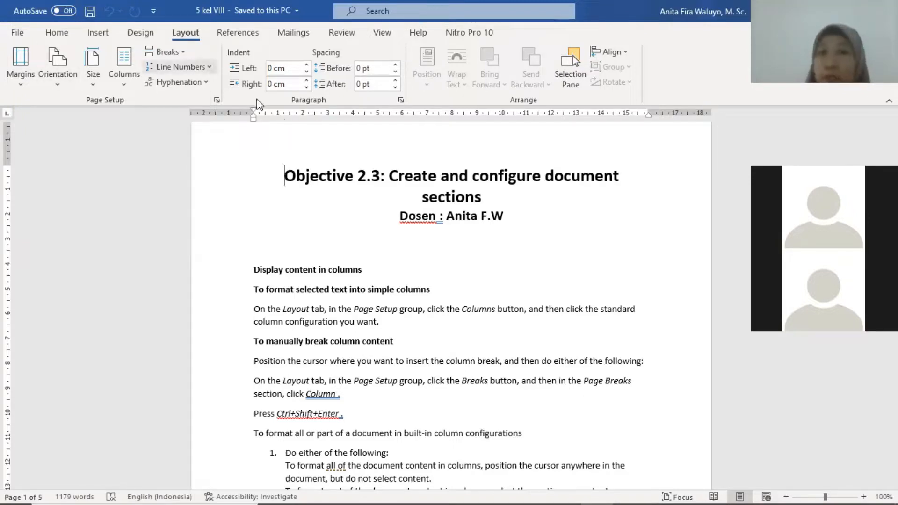
Format the passage from the "To manually break column content" heading through the numbered step 3 ending in "click OK :" as two columns
{"action": "scroll", "coordinate": [301, 202], "scroll_direction": "down", "scroll_amount": 3}
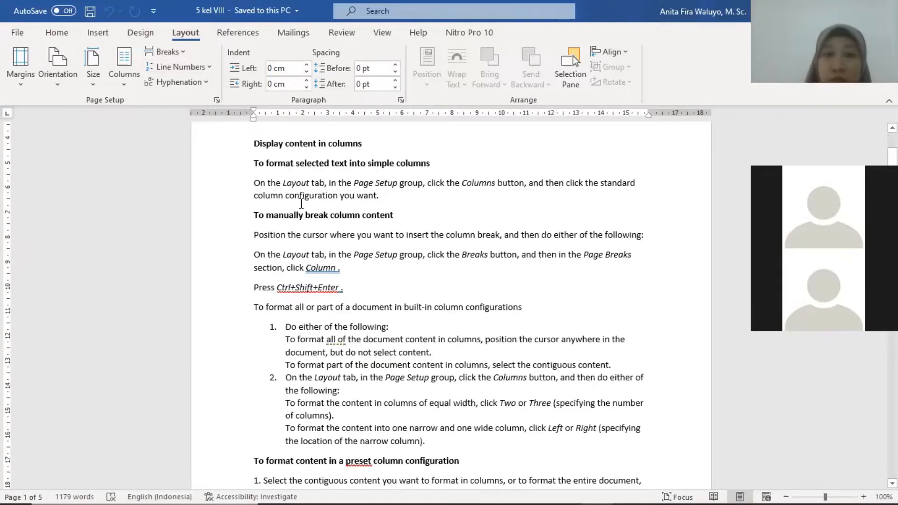
{"action": "scroll", "coordinate": [301, 204], "scroll_direction": "down", "scroll_amount": 1}
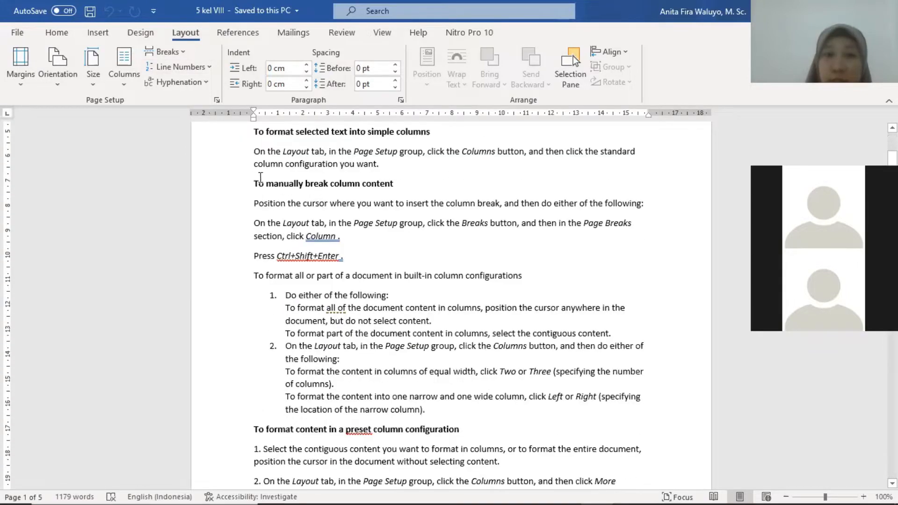
{"action": "left_click_drag", "start_coordinate": [252, 187], "coordinate": [385, 277]}
{"action": "mouse_move", "coordinate": [370, 365]}
{"action": "left_mouse_down"}
{"action": "mouse_move", "coordinate": [377, 432]}
{"action": "mouse_move", "coordinate": [368, 375]}
{"action": "left_mouse_up"}
{"action": "scroll", "coordinate": [368, 356], "scroll_direction": "down", "scroll_amount": 4}
{"action": "scroll", "coordinate": [368, 189], "scroll_direction": "down", "scroll_amount": 1}
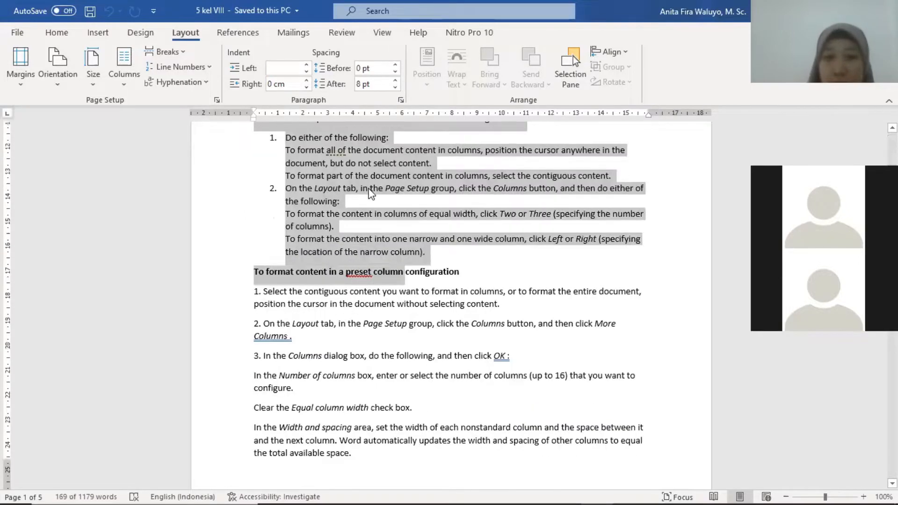
{"action": "key", "text": "shift+Down"}
{"action": "key", "text": "shift+Down"}
{"action": "key", "text": "shift+Down"}
{"action": "key", "text": "shift+Down"}
{"action": "key", "text": "shift+Down"}
{"action": "key", "text": "shift+Down"}
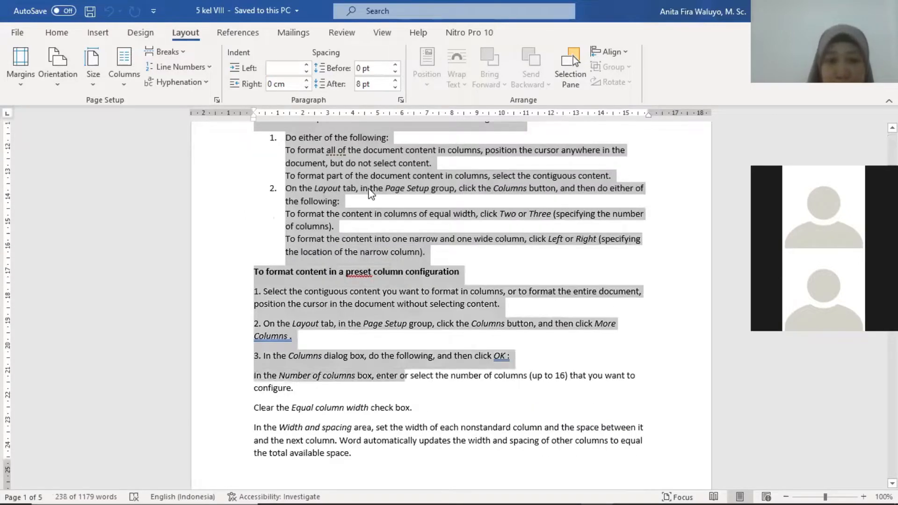
{"action": "key", "text": "shift+Down"}
{"action": "key", "text": "shift+Up"}
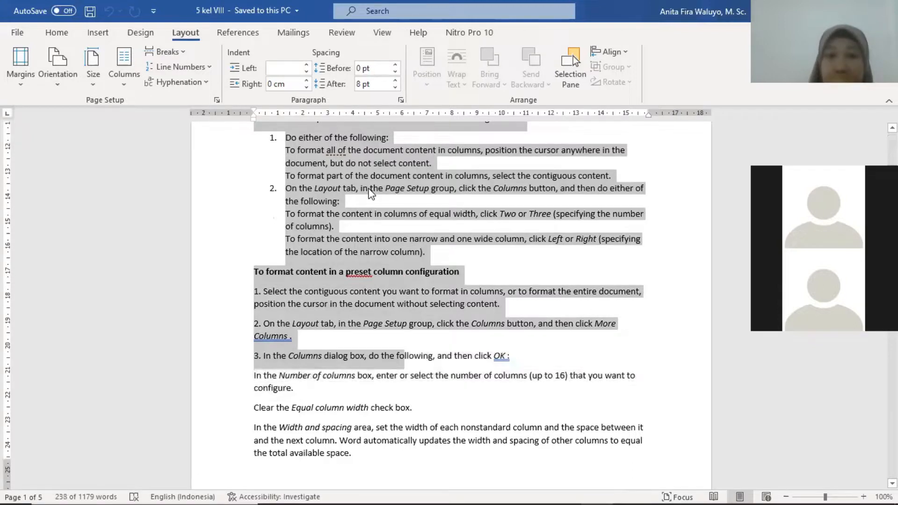
{"action": "key", "text": "shift+Right"}
{"action": "key", "text": "shift+Right"}
{"action": "key", "text": "shift+Right"}
{"action": "key", "text": "shift+Right"}
{"action": "key", "text": "shift+Right"}
{"action": "key", "text": "shift+Right"}
{"action": "key", "text": "shift+Right"}
{"action": "key", "text": "shift+Right"}
{"action": "key", "text": "shift+Right"}
{"action": "key", "text": "shift+Right"}
{"action": "key", "text": "shift+Right"}
{"action": "key", "text": "shift+Right"}
{"action": "key", "text": "shift+Right"}
{"action": "key", "text": "shift+Right"}
{"action": "key", "text": "shift+Right"}
{"action": "key", "text": "shift+Right"}
{"action": "key", "text": "shift+Right"}
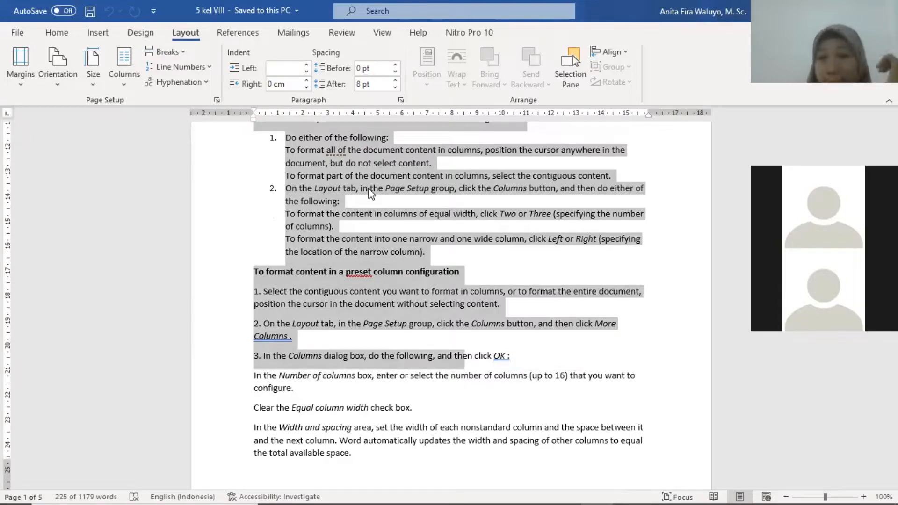
{"action": "key", "text": "shift+End"}
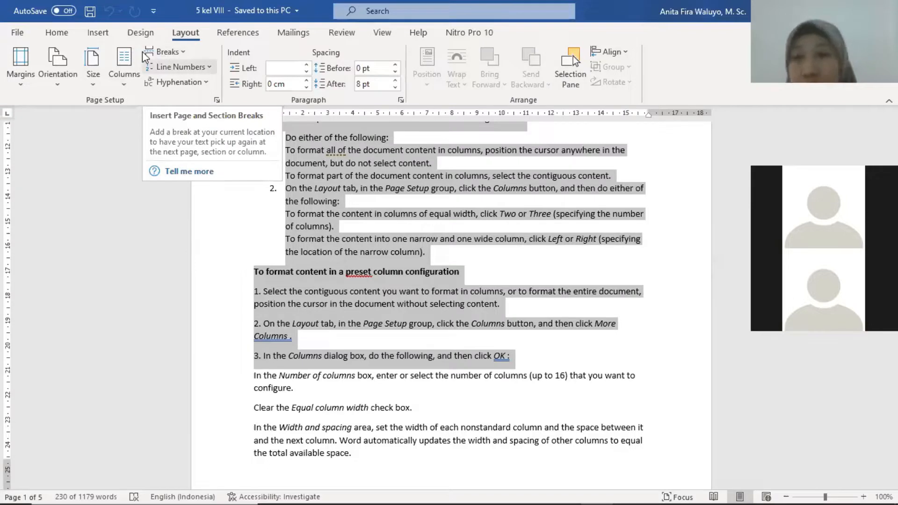
{"action": "left_click", "coordinate": [126, 87]}
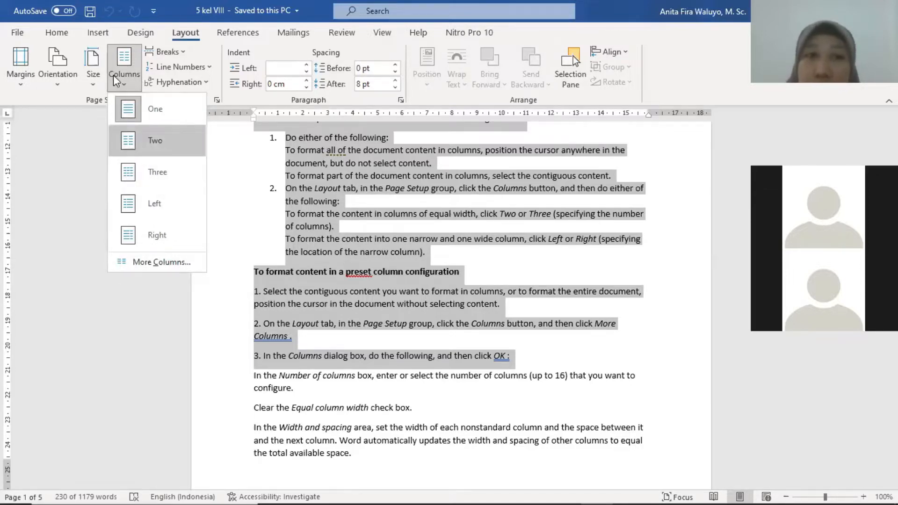
{"action": "left_click", "coordinate": [155, 141]}
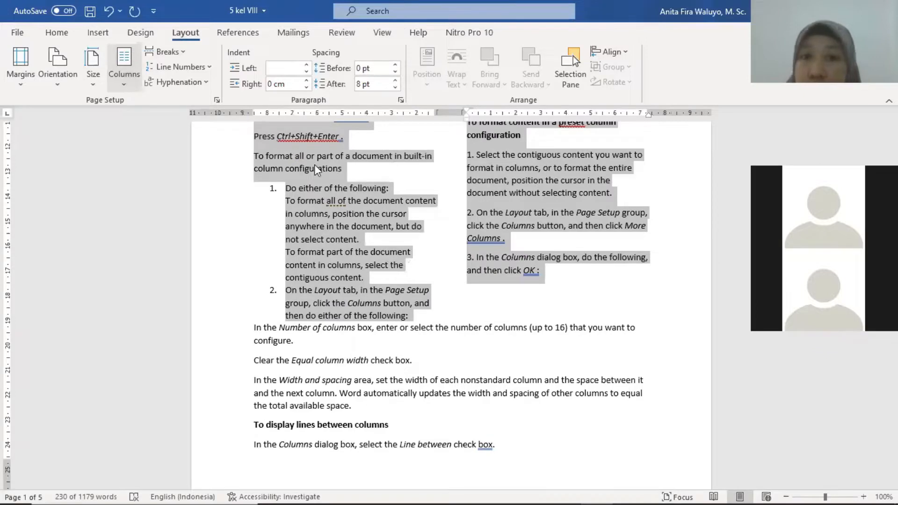
Try the Three, Left and Right column presets in turn on the selected passage
{"action": "left_click", "coordinate": [122, 85]}
{"action": "left_click", "coordinate": [152, 174]}
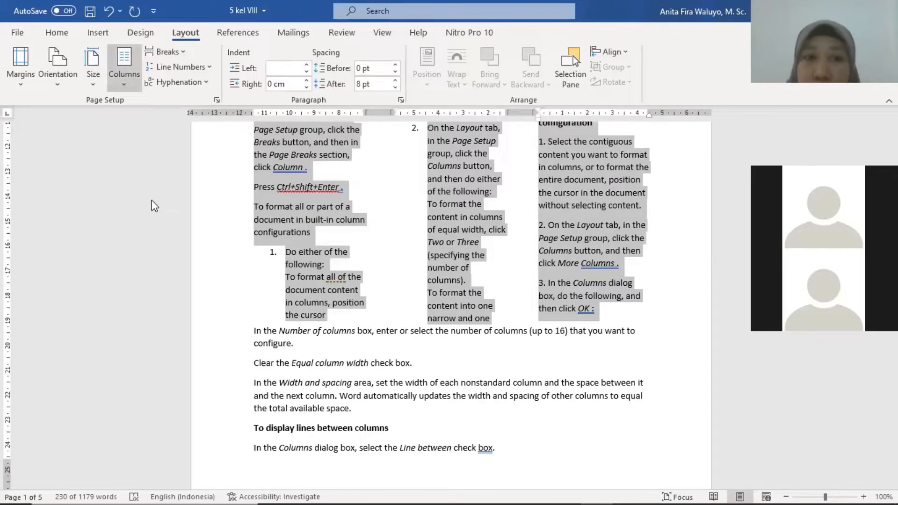
{"action": "left_click", "coordinate": [148, 214]}
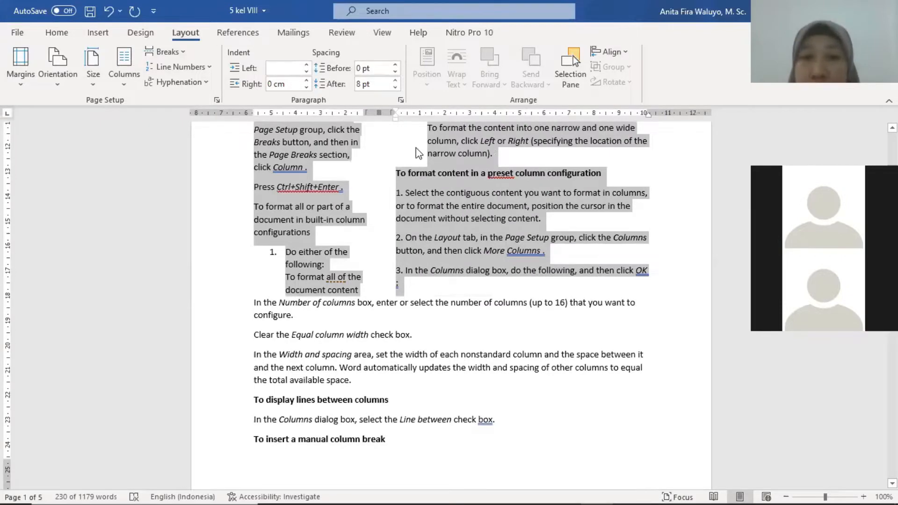
{"action": "scroll", "coordinate": [374, 173], "scroll_direction": "up", "scroll_amount": 3}
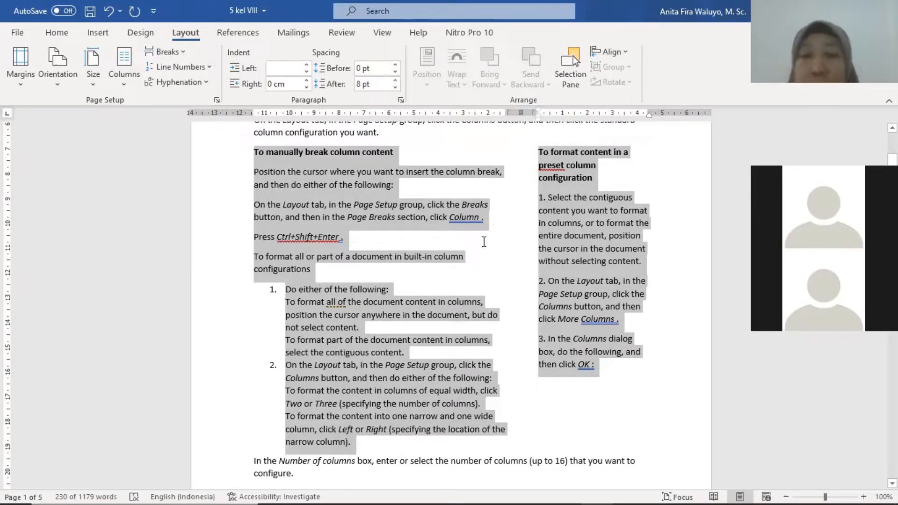
Undo all the column presets applied to the passage below the "To manually break column content" heading
{"action": "scroll", "coordinate": [430, 239], "scroll_direction": "down", "scroll_amount": 10}
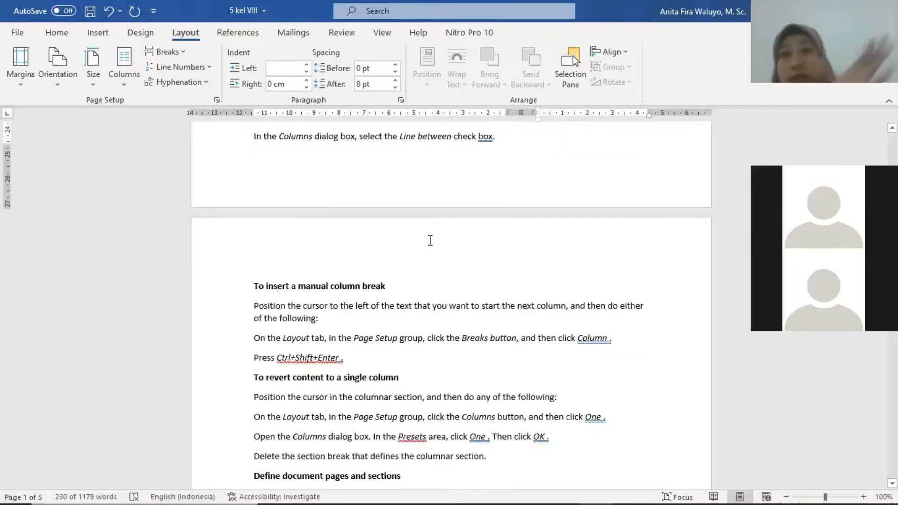
{"action": "scroll", "coordinate": [429, 239], "scroll_direction": "down", "scroll_amount": 5}
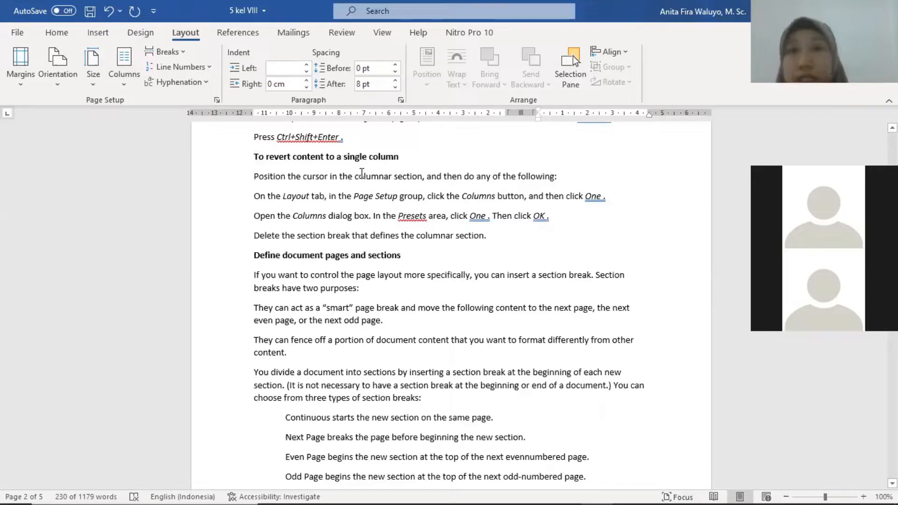
{"action": "scroll", "coordinate": [356, 175], "scroll_direction": "up", "scroll_amount": 8}
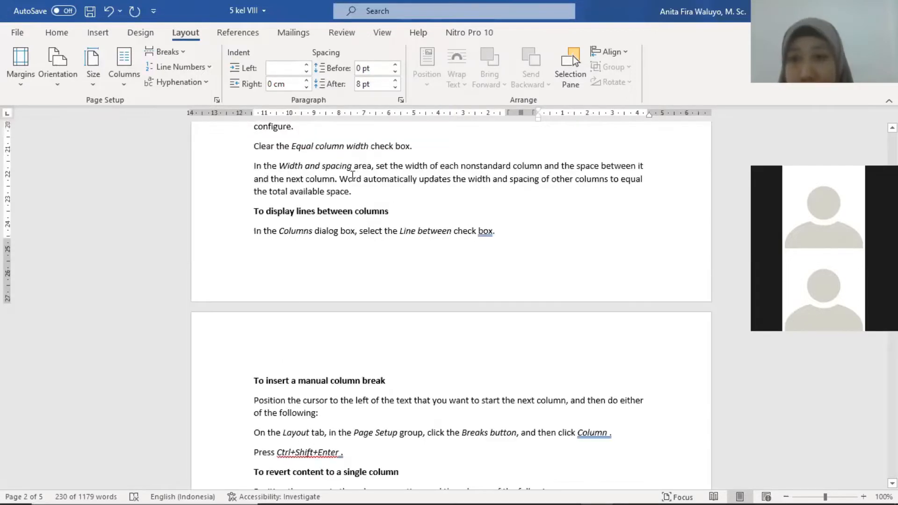
{"action": "scroll", "coordinate": [351, 179], "scroll_direction": "up", "scroll_amount": 2}
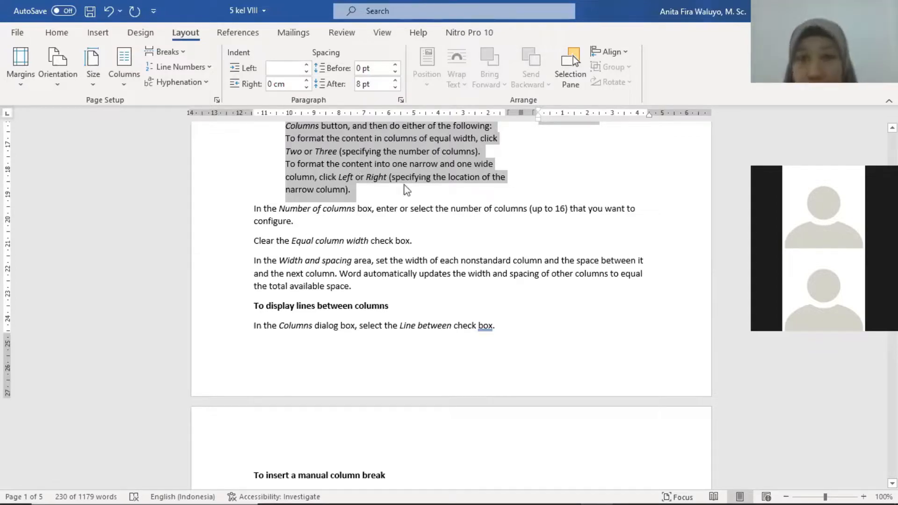
{"action": "scroll", "coordinate": [406, 182], "scroll_direction": "up", "scroll_amount": 6}
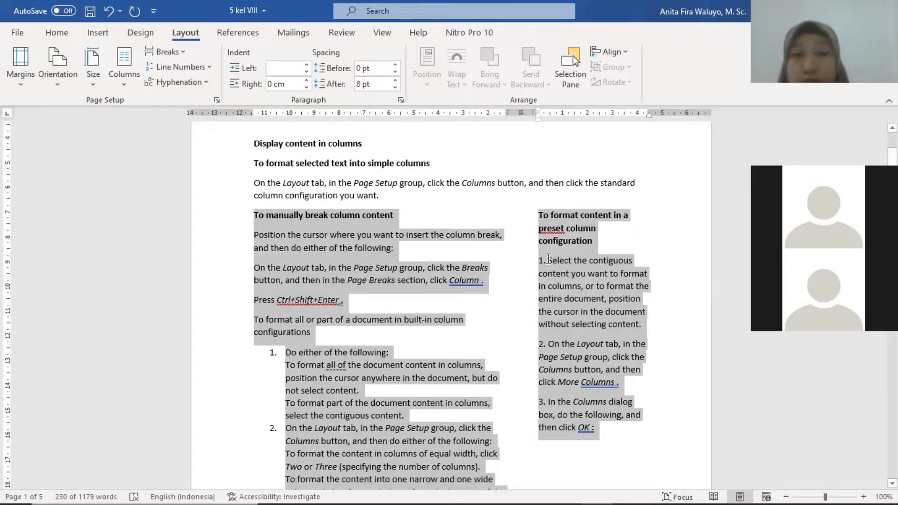
{"action": "left_click", "coordinate": [527, 217]}
{"action": "scroll", "coordinate": [459, 181], "scroll_direction": "up", "scroll_amount": 2}
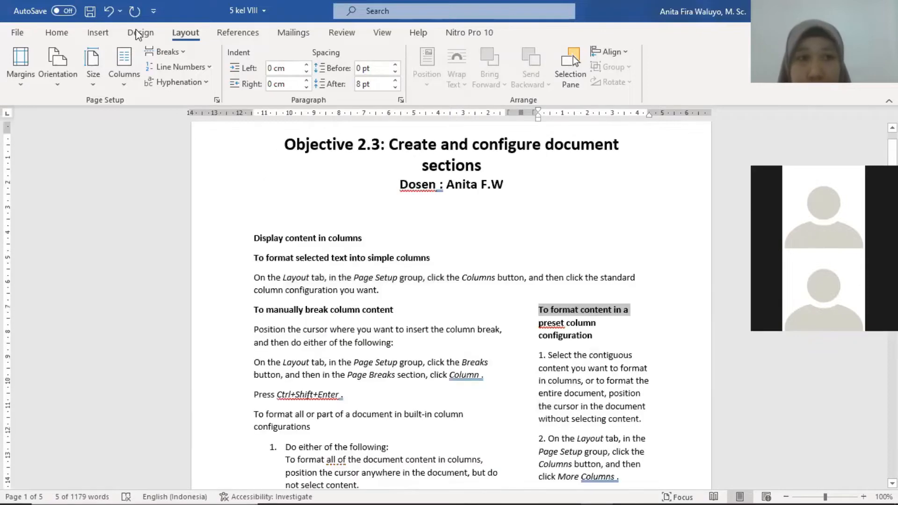
{"action": "left_click", "coordinate": [110, 11]}
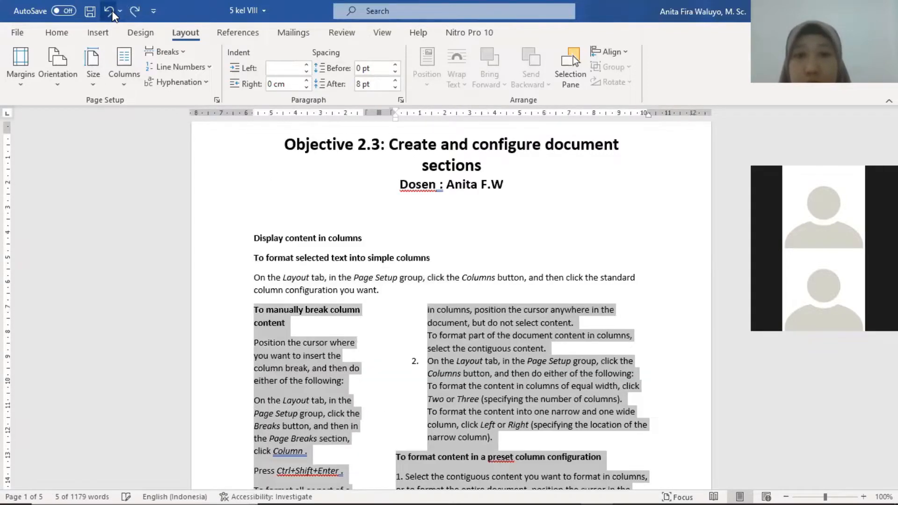
{"action": "left_click", "coordinate": [111, 11]}
Select the whole document and format it in two equal columns
{"action": "left_click", "coordinate": [523, 219]}
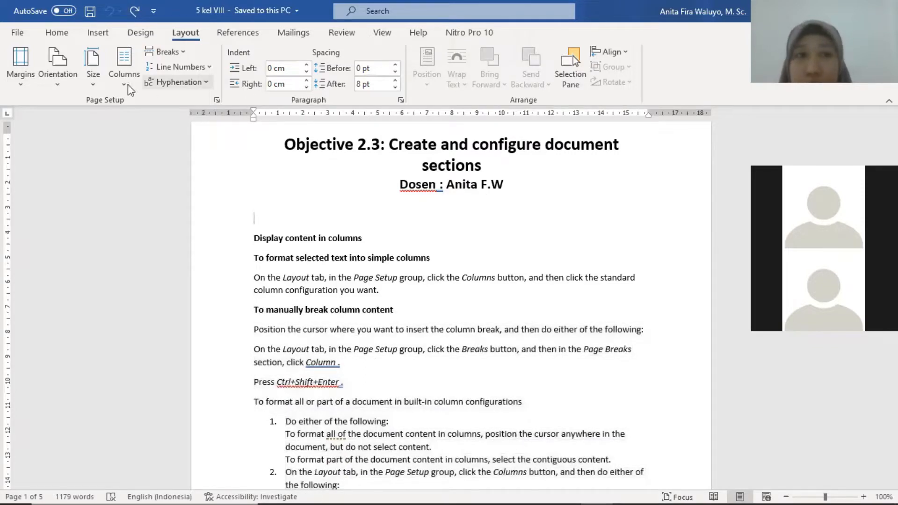
{"action": "key", "text": "ctrl+a"}
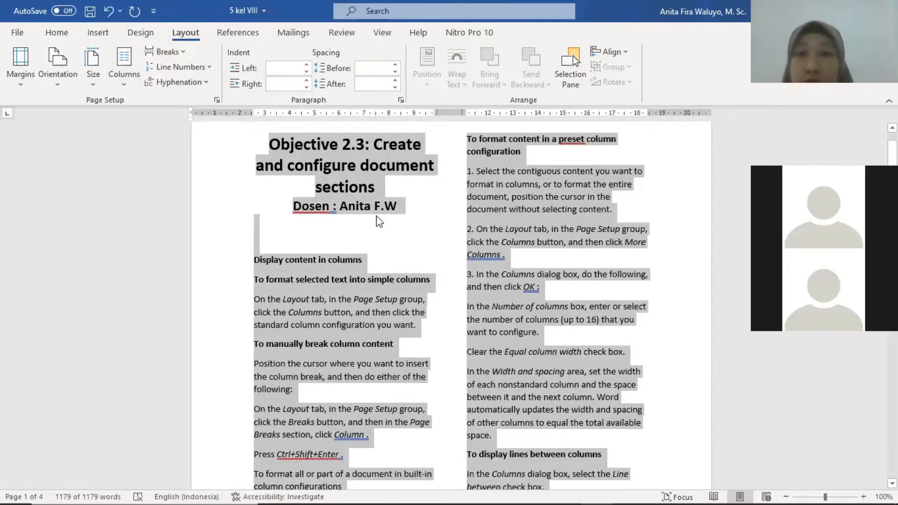
Review the two-column layout across all pages, including how the picture illustrating section breaks fits in its column
{"action": "scroll", "coordinate": [379, 221], "scroll_direction": "down", "scroll_amount": 5}
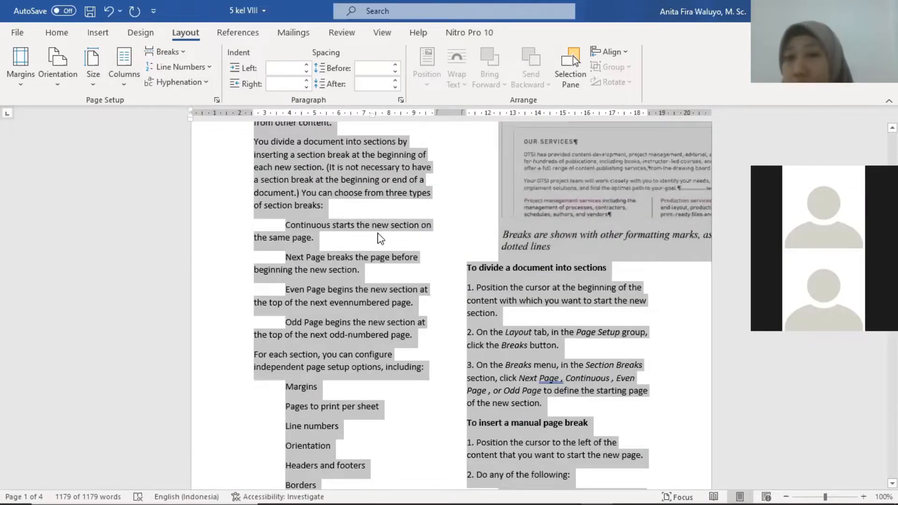
{"action": "scroll", "coordinate": [379, 239], "scroll_direction": "down", "scroll_amount": 10}
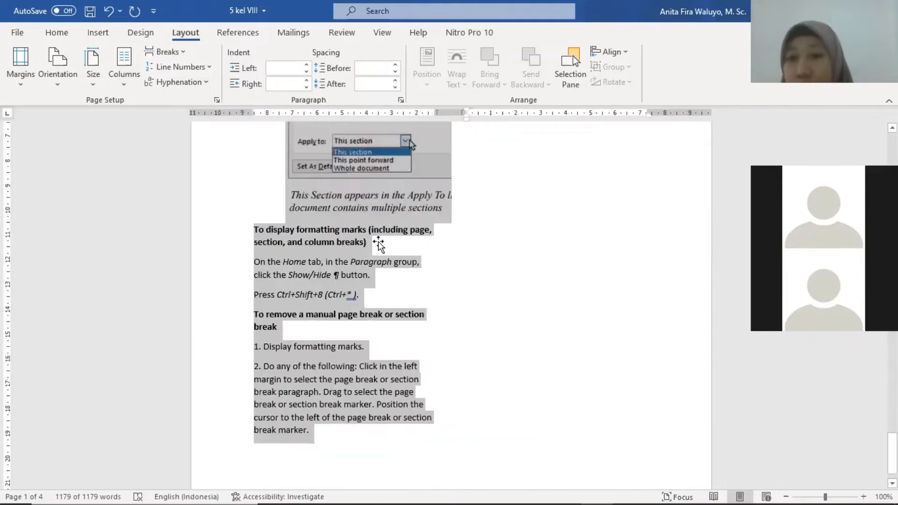
{"action": "scroll", "coordinate": [380, 239], "scroll_direction": "up", "scroll_amount": 15}
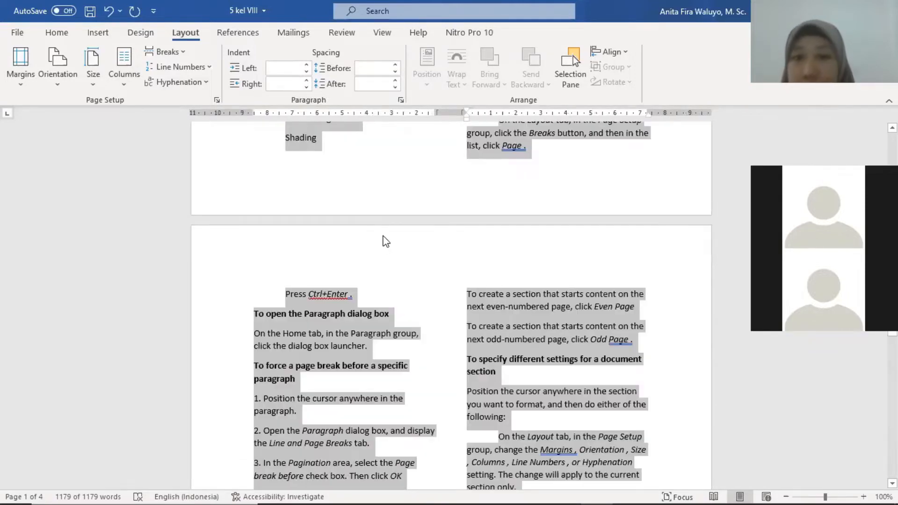
{"action": "scroll", "coordinate": [384, 234], "scroll_direction": "up", "scroll_amount": 4}
{"action": "left_click", "coordinate": [385, 234]}
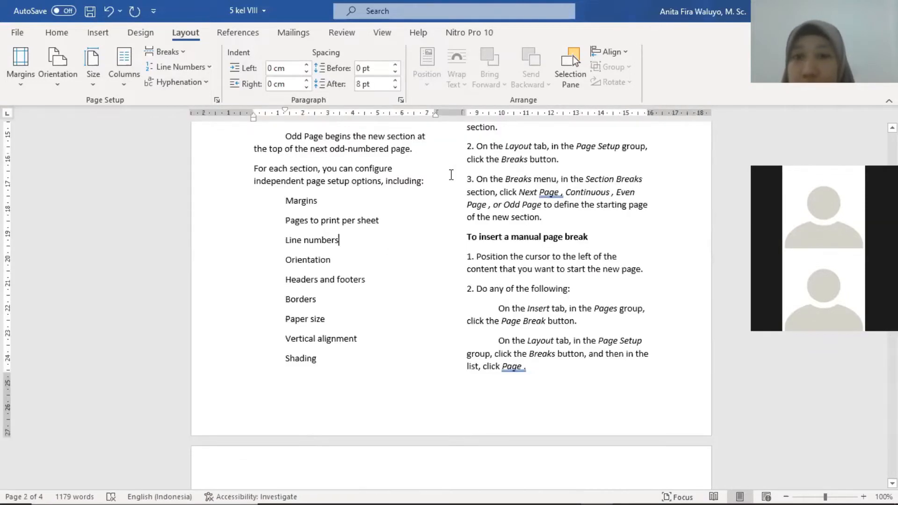
{"action": "scroll", "coordinate": [451, 174], "scroll_direction": "up", "scroll_amount": 3}
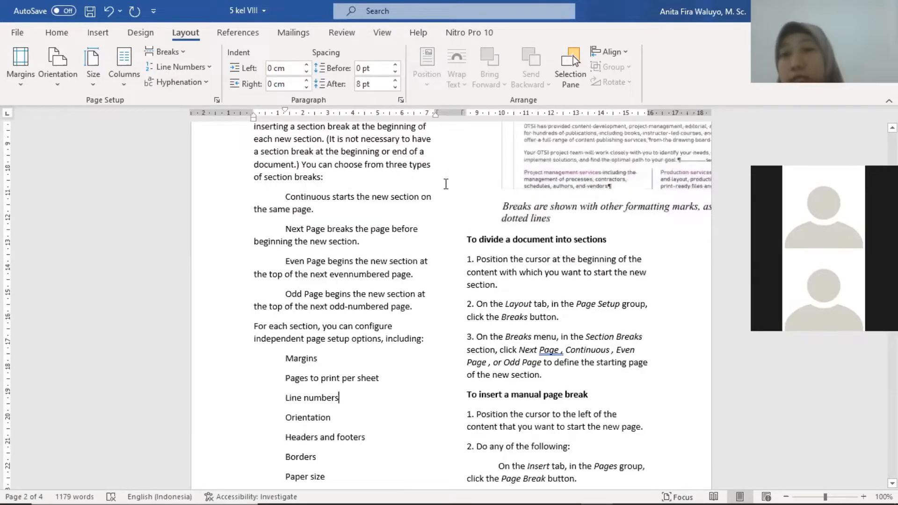
{"action": "scroll", "coordinate": [444, 184], "scroll_direction": "up", "scroll_amount": 3}
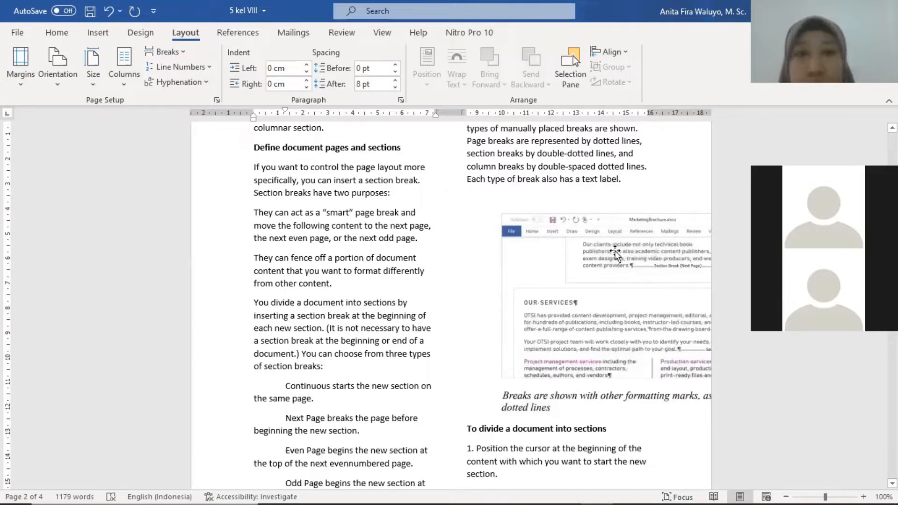
{"action": "left_click", "coordinate": [619, 303]}
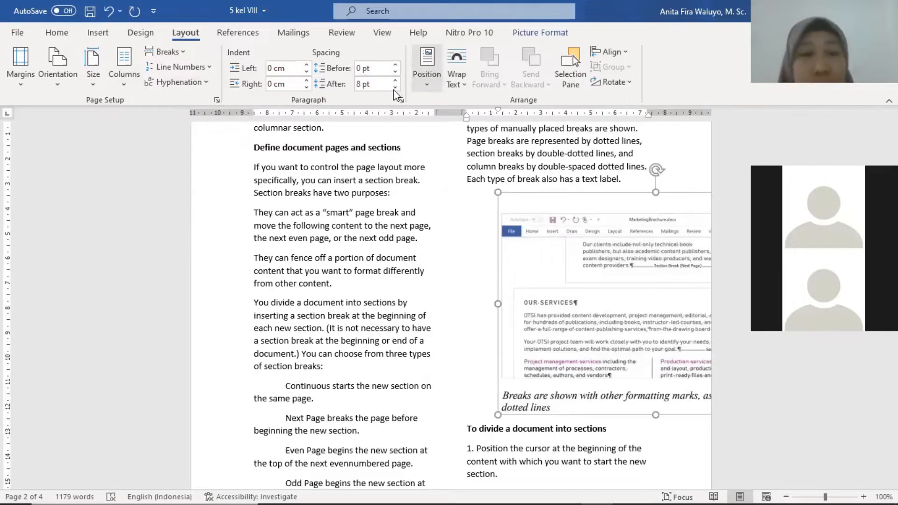
{"action": "left_click", "coordinate": [376, 226]}
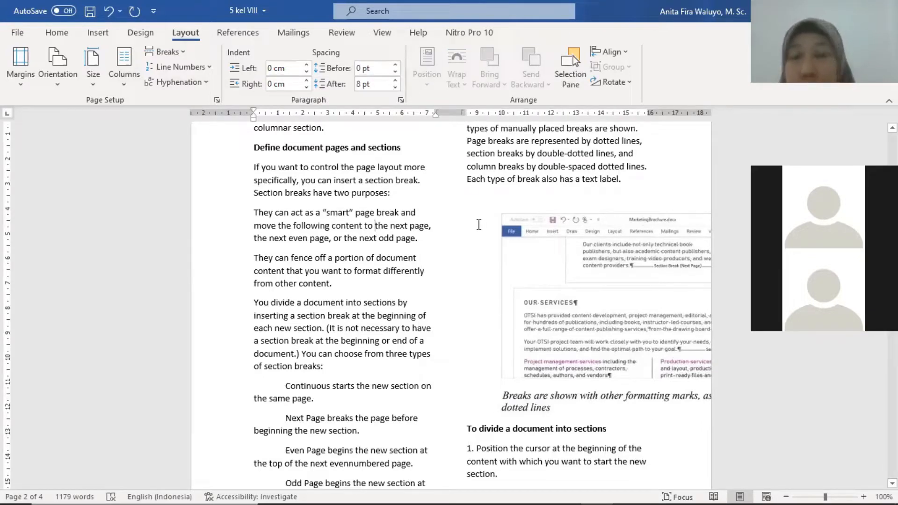
Check how the section-break instructions and the pictures on pages 2 and 3 sit within the two columns
{"action": "scroll", "coordinate": [478, 225], "scroll_direction": "down", "scroll_amount": 4}
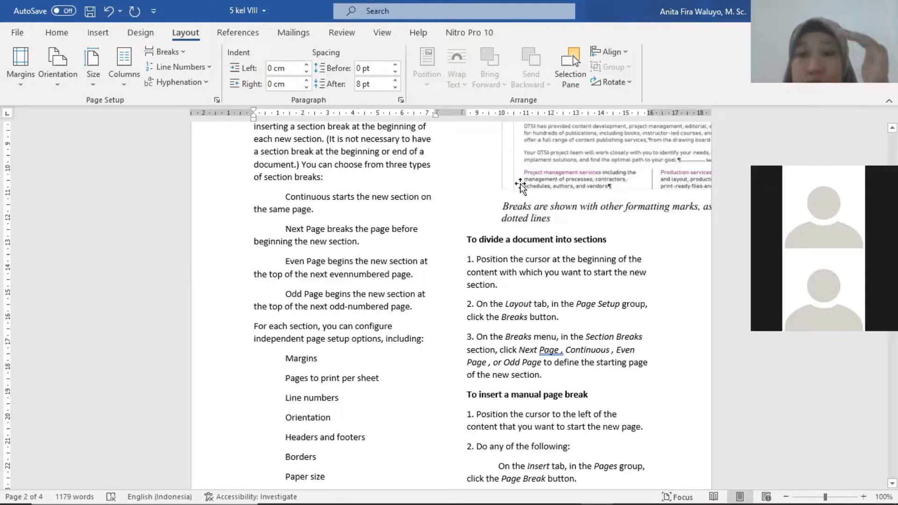
{"action": "scroll", "coordinate": [520, 186], "scroll_direction": "down", "scroll_amount": 5}
{"action": "scroll", "coordinate": [519, 186], "scroll_direction": "down", "scroll_amount": 4}
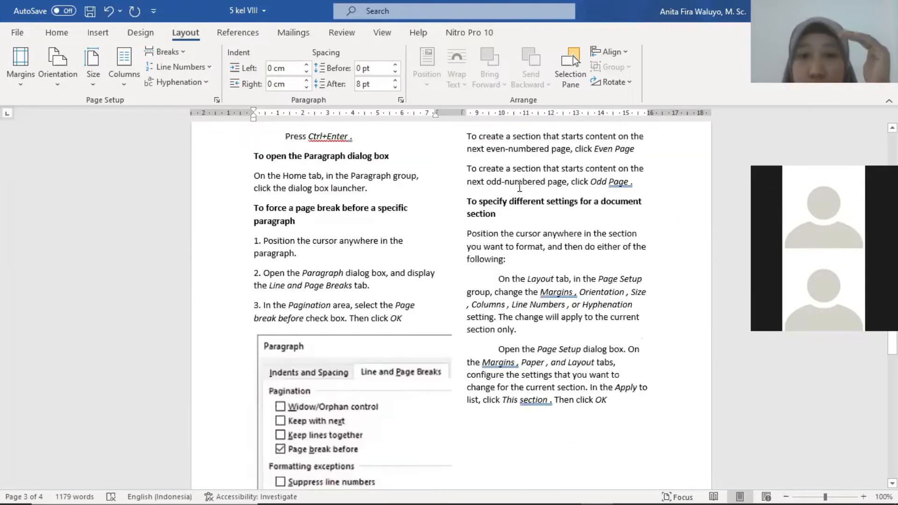
{"action": "scroll", "coordinate": [519, 187], "scroll_direction": "up", "scroll_amount": 5}
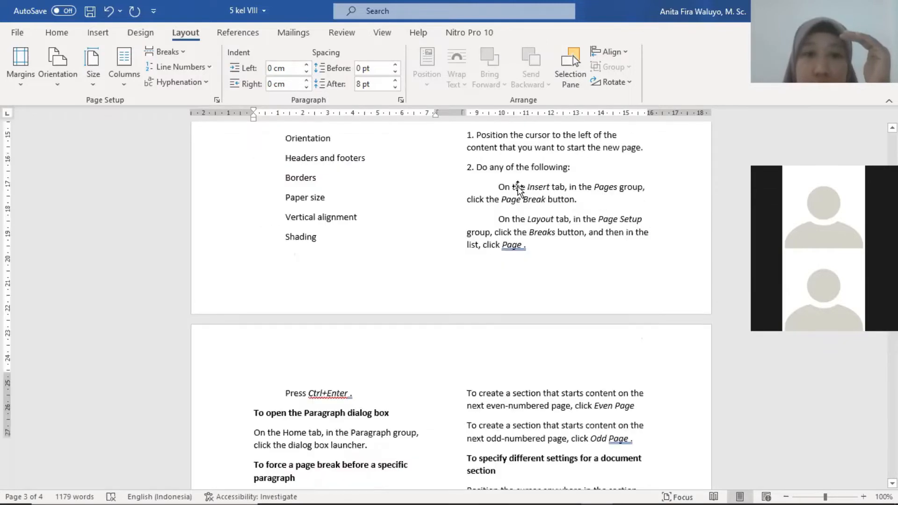
{"action": "scroll", "coordinate": [518, 187], "scroll_direction": "up", "scroll_amount": 7}
{"action": "scroll", "coordinate": [514, 189], "scroll_direction": "up", "scroll_amount": 1}
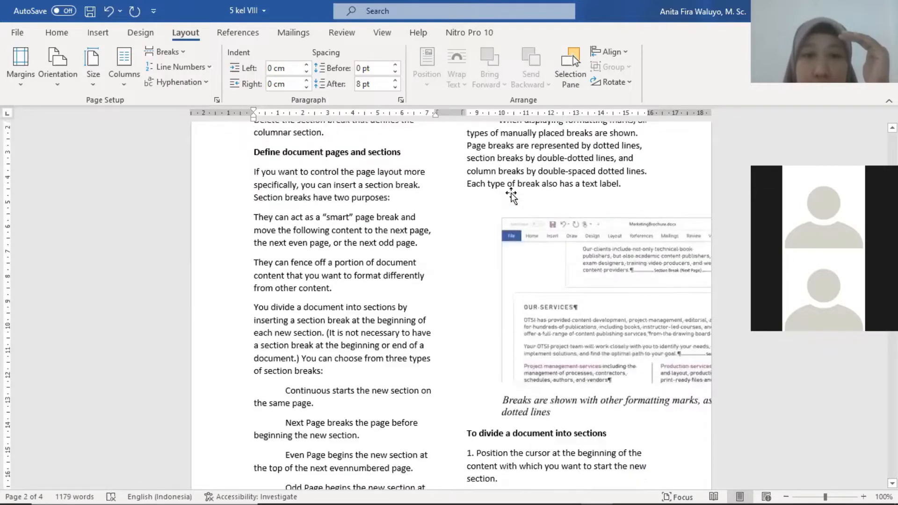
Select the passage from the "Define document pages and sections" heading through the "Shading" list item
{"action": "scroll", "coordinate": [300, 194], "scroll_direction": "up", "scroll_amount": 1}
{"action": "left_click_drag", "start_coordinate": [252, 179], "coordinate": [413, 437]}
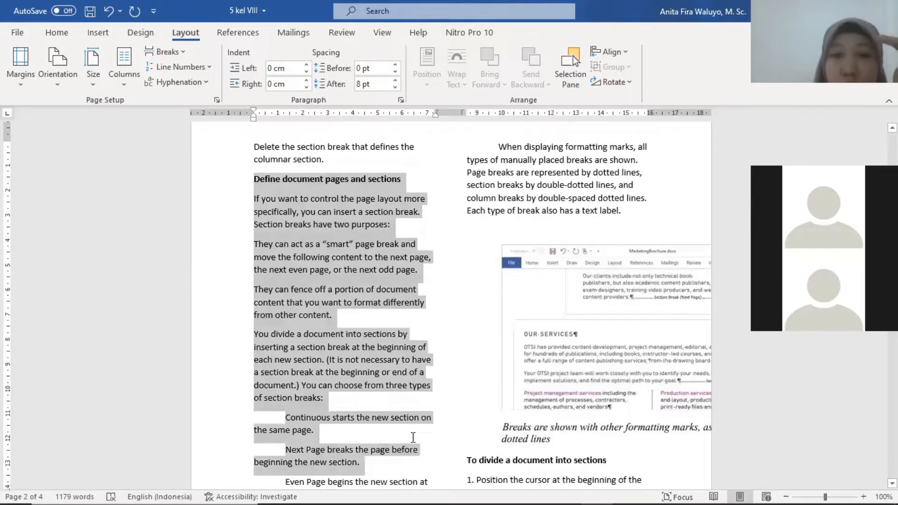
{"action": "scroll", "coordinate": [412, 438], "scroll_direction": "down", "scroll_amount": 5}
{"action": "scroll", "coordinate": [413, 437], "scroll_direction": "down", "scroll_amount": 1}
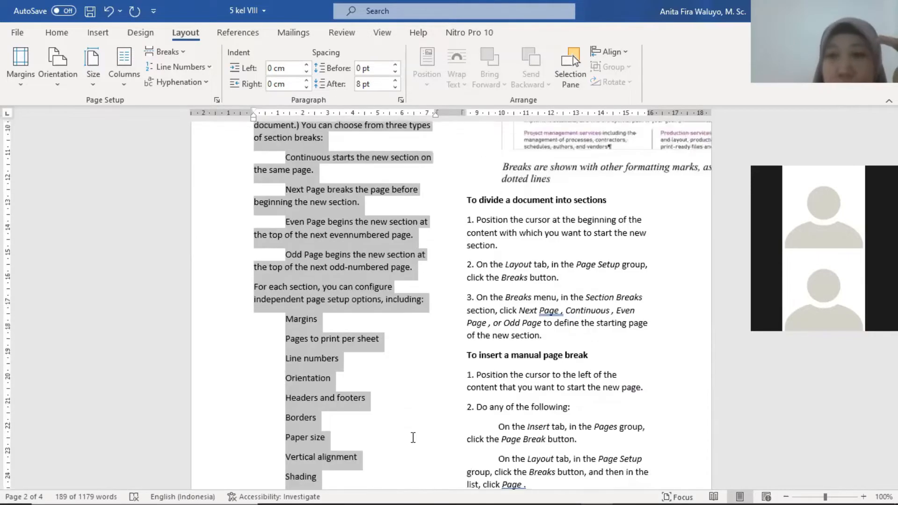
{"action": "scroll", "coordinate": [413, 437], "scroll_direction": "down", "scroll_amount": 4}
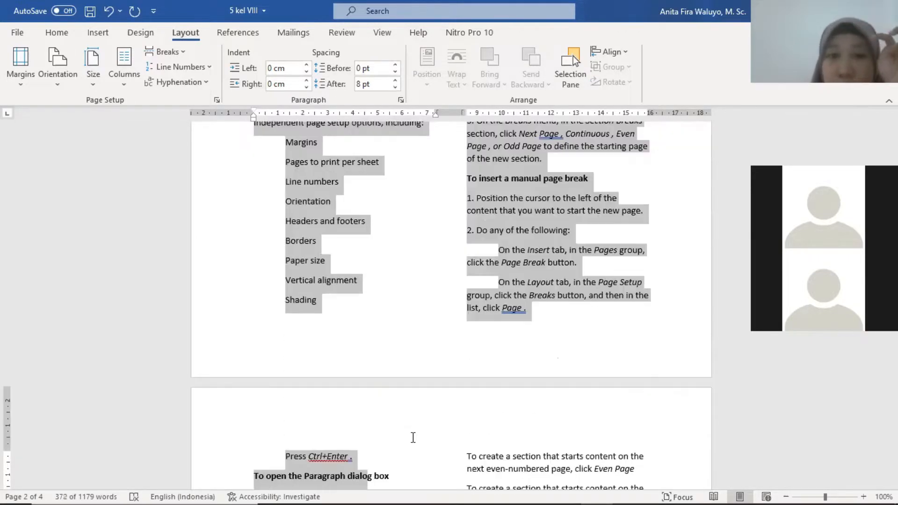
{"action": "key", "text": "shift+Up"}
{"action": "key", "text": "shift+Up"}
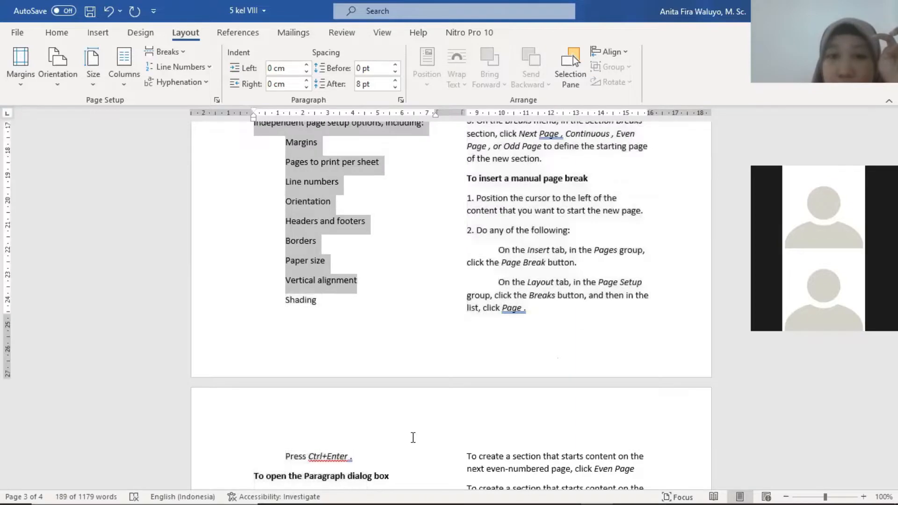
{"action": "key", "text": "shift+Down"}
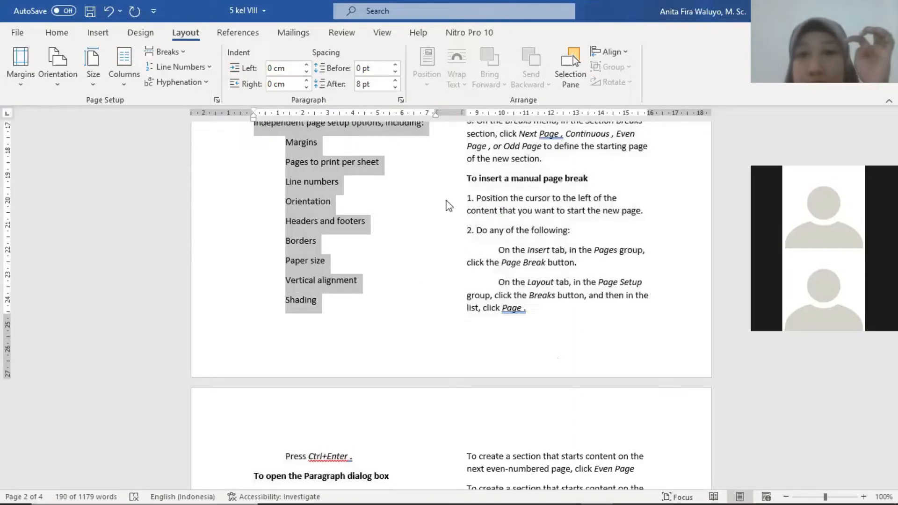
Try the One column preset on the selected passage and undo it
{"action": "scroll", "coordinate": [581, 253], "scroll_direction": "up", "scroll_amount": 7}
{"action": "scroll", "coordinate": [507, 282], "scroll_direction": "up", "scroll_amount": 5}
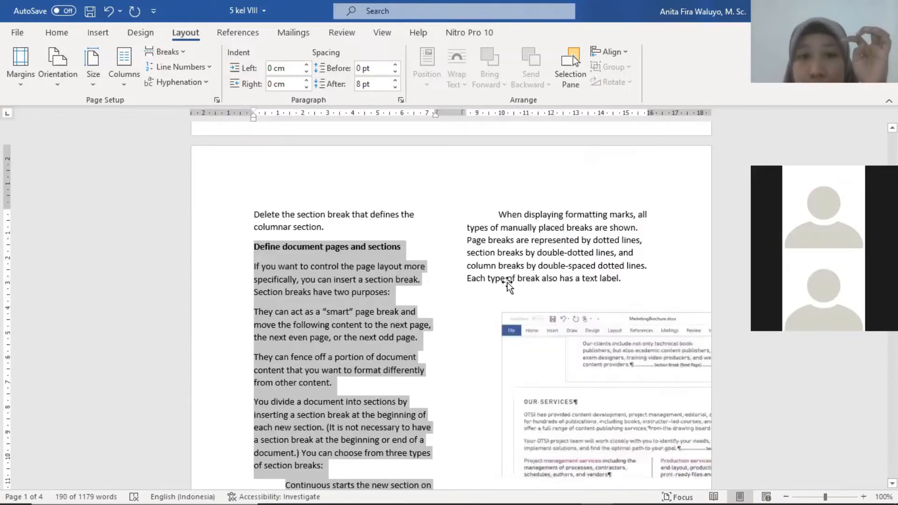
{"action": "scroll", "coordinate": [380, 287], "scroll_direction": "down", "scroll_amount": 10}
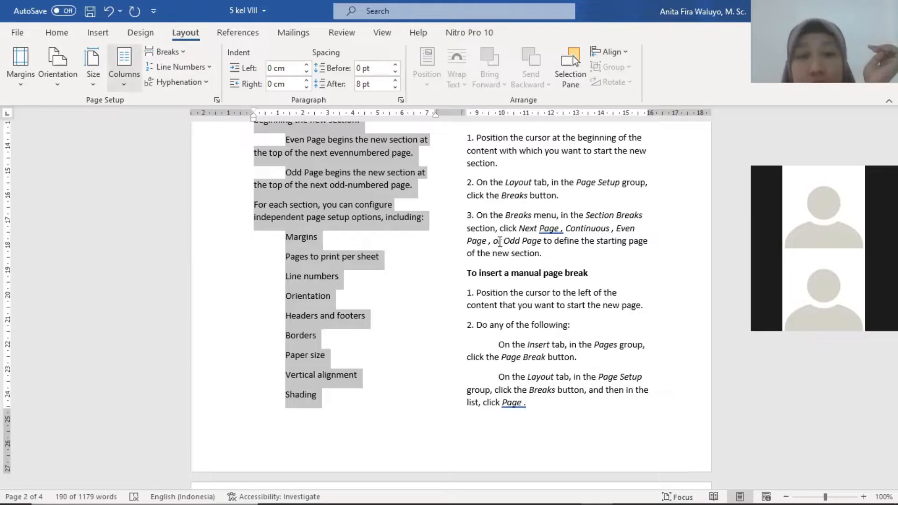
{"action": "scroll", "coordinate": [343, 267], "scroll_direction": "up", "scroll_amount": 10}
{"action": "scroll", "coordinate": [307, 380], "scroll_direction": "down", "scroll_amount": 8}
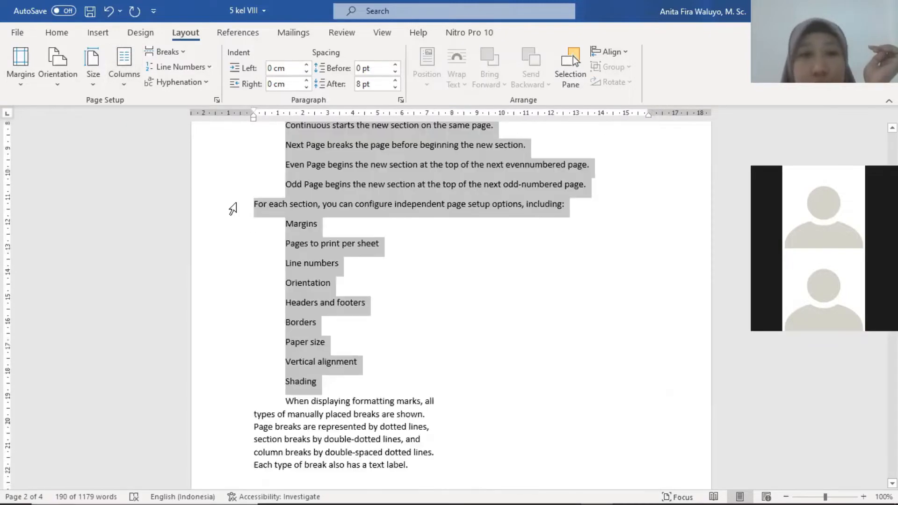
{"action": "left_click", "coordinate": [113, 10]}
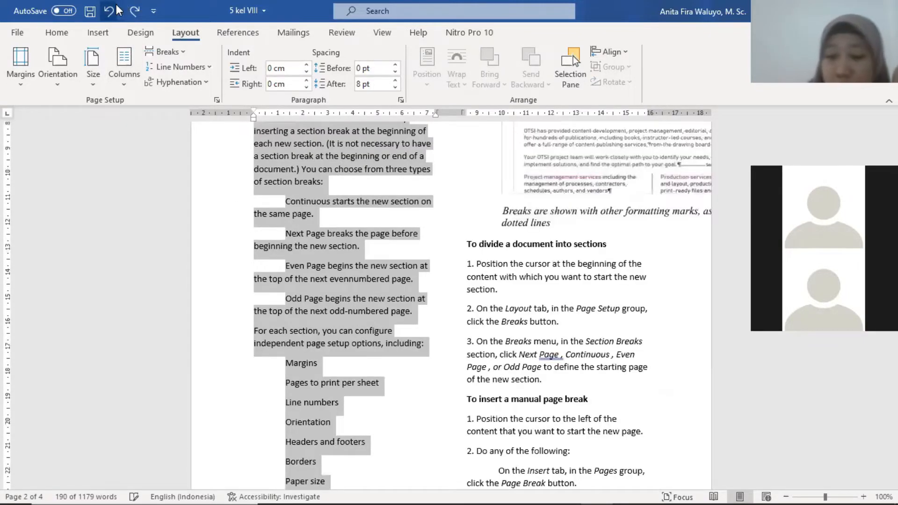
Extend the selection through the section-breaks picture and its caption, and format the whole selection in a single column
{"action": "left_click", "coordinate": [117, 5]}
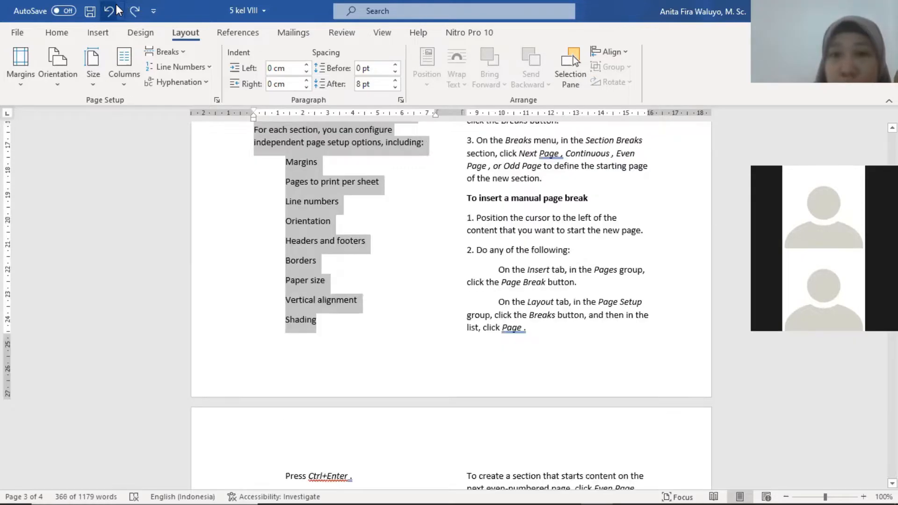
{"action": "left_click", "coordinate": [116, 6]}
{"action": "left_click", "coordinate": [116, 6]}
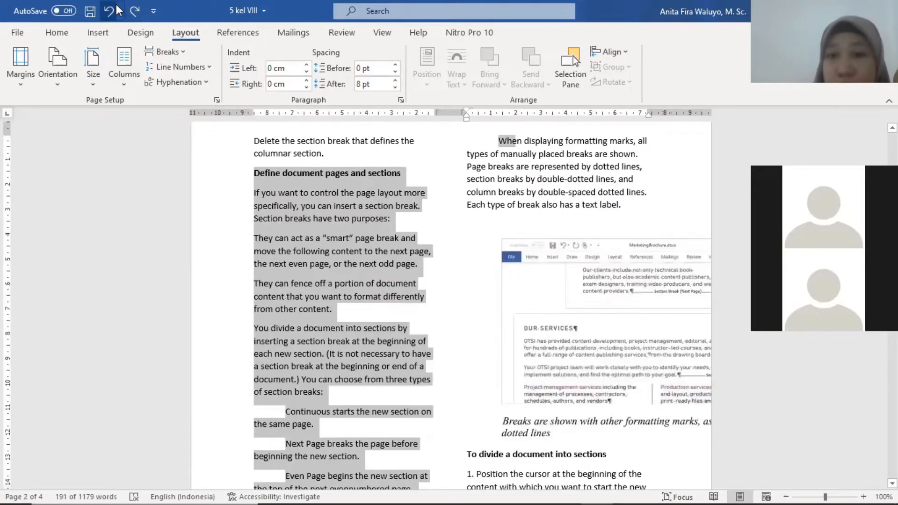
{"action": "left_click", "coordinate": [117, 7]}
{"action": "left_click", "coordinate": [116, 6]}
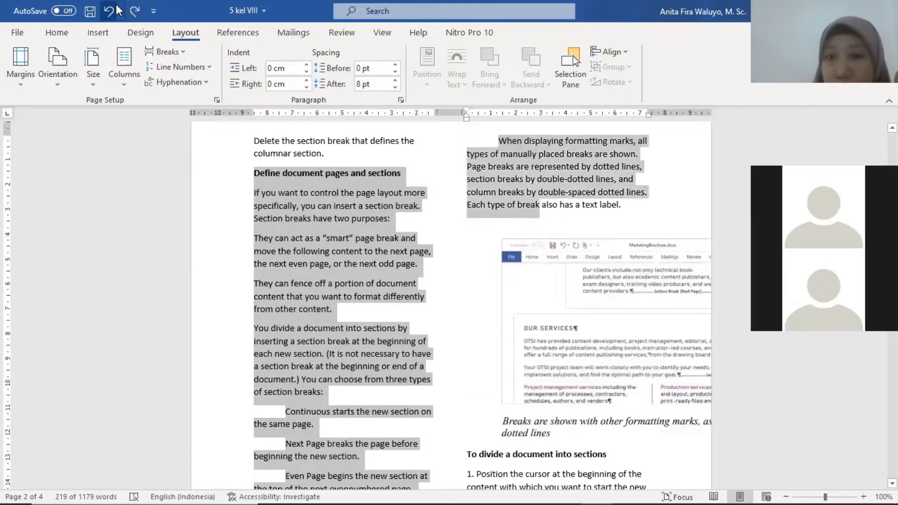
{"action": "left_click", "coordinate": [117, 7]}
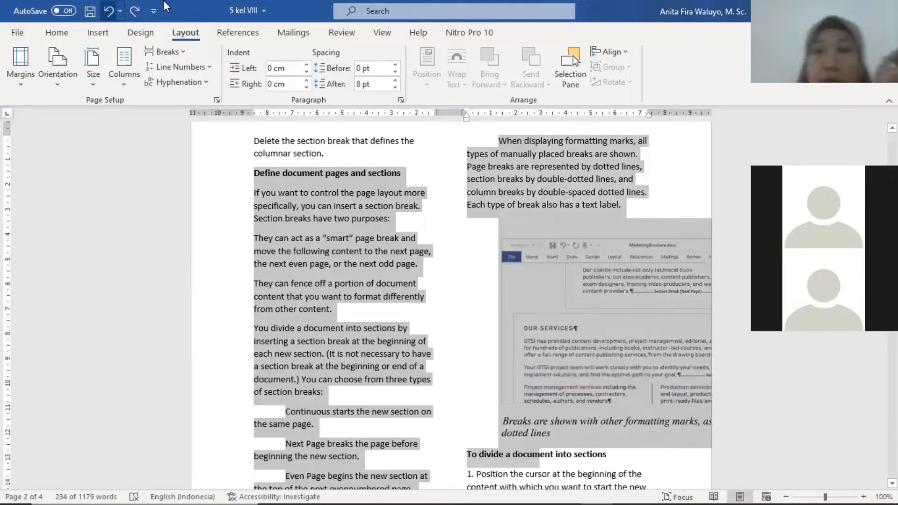
{"action": "scroll", "coordinate": [483, 247], "scroll_direction": "down", "scroll_amount": 5}
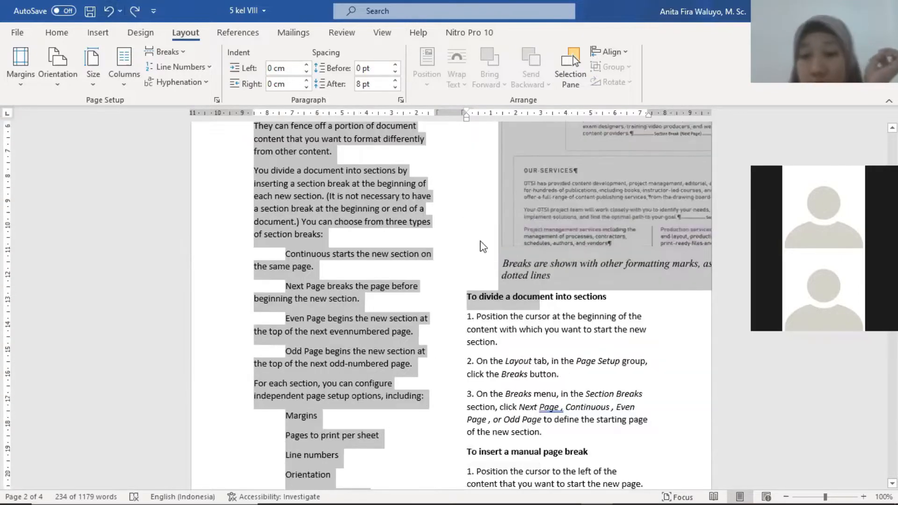
{"action": "scroll", "coordinate": [483, 247], "scroll_direction": "up", "scroll_amount": 1}
{"action": "scroll", "coordinate": [481, 241], "scroll_direction": "up", "scroll_amount": 1}
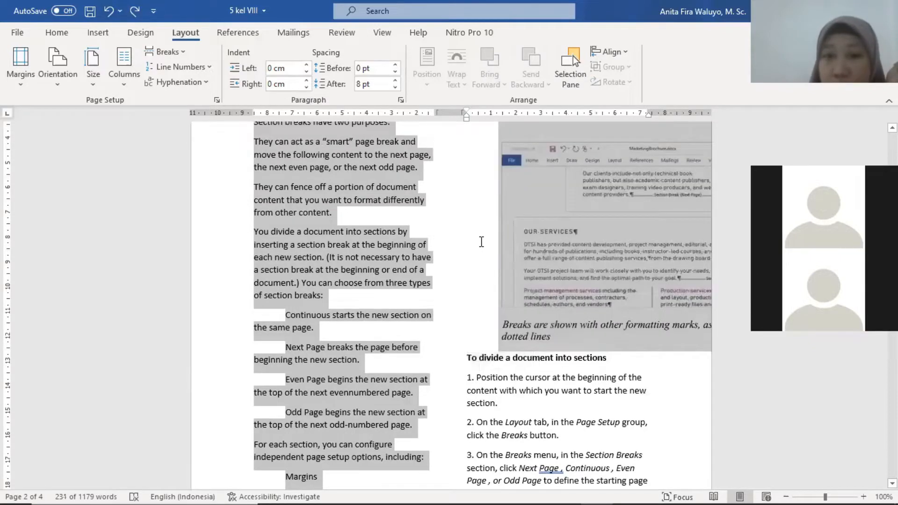
{"action": "left_click", "coordinate": [129, 110]}
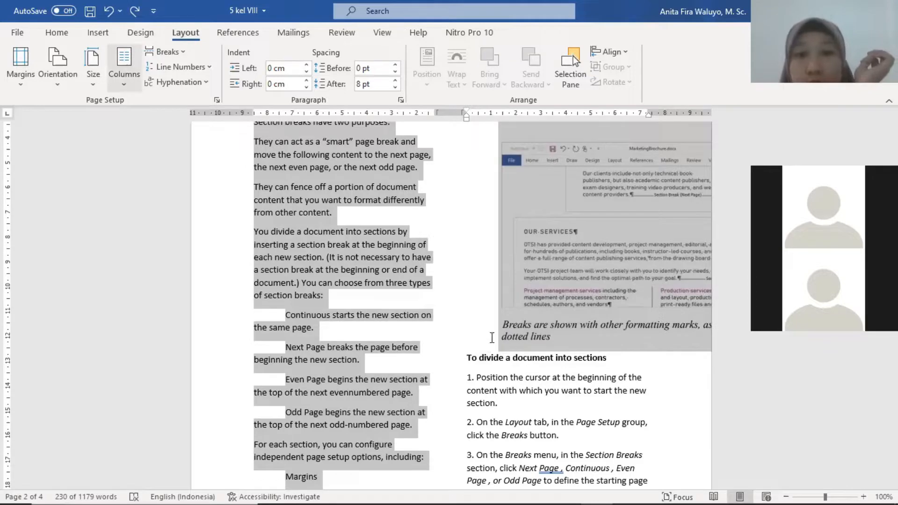
Examine the single-column passage and its picture in relation to the two-column text before and after it
{"action": "scroll", "coordinate": [488, 166], "scroll_direction": "down", "scroll_amount": 6}
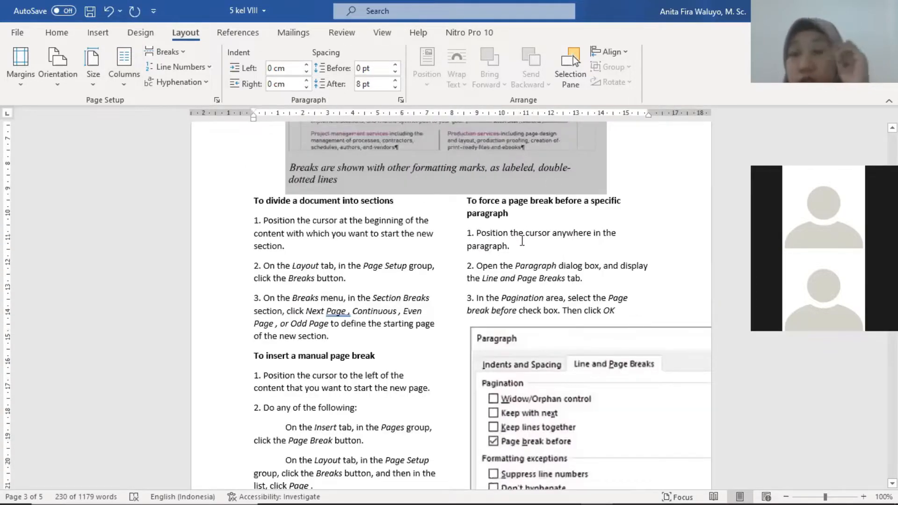
{"action": "scroll", "coordinate": [522, 240], "scroll_direction": "down", "scroll_amount": 4}
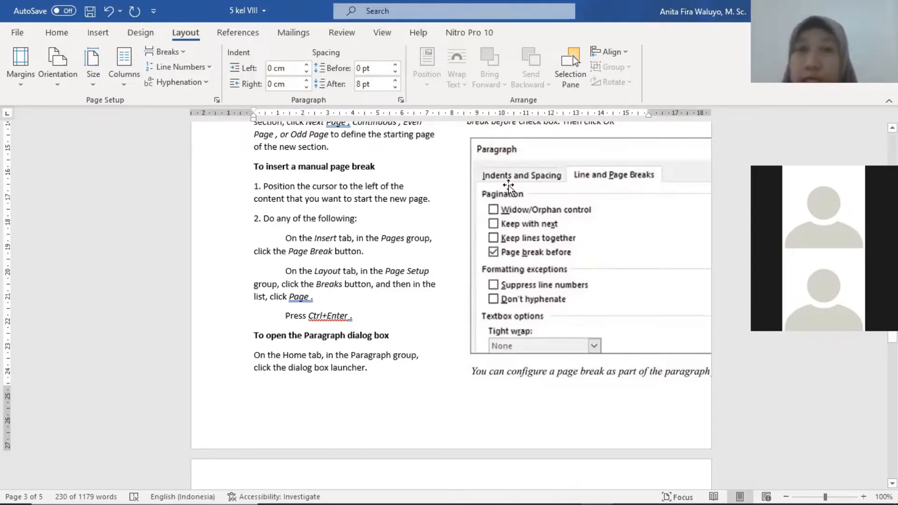
{"action": "scroll", "coordinate": [511, 191], "scroll_direction": "up", "scroll_amount": 5}
{"action": "scroll", "coordinate": [510, 186], "scroll_direction": "up", "scroll_amount": 5}
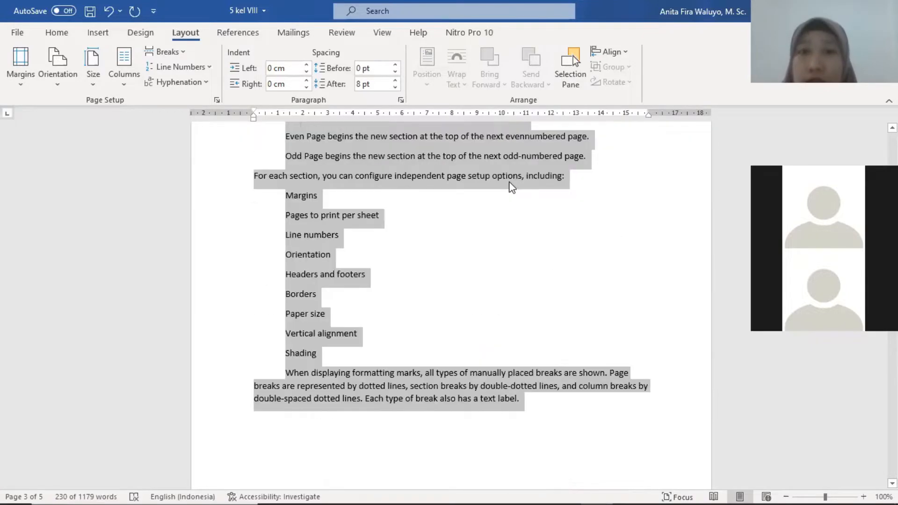
{"action": "scroll", "coordinate": [511, 187], "scroll_direction": "up", "scroll_amount": 5}
{"action": "scroll", "coordinate": [510, 179], "scroll_direction": "up", "scroll_amount": 5}
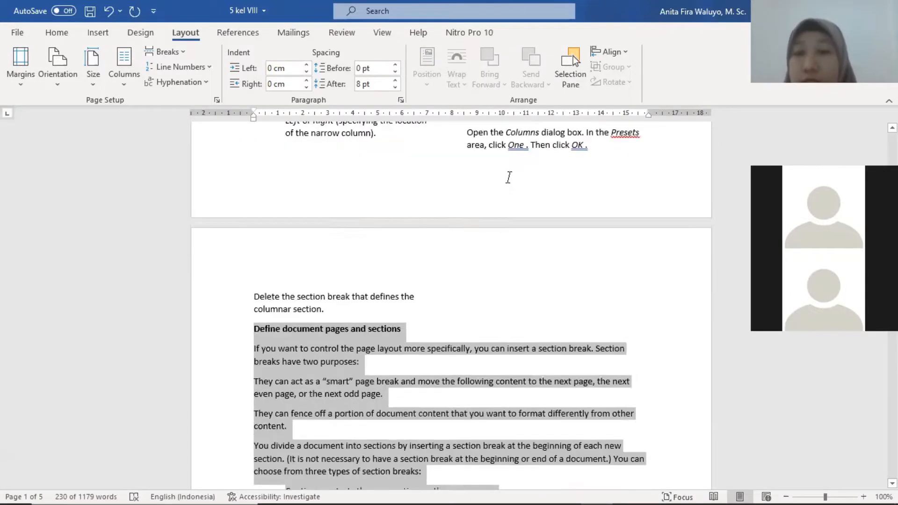
{"action": "scroll", "coordinate": [509, 177], "scroll_direction": "up", "scroll_amount": 5}
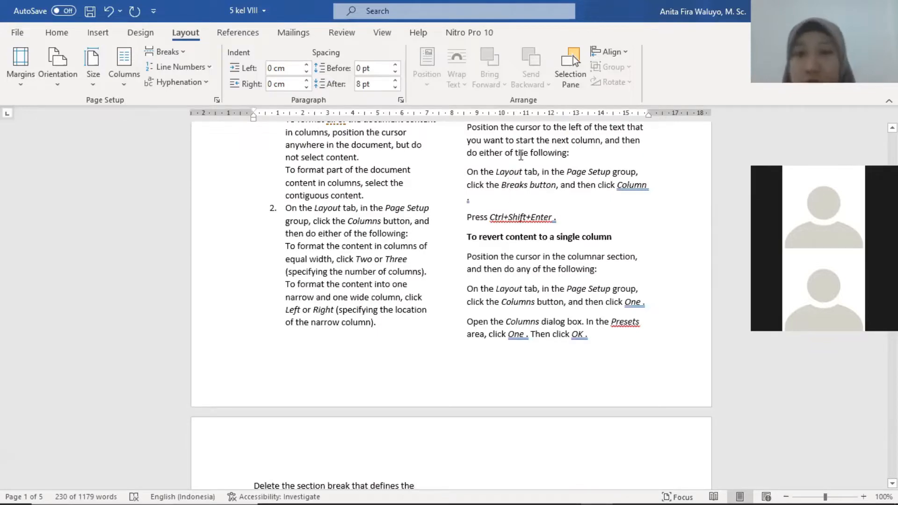
{"action": "scroll", "coordinate": [518, 157], "scroll_direction": "up", "scroll_amount": 5}
{"action": "scroll", "coordinate": [518, 155], "scroll_direction": "up", "scroll_amount": 4}
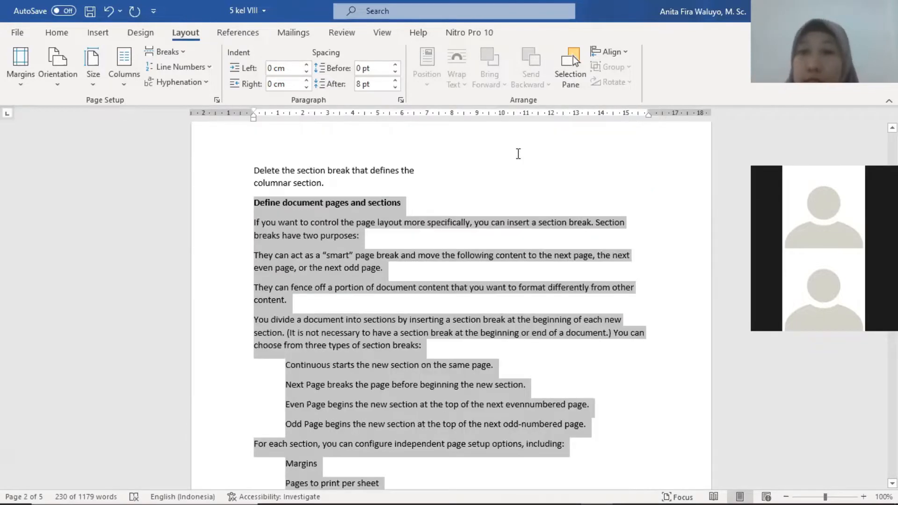
{"action": "scroll", "coordinate": [507, 180], "scroll_direction": "down", "scroll_amount": 5}
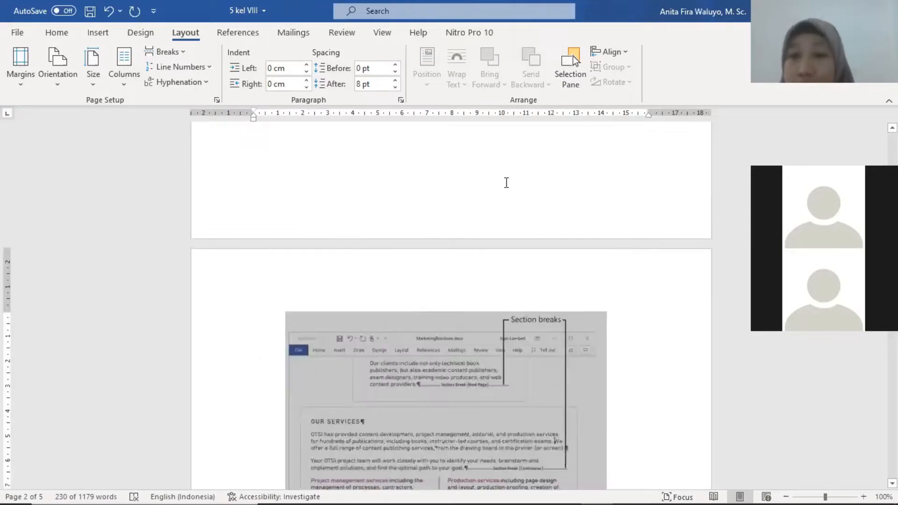
{"action": "scroll", "coordinate": [504, 176], "scroll_direction": "down", "scroll_amount": 8}
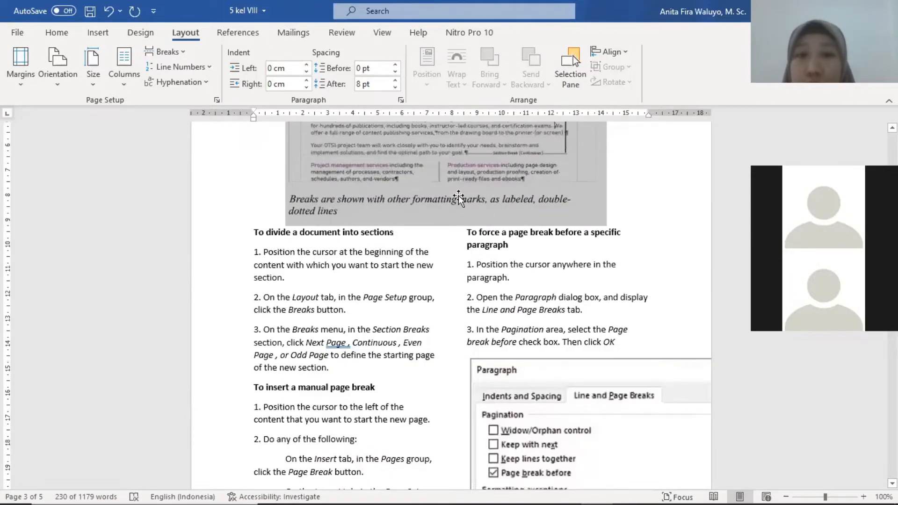
{"action": "scroll", "coordinate": [476, 210], "scroll_direction": "up", "scroll_amount": 3}
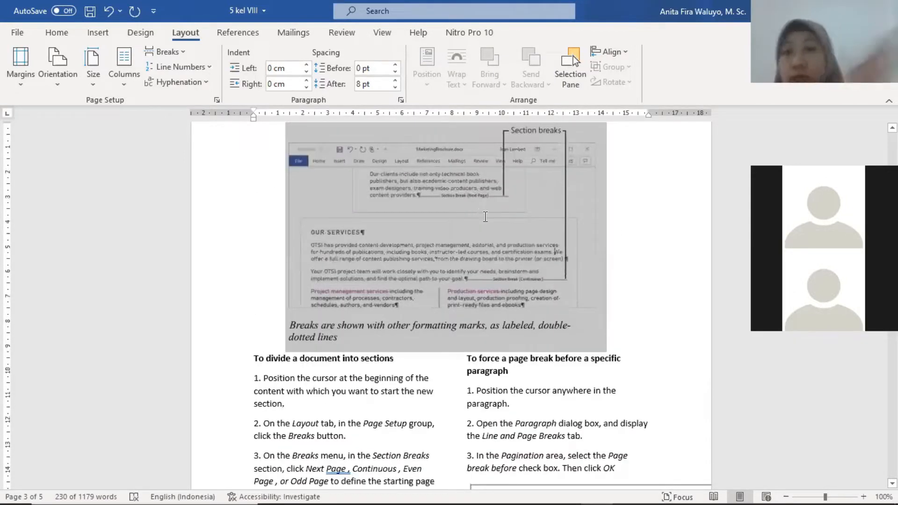
Review the two-column text and pictures from "To divide a document into sections" through the document's remaining pages
{"action": "left_click", "coordinate": [486, 217]}
{"action": "scroll", "coordinate": [398, 227], "scroll_direction": "down", "scroll_amount": 5}
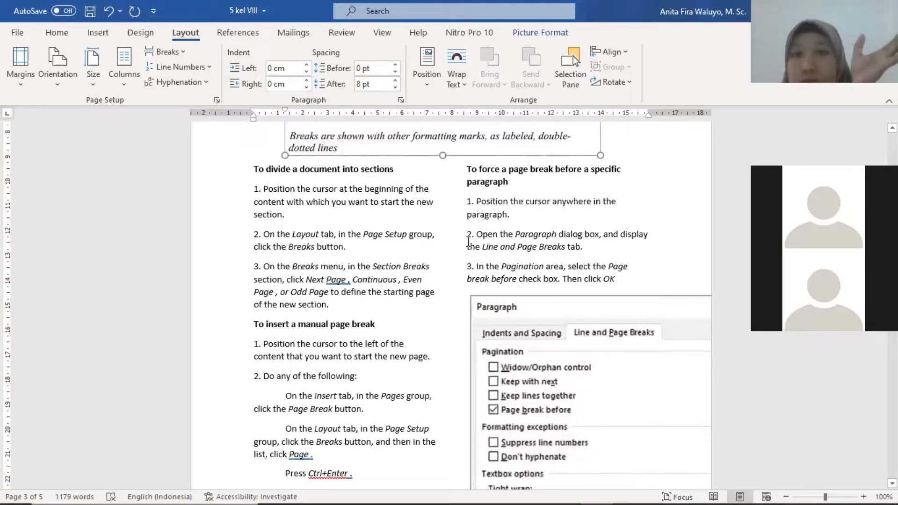
{"action": "left_click", "coordinate": [403, 247]}
{"action": "scroll", "coordinate": [403, 247], "scroll_direction": "down", "scroll_amount": 12}
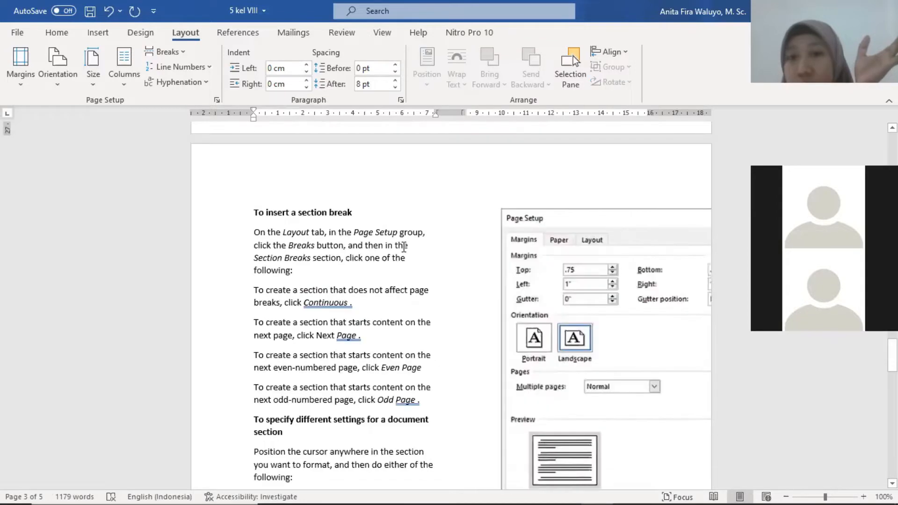
{"action": "scroll", "coordinate": [401, 247], "scroll_direction": "down", "scroll_amount": 6}
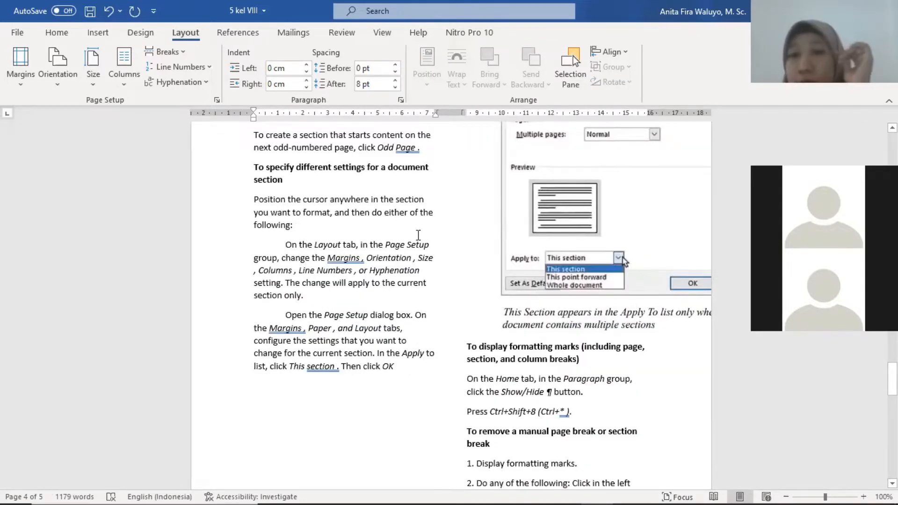
{"action": "scroll", "coordinate": [420, 239], "scroll_direction": "down", "scroll_amount": 6}
{"action": "scroll", "coordinate": [420, 241], "scroll_direction": "up", "scroll_amount": 10}
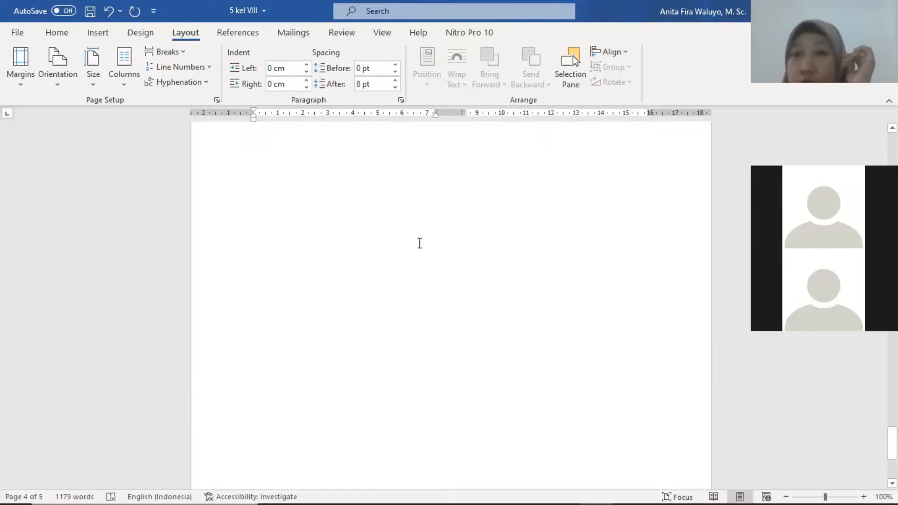
{"action": "scroll", "coordinate": [486, 195], "scroll_direction": "up", "scroll_amount": 6}
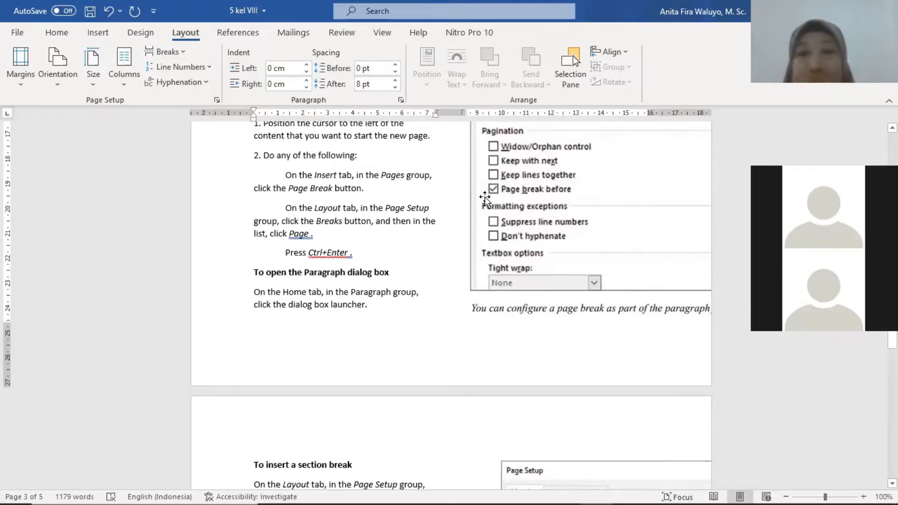
{"action": "scroll", "coordinate": [447, 144], "scroll_direction": "up", "scroll_amount": 4}
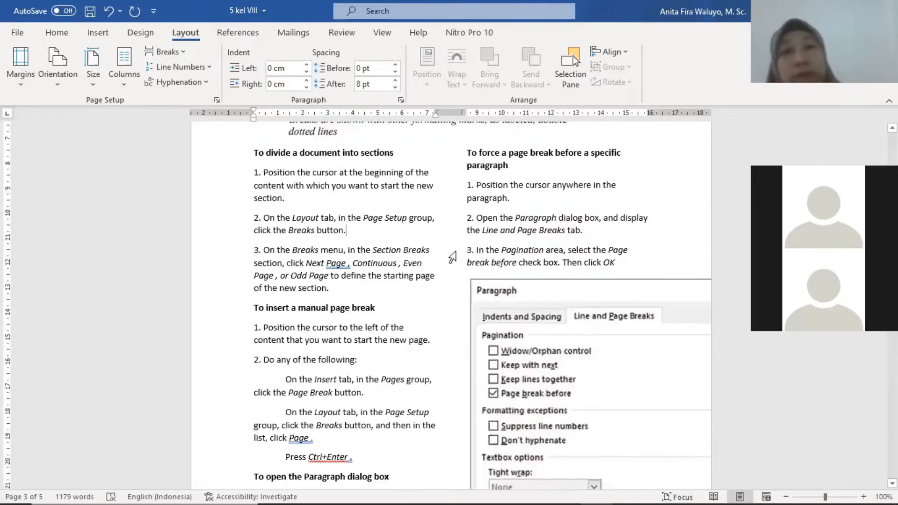
Select the whole document and format it in a single column
{"action": "scroll", "coordinate": [452, 216], "scroll_direction": "up", "scroll_amount": 4}
{"action": "scroll", "coordinate": [451, 187], "scroll_direction": "up", "scroll_amount": 15}
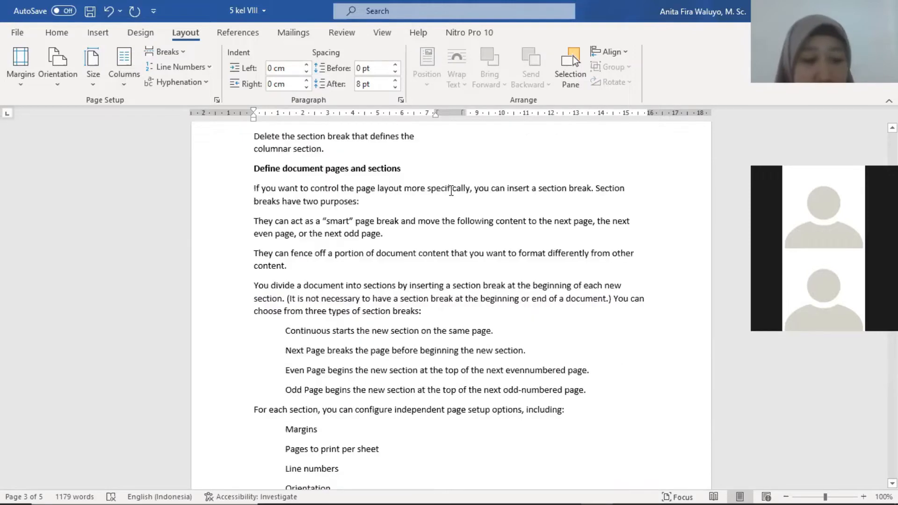
{"action": "key", "text": "ctrl+a"}
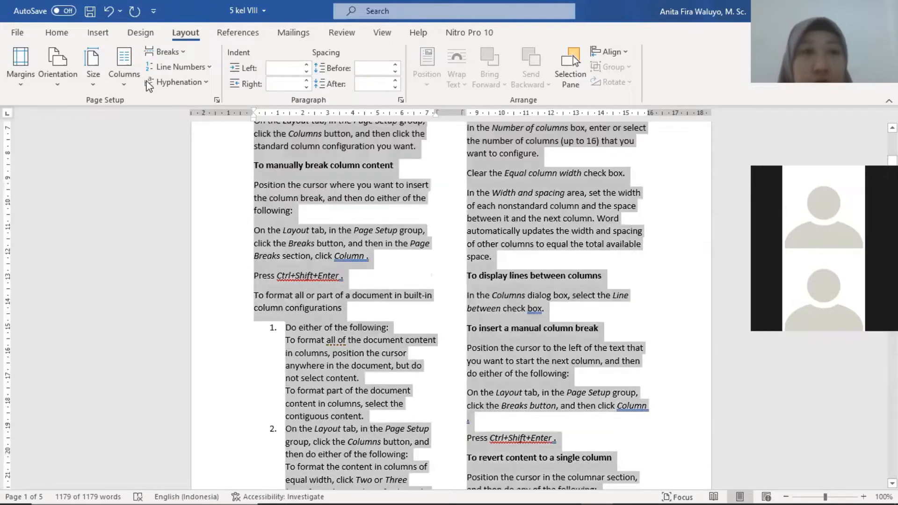
{"action": "left_click", "coordinate": [511, 253]}
{"action": "scroll", "coordinate": [511, 253], "scroll_direction": "up", "scroll_amount": 5}
{"action": "scroll", "coordinate": [511, 252], "scroll_direction": "down", "scroll_amount": 10}
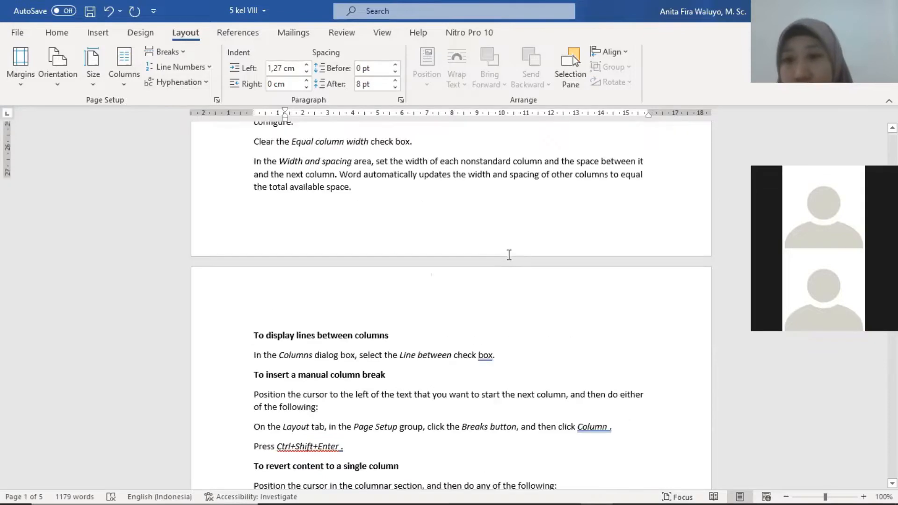
{"action": "scroll", "coordinate": [508, 239], "scroll_direction": "up", "scroll_amount": 5}
{"action": "scroll", "coordinate": [505, 234], "scroll_direction": "down", "scroll_amount": 5}
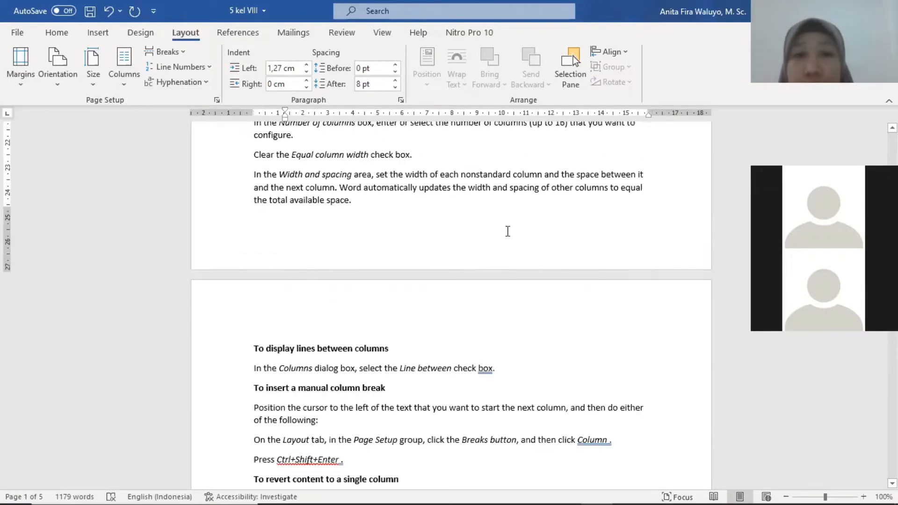
Format the passage from "To manually break column content" through "3. In the Columns dialog box" with the Three columns preset, applied to the selected text
{"action": "scroll", "coordinate": [489, 235], "scroll_direction": "up", "scroll_amount": 9}
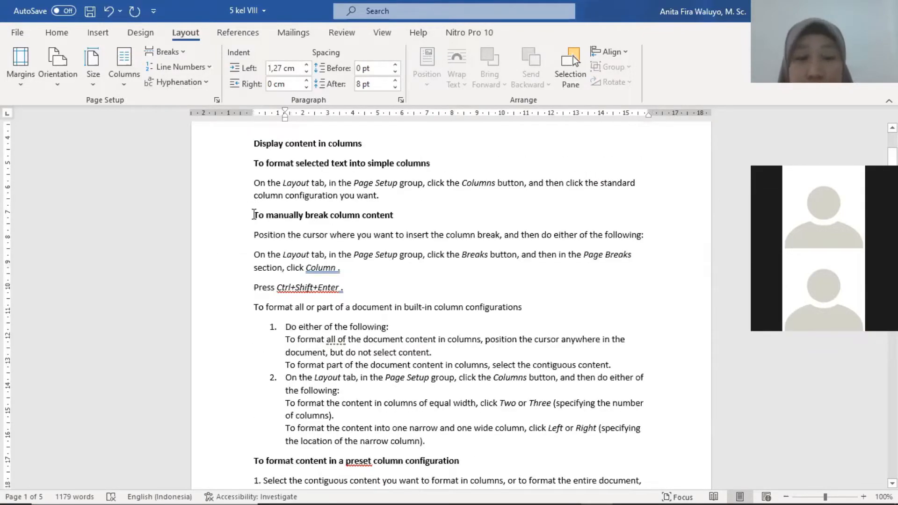
{"action": "left_click_drag", "start_coordinate": [254, 215], "coordinate": [527, 432]}
{"action": "scroll", "coordinate": [327, 388], "scroll_direction": "down", "scroll_amount": 1}
{"action": "scroll", "coordinate": [421, 344], "scroll_direction": "down", "scroll_amount": 2}
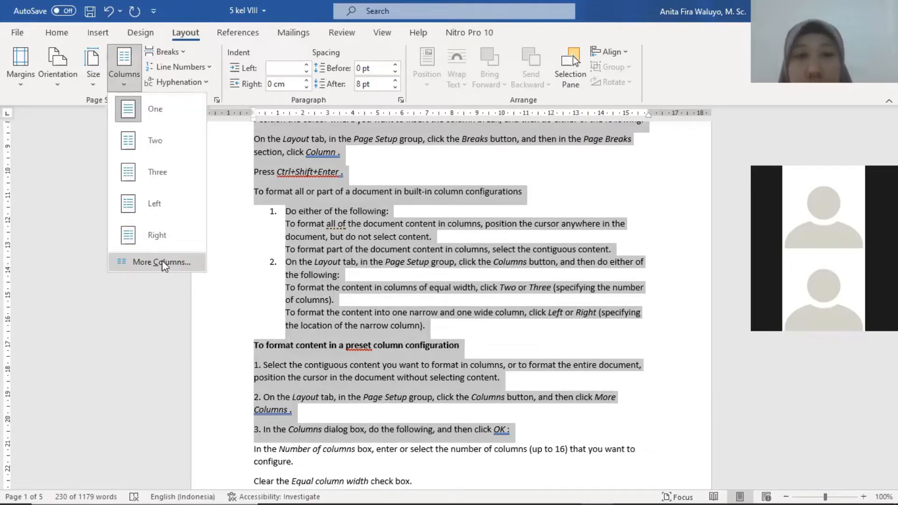
{"action": "left_click", "coordinate": [162, 261]}
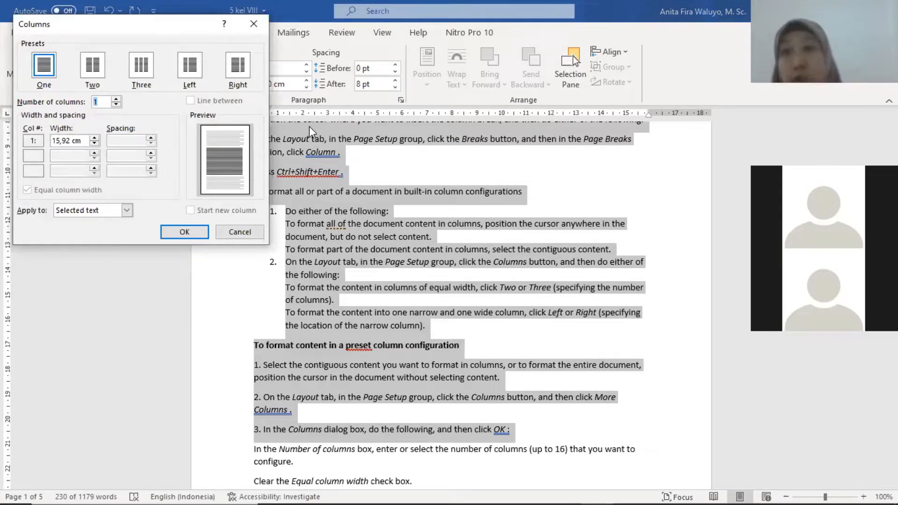
{"action": "left_click", "coordinate": [145, 64]}
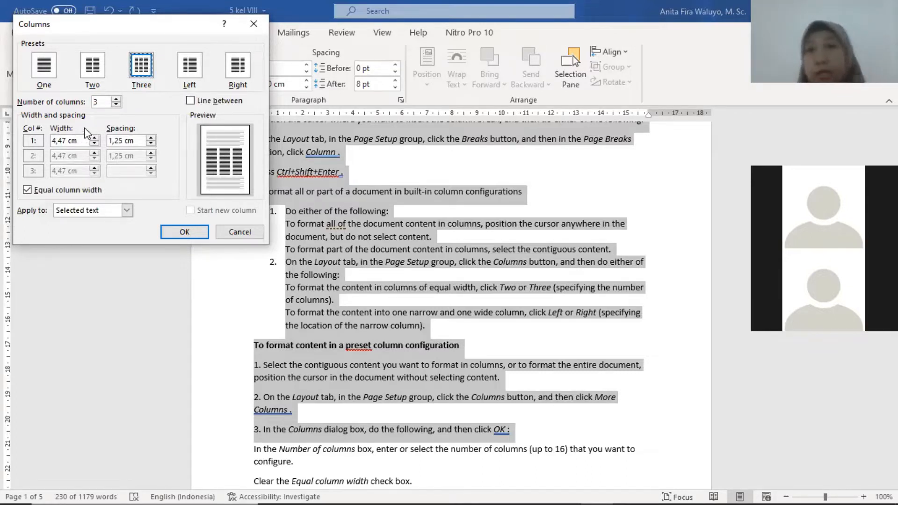
{"action": "left_click", "coordinate": [60, 141]}
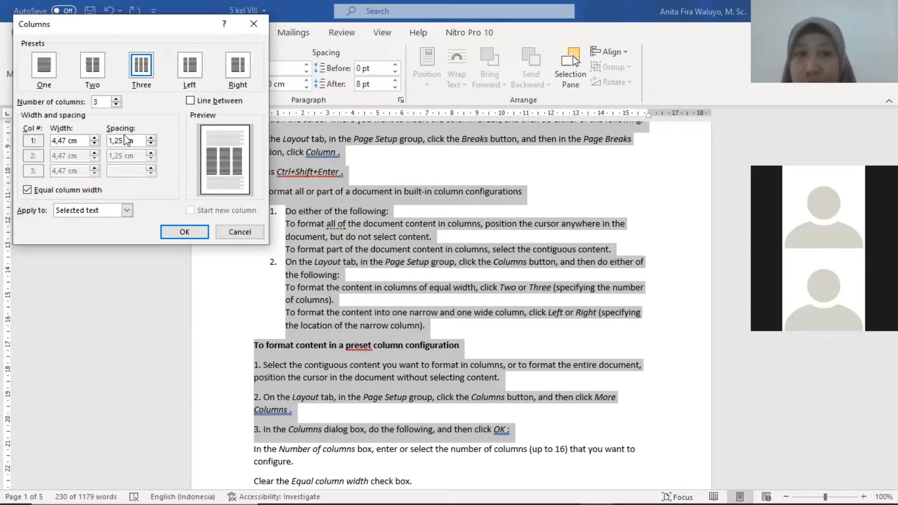
{"action": "left_click", "coordinate": [185, 232]}
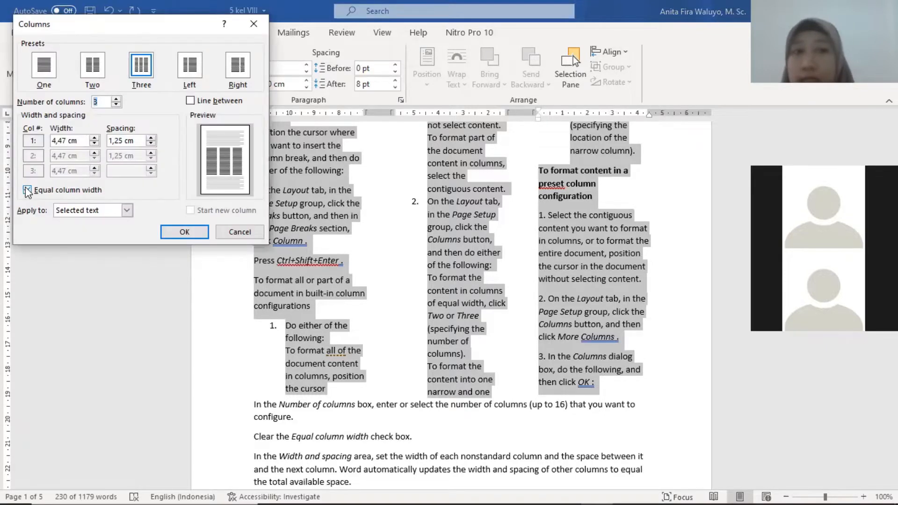
{"action": "left_click", "coordinate": [26, 189]}
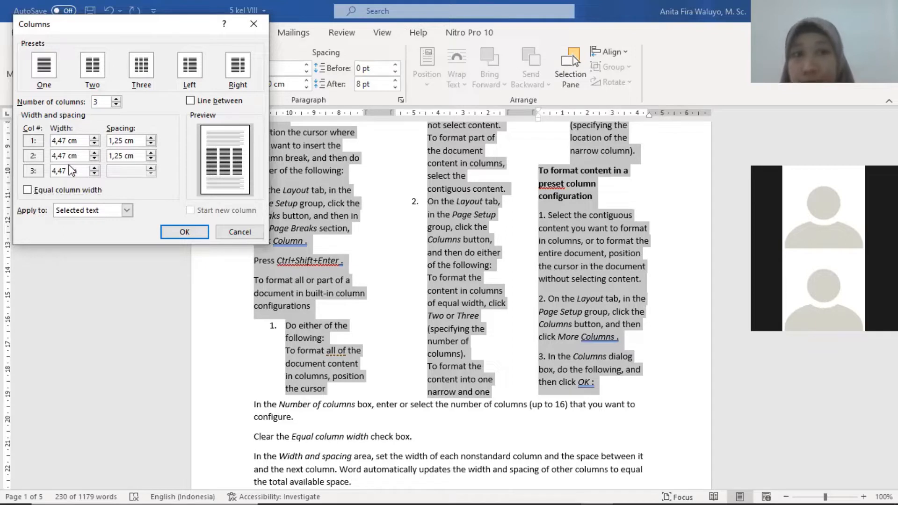
{"action": "left_click", "coordinate": [63, 155]}
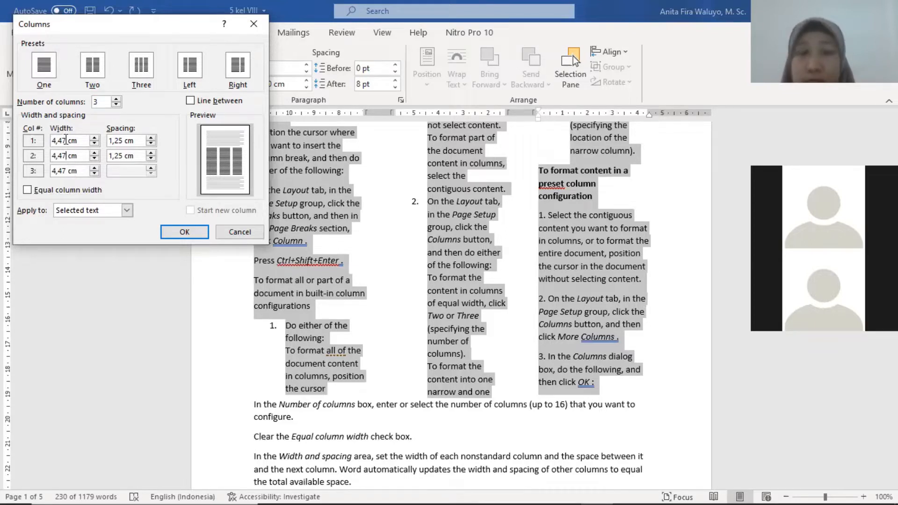
{"action": "left_click", "coordinate": [66, 140]}
{"action": "left_click", "coordinate": [112, 140]}
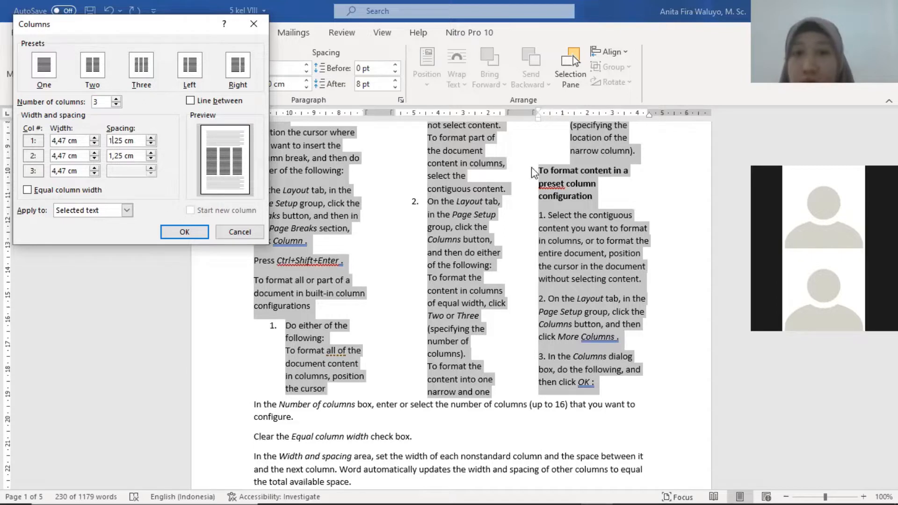
{"action": "left_click", "coordinate": [243, 234]}
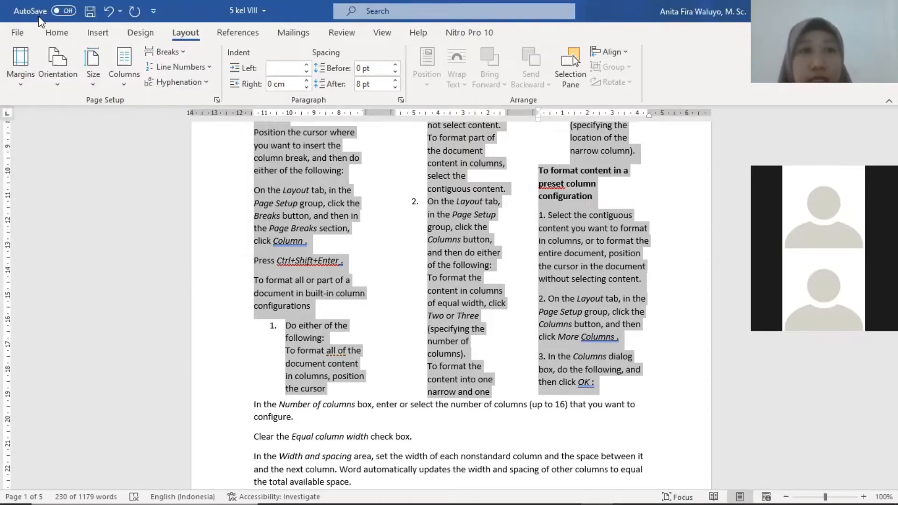
{"action": "left_click", "coordinate": [56, 33]}
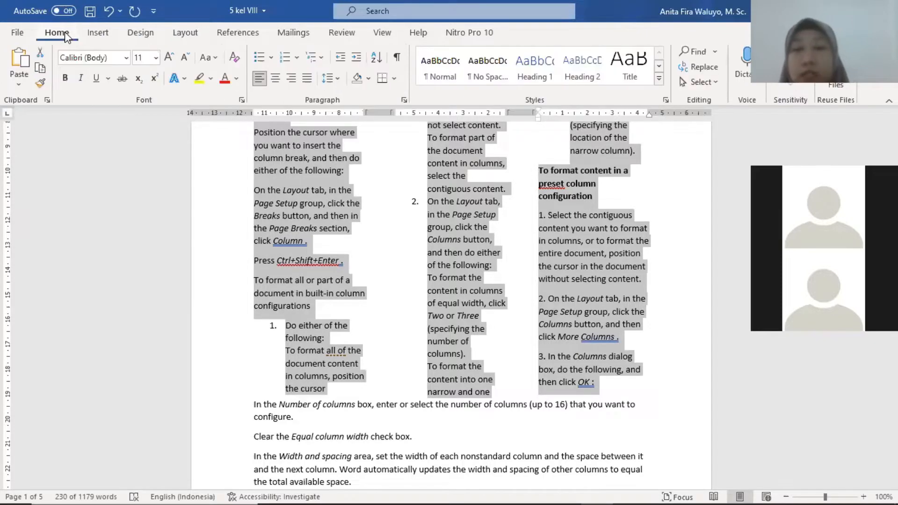
{"action": "left_click", "coordinate": [555, 279]}
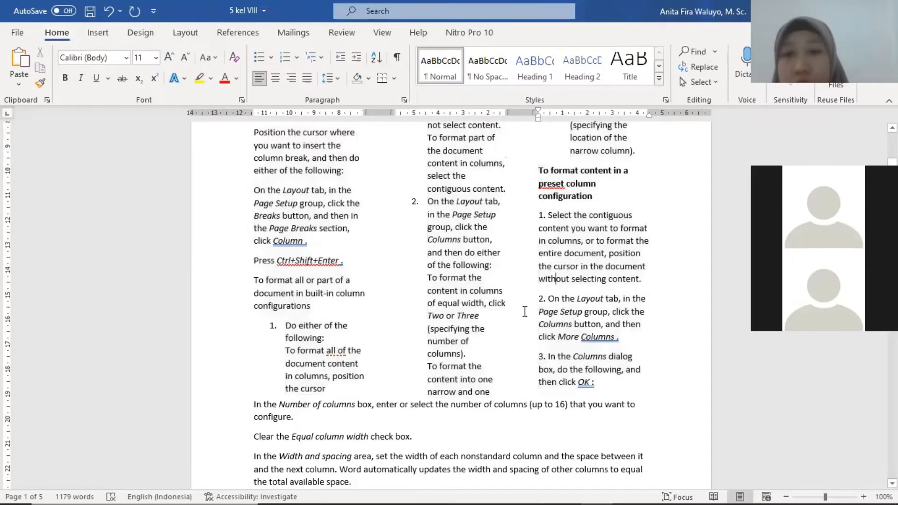
{"action": "key", "text": "ctrl+z"}
{"action": "scroll", "coordinate": [631, 220], "scroll_direction": "up", "scroll_amount": 3}
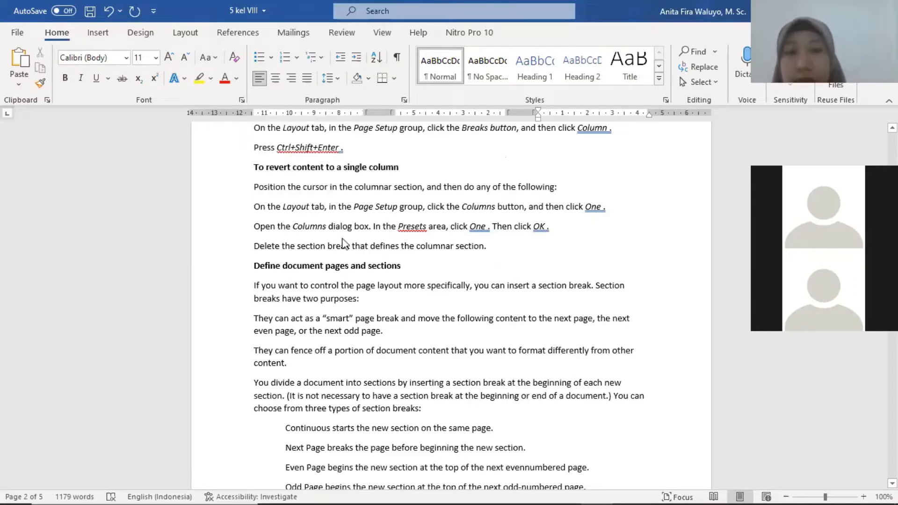
{"action": "key", "text": "ctrl+a"}
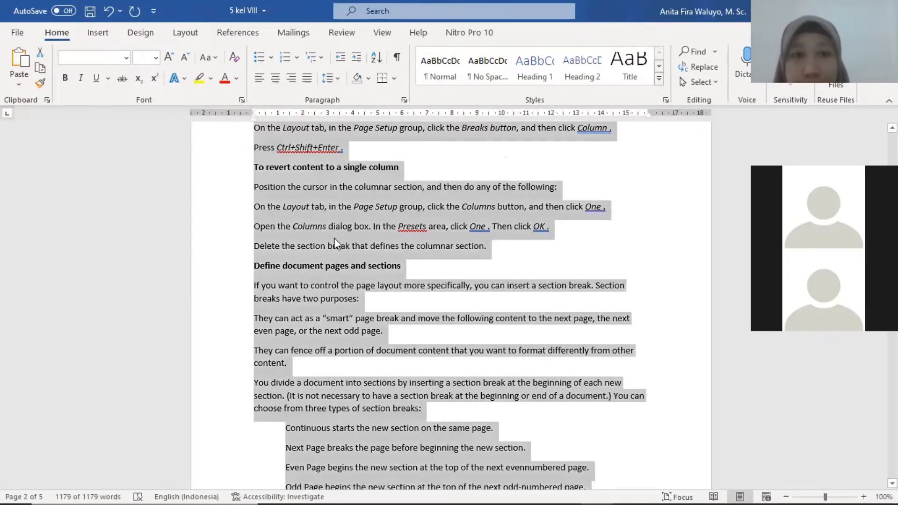
{"action": "left_click", "coordinate": [357, 214]}
{"action": "scroll", "coordinate": [356, 216], "scroll_direction": "up", "scroll_amount": 10}
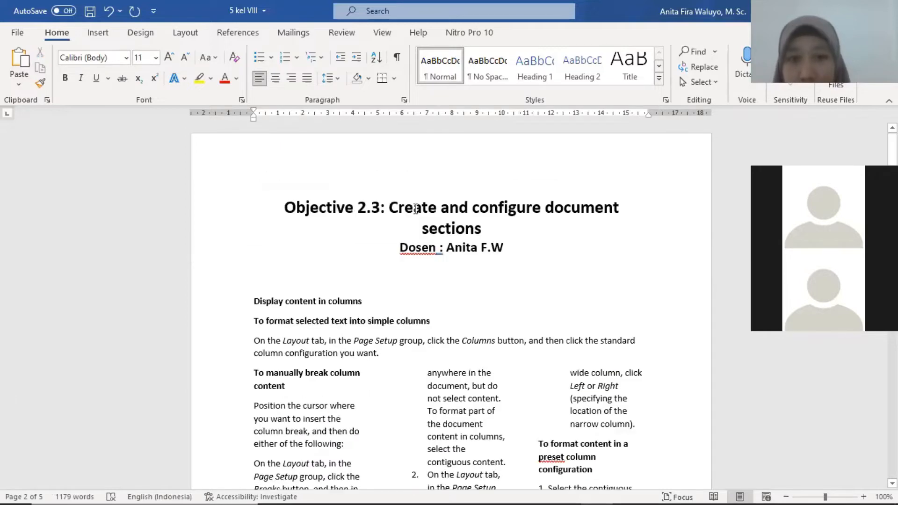
{"action": "left_click", "coordinate": [384, 202]}
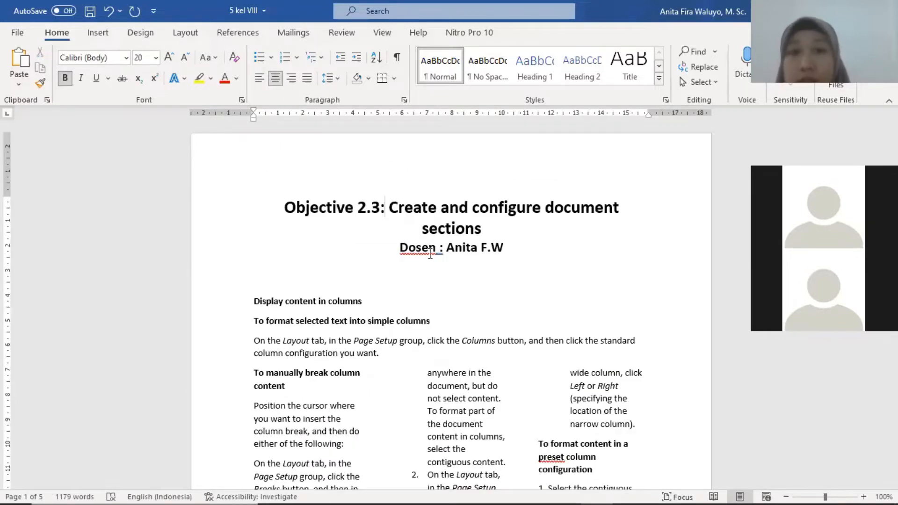
Select the entire three-column passage, starting at "To manually break column content", and justify its text
{"action": "scroll", "coordinate": [412, 234], "scroll_direction": "down", "scroll_amount": 3}
{"action": "scroll", "coordinate": [261, 132], "scroll_direction": "down", "scroll_amount": 6}
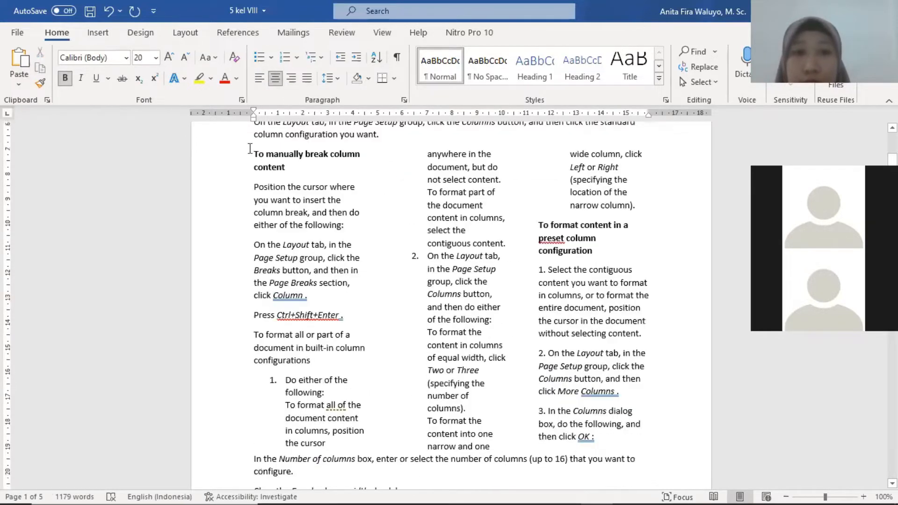
{"action": "left_click", "coordinate": [257, 153]}
{"action": "left_click", "coordinate": [637, 401], "text": "shift"}
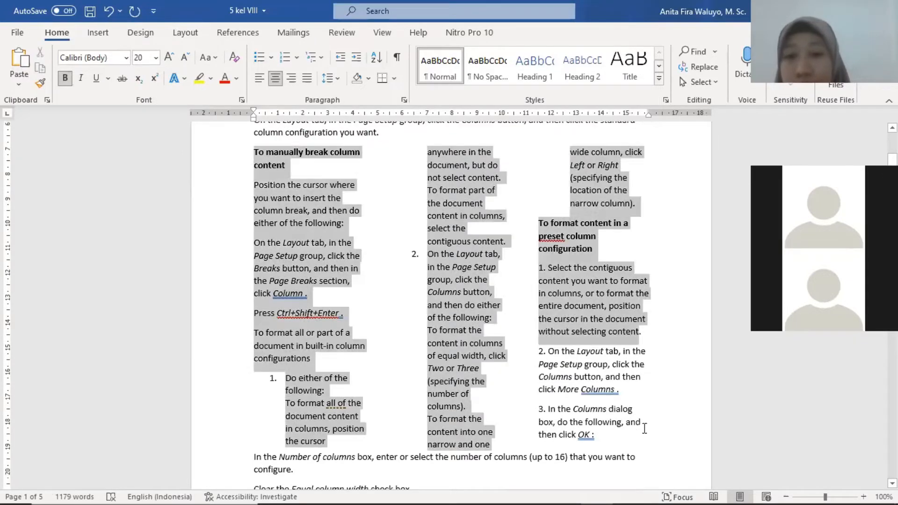
{"action": "left_click", "coordinate": [624, 432], "text": "shift"}
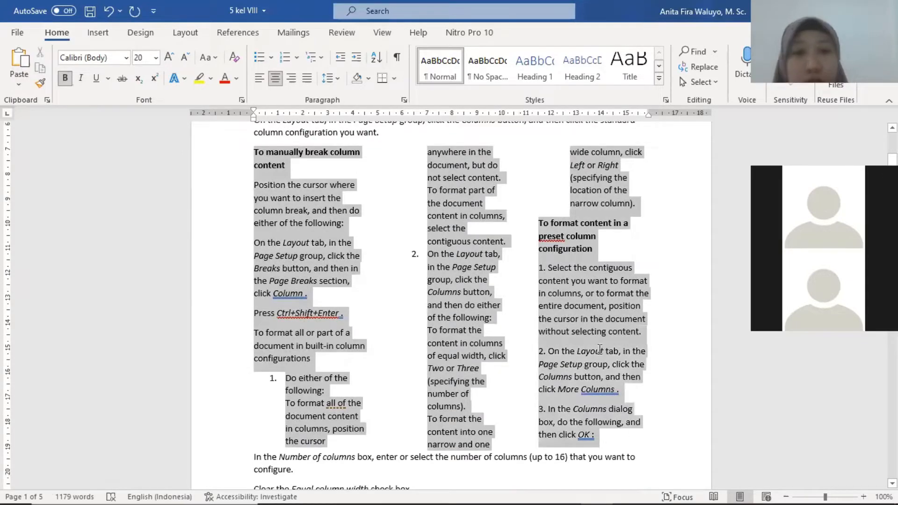
{"action": "scroll", "coordinate": [600, 350], "scroll_direction": "down", "scroll_amount": 5}
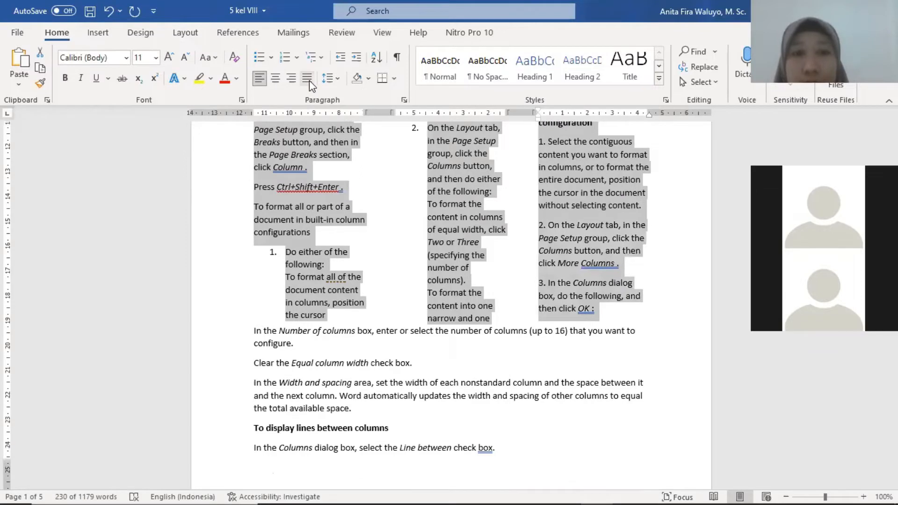
{"action": "left_click", "coordinate": [308, 80]}
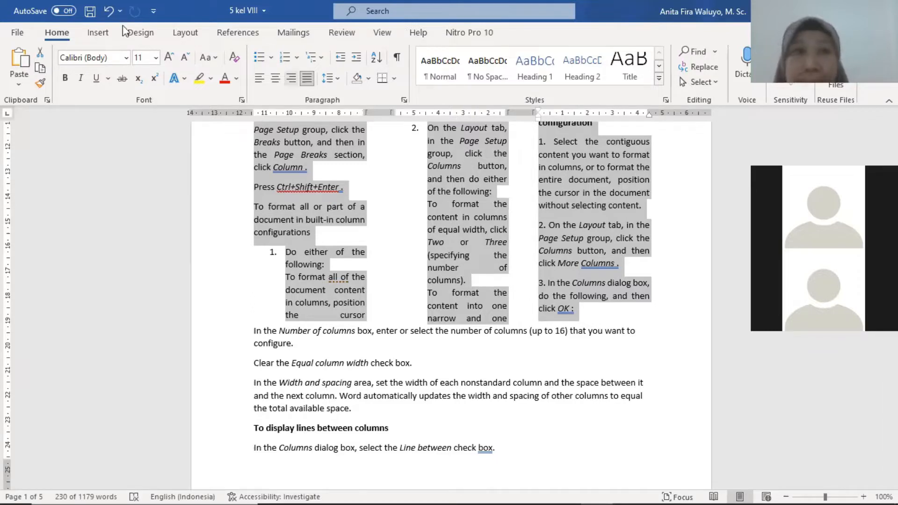
Open the custom column settings for the selected three-column passage and turn off equal column width
{"action": "left_click", "coordinate": [201, 35]}
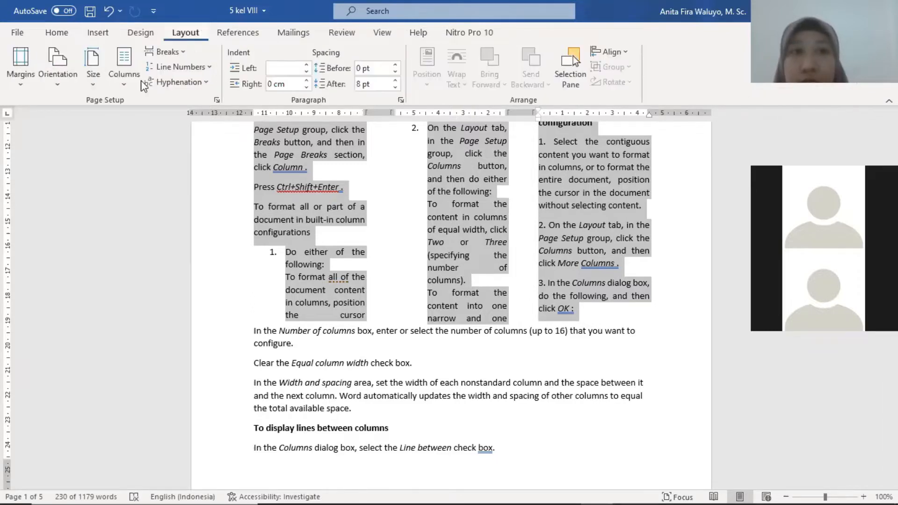
{"action": "left_click", "coordinate": [184, 267]}
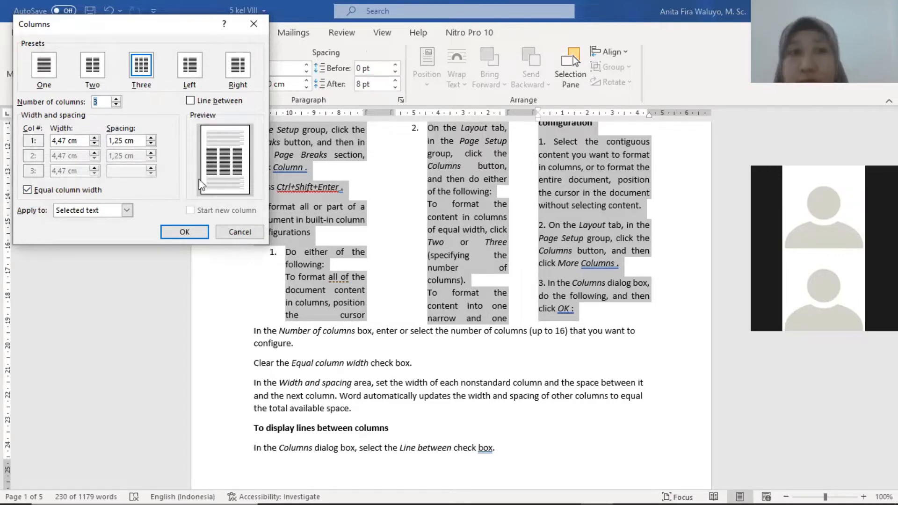
{"action": "left_click", "coordinate": [27, 189]}
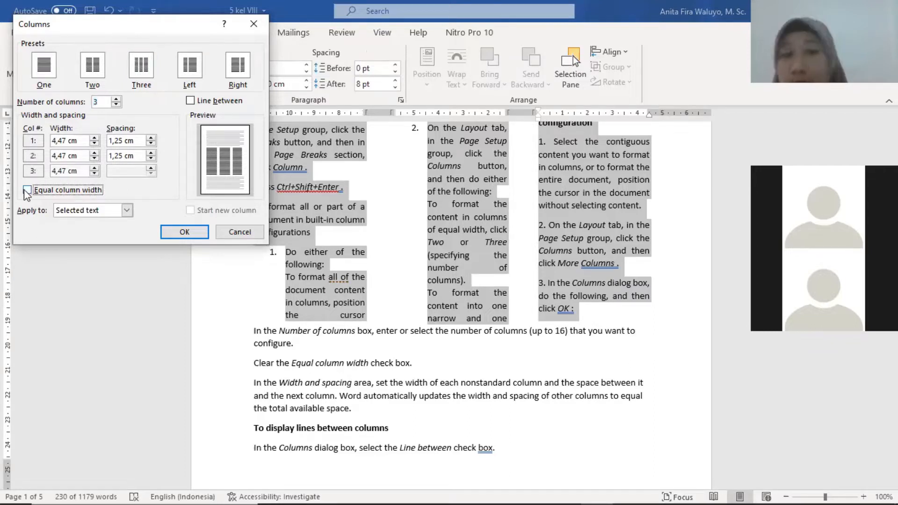
{"action": "left_click", "coordinate": [67, 155]}
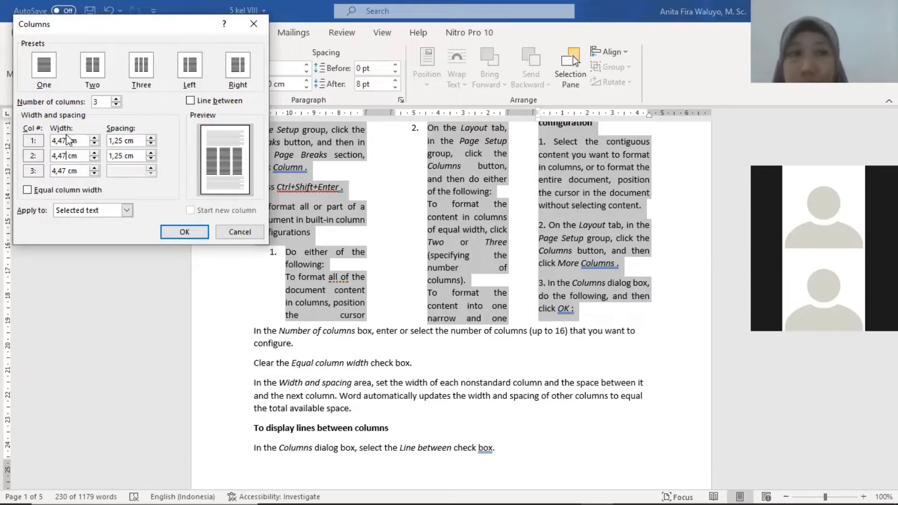
{"action": "left_click", "coordinate": [65, 138]}
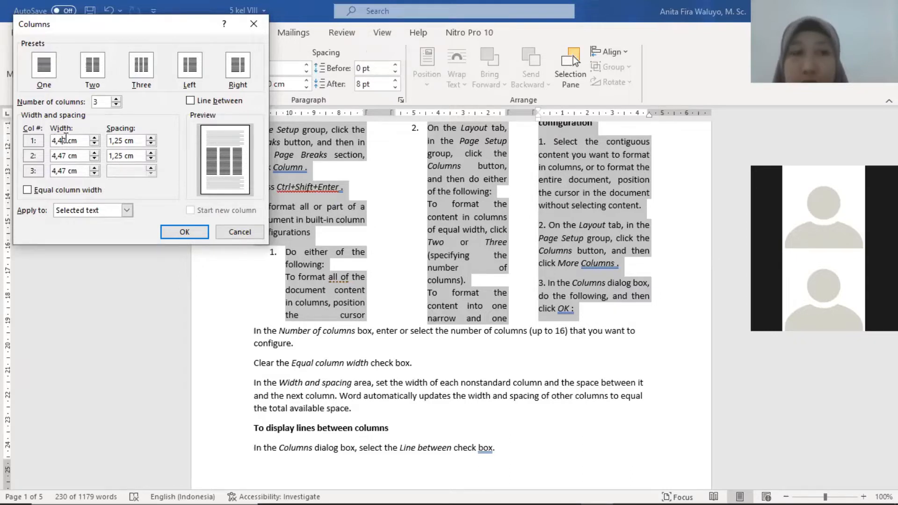
{"action": "double_click", "coordinate": [65, 139]}
{"action": "left_click", "coordinate": [65, 139]}
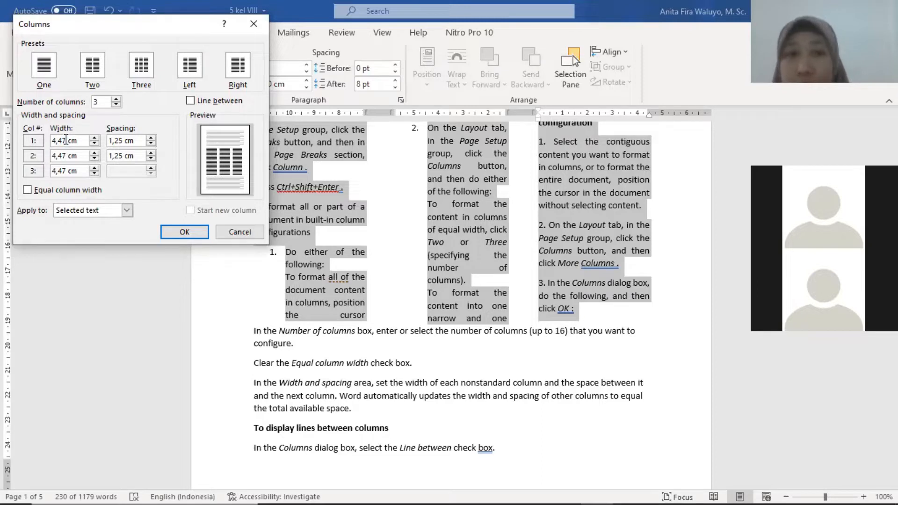
{"action": "key", "text": "BackSpace"}
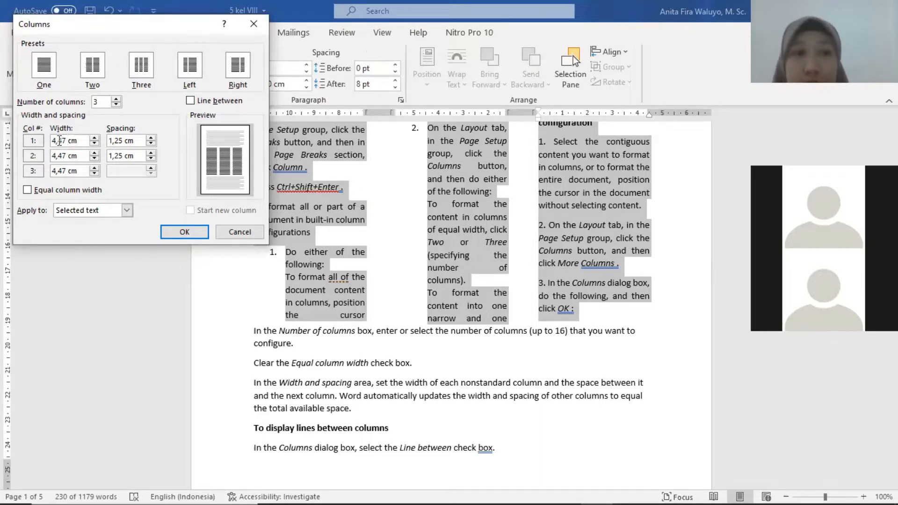
{"action": "type", "text": "7"}
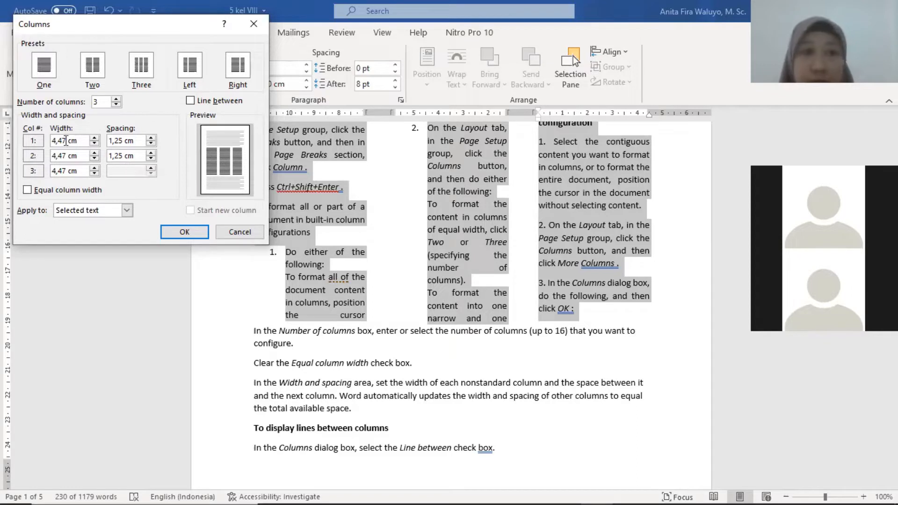
Set the widths of the first, second and third columns to 3 cm, 4 cm and 5 cm
{"action": "left_click_drag", "start_coordinate": [65, 140], "coordinate": [43, 145]}
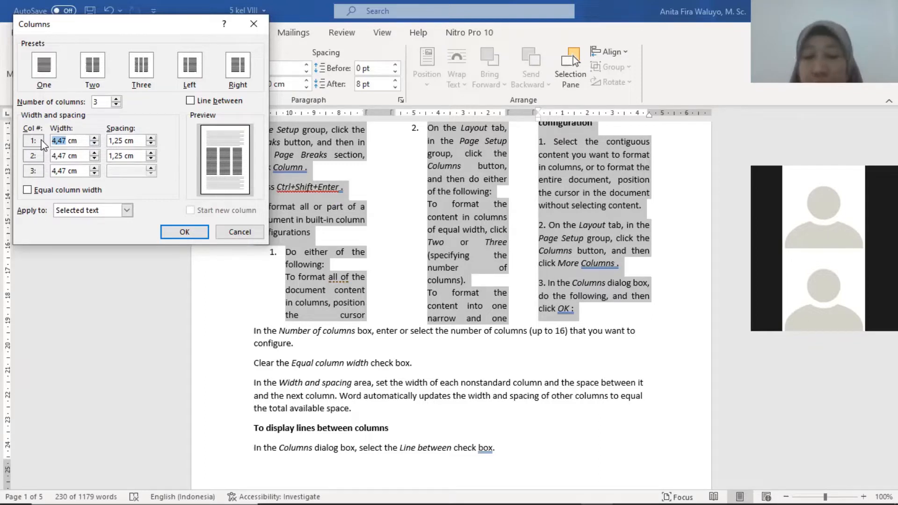
{"action": "type", "text": "3"}
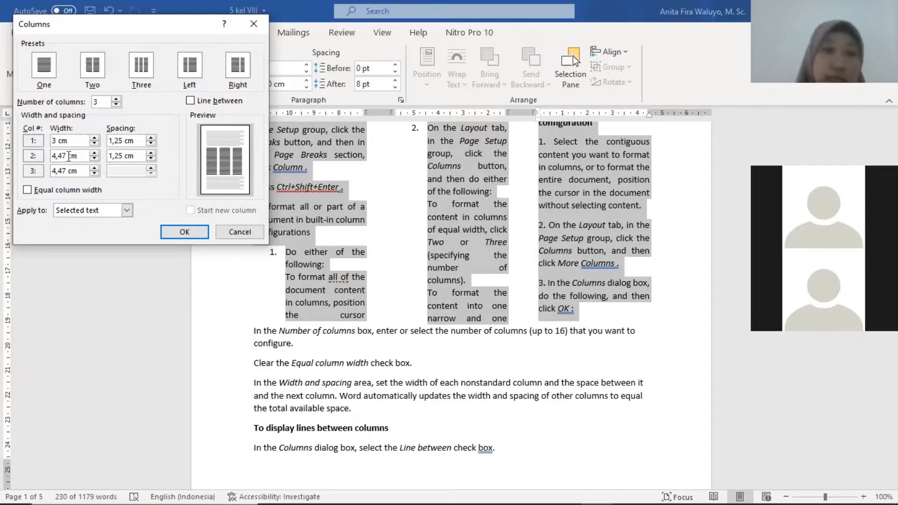
{"action": "key", "text": "Tab"}
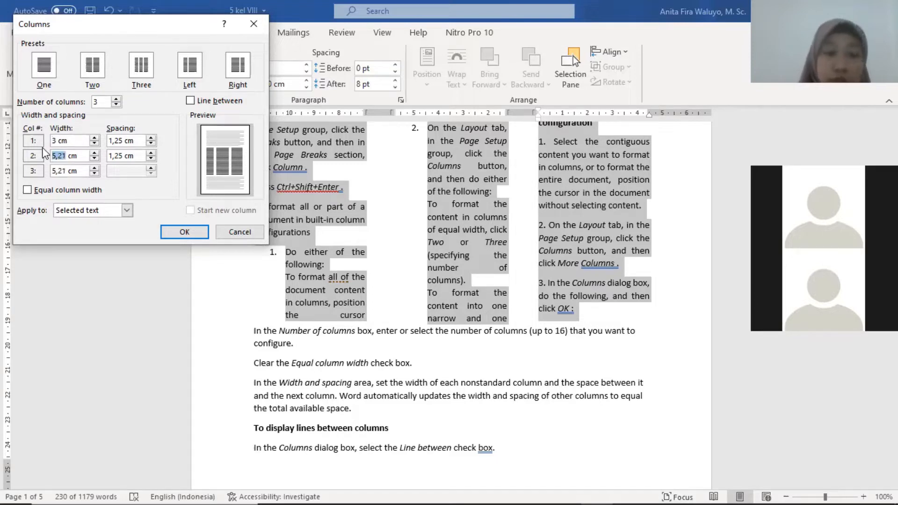
{"action": "type", "text": "4"}
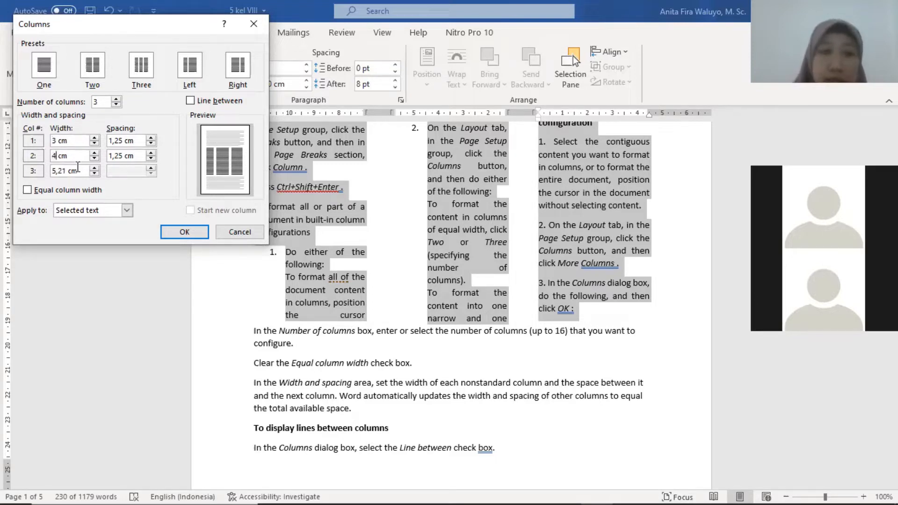
{"action": "left_click", "coordinate": [55, 171]}
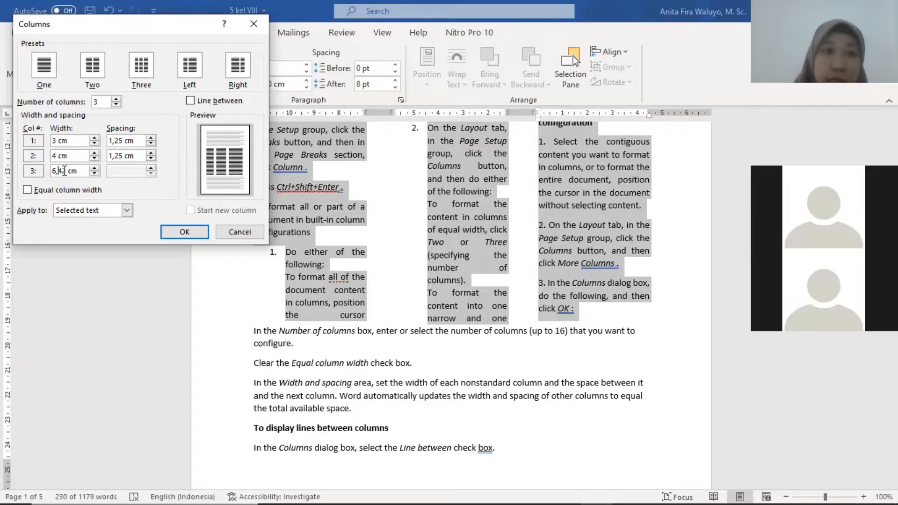
{"action": "left_click_drag", "start_coordinate": [44, 170], "coordinate": [29, 167]}
{"action": "type", "text": "5"}
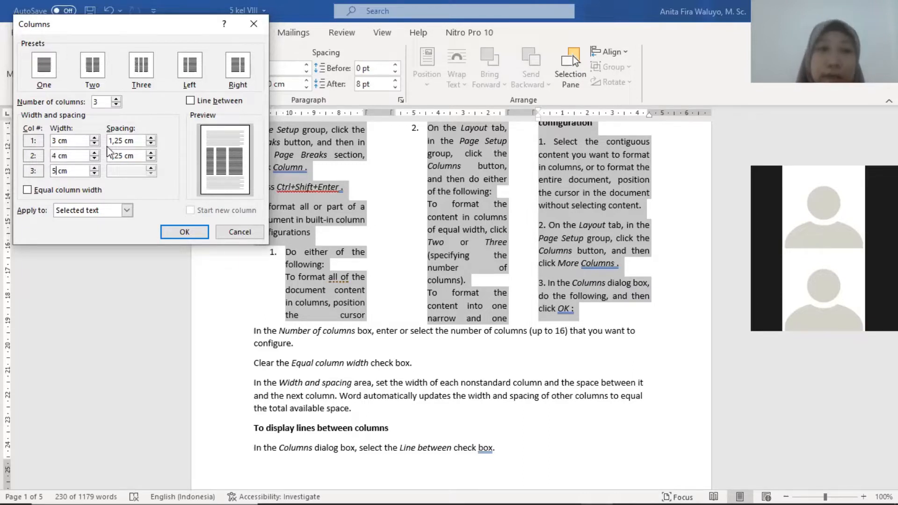
Check the spacing between the columns and apply the unequal column layout to the selected text
{"action": "left_click", "coordinate": [122, 143]}
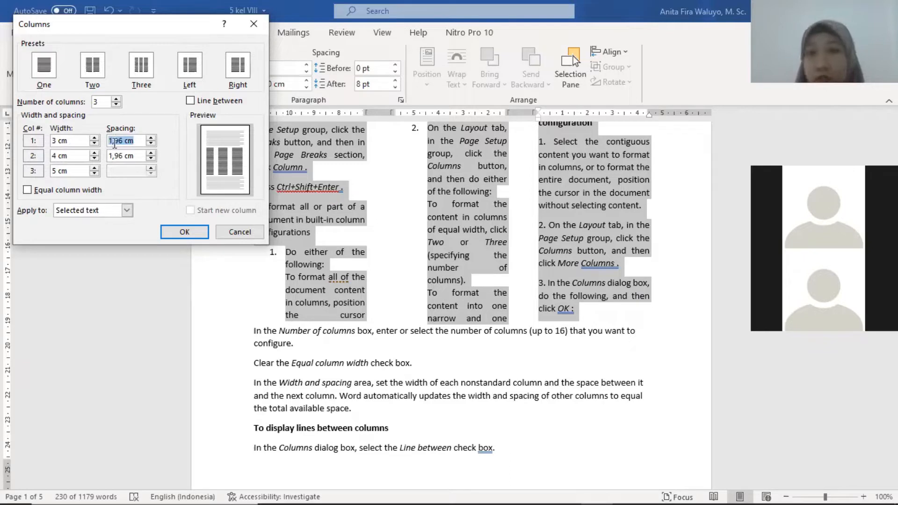
{"action": "left_click", "coordinate": [115, 155]}
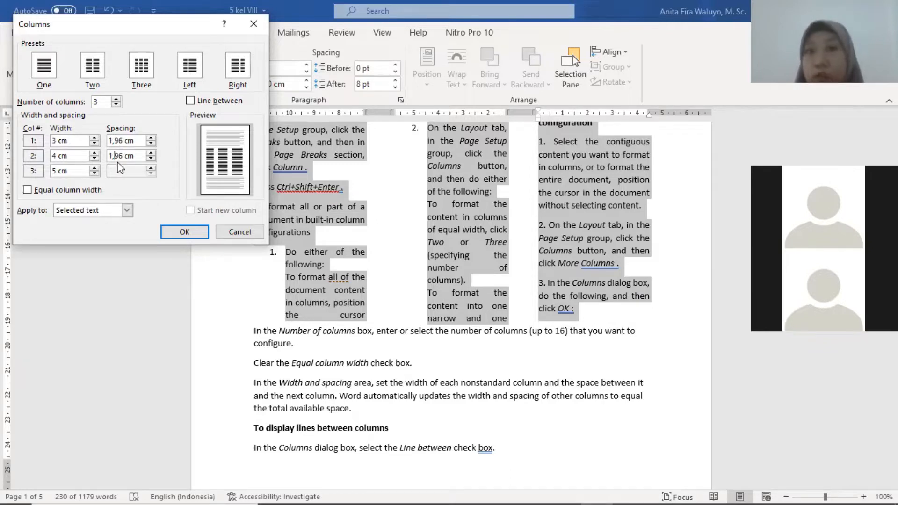
{"action": "left_click", "coordinate": [59, 141]}
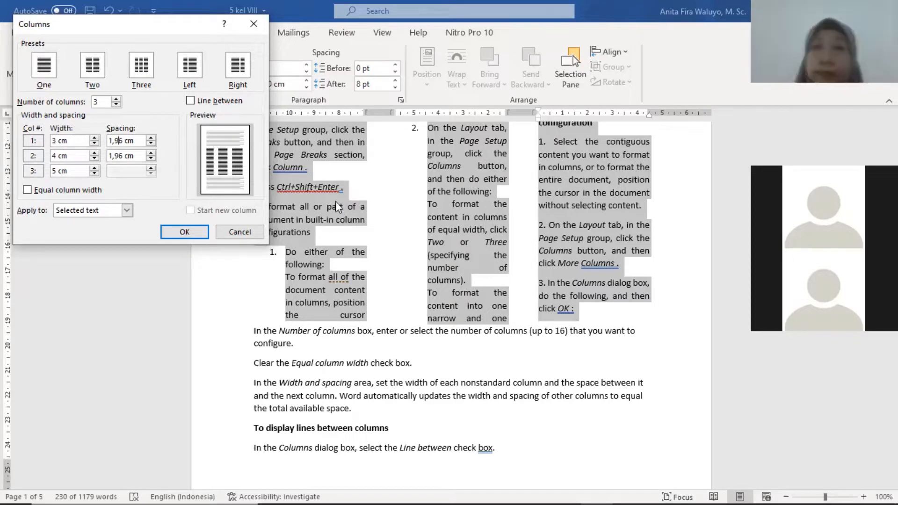
{"action": "left_click", "coordinate": [188, 234]}
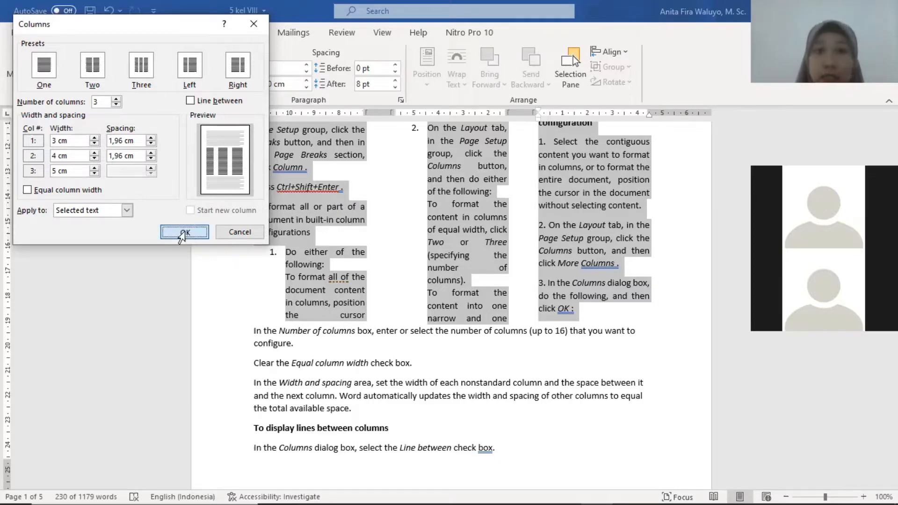
{"action": "left_click", "coordinate": [181, 234]}
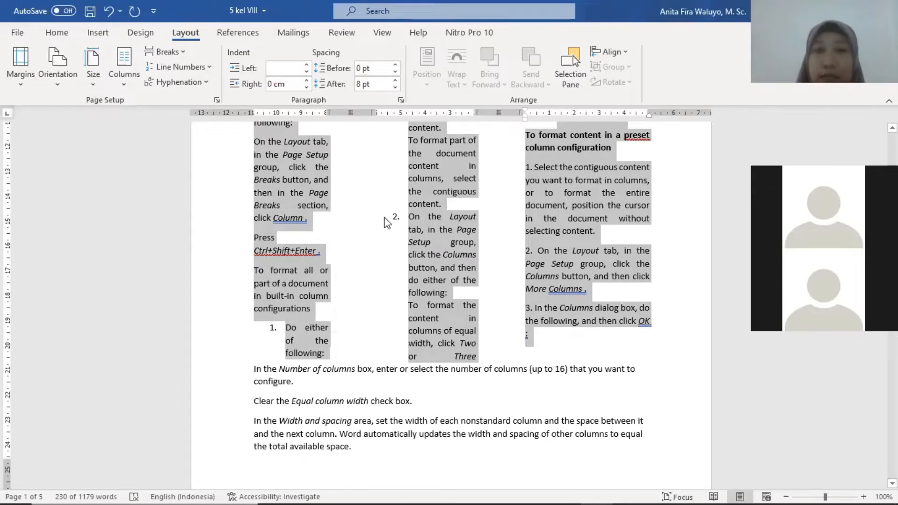
{"action": "scroll", "coordinate": [384, 223], "scroll_direction": "up", "scroll_amount": 3}
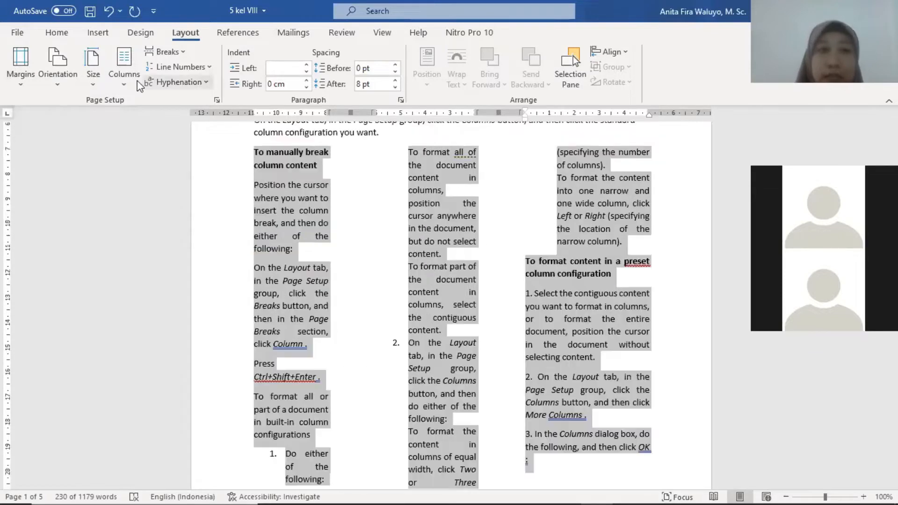
Reopen the selected passage's custom column settings and set the first column's width to 4 cm and the second's to 5 cm
{"action": "left_click", "coordinate": [150, 265]}
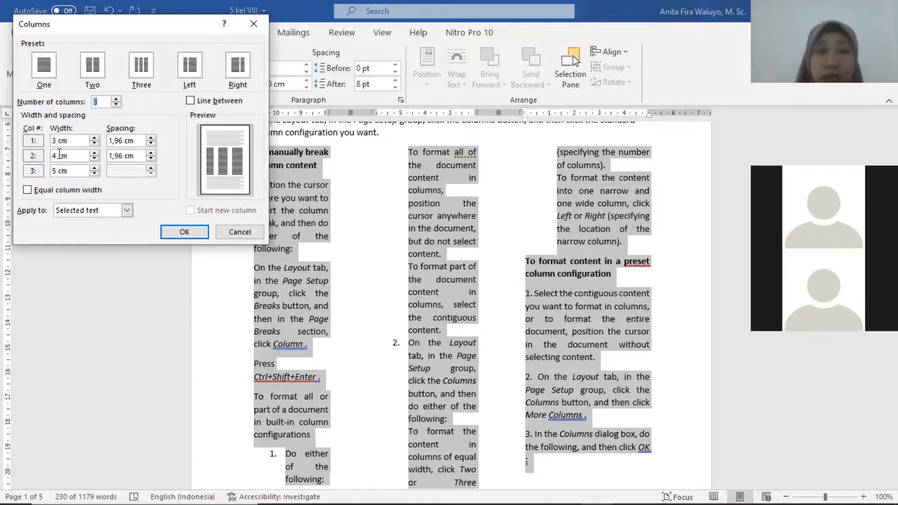
{"action": "left_click", "coordinate": [57, 142]}
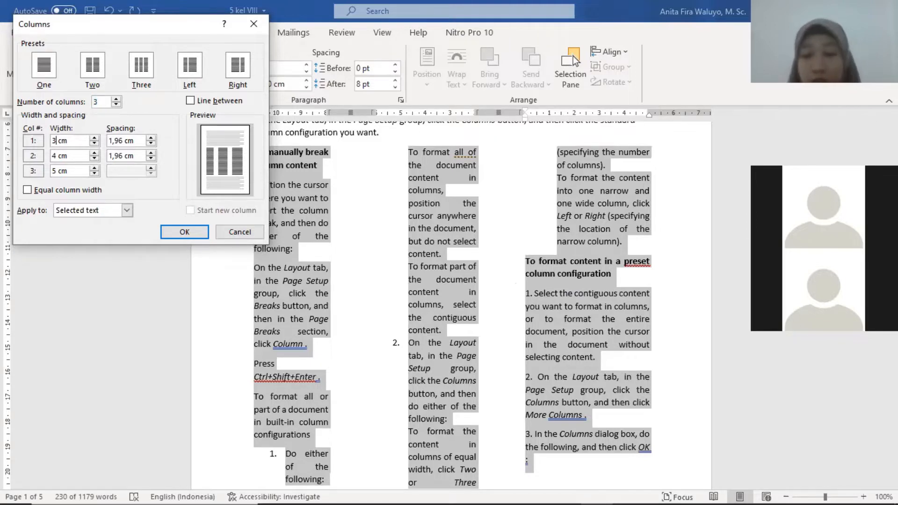
{"action": "key", "text": "BackSpace"}
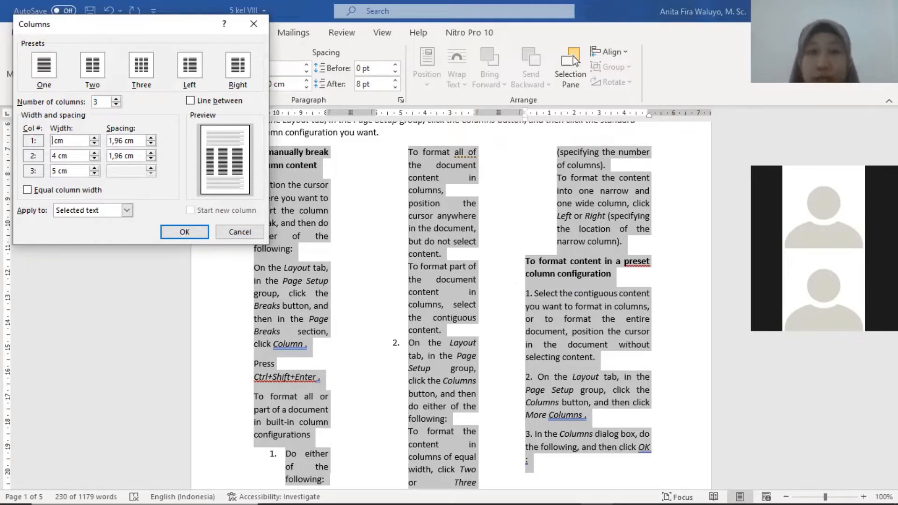
{"action": "type", "text": "4"}
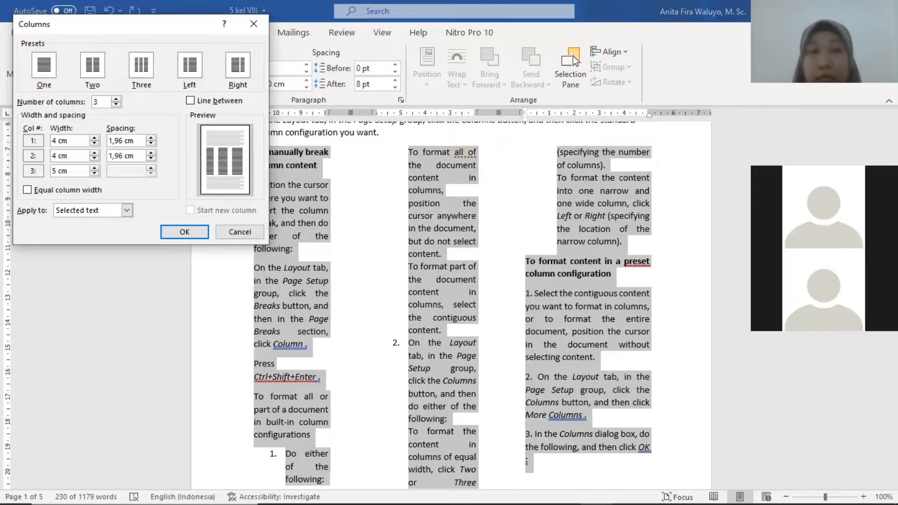
{"action": "left_click", "coordinate": [57, 155]}
{"action": "left_click", "coordinate": [68, 155]}
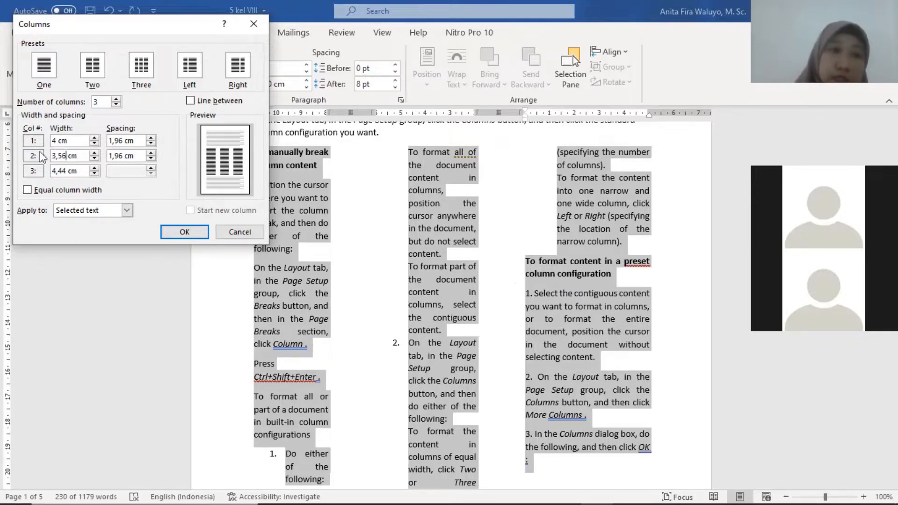
{"action": "left_click_drag", "start_coordinate": [66, 155], "coordinate": [32, 148]}
{"action": "type", "text": "4"}
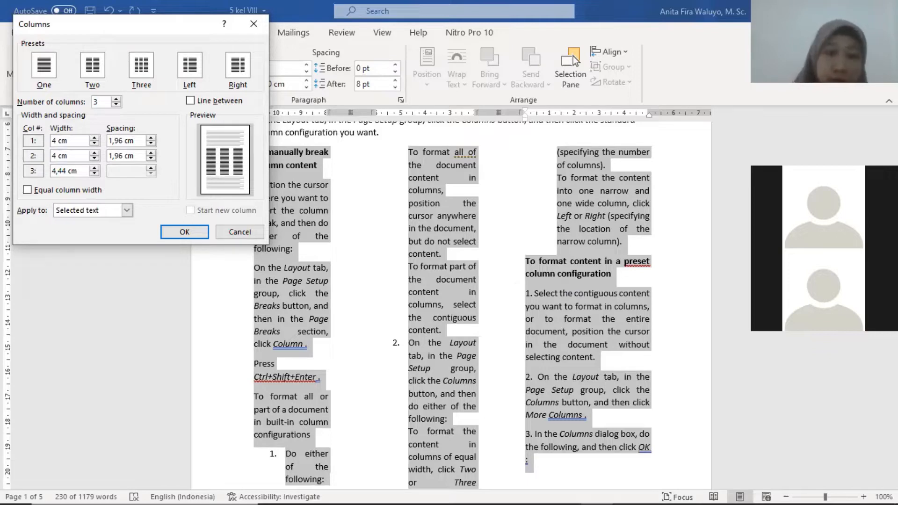
{"action": "key", "text": "BackSpace"}
{"action": "type", "text": "5"}
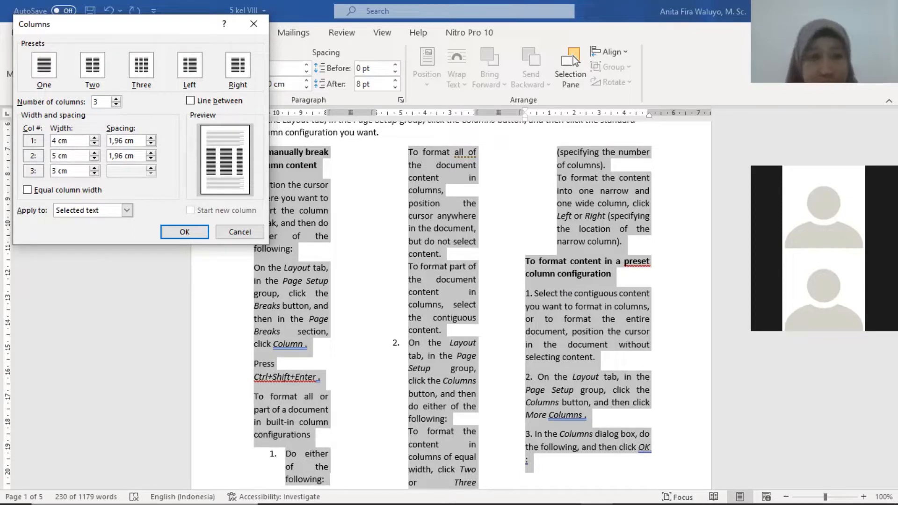
Set the third column's width to 6 cm and apply the new column layout to the selected text
{"action": "key", "text": "BackSpace"}
{"action": "type", "text": "6"}
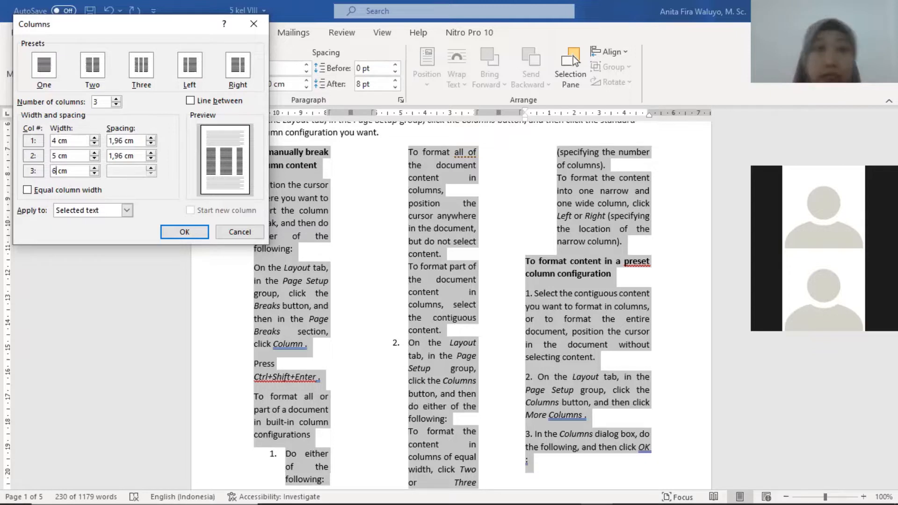
{"action": "left_click", "coordinate": [121, 142]}
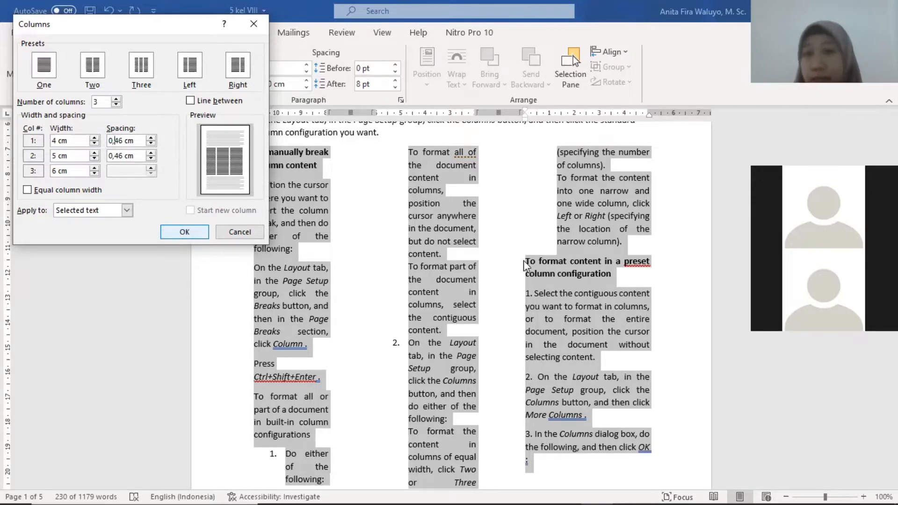
{"action": "key", "text": "Return"}
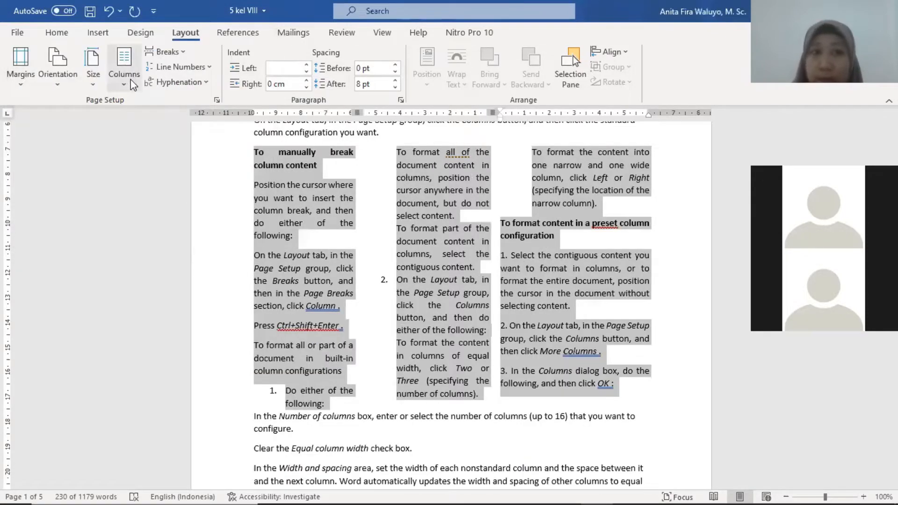
In the passage's custom column settings, set the spacing after the first column to 3 cm and after the second to 2 cm
{"action": "left_click", "coordinate": [165, 270]}
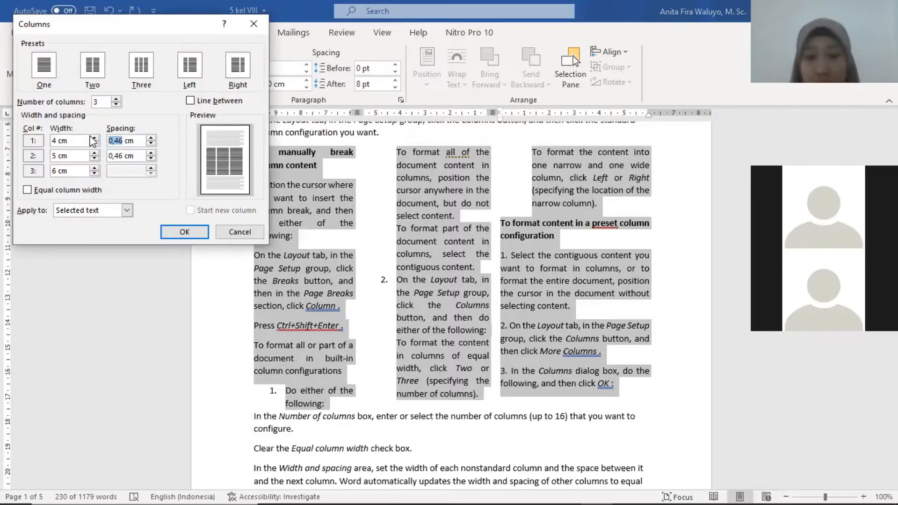
{"action": "type", "text": "3"}
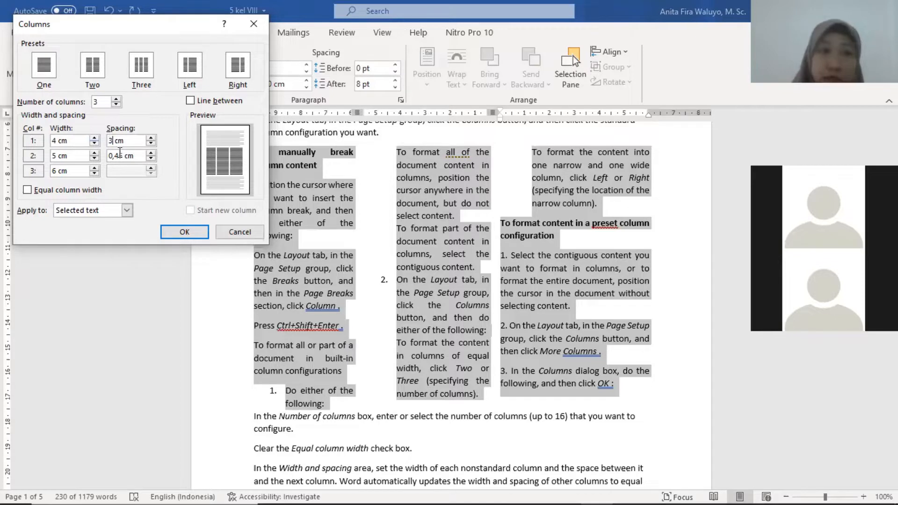
{"action": "left_click_drag", "start_coordinate": [122, 156], "coordinate": [101, 159]}
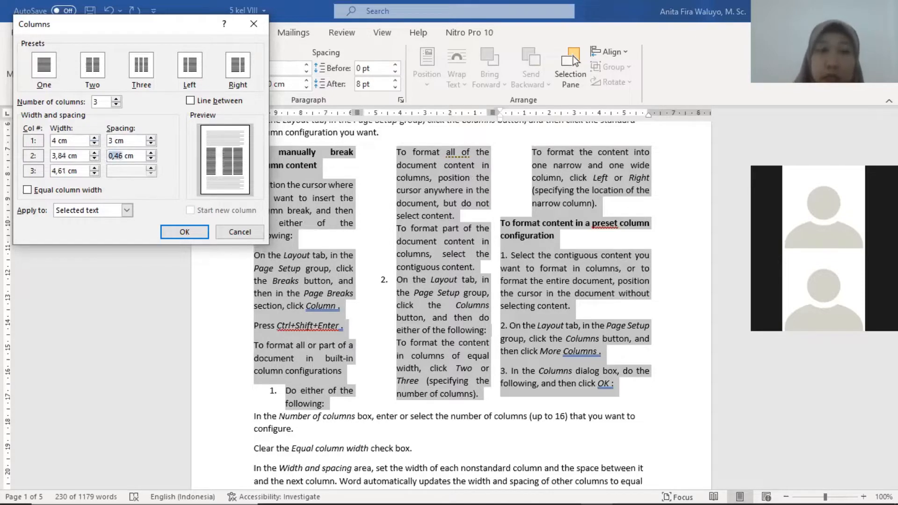
{"action": "type", "text": "2"}
Set the second column's width to 6 cm and the third's to 7 cm, and apply the unequal layout to the selected text
{"action": "left_click", "coordinate": [86, 160]}
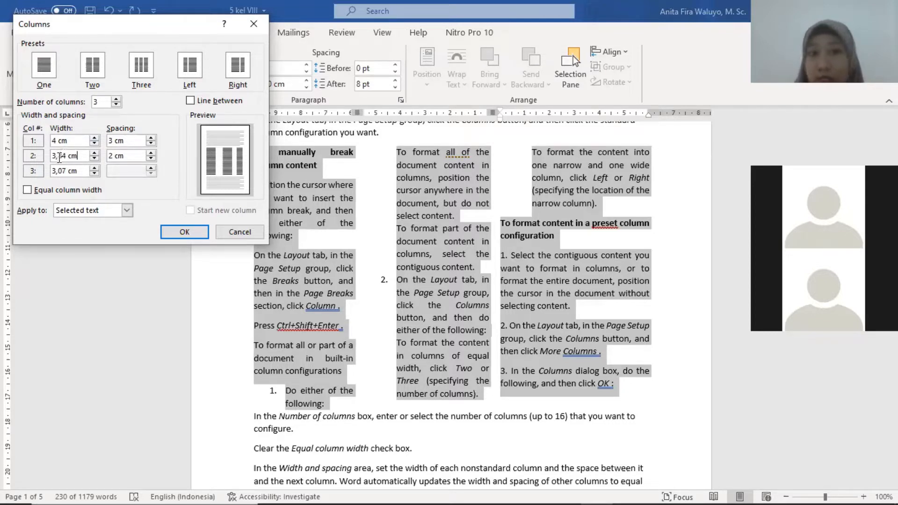
{"action": "left_click_drag", "start_coordinate": [67, 155], "coordinate": [39, 154]}
{"action": "type", "text": "6"}
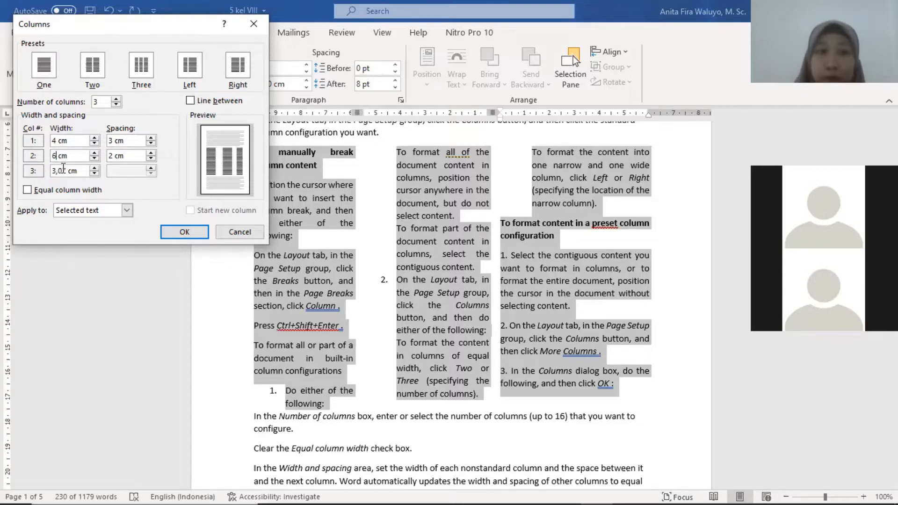
{"action": "left_click", "coordinate": [62, 170]}
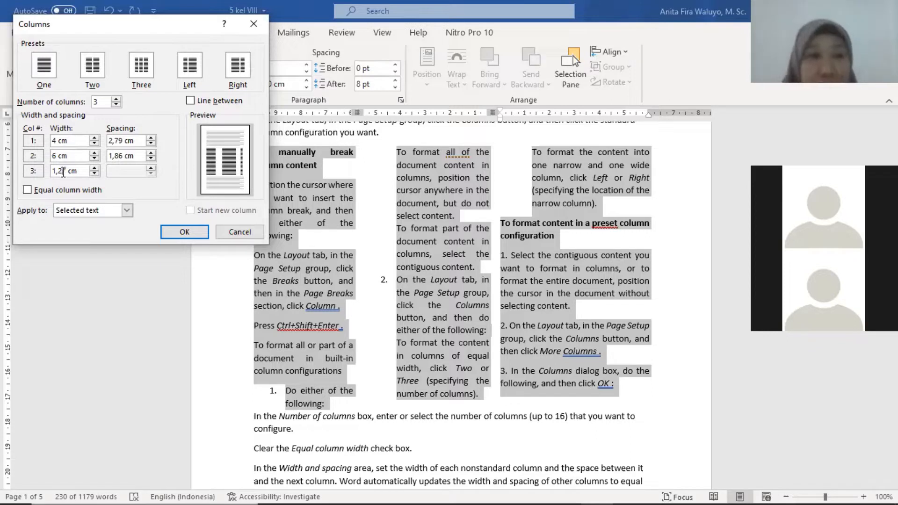
{"action": "left_click_drag", "start_coordinate": [66, 170], "coordinate": [39, 182]}
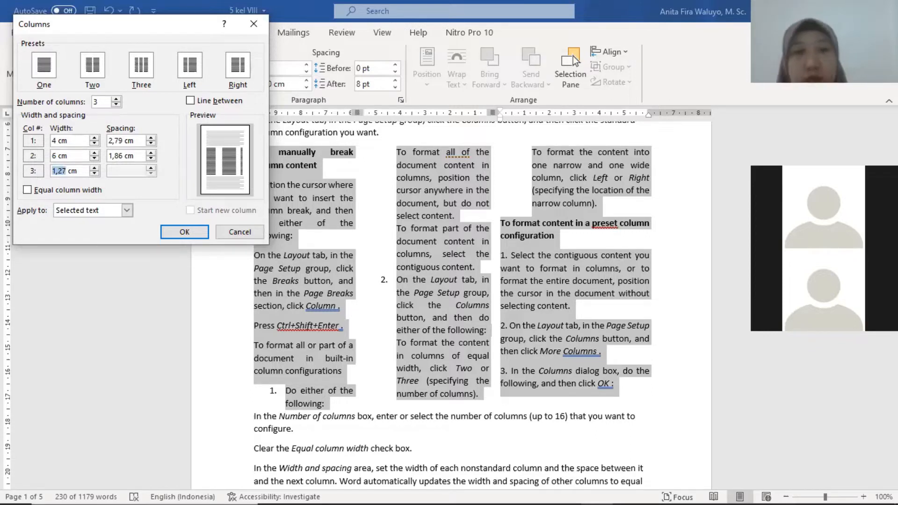
{"action": "type", "text": "7"}
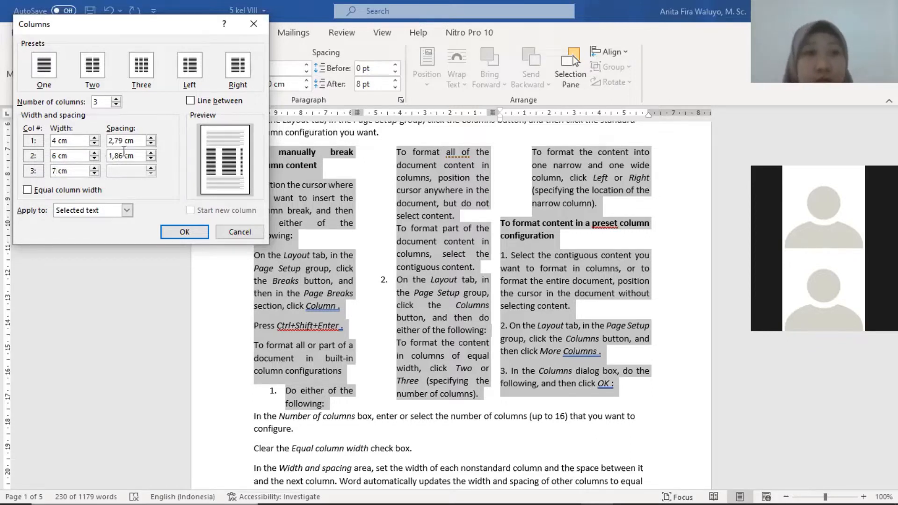
{"action": "left_click", "coordinate": [124, 153]}
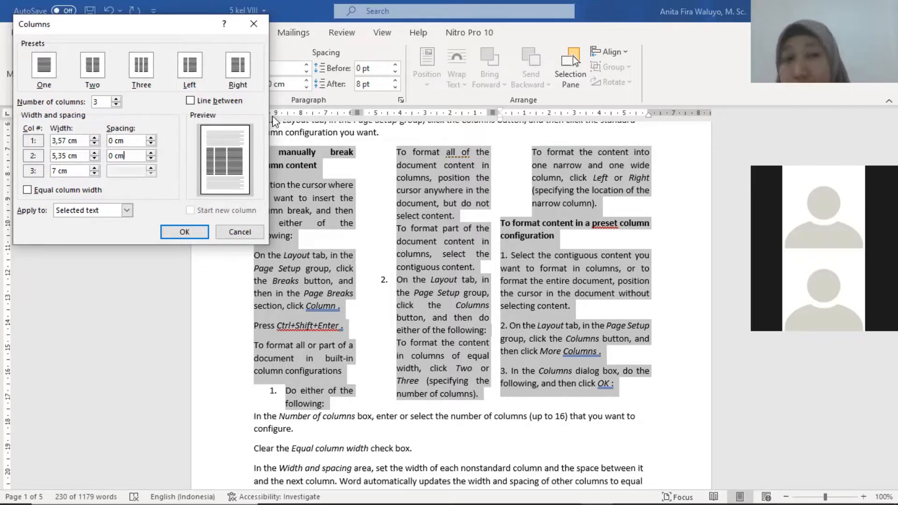
{"action": "double_click", "coordinate": [111, 141]}
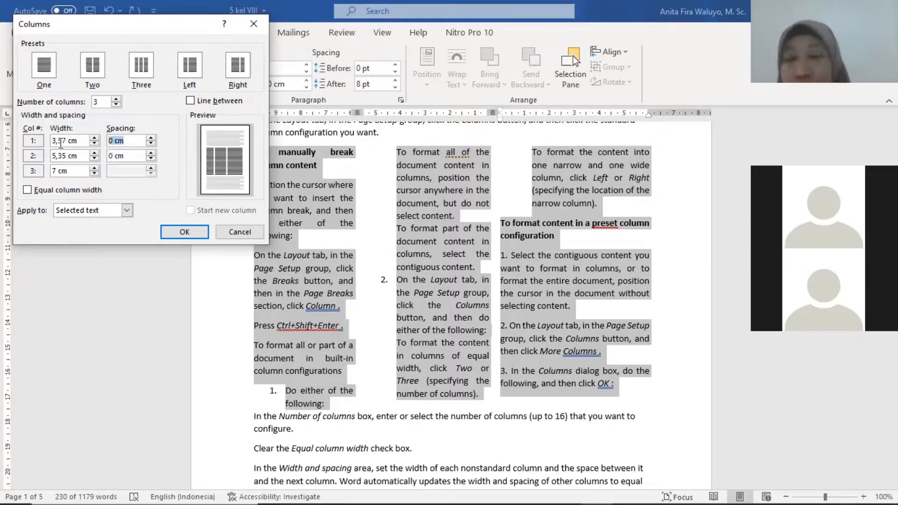
{"action": "left_click", "coordinate": [60, 142]}
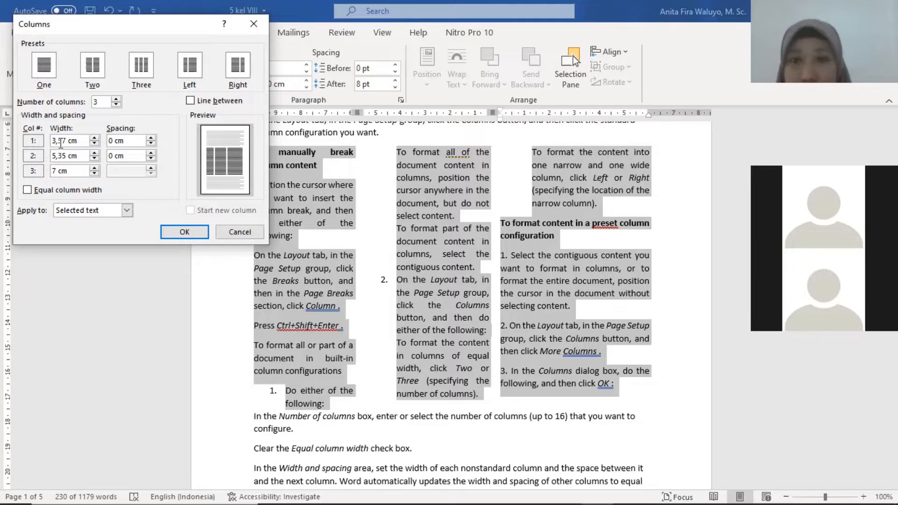
{"action": "left_click", "coordinate": [185, 232]}
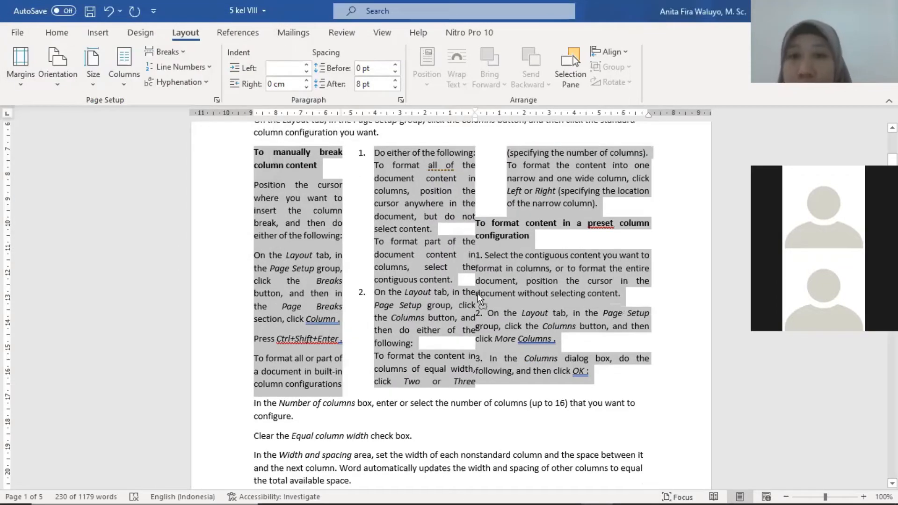
Reselect the three-column passage and apply equal column width to it
{"action": "left_click", "coordinate": [480, 313]}
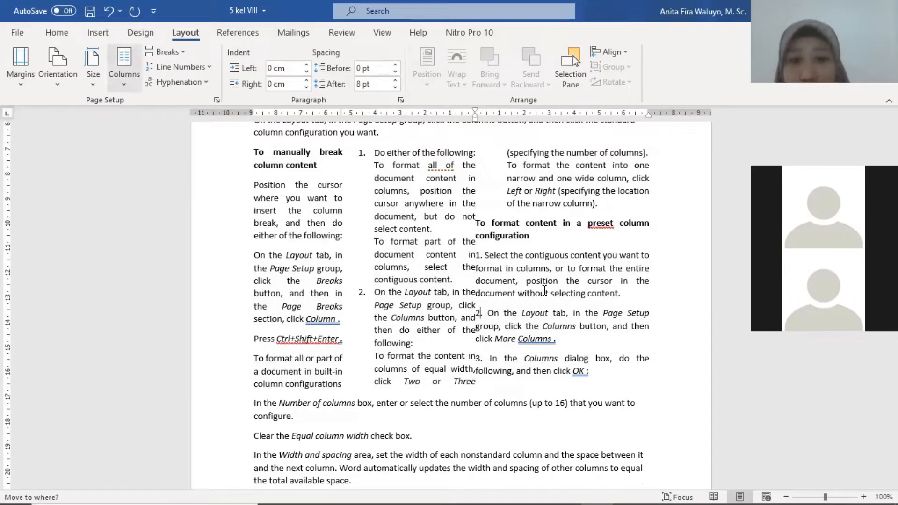
{"action": "left_click_drag", "start_coordinate": [559, 316], "coordinate": [612, 376]}
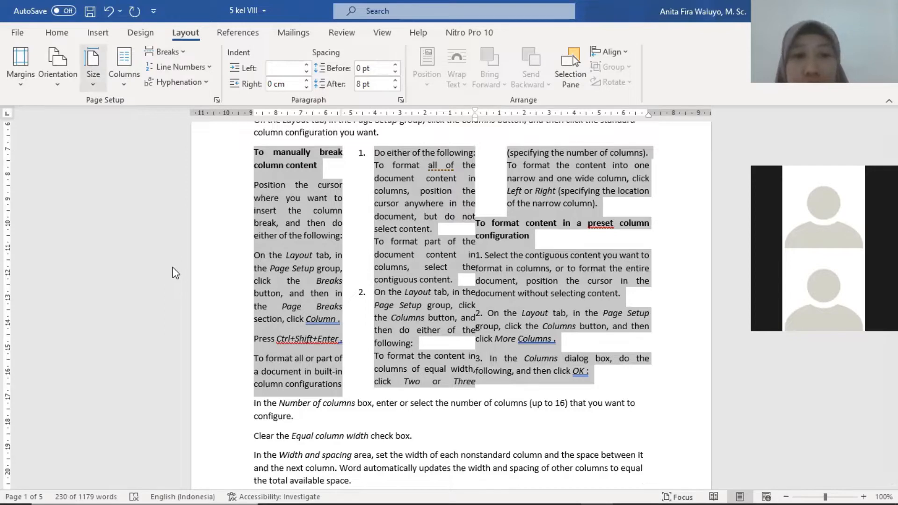
{"action": "left_click", "coordinate": [150, 236]}
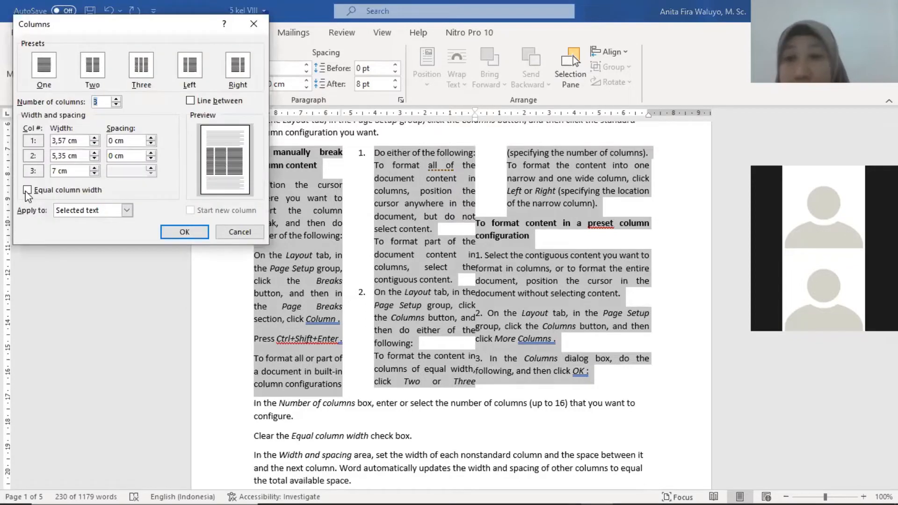
{"action": "left_click", "coordinate": [27, 190]}
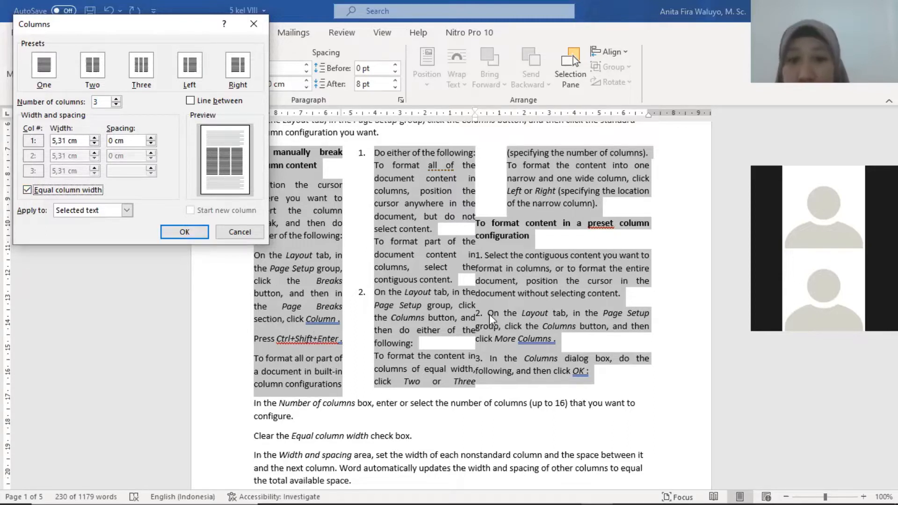
{"action": "left_click", "coordinate": [184, 235]}
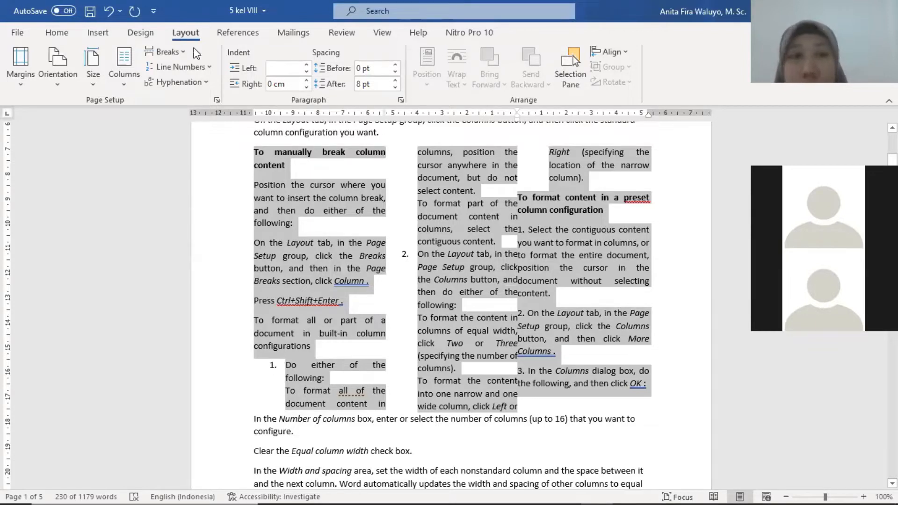
{"action": "left_click", "coordinate": [57, 33]}
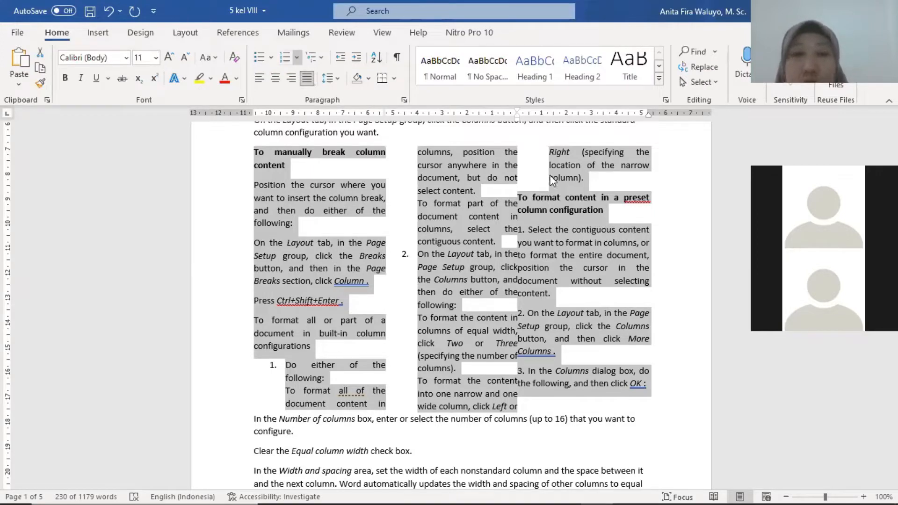
{"action": "left_click", "coordinate": [297, 57]}
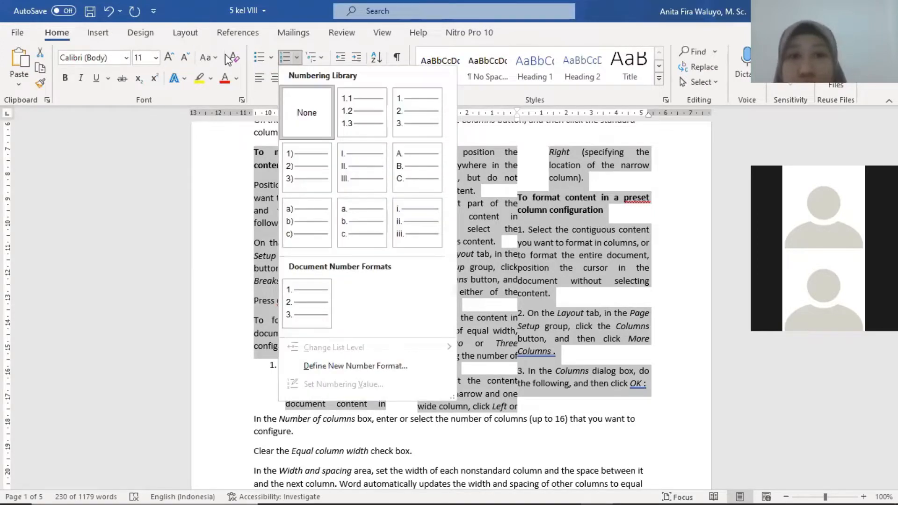
{"action": "left_click", "coordinate": [520, 298]}
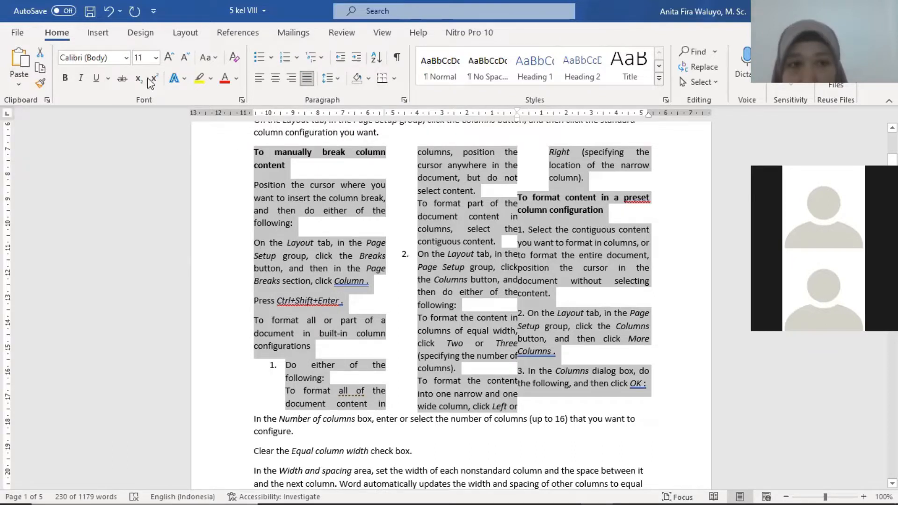
{"action": "left_click", "coordinate": [525, 311]}
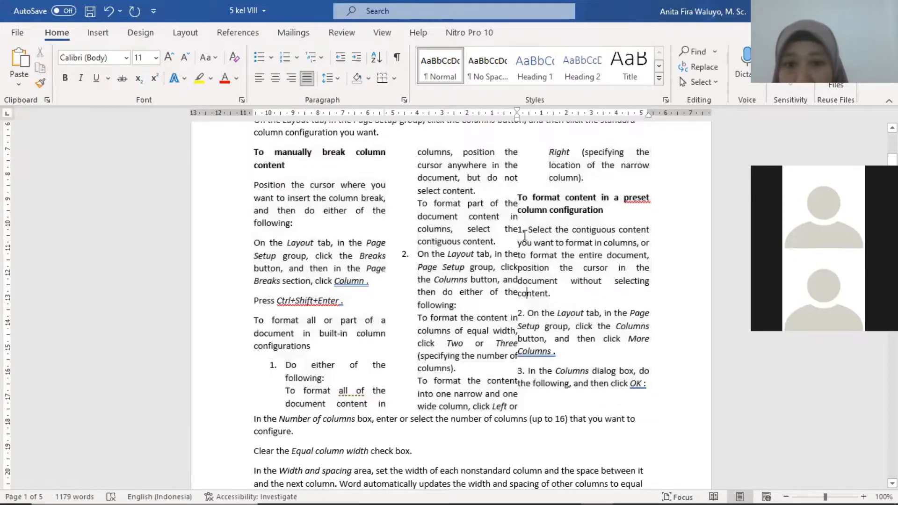
{"action": "left_click", "coordinate": [527, 322]}
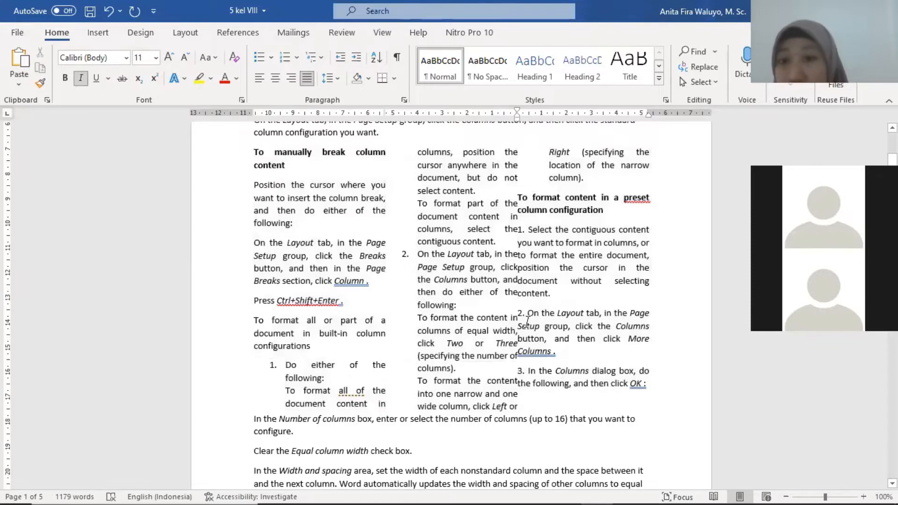
Turn the "Select the contiguous content" paragraph into an automatically numbered item and restart its numbering at 1
{"action": "left_click", "coordinate": [531, 235]}
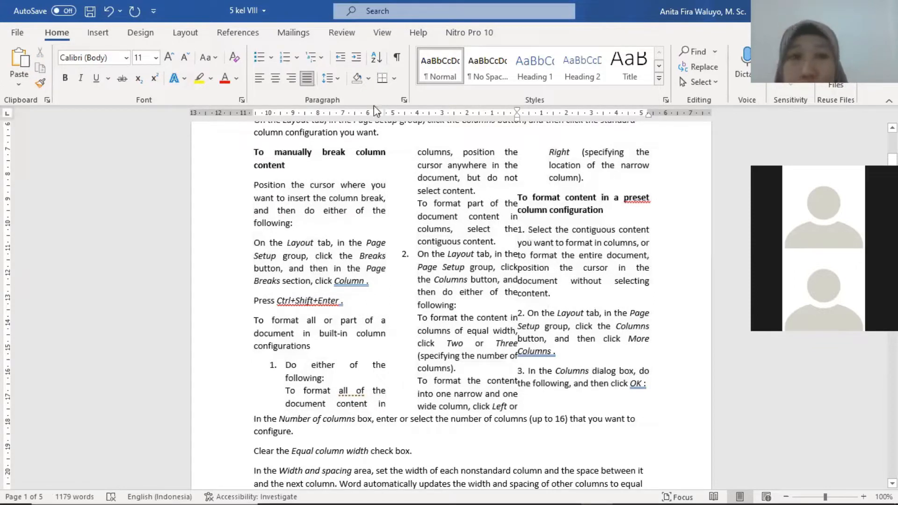
{"action": "left_click", "coordinate": [296, 57]}
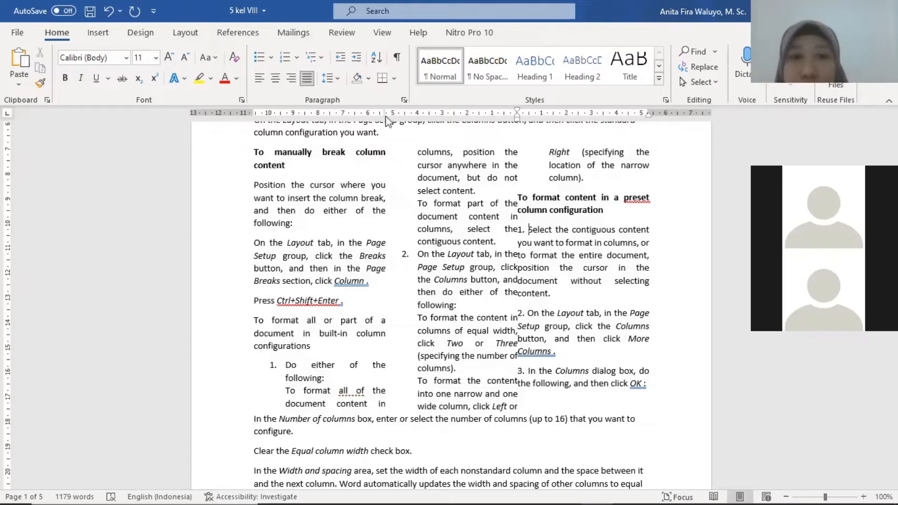
{"action": "left_click", "coordinate": [419, 121]}
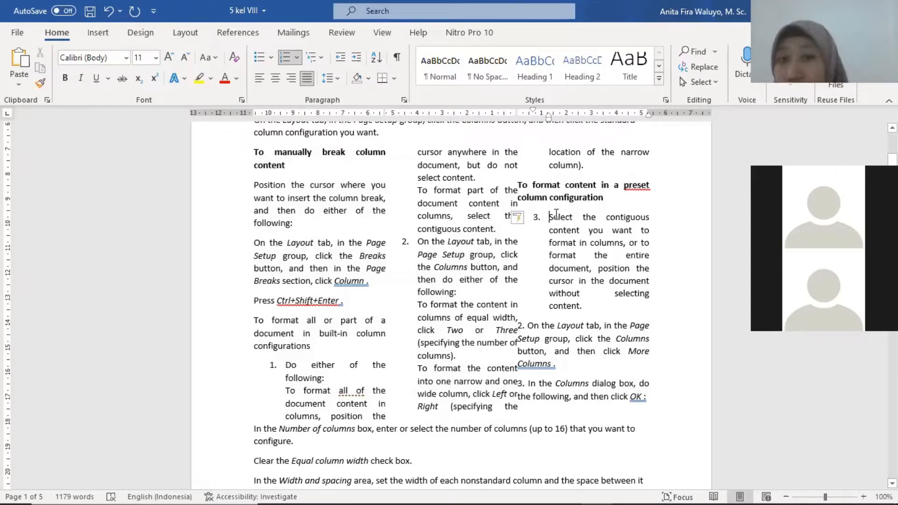
{"action": "left_click", "coordinate": [298, 58]}
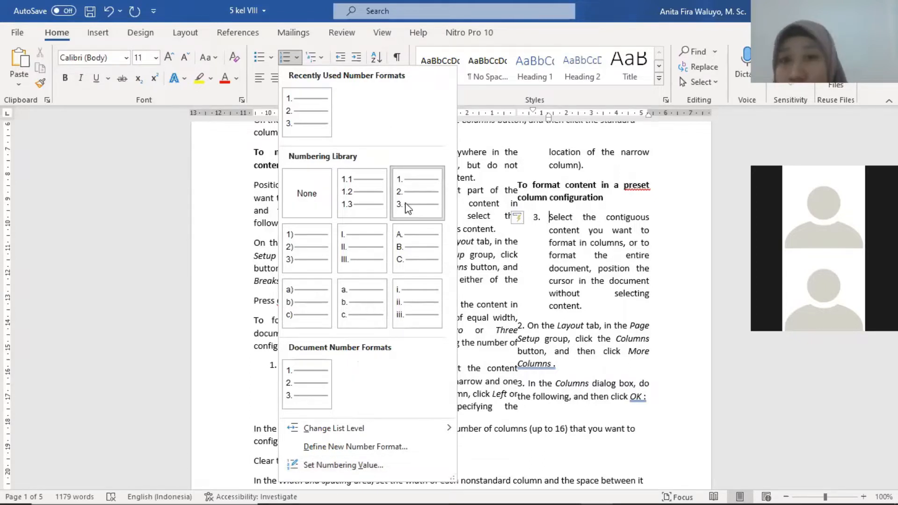
{"action": "left_click", "coordinate": [564, 237]}
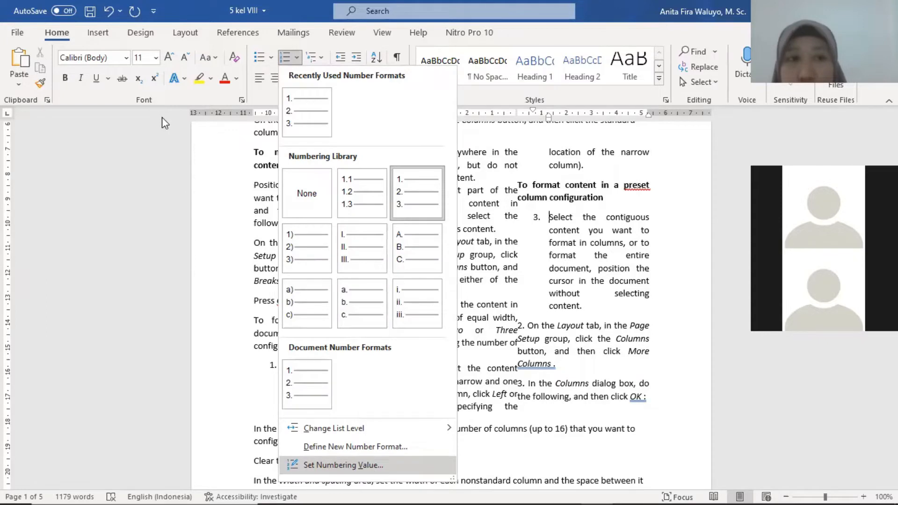
{"action": "left_click", "coordinate": [189, 146]}
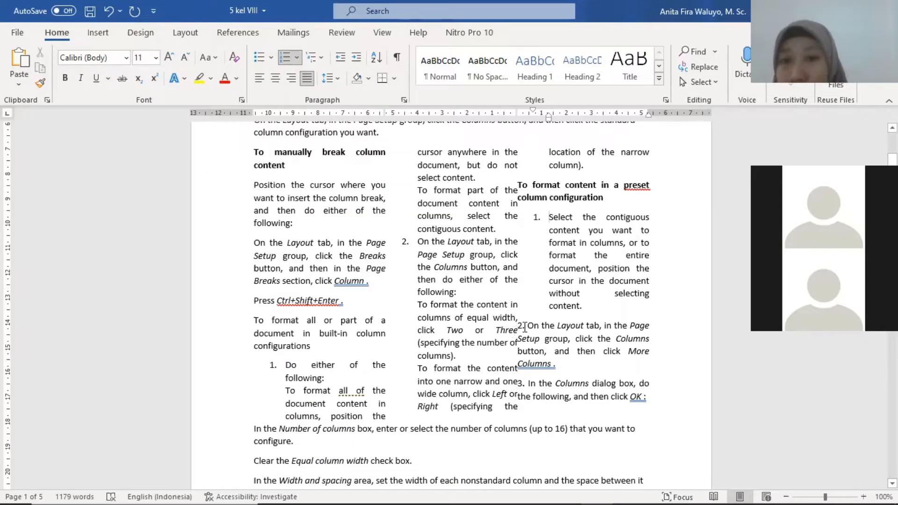
Remove the manual number before "On the Layout tab" in the preset configuration section and make that paragraph the second automatically numbered item
{"action": "key", "text": "Down"}
{"action": "key", "text": "Down"}
{"action": "key", "text": "Down"}
{"action": "key", "text": "Down"}
{"action": "key", "text": "Down"}
{"action": "key", "text": "Down"}
{"action": "key", "text": "Down"}
{"action": "key", "text": "Down"}
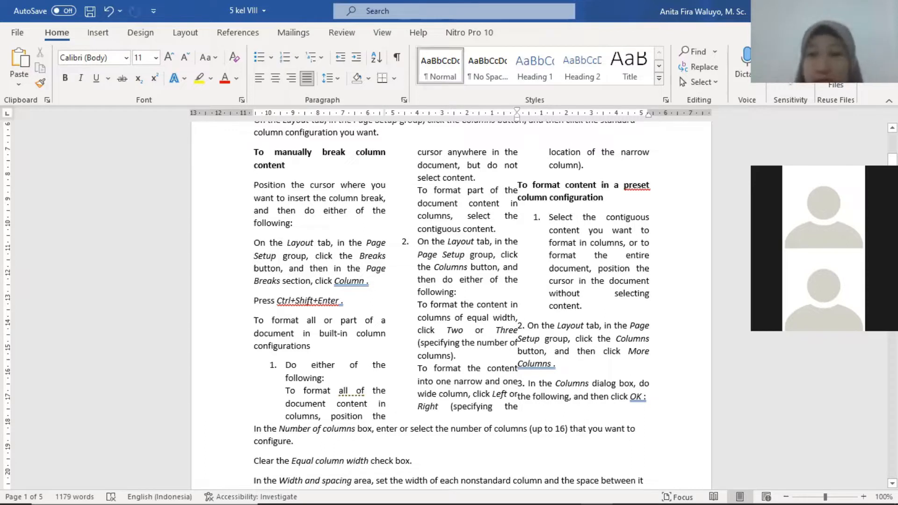
{"action": "key", "text": "ctrl+z"}
{"action": "key", "text": "BackSpace"}
{"action": "key", "text": "BackSpace"}
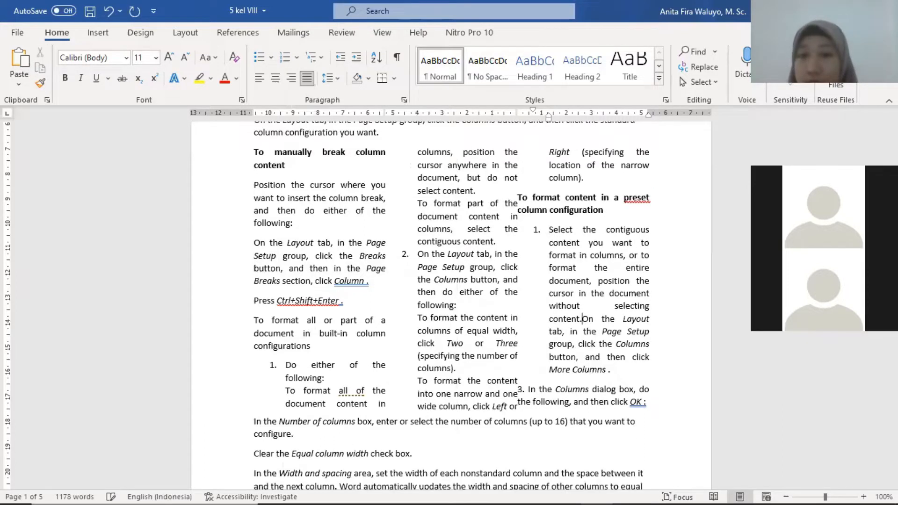
{"action": "key", "text": "Return"}
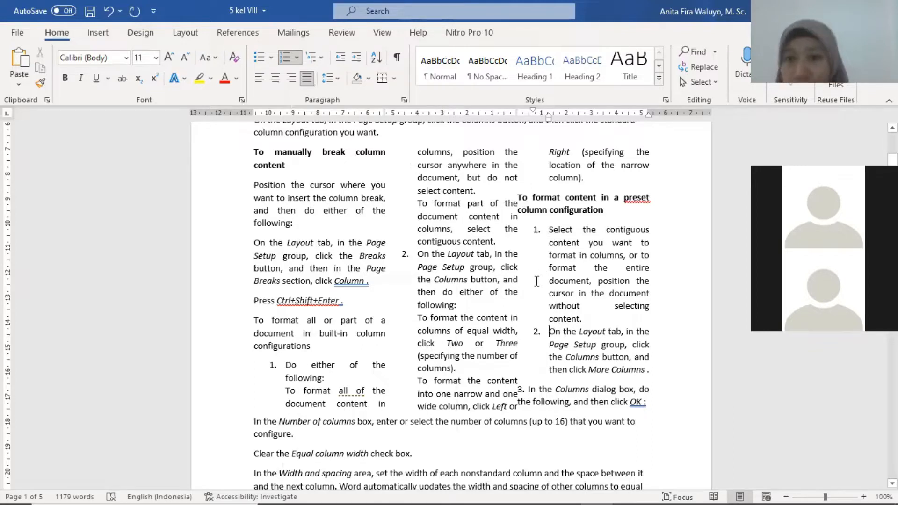
Replace the manual number before "In the Columns dialog box" with automatic numbering as the list's third item
{"action": "left_click", "coordinate": [530, 389]}
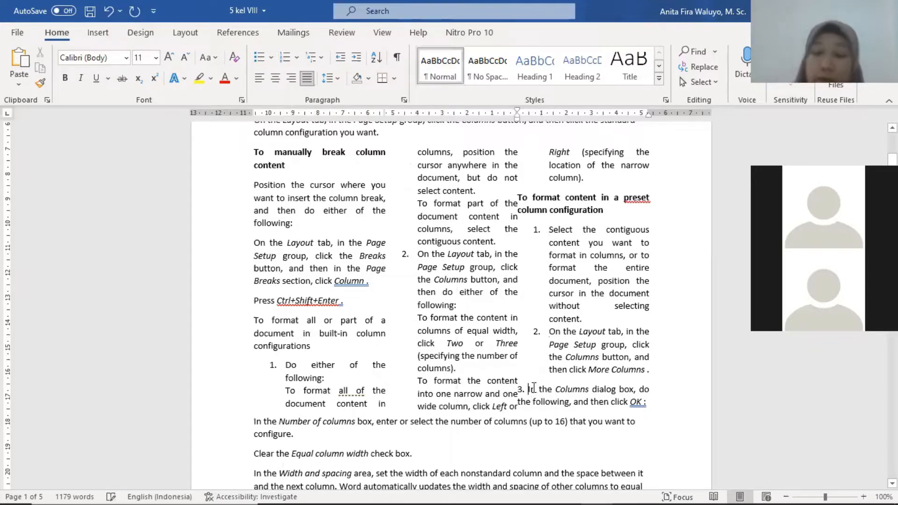
{"action": "key", "text": "BackSpace"}
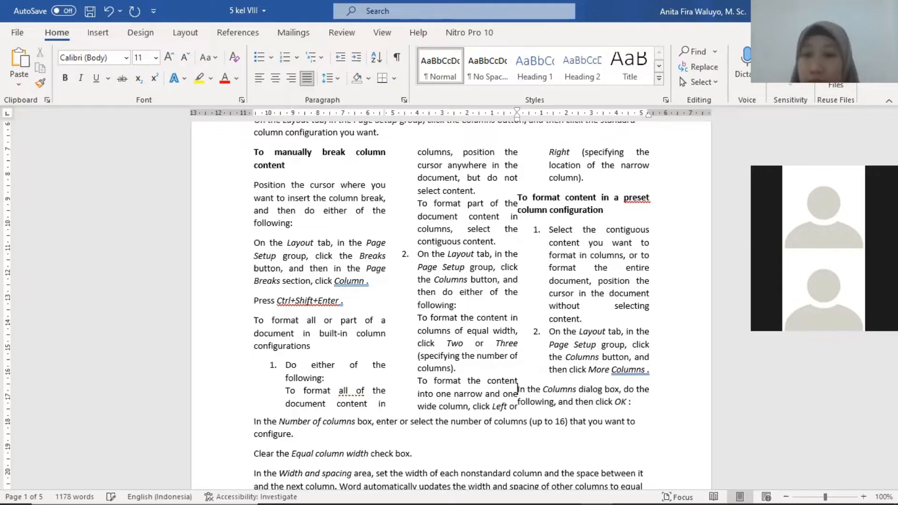
{"action": "key", "text": "BackSpace"}
{"action": "key", "text": "Return"}
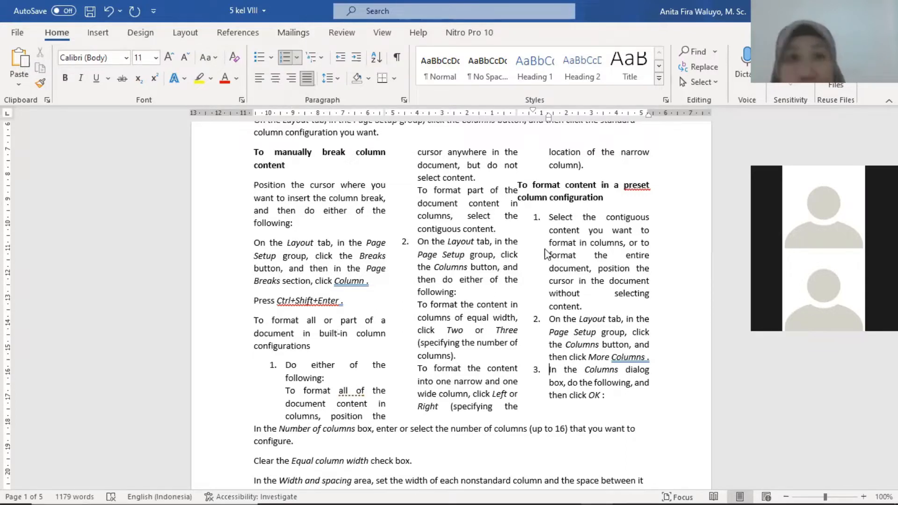
{"action": "left_click", "coordinate": [297, 57]}
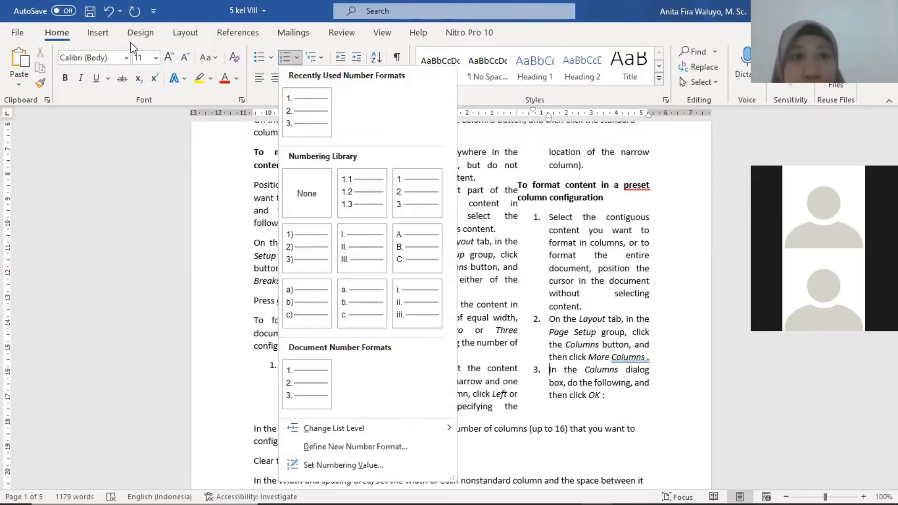
{"action": "left_click", "coordinate": [235, 157]}
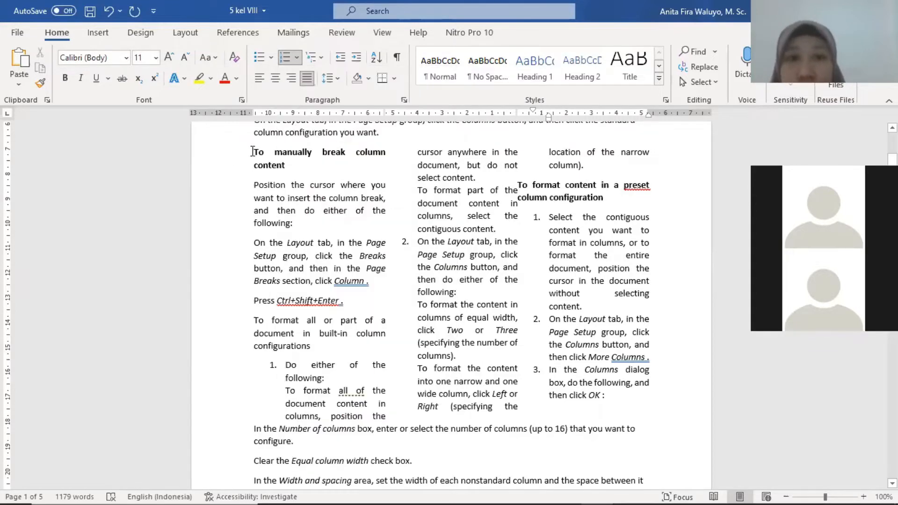
{"action": "left_click", "coordinate": [616, 380], "text": "shift"}
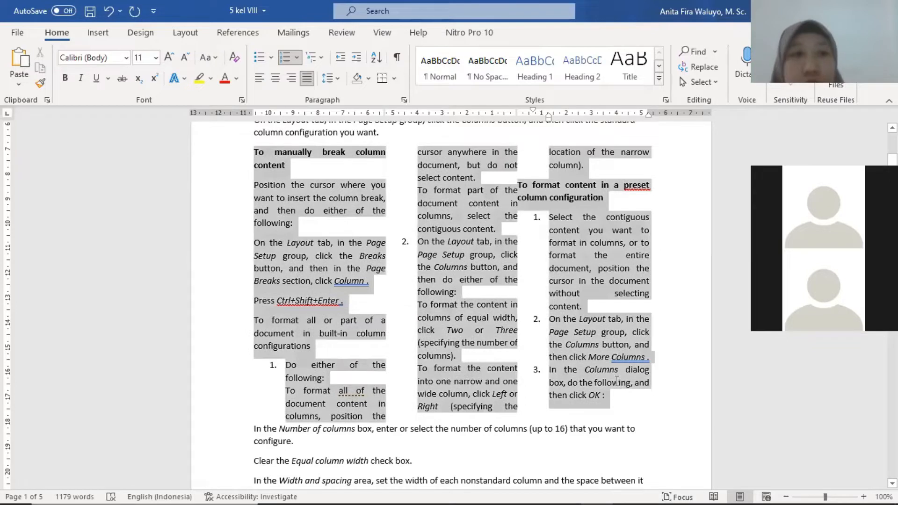
{"action": "left_click", "coordinate": [610, 397]}
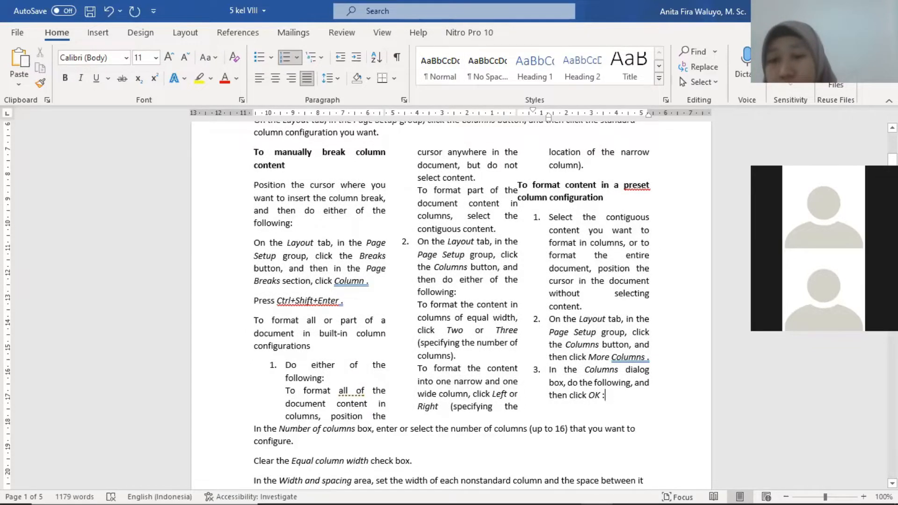
Delete the colon after "OK" at the end of the third numbered item in the preset configuration section
{"action": "key", "text": "BackSpace"}
{"action": "key", "text": "BackSpace"}
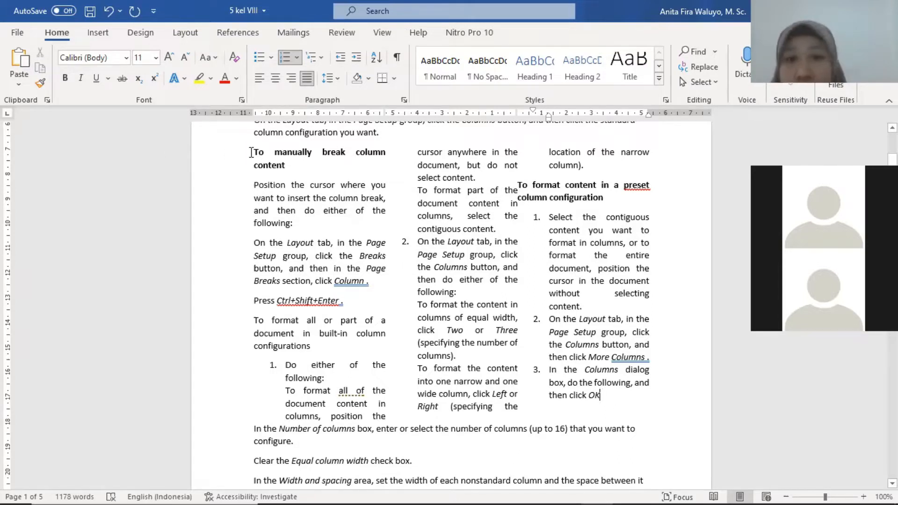
Select the whole multi-column passage and format it as six equal columns with 1 cm spacing
{"action": "left_click", "coordinate": [251, 152]}
{"action": "left_click", "coordinate": [640, 395], "text": "shift"}
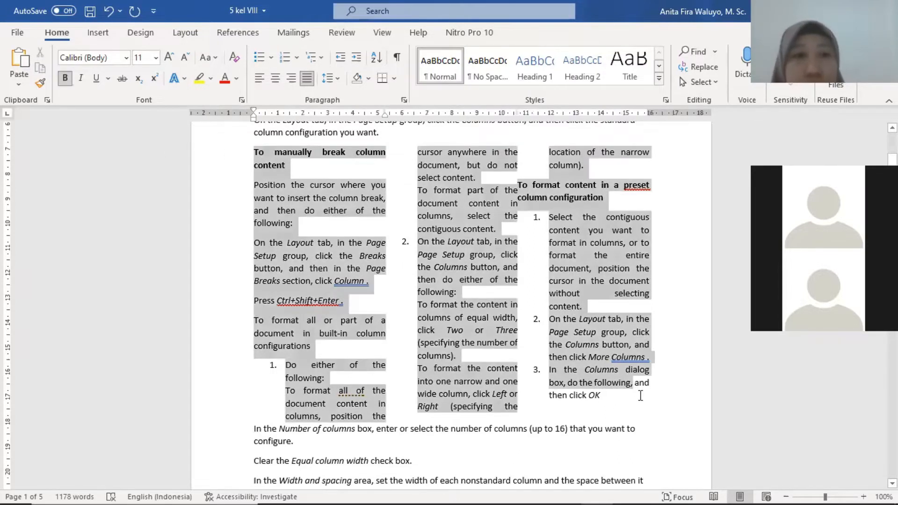
{"action": "left_click", "coordinate": [176, 35]}
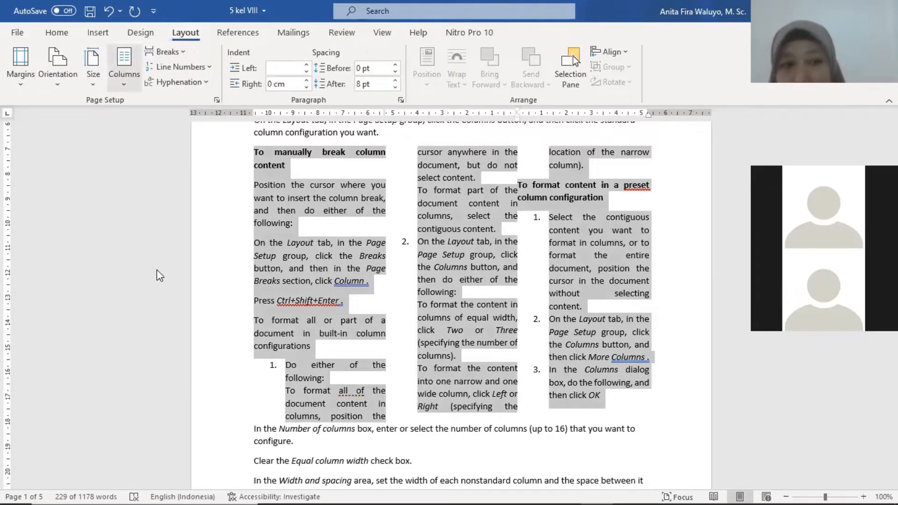
{"action": "left_click", "coordinate": [119, 224]}
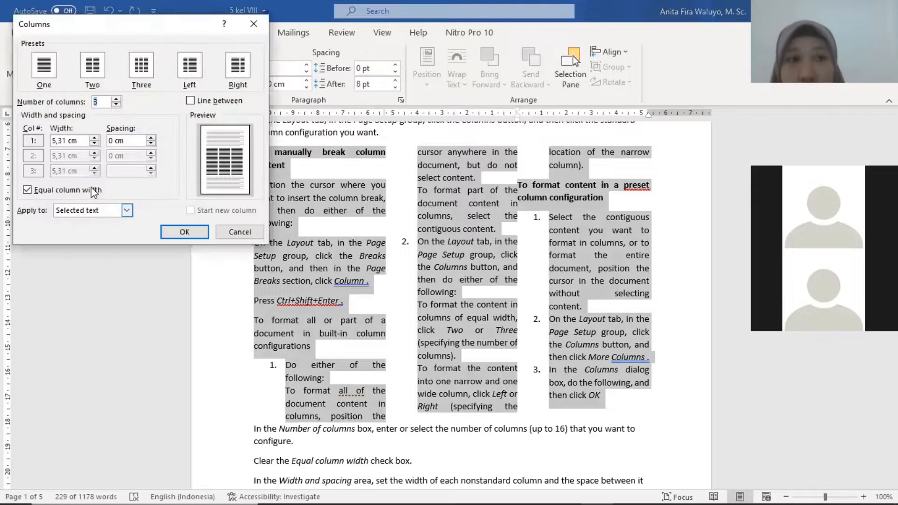
{"action": "left_click", "coordinate": [112, 141]}
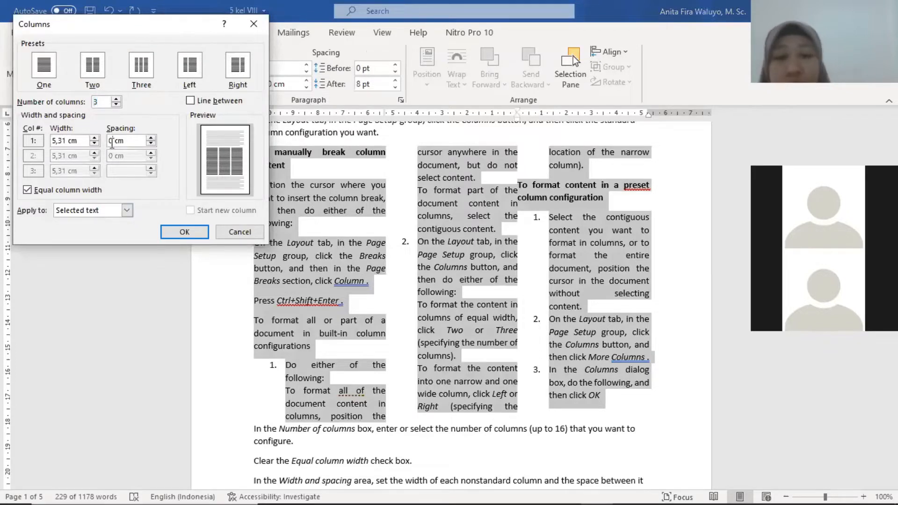
{"action": "key", "text": "BackSpace"}
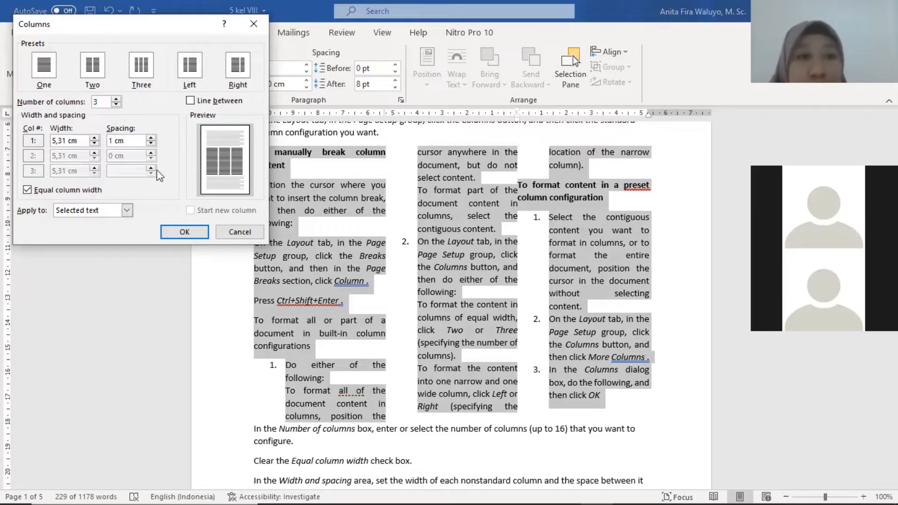
{"action": "left_click", "coordinate": [105, 100]}
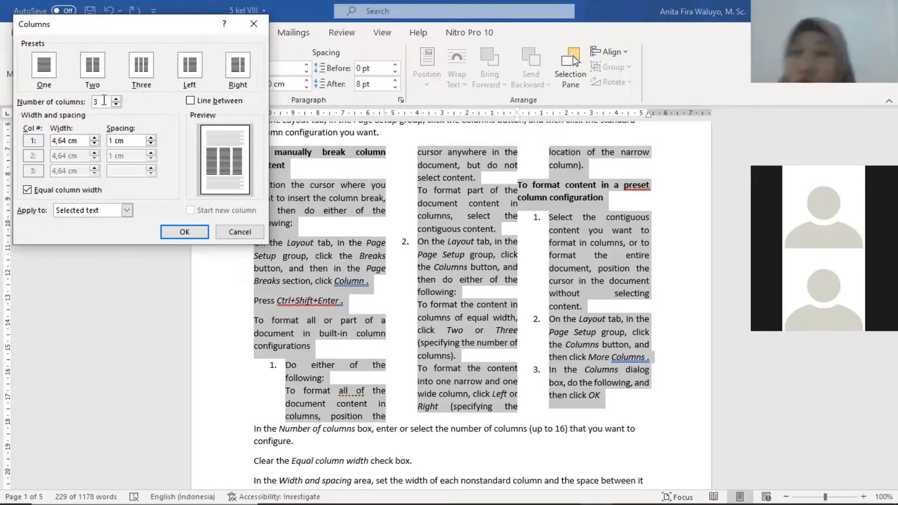
{"action": "key", "text": "BackSpace"}
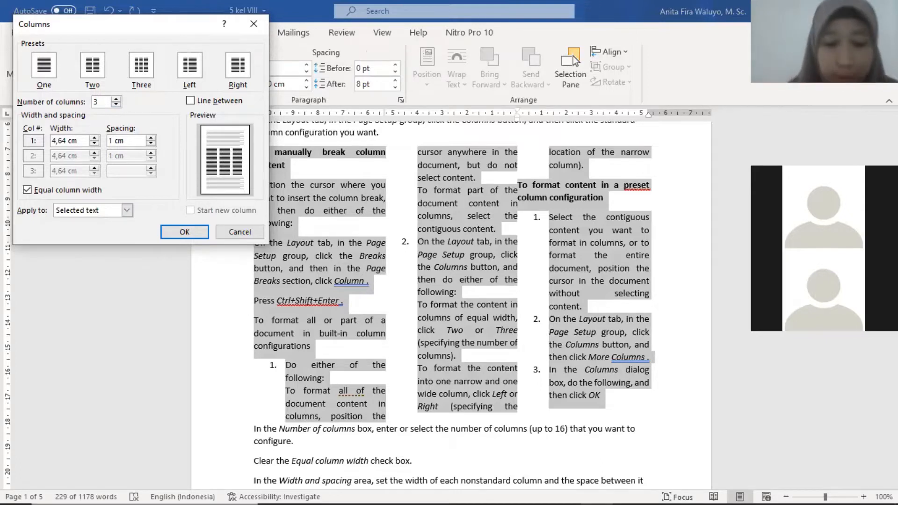
{"action": "type", "text": "6"}
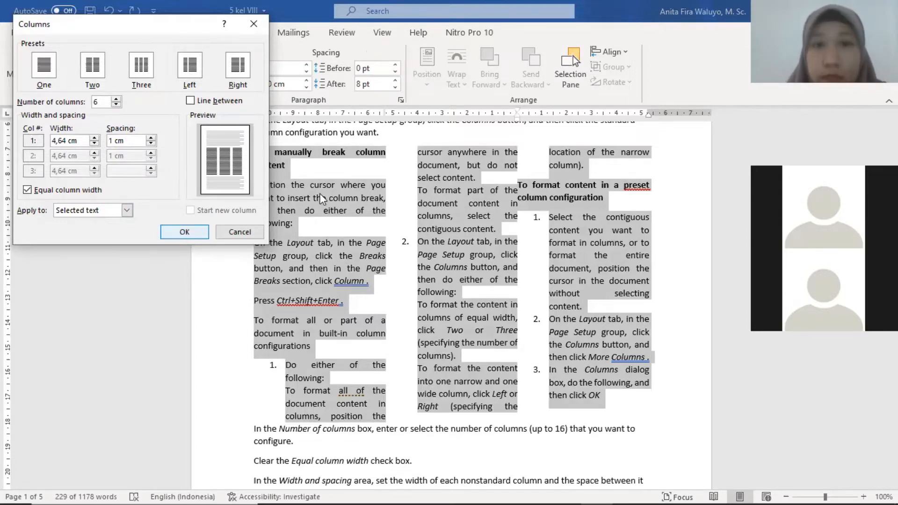
{"action": "left_click", "coordinate": [184, 232]}
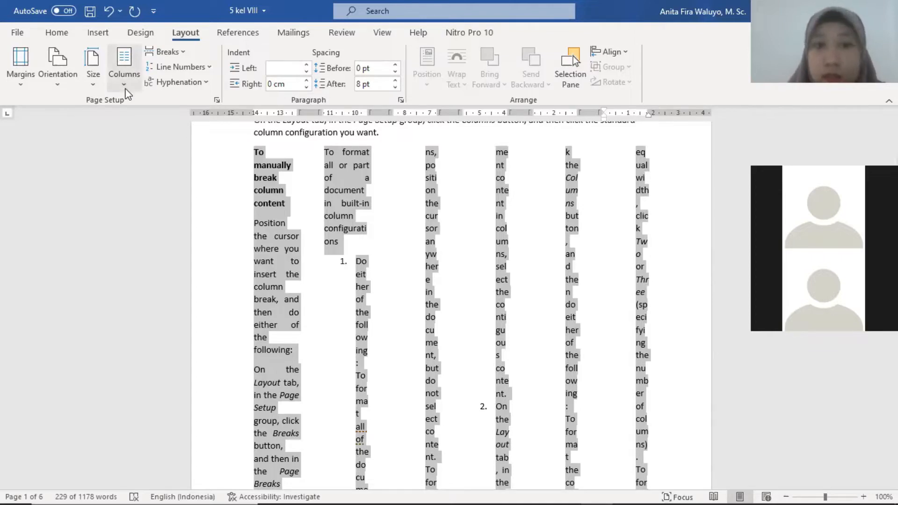
Examine how the six-column passage flows across the first two pages
{"action": "scroll", "coordinate": [405, 234], "scroll_direction": "down", "scroll_amount": 8}
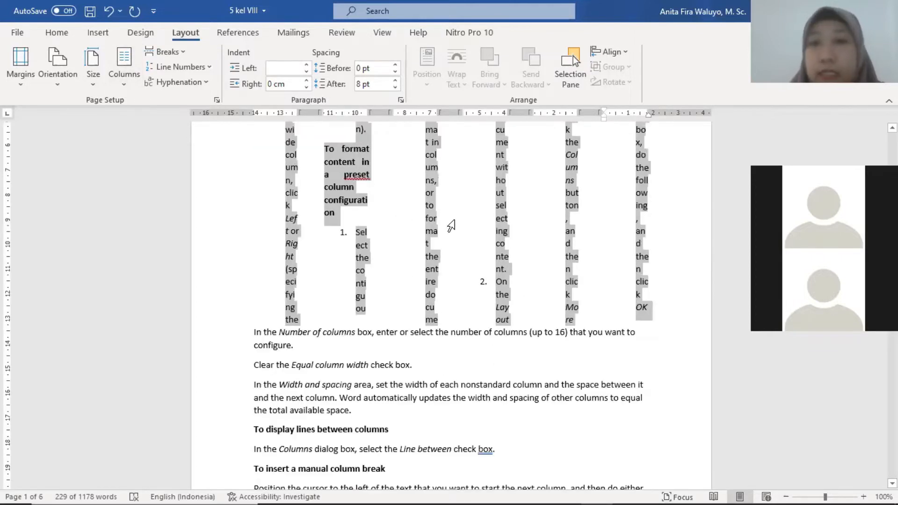
{"action": "scroll", "coordinate": [449, 230], "scroll_direction": "down", "scroll_amount": 1}
{"action": "scroll", "coordinate": [435, 238], "scroll_direction": "down", "scroll_amount": 5}
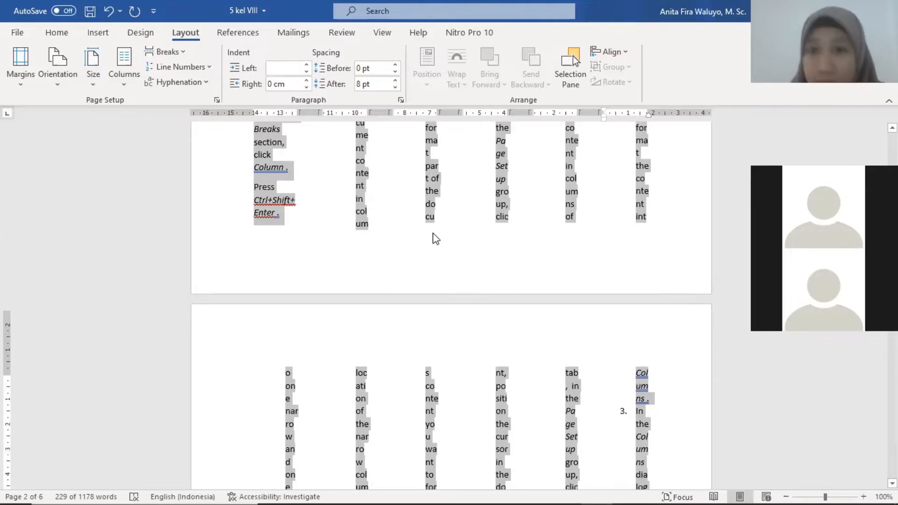
{"action": "scroll", "coordinate": [428, 234], "scroll_direction": "up", "scroll_amount": 3}
{"action": "scroll", "coordinate": [425, 232], "scroll_direction": "up", "scroll_amount": 6}
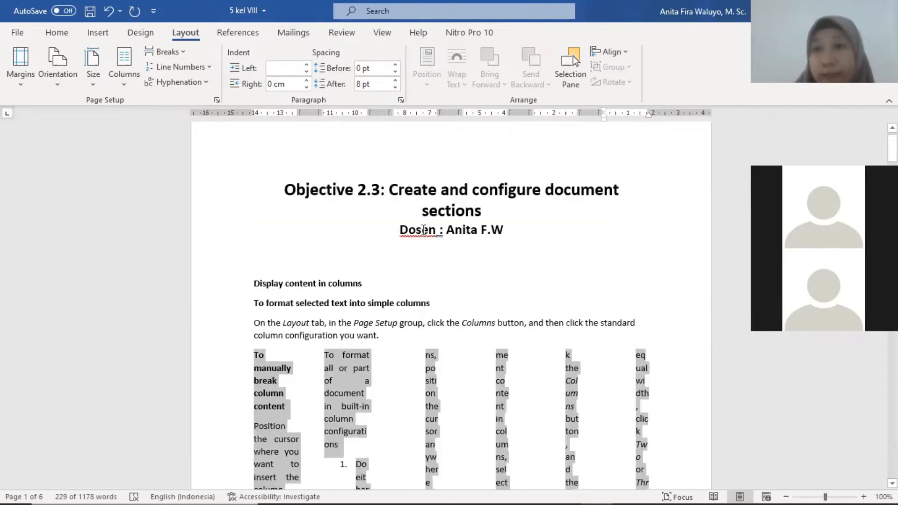
{"action": "scroll", "coordinate": [422, 234], "scroll_direction": "up", "scroll_amount": 1}
{"action": "scroll", "coordinate": [413, 261], "scroll_direction": "down", "scroll_amount": 5}
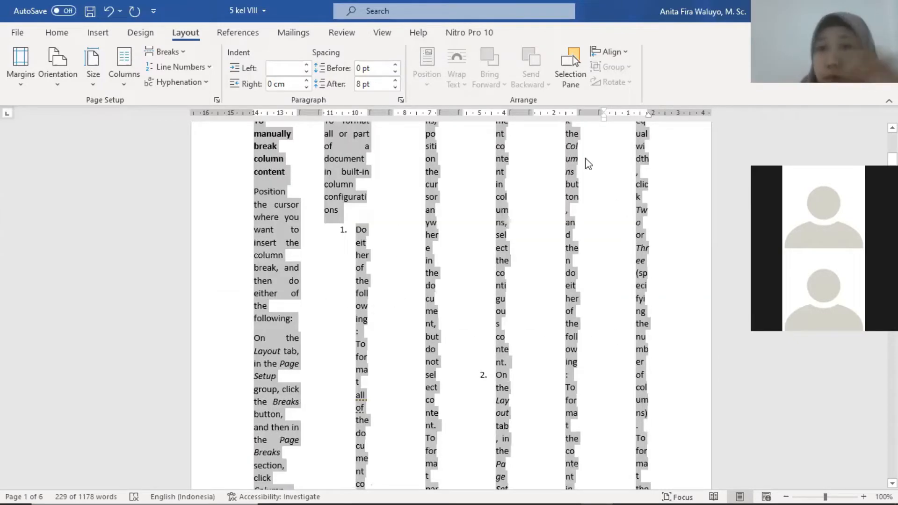
Try column counts of 18 and 14 for the selected passage in the Columns dialog
{"action": "left_click", "coordinate": [125, 83]}
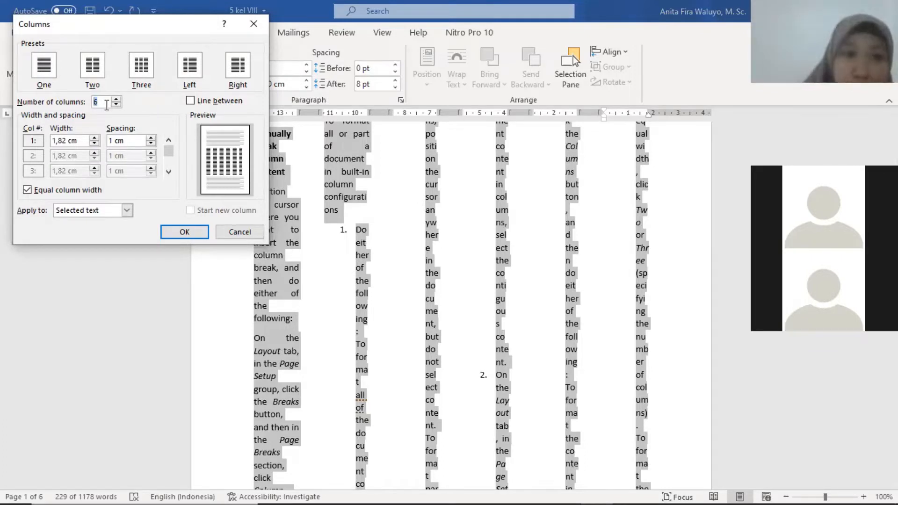
{"action": "left_click", "coordinate": [107, 105]}
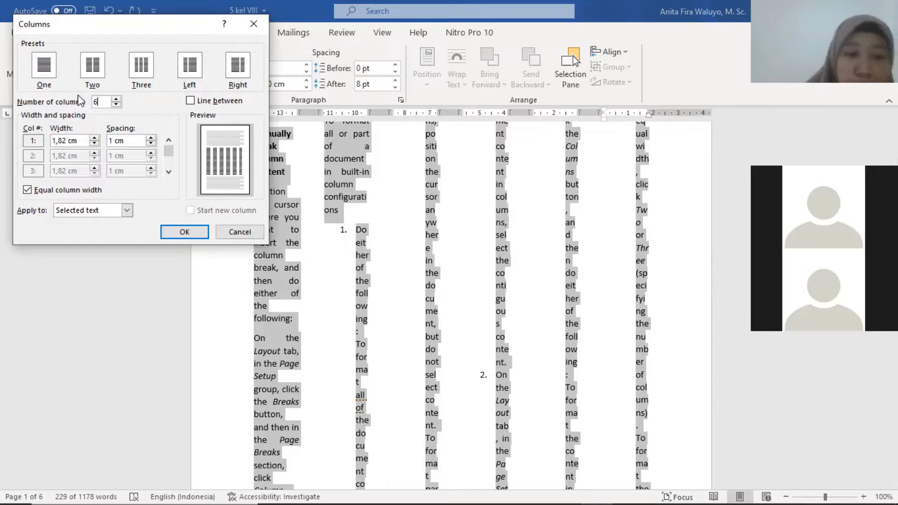
{"action": "double_click", "coordinate": [96, 101]}
{"action": "type", "text": "1"}
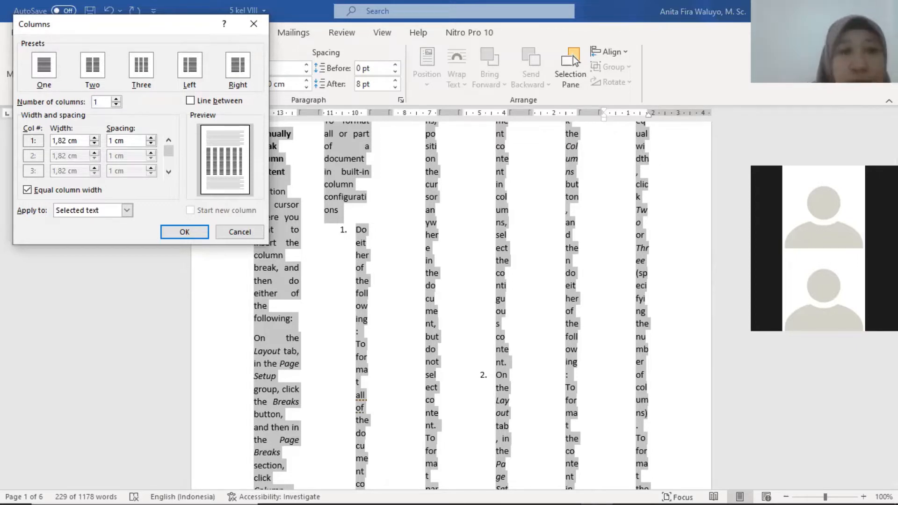
{"action": "type", "text": "8"}
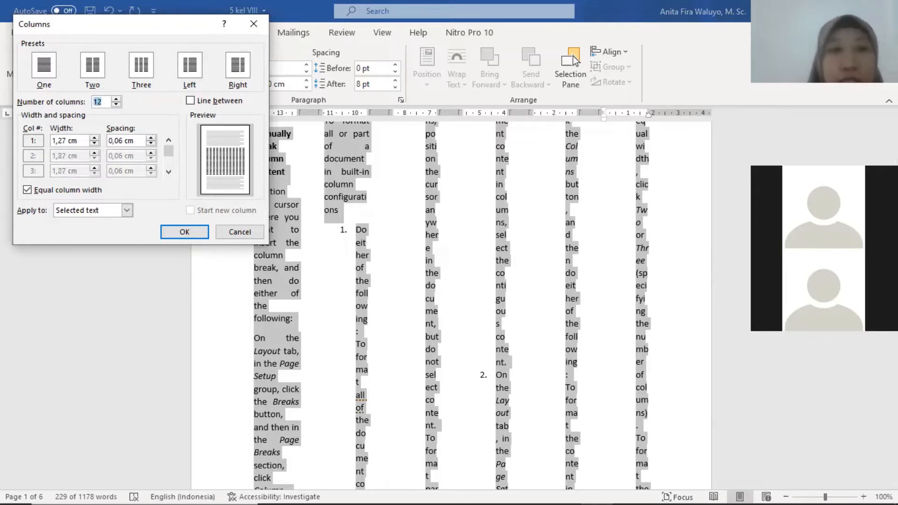
{"action": "left_click", "coordinate": [106, 104]}
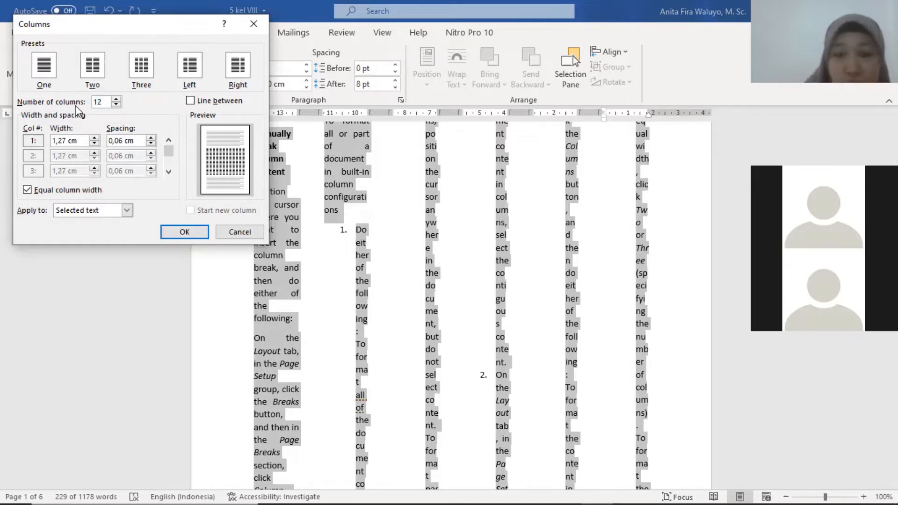
{"action": "key", "text": "BackSpace"}
{"action": "type", "text": "4"}
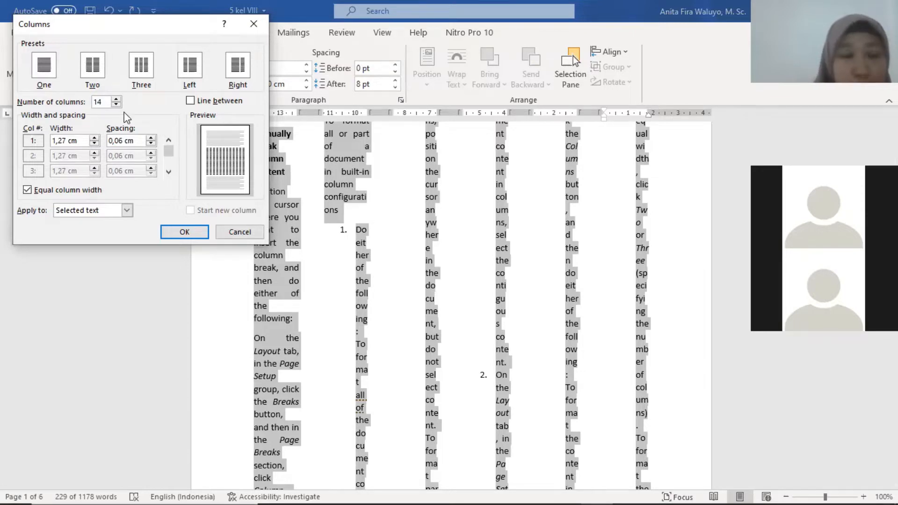
{"action": "key", "text": "Down"}
{"action": "key", "text": "Down"}
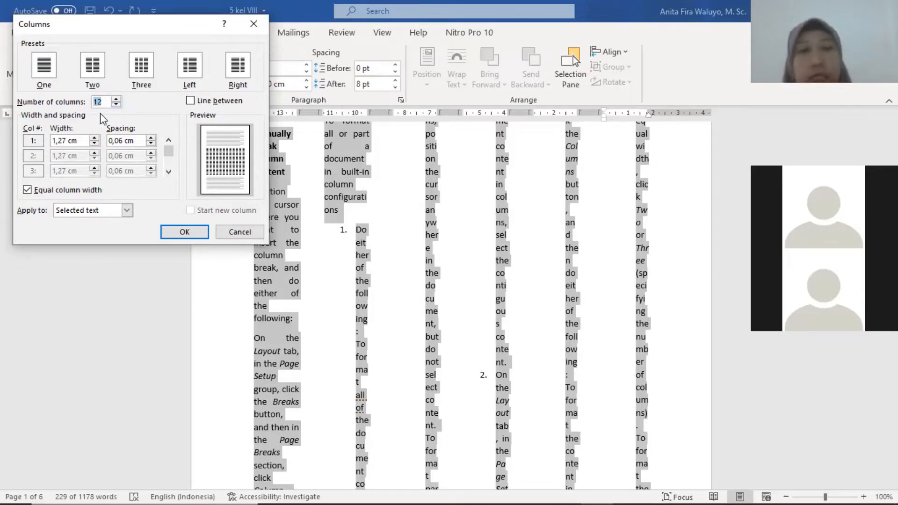
Set the number of columns to 4 and apply it to the selected passage
{"action": "type", "text": "4"}
{"action": "left_click", "coordinate": [199, 234]}
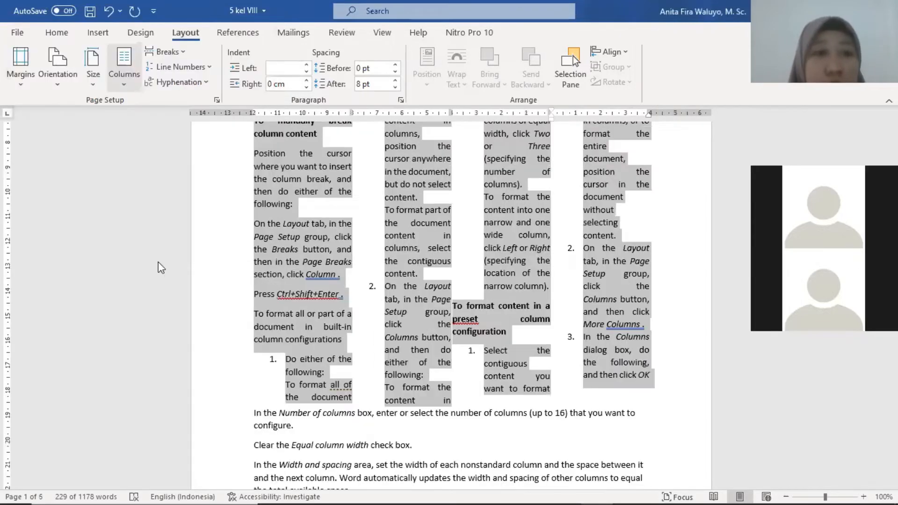
Add separator lines between the four columns of the selected passage and deselect the text
{"action": "left_click", "coordinate": [158, 261]}
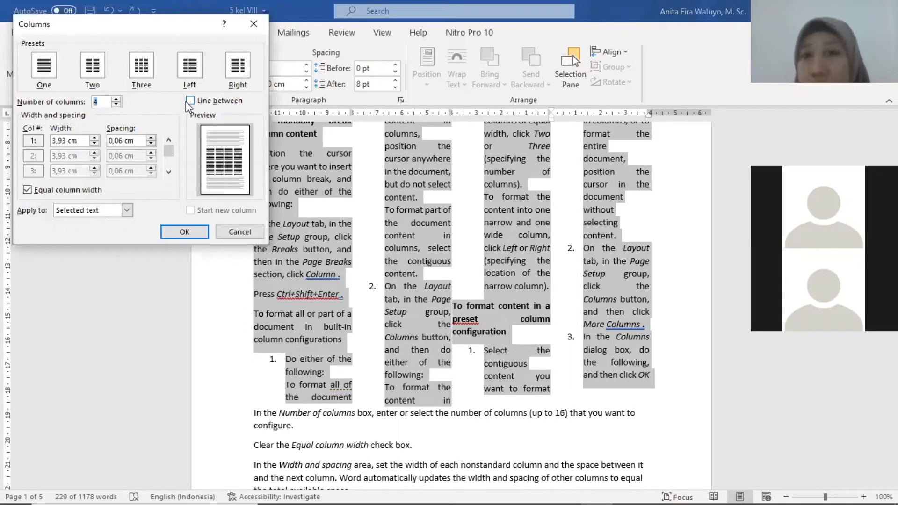
{"action": "left_click", "coordinate": [188, 101]}
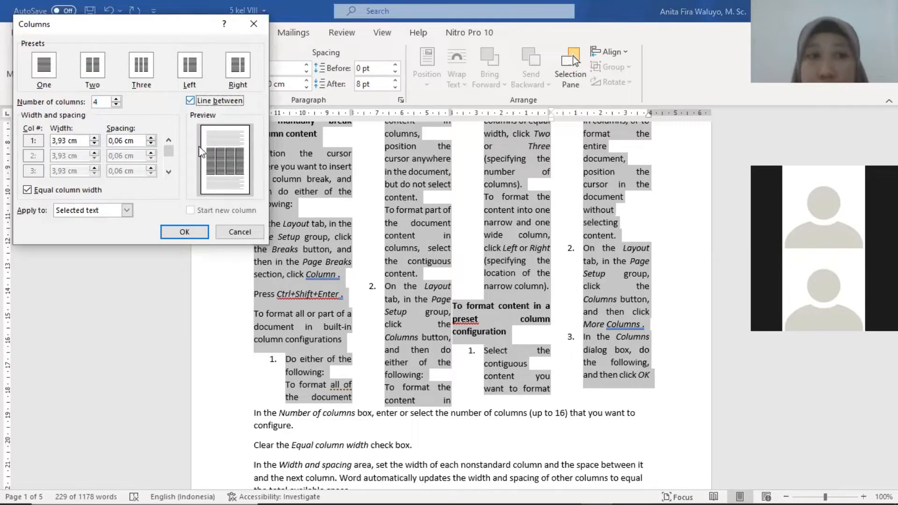
{"action": "left_click", "coordinate": [184, 232]}
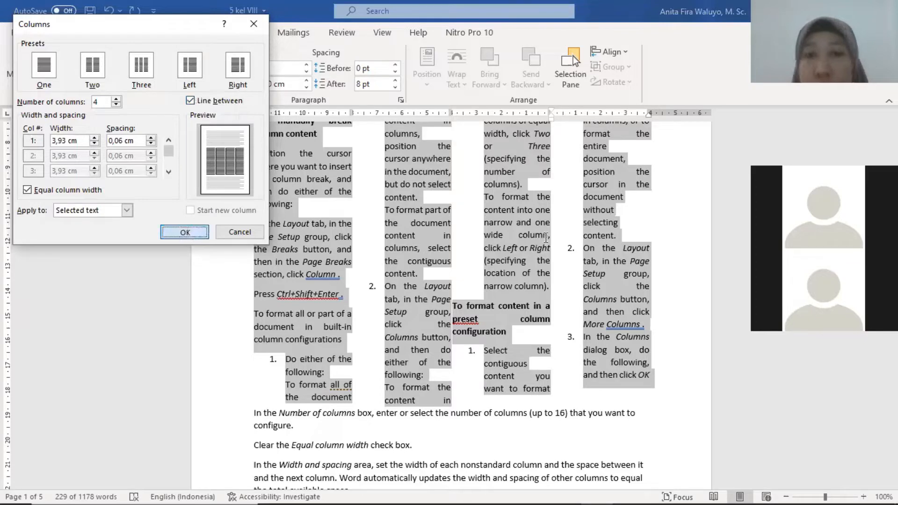
{"action": "left_click", "coordinate": [305, 204]}
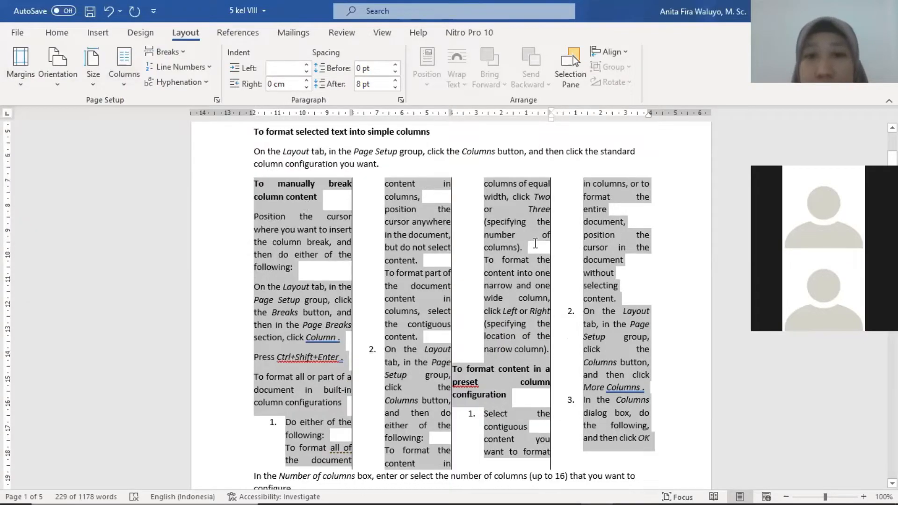
{"action": "left_click", "coordinate": [555, 243]}
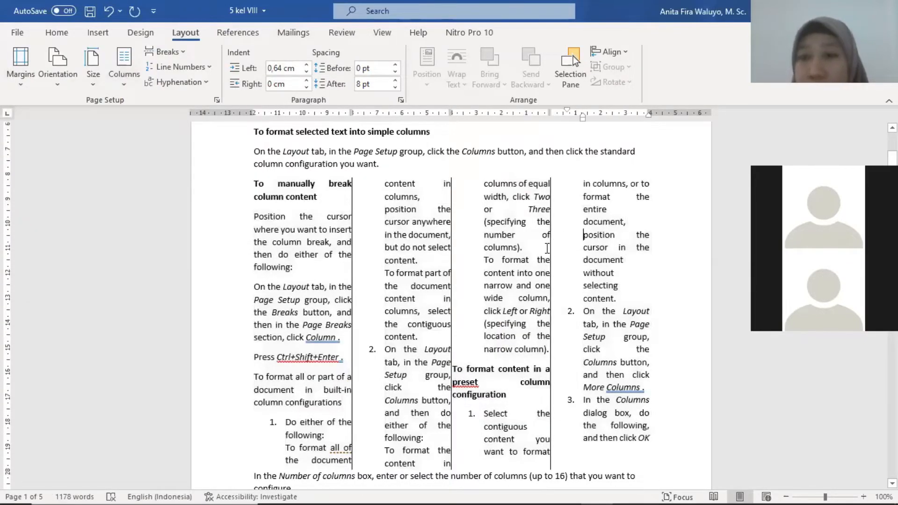
{"action": "scroll", "coordinate": [546, 248], "scroll_direction": "down", "scroll_amount": 3}
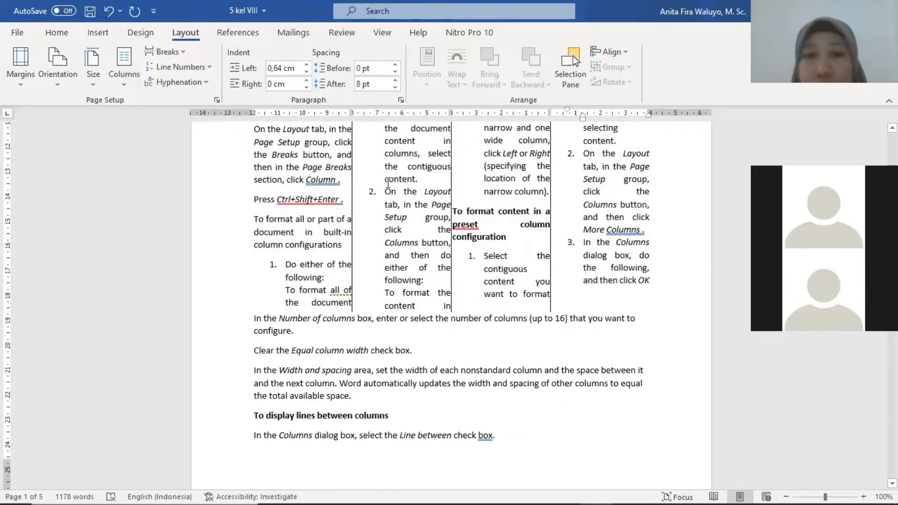
Reselect the four-column passage and remove the lines between its columns
{"action": "scroll", "coordinate": [386, 182], "scroll_direction": "up", "scroll_amount": 4}
{"action": "left_click_drag", "start_coordinate": [252, 209], "coordinate": [690, 379]}
{"action": "left_click_drag", "start_coordinate": [309, 228], "coordinate": [657, 465]}
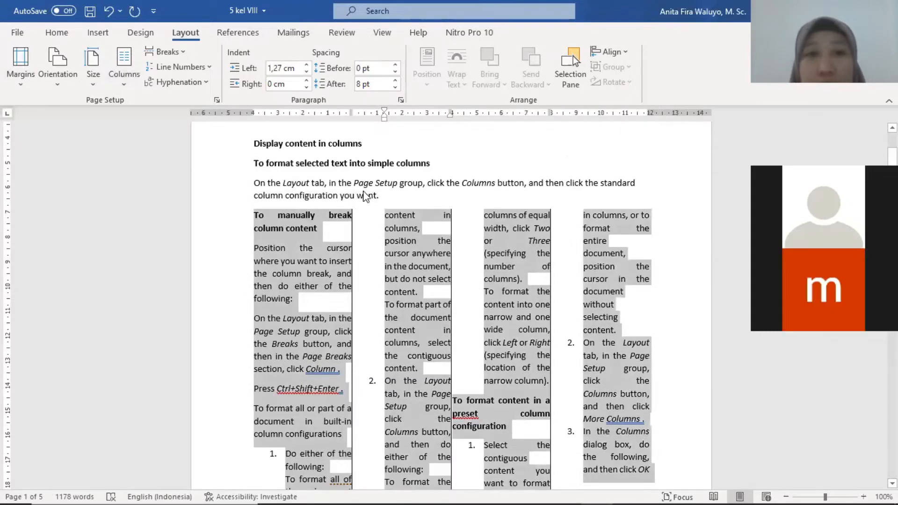
{"action": "scroll", "coordinate": [413, 209], "scroll_direction": "down", "scroll_amount": 1}
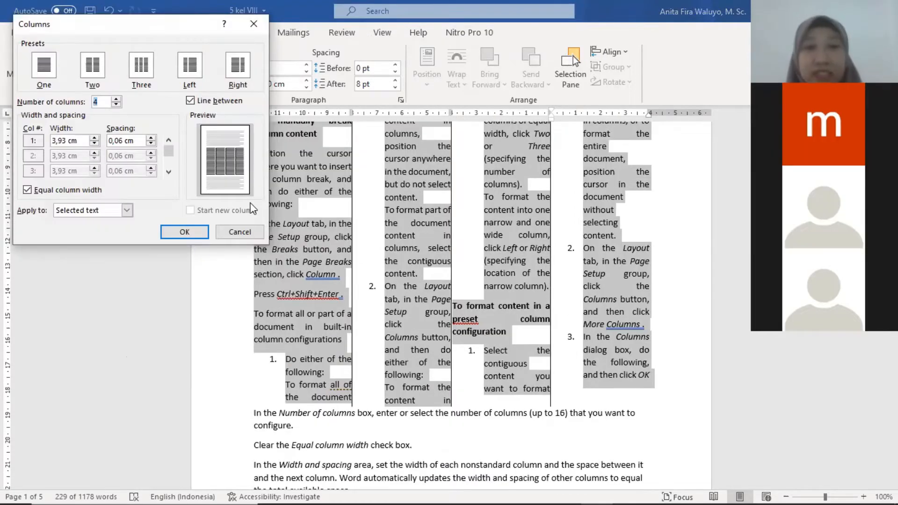
{"action": "left_click", "coordinate": [191, 101]}
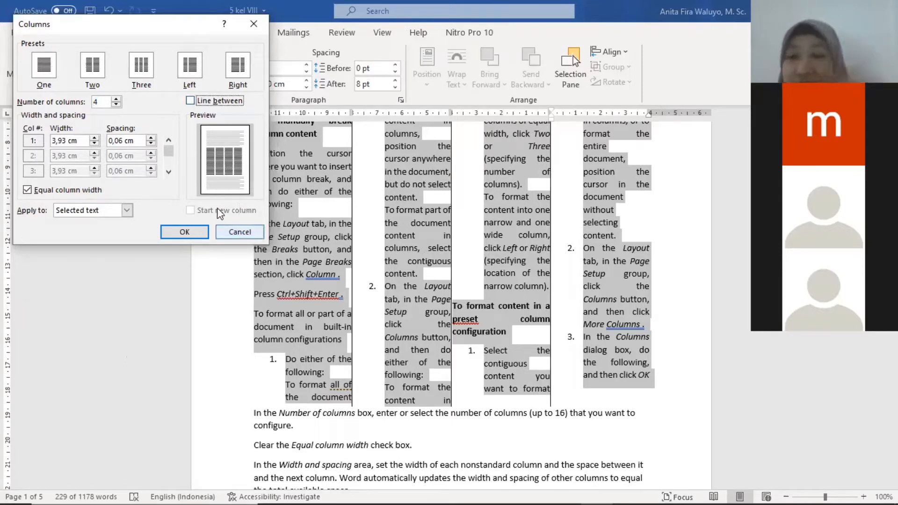
{"action": "left_click", "coordinate": [184, 233]}
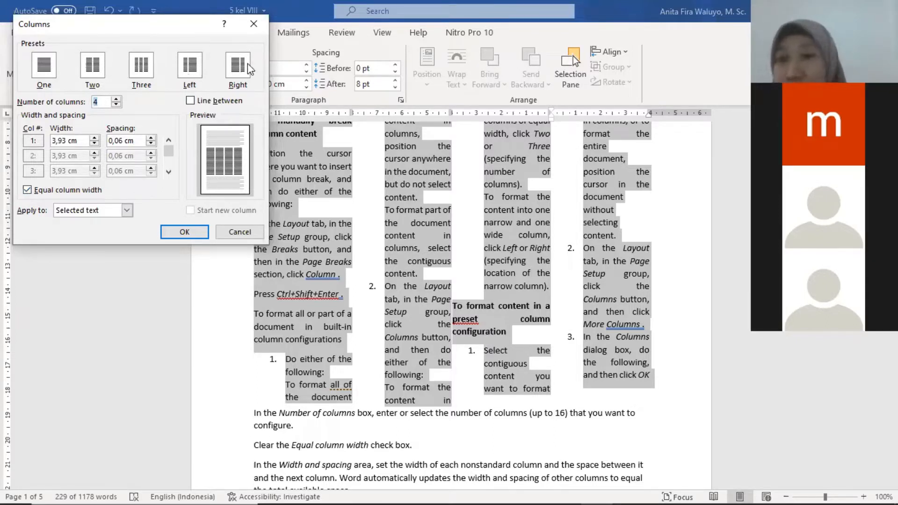
Format the selected passage with the Left column preset and set the first column's width to 10 cm
{"action": "left_click", "coordinate": [196, 67]}
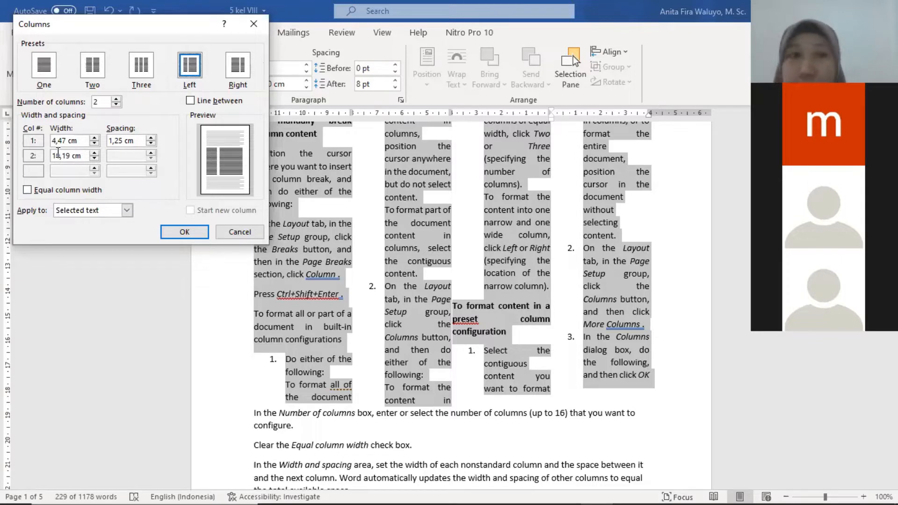
{"action": "left_click", "coordinate": [32, 140]}
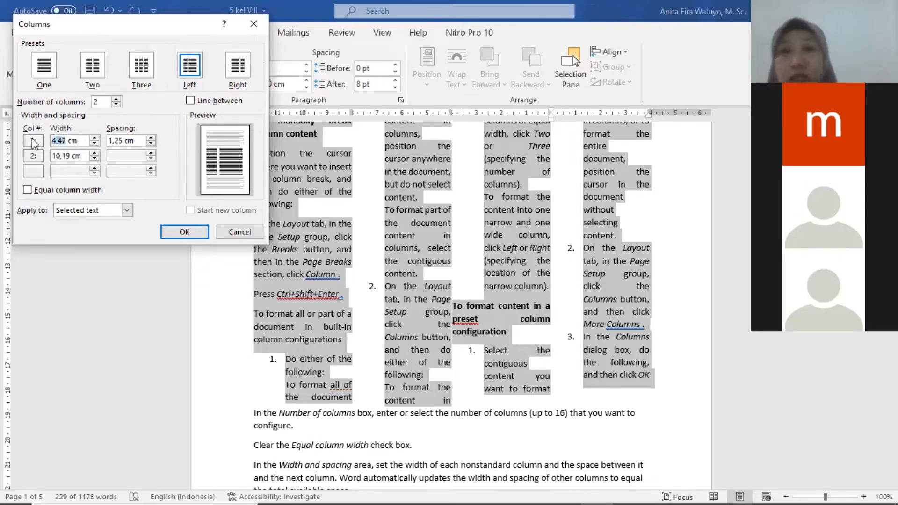
{"action": "type", "text": "10"}
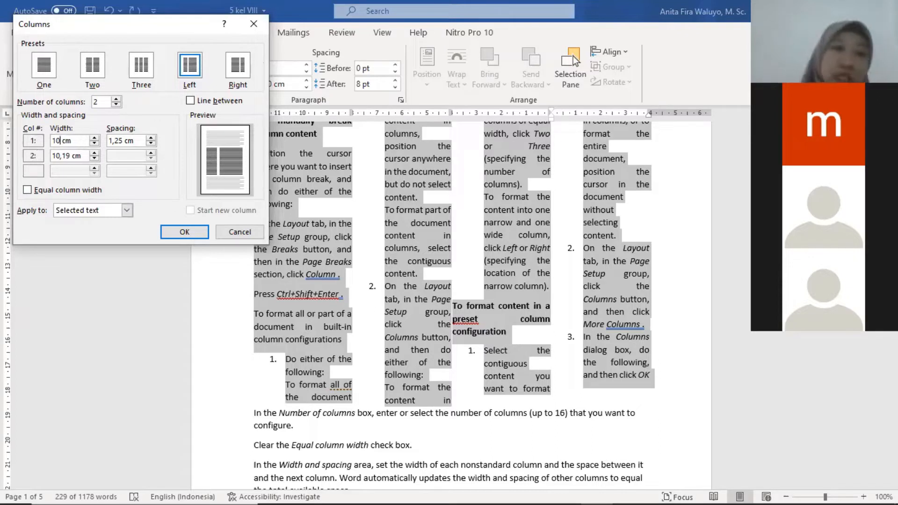
{"action": "left_click", "coordinate": [71, 156]}
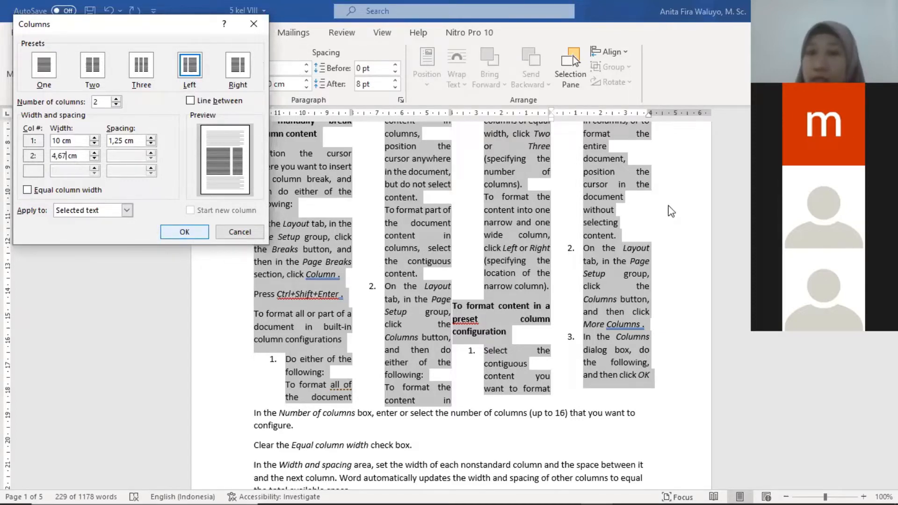
{"action": "key", "text": "Return"}
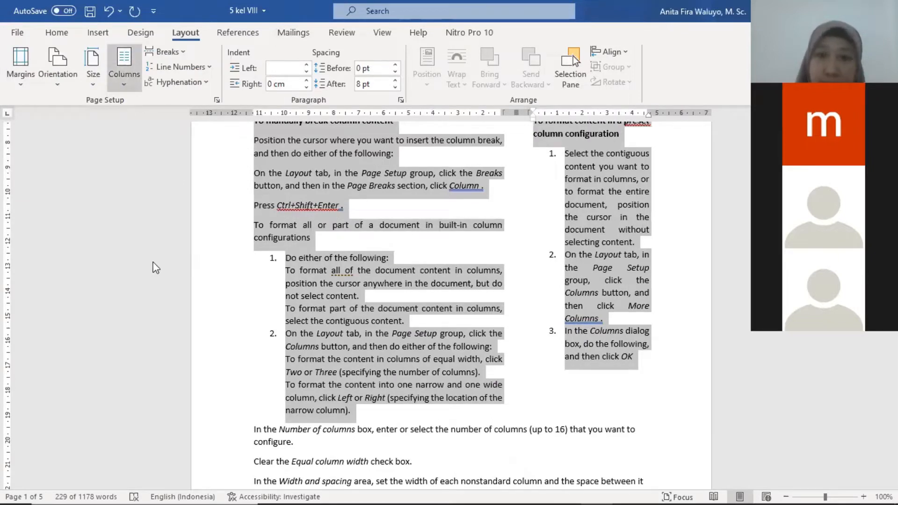
Apply the existing two-column layout to the selected sections instead of only the selected text
{"action": "left_click", "coordinate": [140, 242]}
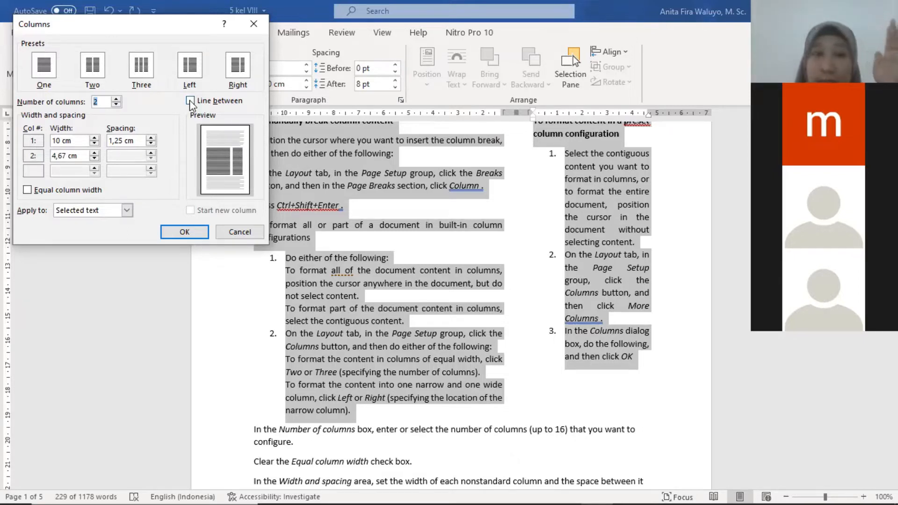
{"action": "left_click", "coordinate": [126, 211]}
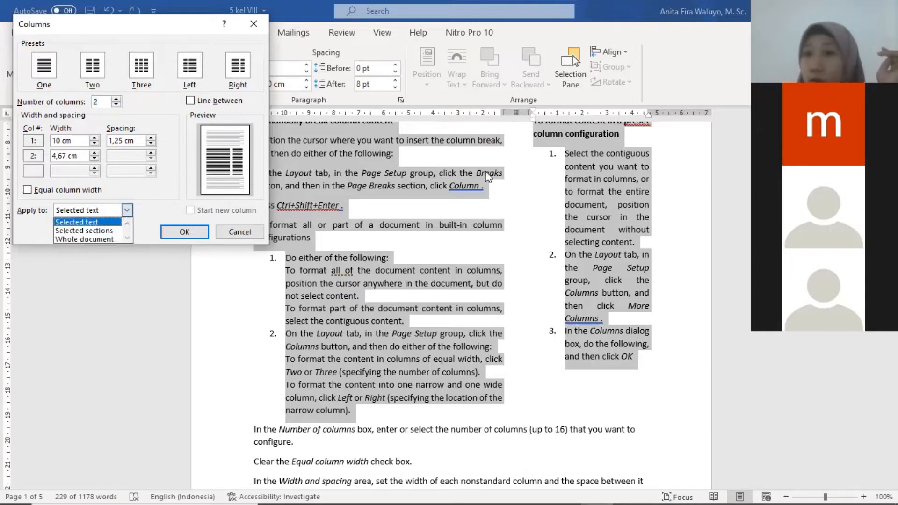
{"action": "left_click", "coordinate": [126, 214]}
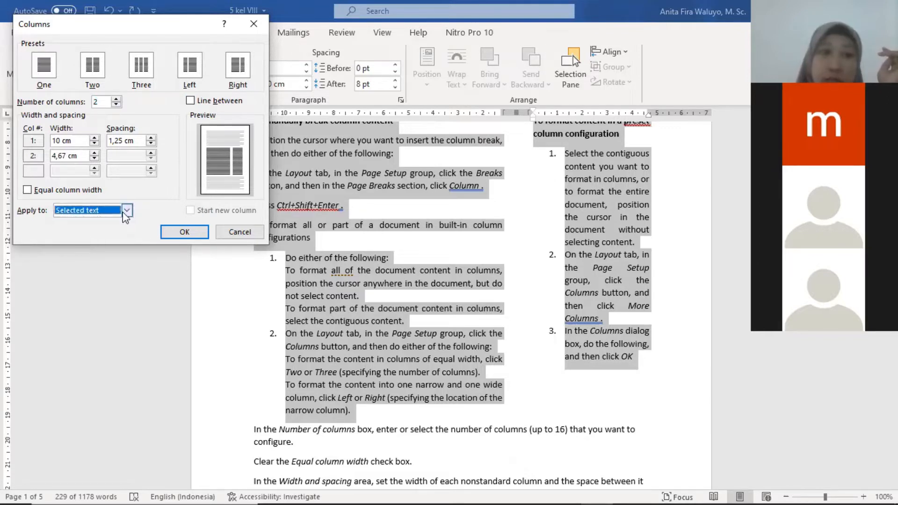
{"action": "left_click", "coordinate": [123, 213]}
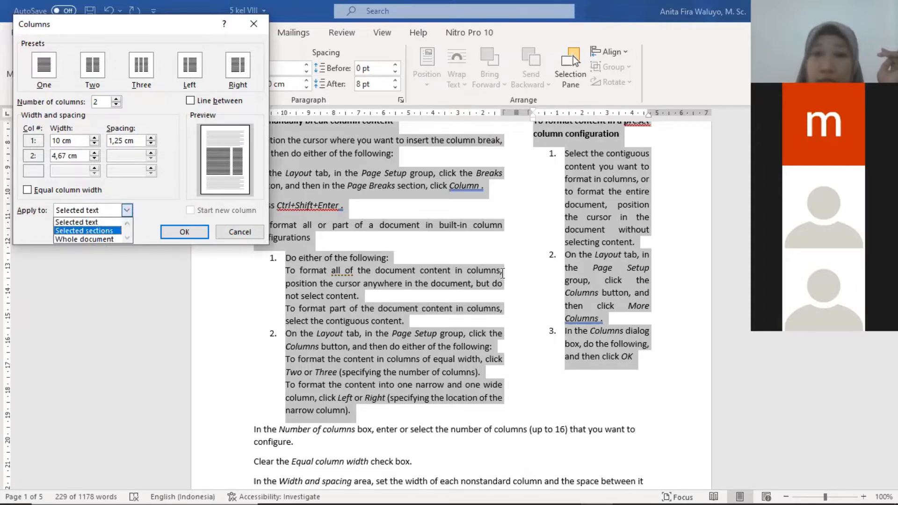
{"action": "left_click", "coordinate": [185, 231]}
{"action": "scroll", "coordinate": [357, 202], "scroll_direction": "down", "scroll_amount": 4}
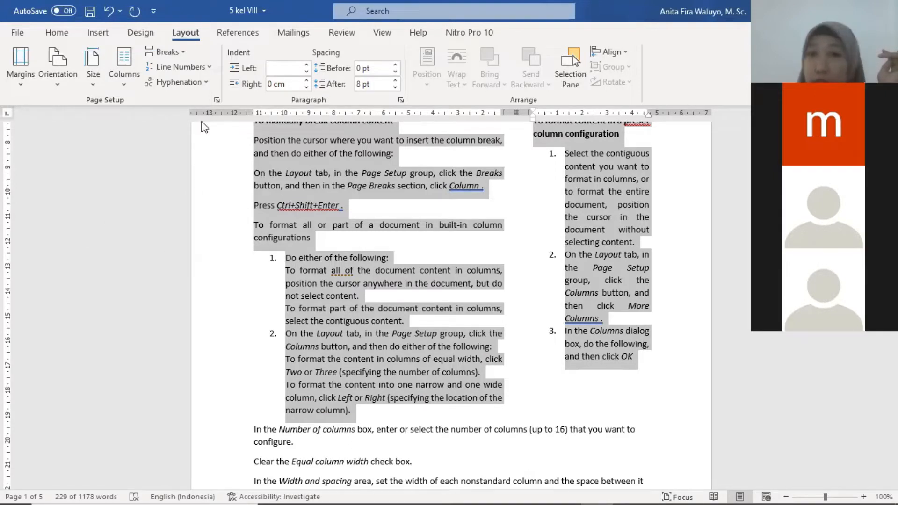
Apply the two-column layout to the whole document and look through the reformatted pages
{"action": "left_click", "coordinate": [184, 232]}
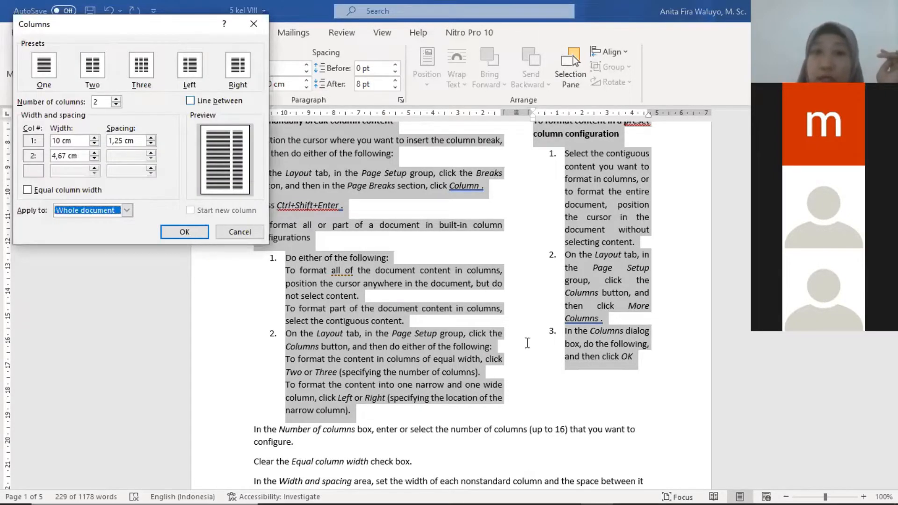
{"action": "scroll", "coordinate": [498, 337], "scroll_direction": "down", "scroll_amount": 5}
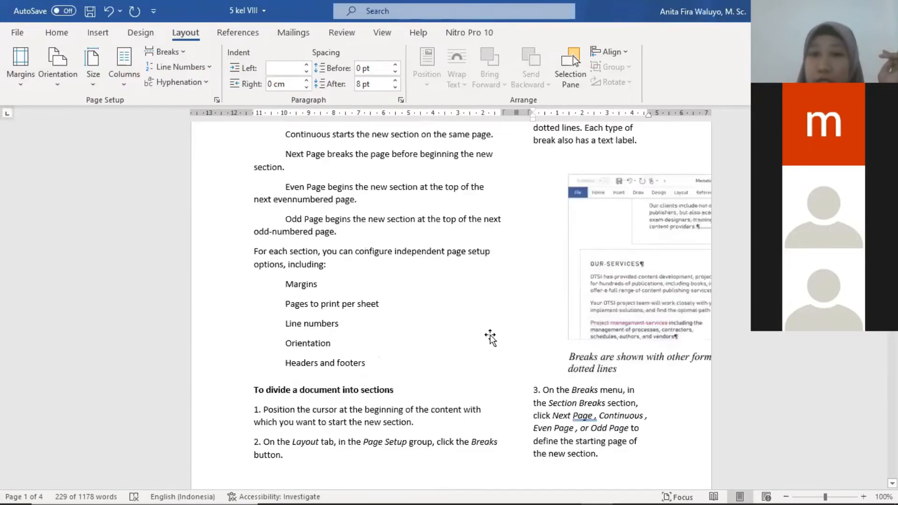
{"action": "scroll", "coordinate": [487, 334], "scroll_direction": "down", "scroll_amount": 5}
{"action": "scroll", "coordinate": [476, 330], "scroll_direction": "down", "scroll_amount": 5}
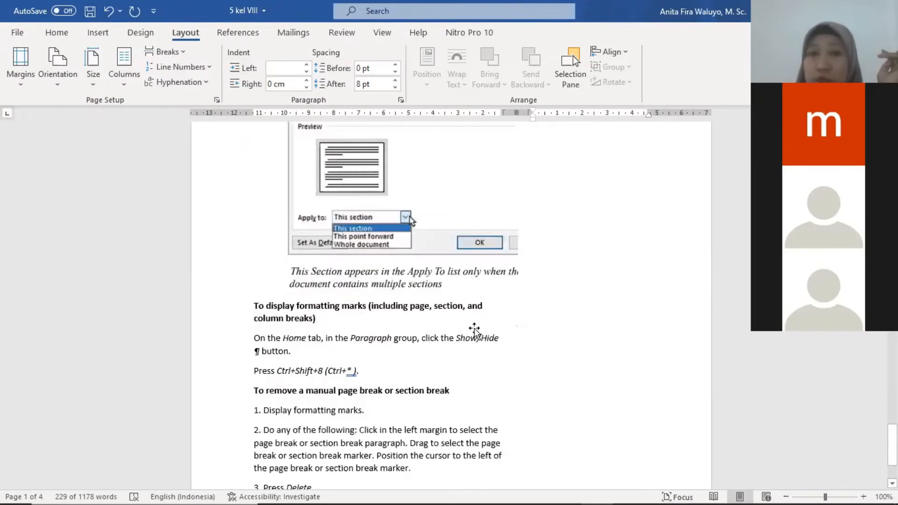
{"action": "scroll", "coordinate": [473, 328], "scroll_direction": "down", "scroll_amount": 1}
{"action": "scroll", "coordinate": [440, 303], "scroll_direction": "up", "scroll_amount": 12}
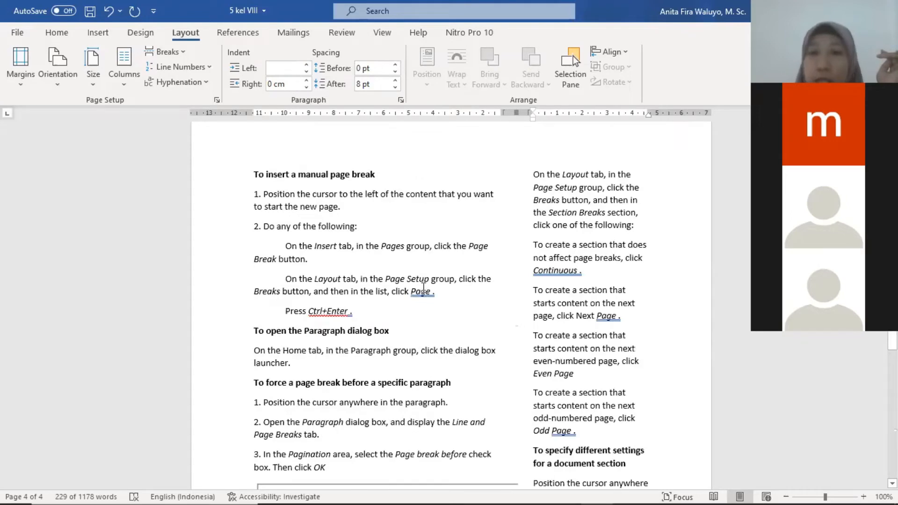
{"action": "scroll", "coordinate": [423, 290], "scroll_direction": "down", "scroll_amount": 5}
{"action": "scroll", "coordinate": [420, 291], "scroll_direction": "down", "scroll_amount": 5}
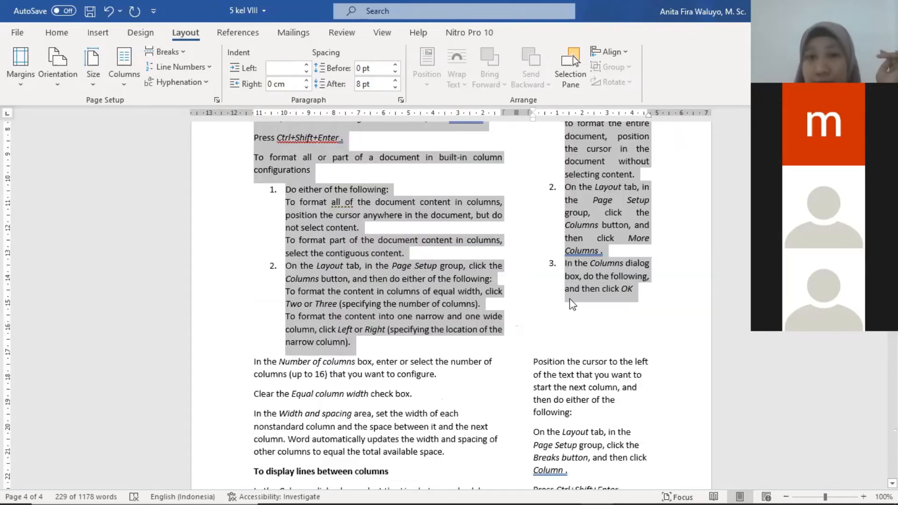
Review the scope options in the Columns dialog without changing them and look over the first page's layout
{"action": "scroll", "coordinate": [570, 304], "scroll_direction": "up", "scroll_amount": 3}
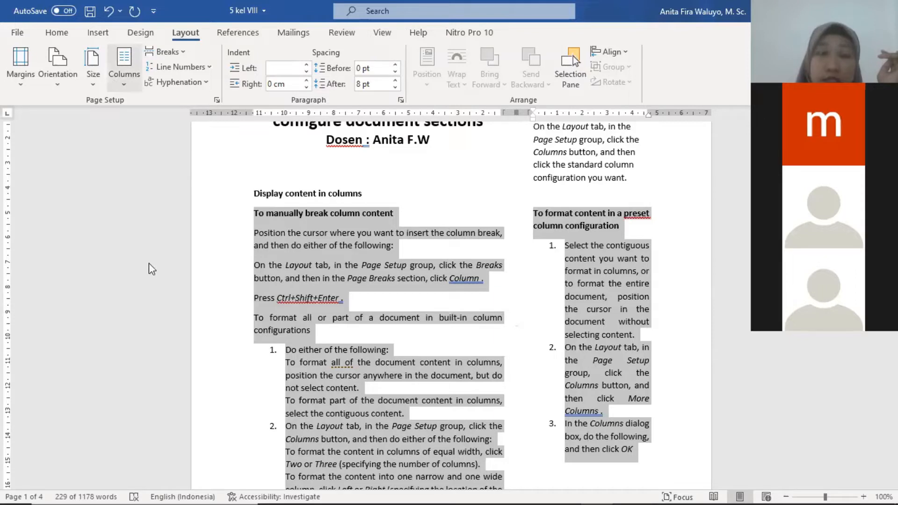
{"action": "left_click", "coordinate": [113, 207]}
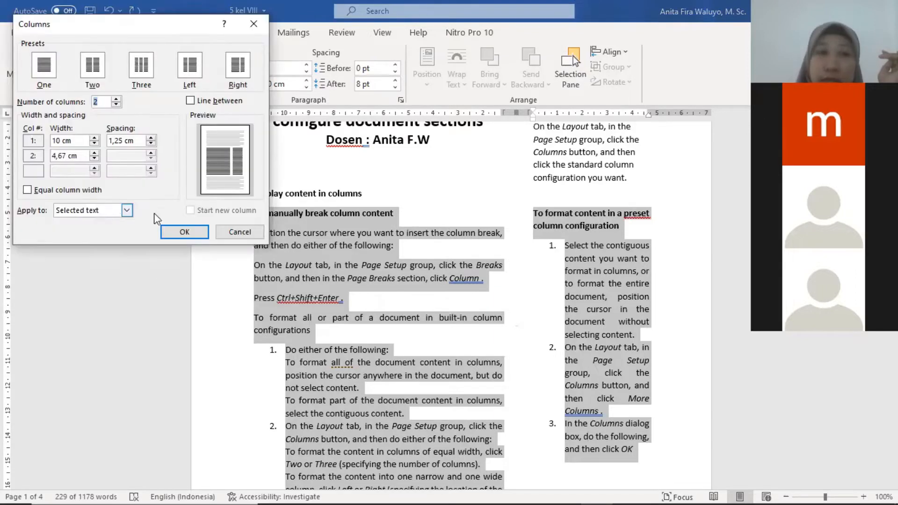
{"action": "left_click", "coordinate": [126, 210]}
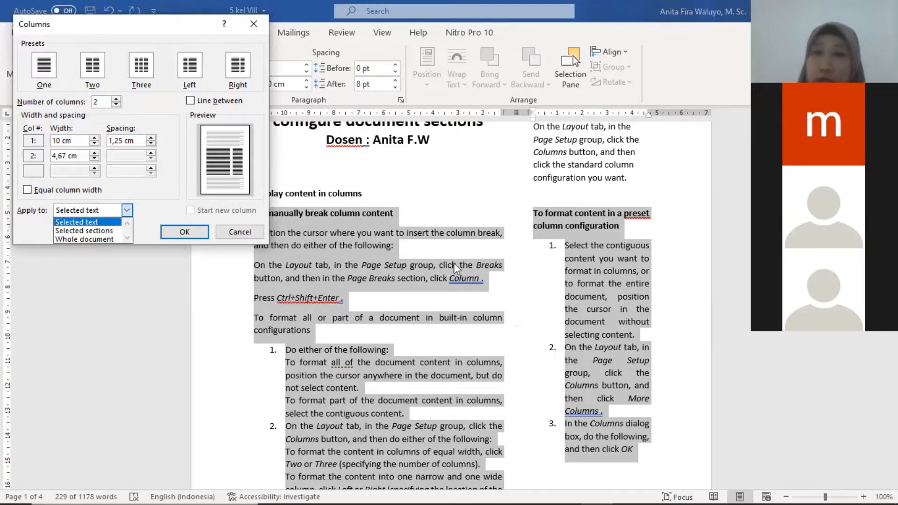
{"action": "key", "text": "Escape"}
{"action": "scroll", "coordinate": [457, 273], "scroll_direction": "down", "scroll_amount": 4}
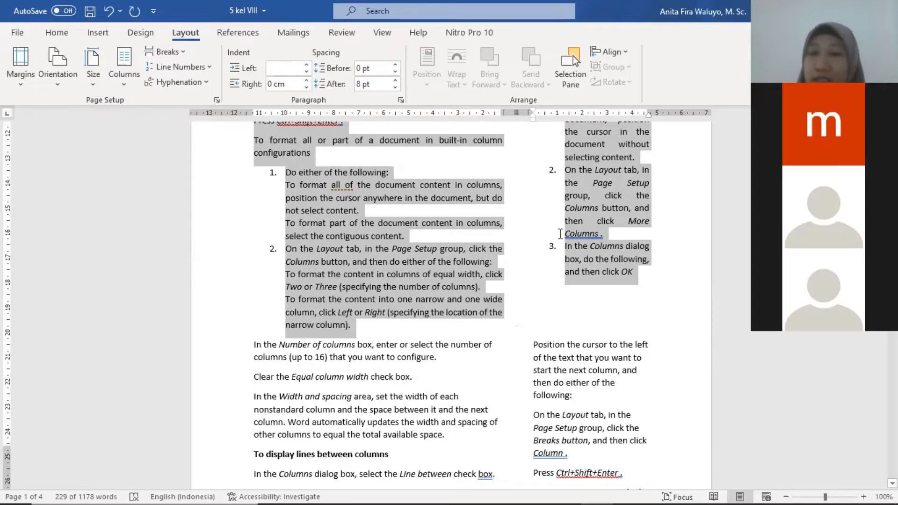
{"action": "scroll", "coordinate": [607, 222], "scroll_direction": "down", "scroll_amount": 4}
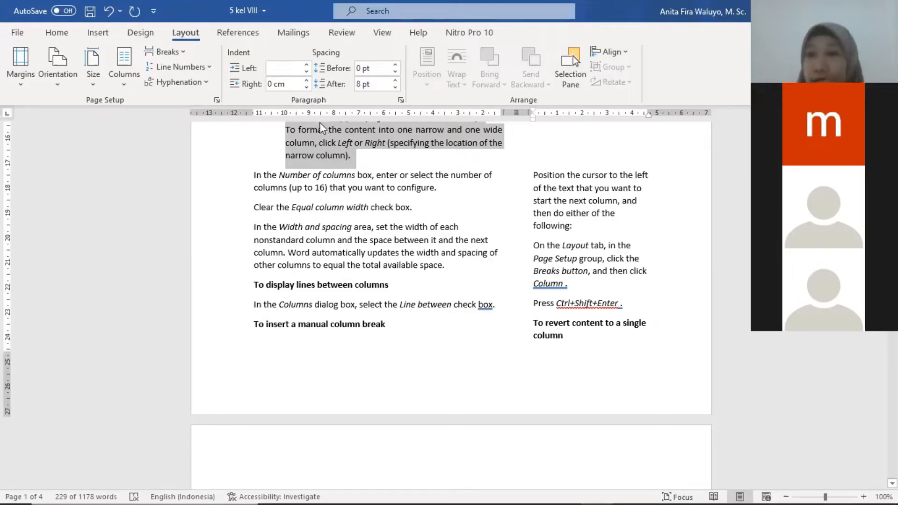
Undo applying the two-column layout to the whole document
{"action": "left_click", "coordinate": [105, 14]}
{"action": "left_click", "coordinate": [105, 13]}
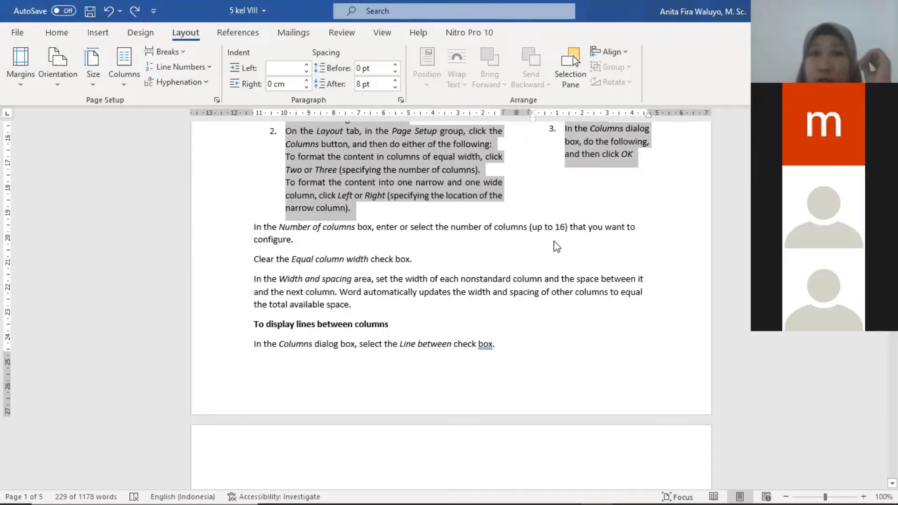
{"action": "scroll", "coordinate": [556, 247], "scroll_direction": "up", "scroll_amount": 3}
{"action": "scroll", "coordinate": [519, 259], "scroll_direction": "up", "scroll_amount": 1}
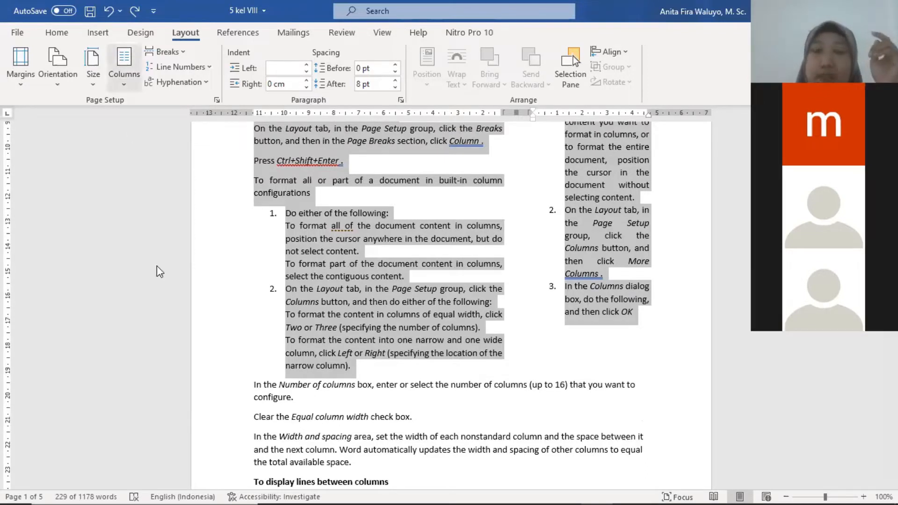
Check which parts of the document the column settings can be applied to, leaving the Columns dialog without changes
{"action": "left_click", "coordinate": [128, 210]}
{"action": "left_click", "coordinate": [127, 210]}
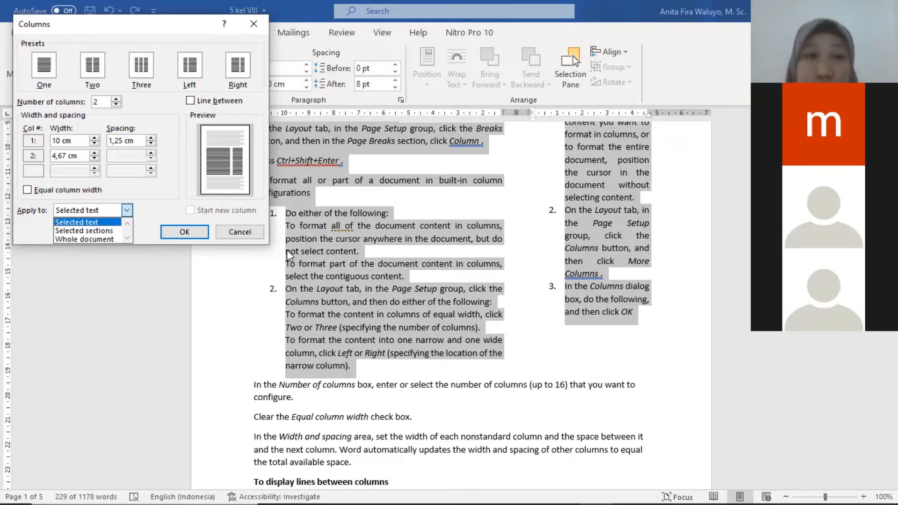
{"action": "left_click", "coordinate": [237, 234]}
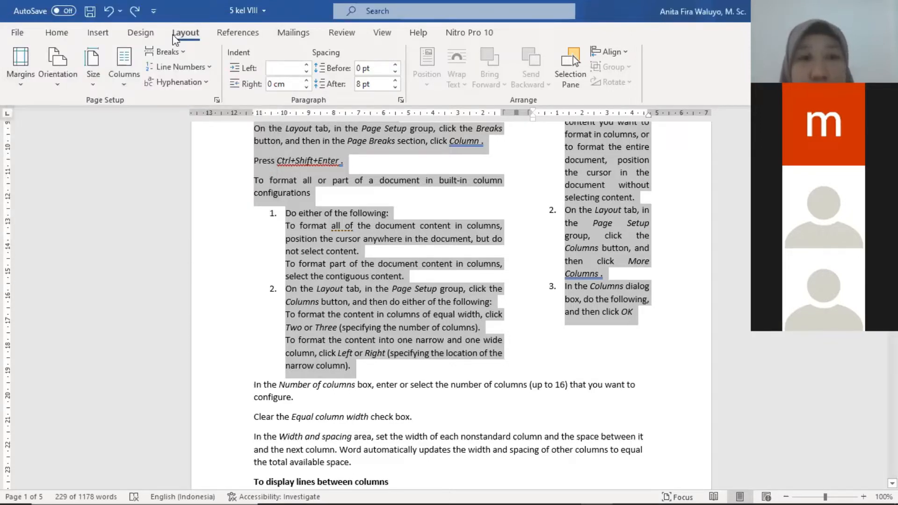
Insert page numbers at the top of the page in the Plain Number 2 style and return to the body text
{"action": "left_click", "coordinate": [493, 239]}
{"action": "scroll", "coordinate": [465, 226], "scroll_direction": "up", "scroll_amount": 2}
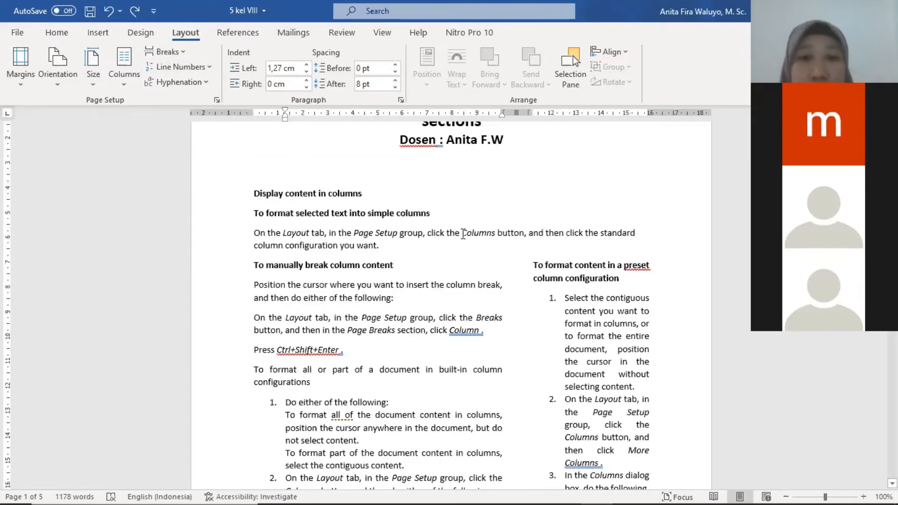
{"action": "scroll", "coordinate": [462, 234], "scroll_direction": "down", "scroll_amount": 3}
{"action": "scroll", "coordinate": [342, 187], "scroll_direction": "down", "scroll_amount": 6}
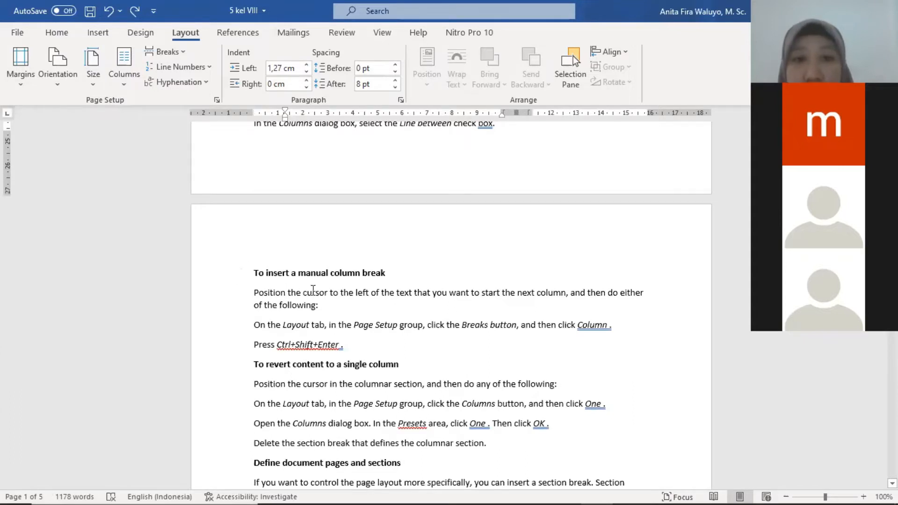
{"action": "double_click", "coordinate": [462, 288]}
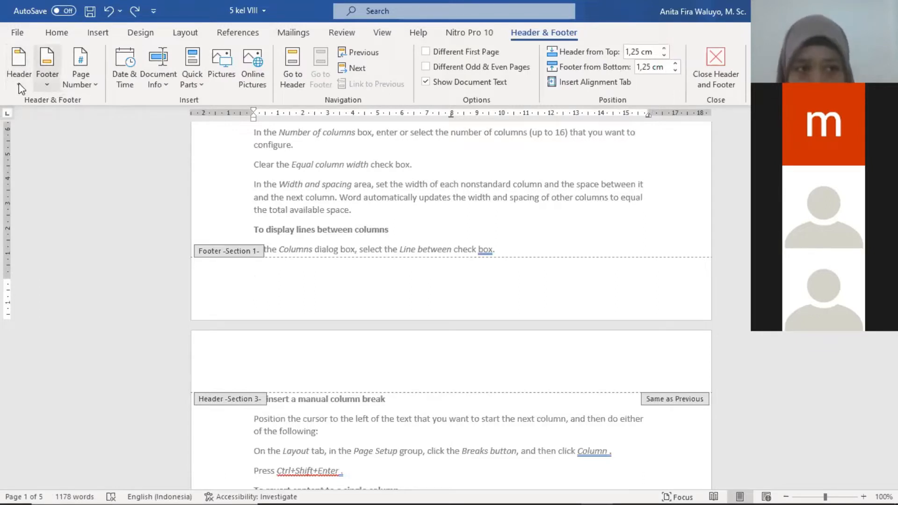
{"action": "left_click", "coordinate": [18, 82]}
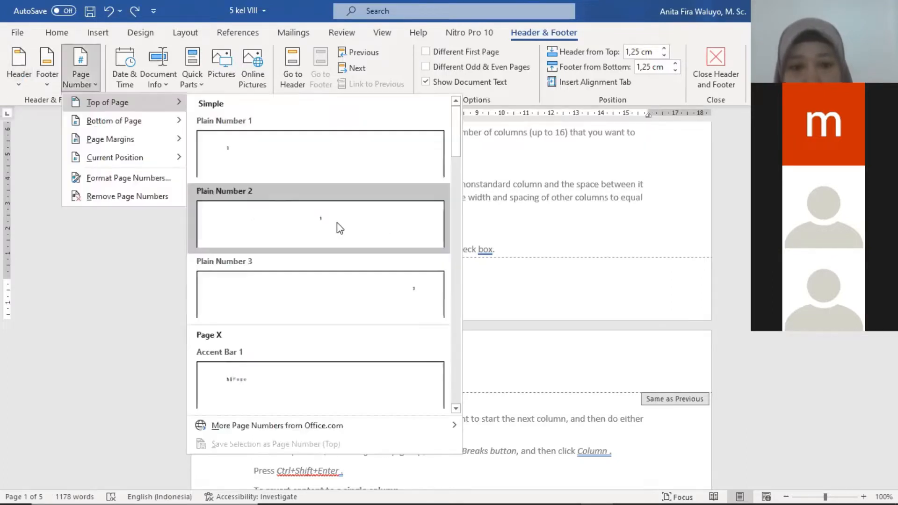
{"action": "left_click", "coordinate": [437, 248]}
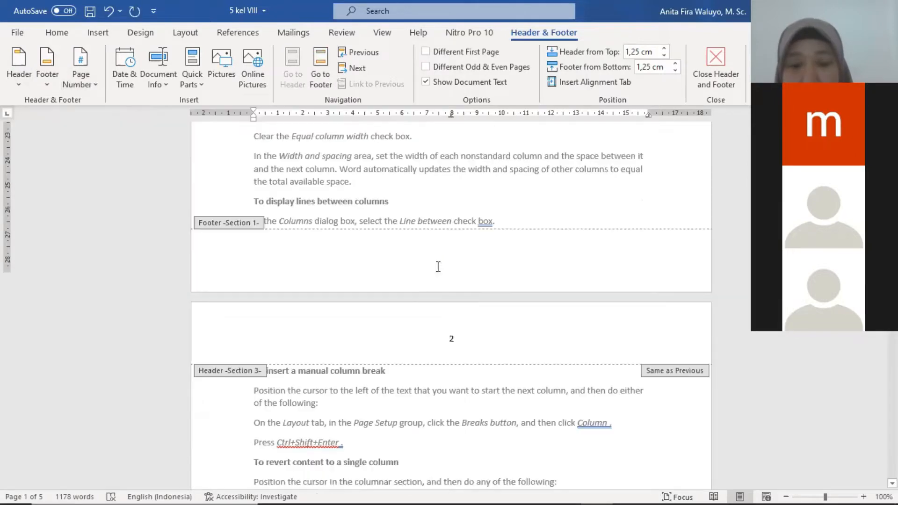
{"action": "double_click", "coordinate": [387, 192]}
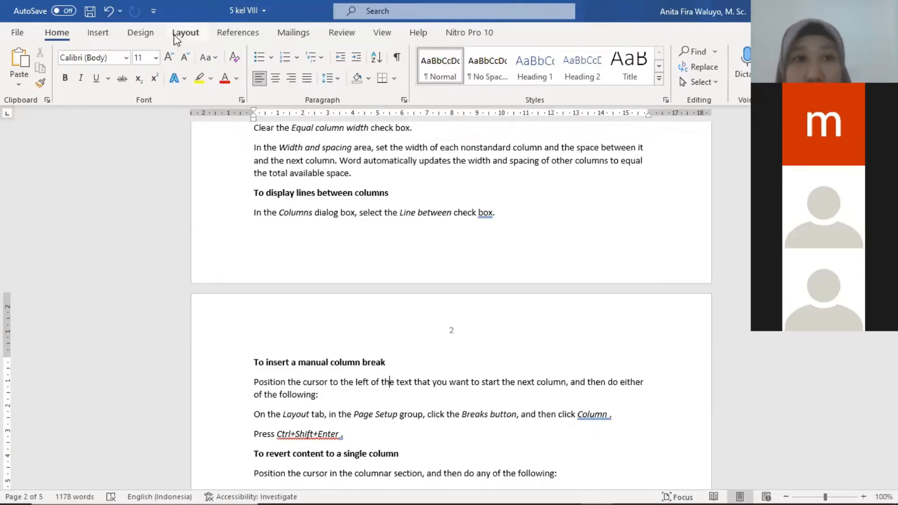
Insert a Next Page section break before the heading "To insert a manual column break" and change its page to landscape
{"action": "left_click", "coordinate": [182, 41]}
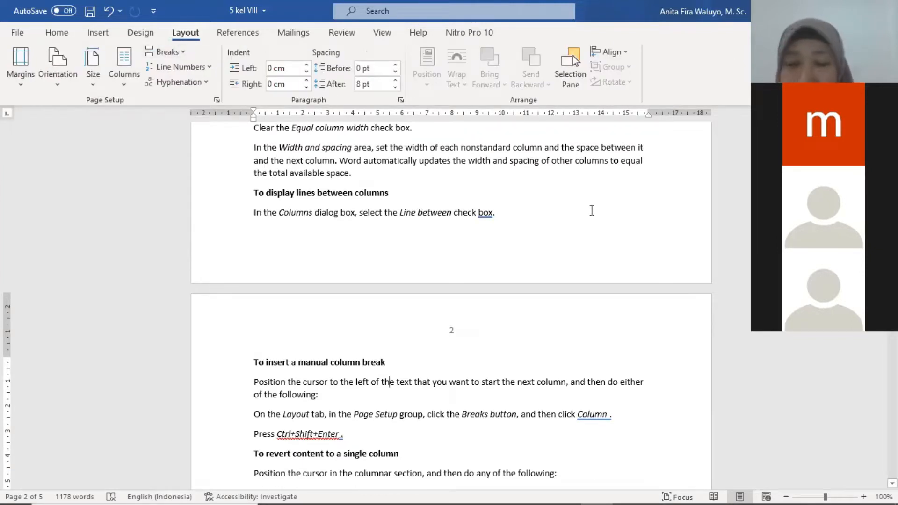
{"action": "scroll", "coordinate": [589, 220], "scroll_direction": "down", "scroll_amount": 3}
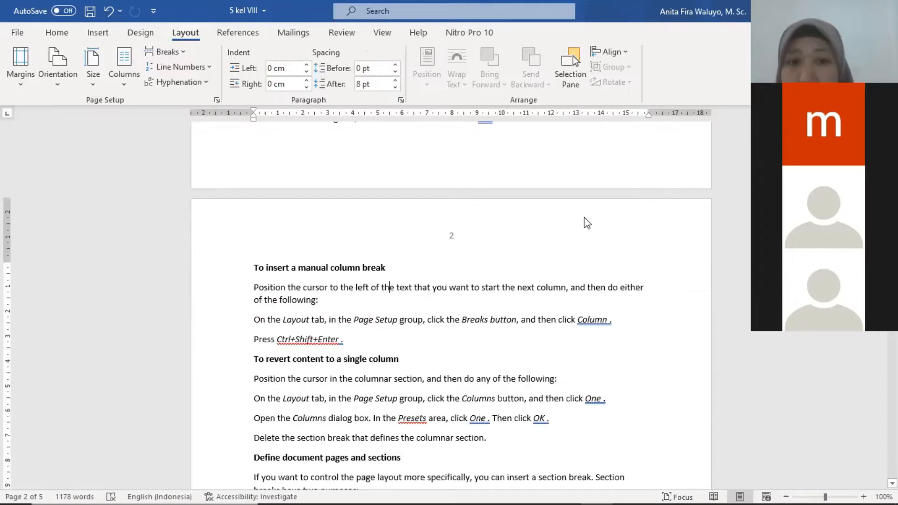
{"action": "left_click", "coordinate": [253, 266]}
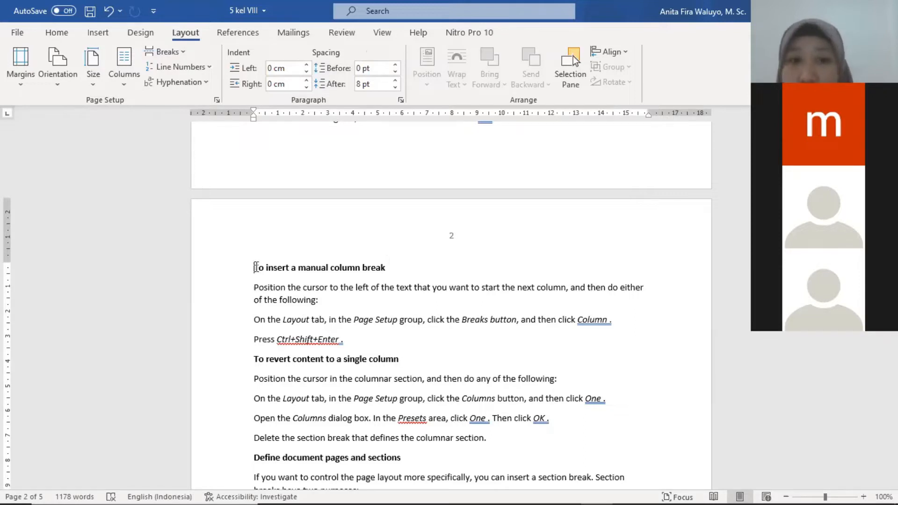
{"action": "scroll", "coordinate": [293, 243], "scroll_direction": "up", "scroll_amount": 2}
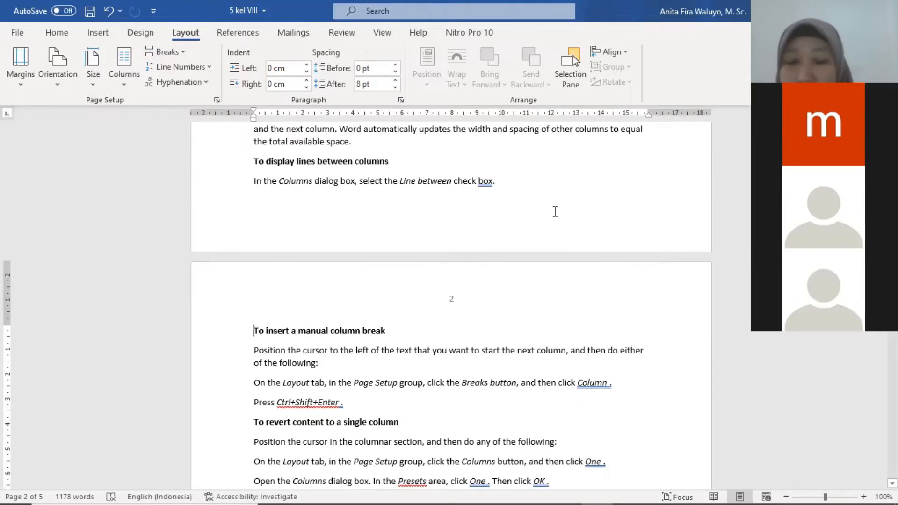
{"action": "left_click", "coordinate": [503, 180]}
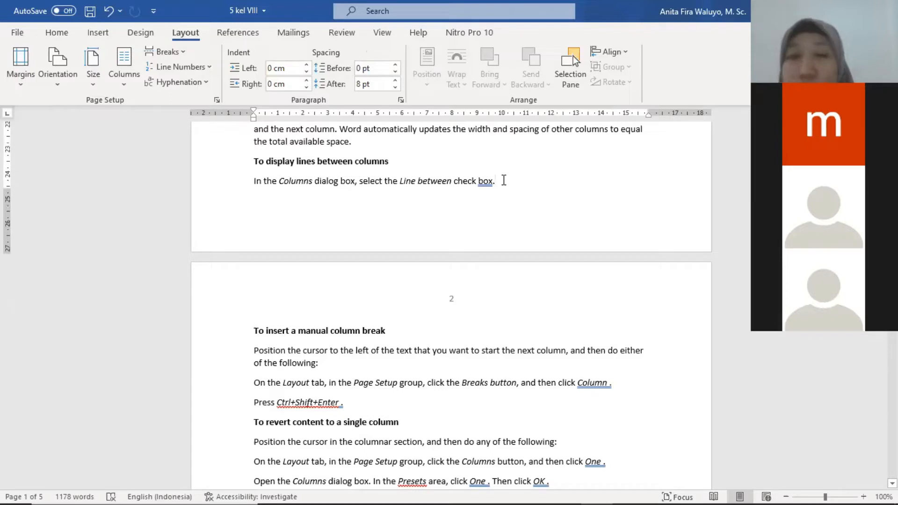
{"action": "left_click", "coordinate": [251, 330]}
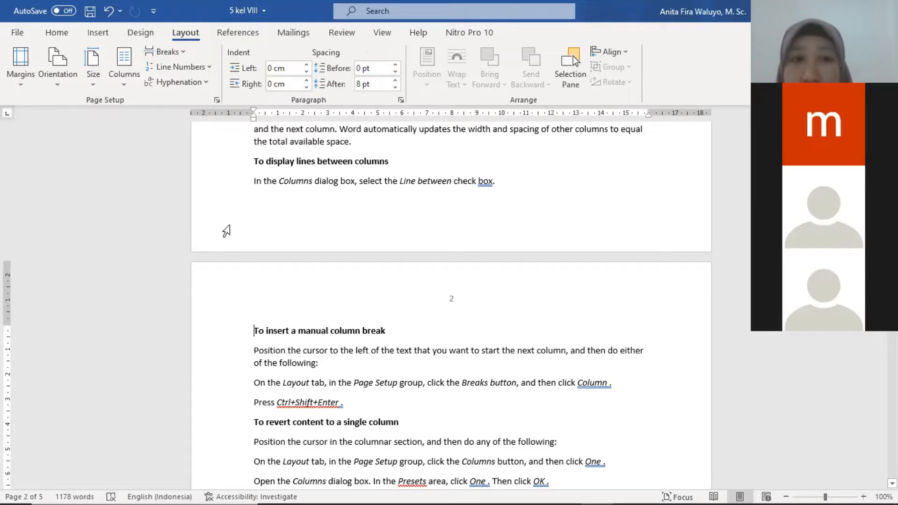
{"action": "left_click", "coordinate": [169, 52]}
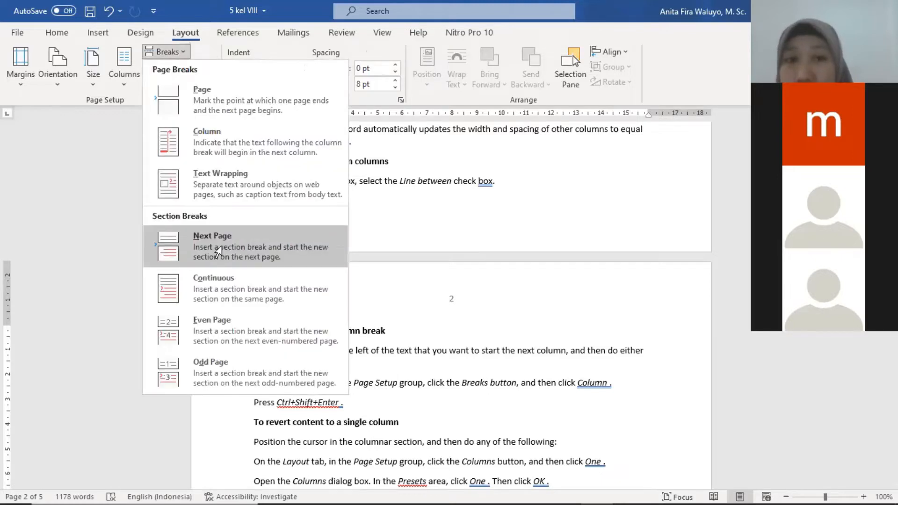
{"action": "left_click", "coordinate": [175, 53]}
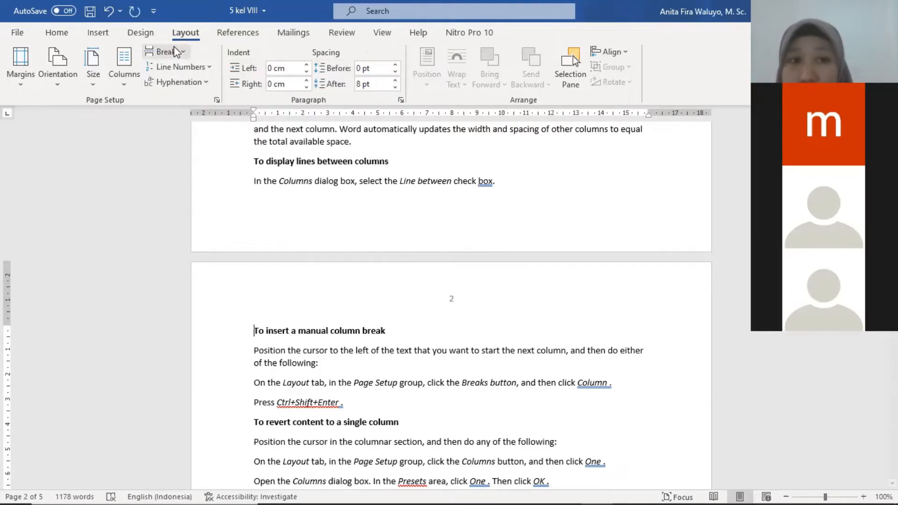
{"action": "left_click", "coordinate": [176, 52]}
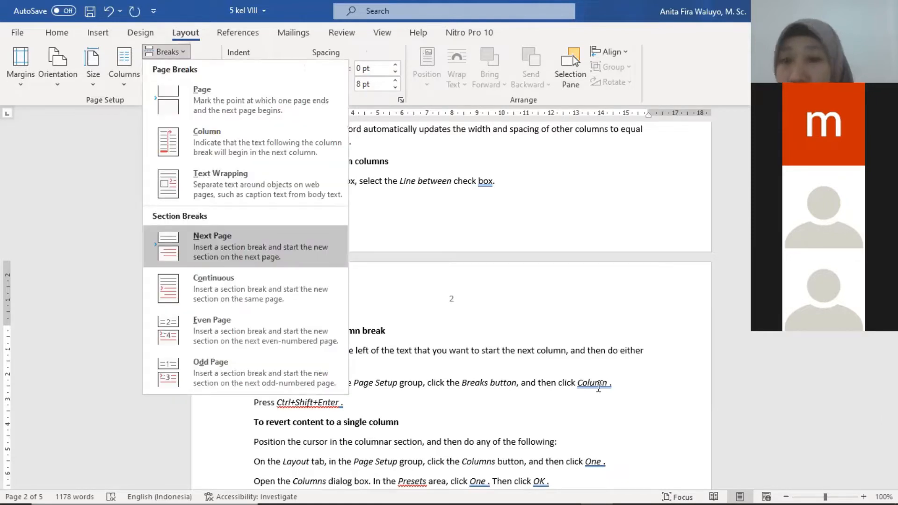
{"action": "left_click", "coordinate": [176, 52]}
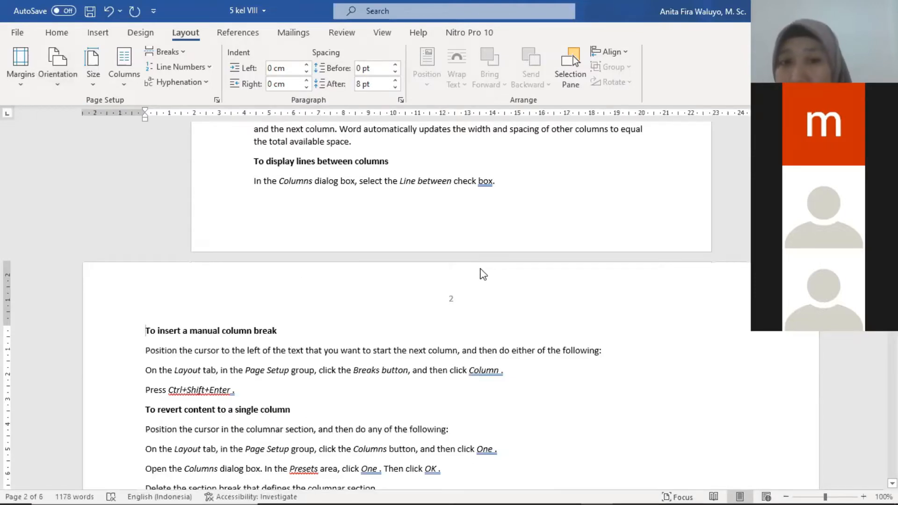
Examine the landscape second page, its boundaries with the portrait pages around it, and the available break types
{"action": "scroll", "coordinate": [451, 296], "scroll_direction": "up", "scroll_amount": 10}
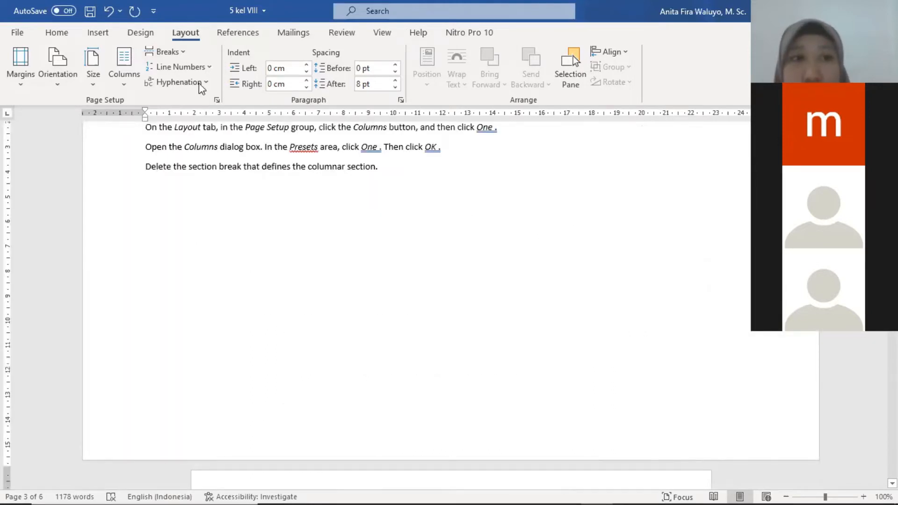
{"action": "scroll", "coordinate": [190, 79], "scroll_direction": "up", "scroll_amount": 1}
{"action": "scroll", "coordinate": [187, 41], "scroll_direction": "up", "scroll_amount": 2}
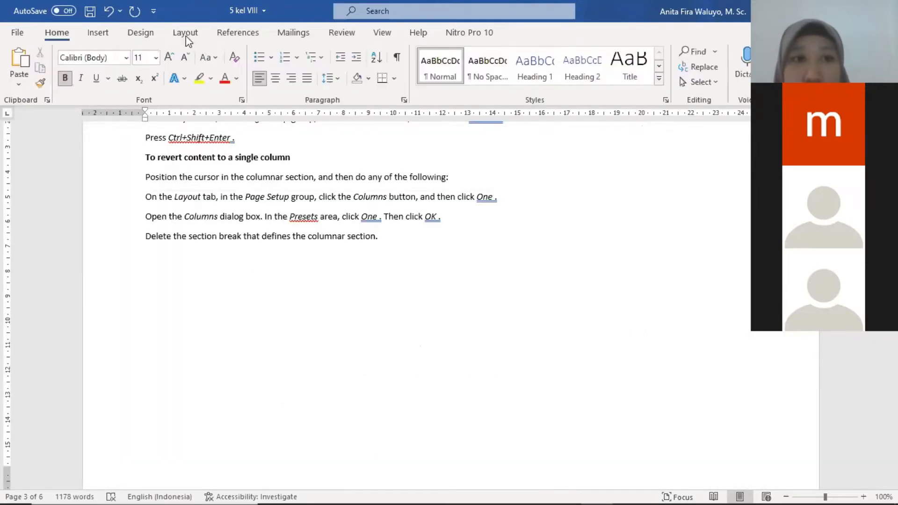
{"action": "left_click", "coordinate": [185, 37]}
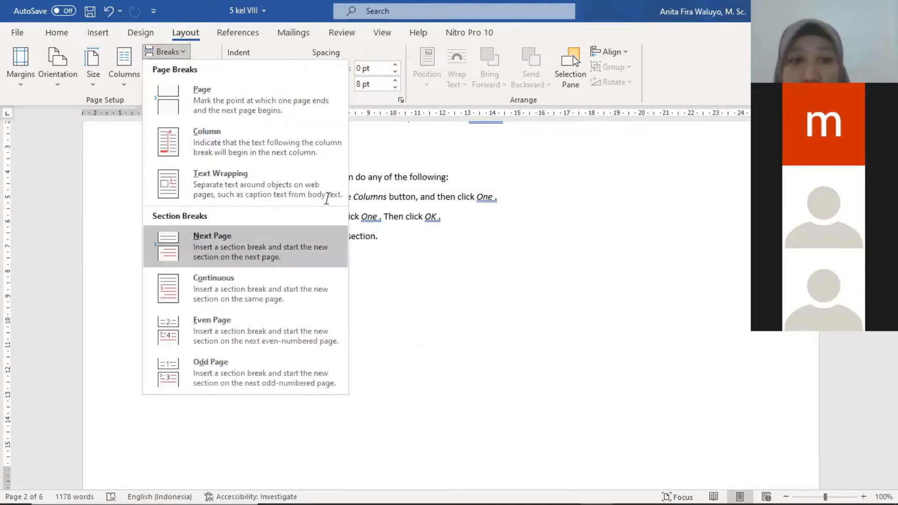
{"action": "scroll", "coordinate": [323, 201], "scroll_direction": "up", "scroll_amount": 8}
{"action": "scroll", "coordinate": [152, 238], "scroll_direction": "down", "scroll_amount": 4}
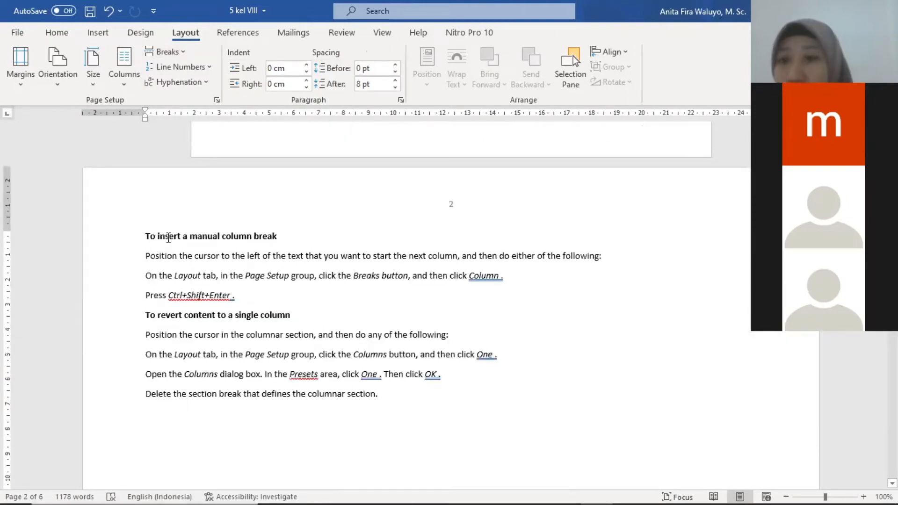
{"action": "scroll", "coordinate": [168, 238], "scroll_direction": "down", "scroll_amount": 4}
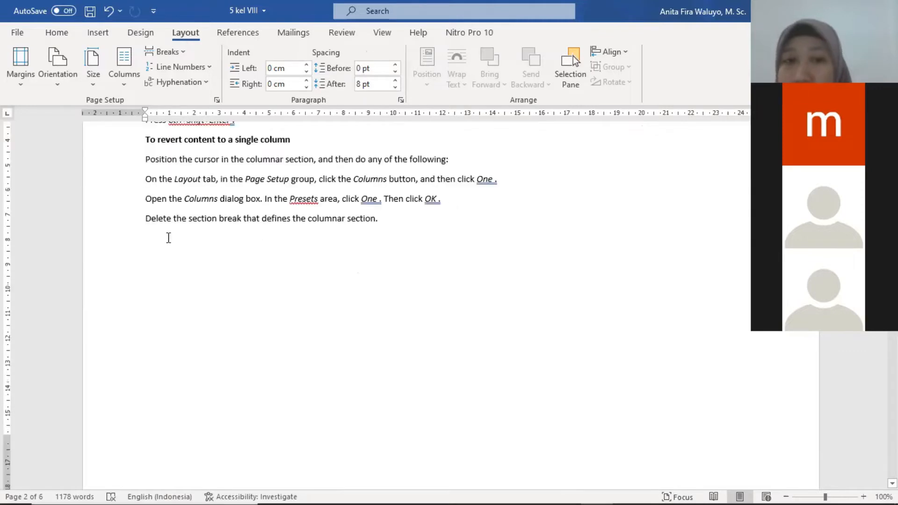
{"action": "scroll", "coordinate": [145, 187], "scroll_direction": "up", "scroll_amount": 3}
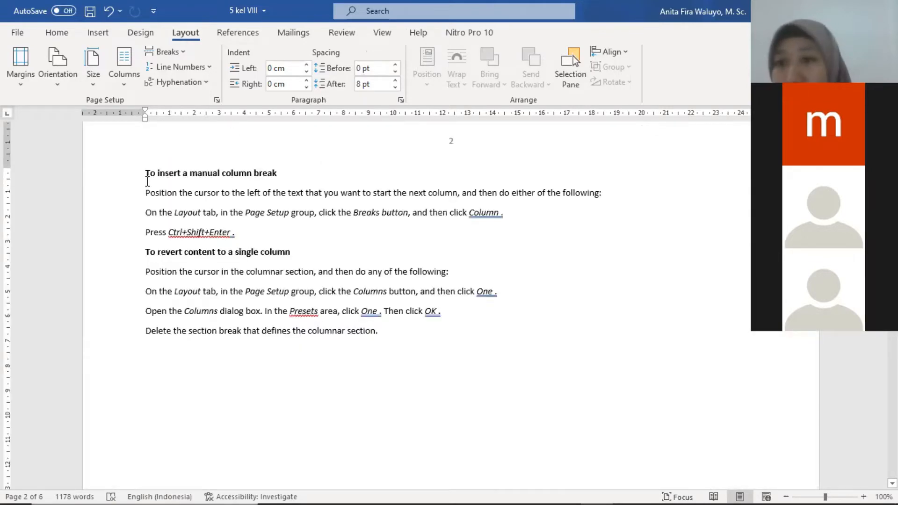
{"action": "left_click", "coordinate": [147, 180]}
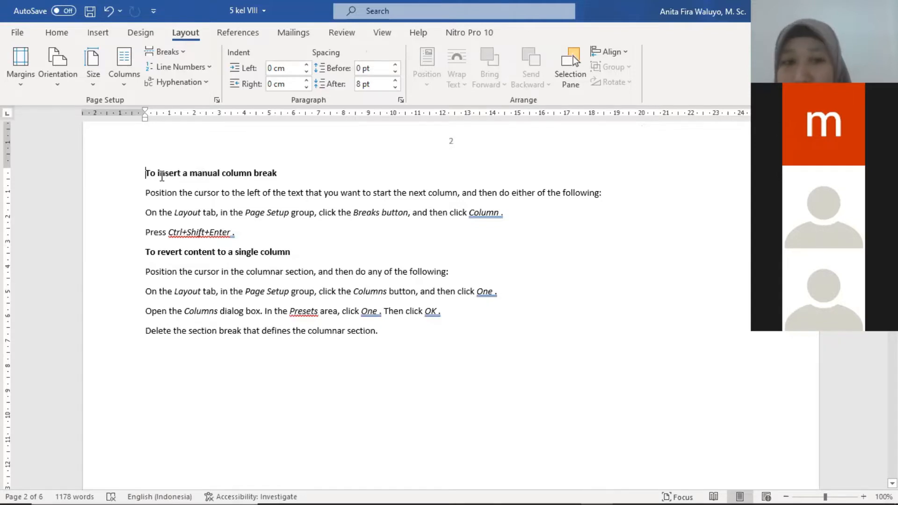
{"action": "scroll", "coordinate": [339, 334], "scroll_direction": "up", "scroll_amount": 2}
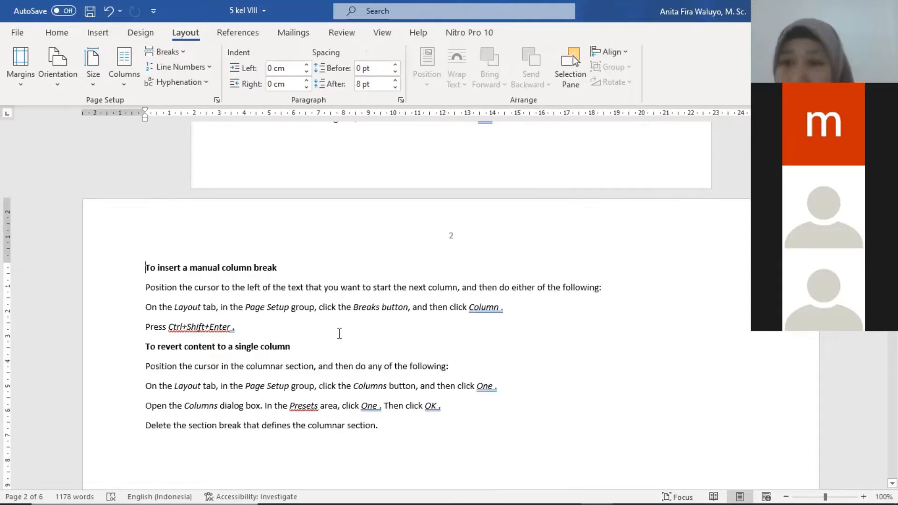
{"action": "scroll", "coordinate": [337, 328], "scroll_direction": "down", "scroll_amount": 10}
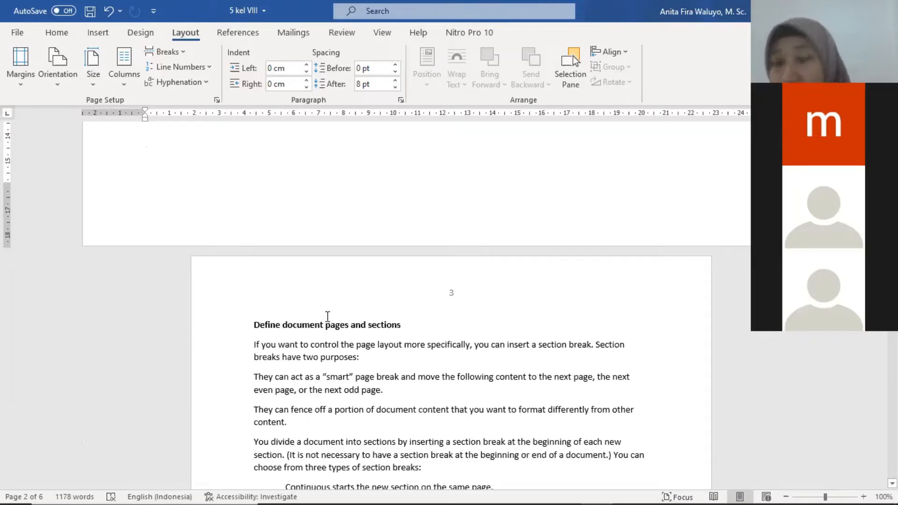
{"action": "scroll", "coordinate": [400, 231], "scroll_direction": "up", "scroll_amount": 1}
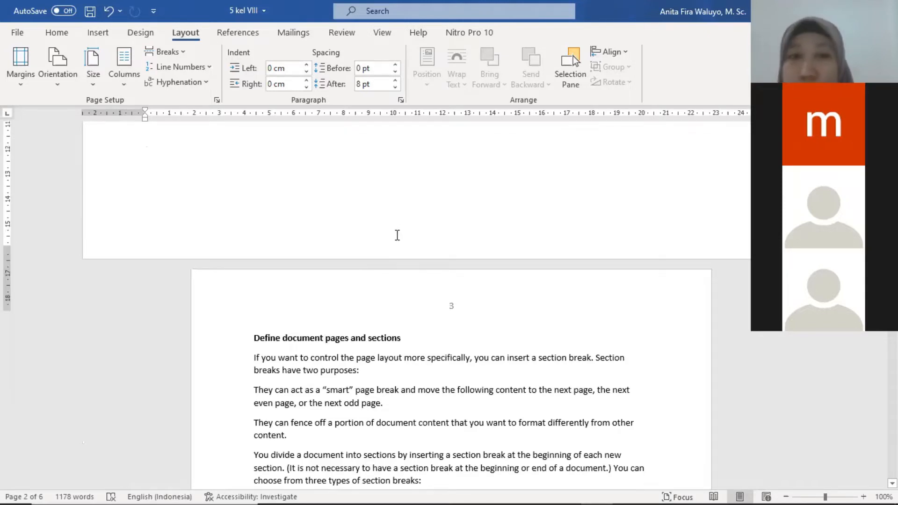
{"action": "scroll", "coordinate": [397, 235], "scroll_direction": "up", "scroll_amount": 10}
{"action": "scroll", "coordinate": [461, 286], "scroll_direction": "up", "scroll_amount": 1}
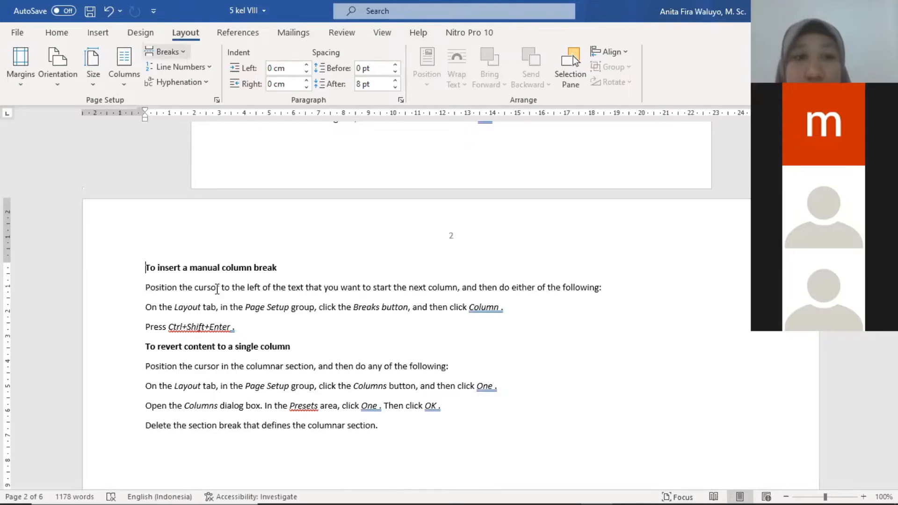
Insert a Continuous section break before the heading "Define document pages and sections" on page 3
{"action": "scroll", "coordinate": [224, 261], "scroll_direction": "down", "scroll_amount": 8}
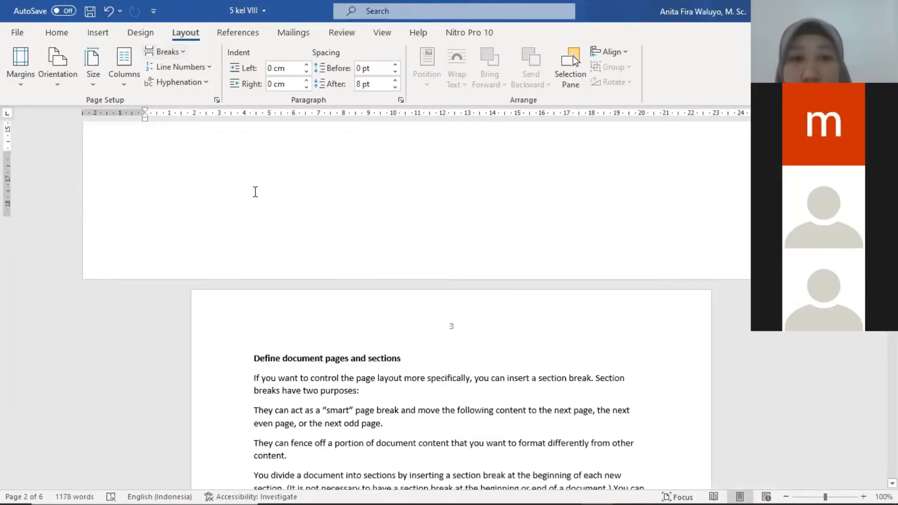
{"action": "scroll", "coordinate": [255, 192], "scroll_direction": "down", "scroll_amount": 3}
{"action": "left_click", "coordinate": [255, 192]}
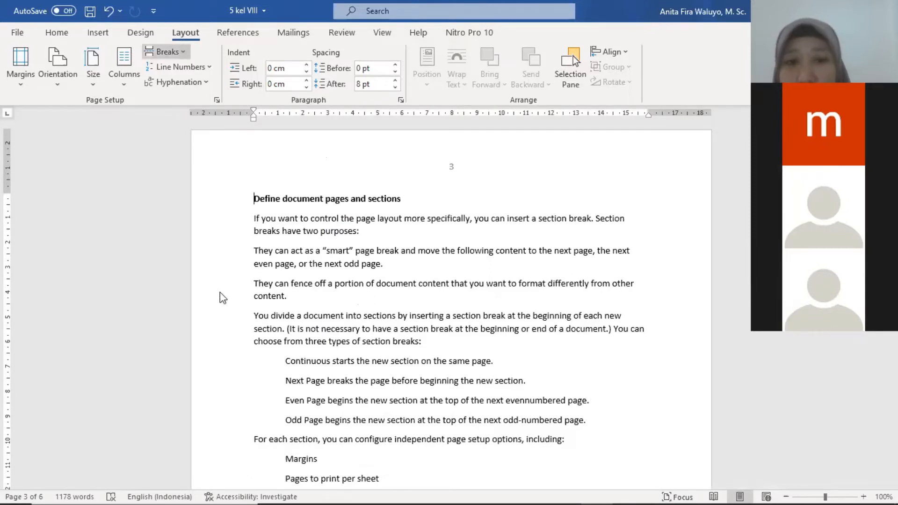
{"action": "left_click", "coordinate": [214, 276]}
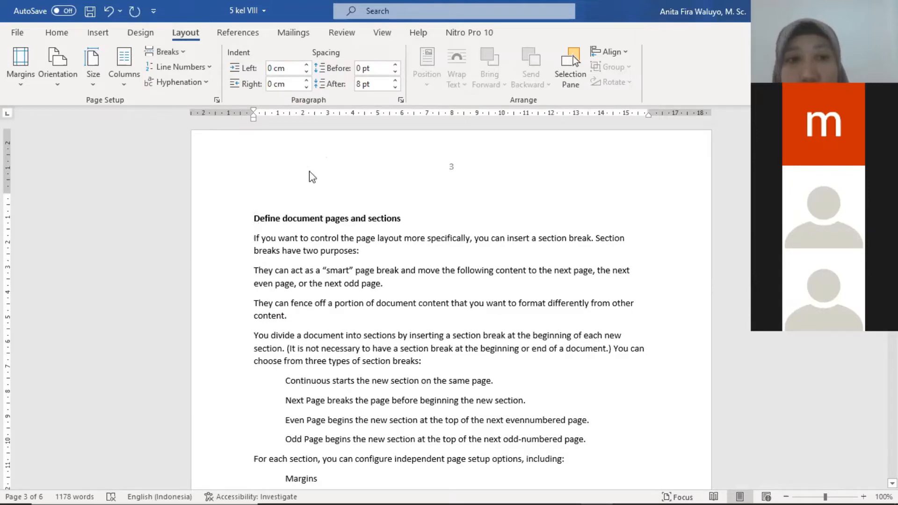
Change the section beginning with "Define document pages and sections" to landscape orientation
{"action": "scroll", "coordinate": [325, 233], "scroll_direction": "down", "scroll_amount": 8}
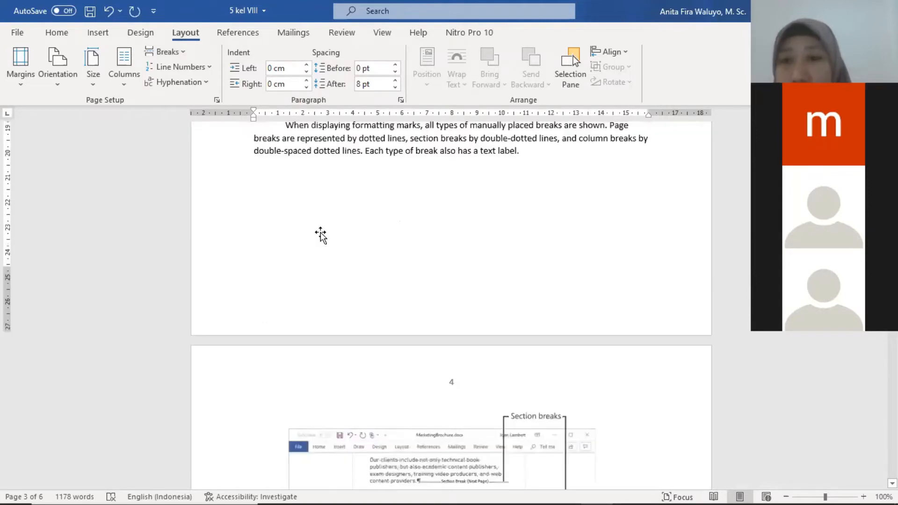
{"action": "scroll", "coordinate": [321, 237], "scroll_direction": "down", "scroll_amount": 10}
{"action": "scroll", "coordinate": [267, 184], "scroll_direction": "up", "scroll_amount": 12}
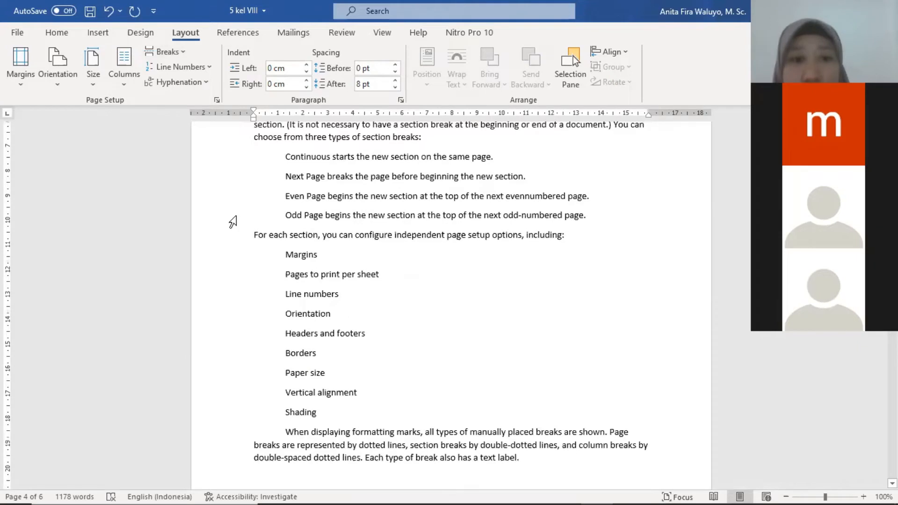
{"action": "scroll", "coordinate": [235, 221], "scroll_direction": "up", "scroll_amount": 5}
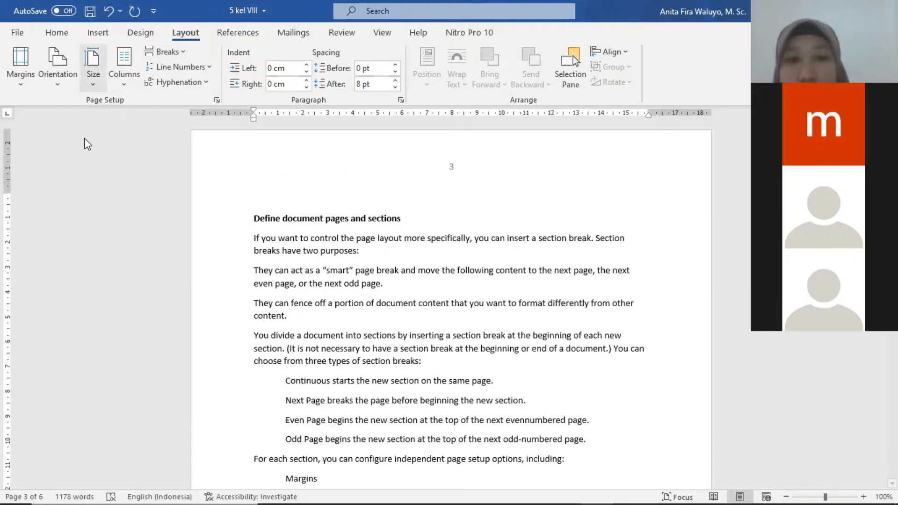
{"action": "left_click", "coordinate": [57, 70]}
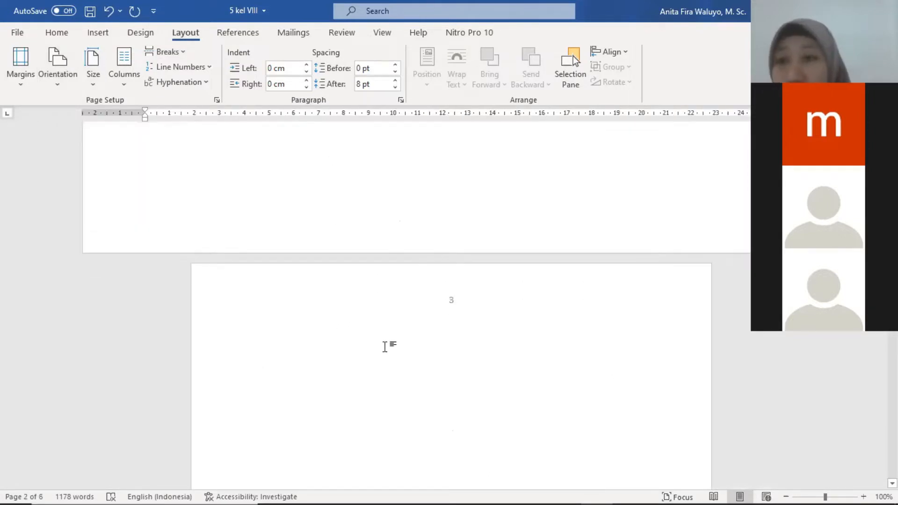
Look through the rest of the document to examine page orientation and page flow after the orientation change
{"action": "scroll", "coordinate": [384, 346], "scroll_direction": "down", "scroll_amount": 3}
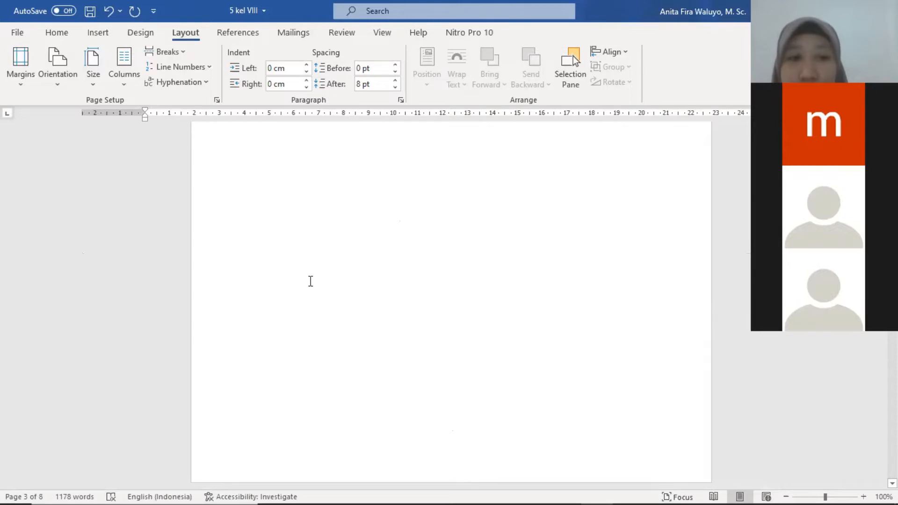
{"action": "scroll", "coordinate": [397, 229], "scroll_direction": "down", "scroll_amount": 3}
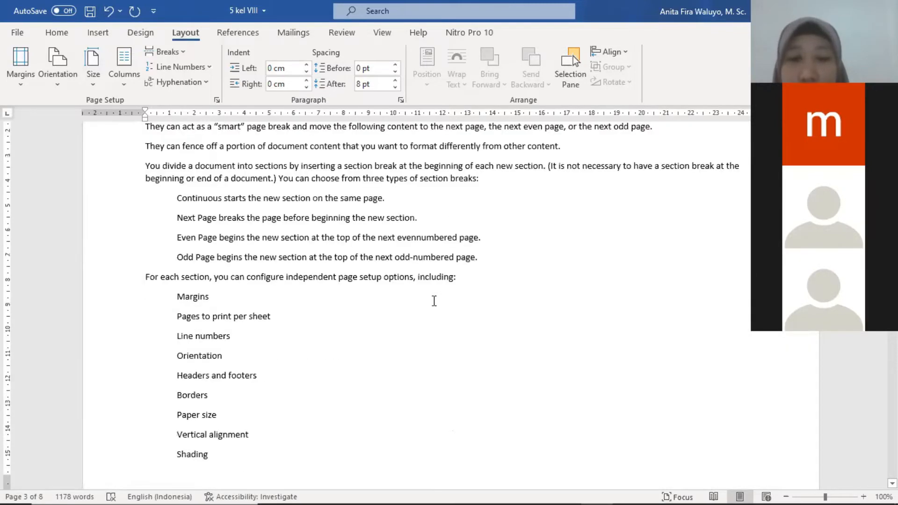
{"action": "scroll", "coordinate": [428, 262], "scroll_direction": "up", "scroll_amount": 4}
{"action": "scroll", "coordinate": [419, 252], "scroll_direction": "down", "scroll_amount": 12}
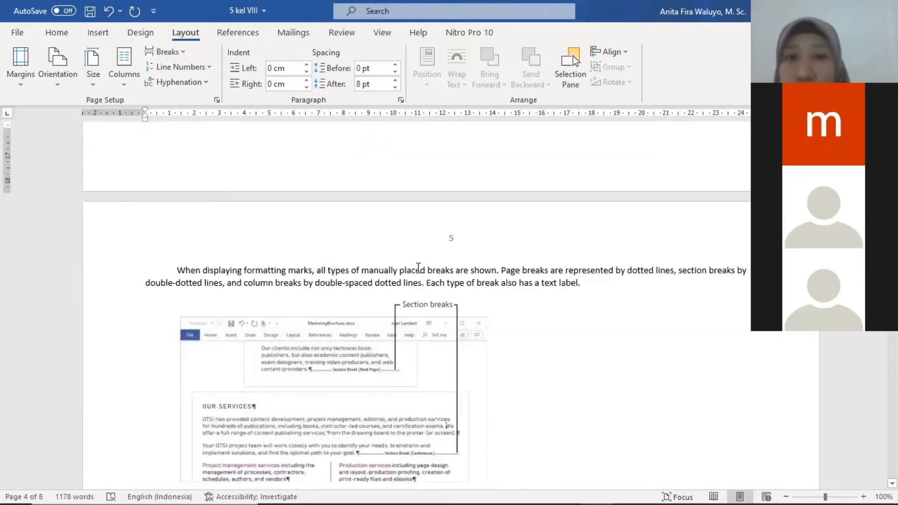
{"action": "scroll", "coordinate": [417, 267], "scroll_direction": "down", "scroll_amount": 10}
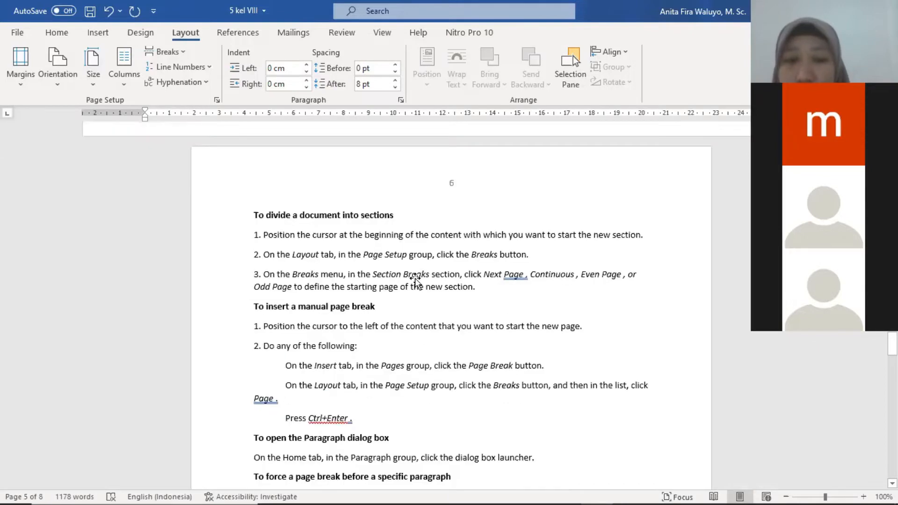
{"action": "scroll", "coordinate": [414, 281], "scroll_direction": "down", "scroll_amount": 10}
{"action": "scroll", "coordinate": [412, 279], "scroll_direction": "down", "scroll_amount": 8}
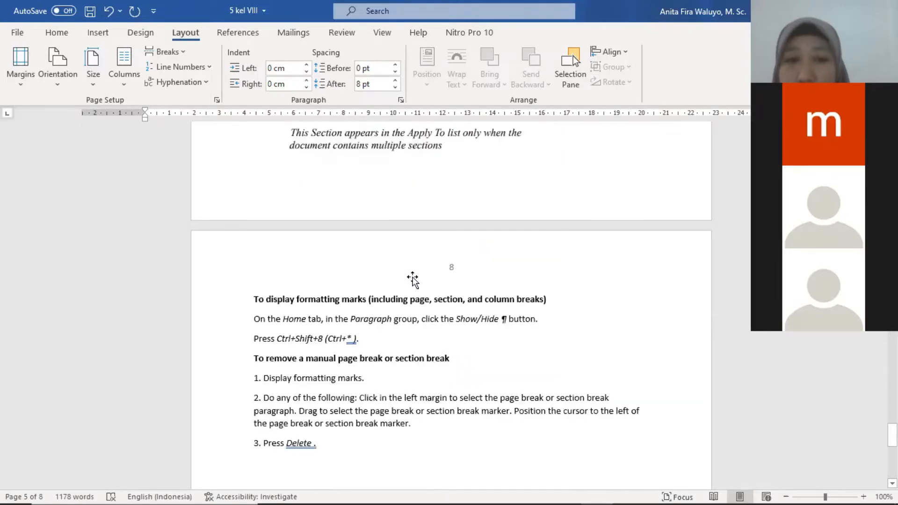
{"action": "scroll", "coordinate": [411, 276], "scroll_direction": "up", "scroll_amount": 9}
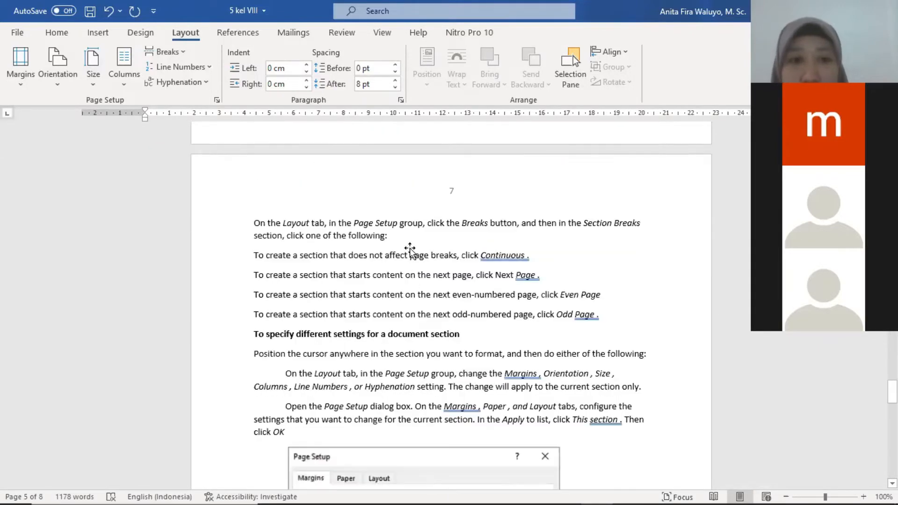
{"action": "scroll", "coordinate": [410, 248], "scroll_direction": "up", "scroll_amount": 10}
{"action": "scroll", "coordinate": [414, 234], "scroll_direction": "up", "scroll_amount": 9}
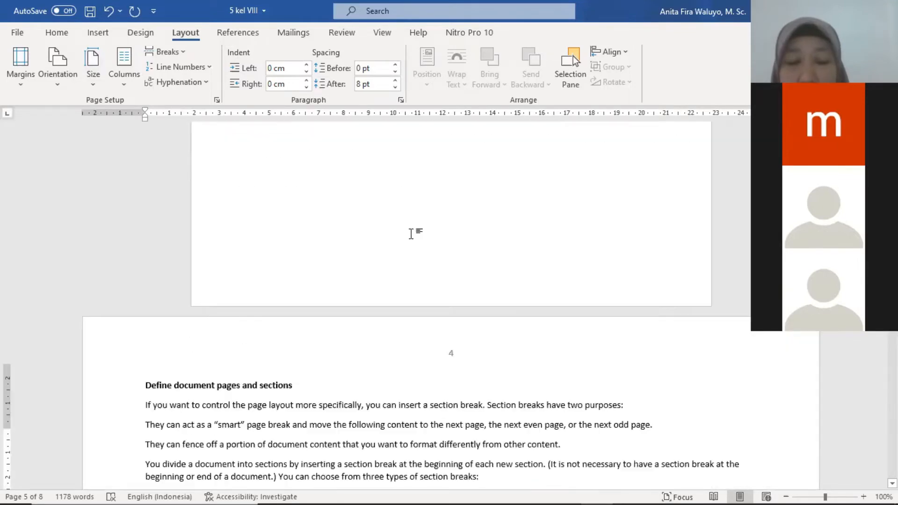
Examine landscape pages 4 and 5 and where they meet portrait page 6, starting with "To divide a document into sections"
{"action": "scroll", "coordinate": [407, 247], "scroll_direction": "down", "scroll_amount": 6}
{"action": "scroll", "coordinate": [397, 255], "scroll_direction": "down", "scroll_amount": 10}
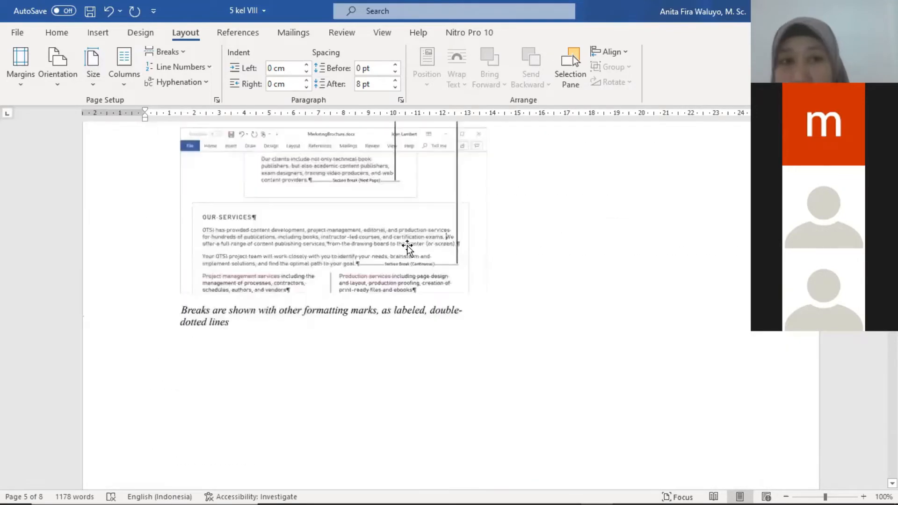
{"action": "scroll", "coordinate": [400, 234], "scroll_direction": "down", "scroll_amount": 8}
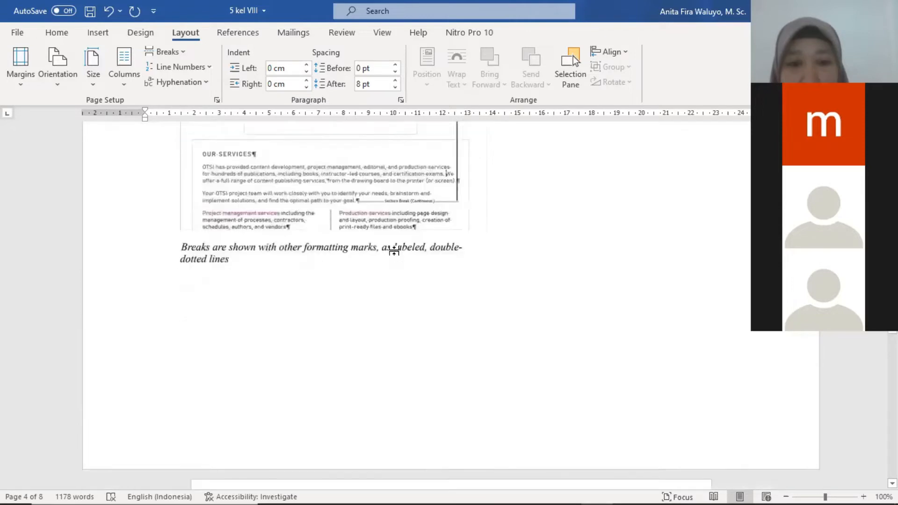
{"action": "left_click", "coordinate": [252, 327]}
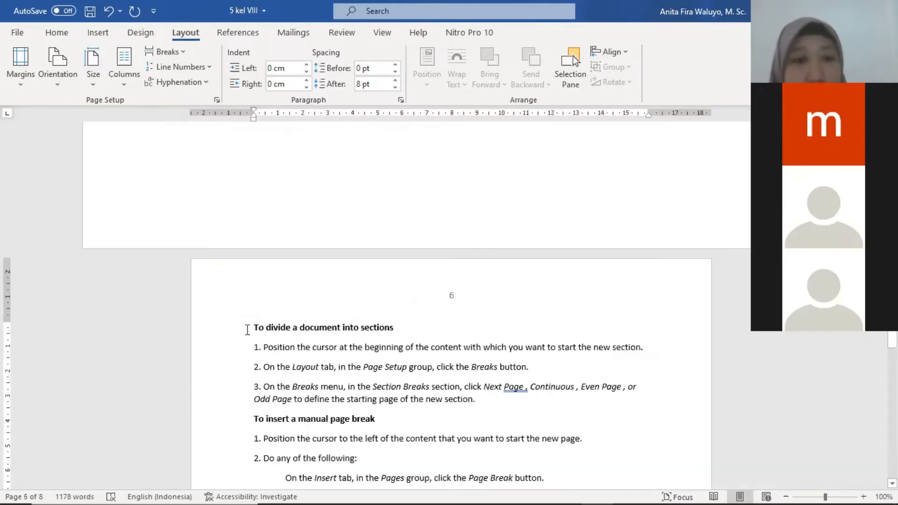
{"action": "left_click", "coordinate": [180, 54]}
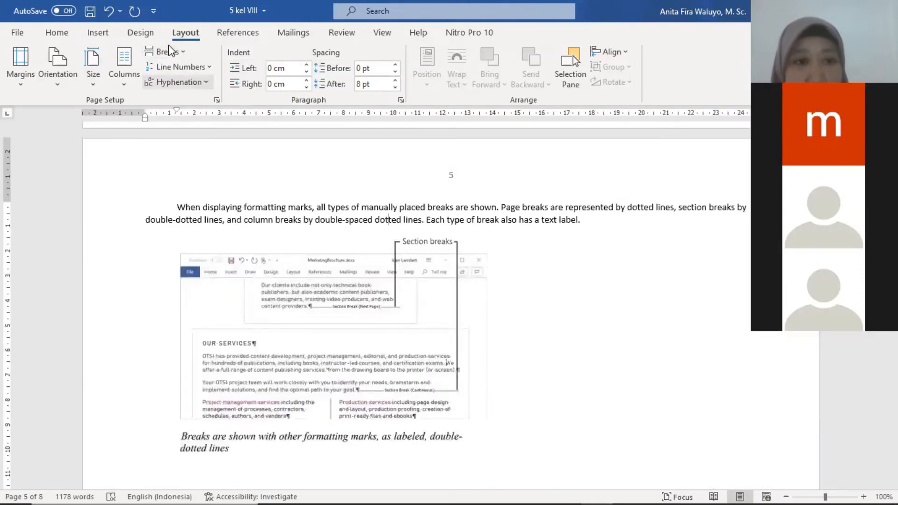
{"action": "scroll", "coordinate": [571, 214], "scroll_direction": "down", "scroll_amount": 10}
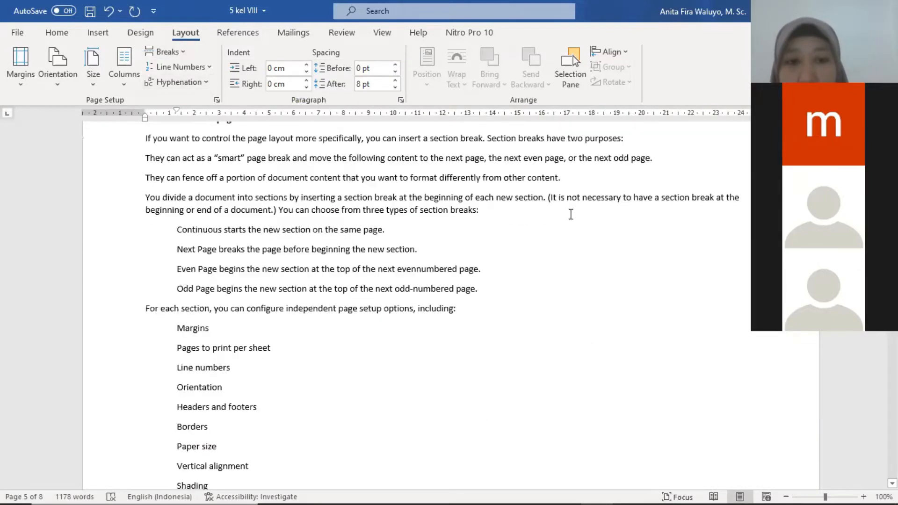
{"action": "scroll", "coordinate": [570, 214], "scroll_direction": "up", "scroll_amount": 10}
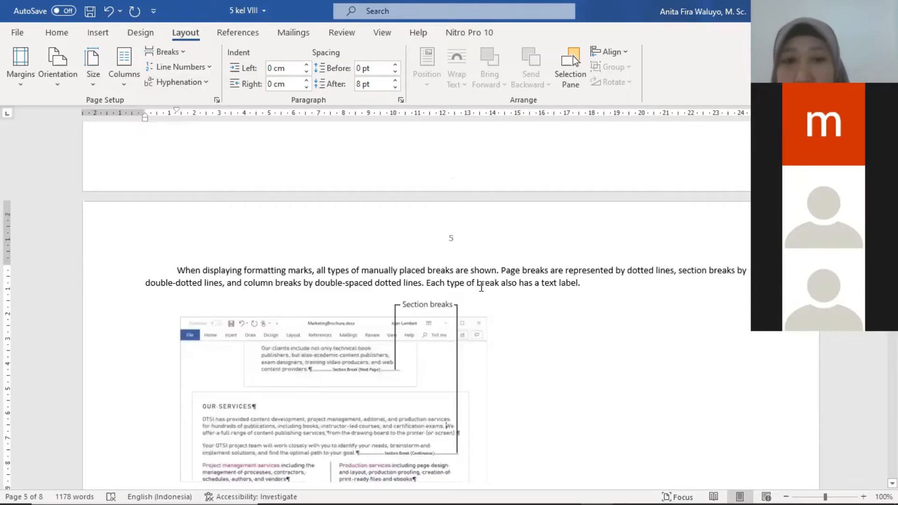
{"action": "scroll", "coordinate": [435, 157], "scroll_direction": "up", "scroll_amount": 10}
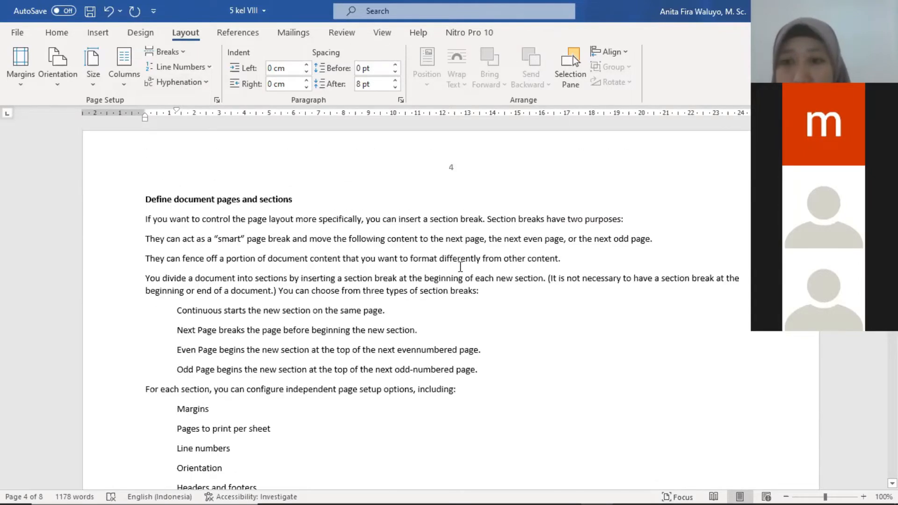
{"action": "scroll", "coordinate": [461, 270], "scroll_direction": "up", "scroll_amount": 2}
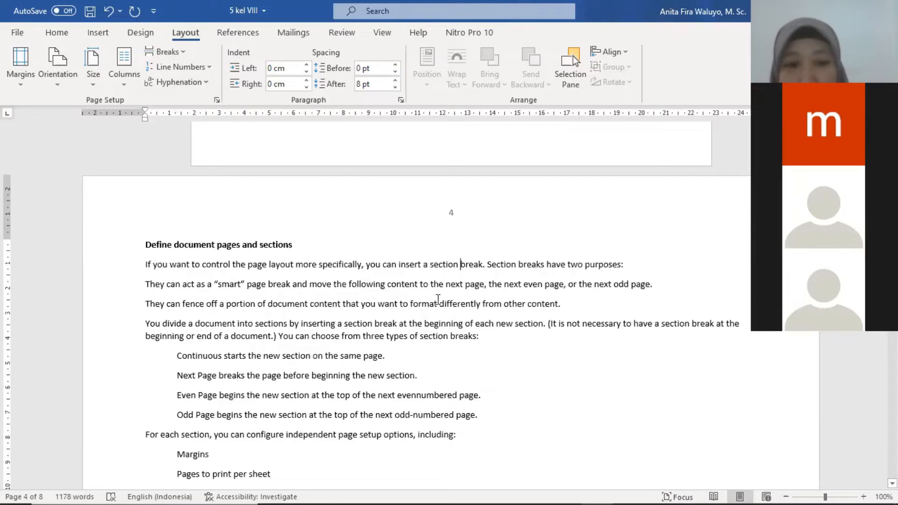
{"action": "scroll", "coordinate": [424, 307], "scroll_direction": "down", "scroll_amount": 15}
{"action": "scroll", "coordinate": [367, 229], "scroll_direction": "down", "scroll_amount": 8}
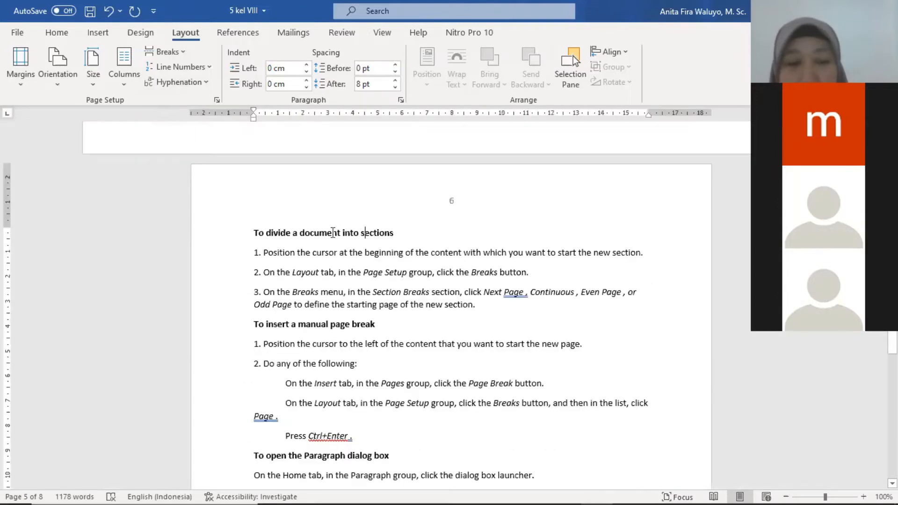
{"action": "scroll", "coordinate": [355, 235], "scroll_direction": "up", "scroll_amount": 4}
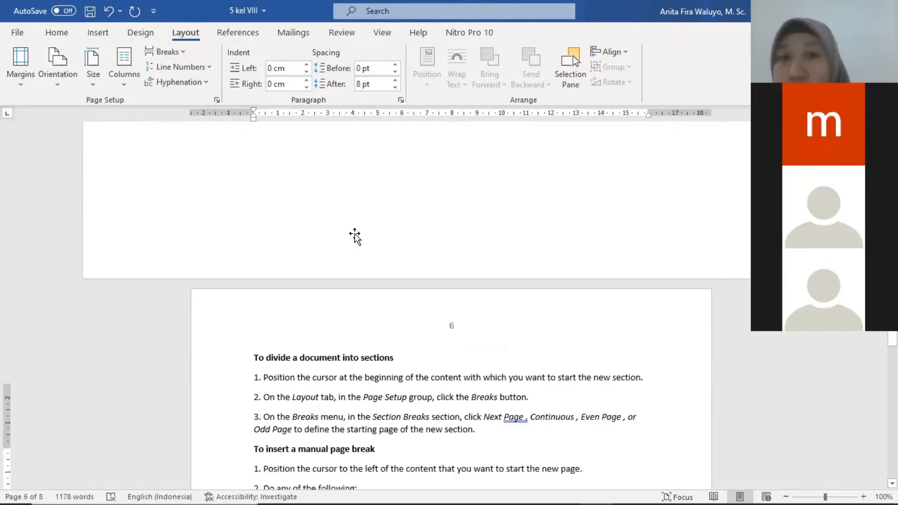
{"action": "scroll", "coordinate": [353, 234], "scroll_direction": "up", "scroll_amount": 12}
{"action": "scroll", "coordinate": [372, 296], "scroll_direction": "down", "scroll_amount": 1}
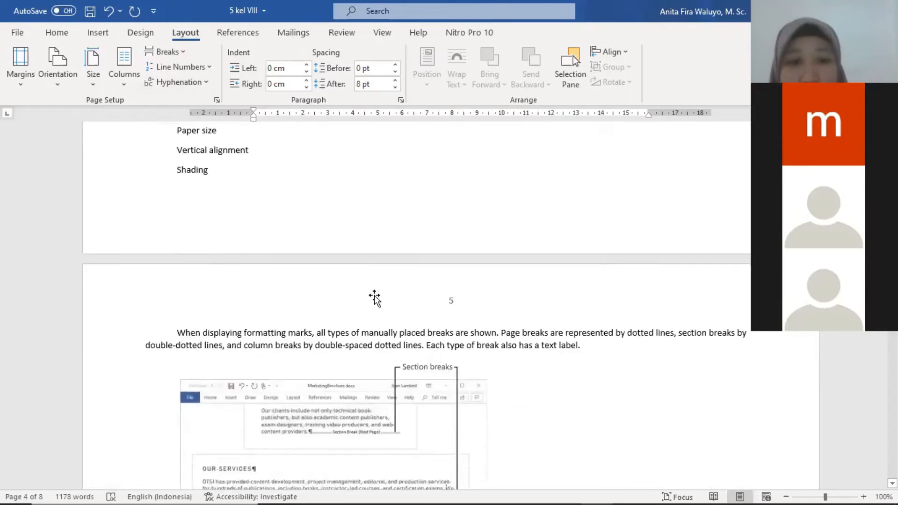
Undo the landscape orientation of the section beginning with "Define document pages and sections" and review the page flow around its figure
{"action": "scroll", "coordinate": [379, 234], "scroll_direction": "down", "scroll_amount": 8}
{"action": "scroll", "coordinate": [385, 170], "scroll_direction": "down", "scroll_amount": 20}
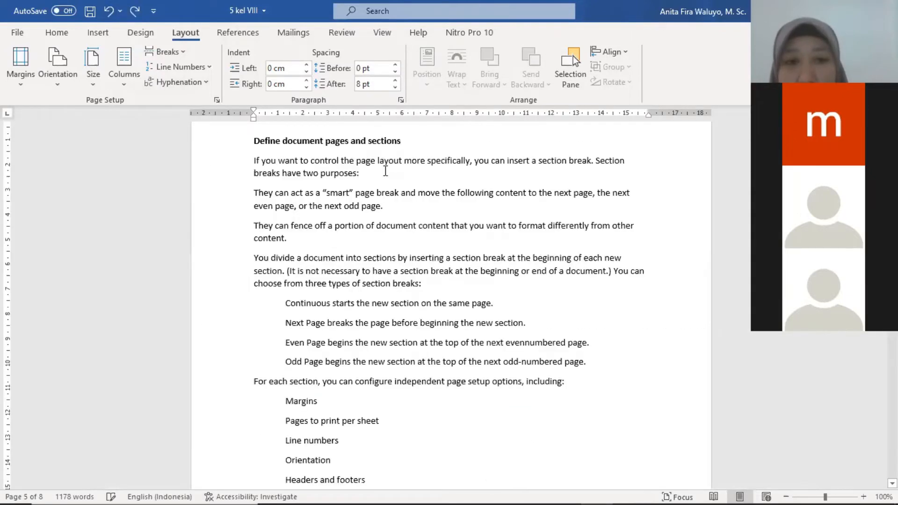
{"action": "scroll", "coordinate": [382, 180], "scroll_direction": "up", "scroll_amount": 9}
{"action": "scroll", "coordinate": [383, 183], "scroll_direction": "down", "scroll_amount": 15}
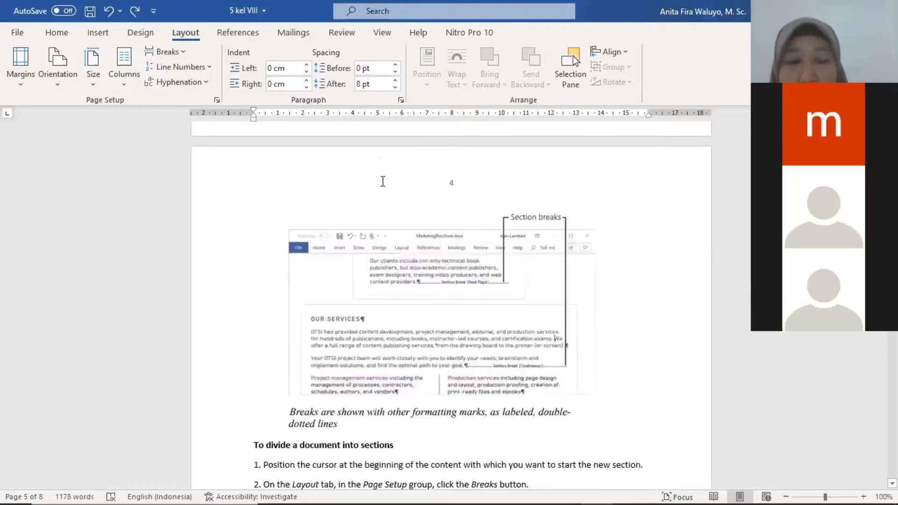
{"action": "scroll", "coordinate": [414, 219], "scroll_direction": "down", "scroll_amount": 2}
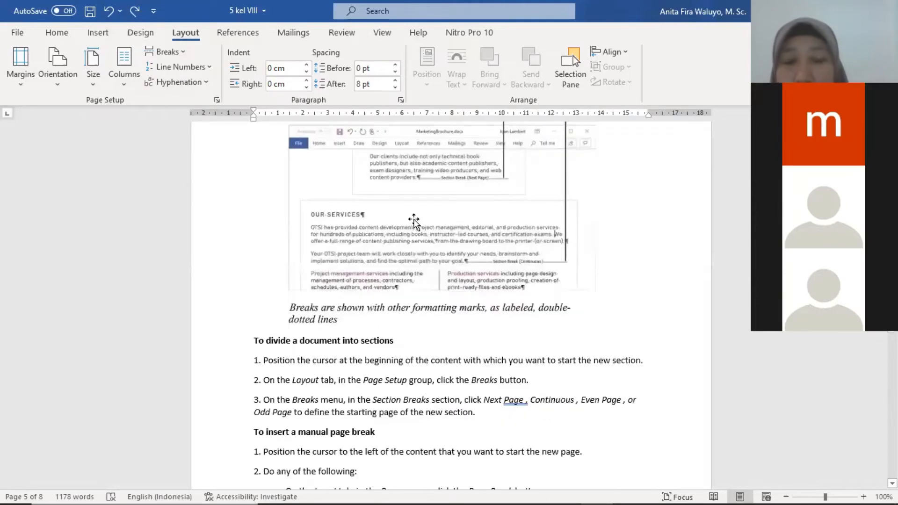
{"action": "left_click", "coordinate": [407, 187]}
{"action": "scroll", "coordinate": [402, 191], "scroll_direction": "up", "scroll_amount": 5}
{"action": "scroll", "coordinate": [398, 192], "scroll_direction": "down", "scroll_amount": 9}
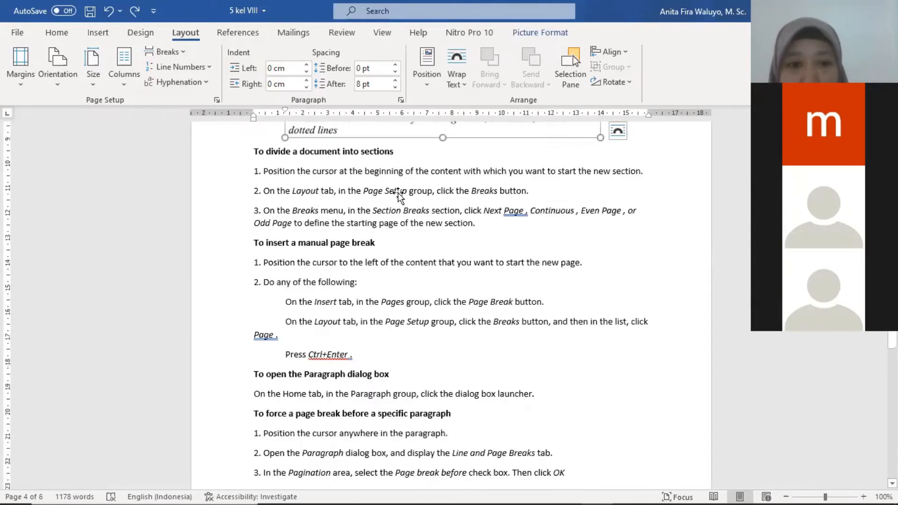
{"action": "scroll", "coordinate": [294, 306], "scroll_direction": "up", "scroll_amount": 2}
{"action": "scroll", "coordinate": [294, 306], "scroll_direction": "down", "scroll_amount": 5}
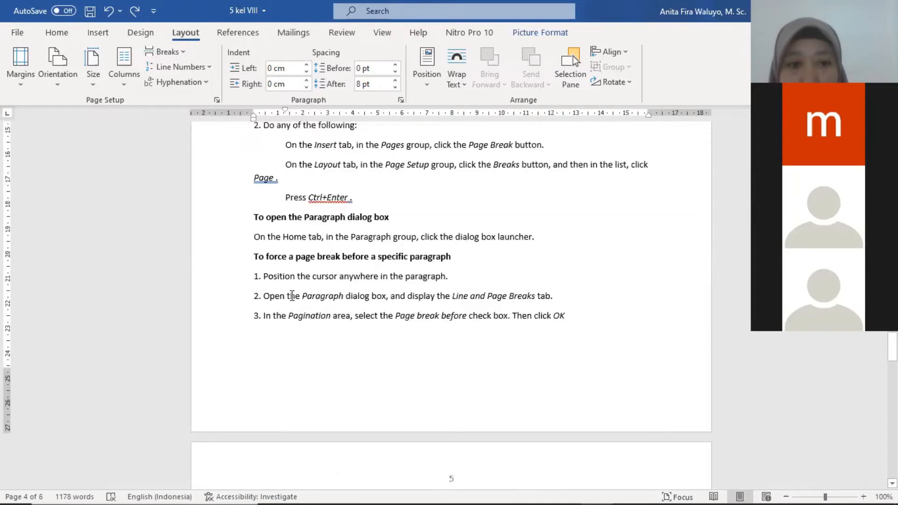
{"action": "scroll", "coordinate": [286, 286], "scroll_direction": "down", "scroll_amount": 6}
{"action": "scroll", "coordinate": [286, 281], "scroll_direction": "up", "scroll_amount": 6}
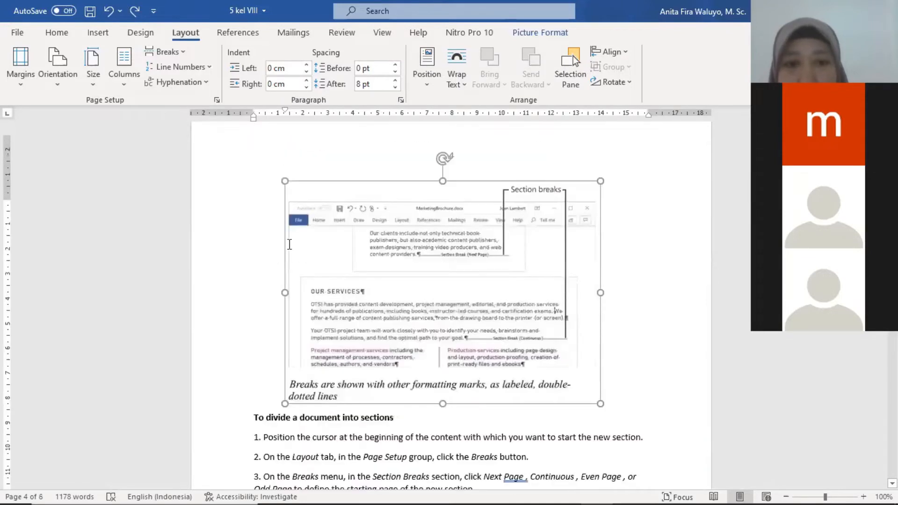
{"action": "scroll", "coordinate": [286, 236], "scroll_direction": "up", "scroll_amount": 10}
{"action": "scroll", "coordinate": [280, 236], "scroll_direction": "up", "scroll_amount": 4}
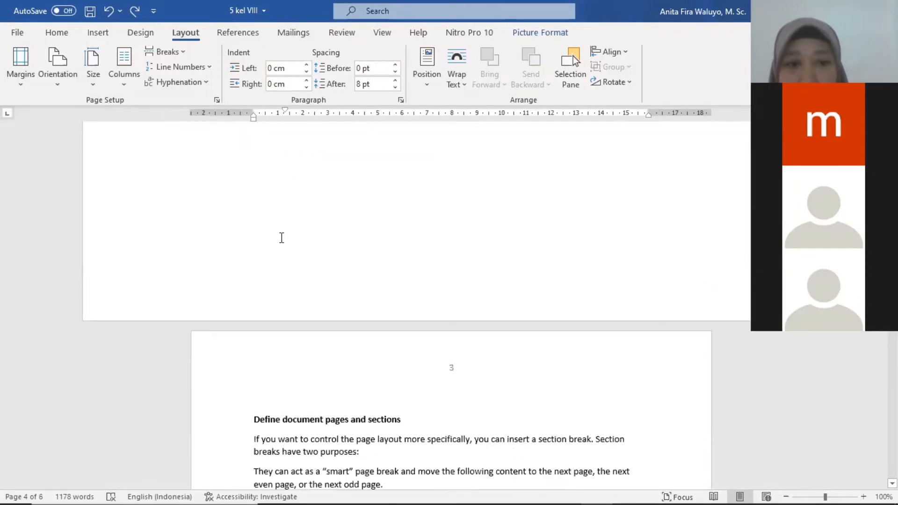
{"action": "scroll", "coordinate": [257, 202], "scroll_direction": "down", "scroll_amount": 4}
Examine the page orientation and apply-to scope in Page Setup from just above the heading "Define document pages and sections"
{"action": "left_click", "coordinate": [256, 218]}
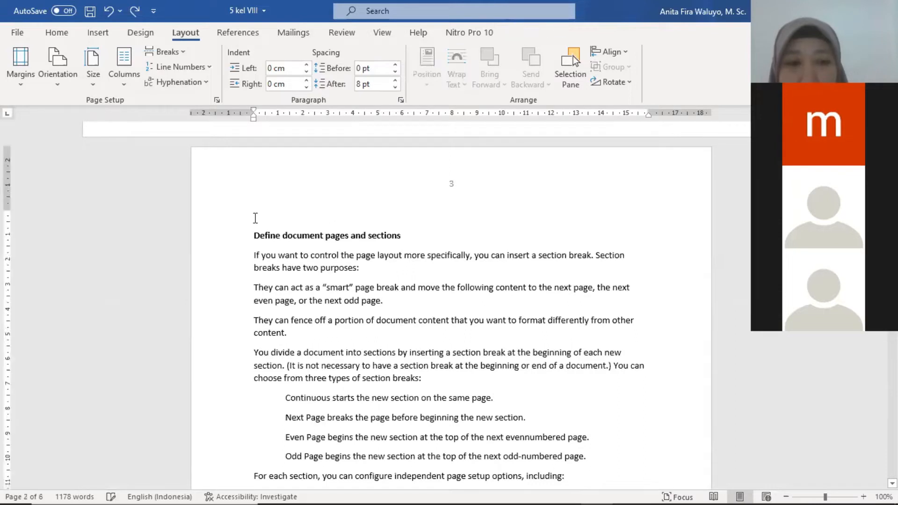
{"action": "left_click", "coordinate": [217, 100]}
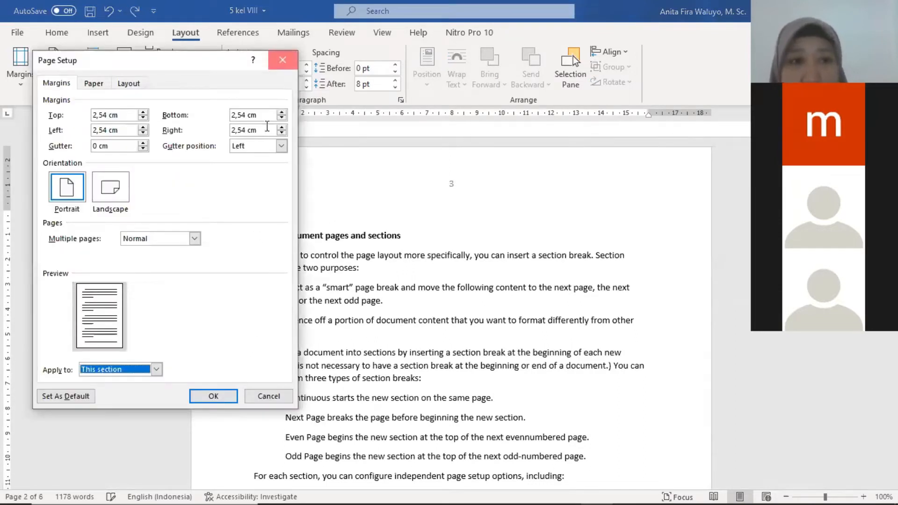
{"action": "left_click", "coordinate": [283, 61]}
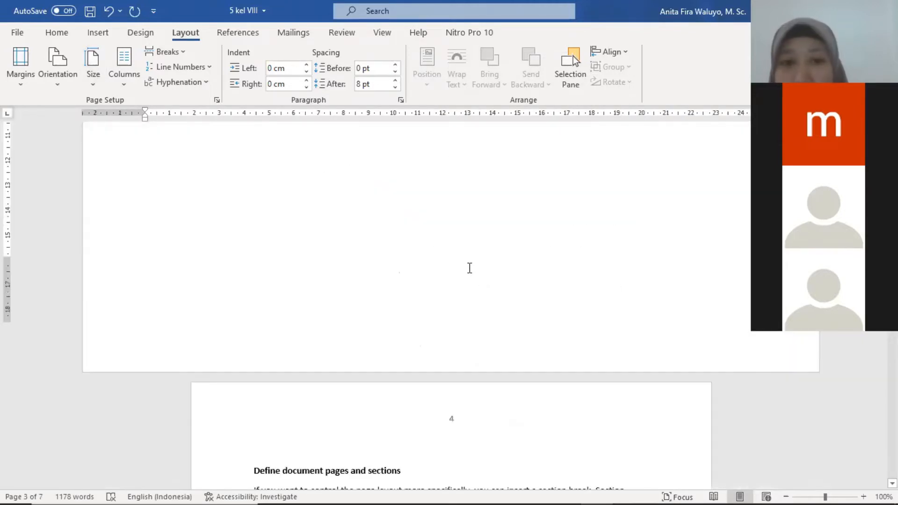
Examine the page flow from the landscape pages through the portrait pages starting with "Define document pages and sections"
{"action": "scroll", "coordinate": [461, 280], "scroll_direction": "down", "scroll_amount": 10}
{"action": "scroll", "coordinate": [453, 272], "scroll_direction": "down", "scroll_amount": 8}
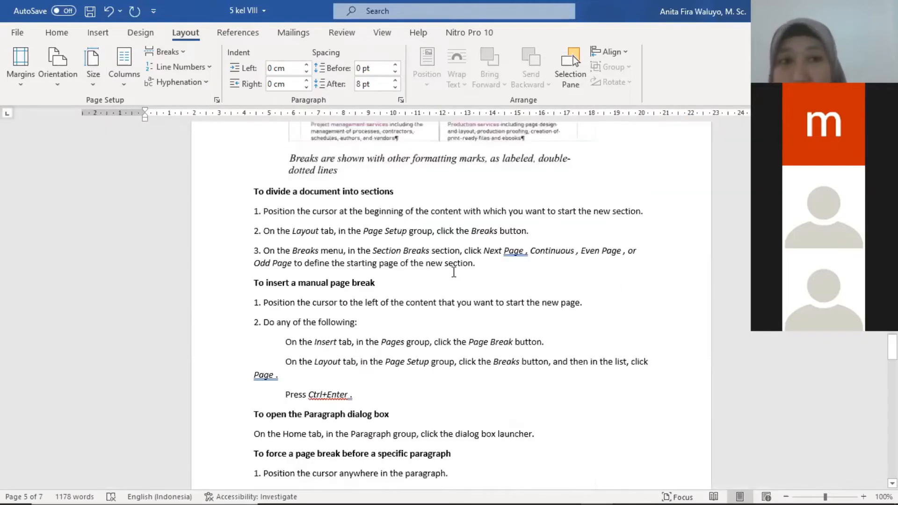
{"action": "scroll", "coordinate": [452, 304], "scroll_direction": "down", "scroll_amount": 8}
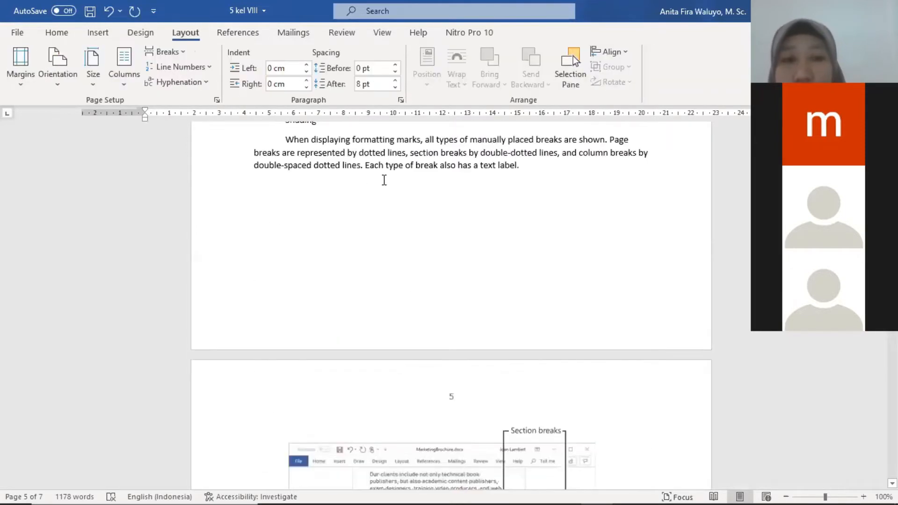
{"action": "scroll", "coordinate": [382, 178], "scroll_direction": "up", "scroll_amount": 10}
{"action": "scroll", "coordinate": [371, 166], "scroll_direction": "up", "scroll_amount": 10}
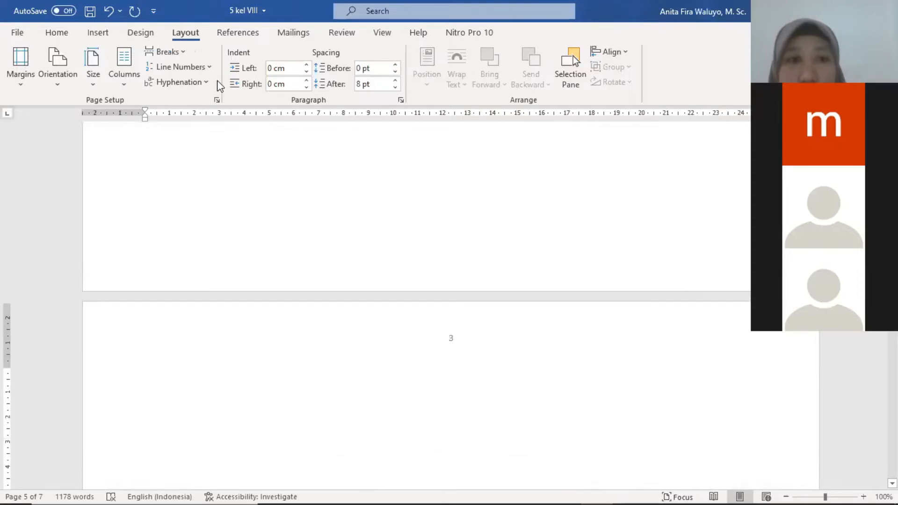
Undo the section break and landscape orientation changes from "To insert a manual column break" onward and check the restored pages
{"action": "left_click", "coordinate": [108, 10]}
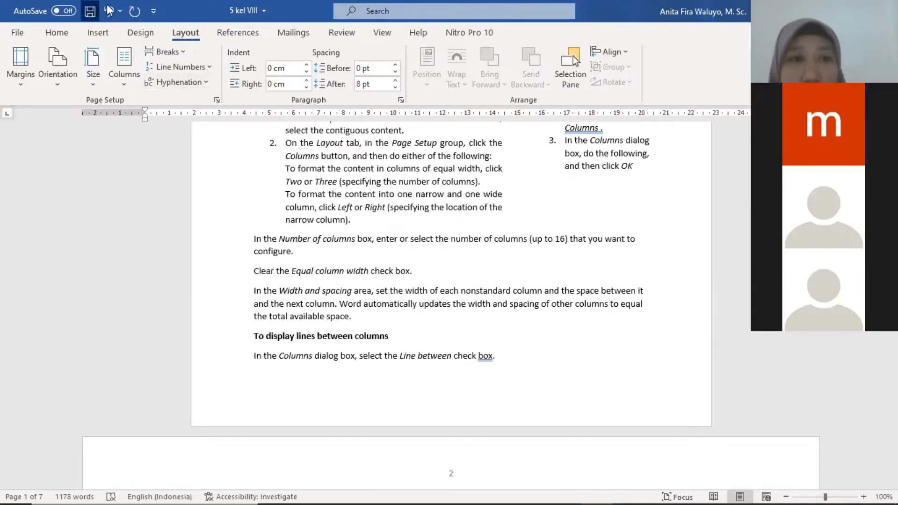
{"action": "left_click", "coordinate": [108, 10]}
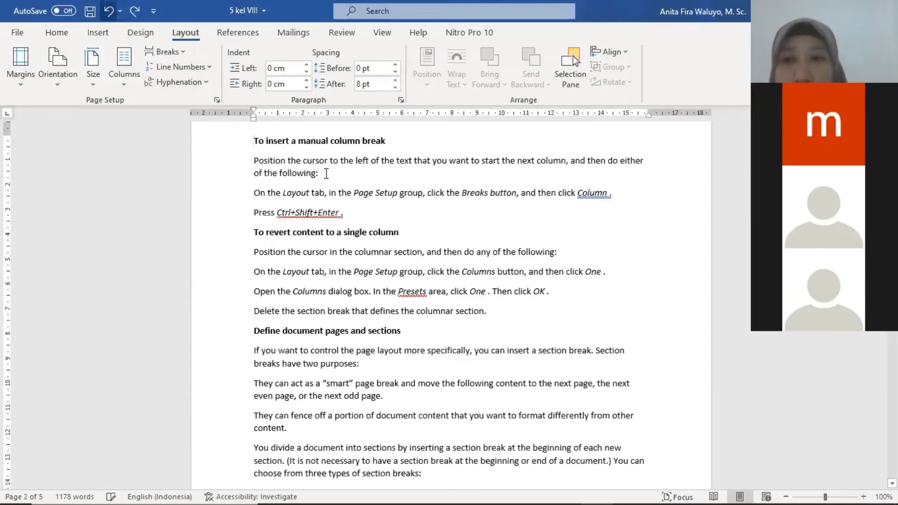
{"action": "scroll", "coordinate": [353, 159], "scroll_direction": "up", "scroll_amount": 10}
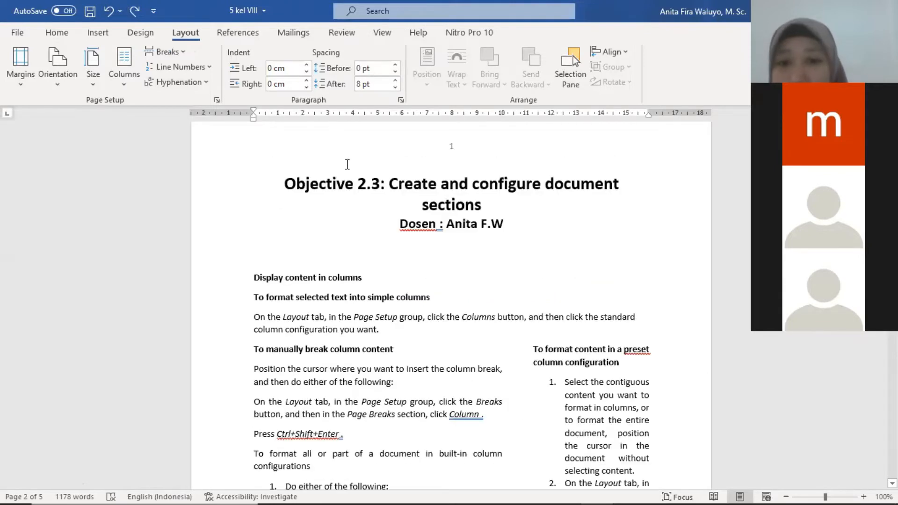
{"action": "scroll", "coordinate": [347, 164], "scroll_direction": "down", "scroll_amount": 10}
{"action": "scroll", "coordinate": [330, 175], "scroll_direction": "down", "scroll_amount": 8}
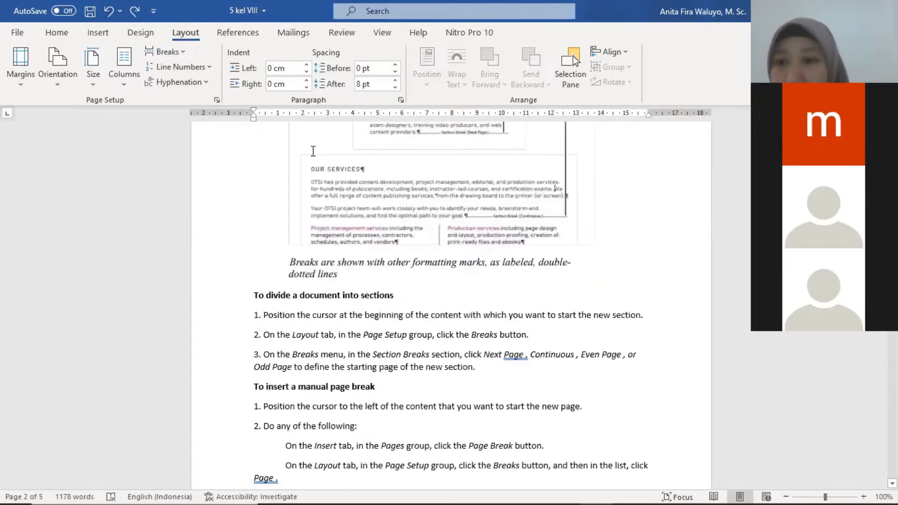
Undo further back through the earlier edits to remove the page numbers from the page headers
{"action": "scroll", "coordinate": [313, 151], "scroll_direction": "up", "scroll_amount": 1}
{"action": "left_click", "coordinate": [108, 14]}
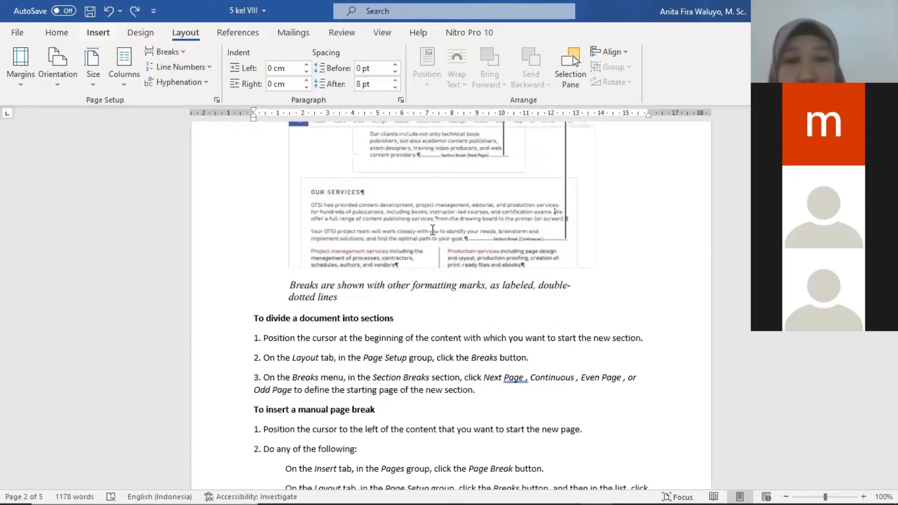
{"action": "scroll", "coordinate": [457, 240], "scroll_direction": "up", "scroll_amount": 10}
{"action": "scroll", "coordinate": [287, 125], "scroll_direction": "up", "scroll_amount": 9}
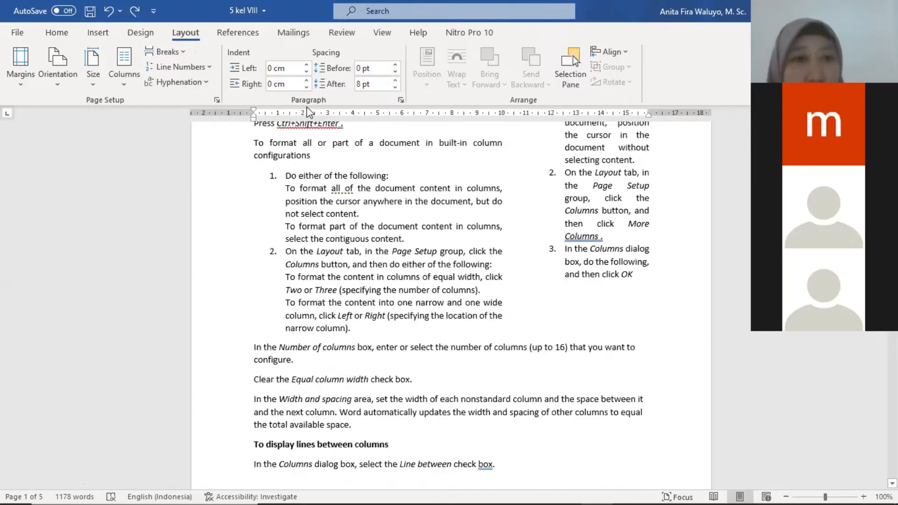
{"action": "left_click", "coordinate": [108, 14]}
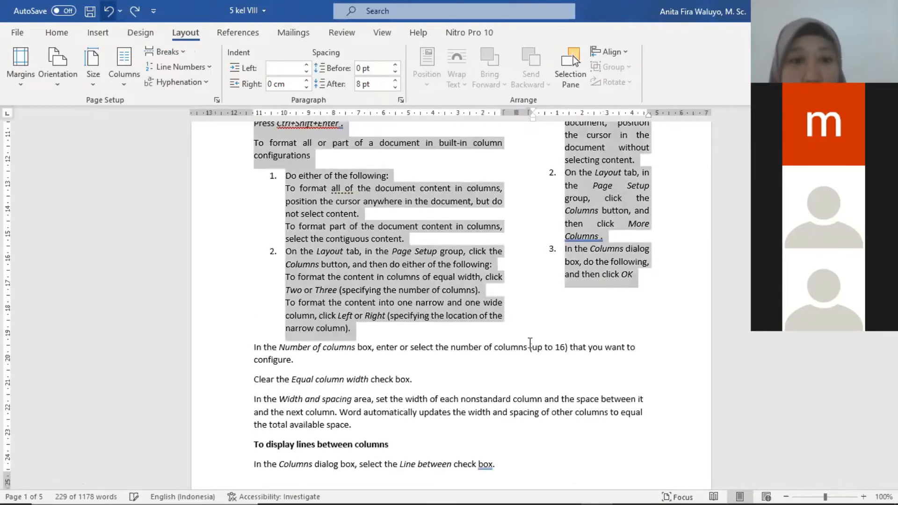
{"action": "key", "text": "ctrl+z"}
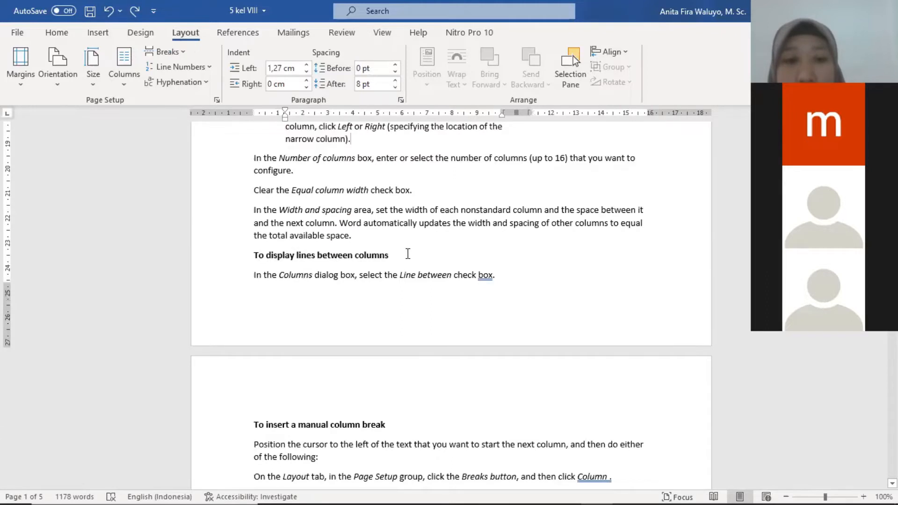
Insert a Continuous section break just before the heading "To insert a manual column break"
{"action": "scroll", "coordinate": [256, 168], "scroll_direction": "down", "scroll_amount": 9}
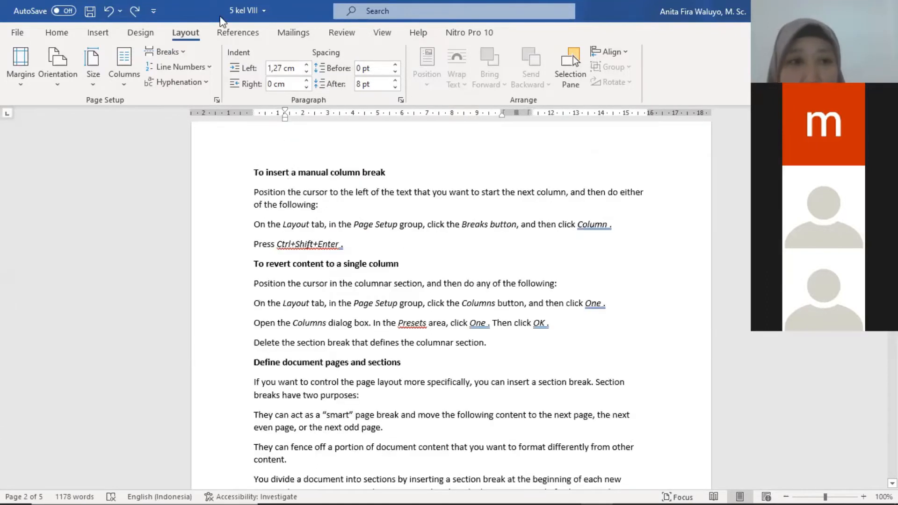
{"action": "left_click", "coordinate": [253, 173]}
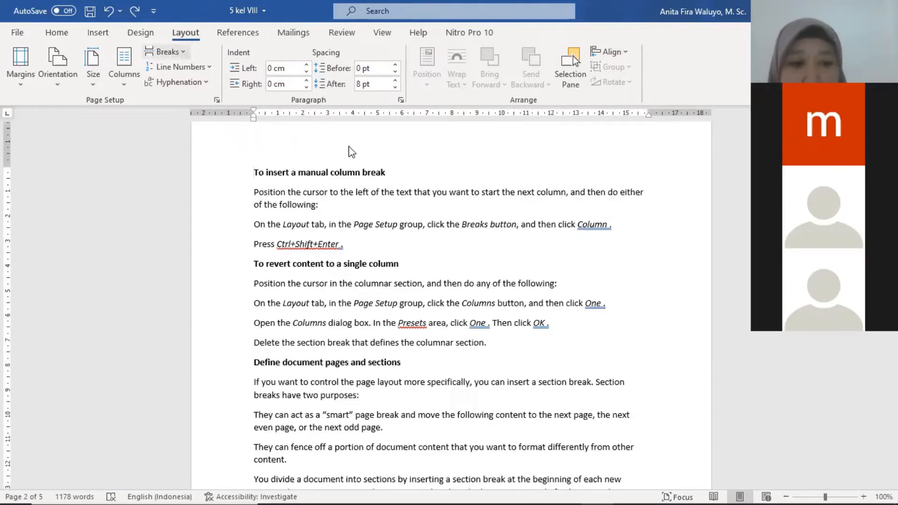
{"action": "left_click", "coordinate": [164, 51]}
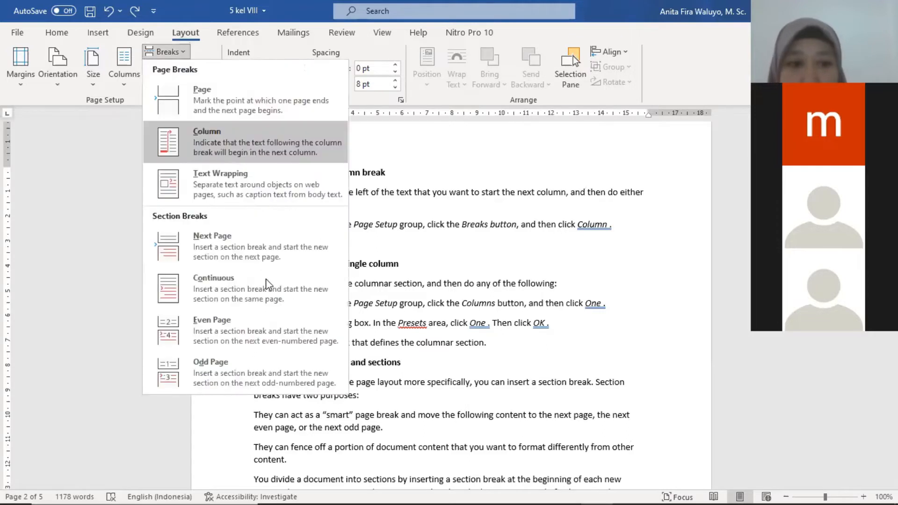
{"action": "left_click", "coordinate": [267, 278]}
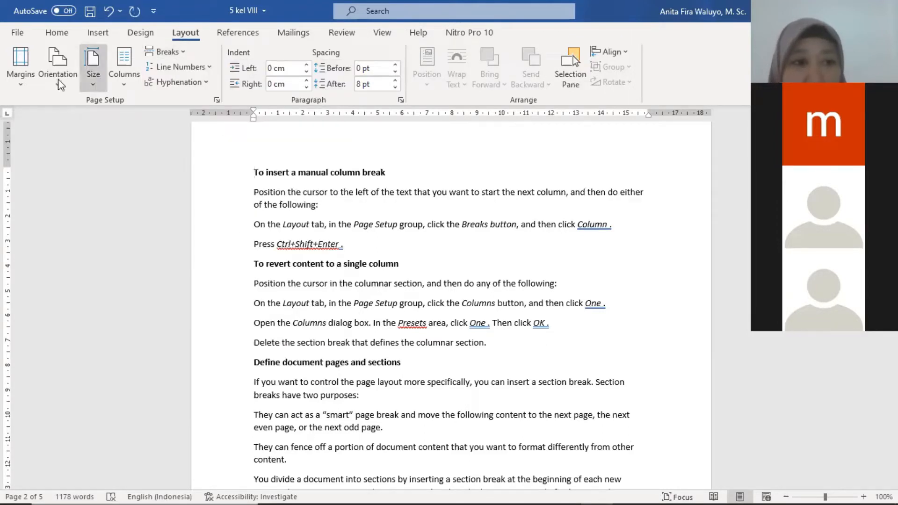
Try Landscape orientation on the section starting at "To insert a manual column break", check the surrounding pages, and undo the orientation change
{"action": "left_click", "coordinate": [71, 138]}
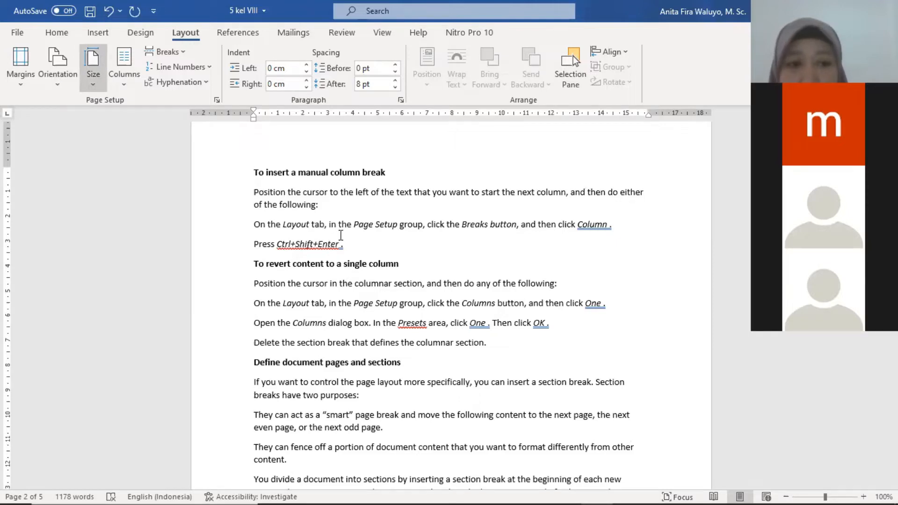
{"action": "scroll", "coordinate": [332, 255], "scroll_direction": "down", "scroll_amount": 10}
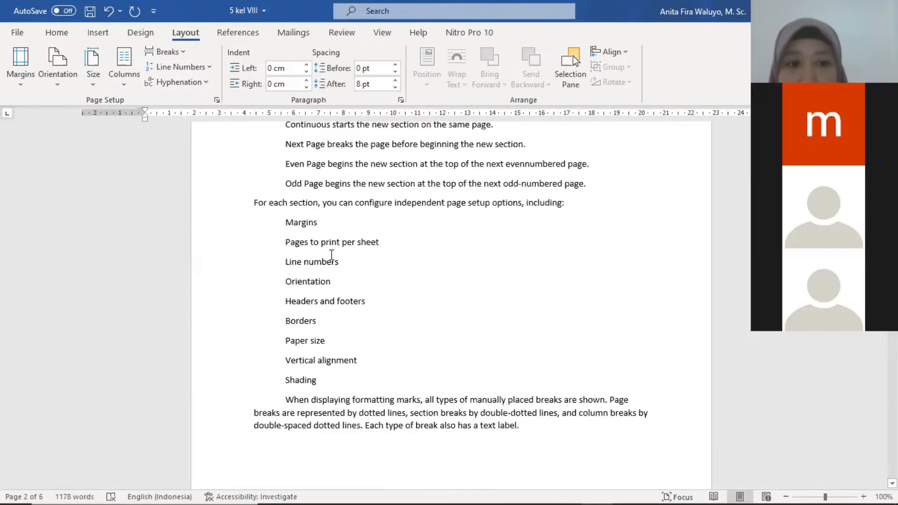
{"action": "scroll", "coordinate": [330, 255], "scroll_direction": "down", "scroll_amount": 5}
{"action": "scroll", "coordinate": [321, 224], "scroll_direction": "up", "scroll_amount": 4}
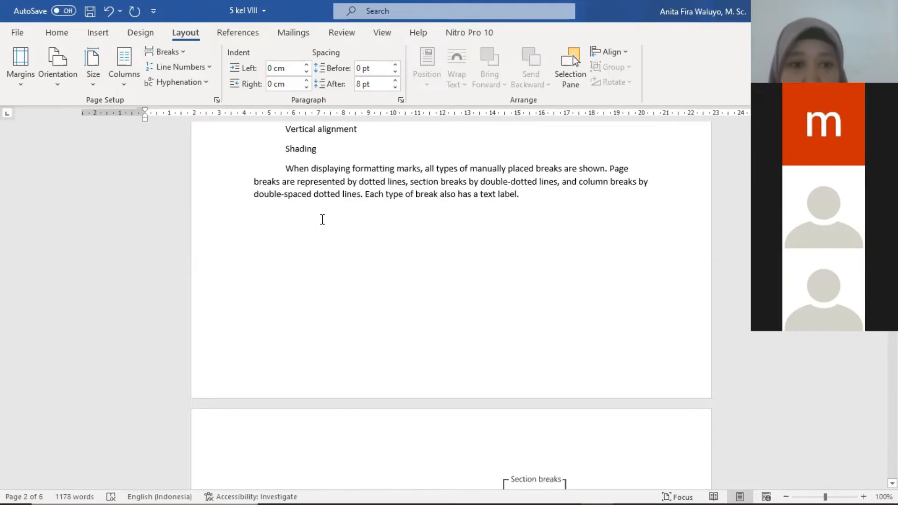
{"action": "scroll", "coordinate": [322, 219], "scroll_direction": "up", "scroll_amount": 5}
{"action": "scroll", "coordinate": [321, 217], "scroll_direction": "up", "scroll_amount": 8}
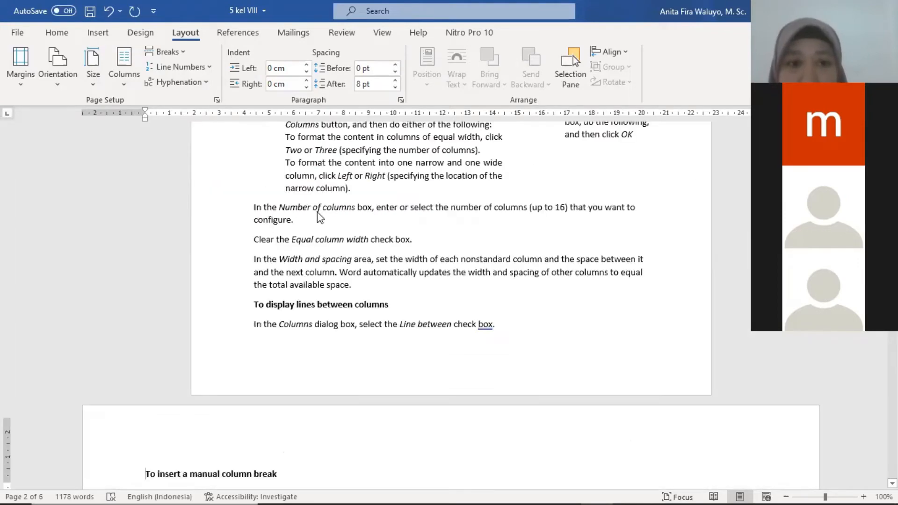
{"action": "scroll", "coordinate": [320, 217], "scroll_direction": "down", "scroll_amount": 4}
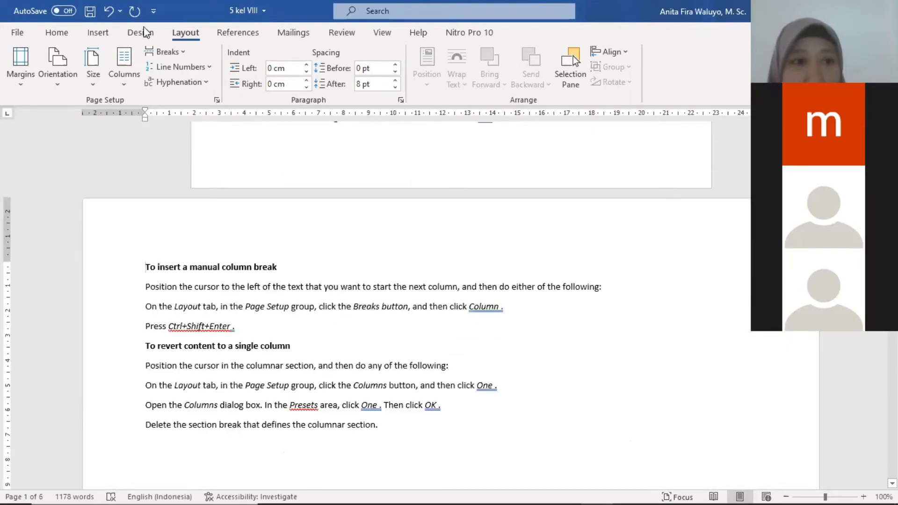
{"action": "left_click", "coordinate": [108, 10]}
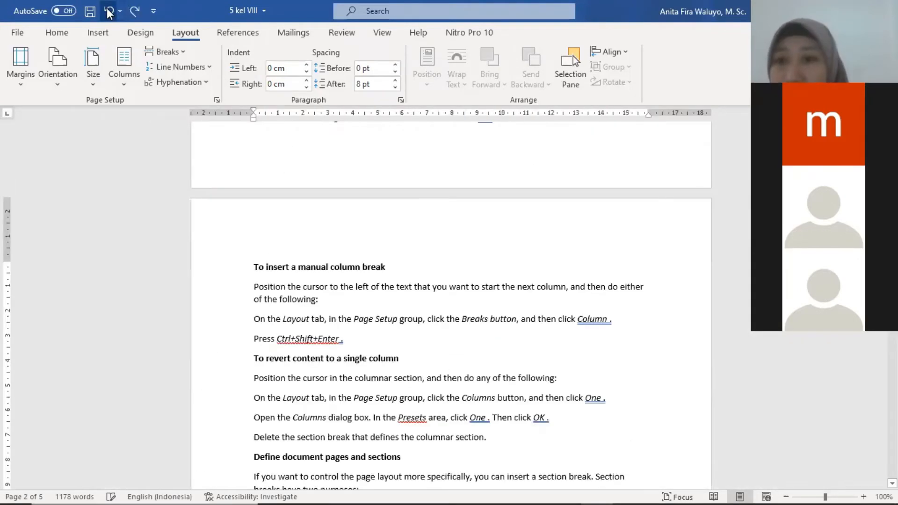
Insert an Even Page section break before "To insert a manual column break" and check the layout of the page below it
{"action": "left_click", "coordinate": [186, 49]}
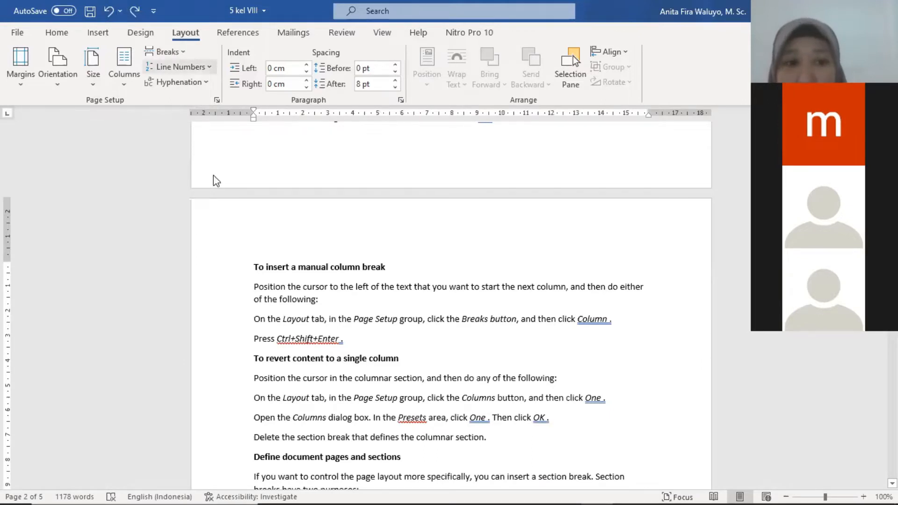
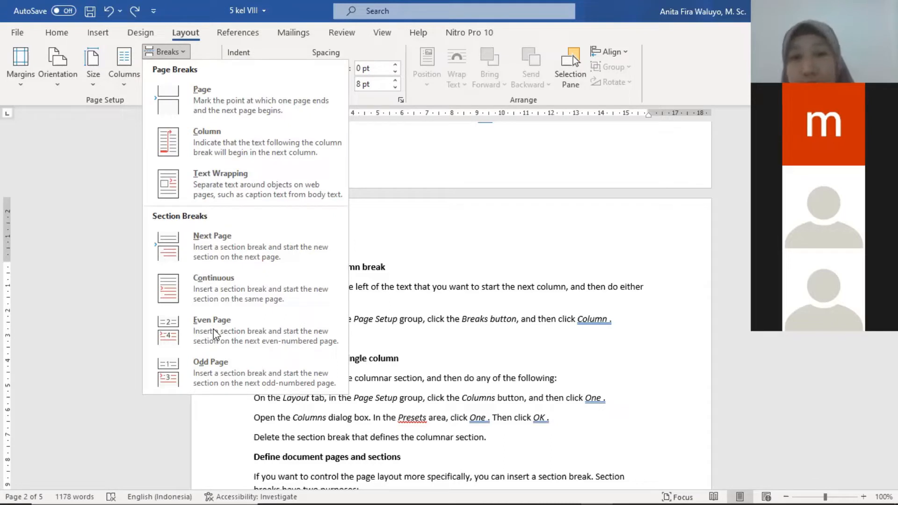
{"action": "left_click", "coordinate": [452, 262]}
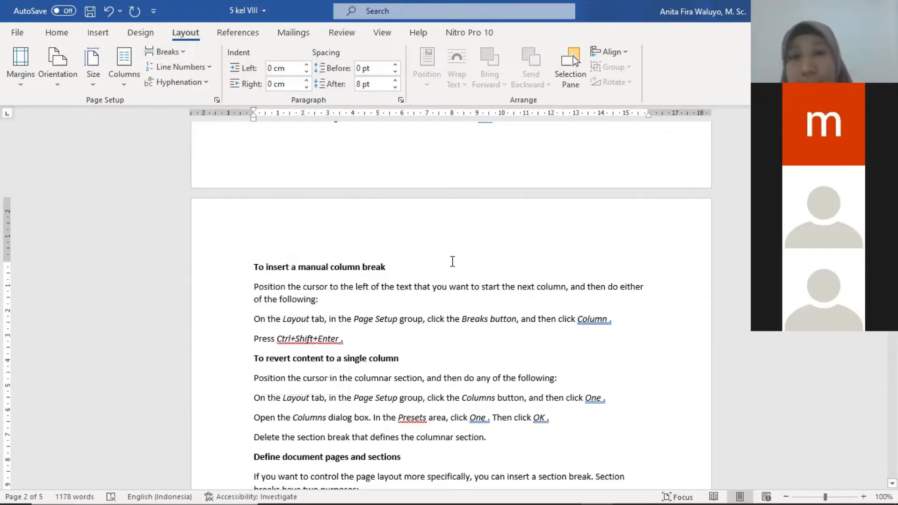
{"action": "scroll", "coordinate": [452, 260], "scroll_direction": "down", "scroll_amount": 10}
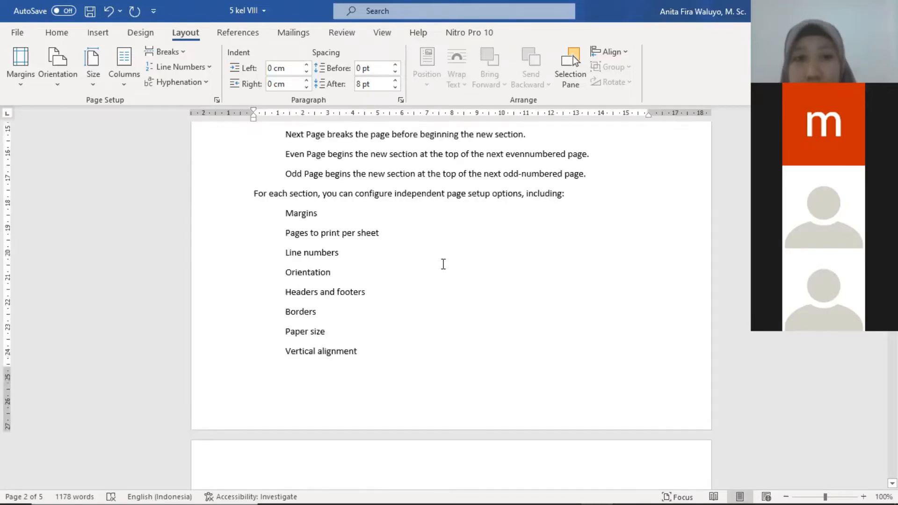
{"action": "scroll", "coordinate": [424, 264], "scroll_direction": "up", "scroll_amount": 10}
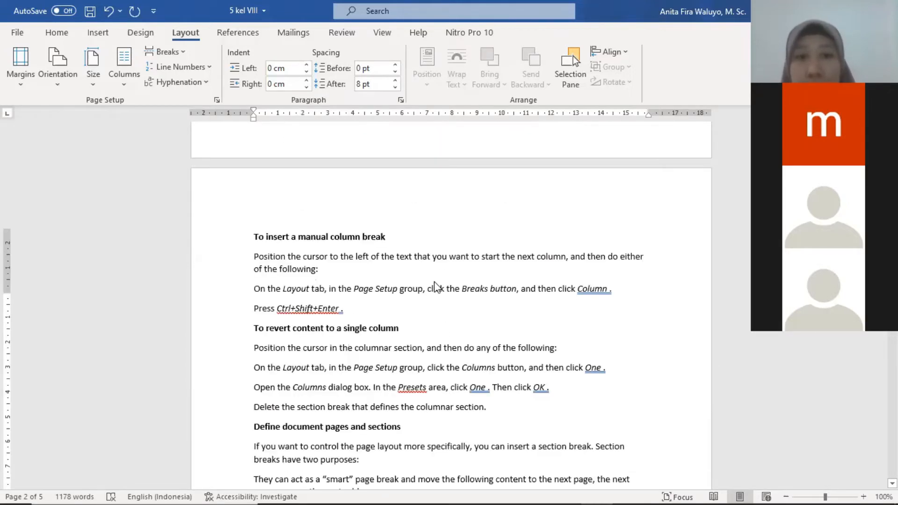
Add a centred page number to the page header and return to the start of "To insert a manual column break"
{"action": "double_click", "coordinate": [337, 216]}
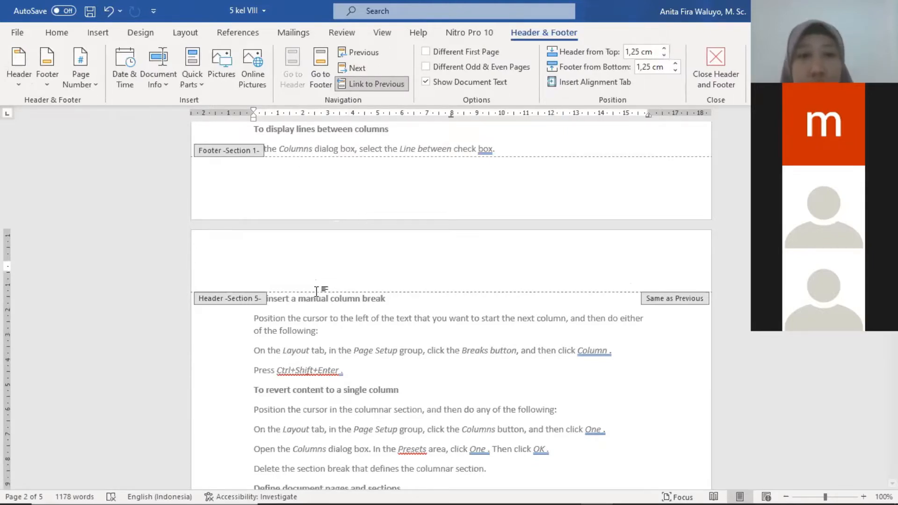
{"action": "double_click", "coordinate": [251, 298]}
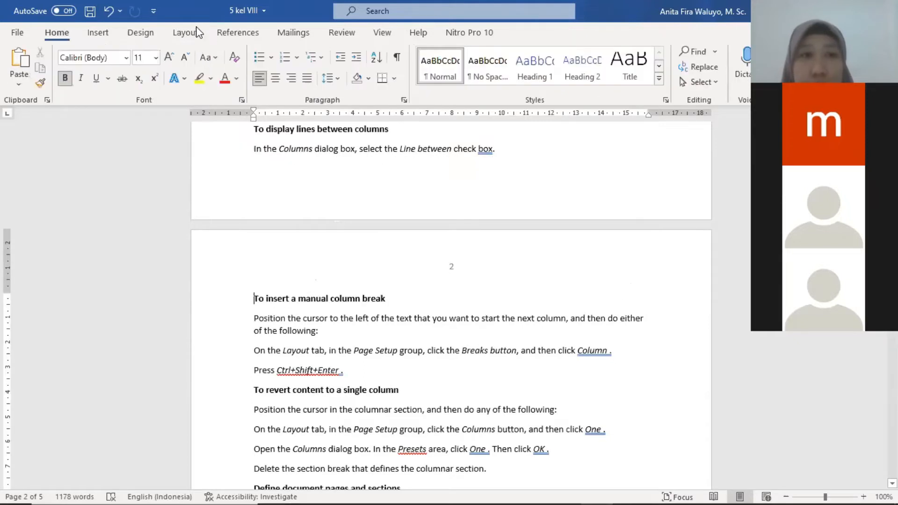
Insert an Even Page section break before "To insert a manual column break" and set the page orientation to Landscape
{"action": "left_click", "coordinate": [194, 32]}
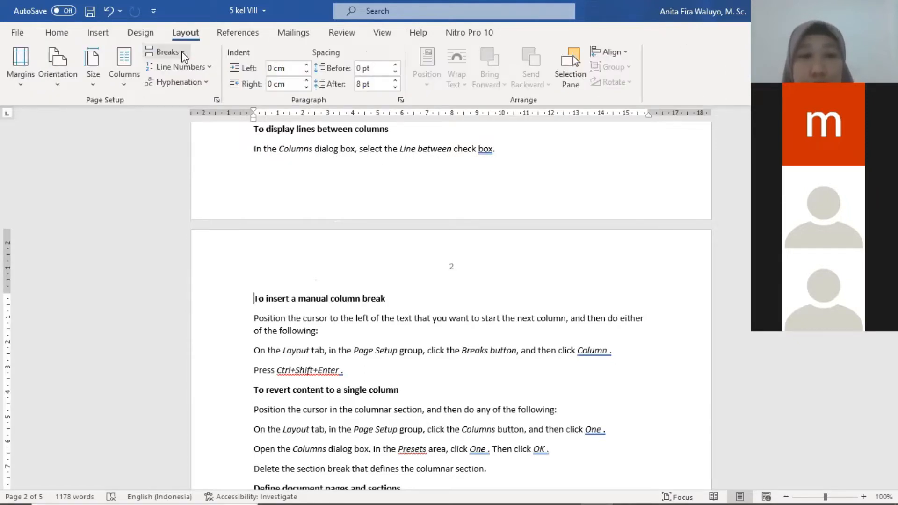
{"action": "left_click", "coordinate": [167, 51]}
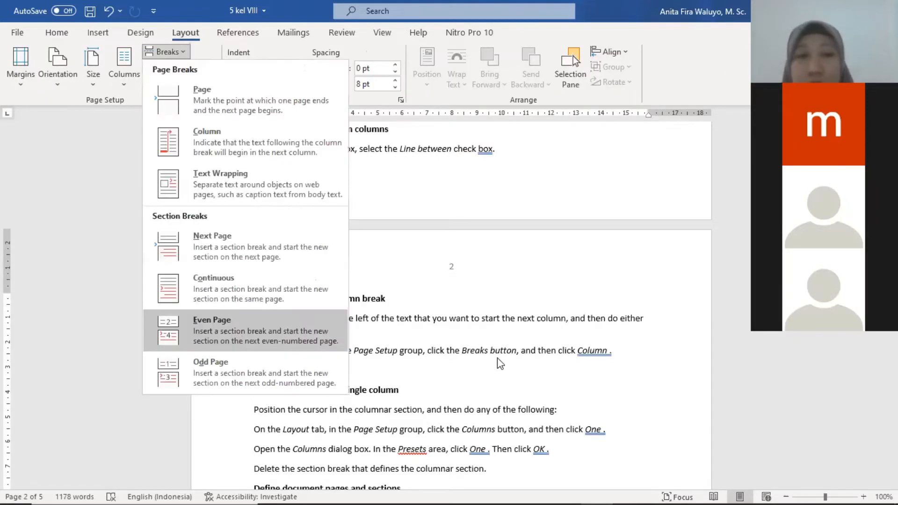
{"action": "left_click", "coordinate": [186, 54]}
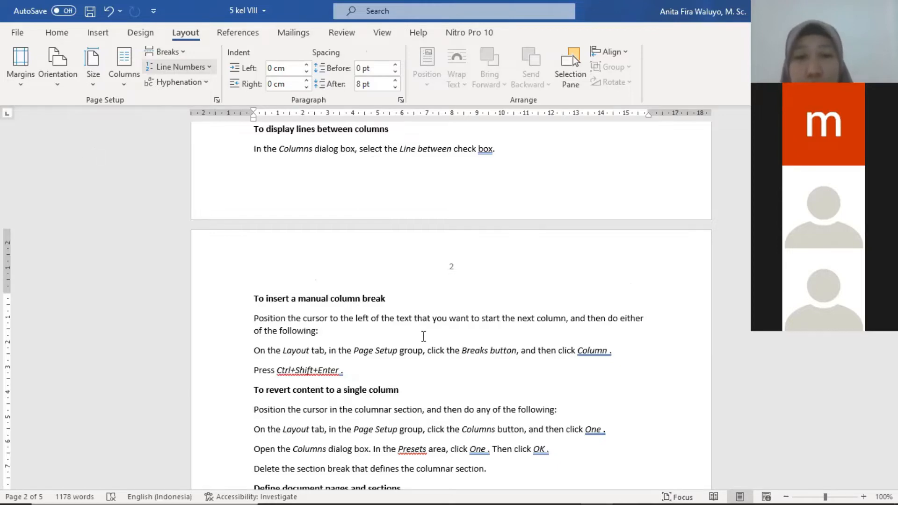
{"action": "key", "text": "ctrl+z"}
Check the numbered pages around the landscape section starting at "To insert a manual column break", and undo the landscape layout
{"action": "scroll", "coordinate": [417, 337], "scroll_direction": "down", "scroll_amount": 10}
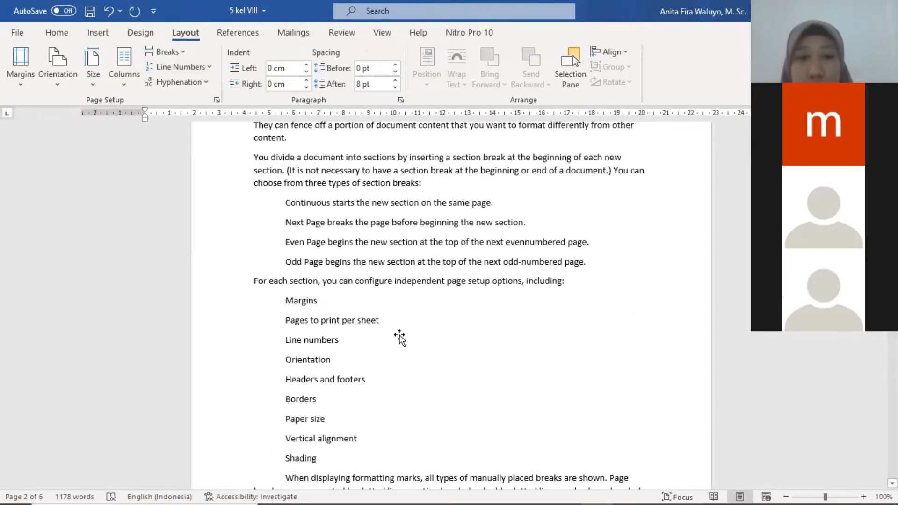
{"action": "scroll", "coordinate": [394, 321], "scroll_direction": "down", "scroll_amount": 6}
{"action": "scroll", "coordinate": [391, 315], "scroll_direction": "up", "scroll_amount": 16}
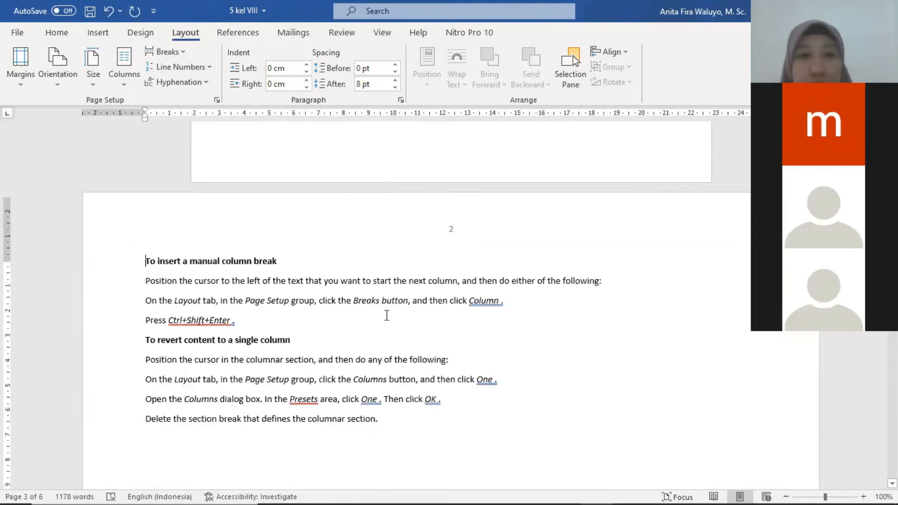
{"action": "scroll", "coordinate": [385, 315], "scroll_direction": "up", "scroll_amount": 15}
{"action": "scroll", "coordinate": [554, 291], "scroll_direction": "down", "scroll_amount": 5}
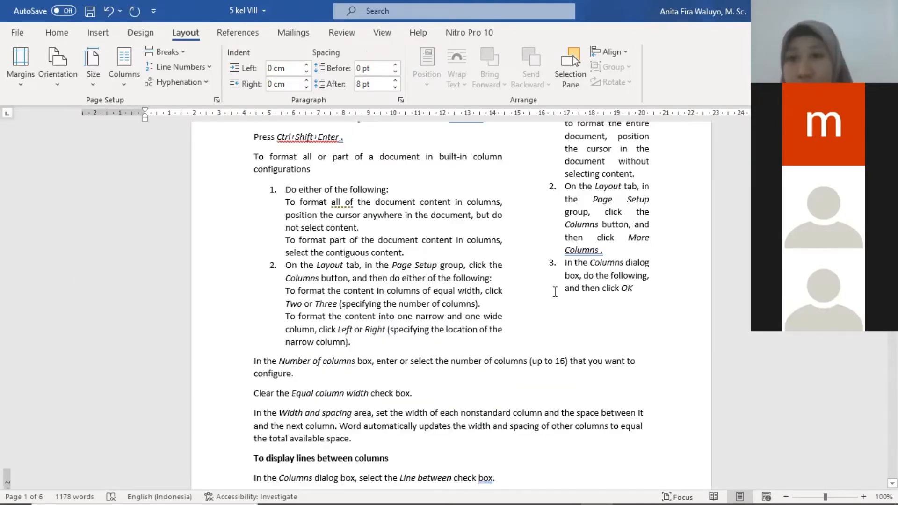
{"action": "scroll", "coordinate": [543, 280], "scroll_direction": "down", "scroll_amount": 7}
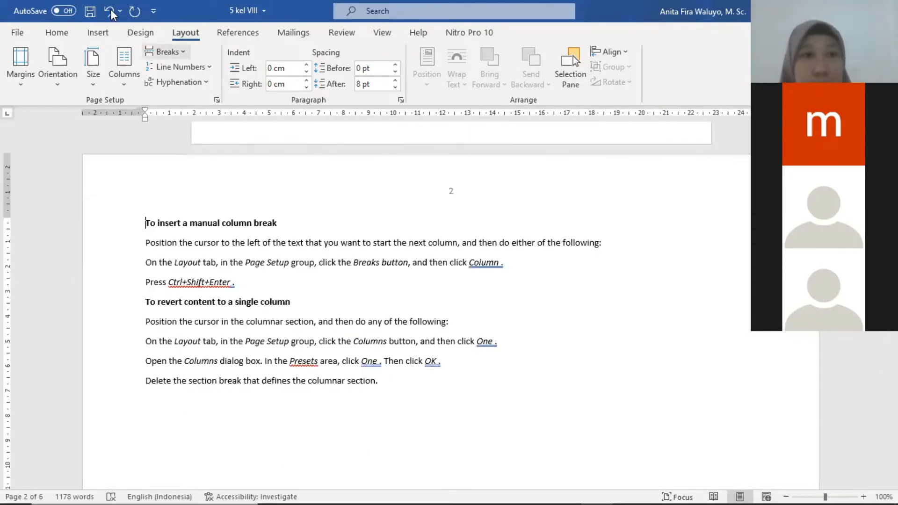
{"action": "left_click", "coordinate": [109, 10]}
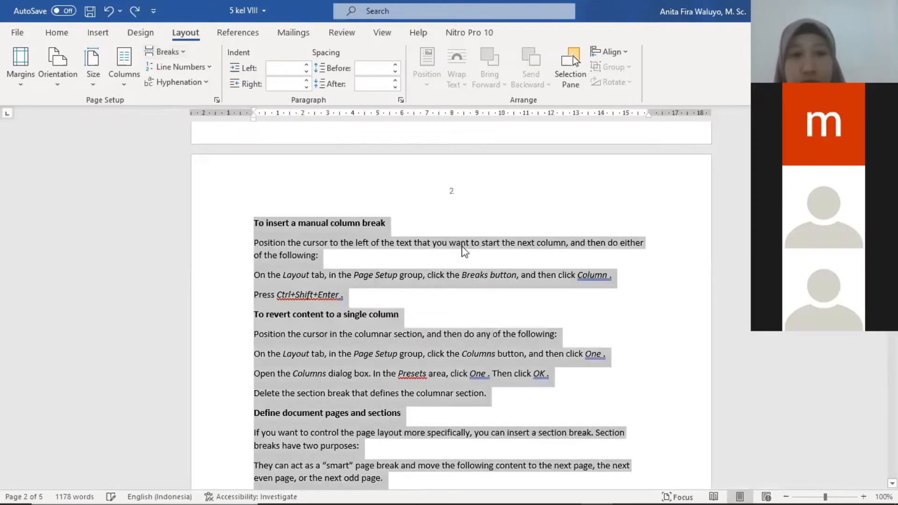
Insert a section break before the title "Objective 2.3: Create and configure document sections" so it starts on page 2, and check the pages
{"action": "scroll", "coordinate": [409, 209], "scroll_direction": "up", "scroll_amount": 5}
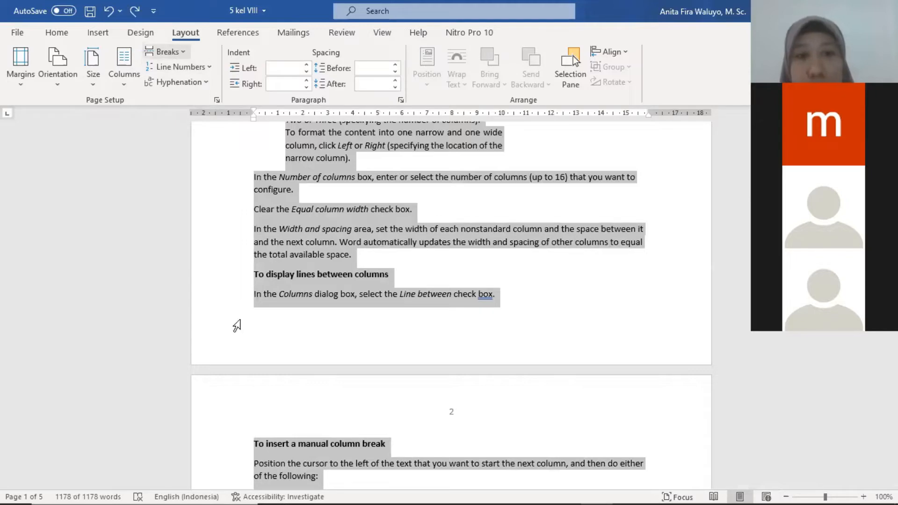
{"action": "key", "text": "ctrl+y"}
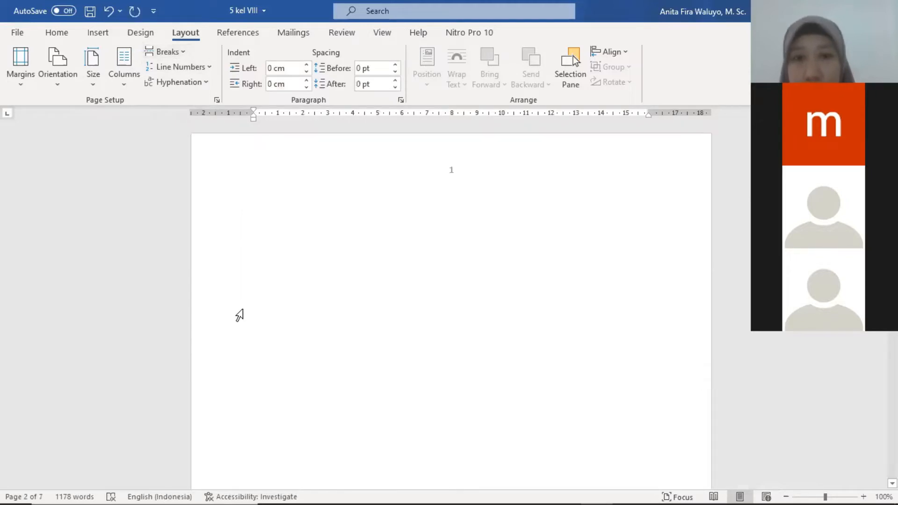
{"action": "scroll", "coordinate": [240, 307], "scroll_direction": "down", "scroll_amount": 5}
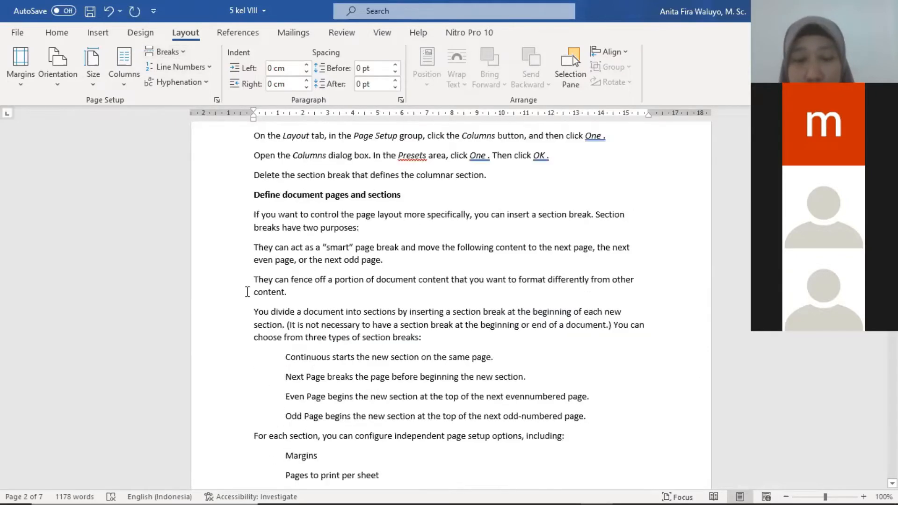
{"action": "scroll", "coordinate": [248, 290], "scroll_direction": "down", "scroll_amount": 5}
{"action": "scroll", "coordinate": [248, 287], "scroll_direction": "down", "scroll_amount": 10}
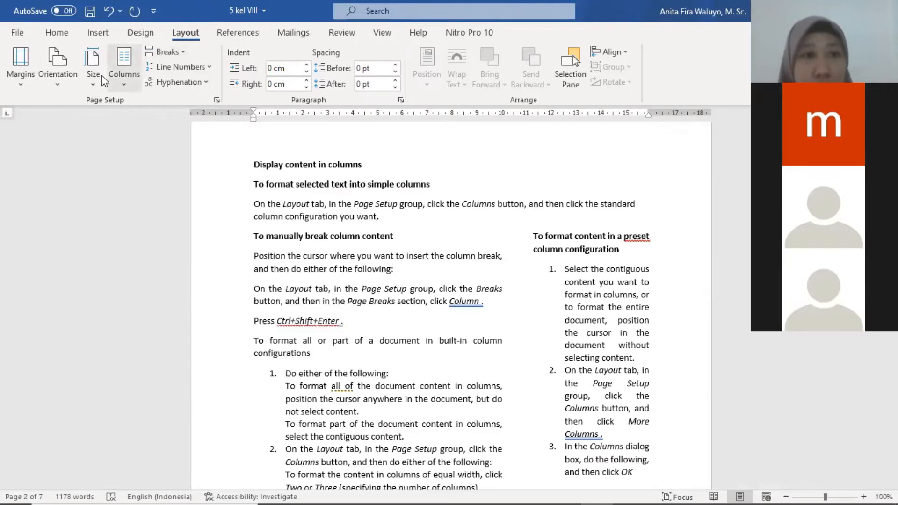
{"action": "scroll", "coordinate": [449, 215], "scroll_direction": "up", "scroll_amount": 5}
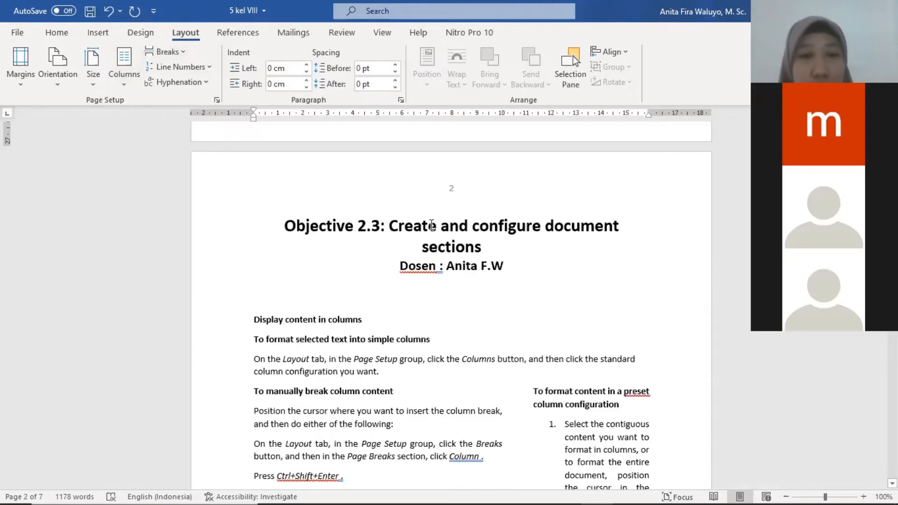
Set the section starting at the "Objective 2.3" title to Landscape and check the orientation and numbering through the document
{"action": "left_click", "coordinate": [253, 315]}
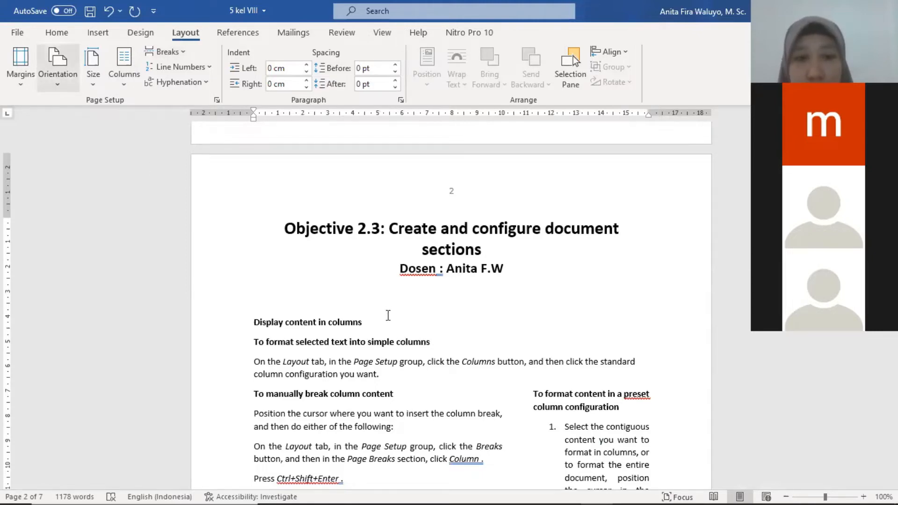
{"action": "scroll", "coordinate": [388, 315], "scroll_direction": "down", "scroll_amount": 15}
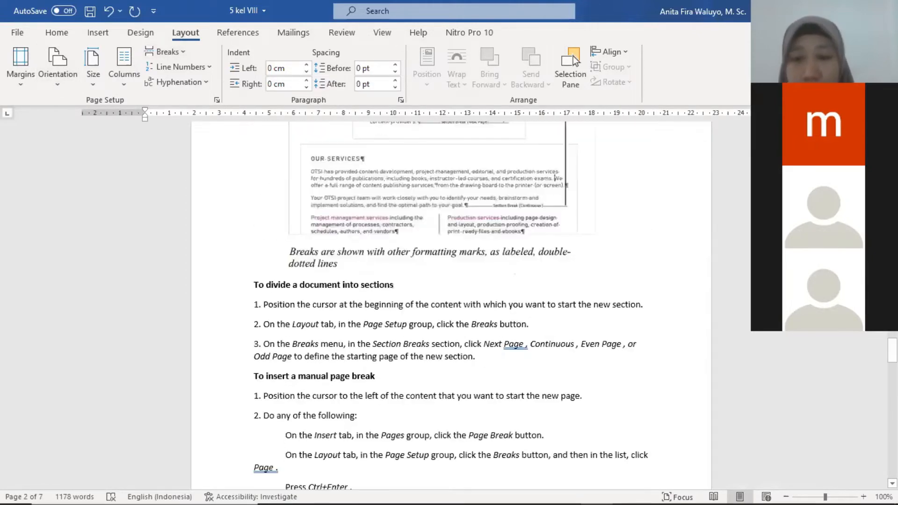
{"action": "scroll", "coordinate": [452, 304], "scroll_direction": "down", "scroll_amount": 10}
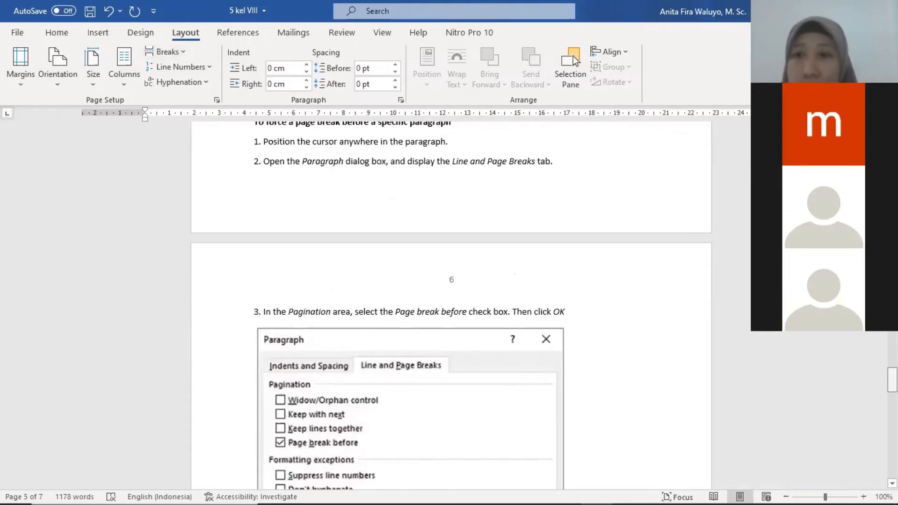
{"action": "key", "text": "ctrl+Home"}
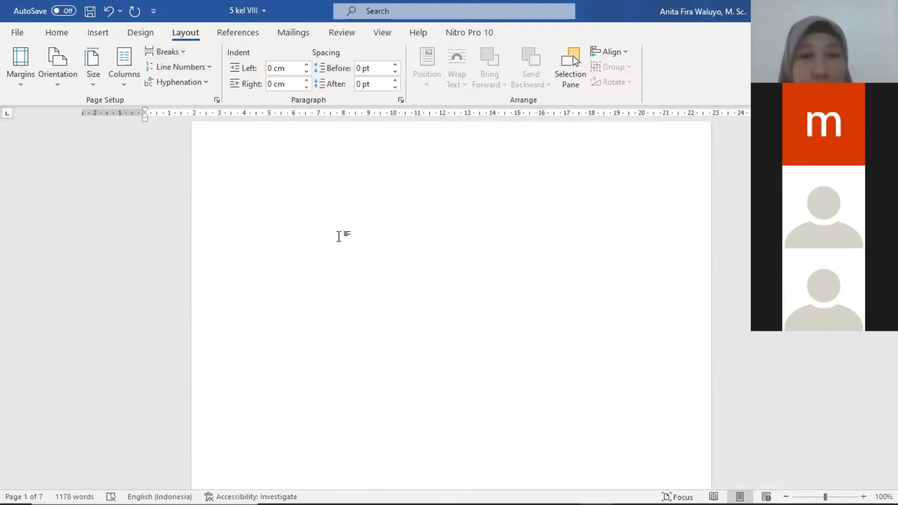
Review the section break types and check the landscape title page and the page numbering around it
{"action": "left_click", "coordinate": [167, 52]}
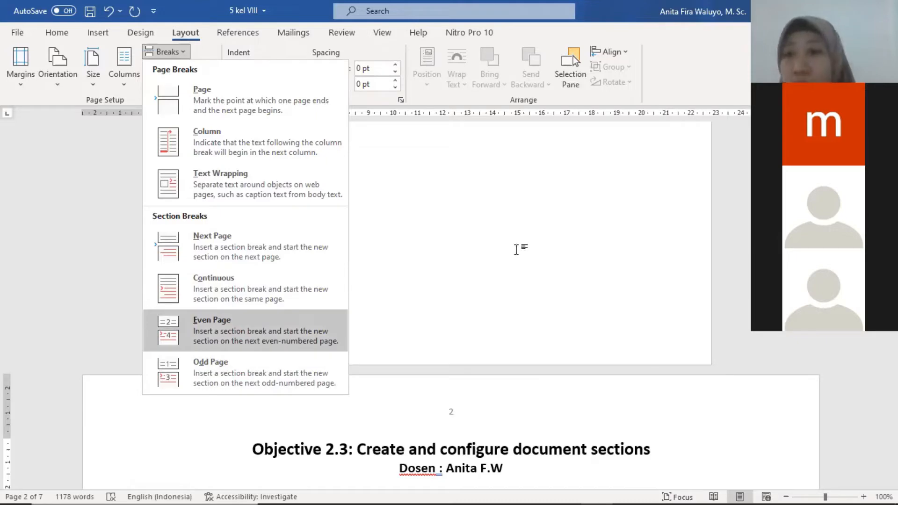
{"action": "scroll", "coordinate": [503, 257], "scroll_direction": "down", "scroll_amount": 4}
{"action": "scroll", "coordinate": [504, 257], "scroll_direction": "down", "scroll_amount": 1}
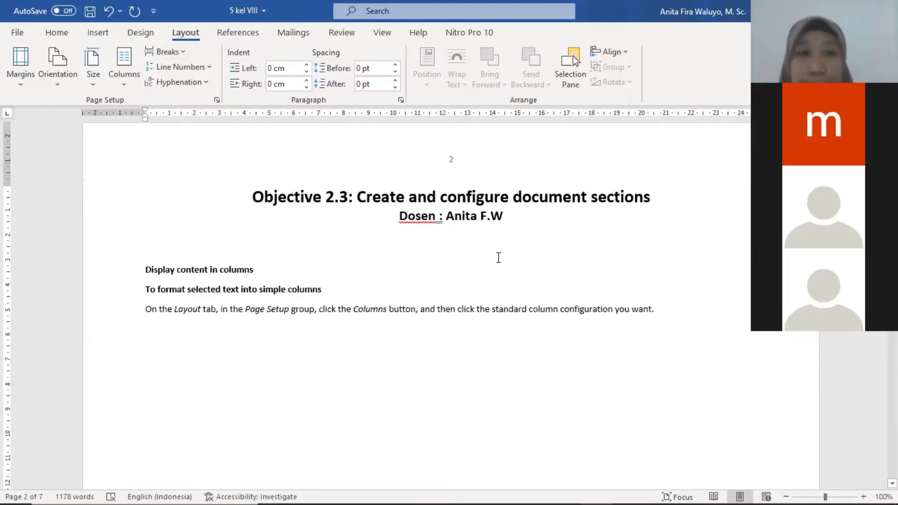
{"action": "scroll", "coordinate": [235, 243], "scroll_direction": "up", "scroll_amount": 3}
{"action": "scroll", "coordinate": [3, 7], "scroll_direction": "down", "scroll_amount": 10}
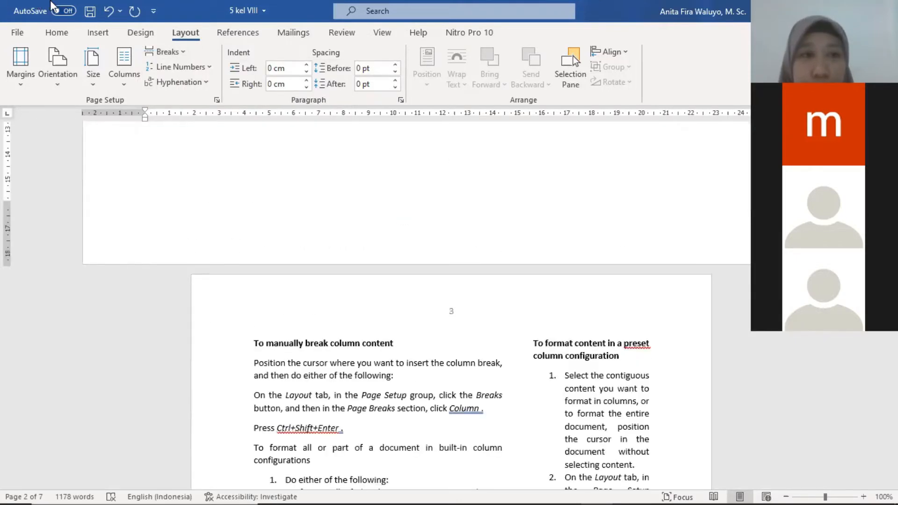
Undo the landscape orientation and the section break before the "Objective 2.3" title, and clear the text selection
{"action": "left_click", "coordinate": [106, 12]}
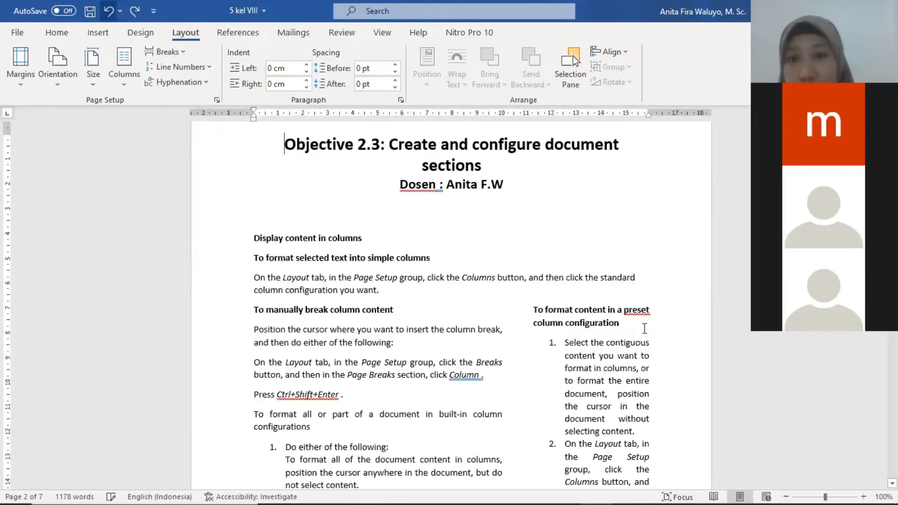
{"action": "left_click", "coordinate": [103, 11]}
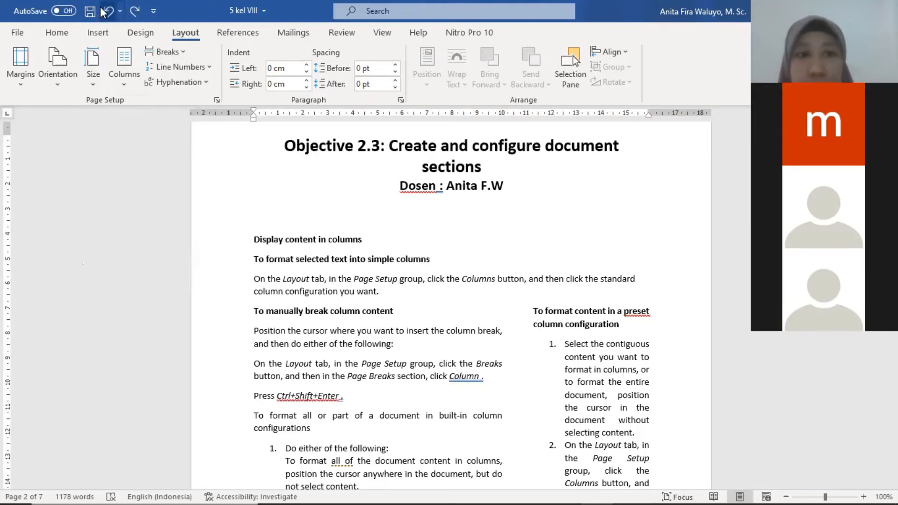
{"action": "scroll", "coordinate": [309, 184], "scroll_direction": "up", "scroll_amount": 10}
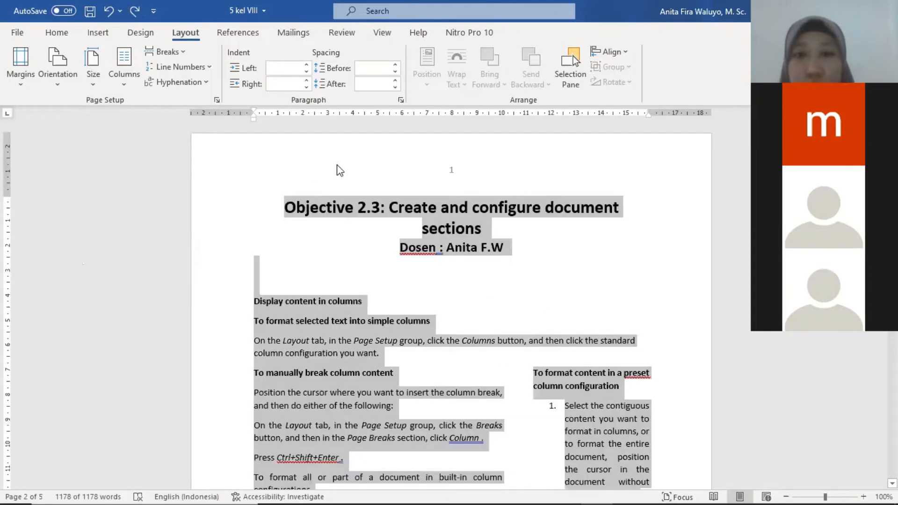
{"action": "left_click", "coordinate": [541, 276]}
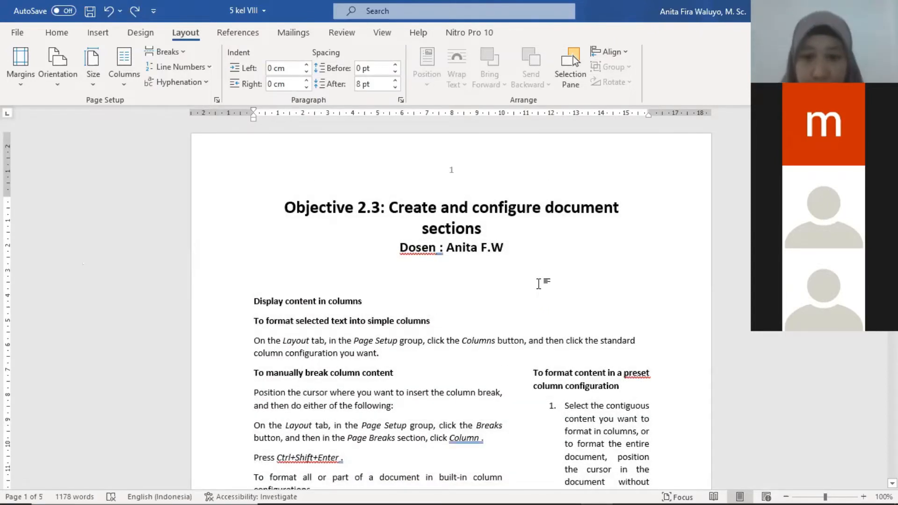
Insert an Odd Page section break before the "To insert a manual column break" heading and undo it
{"action": "scroll", "coordinate": [531, 290], "scroll_direction": "down", "scroll_amount": 10}
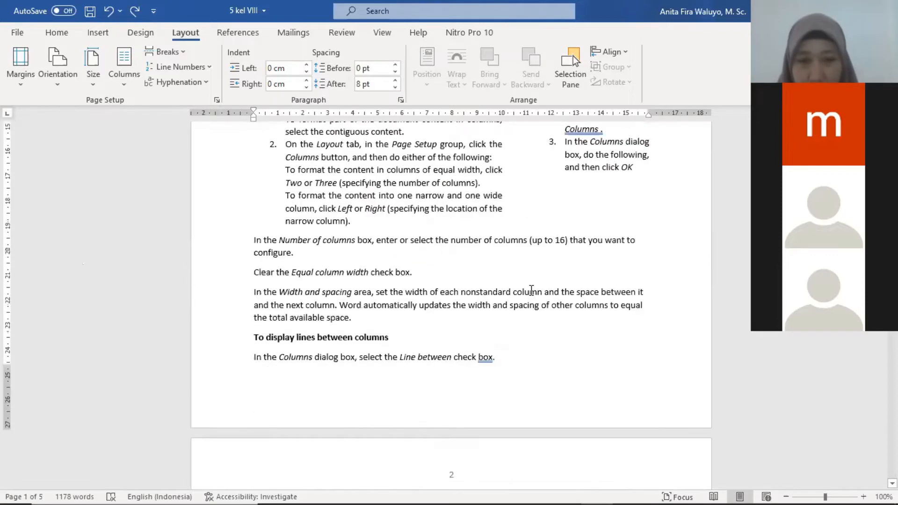
{"action": "scroll", "coordinate": [262, 245], "scroll_direction": "down", "scroll_amount": 6}
{"action": "left_click", "coordinate": [255, 255]}
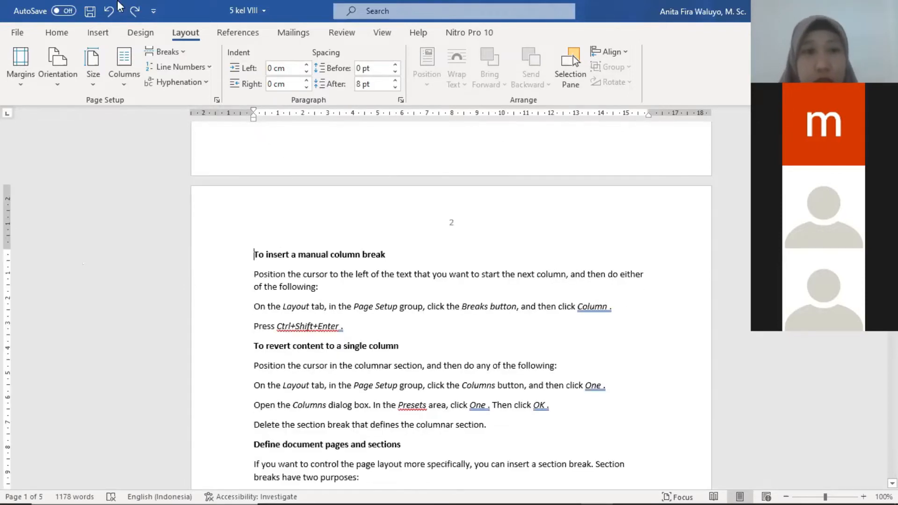
{"action": "left_click", "coordinate": [191, 59]}
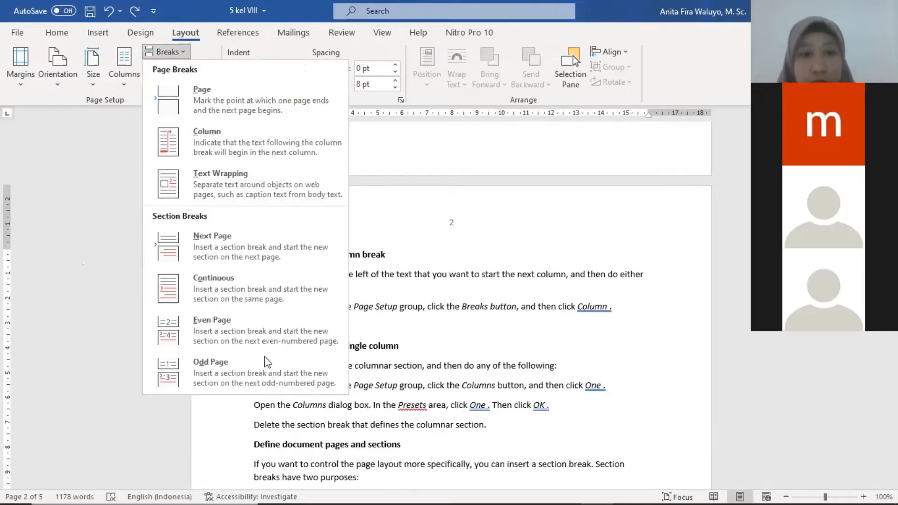
{"action": "left_click", "coordinate": [232, 370]}
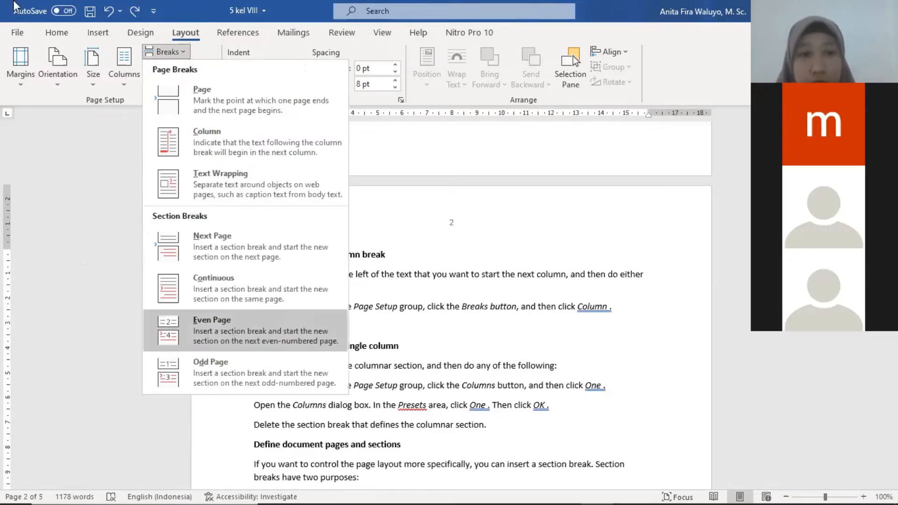
{"action": "left_click", "coordinate": [110, 13]}
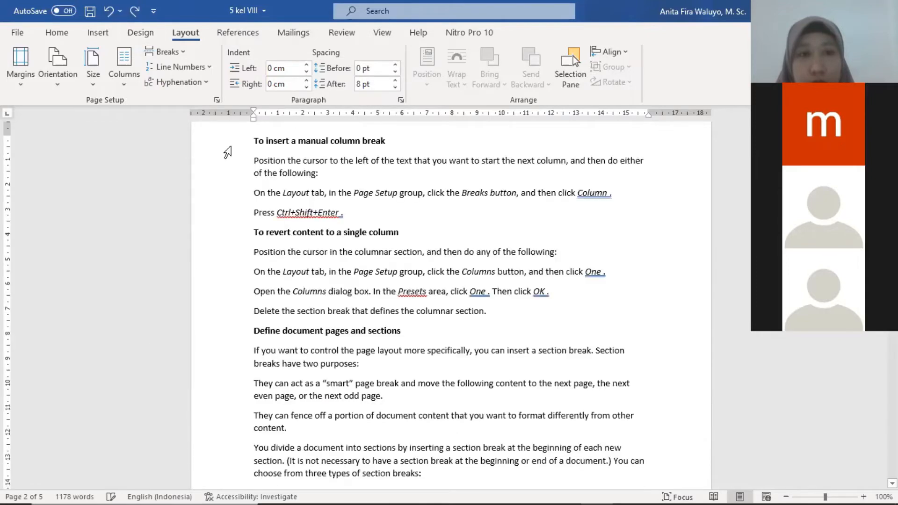
Insert another section break before "To insert a manual column break", check the resulting pages, and undo the break
{"action": "left_click", "coordinate": [168, 53]}
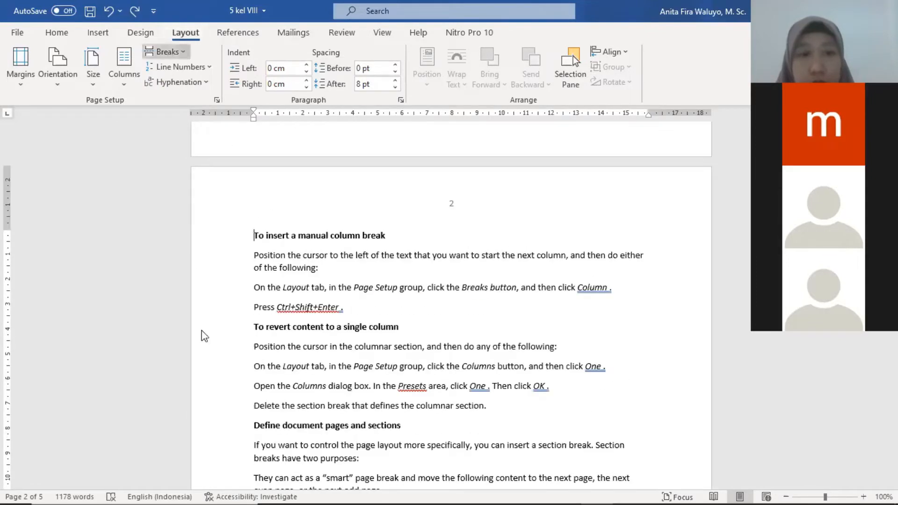
{"action": "left_click", "coordinate": [337, 312]}
{"action": "scroll", "coordinate": [334, 321], "scroll_direction": "down", "scroll_amount": 15}
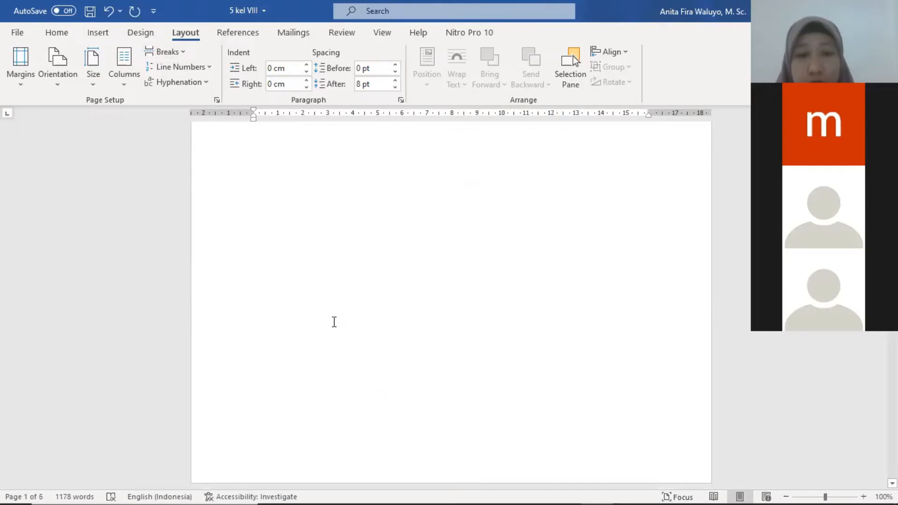
{"action": "left_click", "coordinate": [108, 11]}
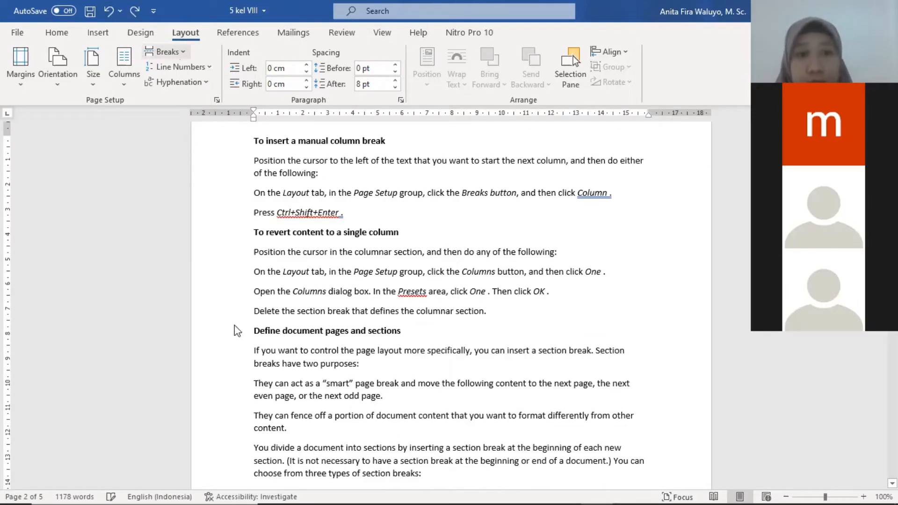
Insert an Even Page section break before "To insert a manual column break", check the page numbering through the document, and undo the break
{"action": "scroll", "coordinate": [422, 271], "scroll_direction": "down", "scroll_amount": 5}
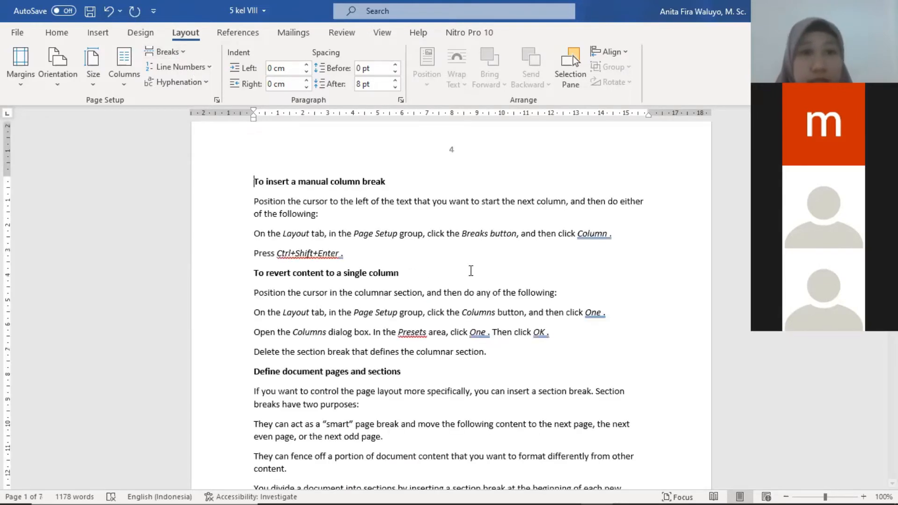
{"action": "scroll", "coordinate": [466, 244], "scroll_direction": "up", "scroll_amount": 1}
{"action": "scroll", "coordinate": [466, 244], "scroll_direction": "down", "scroll_amount": 3}
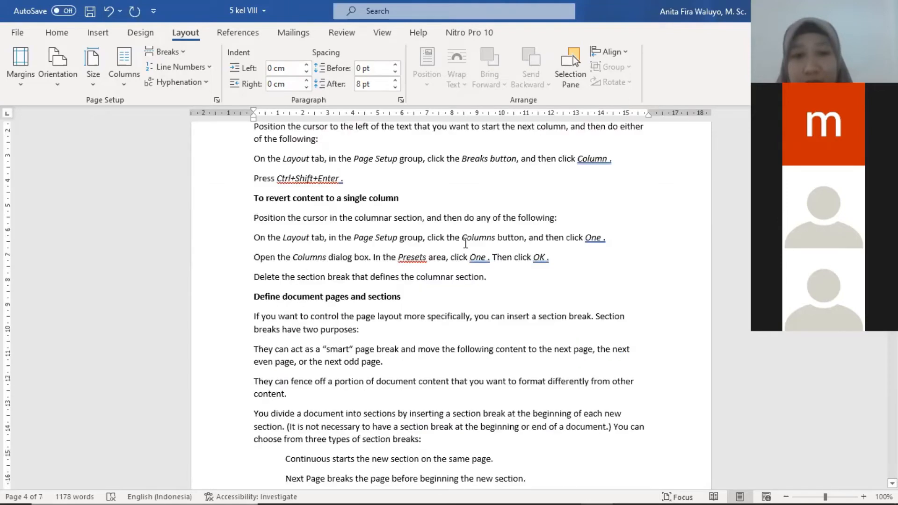
{"action": "scroll", "coordinate": [463, 246], "scroll_direction": "down", "scroll_amount": 5}
{"action": "scroll", "coordinate": [445, 253], "scroll_direction": "down", "scroll_amount": 3}
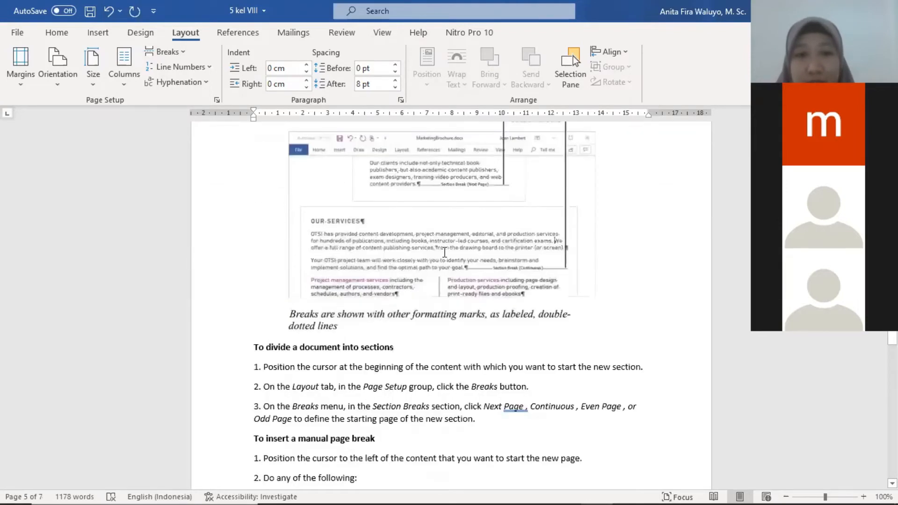
{"action": "scroll", "coordinate": [435, 245], "scroll_direction": "down", "scroll_amount": 5}
{"action": "scroll", "coordinate": [432, 242], "scroll_direction": "up", "scroll_amount": 5}
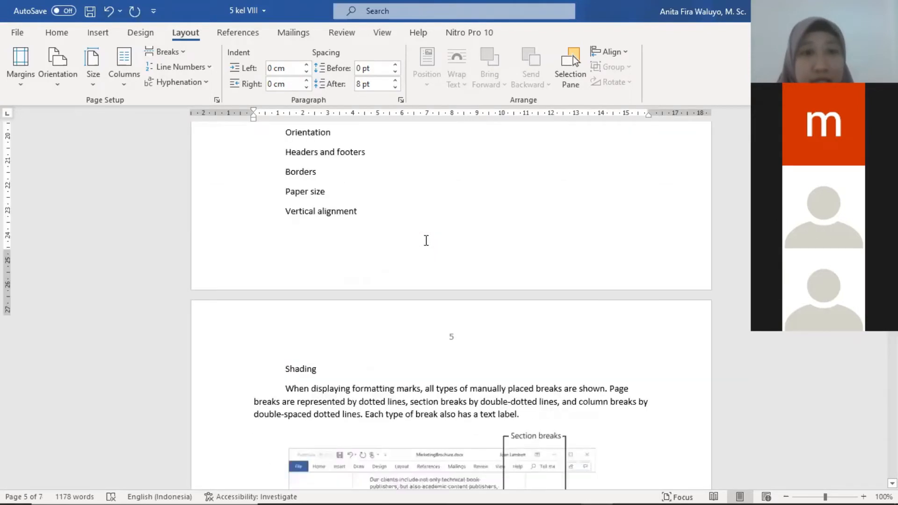
{"action": "scroll", "coordinate": [423, 243], "scroll_direction": "up", "scroll_amount": 5}
{"action": "scroll", "coordinate": [411, 206], "scroll_direction": "up", "scroll_amount": 5}
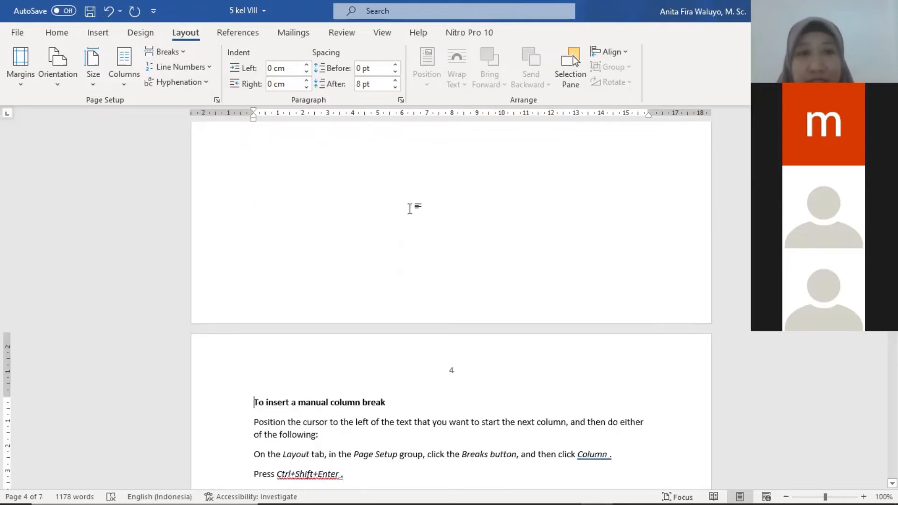
{"action": "scroll", "coordinate": [283, 135], "scroll_direction": "up", "scroll_amount": 5}
{"action": "key", "text": "ctrl+z"}
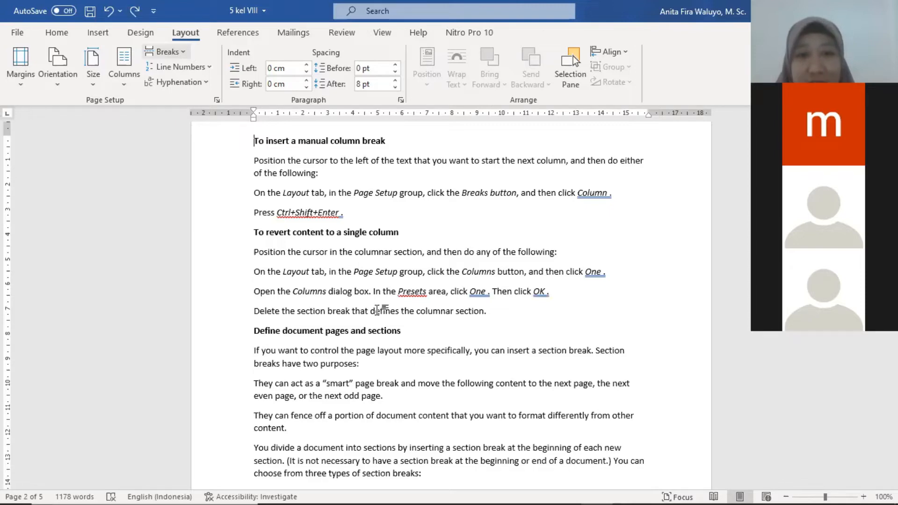
Start the "To insert a manual column break" section on page 3 with a section break, check it, and undo it
{"action": "key", "text": "ctrl+y"}
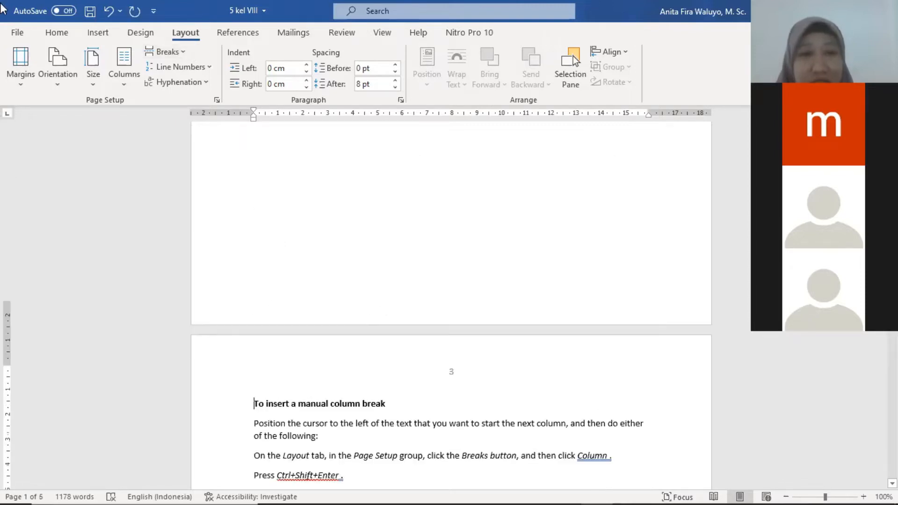
{"action": "scroll", "coordinate": [442, 287], "scroll_direction": "down", "scroll_amount": 5}
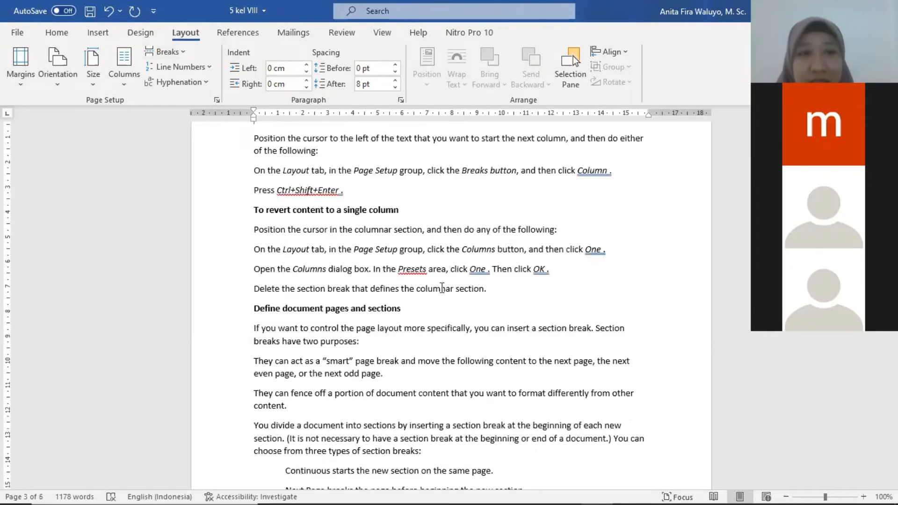
{"action": "left_click", "coordinate": [109, 9]}
Insert an Even Page section break before "To insert a manual column break" and set that section's orientation to Landscape
{"action": "scroll", "coordinate": [367, 186], "scroll_direction": "up", "scroll_amount": 14}
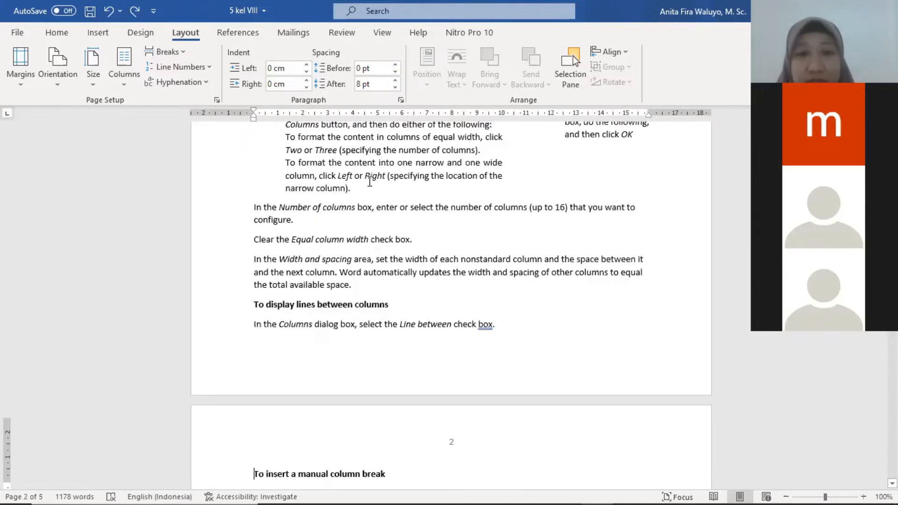
{"action": "scroll", "coordinate": [346, 181], "scroll_direction": "down", "scroll_amount": 6}
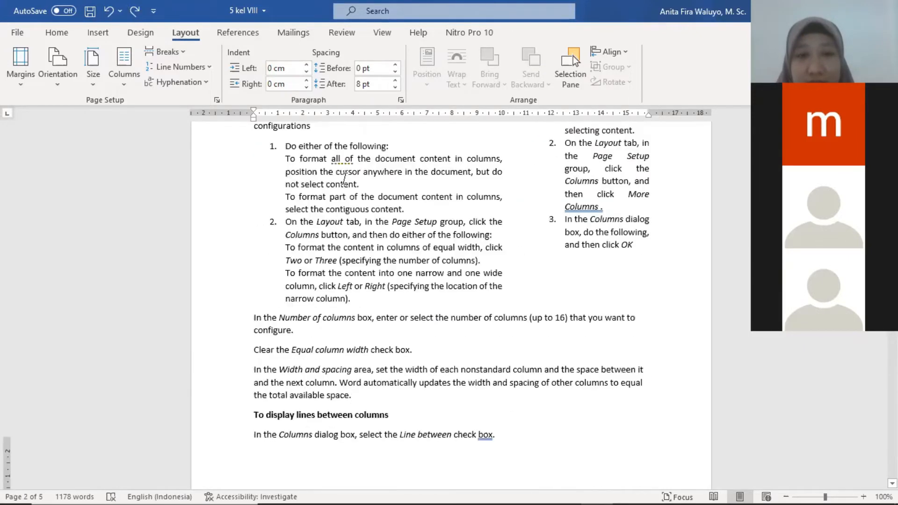
{"action": "scroll", "coordinate": [336, 181], "scroll_direction": "down", "scroll_amount": 2}
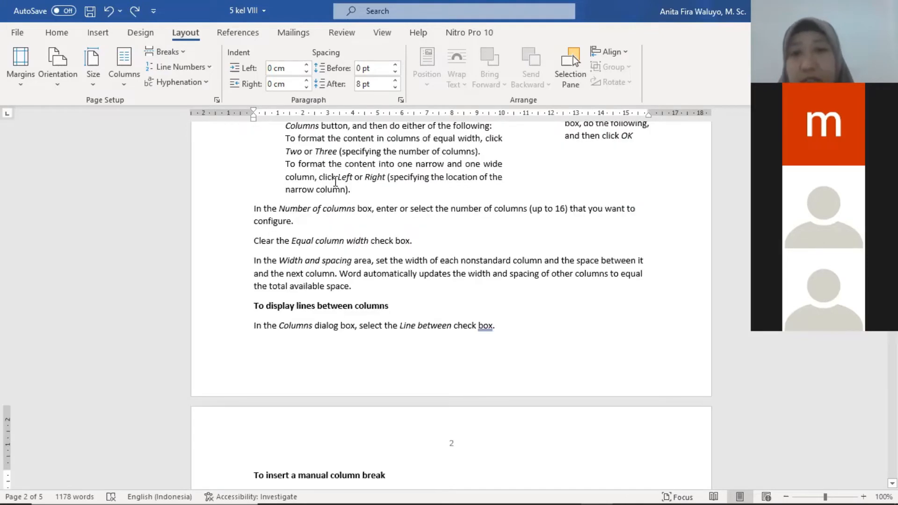
{"action": "scroll", "coordinate": [335, 181], "scroll_direction": "down", "scroll_amount": 3}
{"action": "scroll", "coordinate": [307, 179], "scroll_direction": "down", "scroll_amount": 2}
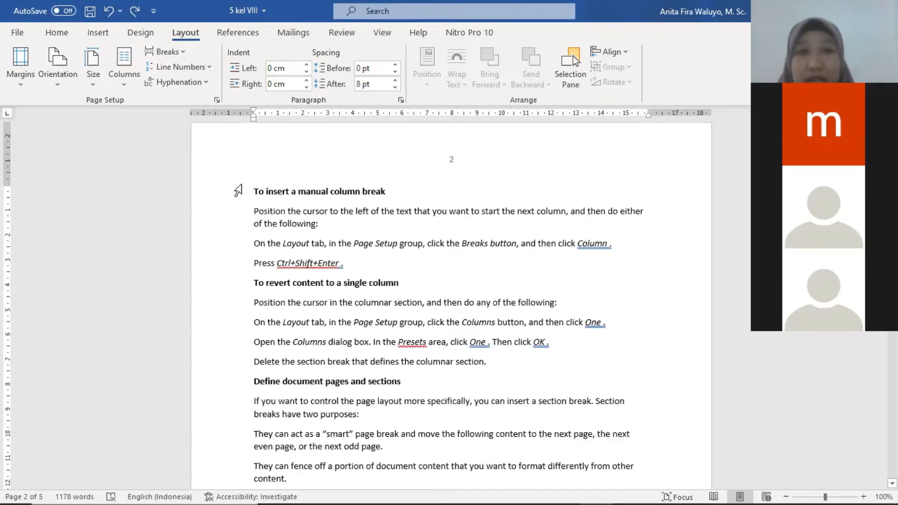
{"action": "left_click", "coordinate": [176, 54]}
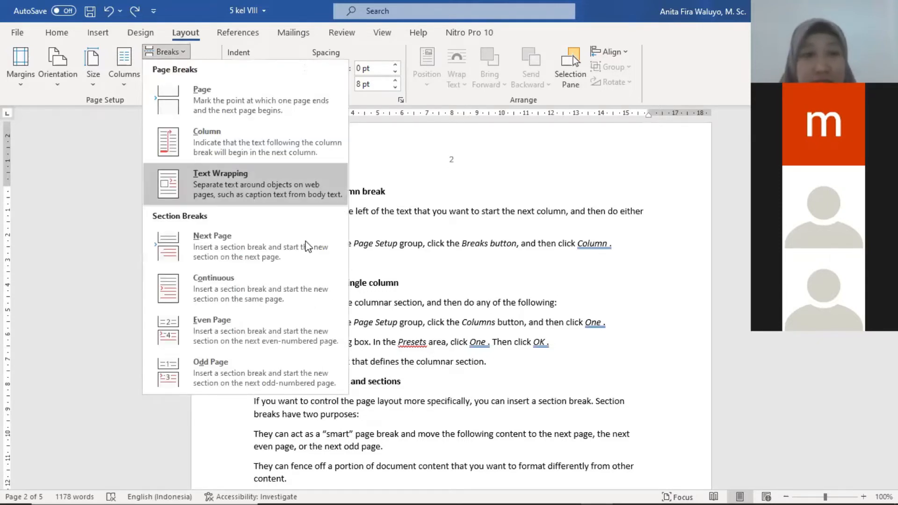
{"action": "left_click", "coordinate": [213, 335]}
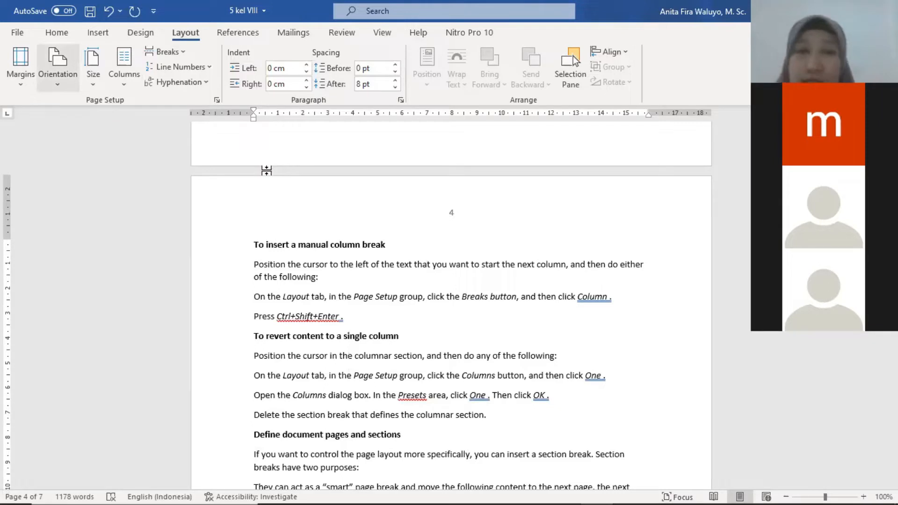
Examine page orientation and numbering before, in and after the landscape section starting at "To insert a manual column break"
{"action": "scroll", "coordinate": [266, 167], "scroll_direction": "up", "scroll_amount": 7}
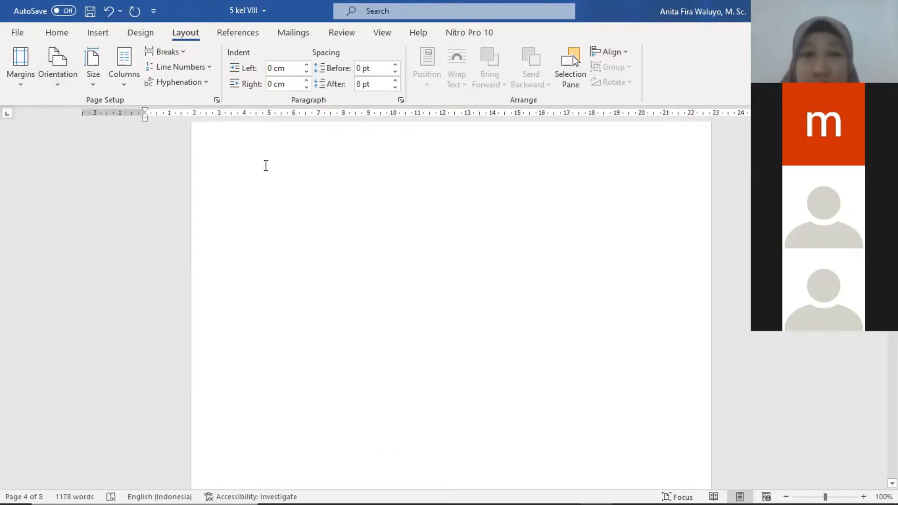
{"action": "scroll", "coordinate": [265, 167], "scroll_direction": "up", "scroll_amount": 3}
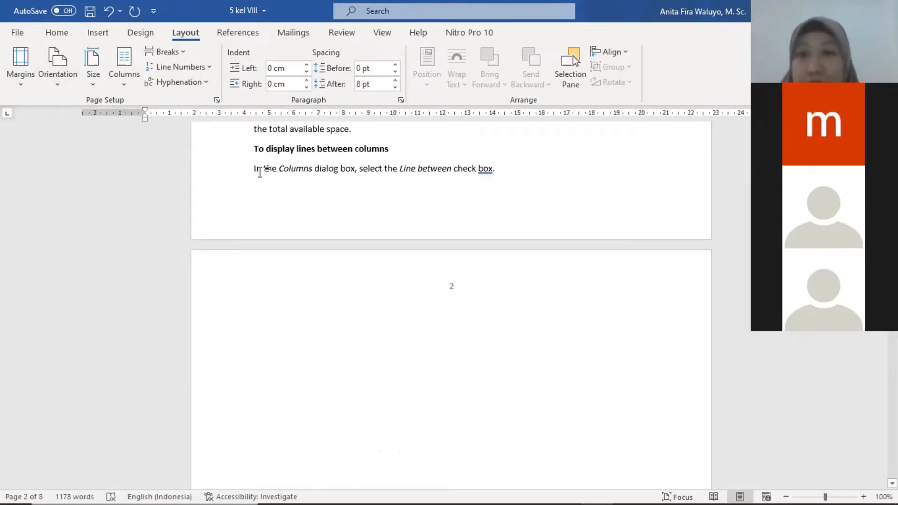
{"action": "scroll", "coordinate": [260, 173], "scroll_direction": "down", "scroll_amount": 3}
{"action": "scroll", "coordinate": [256, 183], "scroll_direction": "up", "scroll_amount": 10}
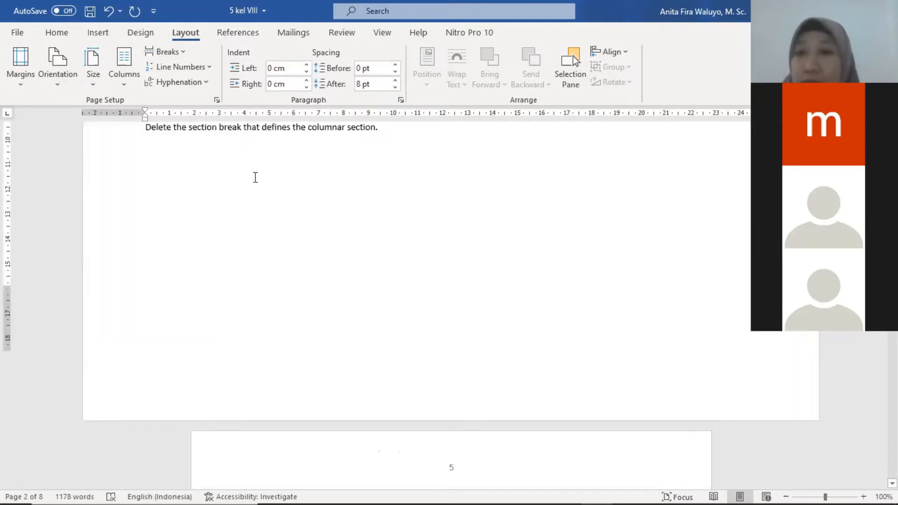
{"action": "scroll", "coordinate": [252, 177], "scroll_direction": "up", "scroll_amount": 10}
{"action": "scroll", "coordinate": [250, 173], "scroll_direction": "down", "scroll_amount": 2}
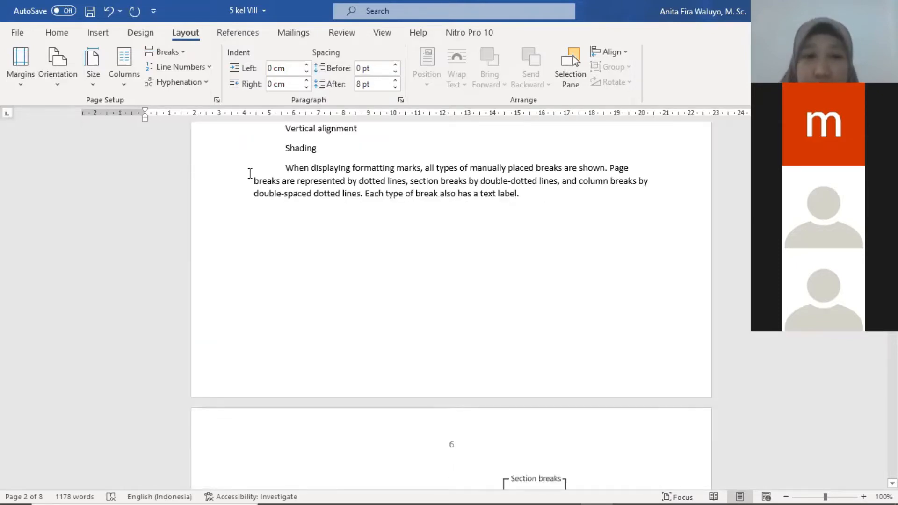
{"action": "scroll", "coordinate": [250, 174], "scroll_direction": "up", "scroll_amount": 15}
{"action": "scroll", "coordinate": [250, 174], "scroll_direction": "down", "scroll_amount": 10}
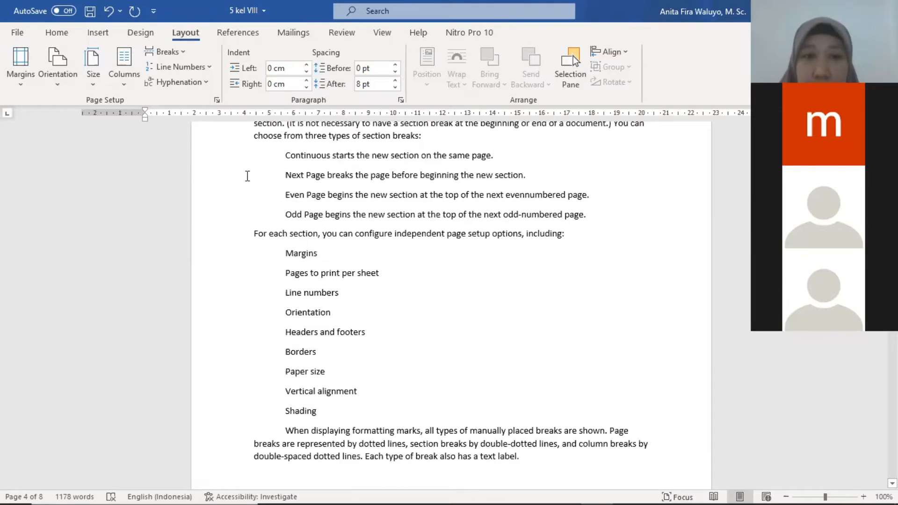
{"action": "scroll", "coordinate": [248, 180], "scroll_direction": "down", "scroll_amount": 10}
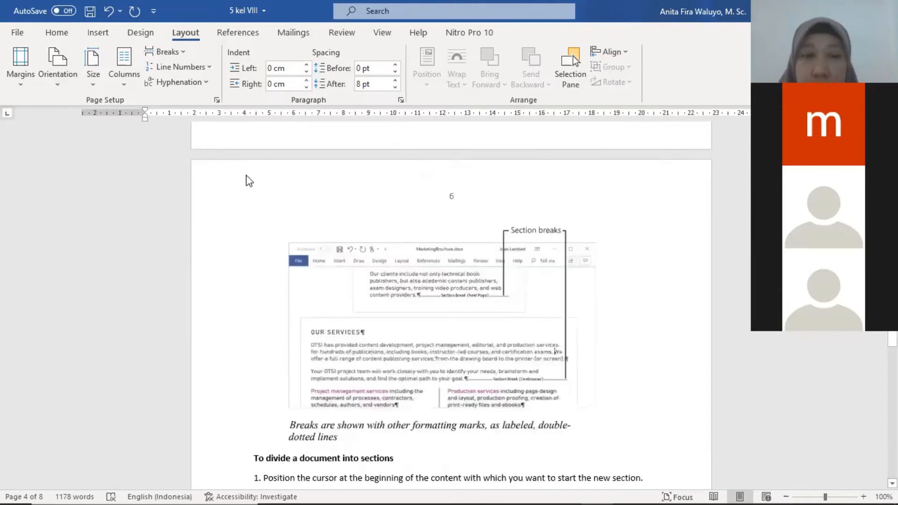
Undo the Landscape orientation and the Even Page section break before "To insert a manual column break"
{"action": "left_click", "coordinate": [110, 15]}
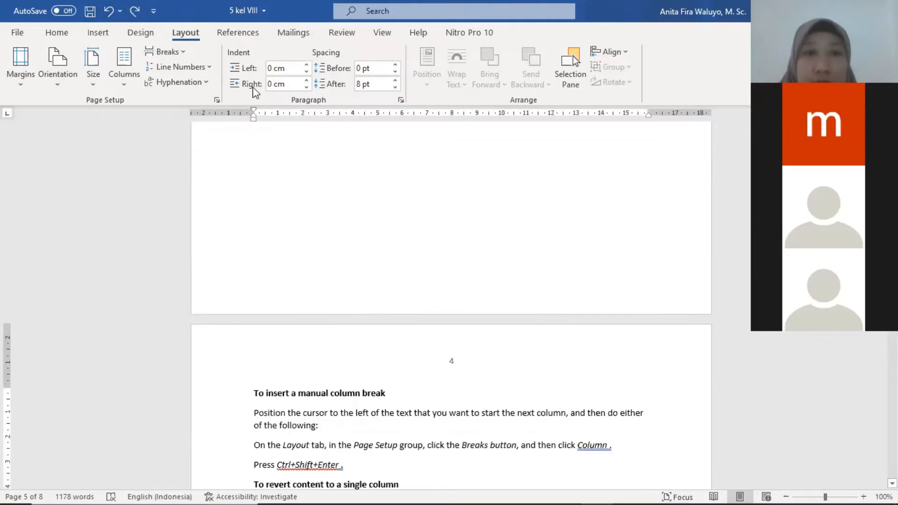
{"action": "left_click", "coordinate": [112, 12]}
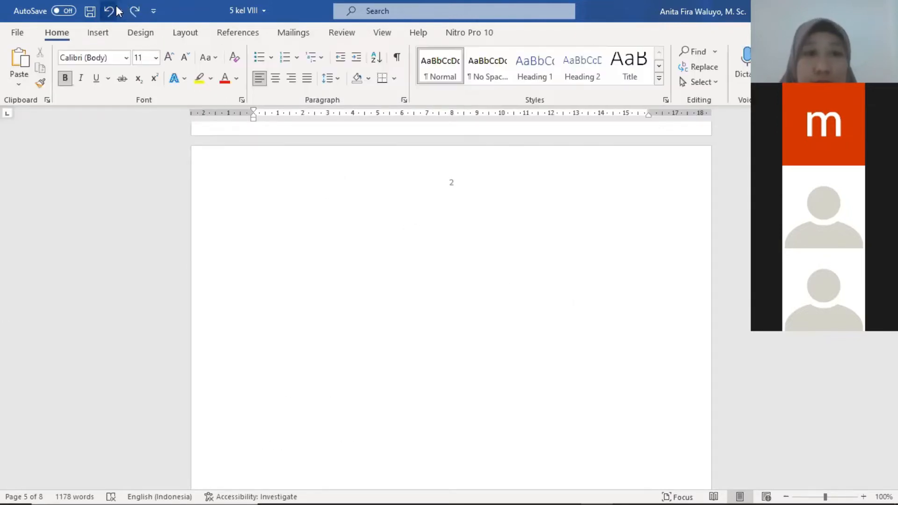
{"action": "scroll", "coordinate": [479, 264], "scroll_direction": "up", "scroll_amount": 8}
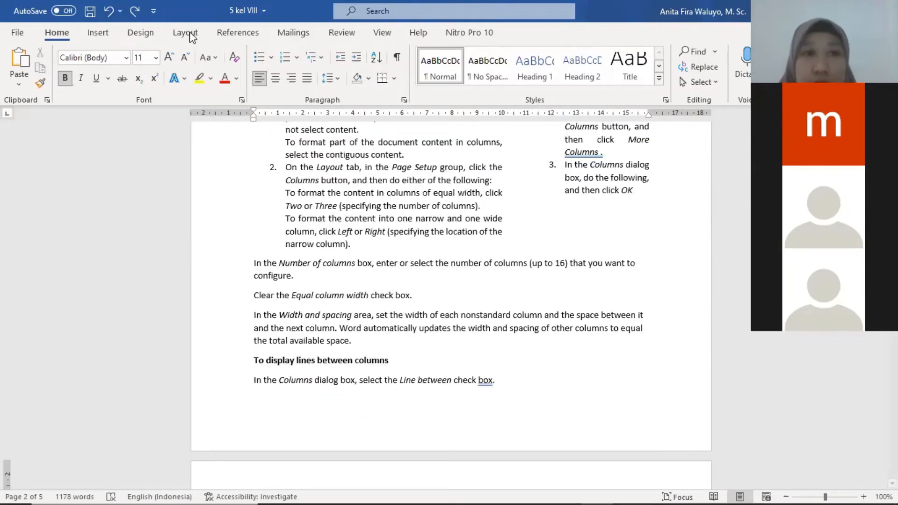
Apply Continuous line numbering to the section starting at "To insert a manual column break"
{"action": "left_click", "coordinate": [189, 33]}
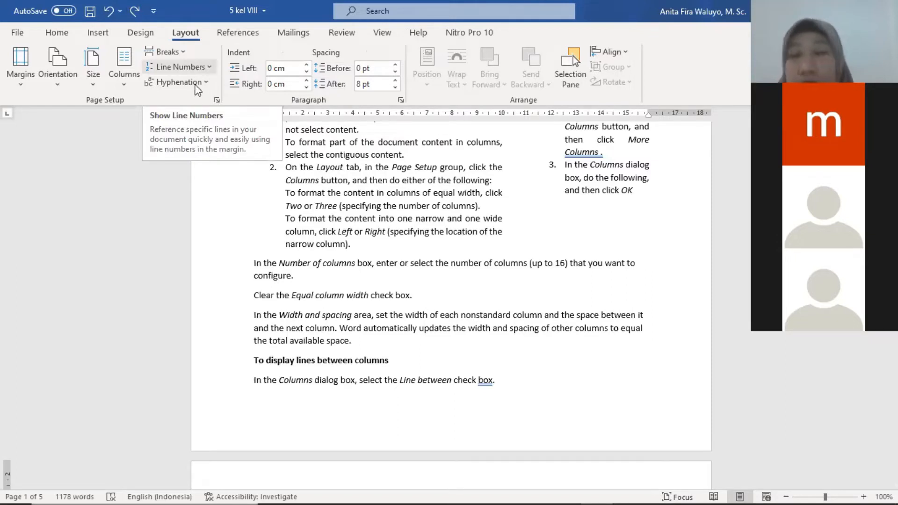
{"action": "left_click", "coordinate": [195, 70]}
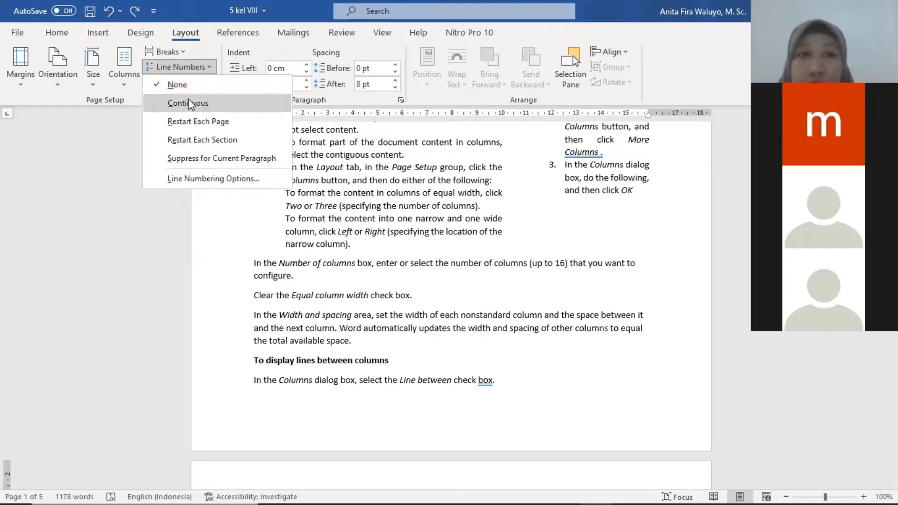
{"action": "left_click", "coordinate": [188, 104]}
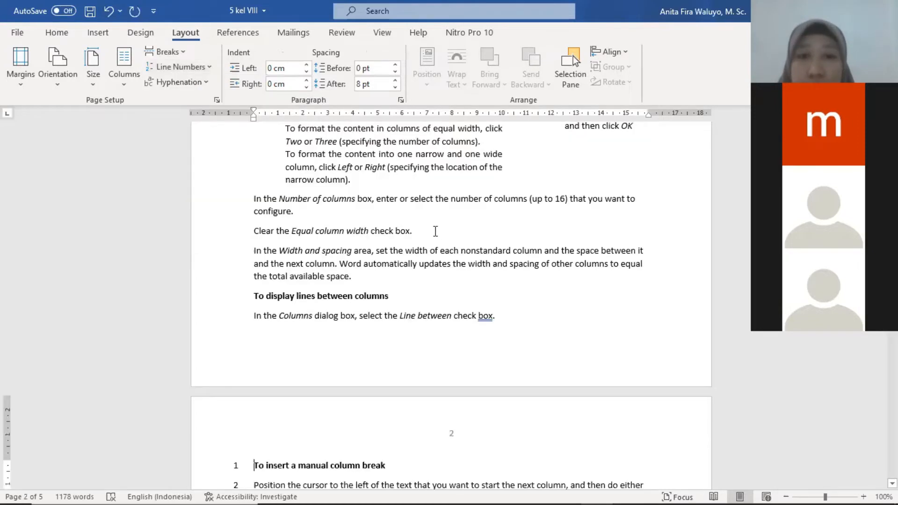
Examine which sections of the document carry line numbers, from page 1 through to the Pagination instructions and back to page 2
{"action": "scroll", "coordinate": [435, 231], "scroll_direction": "up", "scroll_amount": 9}
{"action": "scroll", "coordinate": [428, 234], "scroll_direction": "down", "scroll_amount": 15}
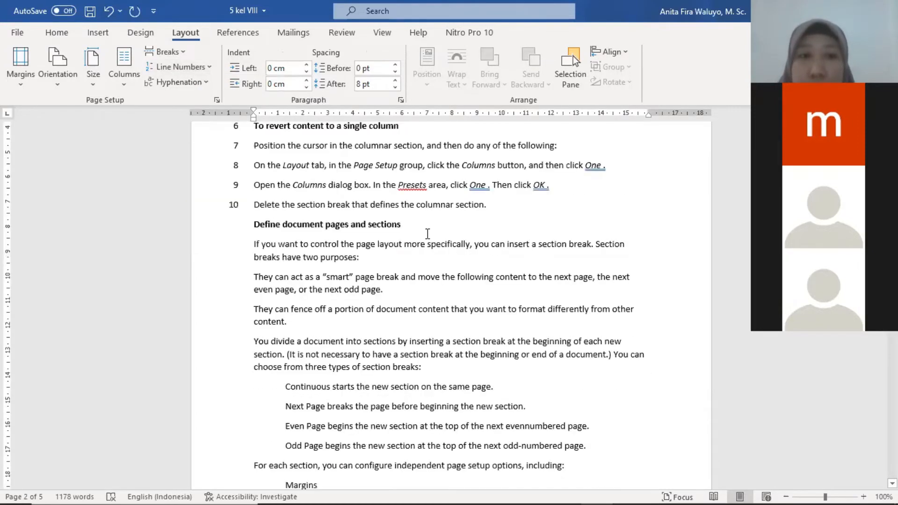
{"action": "scroll", "coordinate": [428, 233], "scroll_direction": "up", "scroll_amount": 3}
{"action": "scroll", "coordinate": [426, 234], "scroll_direction": "down", "scroll_amount": 5}
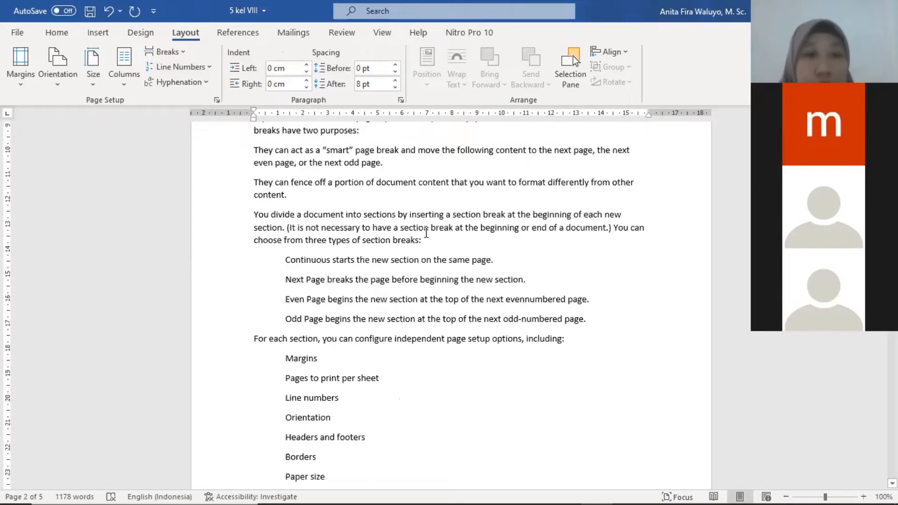
{"action": "scroll", "coordinate": [426, 232], "scroll_direction": "down", "scroll_amount": 6}
{"action": "scroll", "coordinate": [423, 231], "scroll_direction": "down", "scroll_amount": 6}
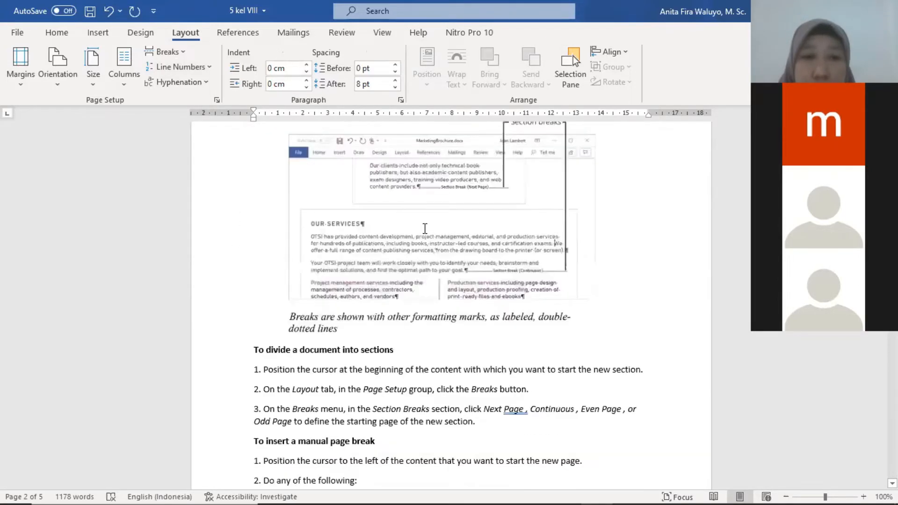
{"action": "scroll", "coordinate": [425, 228], "scroll_direction": "down", "scroll_amount": 5}
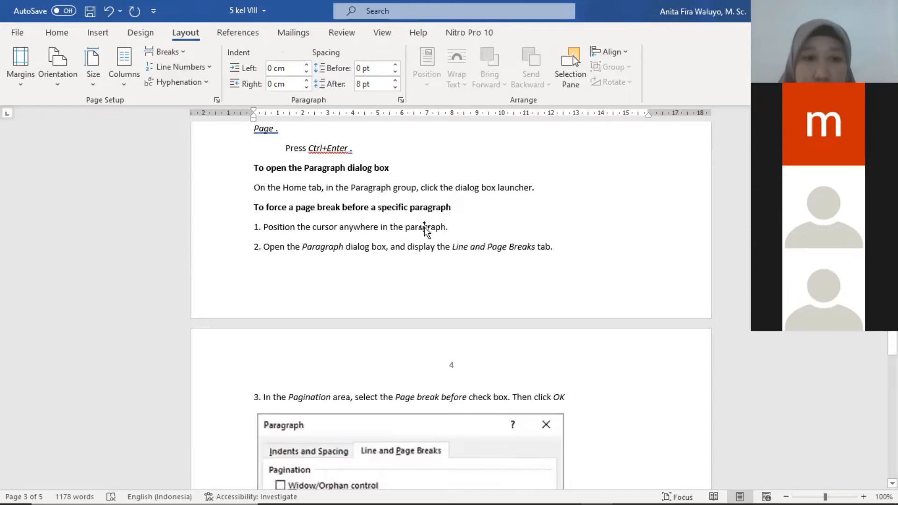
{"action": "scroll", "coordinate": [424, 227], "scroll_direction": "up", "scroll_amount": 1}
{"action": "scroll", "coordinate": [423, 224], "scroll_direction": "down", "scroll_amount": 10}
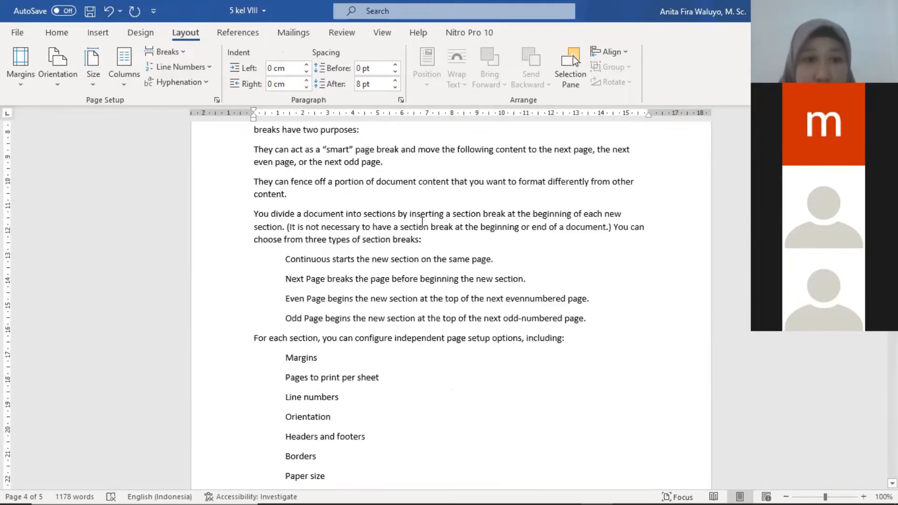
{"action": "scroll", "coordinate": [422, 224], "scroll_direction": "up", "scroll_amount": 10}
{"action": "scroll", "coordinate": [422, 227], "scroll_direction": "up", "scroll_amount": 4}
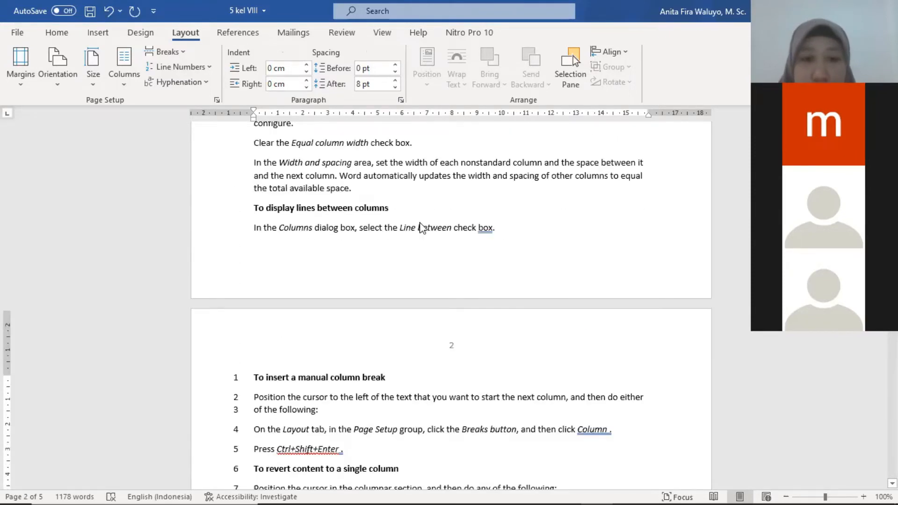
{"action": "scroll", "coordinate": [421, 226], "scroll_direction": "down", "scroll_amount": 2}
{"action": "scroll", "coordinate": [237, 286], "scroll_direction": "down", "scroll_amount": 1}
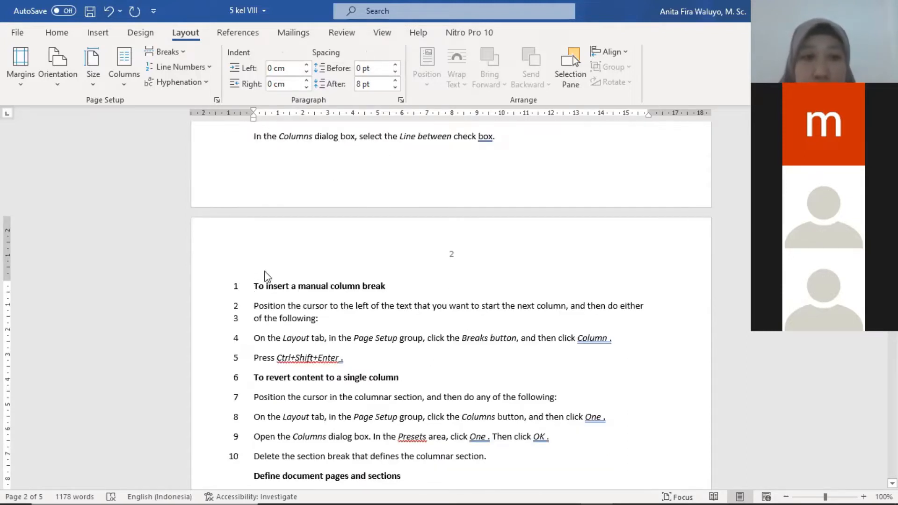
Undo the line numbering and apply Continuous line numbering to the opening section containing "Display content in columns" instead
{"action": "left_click", "coordinate": [110, 16]}
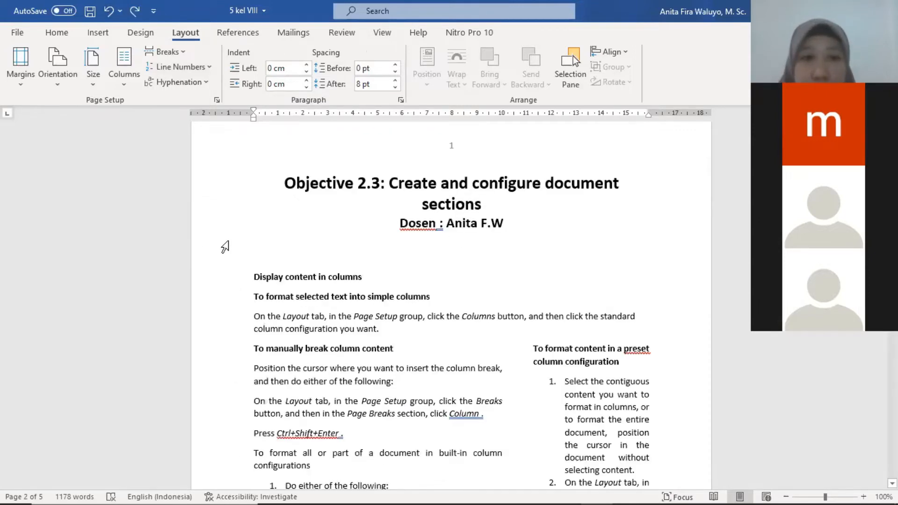
{"action": "scroll", "coordinate": [225, 247], "scroll_direction": "down", "scroll_amount": 3}
{"action": "left_click", "coordinate": [246, 176]}
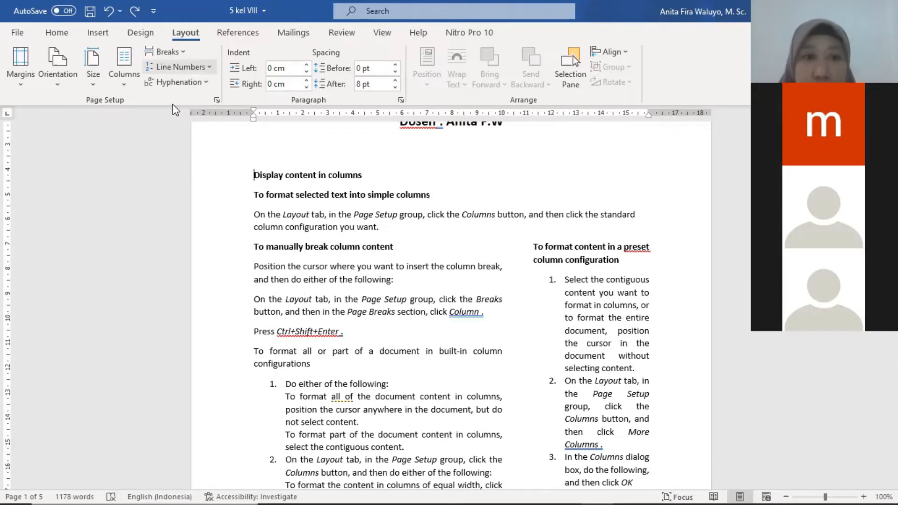
{"action": "key", "text": "ctrl+y"}
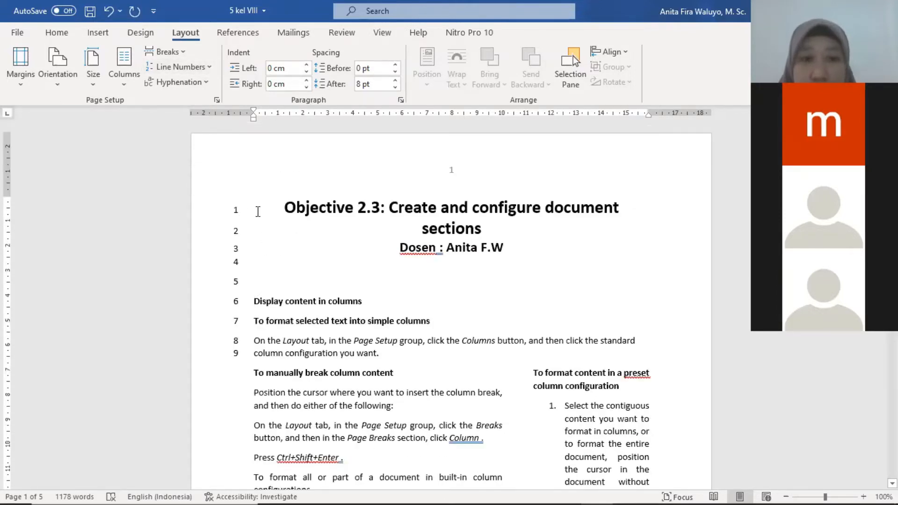
Compare the opening section's line numbering with the two-column text below it, and undo the numbering
{"action": "scroll", "coordinate": [258, 212], "scroll_direction": "down", "scroll_amount": 3}
{"action": "scroll", "coordinate": [258, 211], "scroll_direction": "up", "scroll_amount": 3}
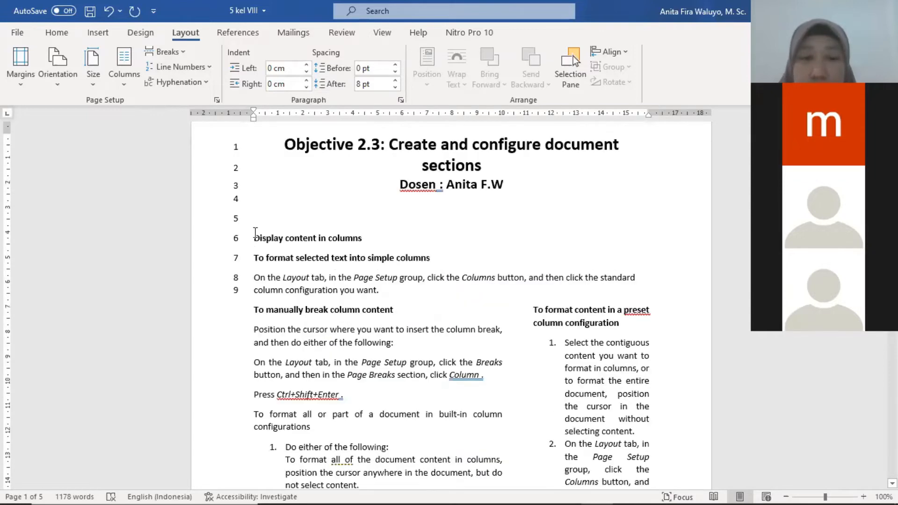
{"action": "scroll", "coordinate": [255, 233], "scroll_direction": "down", "scroll_amount": 5}
{"action": "scroll", "coordinate": [257, 246], "scroll_direction": "up", "scroll_amount": 4}
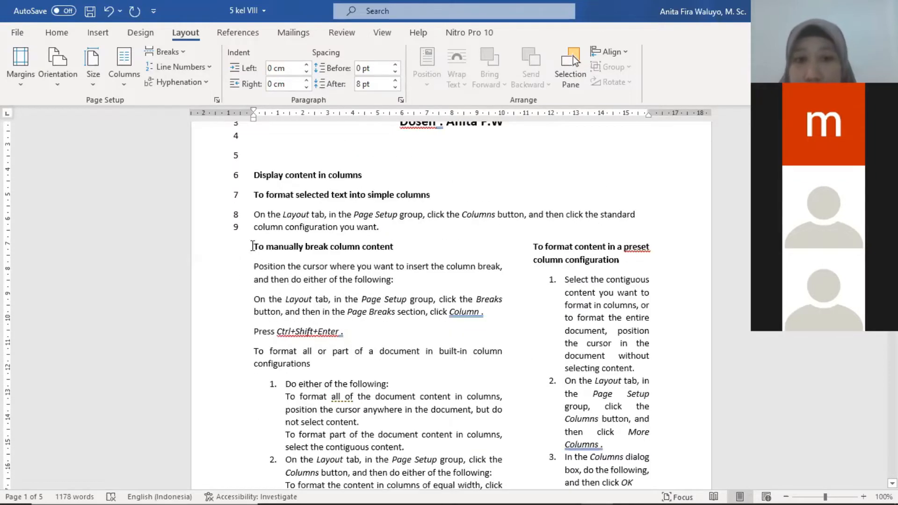
{"action": "left_click_drag", "start_coordinate": [252, 245], "coordinate": [531, 307]}
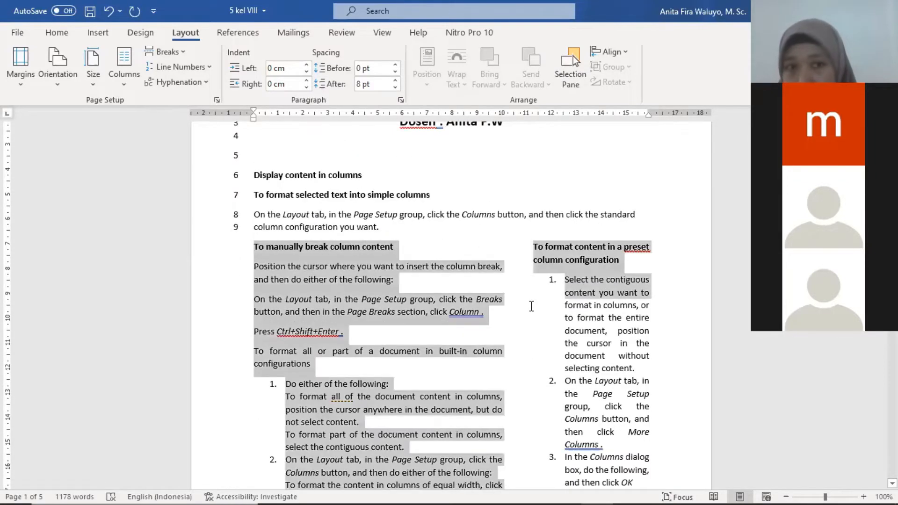
{"action": "left_click", "coordinate": [239, 157]}
{"action": "scroll", "coordinate": [229, 180], "scroll_direction": "up", "scroll_amount": 3}
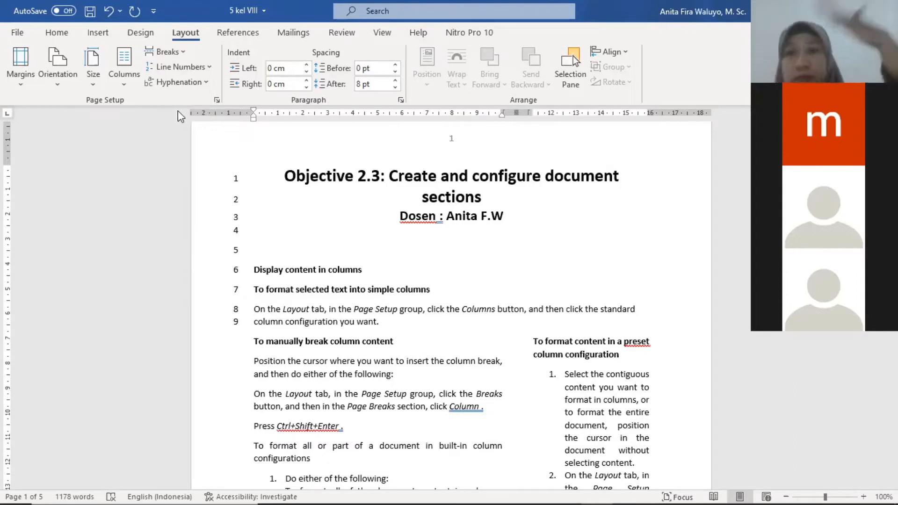
{"action": "left_click", "coordinate": [108, 11]}
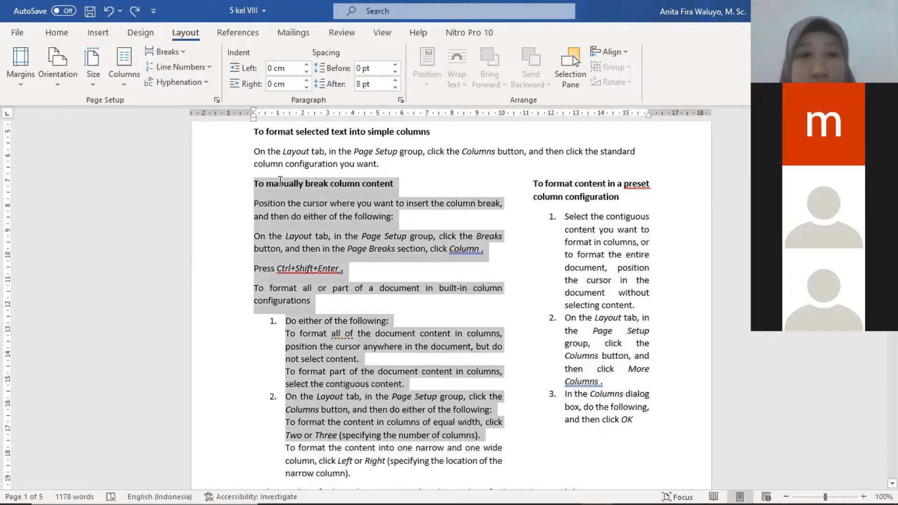
Apply line numbering to the two-column section starting at "To manually break column content" and check how both columns are numbered
{"action": "left_click_drag", "start_coordinate": [662, 358], "coordinate": [680, 424]}
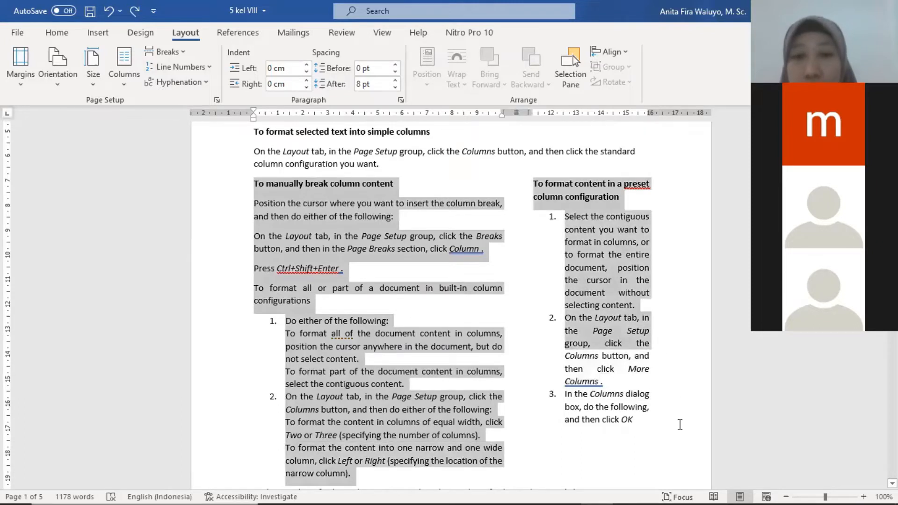
{"action": "left_click", "coordinate": [255, 184]}
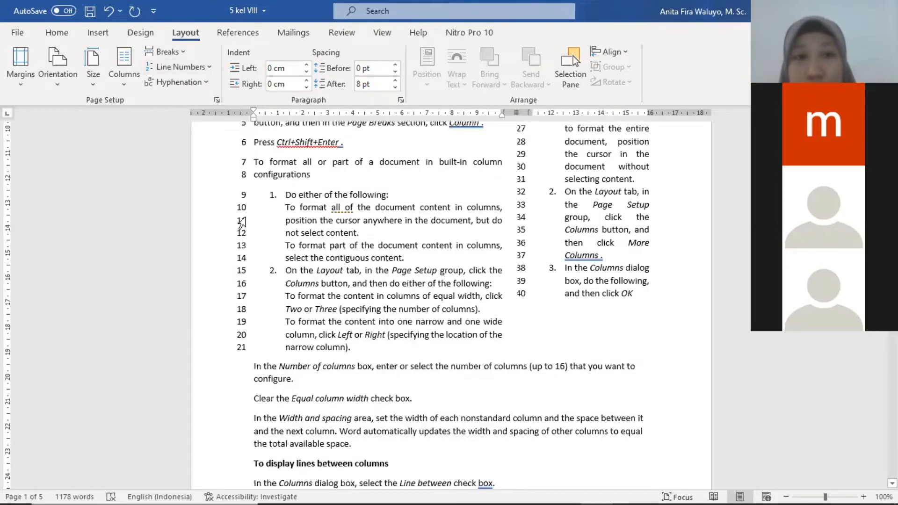
{"action": "scroll", "coordinate": [339, 254], "scroll_direction": "up", "scroll_amount": 3}
{"action": "scroll", "coordinate": [452, 298], "scroll_direction": "down", "scroll_amount": 3}
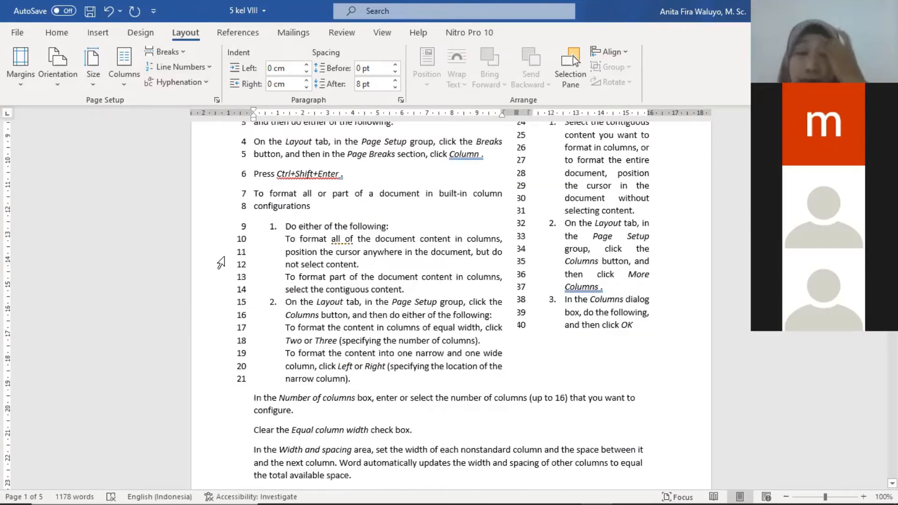
{"action": "scroll", "coordinate": [220, 265], "scroll_direction": "up", "scroll_amount": 3}
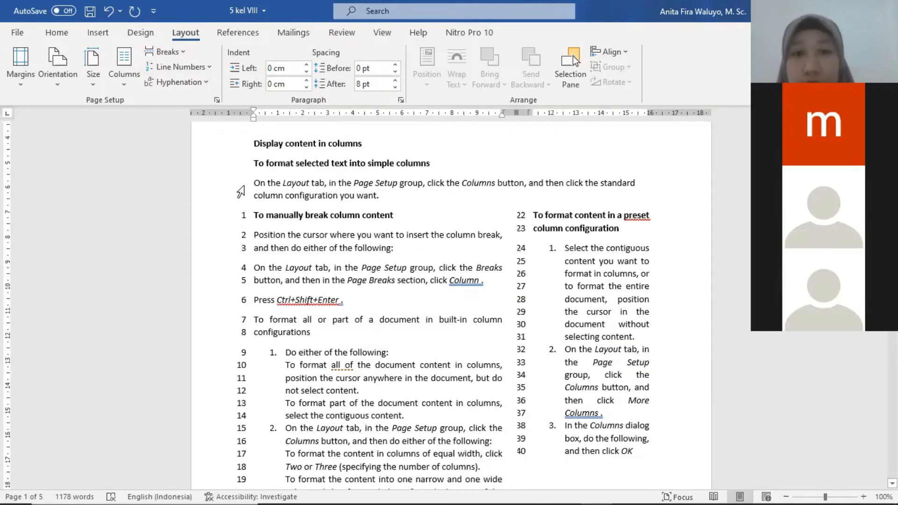
{"action": "scroll", "coordinate": [247, 178], "scroll_direction": "down", "scroll_amount": 5}
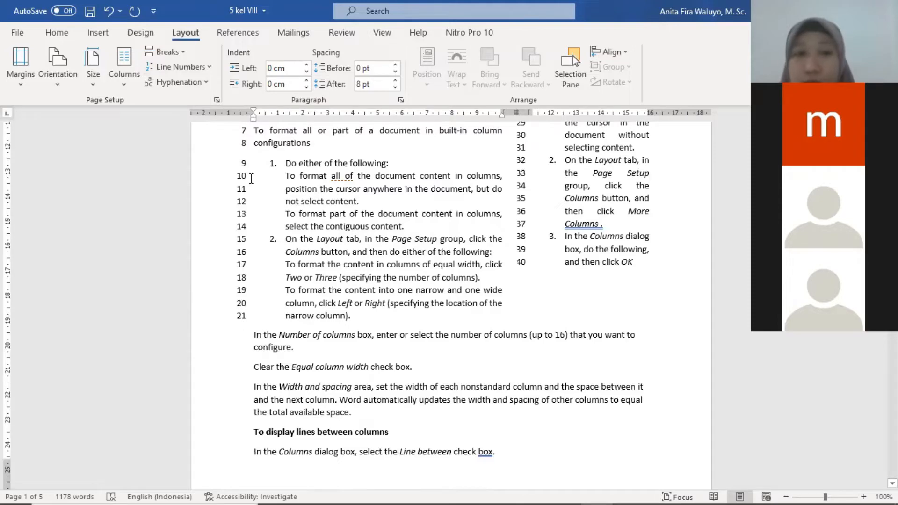
{"action": "scroll", "coordinate": [255, 174], "scroll_direction": "up", "scroll_amount": 2}
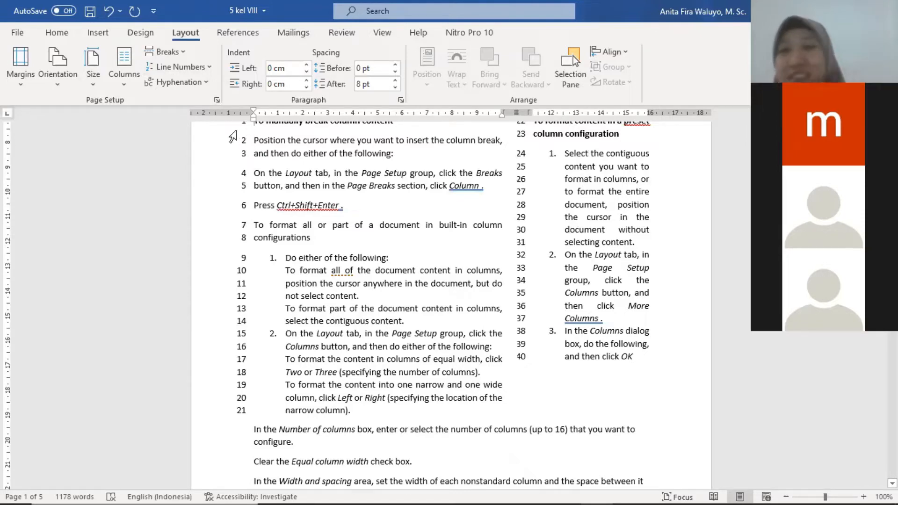
{"action": "scroll", "coordinate": [214, 147], "scroll_direction": "down", "scroll_amount": 1}
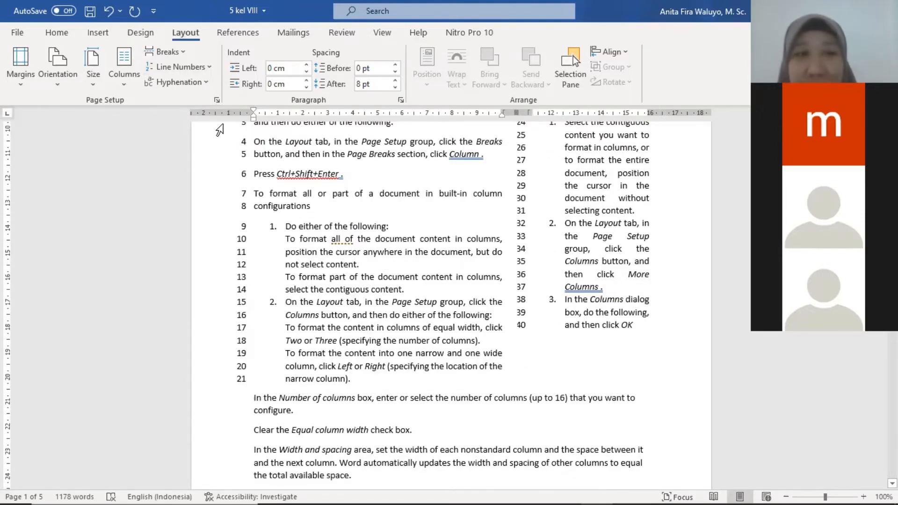
{"action": "scroll", "coordinate": [219, 131], "scroll_direction": "down", "scroll_amount": 1}
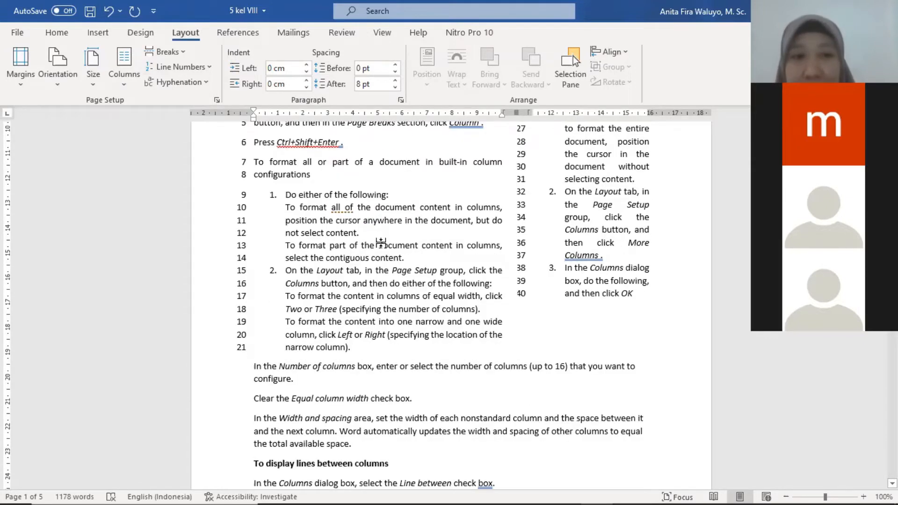
Apply line numbering to the page 2 section starting at "To insert a manual column break"
{"action": "scroll", "coordinate": [381, 241], "scroll_direction": "down", "scroll_amount": 3}
{"action": "scroll", "coordinate": [228, 190], "scroll_direction": "down", "scroll_amount": 4}
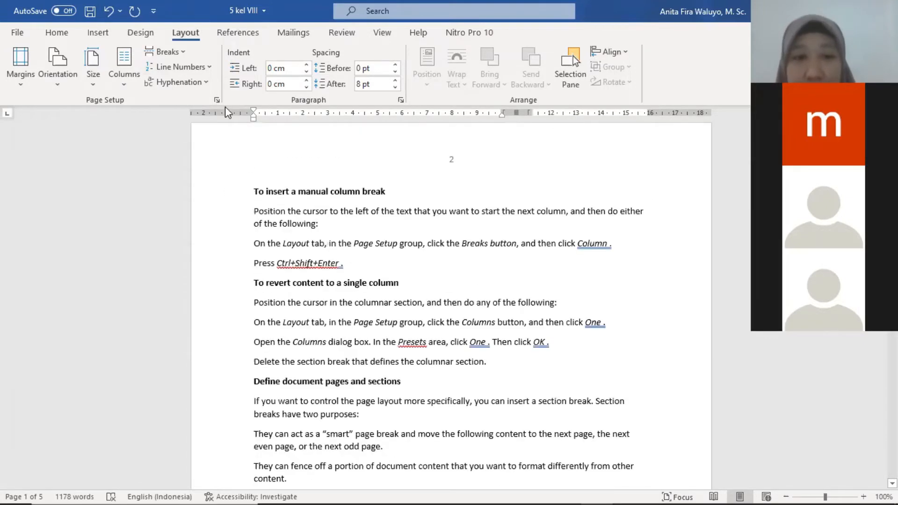
{"action": "scroll", "coordinate": [307, 270], "scroll_direction": "down", "scroll_amount": 4}
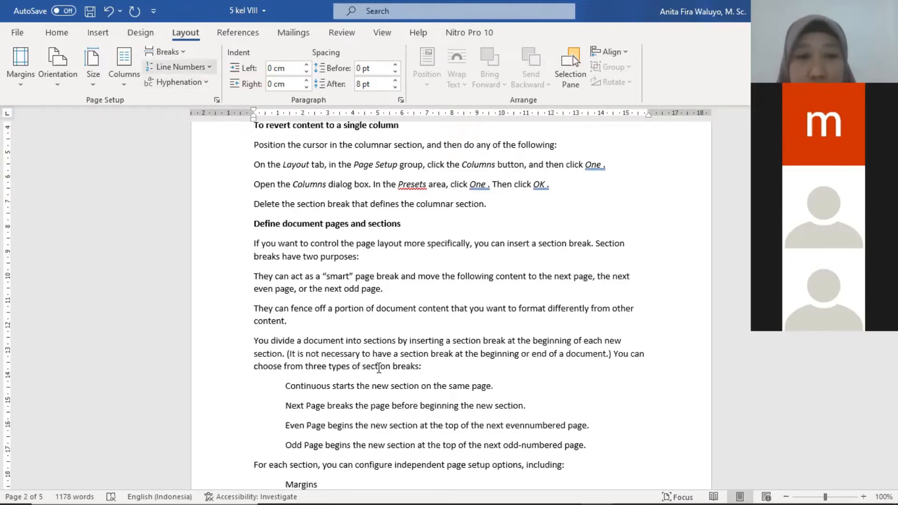
{"action": "scroll", "coordinate": [379, 368], "scroll_direction": "down", "scroll_amount": 3}
{"action": "scroll", "coordinate": [378, 368], "scroll_direction": "up", "scroll_amount": 6}
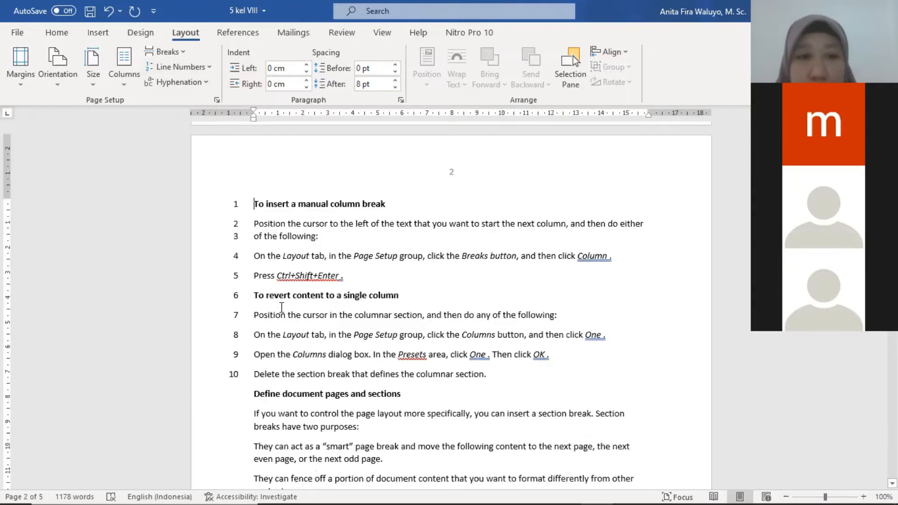
Apply Continuous line numbering to the section starting at "Define document pages and sections" and check the numbers onto page 3
{"action": "scroll", "coordinate": [263, 303], "scroll_direction": "down", "scroll_amount": 3}
{"action": "left_click", "coordinate": [247, 299]}
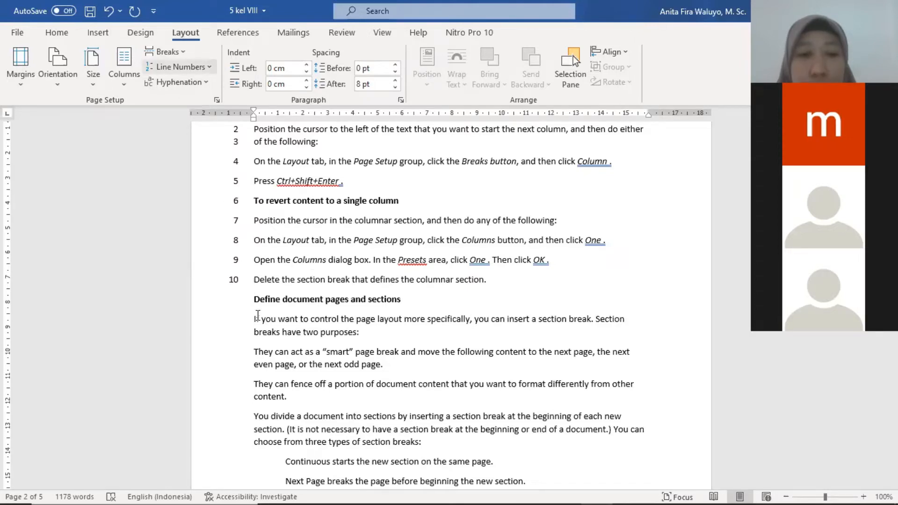
{"action": "scroll", "coordinate": [259, 316], "scroll_direction": "down", "scroll_amount": 7}
{"action": "scroll", "coordinate": [259, 308], "scroll_direction": "down", "scroll_amount": 6}
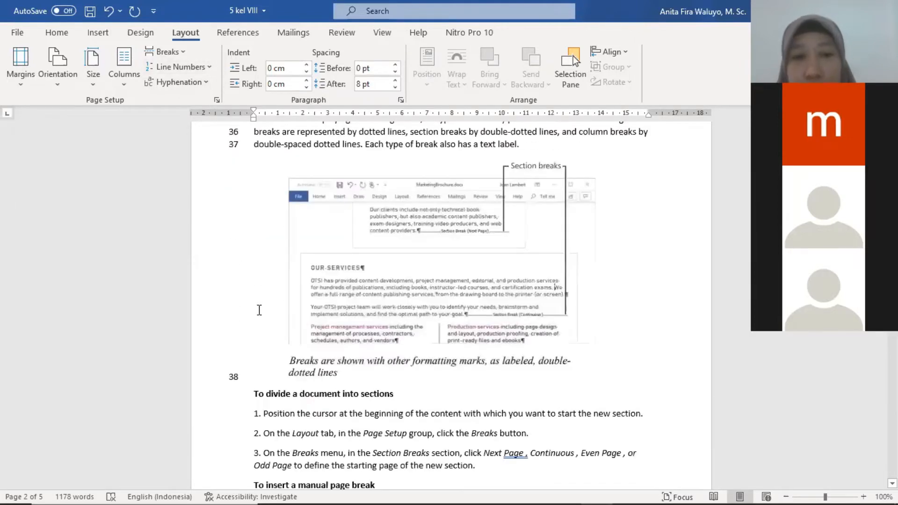
{"action": "scroll", "coordinate": [259, 307], "scroll_direction": "down", "scroll_amount": 6}
{"action": "scroll", "coordinate": [231, 155], "scroll_direction": "up", "scroll_amount": 6}
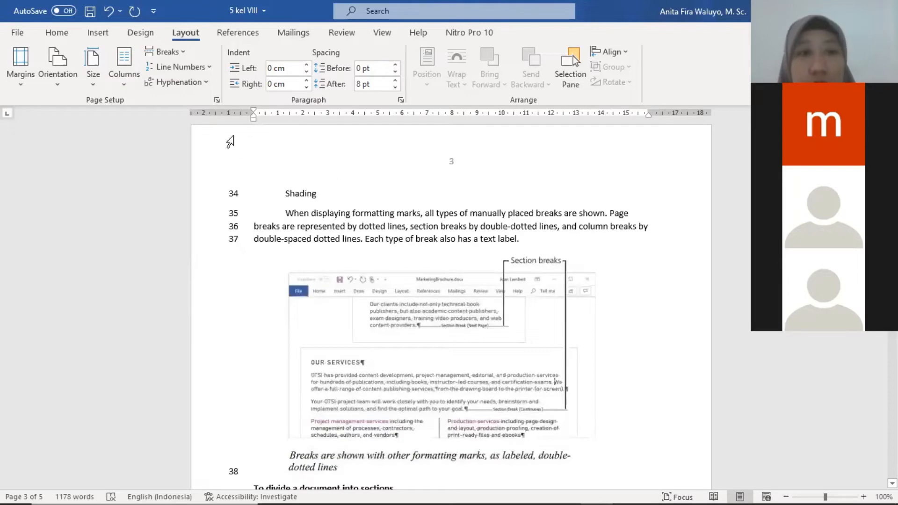
Undo the line numbering applied to the "Define document pages and sections", "To insert a manual column break" and two-column sections
{"action": "scroll", "coordinate": [224, 136], "scroll_direction": "up", "scroll_amount": 7}
{"action": "scroll", "coordinate": [206, 158], "scroll_direction": "up", "scroll_amount": 4}
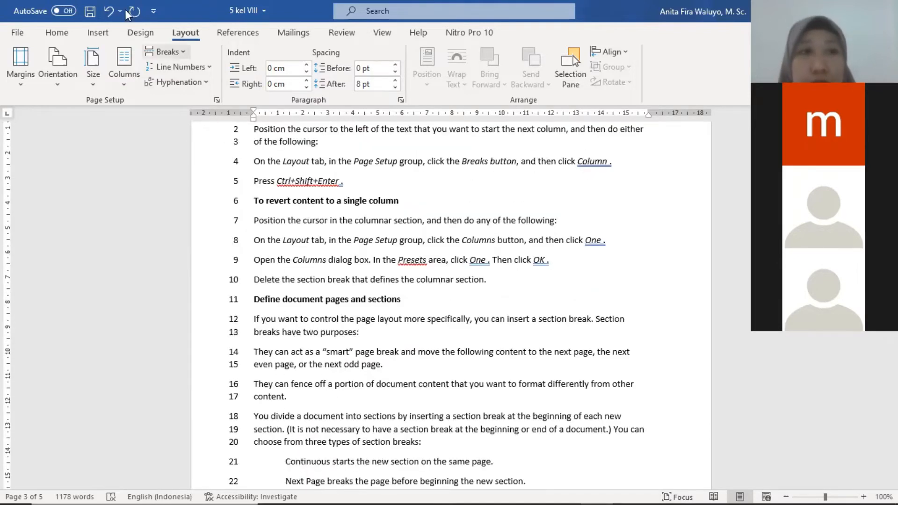
{"action": "scroll", "coordinate": [206, 158], "scroll_direction": "up", "scroll_amount": 3}
{"action": "left_click", "coordinate": [108, 12]}
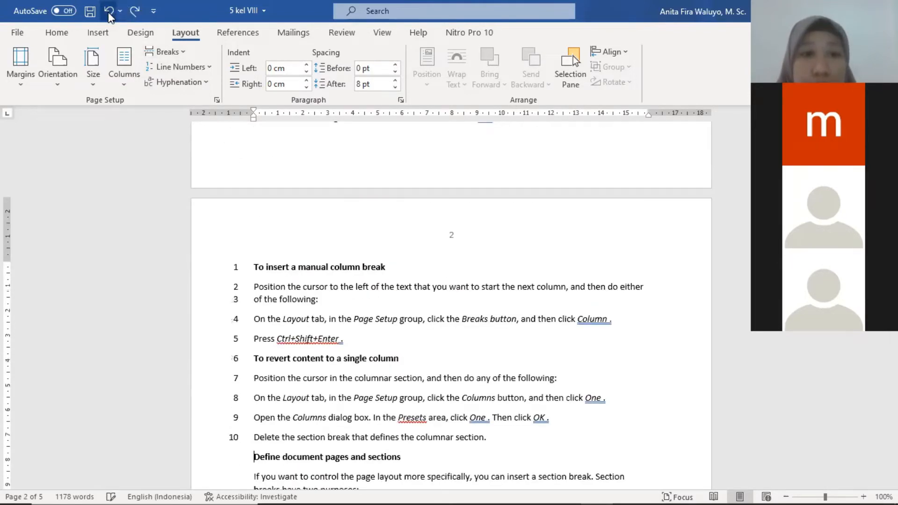
{"action": "left_click", "coordinate": [108, 12]}
{"action": "left_click", "coordinate": [108, 12]}
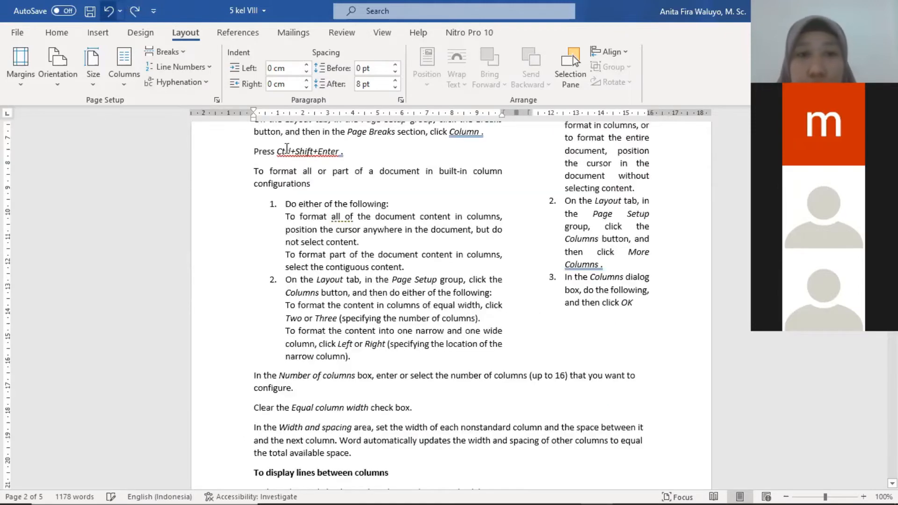
Apply Restart Each Page line numbering to the opening section containing "Display content in columns" and compare it with the sections on the following pages
{"action": "scroll", "coordinate": [286, 148], "scroll_direction": "up", "scroll_amount": 5}
{"action": "left_click", "coordinate": [248, 227]}
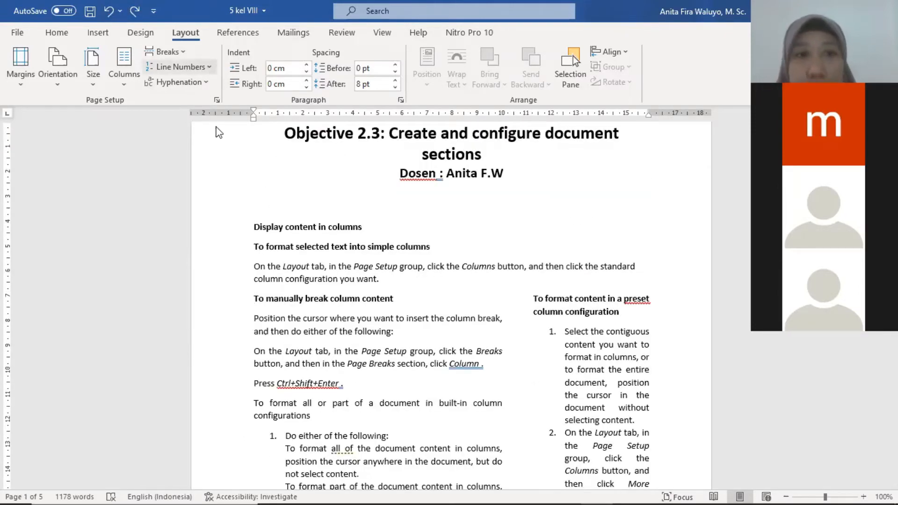
{"action": "left_click", "coordinate": [180, 67]}
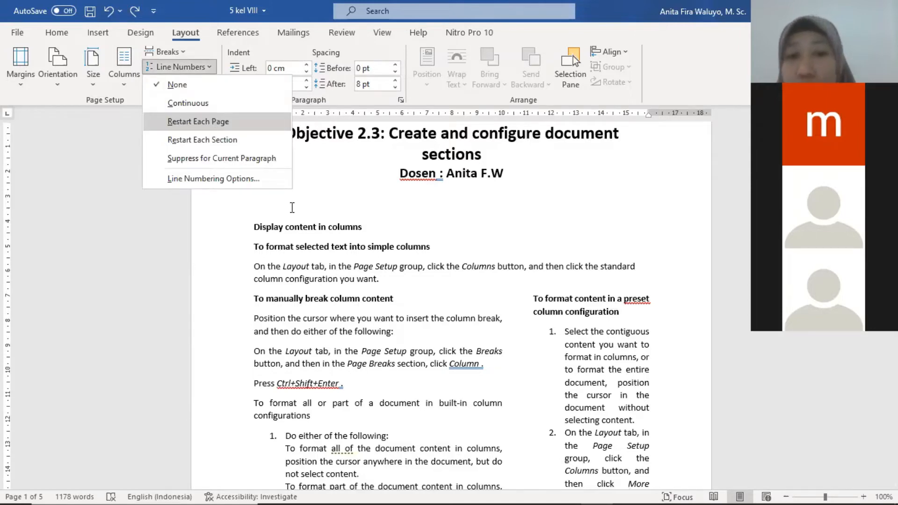
{"action": "scroll", "coordinate": [296, 218], "scroll_direction": "down", "scroll_amount": 10}
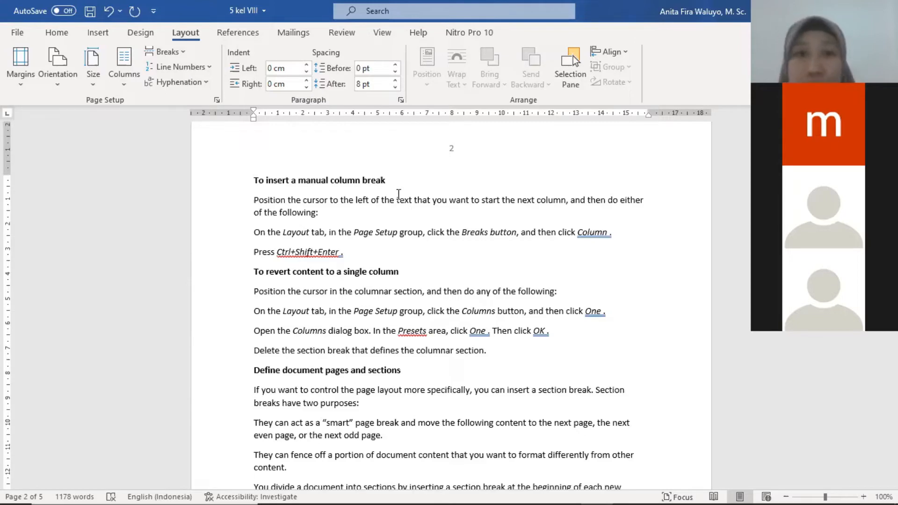
{"action": "scroll", "coordinate": [395, 196], "scroll_direction": "down", "scroll_amount": 10}
{"action": "scroll", "coordinate": [359, 200], "scroll_direction": "up", "scroll_amount": 5}
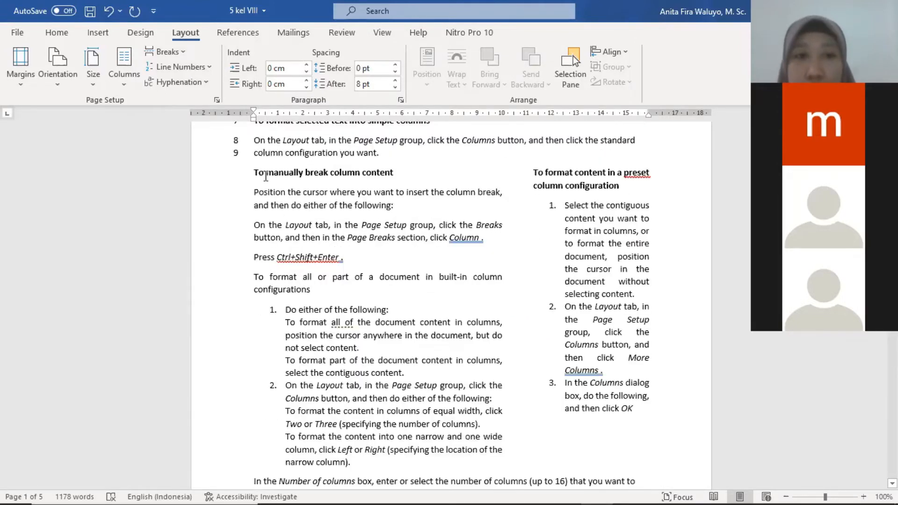
Select the whole two-column text from "To manually break column content" through the list under "To format content in a preset column configuration"
{"action": "left_click_drag", "start_coordinate": [621, 299], "coordinate": [651, 415]}
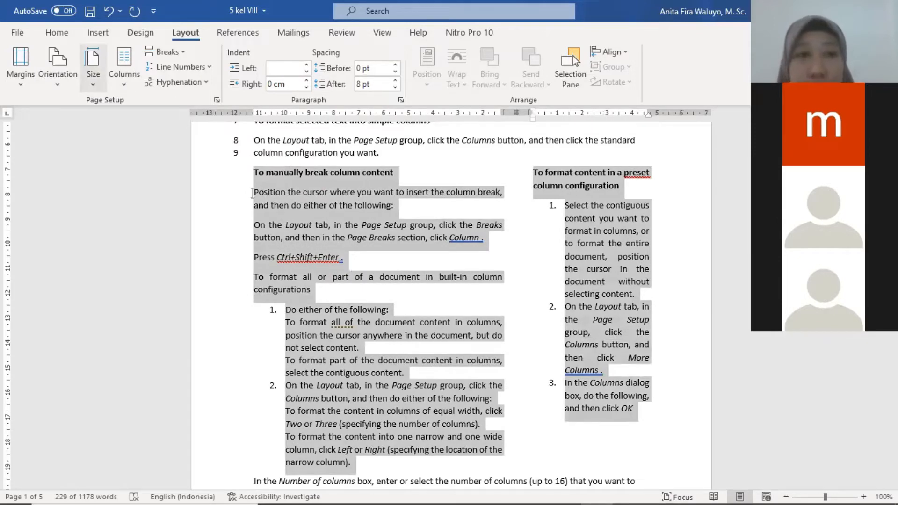
Undo the column formatting of the selected sections and place the cursor before the document title
{"action": "key", "text": "ctrl+z"}
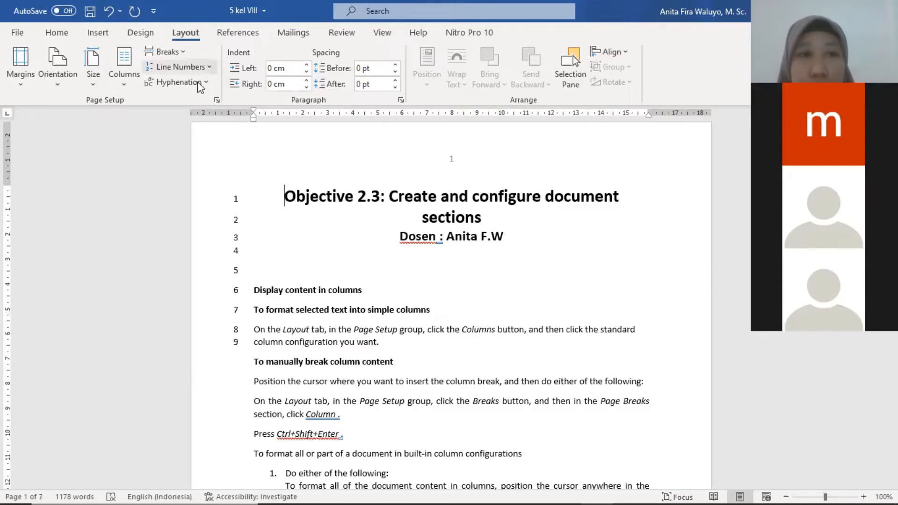
{"action": "left_click", "coordinate": [251, 295]}
{"action": "left_click", "coordinate": [255, 192]}
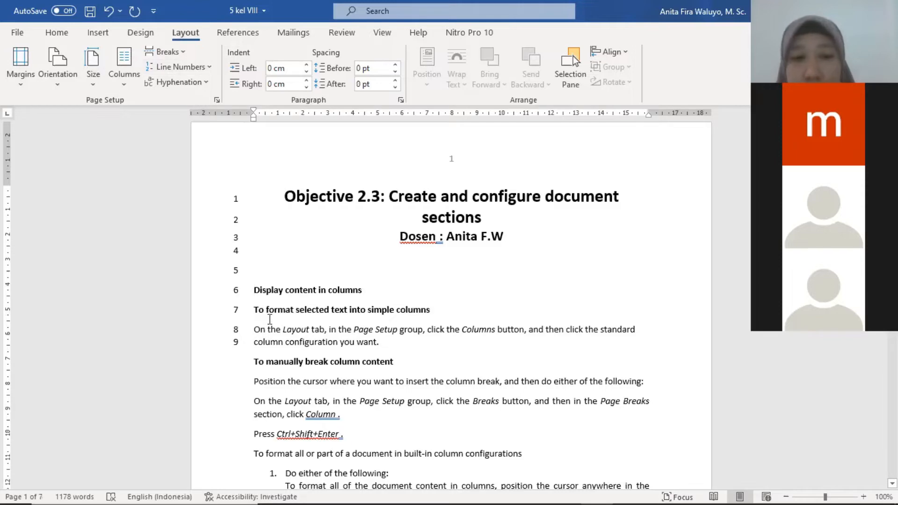
{"action": "scroll", "coordinate": [270, 319], "scroll_direction": "down", "scroll_amount": 5}
{"action": "scroll", "coordinate": [270, 270], "scroll_direction": "down", "scroll_amount": 2}
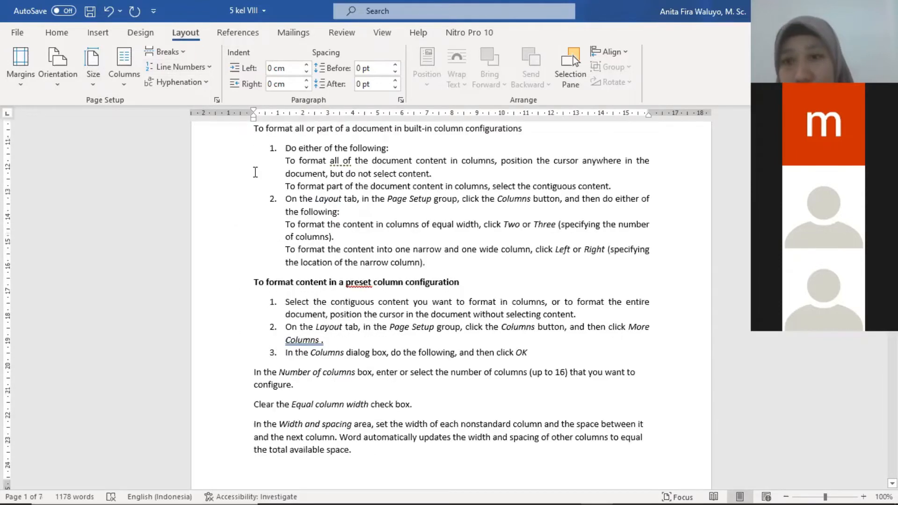
{"action": "scroll", "coordinate": [289, 200], "scroll_direction": "up", "scroll_amount": 5}
{"action": "scroll", "coordinate": [289, 199], "scroll_direction": "up", "scroll_amount": 3}
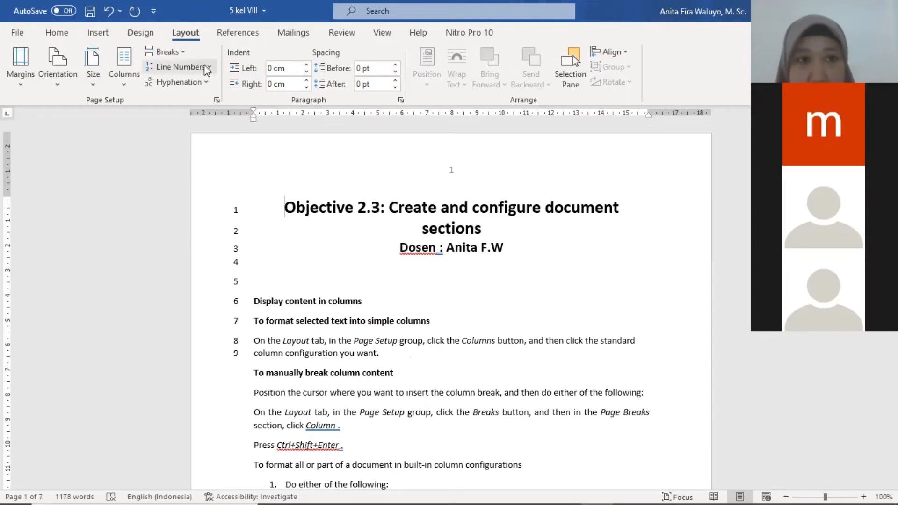
{"action": "left_click", "coordinate": [280, 211]}
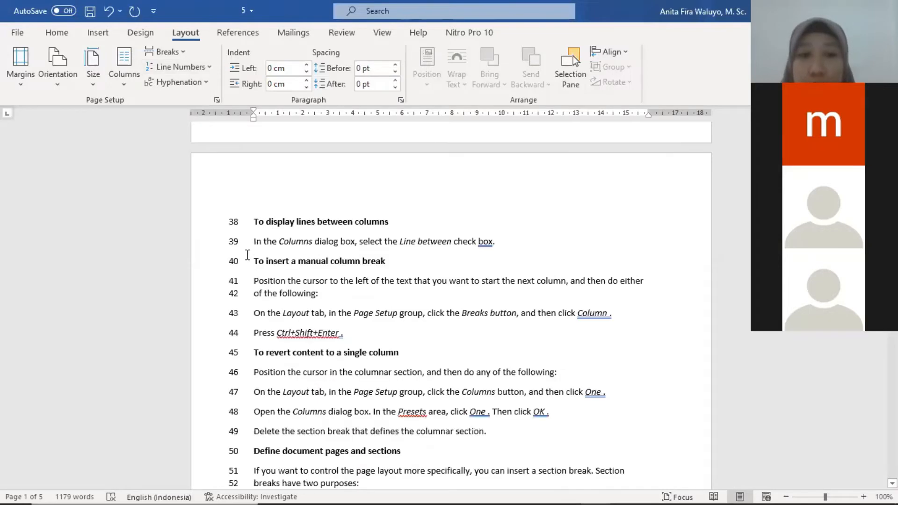
Examine the continuous line numbering across all pages, down to the end of the document and back to its start
{"action": "scroll", "coordinate": [237, 258], "scroll_direction": "down", "scroll_amount": 10}
{"action": "scroll", "coordinate": [237, 258], "scroll_direction": "down", "scroll_amount": 5}
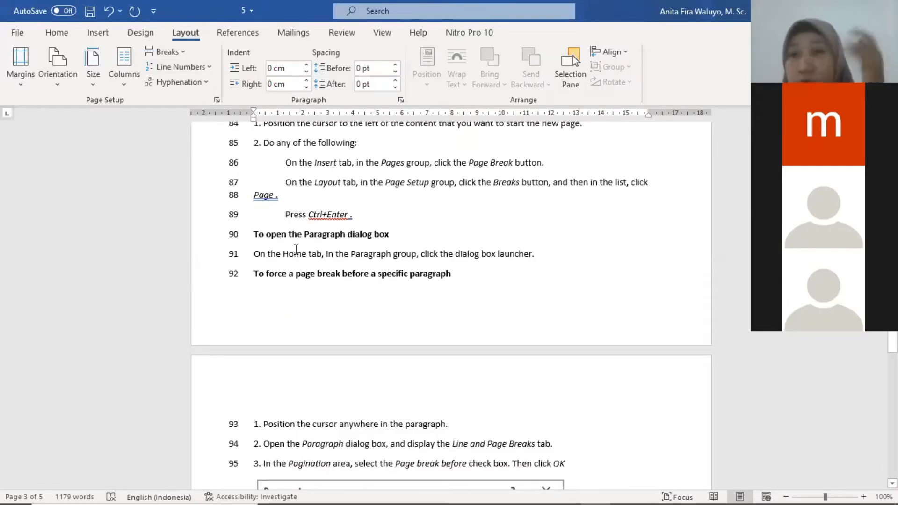
{"action": "scroll", "coordinate": [295, 255], "scroll_direction": "down", "scroll_amount": 6}
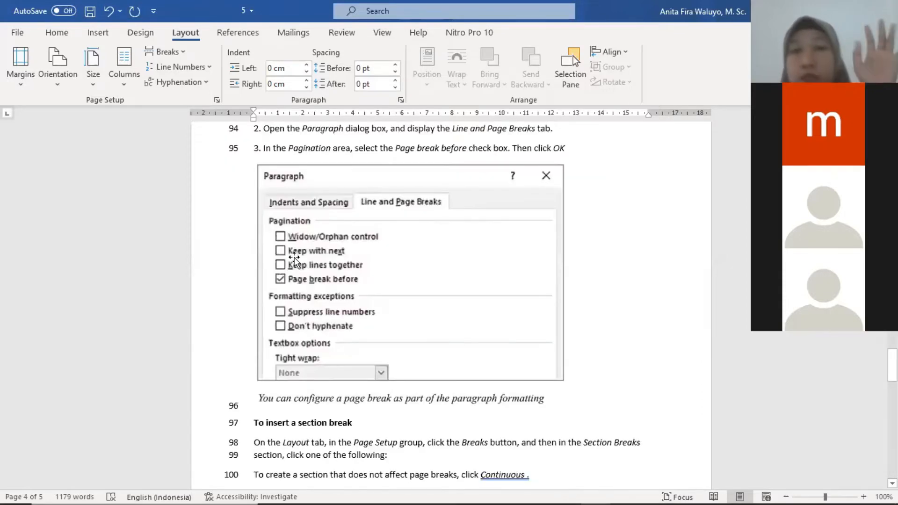
{"action": "scroll", "coordinate": [293, 257], "scroll_direction": "up", "scroll_amount": 12}
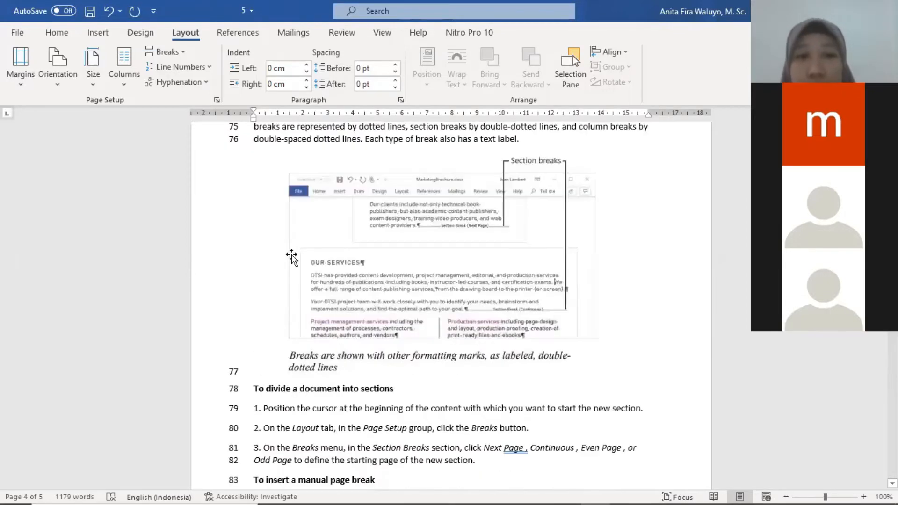
{"action": "scroll", "coordinate": [292, 253], "scroll_direction": "down", "scroll_amount": 15}
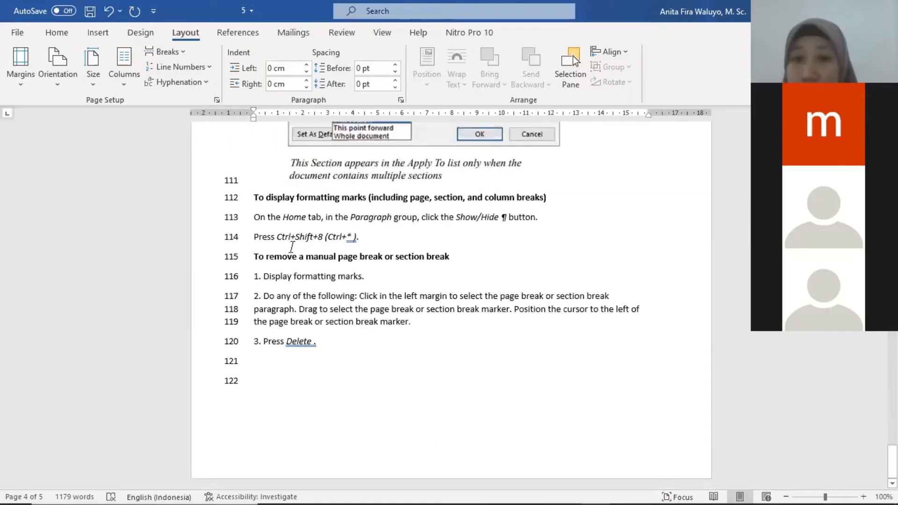
{"action": "scroll", "coordinate": [291, 246], "scroll_direction": "up", "scroll_amount": 5}
{"action": "scroll", "coordinate": [655, 285], "scroll_direction": "up", "scroll_amount": 7}
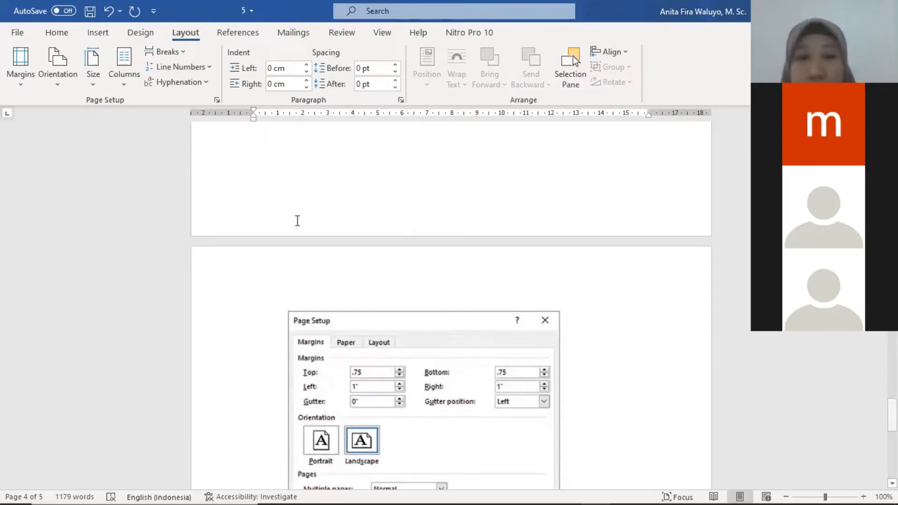
{"action": "key", "text": "ctrl+Home"}
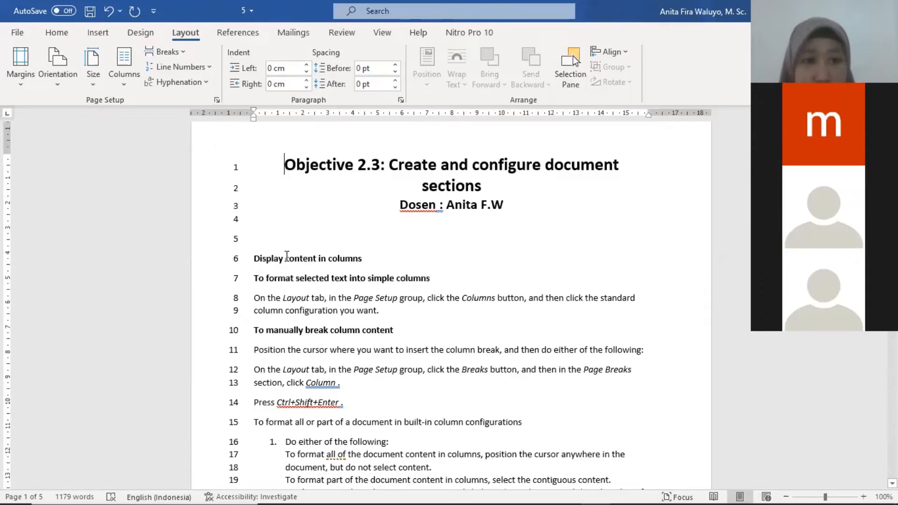
{"action": "left_click", "coordinate": [283, 300]}
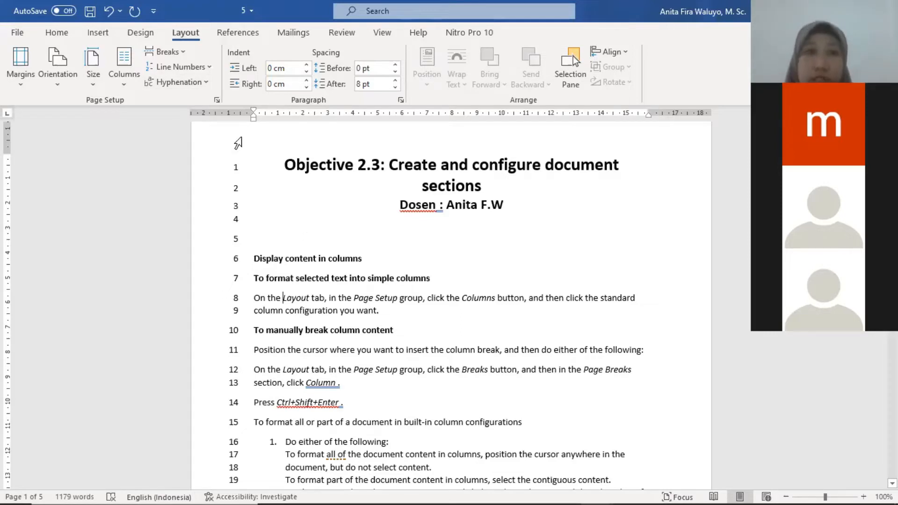
Undo the continuous line numbering and set the line numbers to restart on each page
{"action": "left_click", "coordinate": [108, 12]}
{"action": "key", "text": "ctrl+z"}
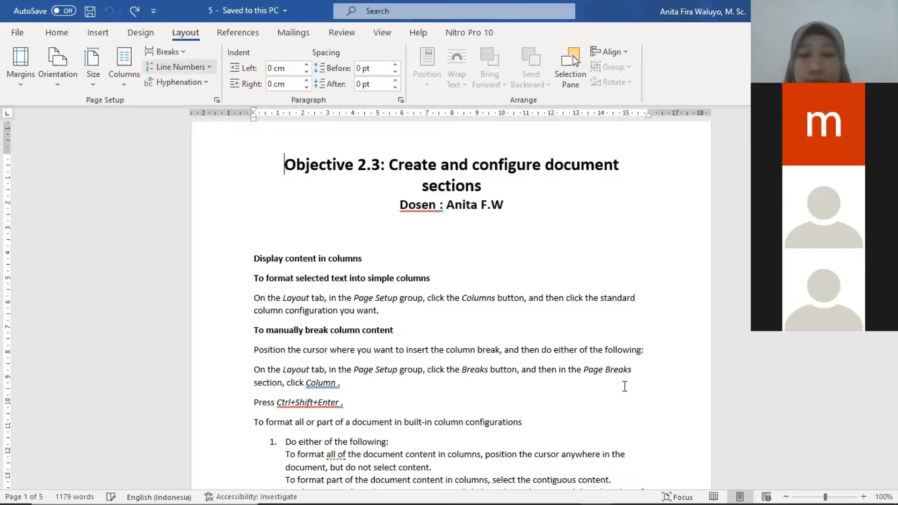
{"action": "key", "text": "ctrl+y"}
Examine the line numbers at the page transitions to compare where the numbering begins on each page
{"action": "scroll", "coordinate": [310, 270], "scroll_direction": "down", "scroll_amount": 10}
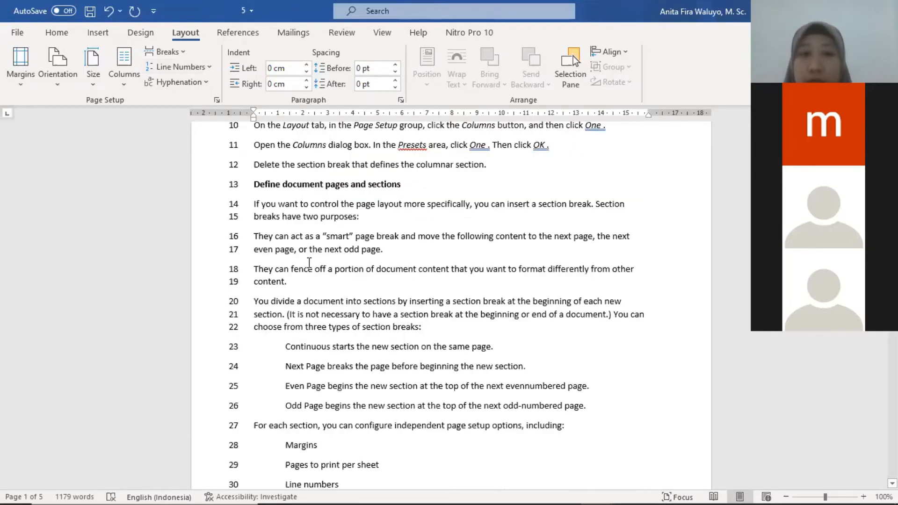
{"action": "scroll", "coordinate": [323, 238], "scroll_direction": "up", "scroll_amount": 5}
{"action": "scroll", "coordinate": [322, 234], "scroll_direction": "up", "scroll_amount": 2}
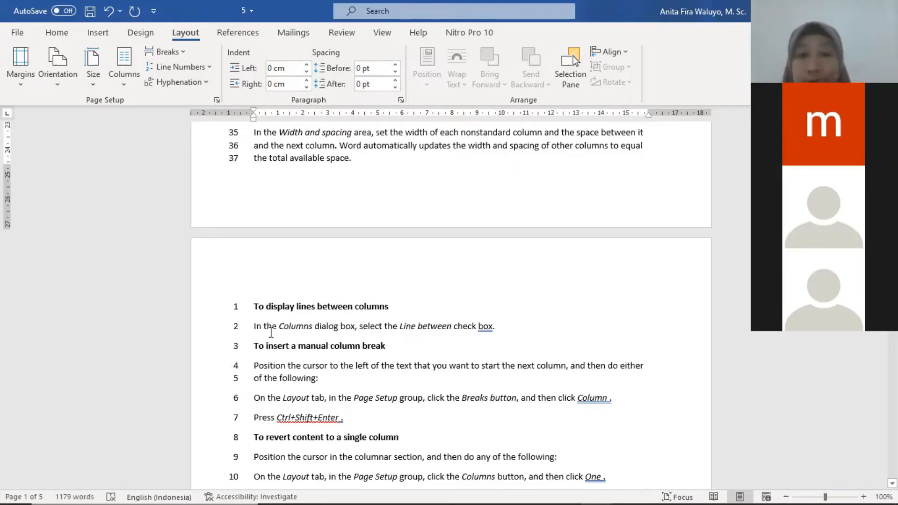
{"action": "left_click", "coordinate": [271, 307]}
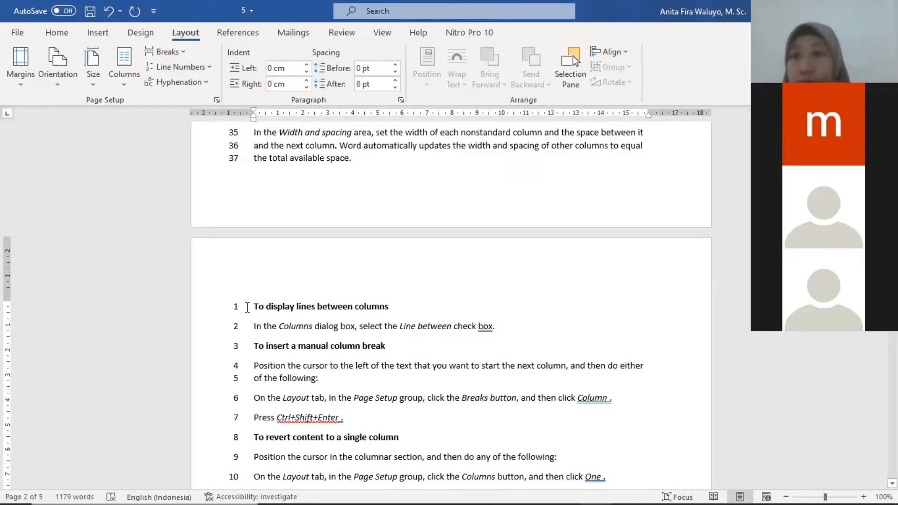
{"action": "scroll", "coordinate": [248, 307], "scroll_direction": "down", "scroll_amount": 12}
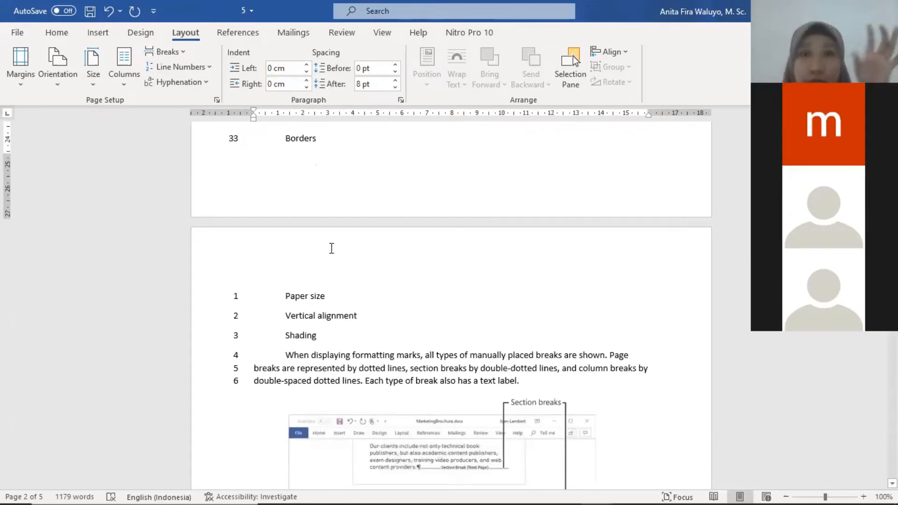
{"action": "scroll", "coordinate": [330, 248], "scroll_direction": "up", "scroll_amount": 3}
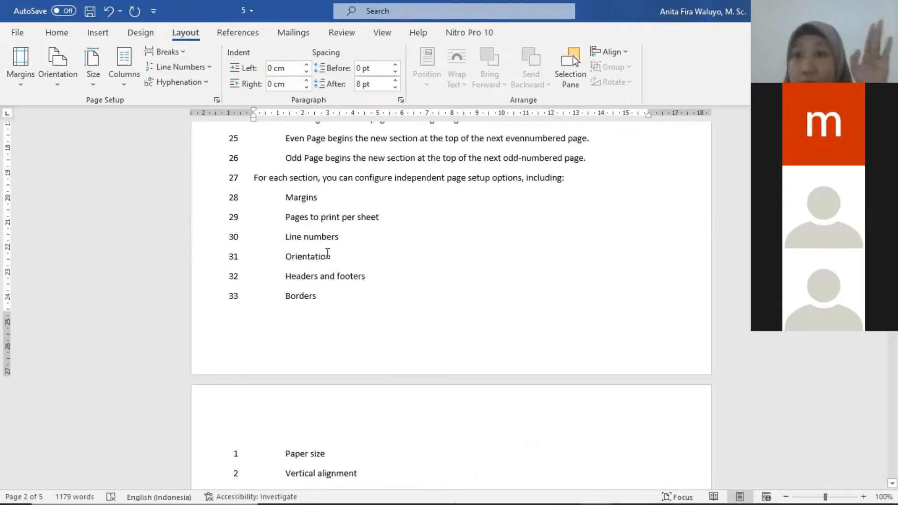
{"action": "scroll", "coordinate": [327, 253], "scroll_direction": "up", "scroll_amount": 15}
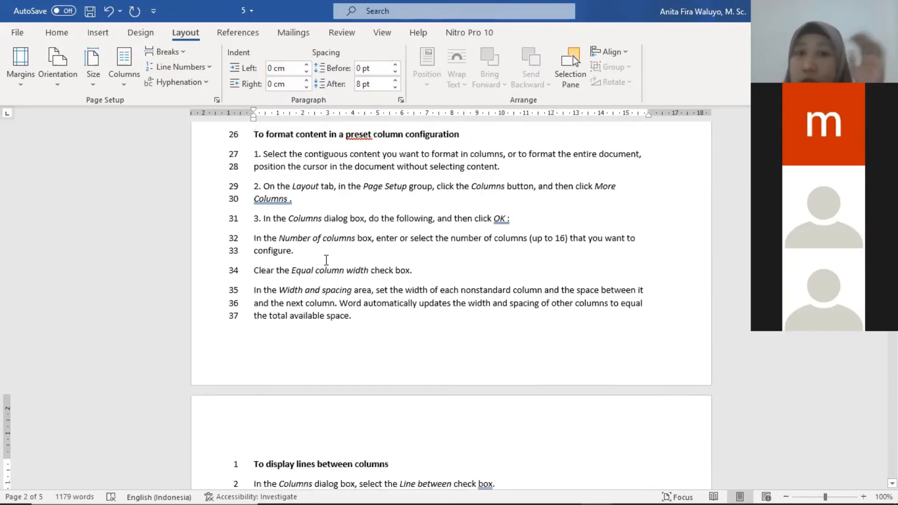
{"action": "scroll", "coordinate": [326, 260], "scroll_direction": "down", "scroll_amount": 14}
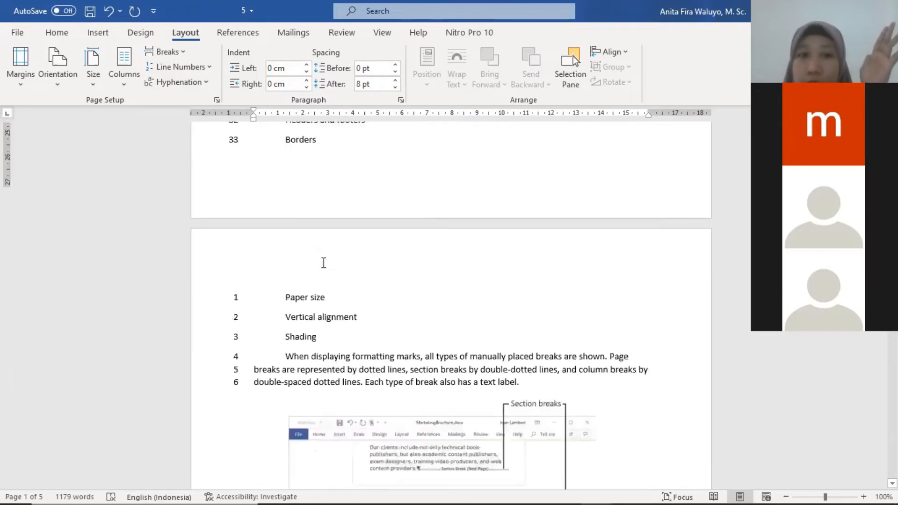
{"action": "scroll", "coordinate": [324, 263], "scroll_direction": "down", "scroll_amount": 1}
{"action": "scroll", "coordinate": [324, 262], "scroll_direction": "up", "scroll_amount": 3}
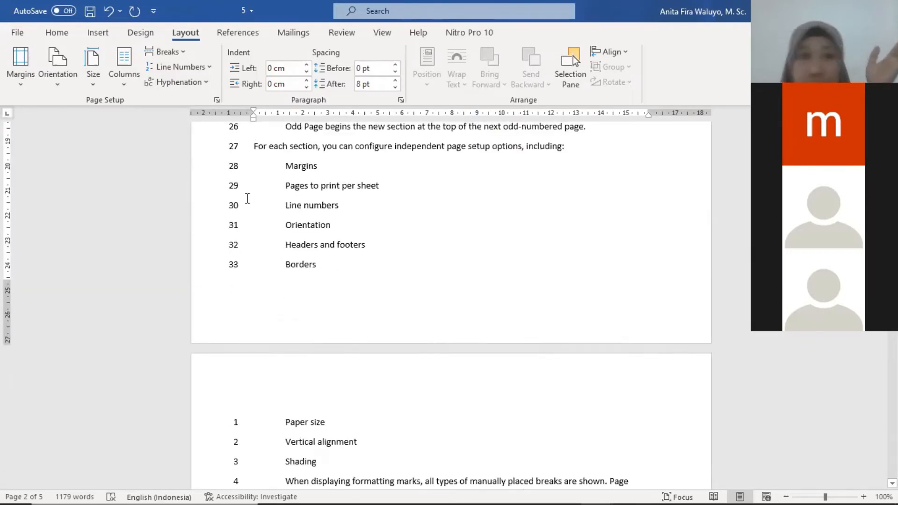
{"action": "scroll", "coordinate": [278, 170], "scroll_direction": "up", "scroll_amount": 5}
{"action": "scroll", "coordinate": [635, 187], "scroll_direction": "up", "scroll_amount": 3}
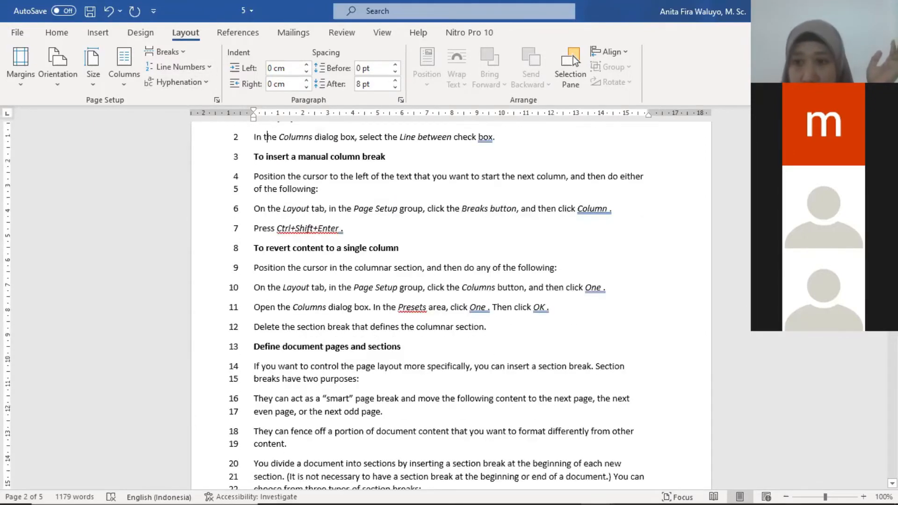
{"action": "scroll", "coordinate": [603, 191], "scroll_direction": "up", "scroll_amount": 3}
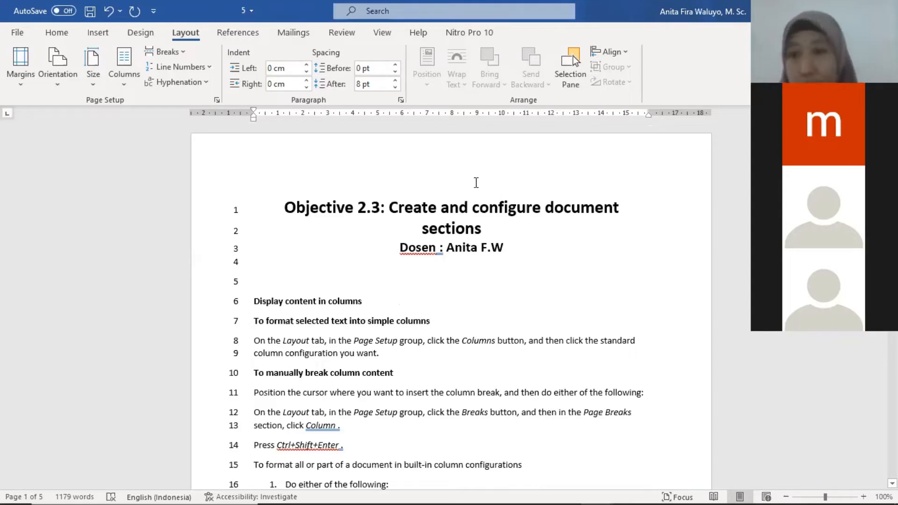
Set the line numbers to restart at each section and check the numbering across the pages
{"action": "left_click", "coordinate": [281, 210]}
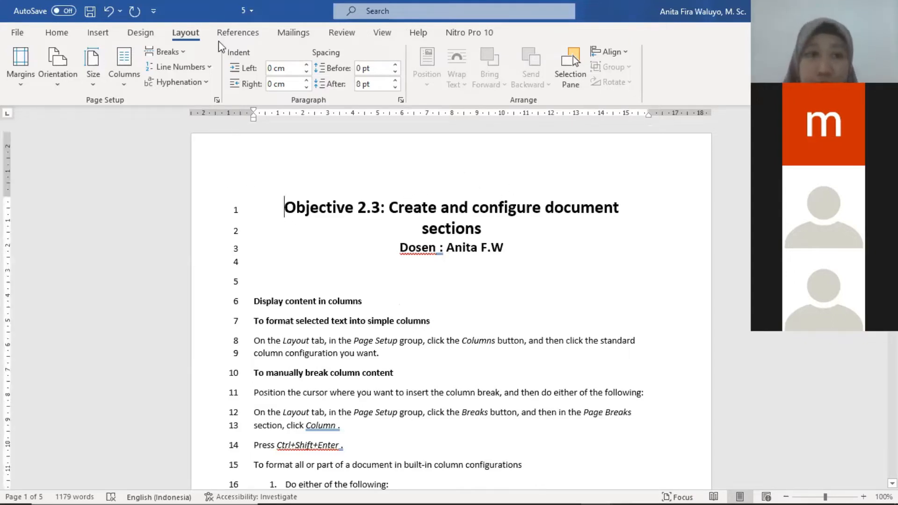
{"action": "left_click", "coordinate": [180, 66]}
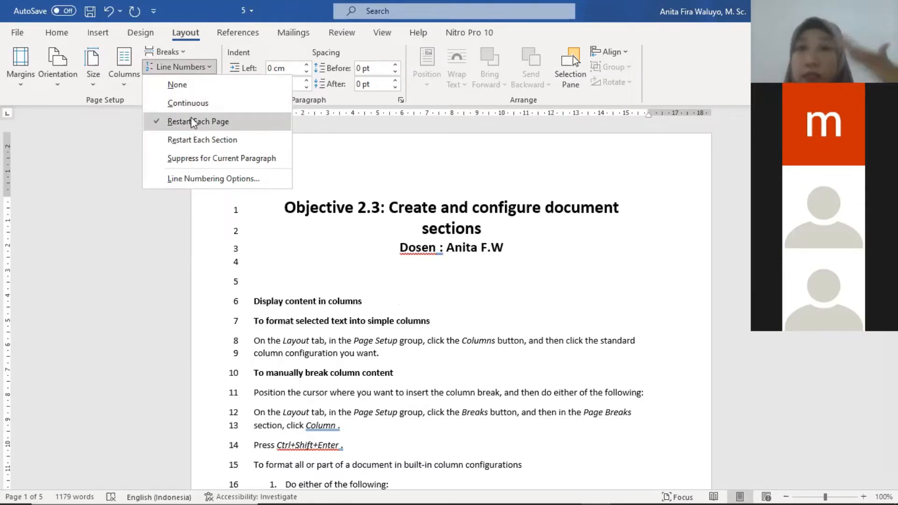
{"action": "left_click", "coordinate": [178, 143]}
{"action": "scroll", "coordinate": [314, 243], "scroll_direction": "down", "scroll_amount": 20}
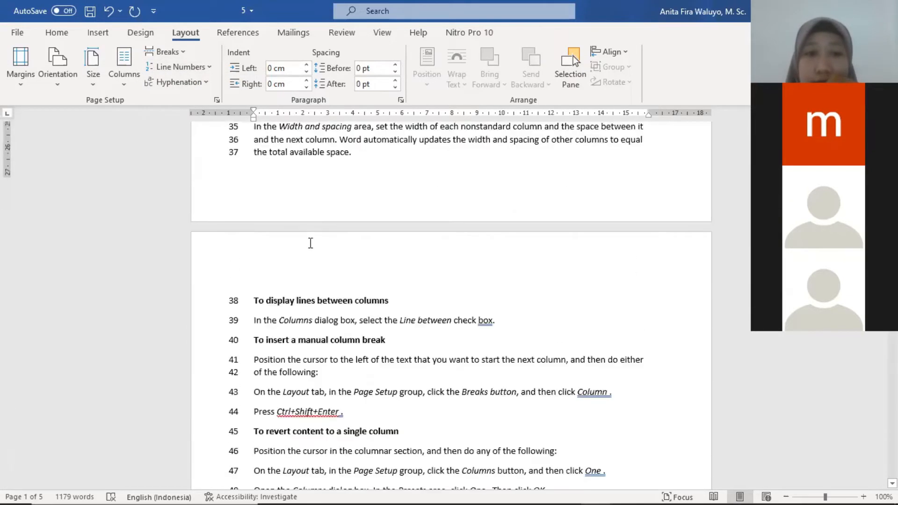
{"action": "scroll", "coordinate": [307, 240], "scroll_direction": "down", "scroll_amount": 15}
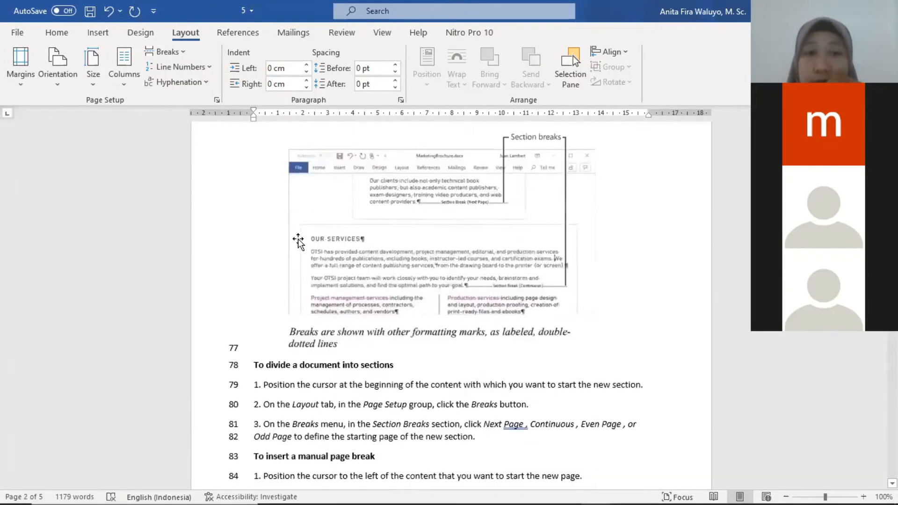
{"action": "scroll", "coordinate": [297, 239], "scroll_direction": "down", "scroll_amount": 15}
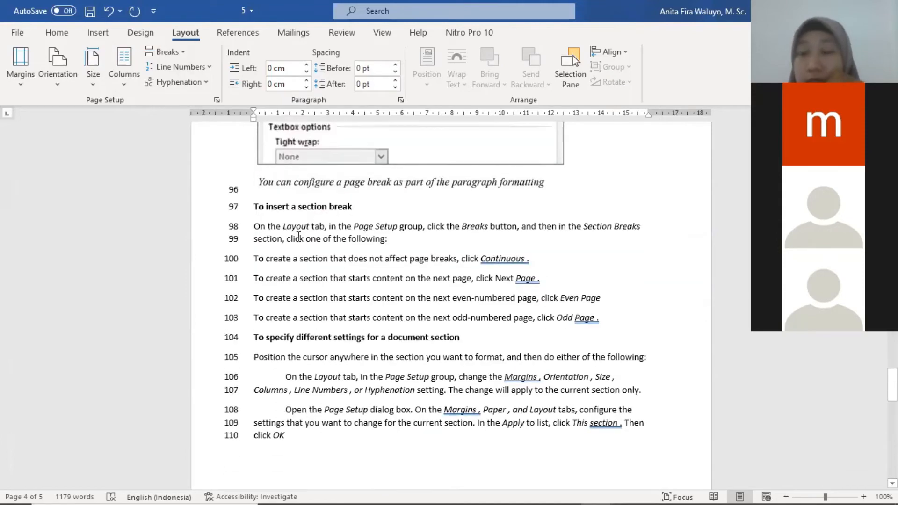
{"action": "scroll", "coordinate": [269, 146], "scroll_direction": "up", "scroll_amount": 15}
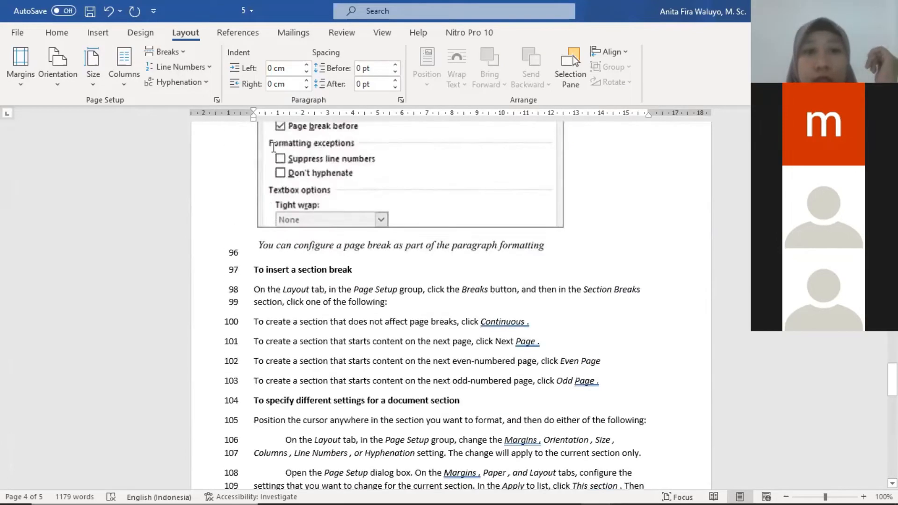
{"action": "scroll", "coordinate": [699, 223], "scroll_direction": "up", "scroll_amount": 2}
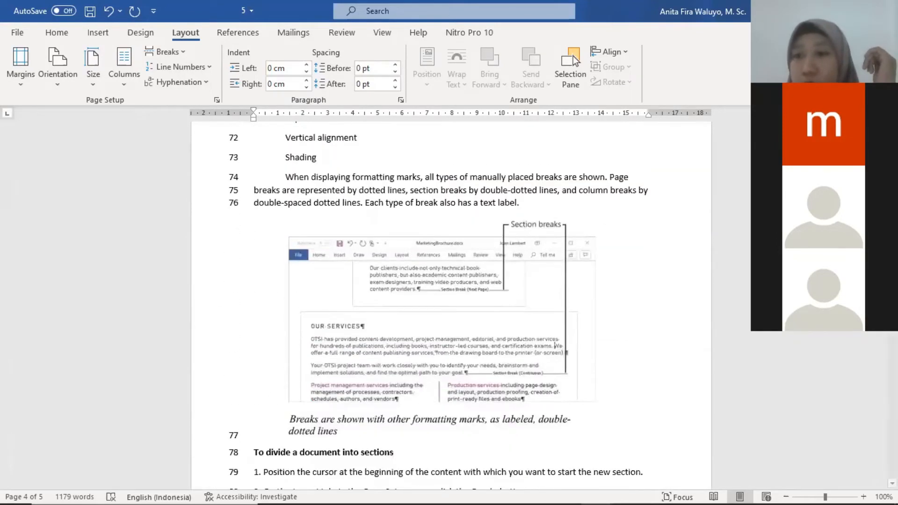
Suppress line numbers for the title paragraph "Objective 2.3: Create and configure document sections"
{"action": "key", "text": "ctrl+Home"}
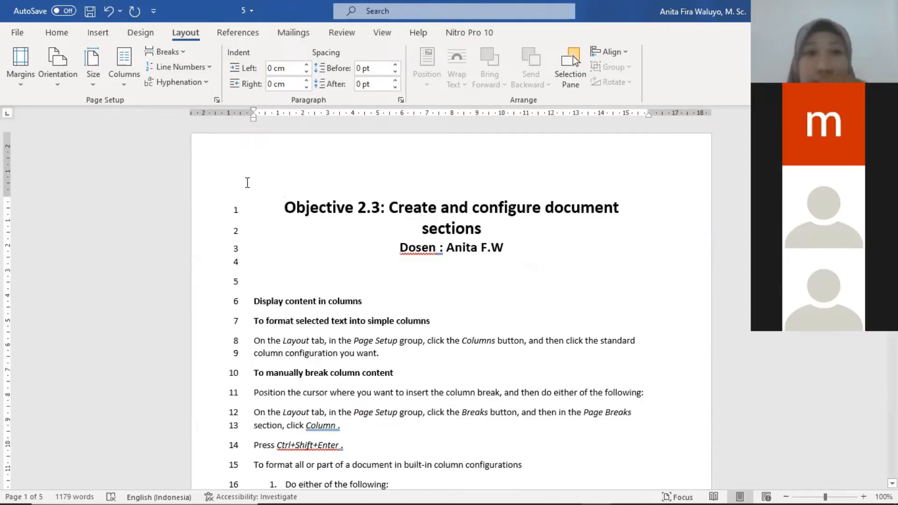
{"action": "left_click", "coordinate": [204, 67]}
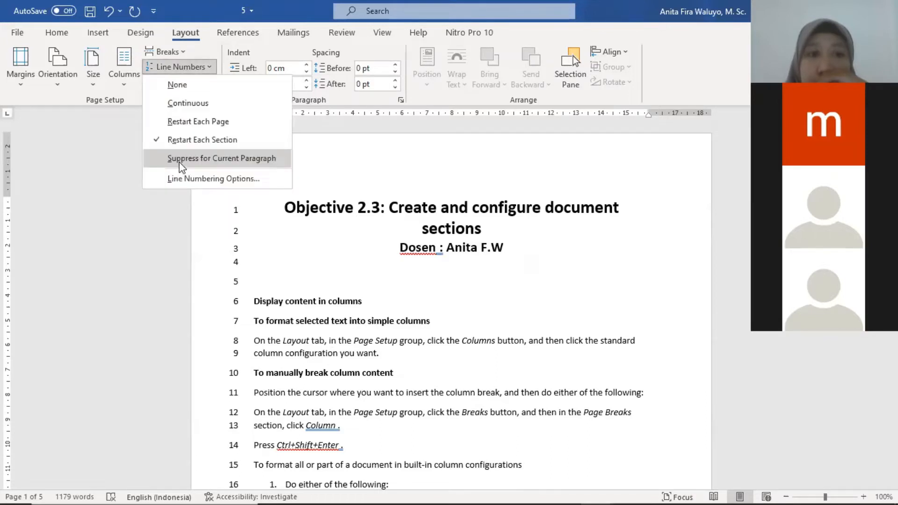
{"action": "left_click", "coordinate": [182, 159]}
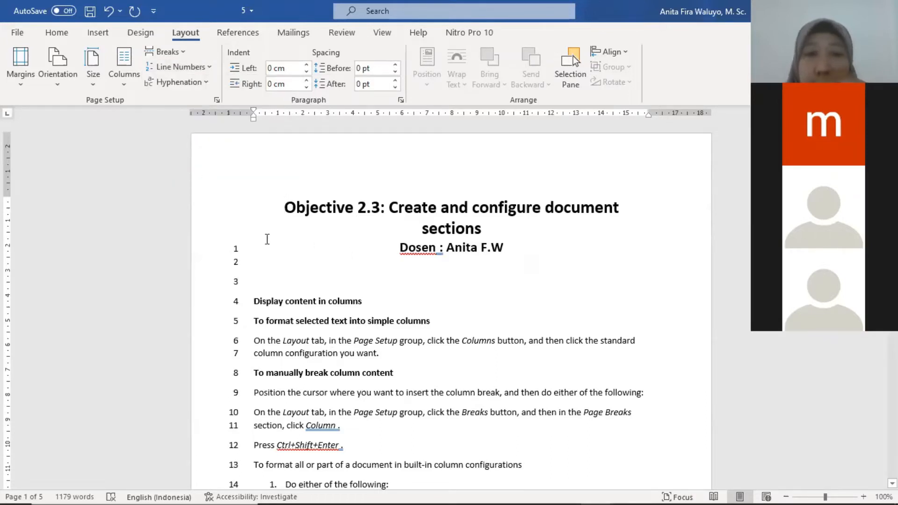
Examine the line numbering from the title paragraph through to the last page of the document
{"action": "left_click", "coordinate": [284, 208]}
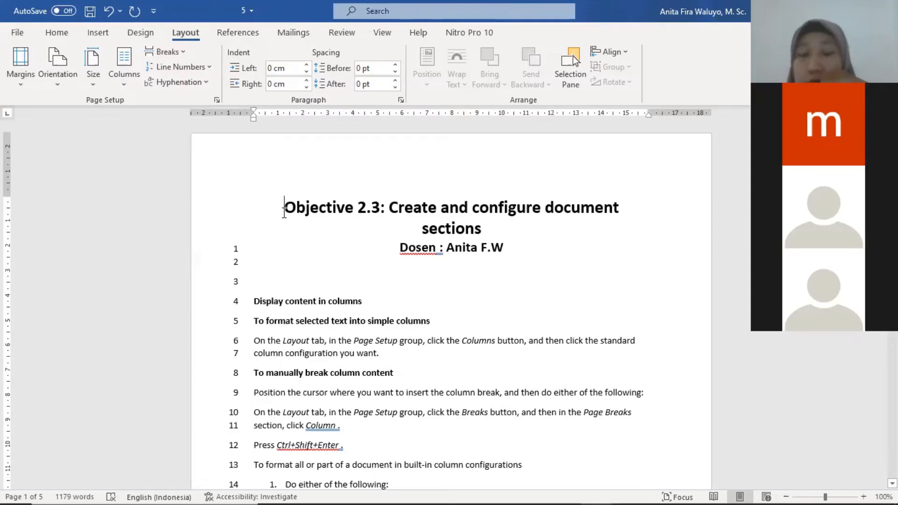
{"action": "left_click", "coordinate": [239, 252]}
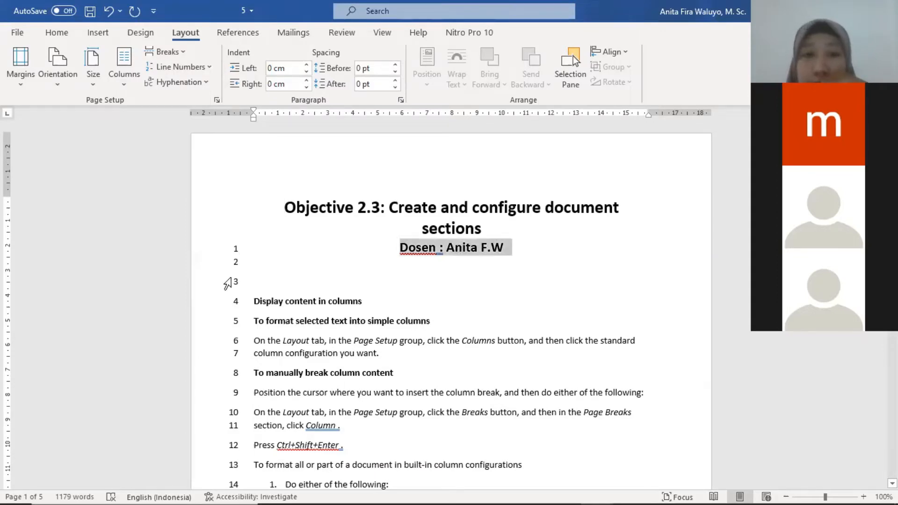
{"action": "left_click", "coordinate": [253, 299]}
{"action": "scroll", "coordinate": [252, 299], "scroll_direction": "down", "scroll_amount": 15}
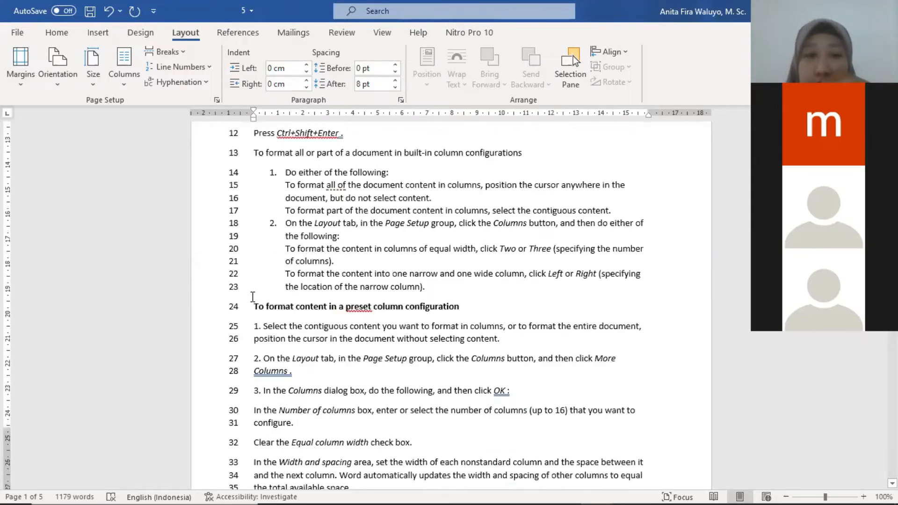
{"action": "scroll", "coordinate": [252, 299], "scroll_direction": "down", "scroll_amount": 15}
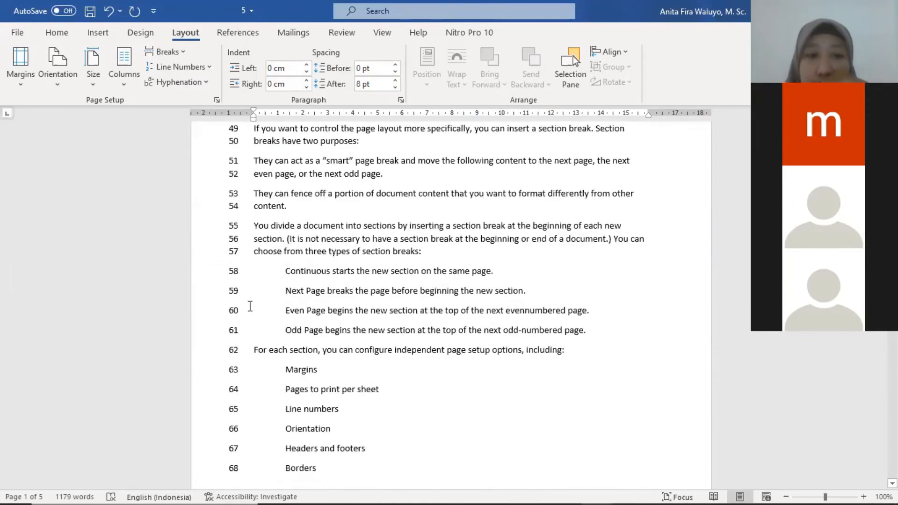
{"action": "scroll", "coordinate": [248, 307], "scroll_direction": "down", "scroll_amount": 20}
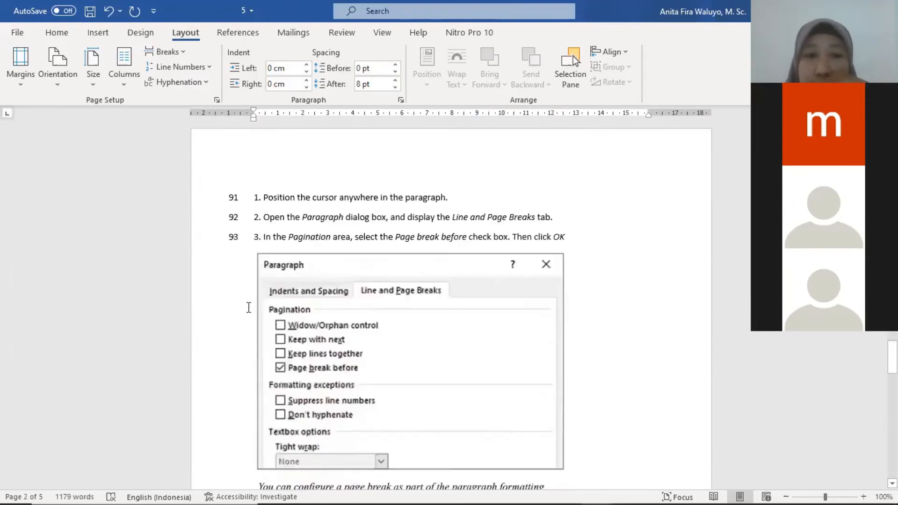
{"action": "scroll", "coordinate": [240, 317], "scroll_direction": "down", "scroll_amount": 15}
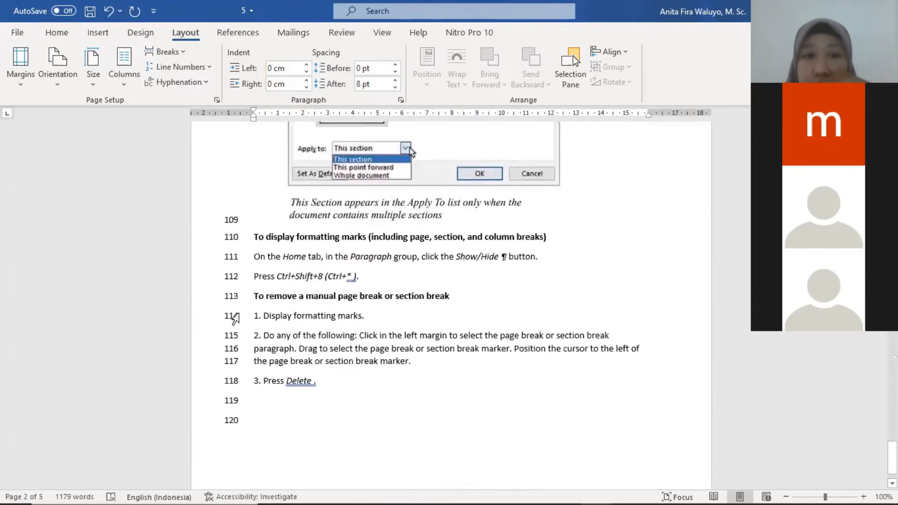
{"action": "scroll", "coordinate": [236, 319], "scroll_direction": "down", "scroll_amount": 1}
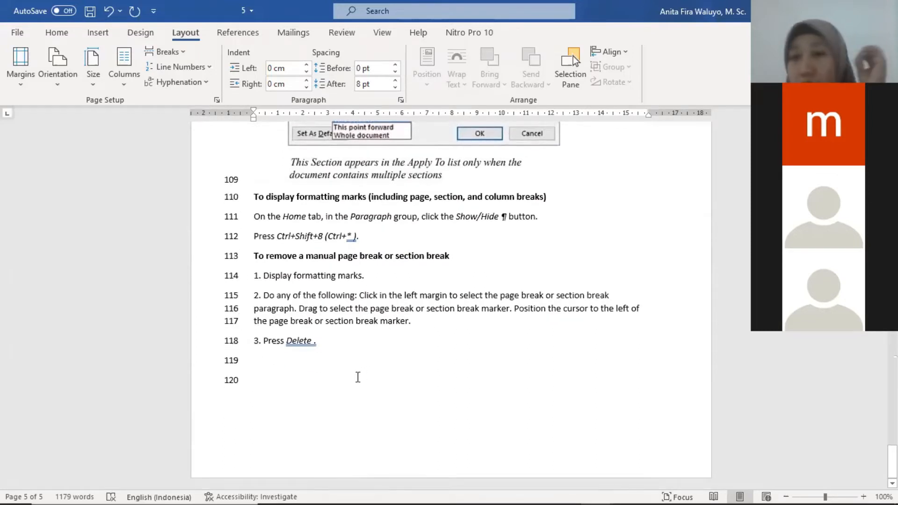
Add an empty paragraph at the end of the document
{"action": "left_click", "coordinate": [261, 370]}
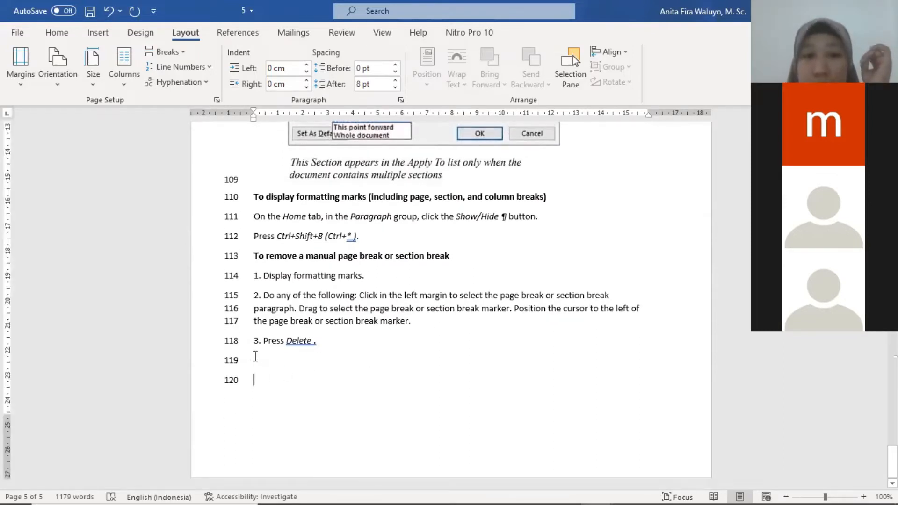
{"action": "key", "text": "Up"}
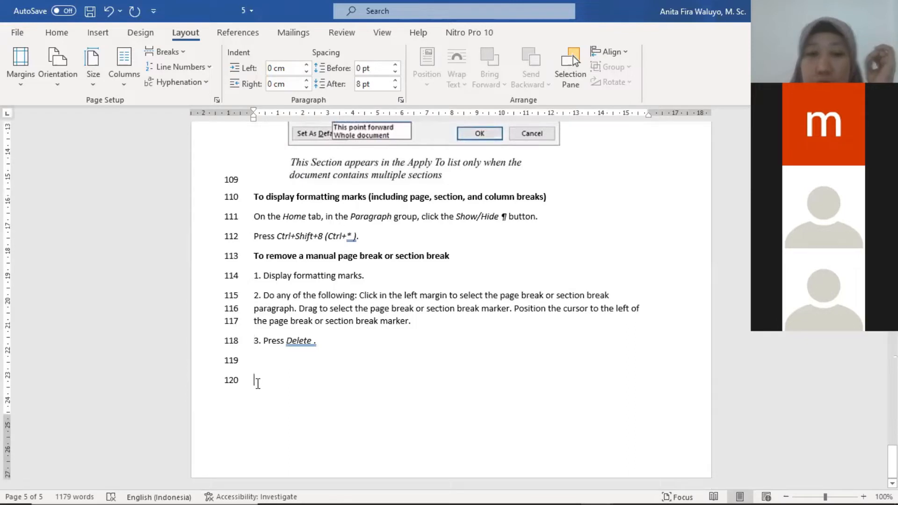
{"action": "key", "text": "Return"}
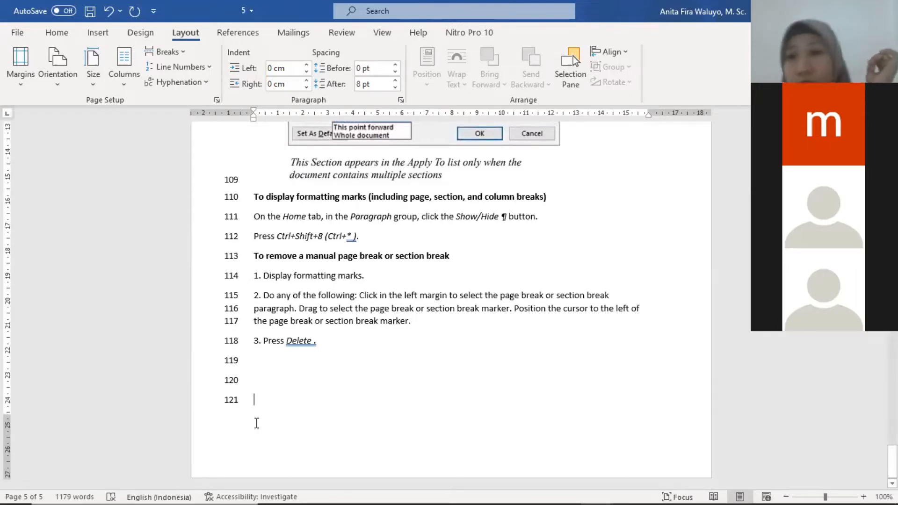
{"action": "left_click", "coordinate": [263, 362]}
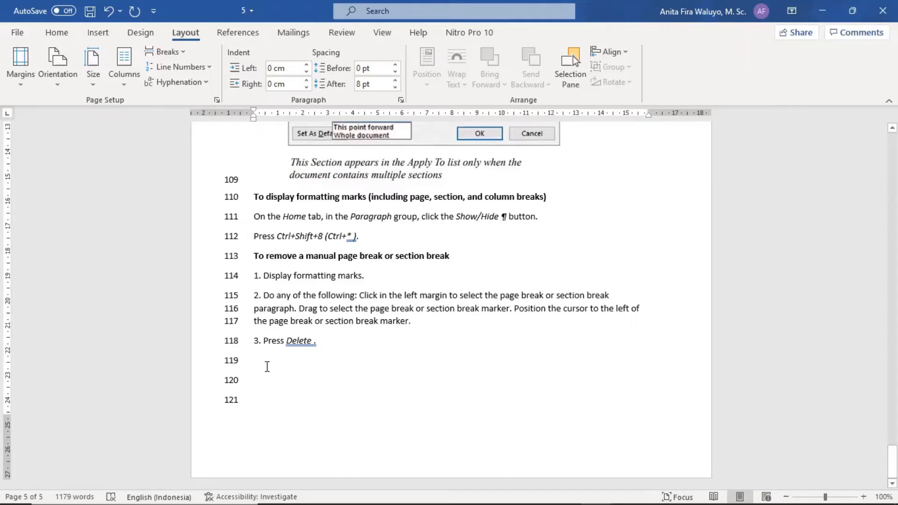
Review the Margins, Paper and Layout settings and the section start choices through Line Numbering Options, and close the dialog without changes
{"action": "left_click", "coordinate": [211, 70]}
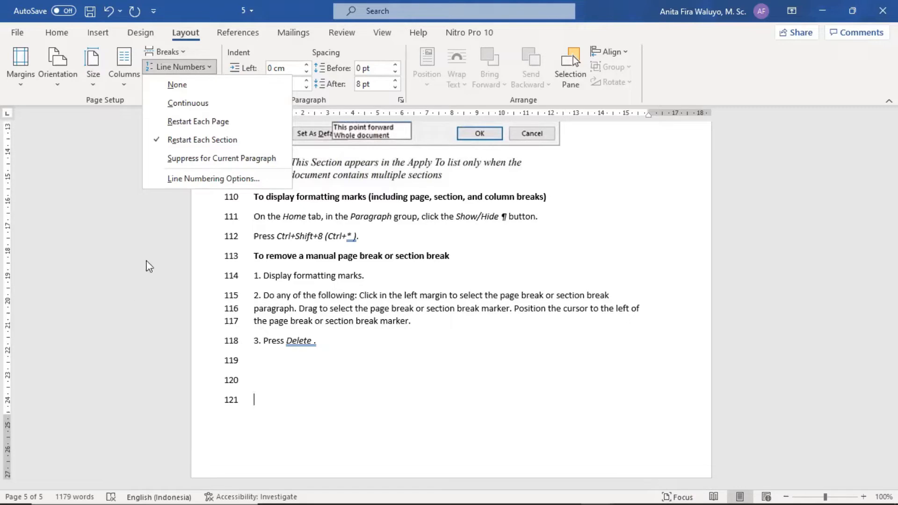
{"action": "left_click", "coordinate": [214, 179]}
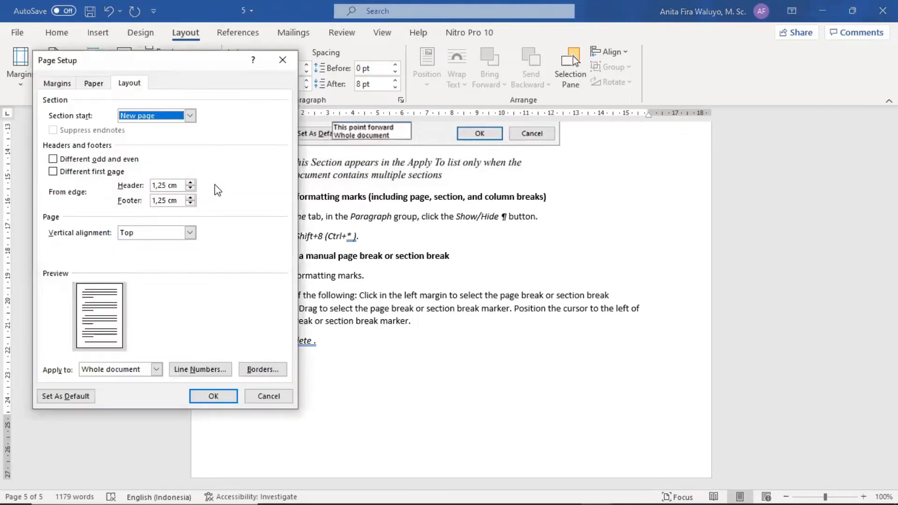
{"action": "left_click", "coordinate": [57, 84]}
{"action": "left_click", "coordinate": [89, 83]}
{"action": "left_click", "coordinate": [142, 84]}
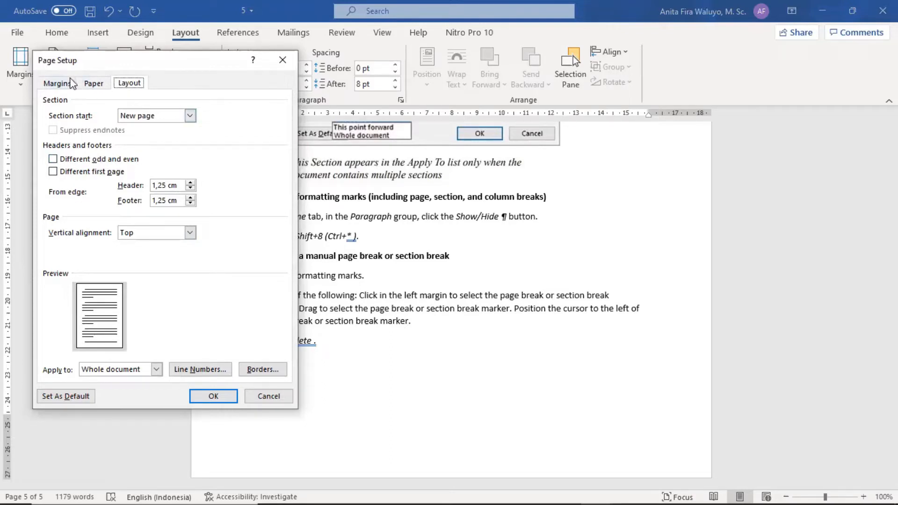
{"action": "left_click", "coordinate": [106, 86]}
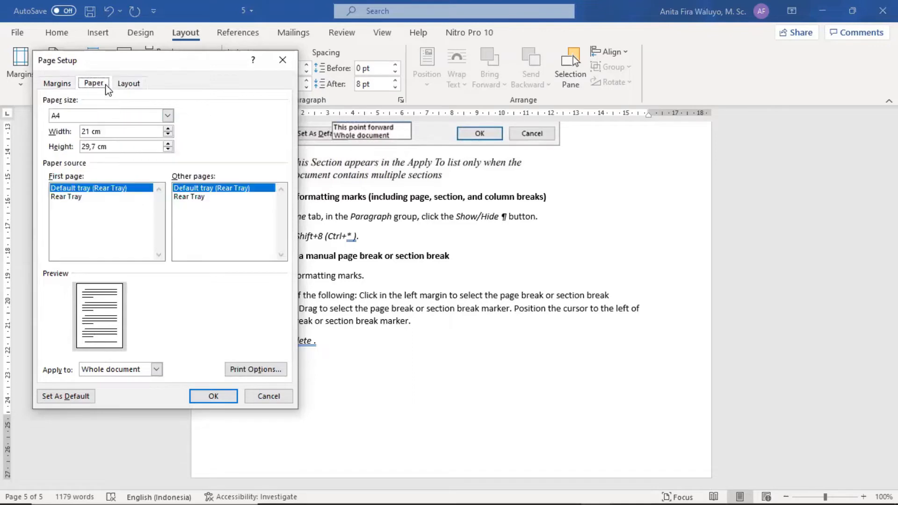
{"action": "left_click", "coordinate": [134, 84]}
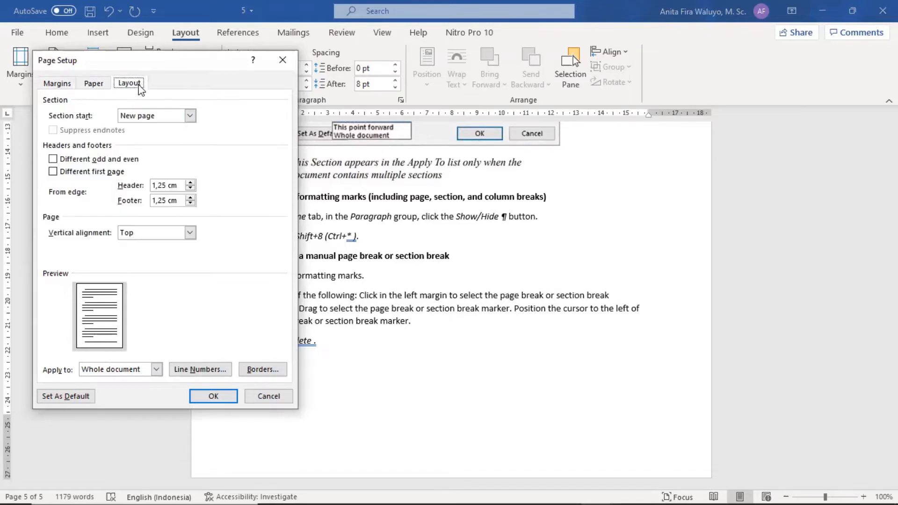
{"action": "left_click", "coordinate": [190, 117]}
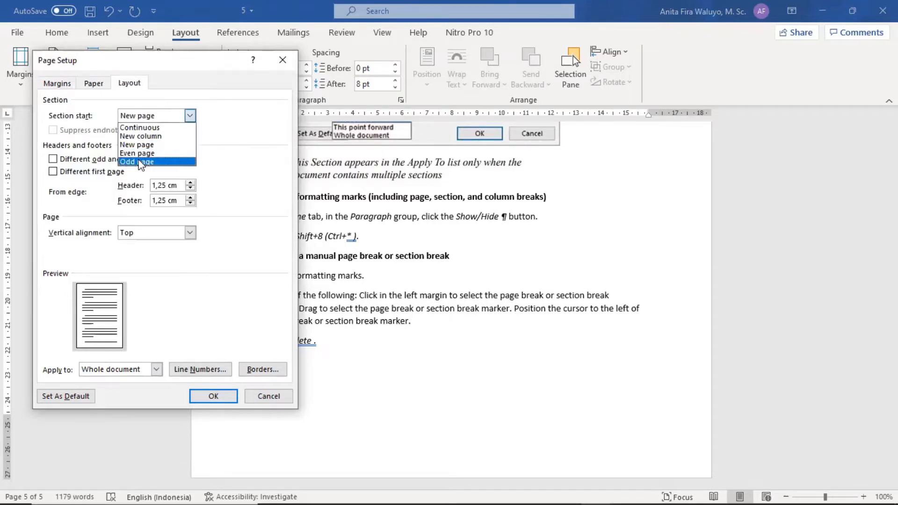
{"action": "left_click", "coordinate": [65, 81]}
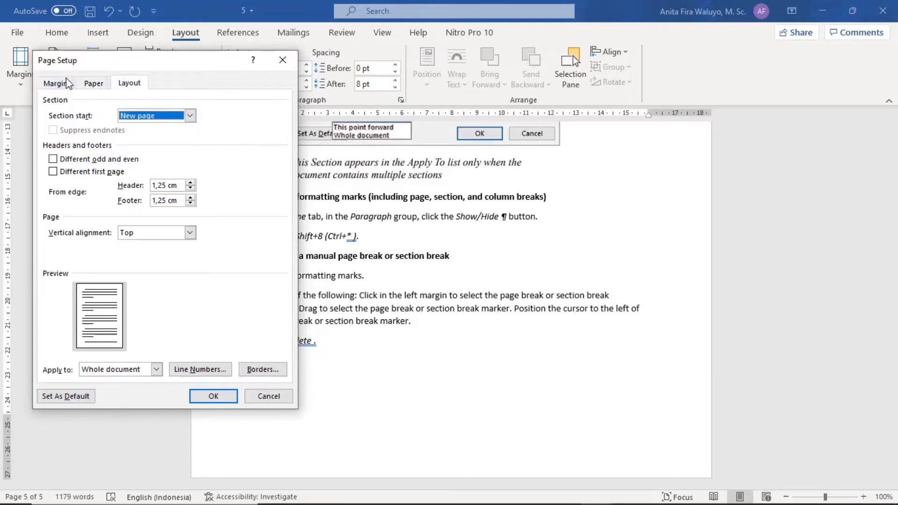
{"action": "left_click", "coordinate": [66, 82]}
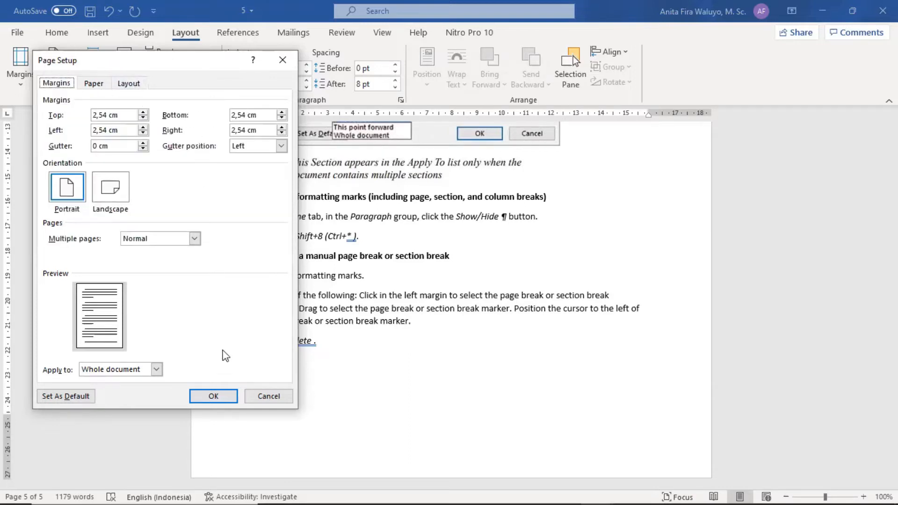
{"action": "left_click", "coordinate": [282, 399]}
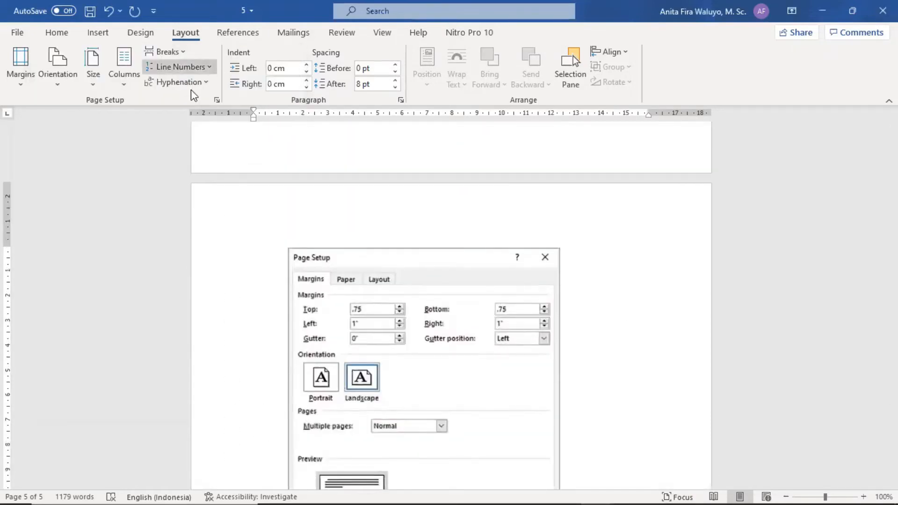
Review the available hyphenation options and look over the line endings in the document's body text
{"action": "scroll", "coordinate": [507, 277], "scroll_direction": "down", "scroll_amount": 5}
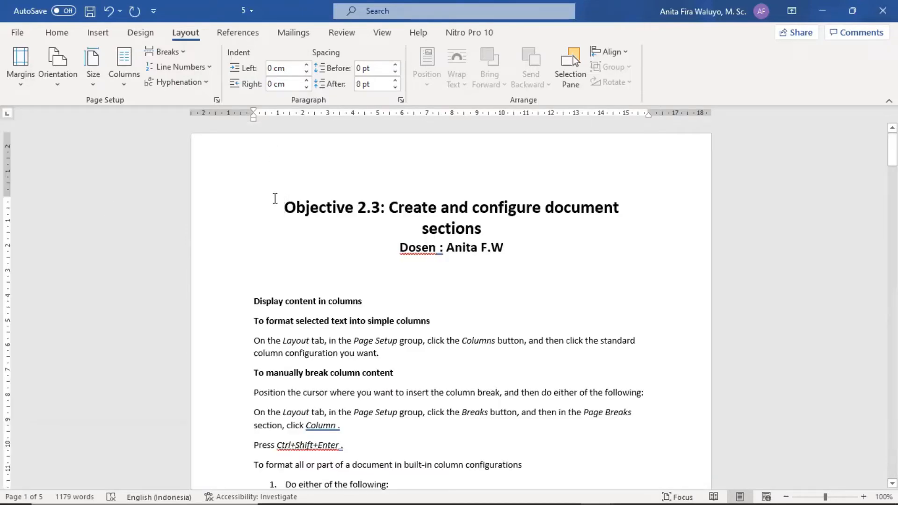
{"action": "scroll", "coordinate": [420, 265], "scroll_direction": "down", "scroll_amount": 5}
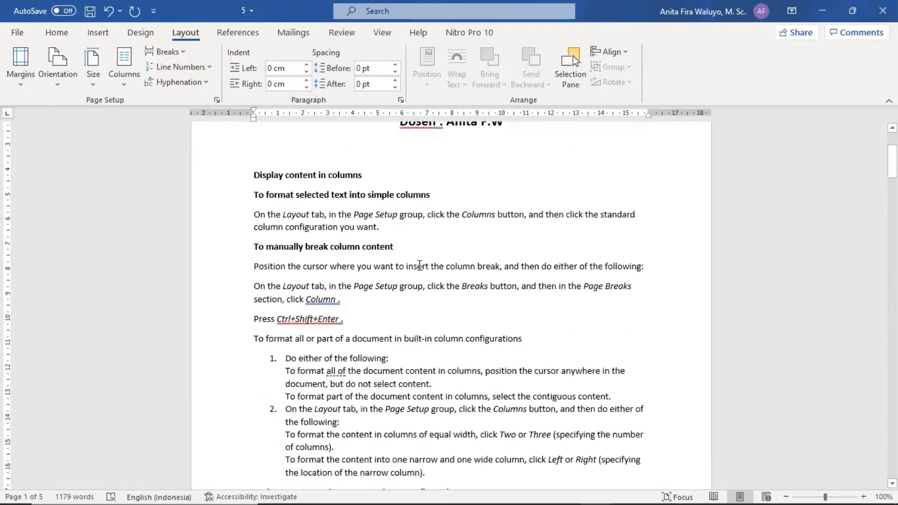
{"action": "left_click", "coordinate": [205, 88]}
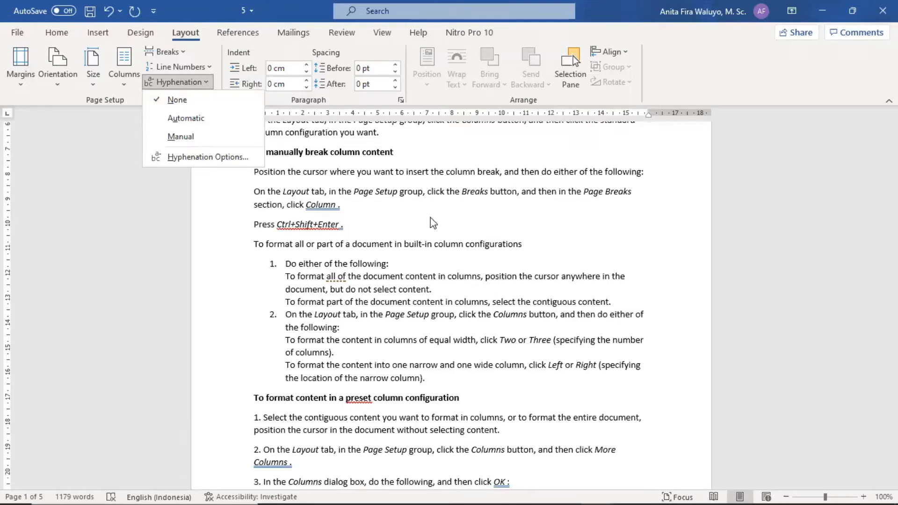
{"action": "scroll", "coordinate": [624, 258], "scroll_direction": "down", "scroll_amount": 5}
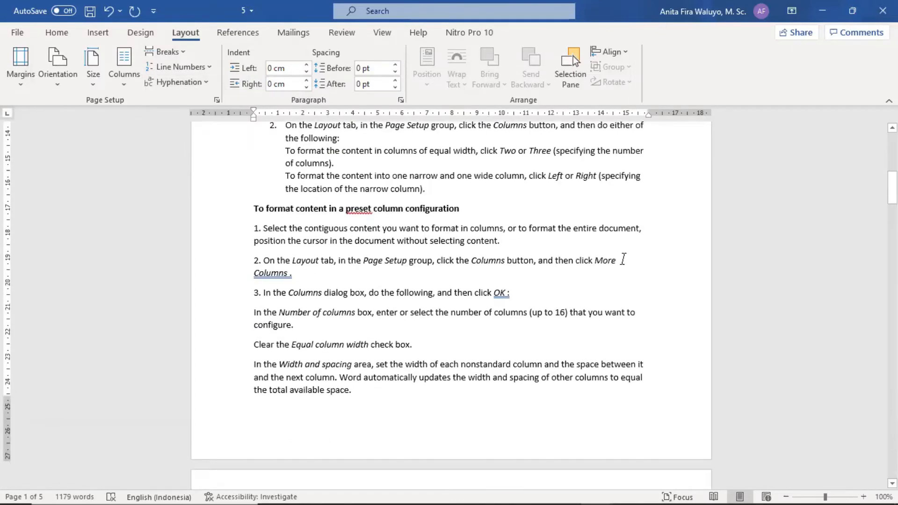
{"action": "scroll", "coordinate": [624, 259], "scroll_direction": "down", "scroll_amount": 10}
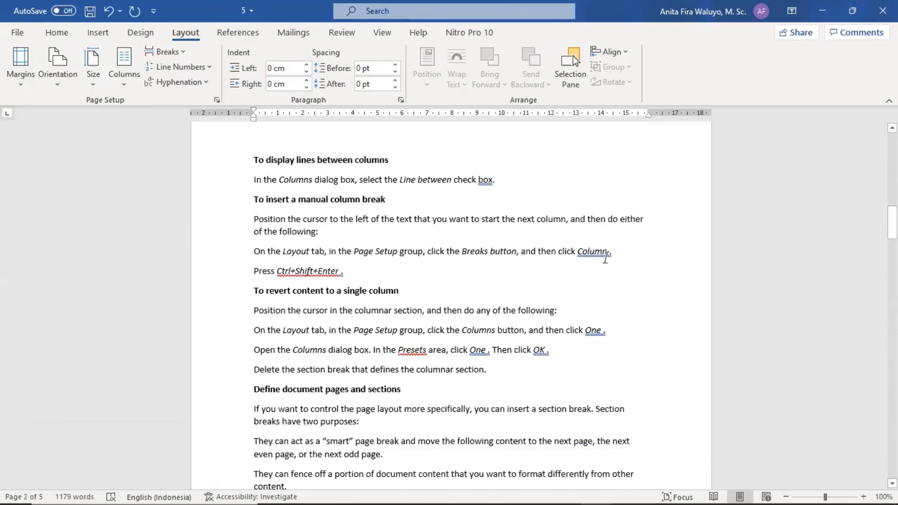
Justify all the text in the document and check the alignment and word spacing across the pages
{"action": "key", "text": "ctrl+a"}
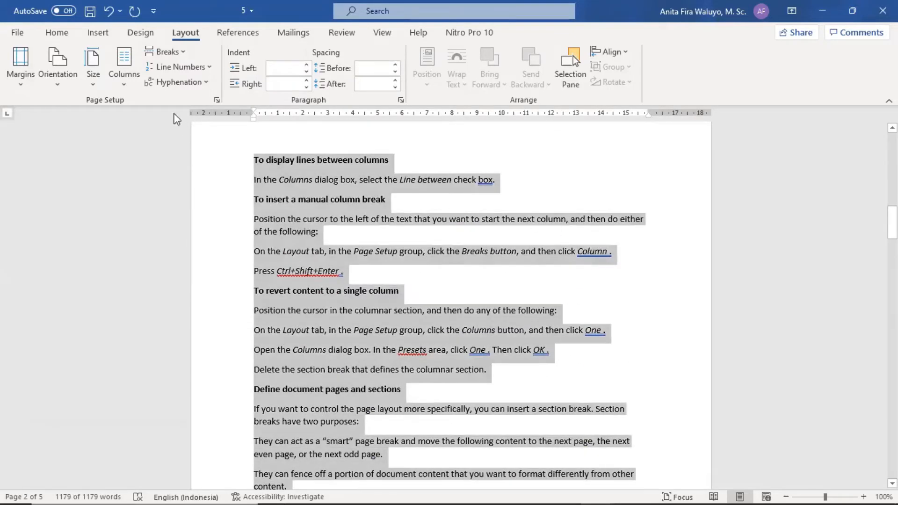
{"action": "left_click", "coordinate": [57, 33]}
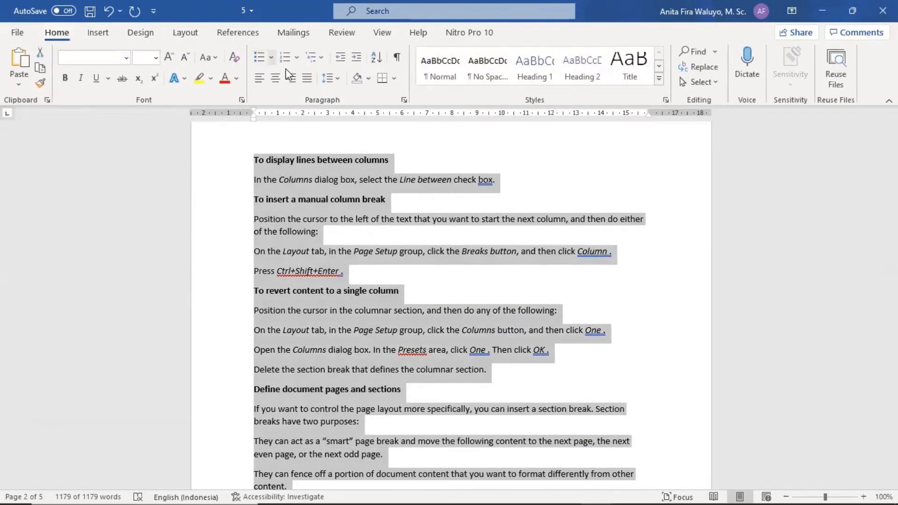
{"action": "left_click", "coordinate": [305, 82]}
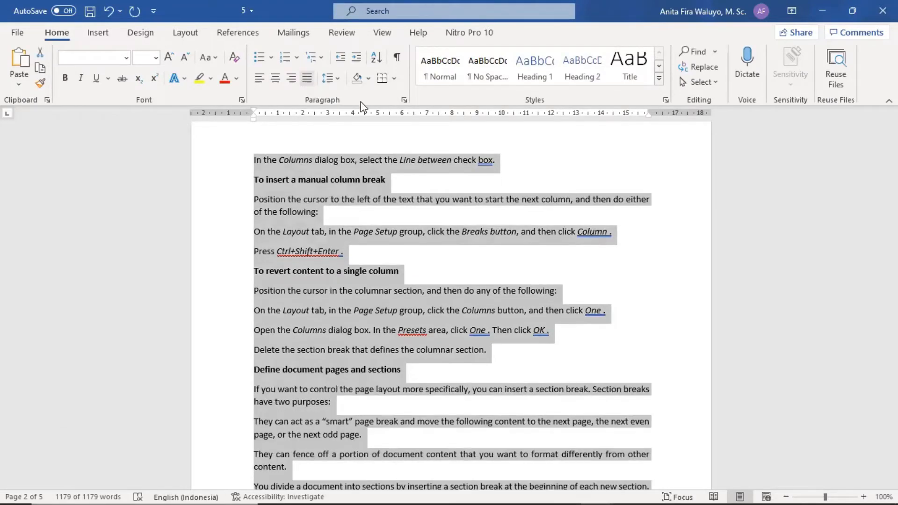
{"action": "left_click", "coordinate": [513, 203]}
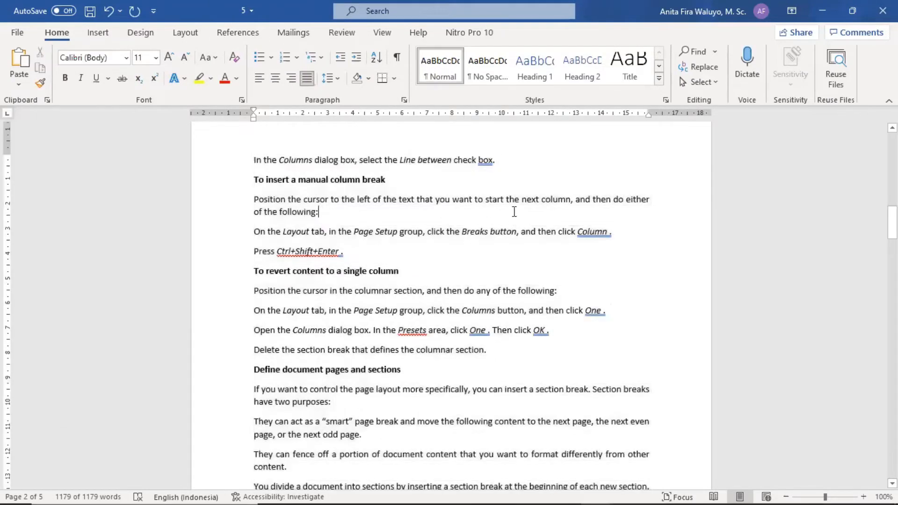
{"action": "scroll", "coordinate": [513, 203], "scroll_direction": "up", "scroll_amount": 12}
{"action": "scroll", "coordinate": [501, 207], "scroll_direction": "down", "scroll_amount": 1}
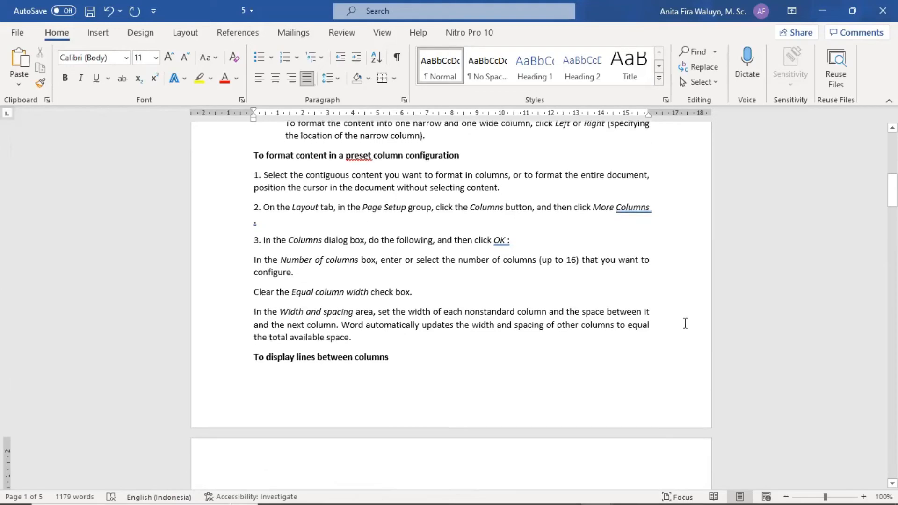
{"action": "left_click", "coordinate": [608, 306]}
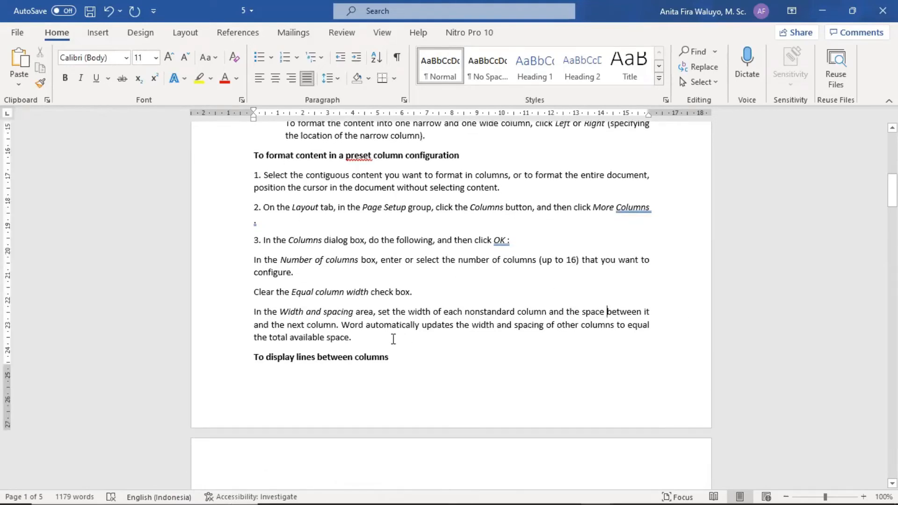
{"action": "scroll", "coordinate": [554, 330], "scroll_direction": "down", "scroll_amount": 20}
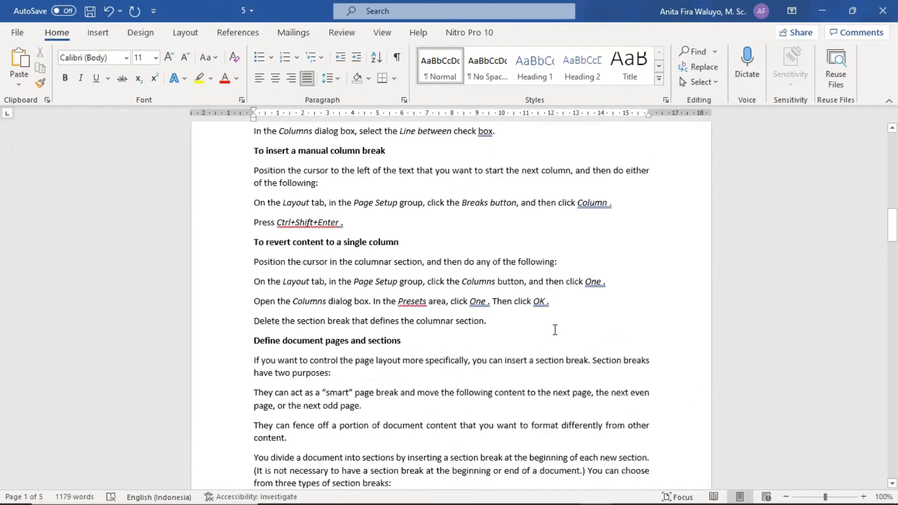
{"action": "scroll", "coordinate": [555, 331], "scroll_direction": "down", "scroll_amount": 12}
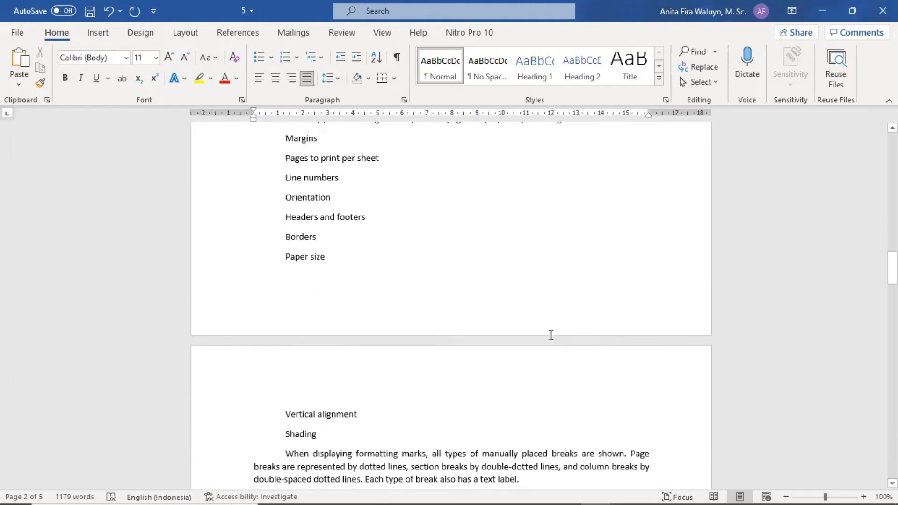
{"action": "scroll", "coordinate": [493, 330], "scroll_direction": "up", "scroll_amount": 8}
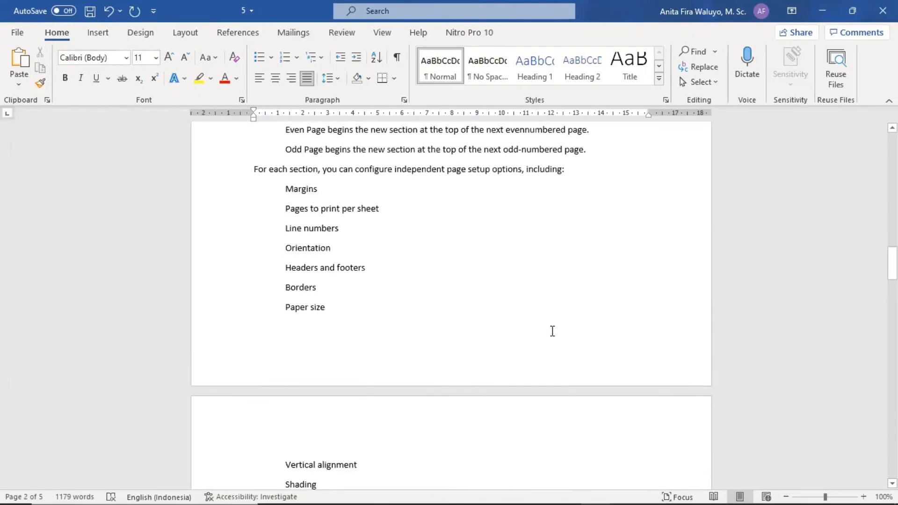
Apply automatic hyphenation to the entire document and review the line endings across all the pages
{"action": "key", "text": "ctrl+a"}
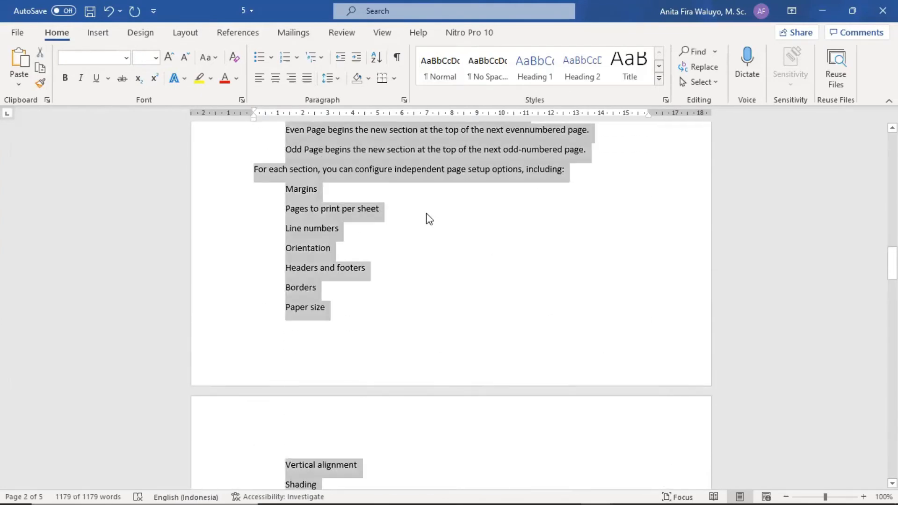
{"action": "left_click", "coordinate": [184, 33]}
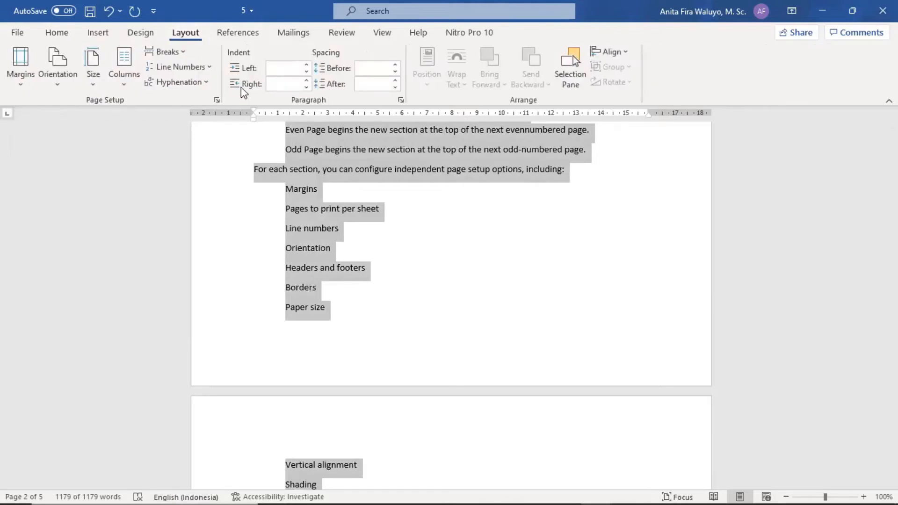
{"action": "left_click", "coordinate": [204, 82]}
{"action": "left_click", "coordinate": [170, 117]}
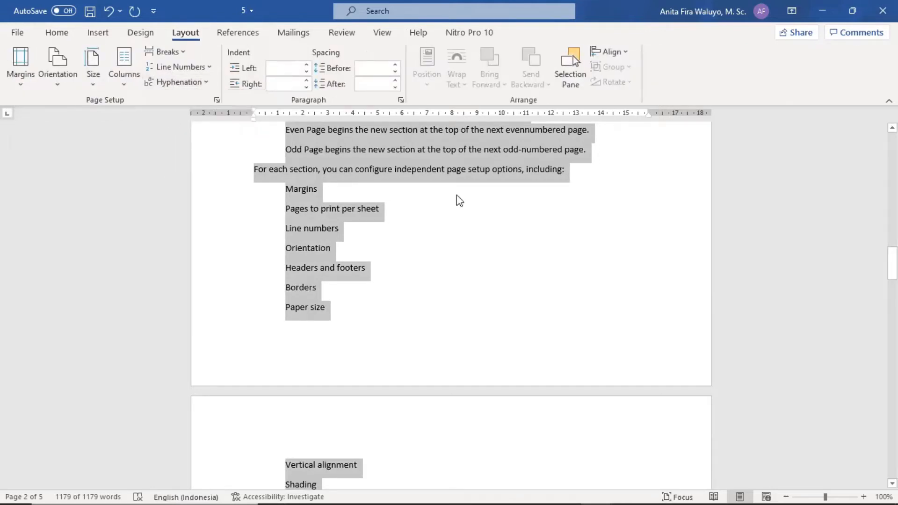
{"action": "scroll", "coordinate": [624, 239], "scroll_direction": "up", "scroll_amount": 3}
{"action": "scroll", "coordinate": [622, 236], "scroll_direction": "up", "scroll_amount": 20}
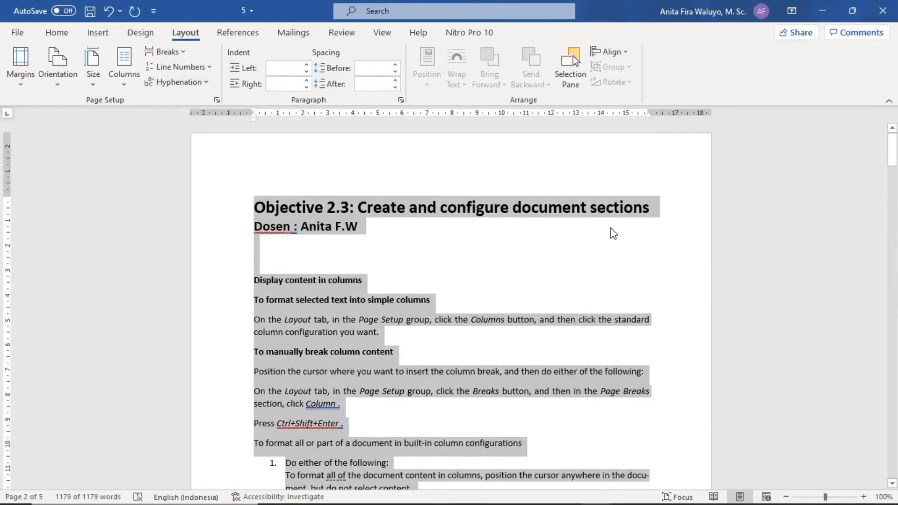
{"action": "scroll", "coordinate": [611, 228], "scroll_direction": "down", "scroll_amount": 20}
{"action": "scroll", "coordinate": [586, 236], "scroll_direction": "down", "scroll_amount": 20}
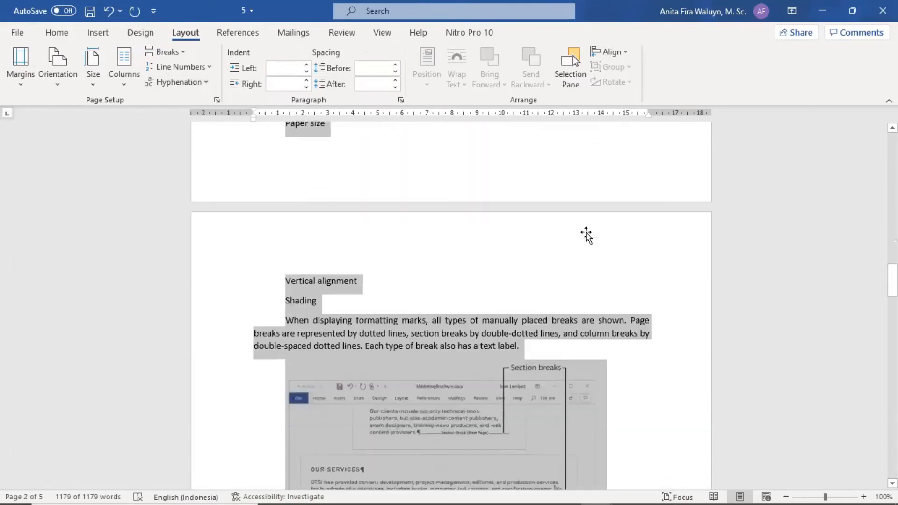
{"action": "scroll", "coordinate": [583, 244], "scroll_direction": "down", "scroll_amount": 10}
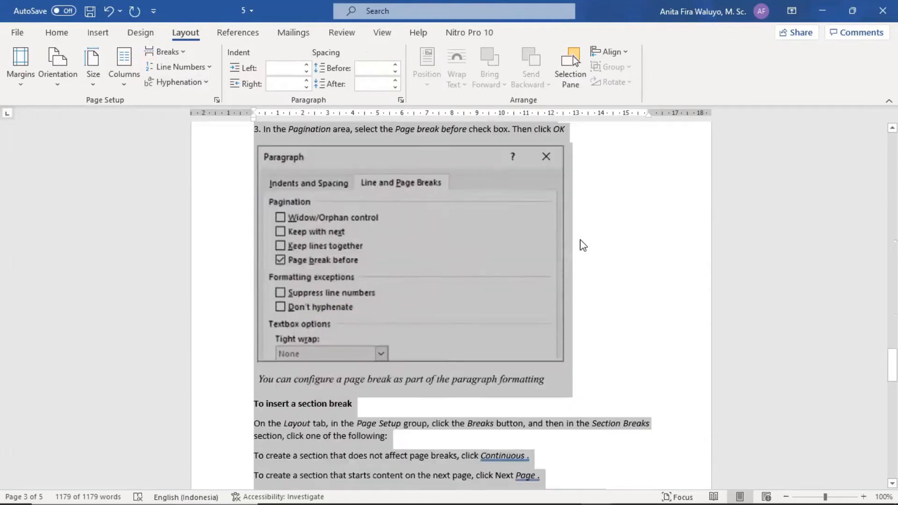
{"action": "scroll", "coordinate": [578, 241], "scroll_direction": "down", "scroll_amount": 15}
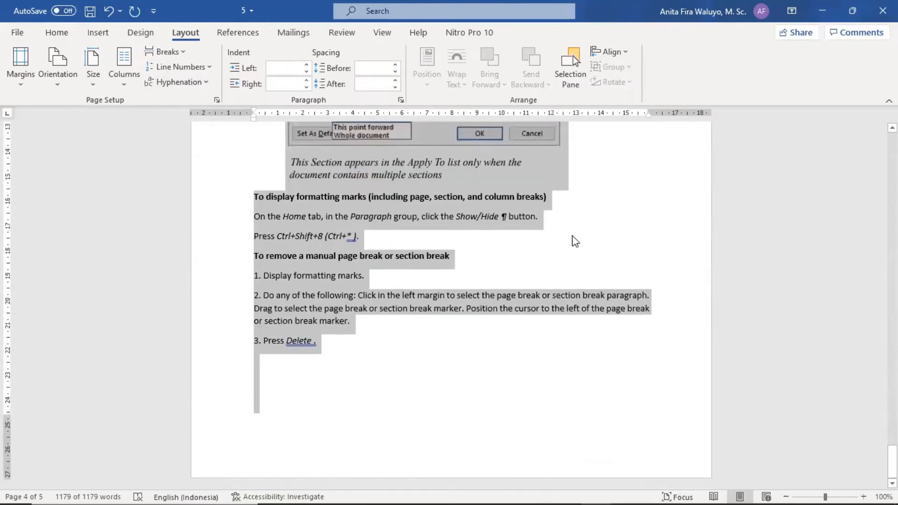
Enter the filler text "Kakjghsngcgcdcdbfcdbfacmnacdnsaassssvmcnabs,h,khadmdbdmdvhdkjgdd,,d,a,mabajmbmhdvf nvmjejgfjjf" in the empty paragraph after "3. Press Delete"
{"action": "left_click", "coordinate": [287, 361]}
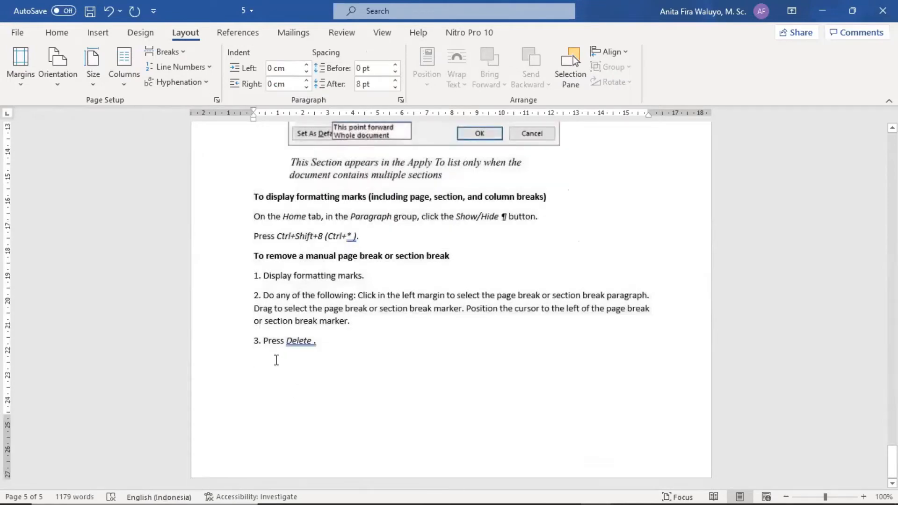
{"action": "type", "text": "kakjghsng"}
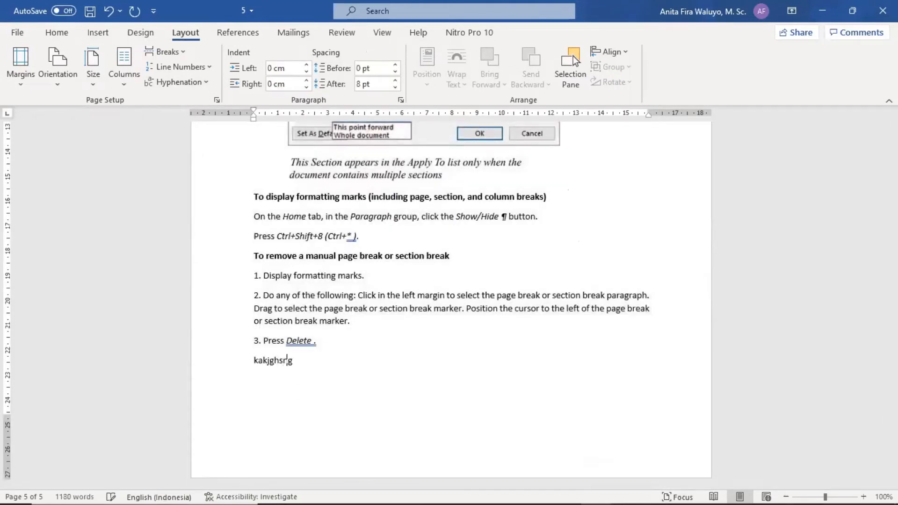
{"action": "type", "text": "cgcdcdbfcdbfacmnac"}
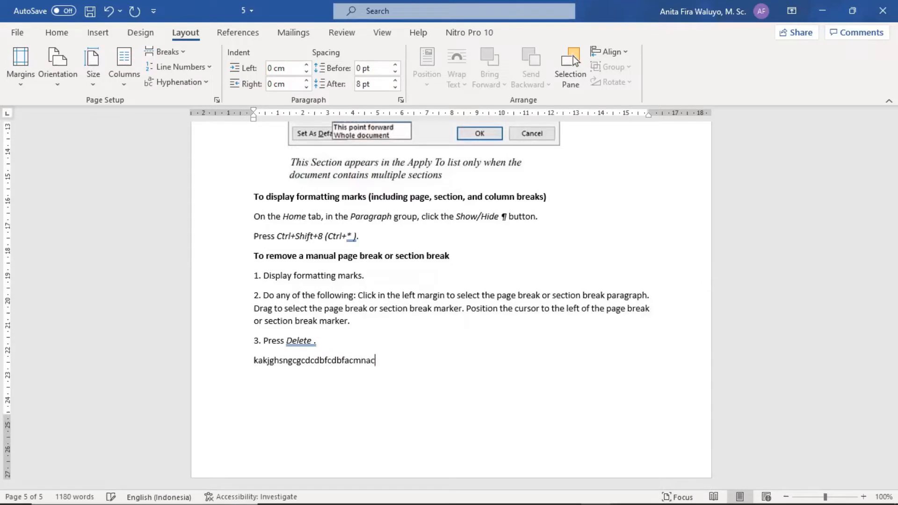
{"action": "type", "text": "dnsaassssvmcnabs,h,khadmdb"}
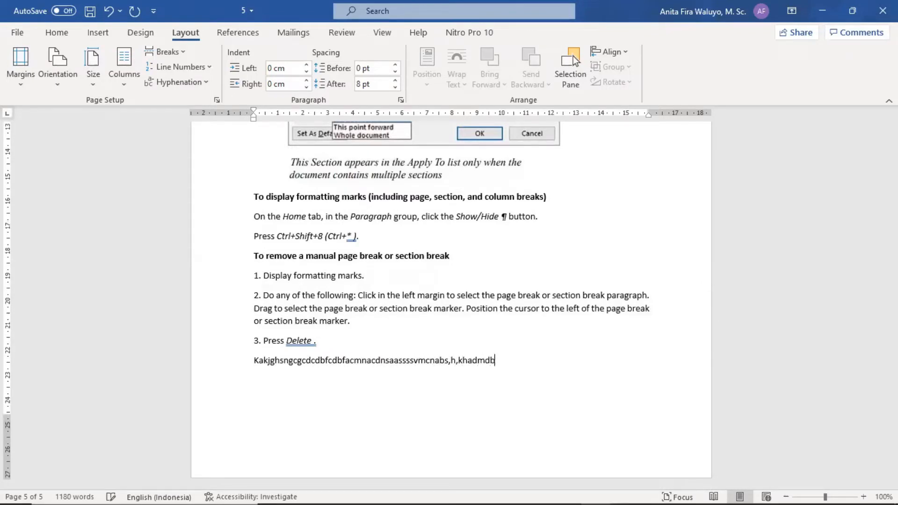
{"action": "type", "text": "dmdvhdkjgdd,,d,a,"}
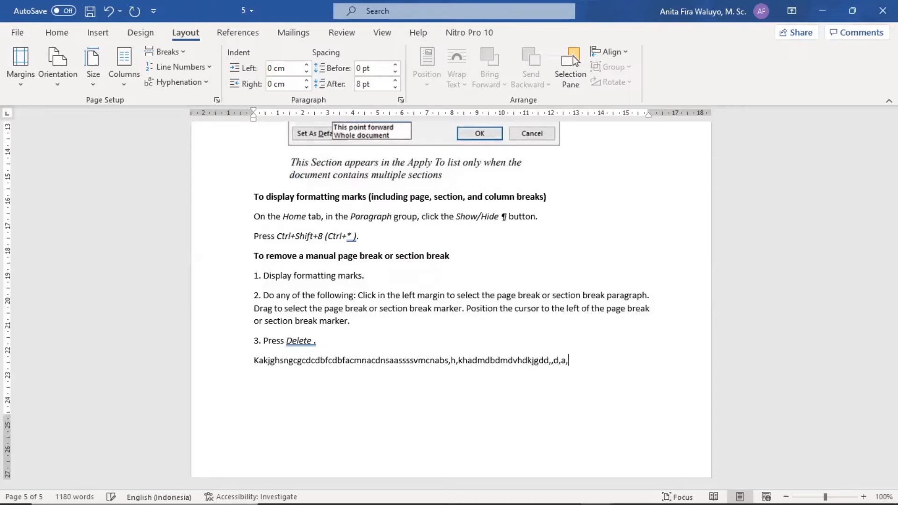
{"action": "type", "text": "mabajmbmhdvf nvmj"}
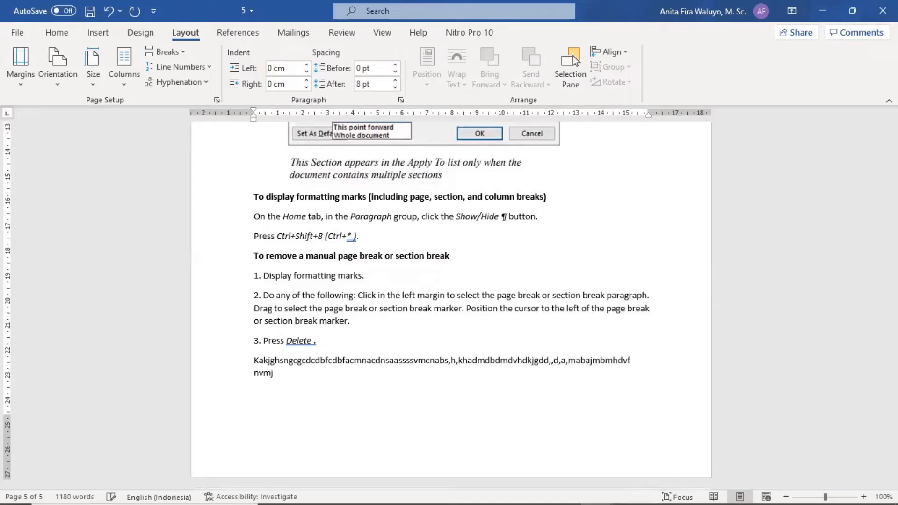
{"action": "type", "text": "ejgfjjf"}
Change the filler paragraph at the end of the document from justified to left-aligned
{"action": "left_click_drag", "start_coordinate": [253, 365], "coordinate": [325, 384]}
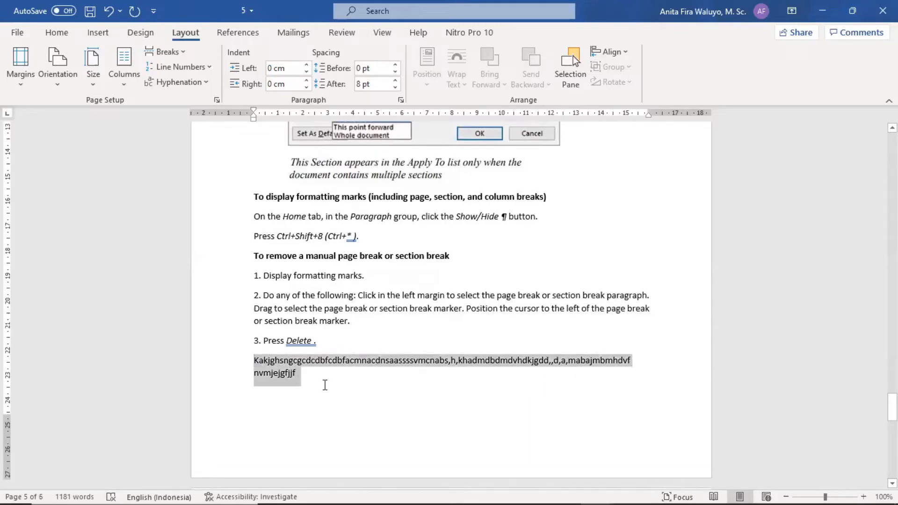
{"action": "left_click", "coordinate": [57, 32]}
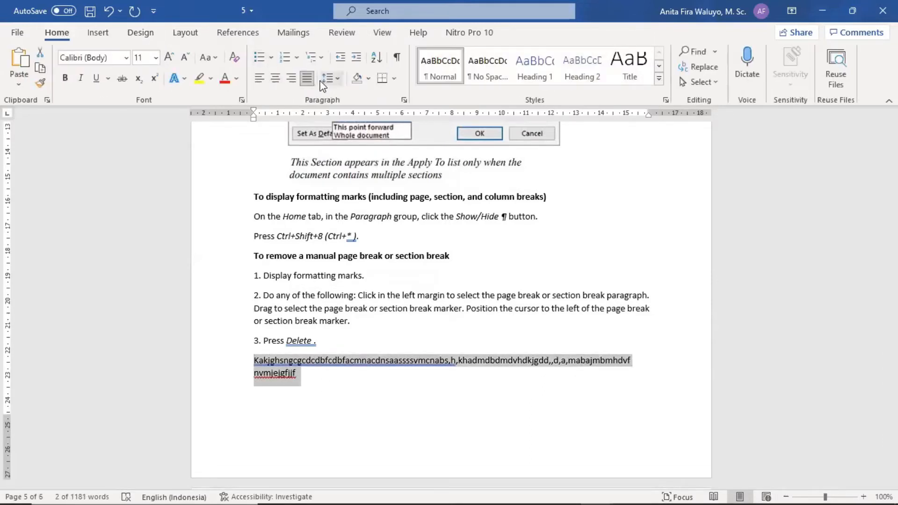
{"action": "left_click", "coordinate": [305, 79]}
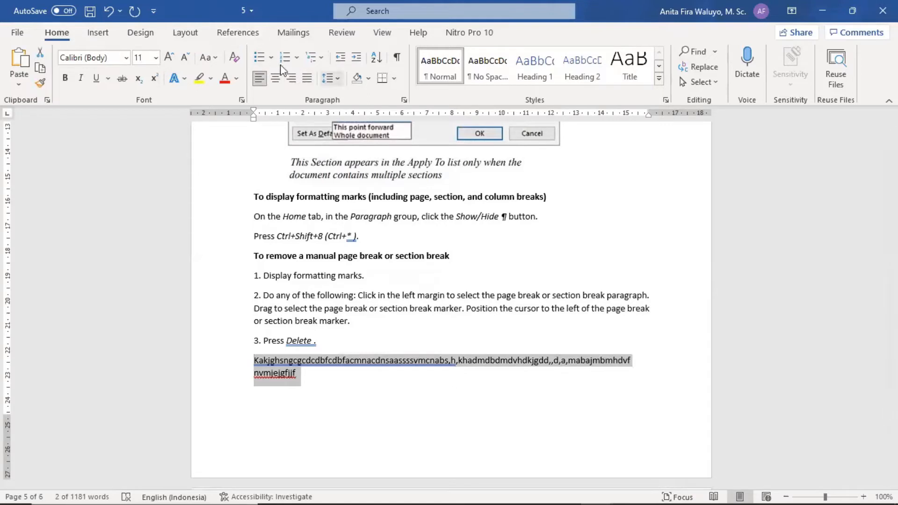
Run manual hyphenation on the filler paragraph, close the completion message and deselect the text
{"action": "left_click", "coordinate": [203, 36]}
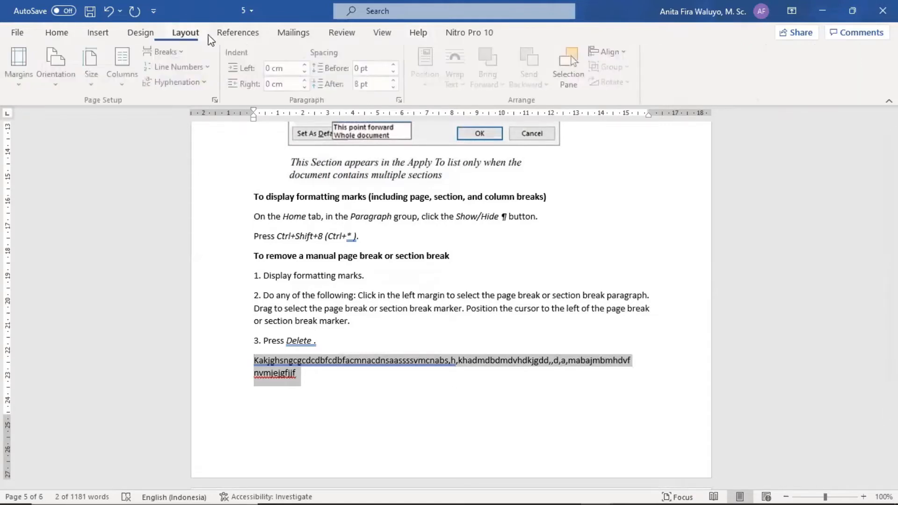
{"action": "left_click", "coordinate": [178, 82]}
{"action": "left_click", "coordinate": [183, 134]}
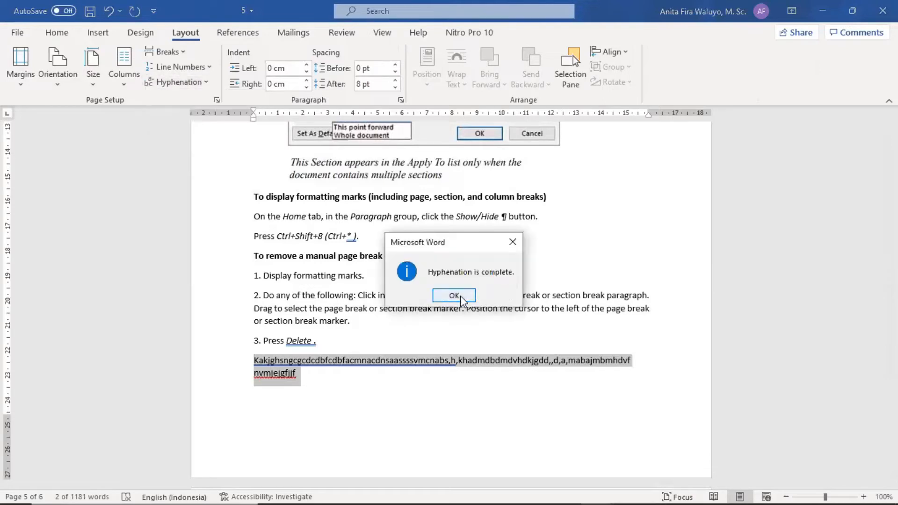
{"action": "left_click", "coordinate": [453, 295]}
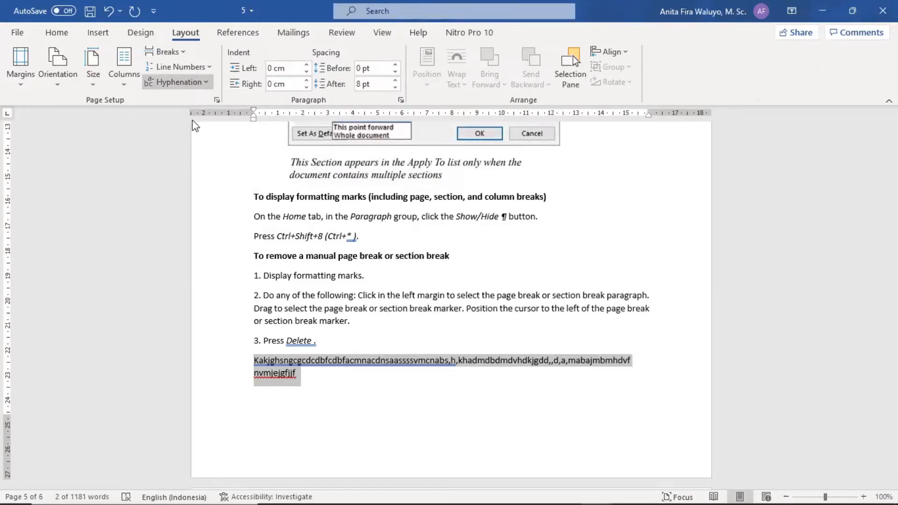
{"action": "left_click", "coordinate": [376, 359]}
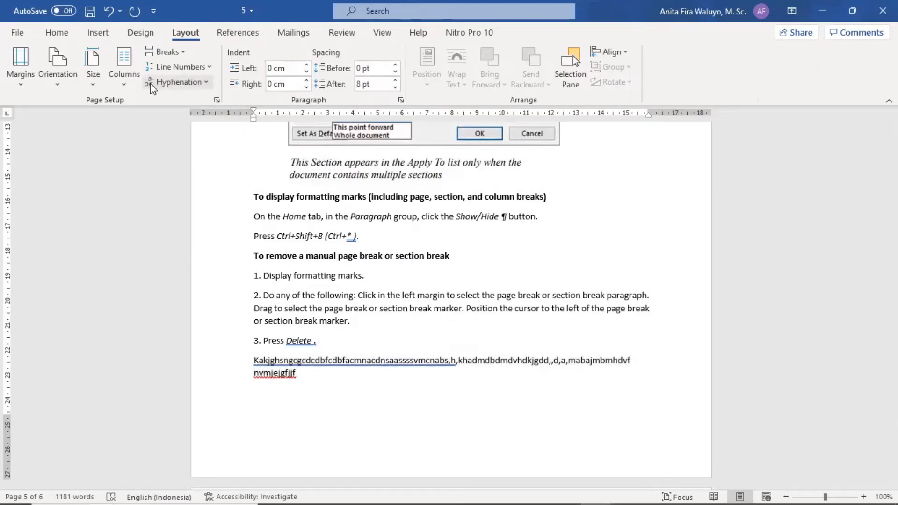
Replace the filler text's ending "f nvmjejgfjjf" with "njdghjfdj" and examine where the long string breaks between lines
{"action": "left_click", "coordinate": [636, 359]}
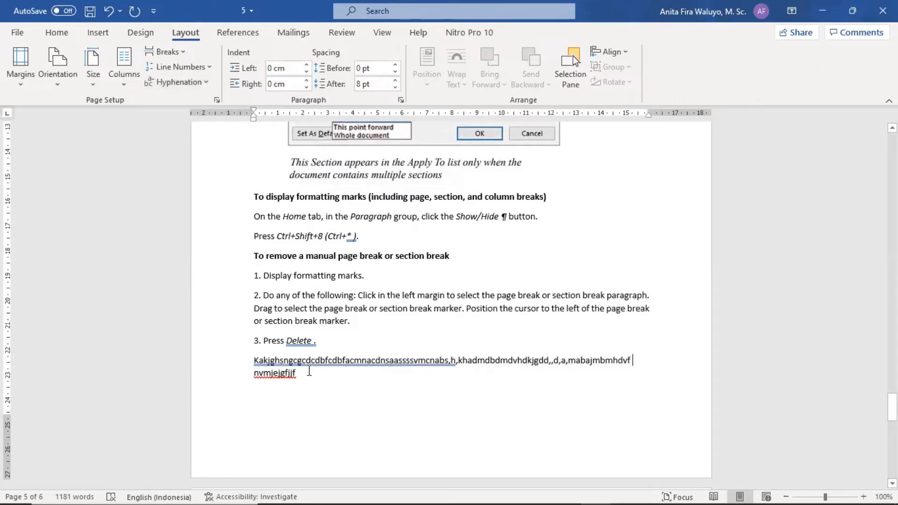
{"action": "key", "text": "BackSpace"}
{"action": "key", "text": "BackSpace"}
{"action": "key", "text": "BackSpace"}
{"action": "key", "text": "BackSpace"}
{"action": "key", "text": "BackSpace"}
{"action": "key", "text": "BackSpace"}
{"action": "key", "text": "BackSpace"}
{"action": "key", "text": "BackSpace"}
{"action": "key", "text": "BackSpace"}
{"action": "key", "text": "BackSpace"}
{"action": "key", "text": "BackSpace"}
{"action": "key", "text": "BackSpace"}
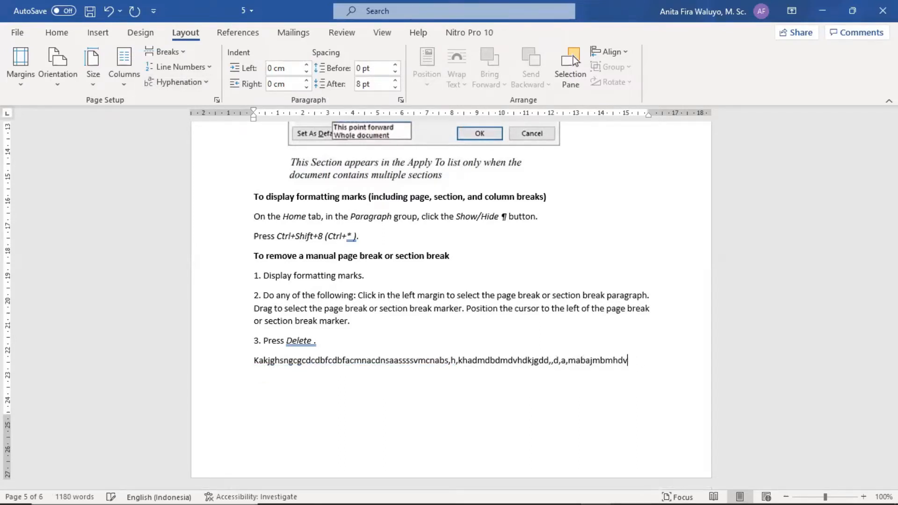
{"action": "type", "text": "njdghjfdj"}
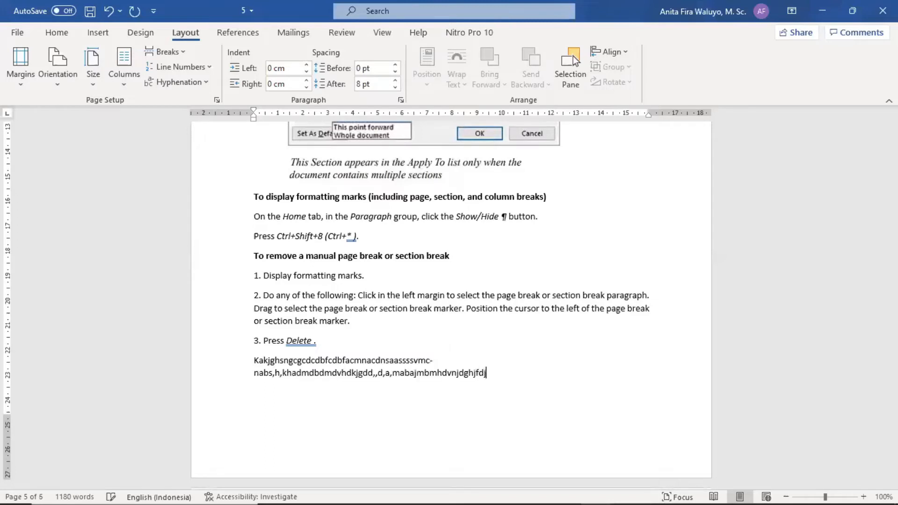
{"action": "left_click_drag", "start_coordinate": [434, 361], "coordinate": [427, 361]}
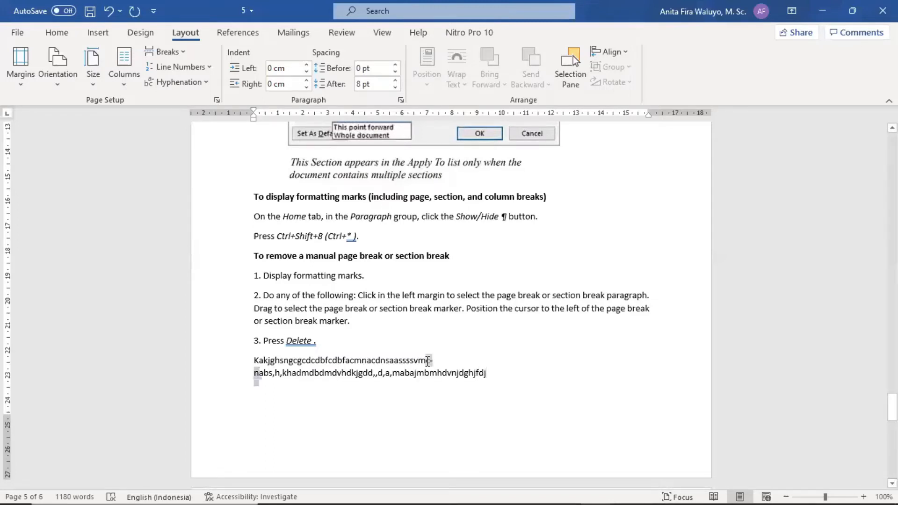
{"action": "left_click", "coordinate": [432, 360]}
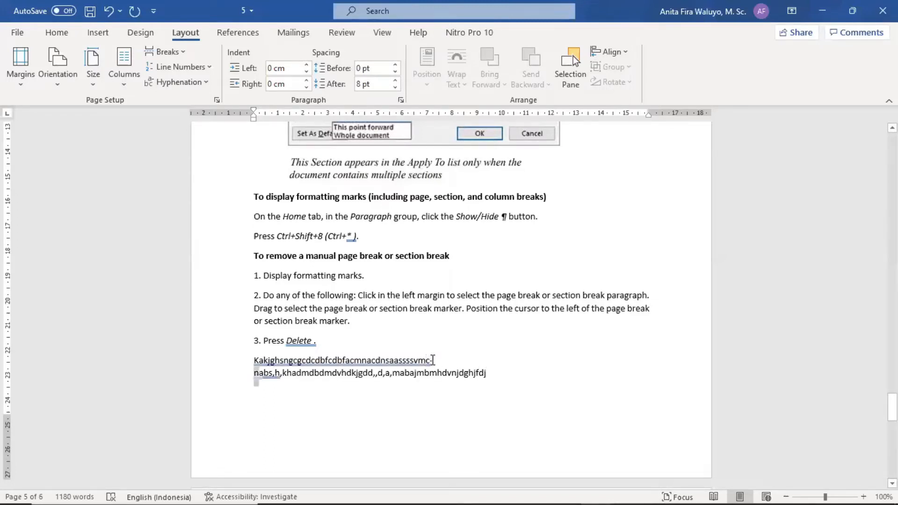
{"action": "double_click", "coordinate": [434, 363]}
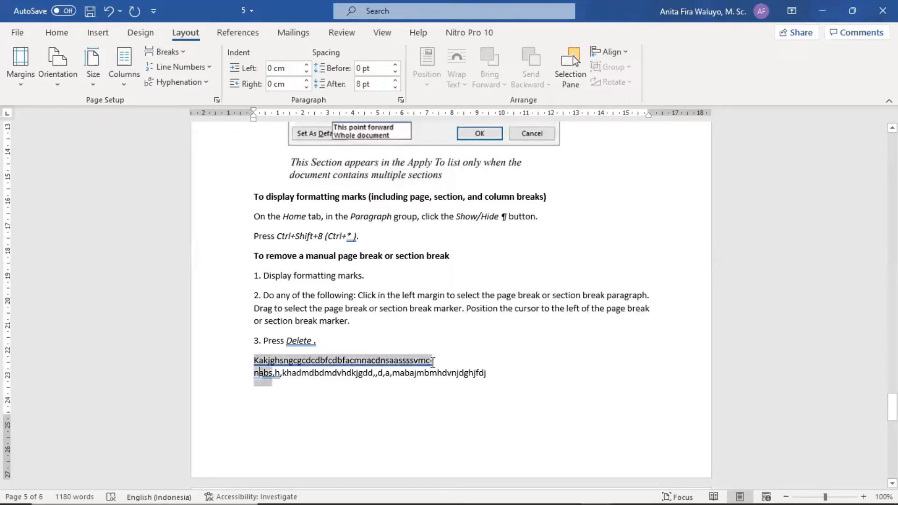
{"action": "left_click", "coordinate": [445, 379]}
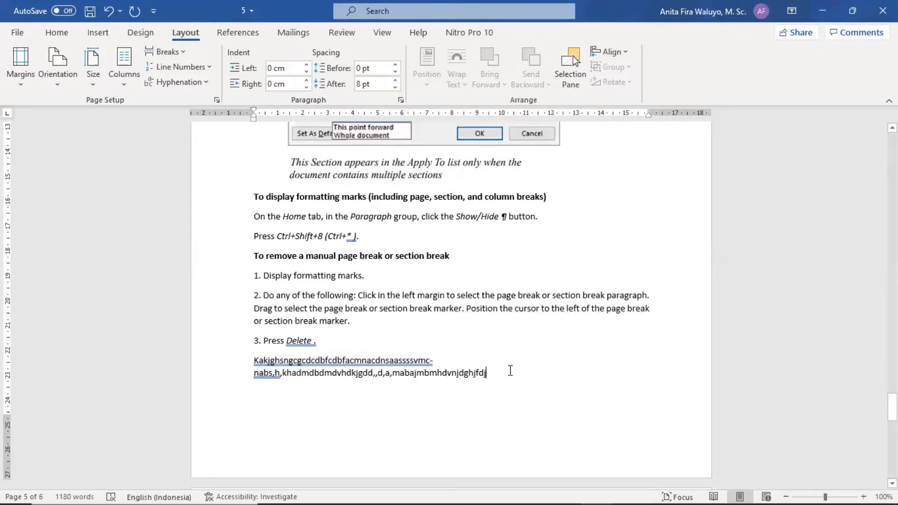
Replace the filler text after "mabajmb" with "k,bd universitas" and examine how the last word is split at the line end
{"action": "key", "text": "BackSpace"}
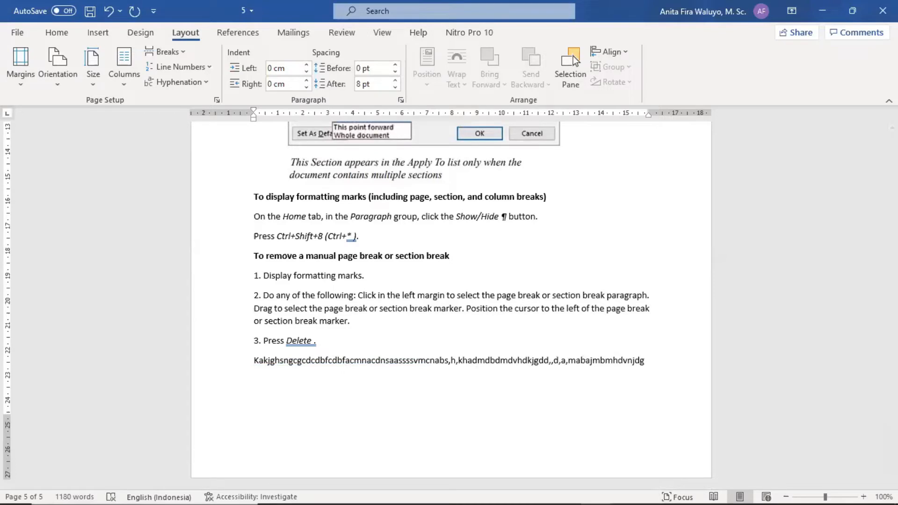
{"action": "key", "text": "BackSpace"}
{"action": "key", "text": "BackSpace"}
{"action": "key", "text": "BackSpace"}
{"action": "key", "text": "BackSpace"}
{"action": "key", "text": "BackSpace"}
{"action": "key", "text": "BackSpace"}
{"action": "type", "text": "k,bd universitas"}
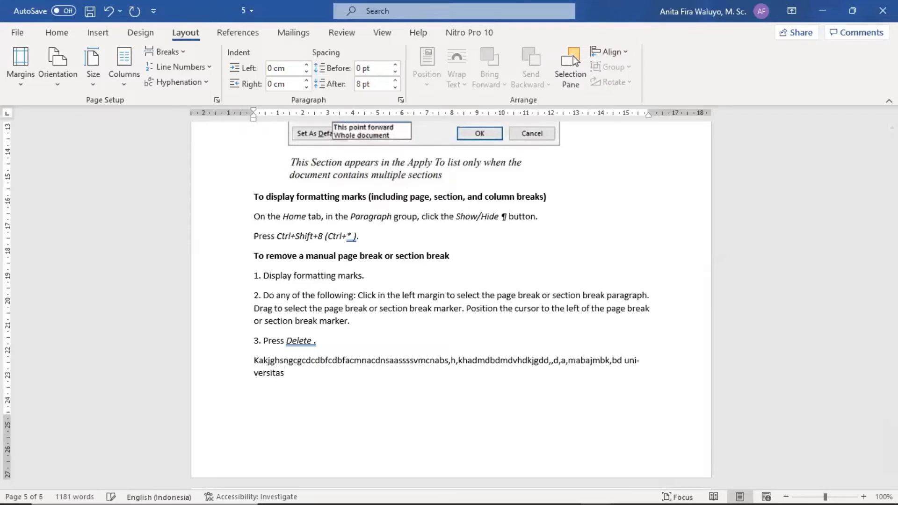
{"action": "left_click_drag", "start_coordinate": [640, 360], "coordinate": [634, 361]}
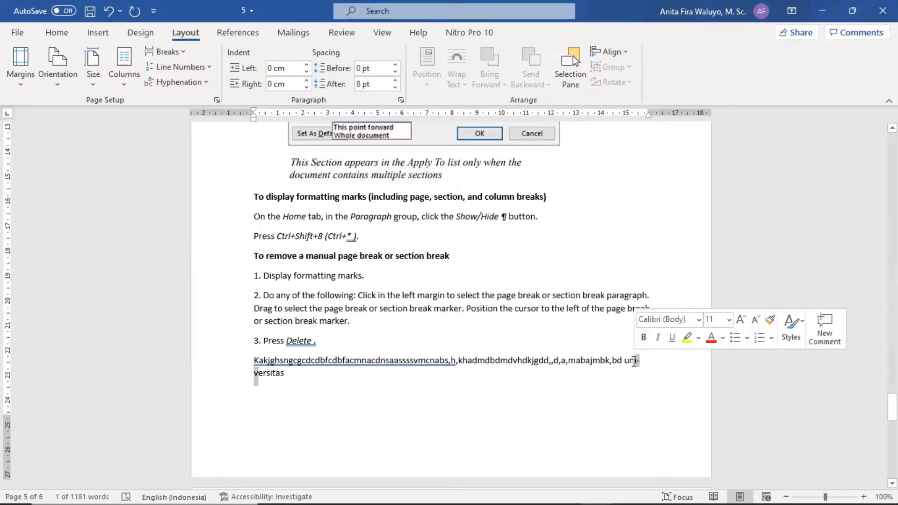
{"action": "left_click", "coordinate": [611, 368]}
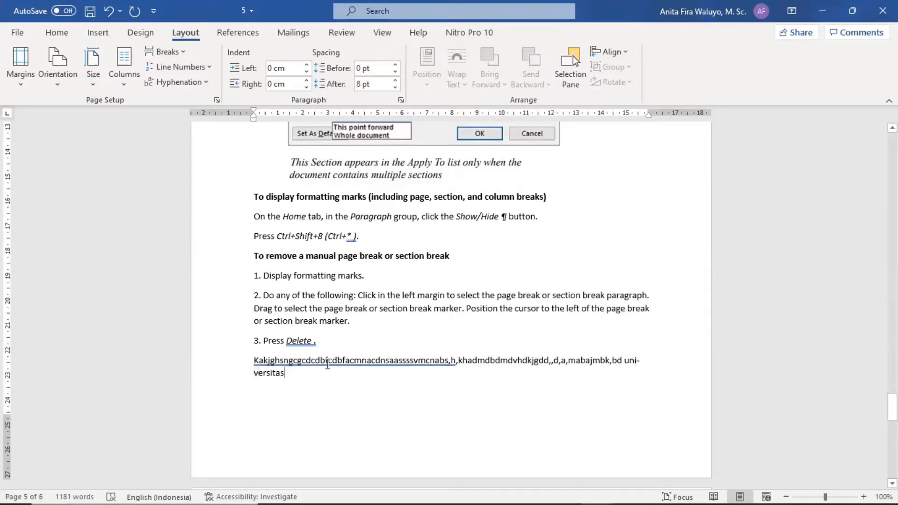
Turn off hyphenation with the filler paragraph selected, and check that paragraph's line break
{"action": "triple_click", "coordinate": [269, 361]}
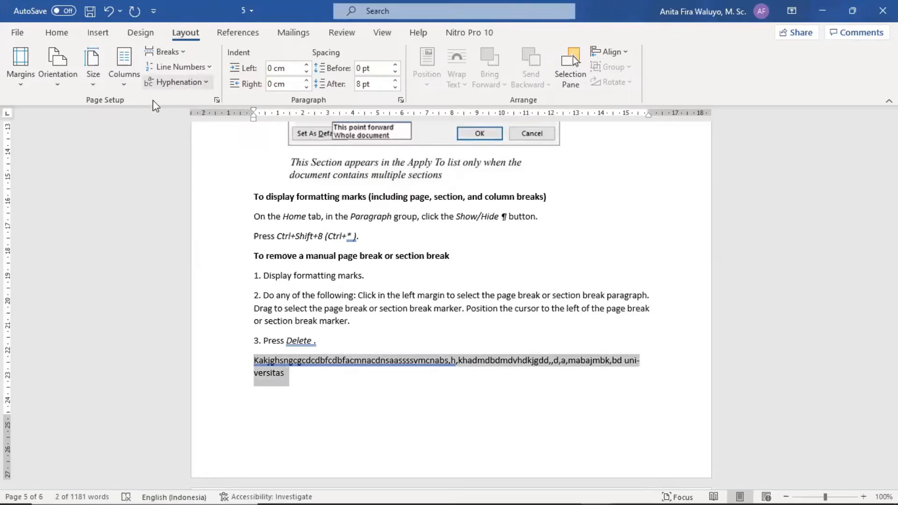
{"action": "left_click", "coordinate": [290, 381]}
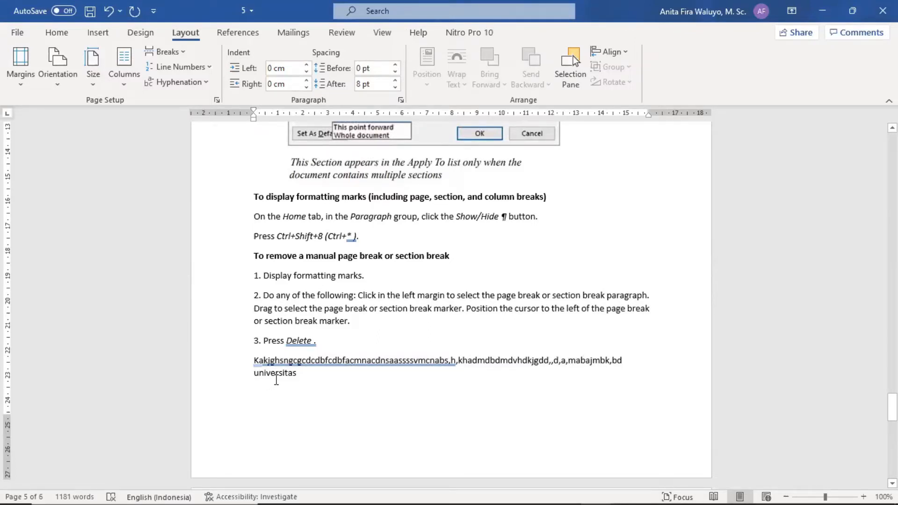
{"action": "left_click_drag", "start_coordinate": [252, 360], "coordinate": [332, 379]}
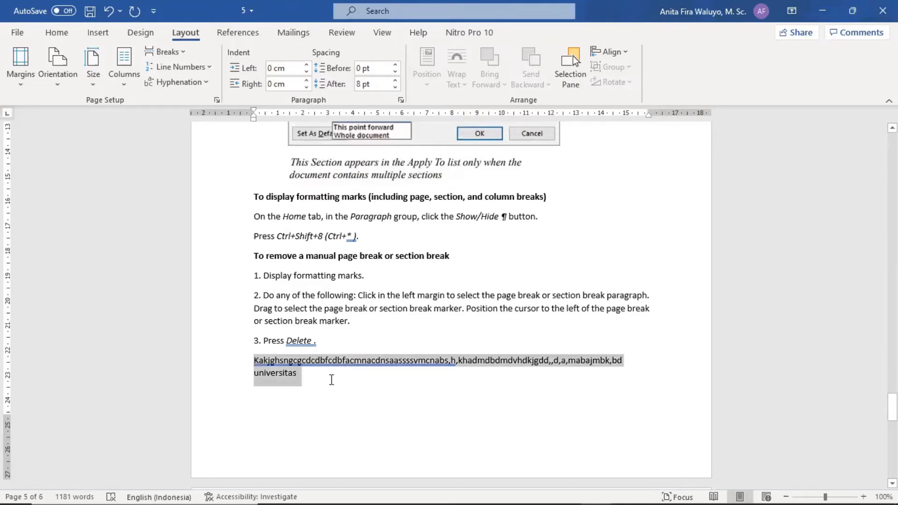
{"action": "left_click", "coordinate": [289, 371]}
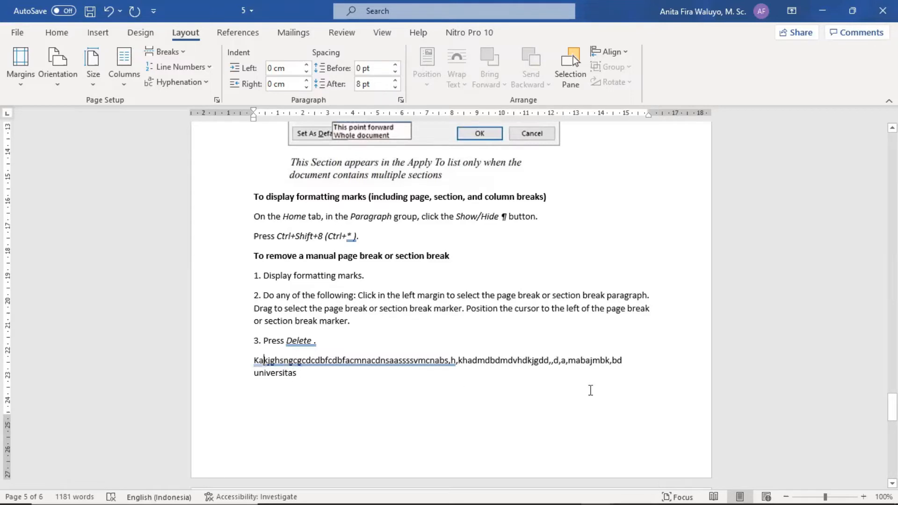
Apply automatic hyphenation with the filler paragraph selected and examine how "universitas" is split at the line end
{"action": "left_click", "coordinate": [635, 359]}
{"action": "left_click_drag", "start_coordinate": [253, 361], "coordinate": [306, 380]}
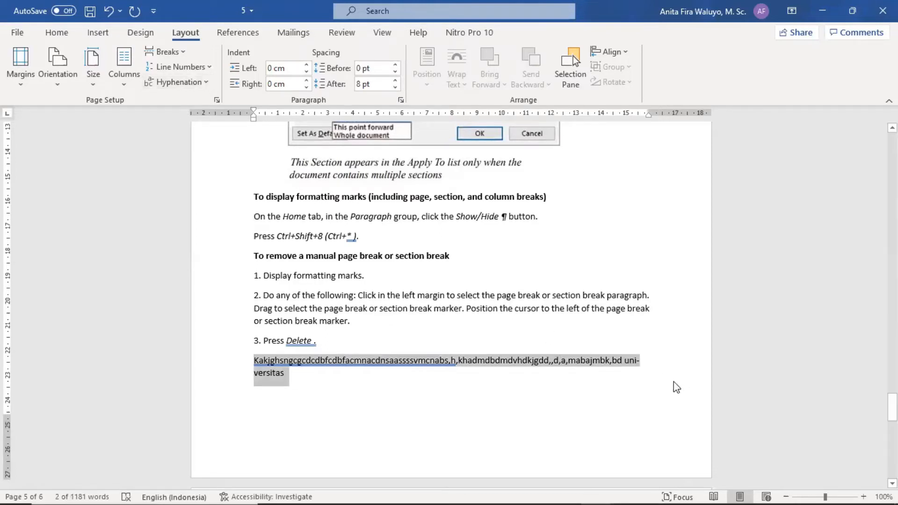
{"action": "left_click", "coordinate": [647, 359]}
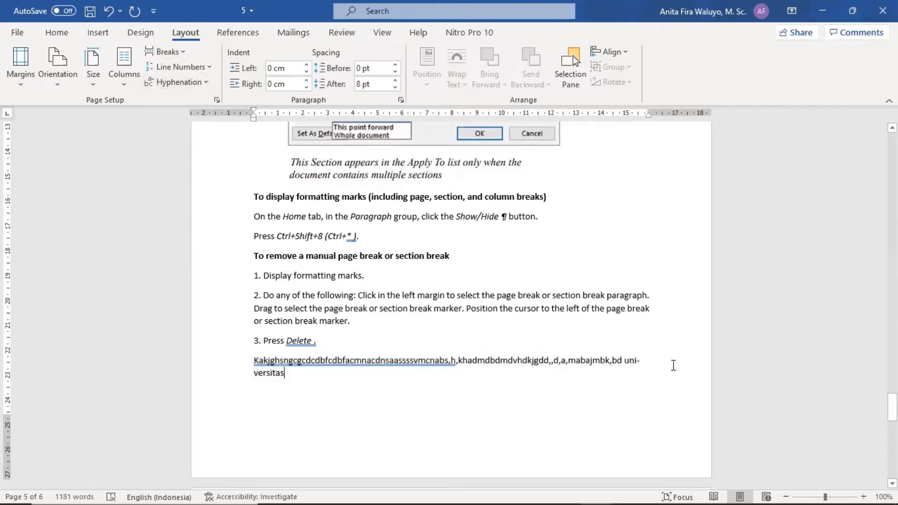
{"action": "left_click_drag", "start_coordinate": [631, 360], "coordinate": [637, 361]}
{"action": "left_click", "coordinate": [637, 361]}
Select the whole filler paragraph, run manual hyphenation on it and dismiss the completion message
{"action": "left_click_drag", "start_coordinate": [252, 341], "coordinate": [296, 381]}
{"action": "left_click_drag", "start_coordinate": [256, 360], "coordinate": [301, 379]}
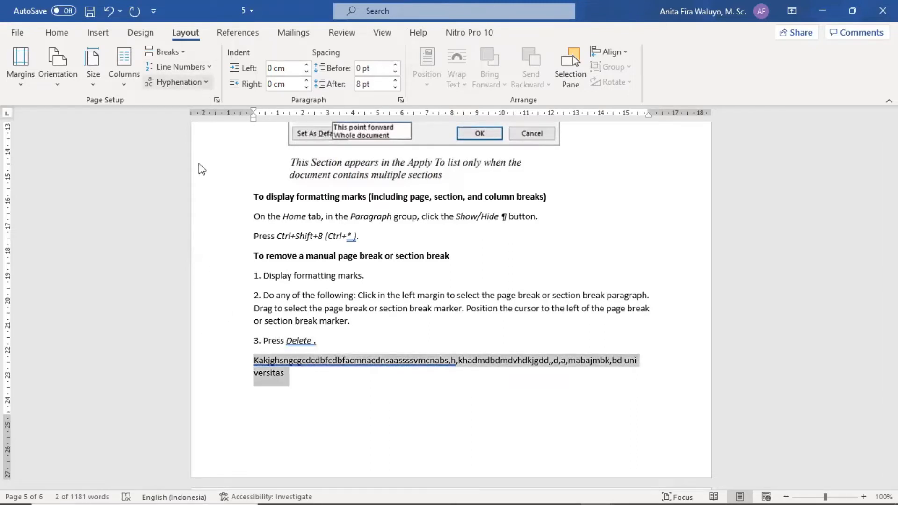
{"action": "left_click", "coordinate": [177, 82]}
{"action": "left_click", "coordinate": [180, 137]}
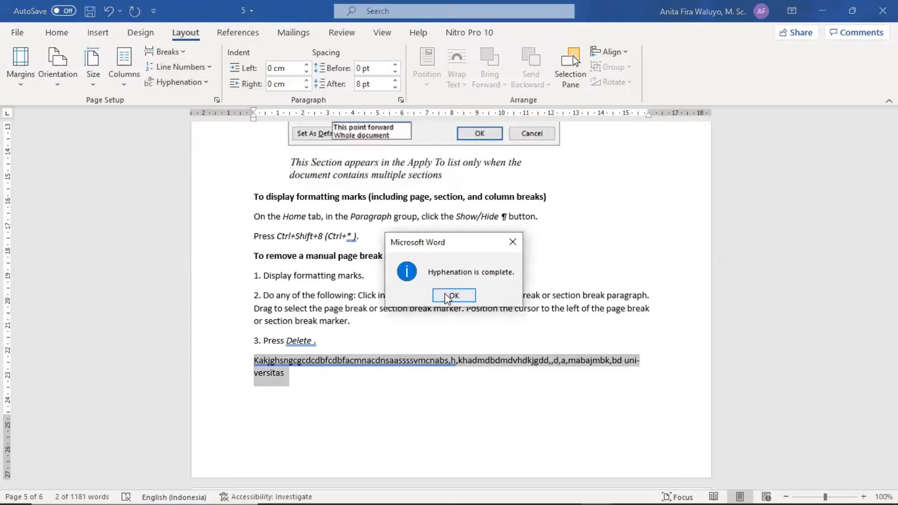
{"action": "left_click", "coordinate": [452, 296]}
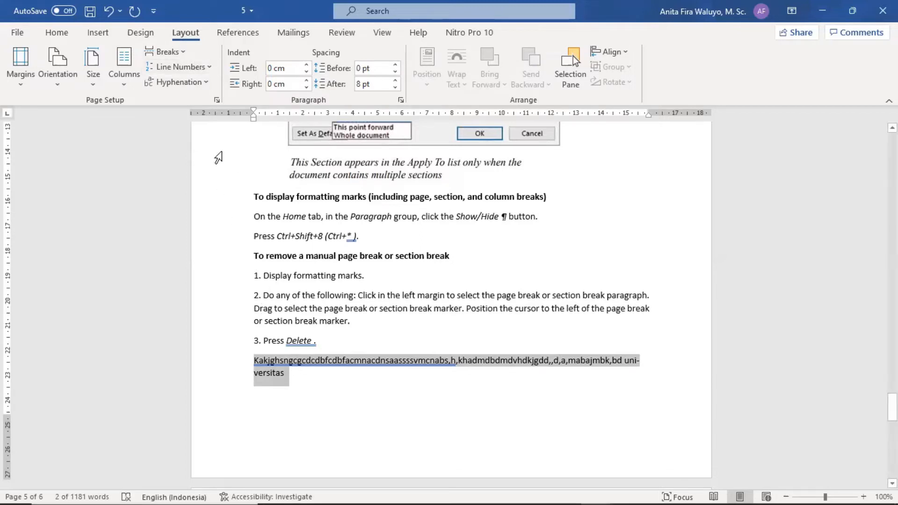
Turn off hyphenation for the filler paragraph and deselect the text
{"action": "left_click", "coordinate": [203, 82]}
{"action": "left_click", "coordinate": [172, 99]}
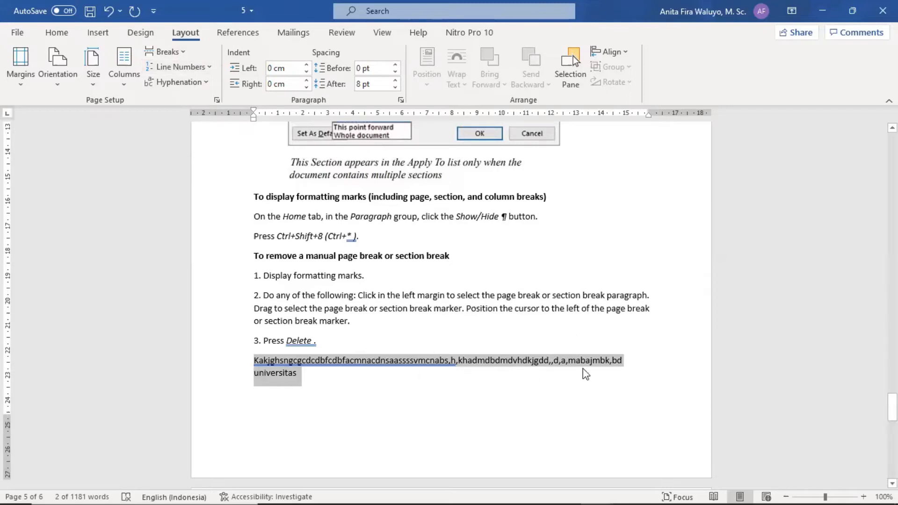
{"action": "left_click", "coordinate": [589, 293]}
Examine the line endings on the preceding pages and in the filler paragraph with hyphenation turned off
{"action": "scroll", "coordinate": [590, 292], "scroll_direction": "up", "scroll_amount": 3}
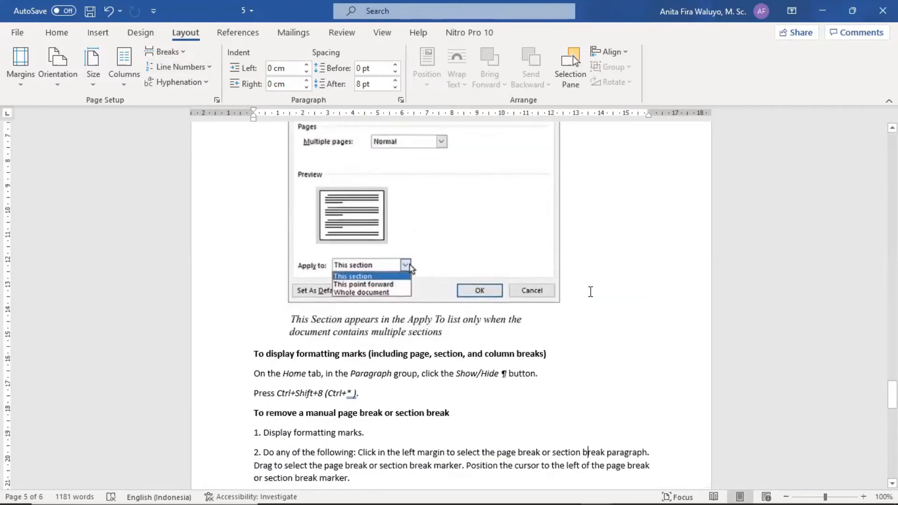
{"action": "scroll", "coordinate": [590, 292], "scroll_direction": "up", "scroll_amount": 4}
{"action": "scroll", "coordinate": [590, 293], "scroll_direction": "down", "scroll_amount": 7}
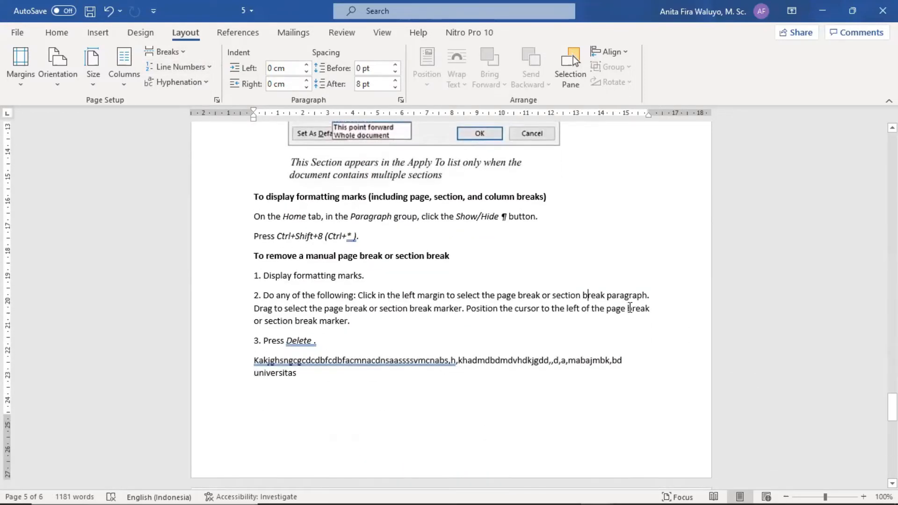
{"action": "left_click_drag", "start_coordinate": [628, 307], "coordinate": [638, 310]}
{"action": "scroll", "coordinate": [679, 347], "scroll_direction": "up", "scroll_amount": 12}
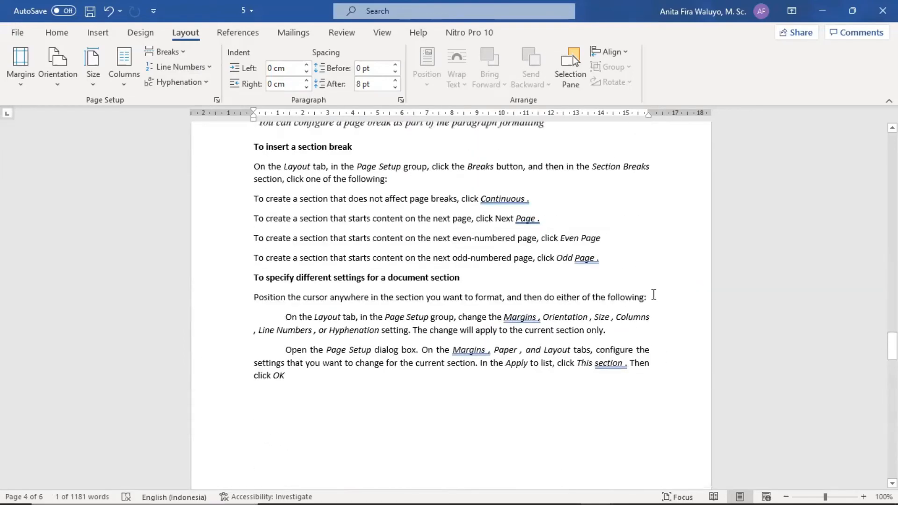
{"action": "scroll", "coordinate": [637, 373], "scroll_direction": "down", "scroll_amount": 10}
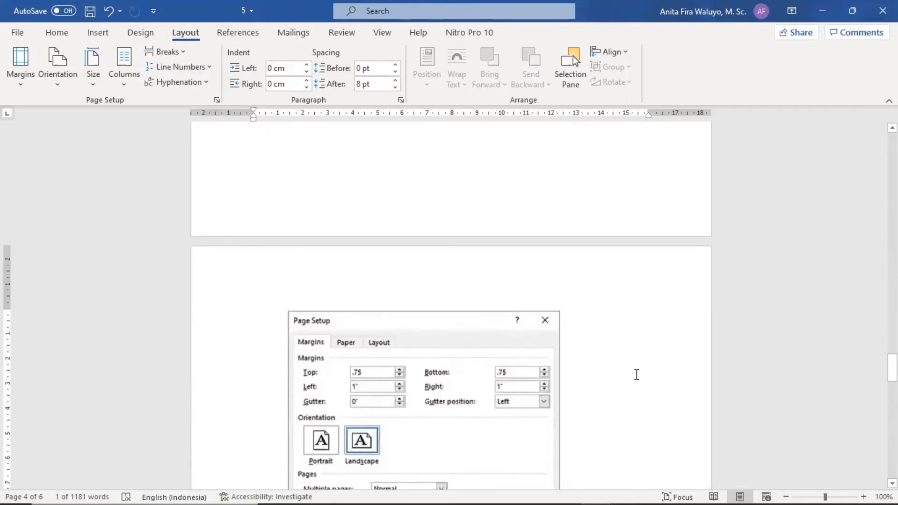
{"action": "scroll", "coordinate": [636, 374], "scroll_direction": "down", "scroll_amount": 8}
{"action": "scroll", "coordinate": [296, 187], "scroll_direction": "up", "scroll_amount": 2}
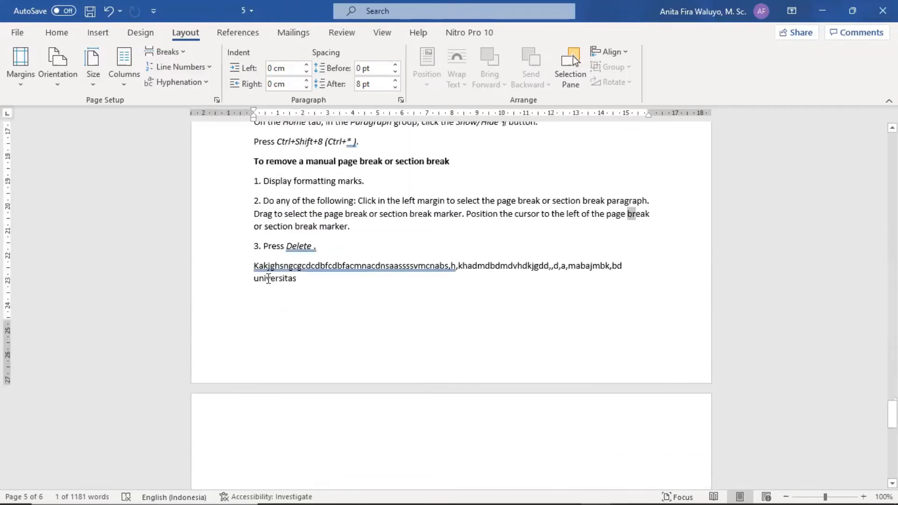
Select the filler paragraph, apply automatic hyphenation and examine the split of its last word
{"action": "triple_click", "coordinate": [254, 263]}
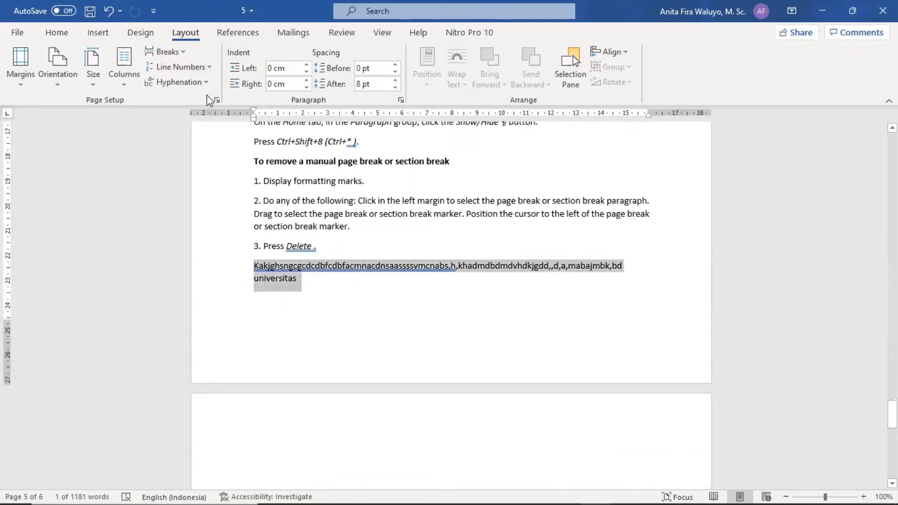
{"action": "left_click", "coordinate": [644, 268]}
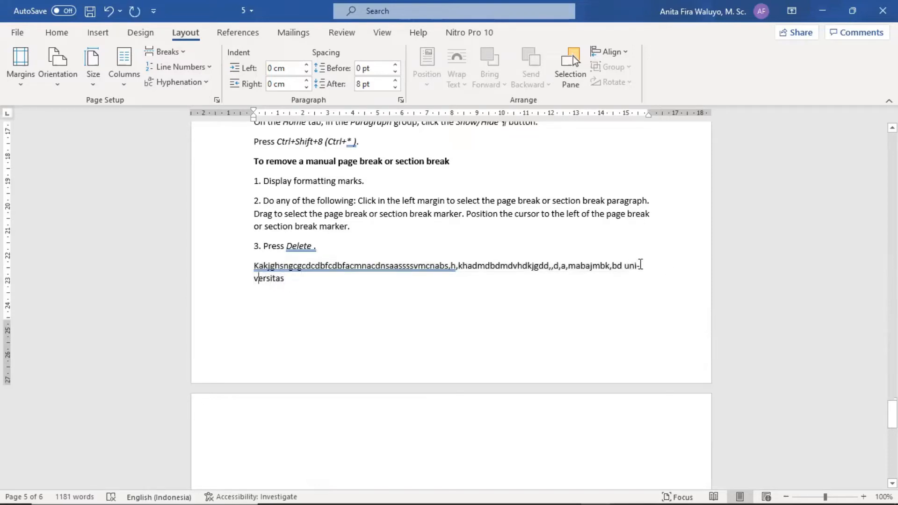
{"action": "left_click_drag", "start_coordinate": [639, 265], "coordinate": [638, 265]}
{"action": "double_click", "coordinate": [637, 265]}
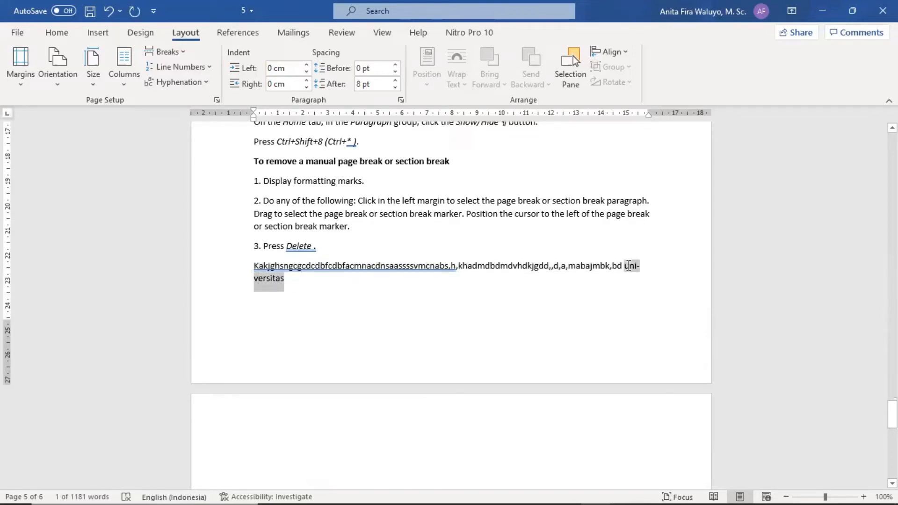
Delete the whole filler paragraph below "3. Press Delete" at the end of the document
{"action": "left_click", "coordinate": [635, 266]}
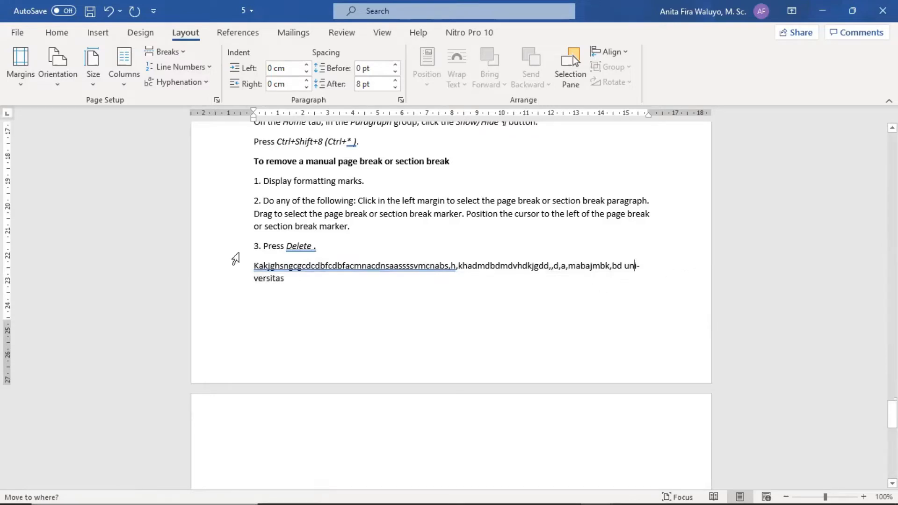
{"action": "left_click_drag", "start_coordinate": [251, 261], "coordinate": [294, 280]}
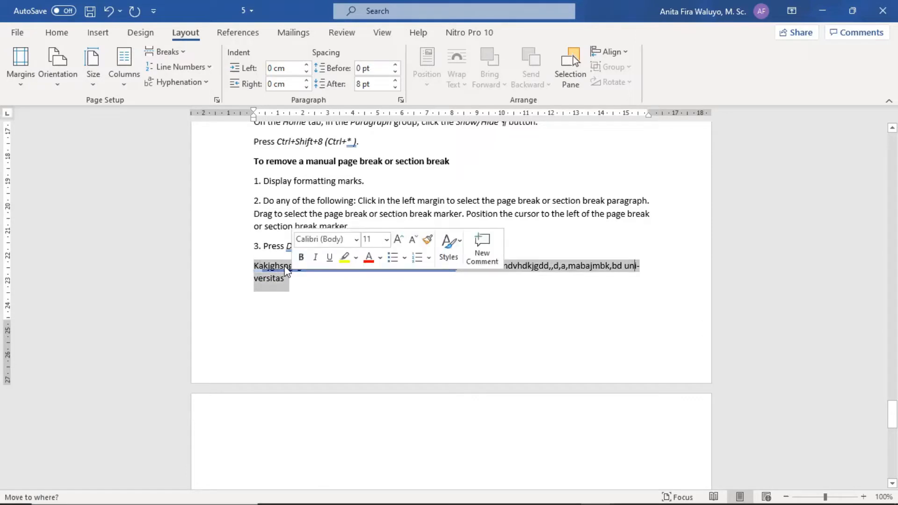
{"action": "key", "text": "Delete"}
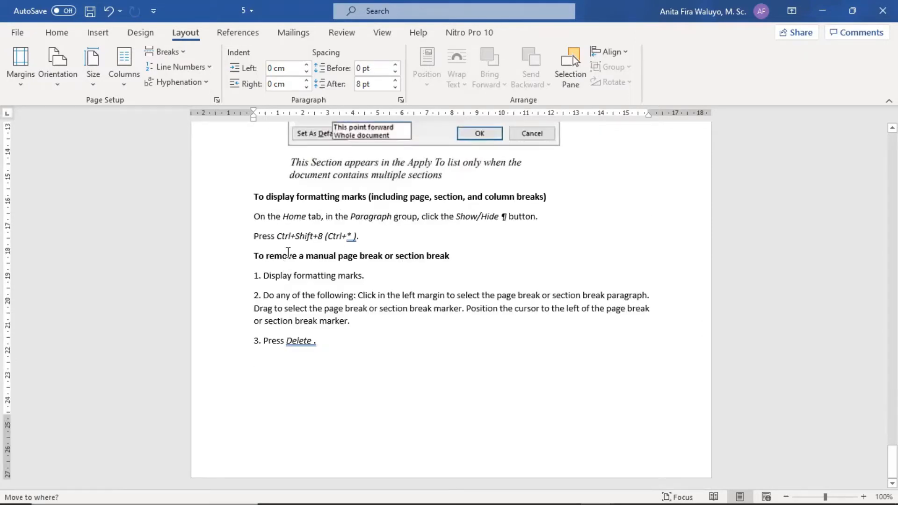
Review the document's instructions on page breaks, columns, manual column breaks and reverting to a single column
{"action": "scroll", "coordinate": [374, 254], "scroll_direction": "up", "scroll_amount": 15}
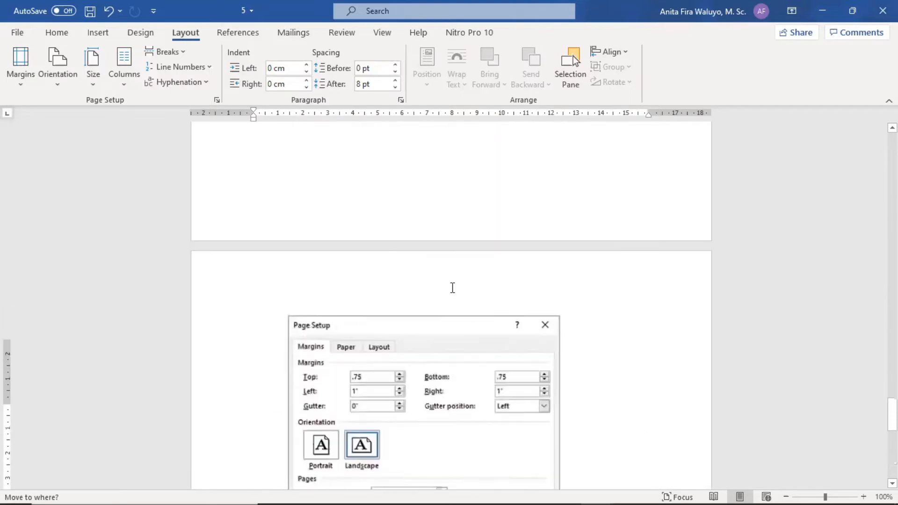
{"action": "scroll", "coordinate": [452, 287], "scroll_direction": "up", "scroll_amount": 3}
{"action": "scroll", "coordinate": [481, 313], "scroll_direction": "down", "scroll_amount": 8}
{"action": "scroll", "coordinate": [464, 248], "scroll_direction": "up", "scroll_amount": 4}
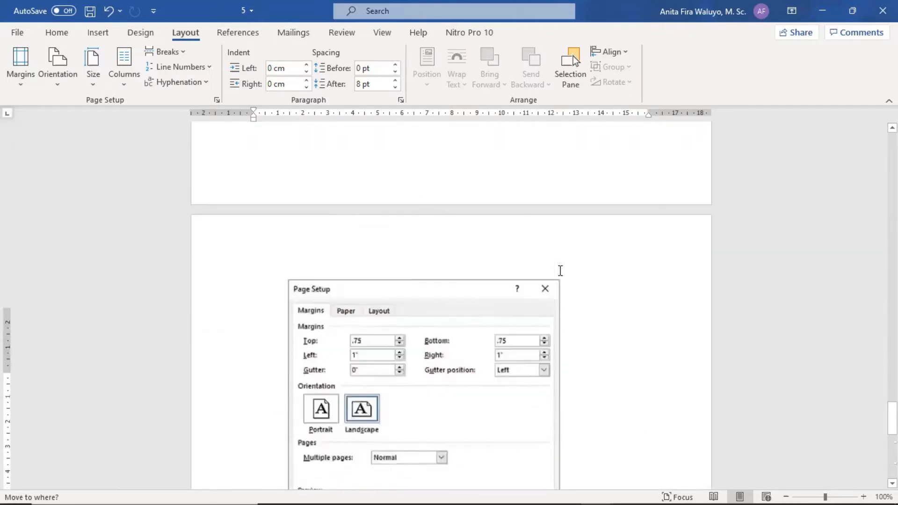
{"action": "scroll", "coordinate": [560, 270], "scroll_direction": "up", "scroll_amount": 20}
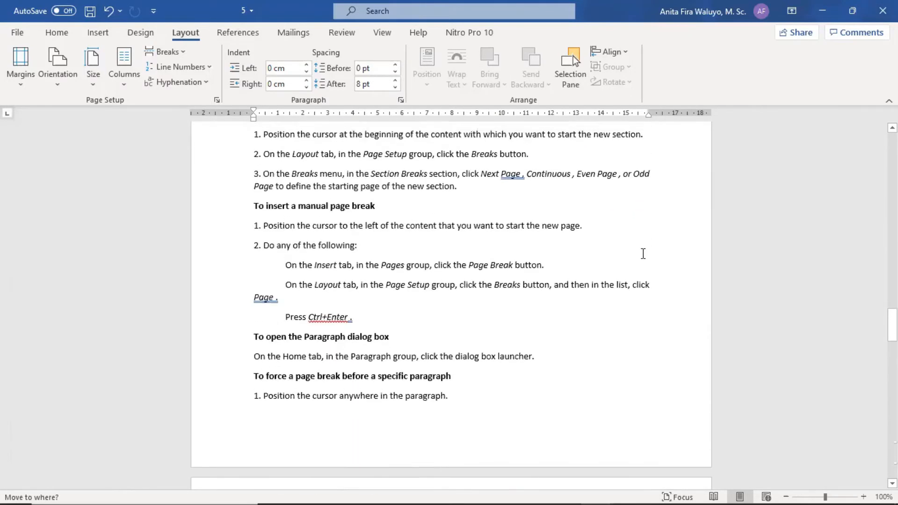
{"action": "scroll", "coordinate": [643, 253], "scroll_direction": "up", "scroll_amount": 10}
{"action": "left_click_drag", "start_coordinate": [892, 299], "coordinate": [866, 192]}
{"action": "left_click", "coordinate": [329, 225]}
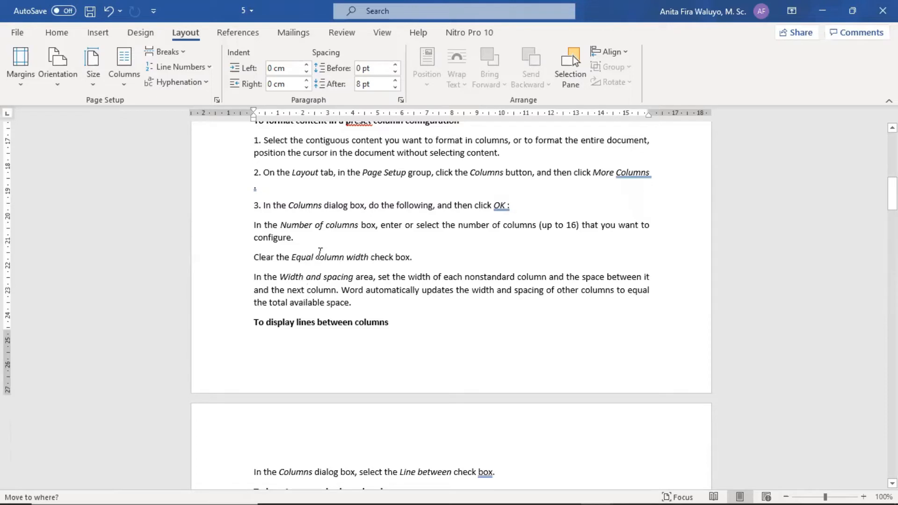
{"action": "scroll", "coordinate": [319, 253], "scroll_direction": "down", "scroll_amount": 3}
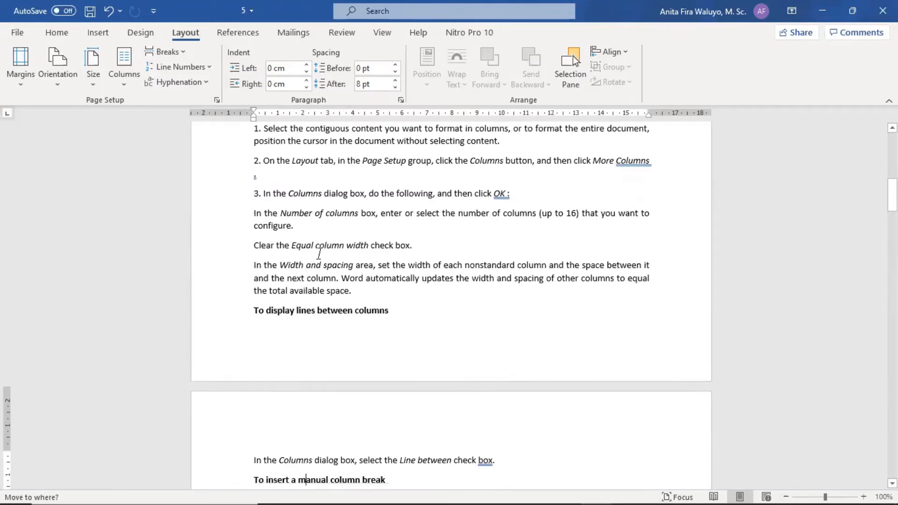
{"action": "scroll", "coordinate": [320, 255], "scroll_direction": "down", "scroll_amount": 2}
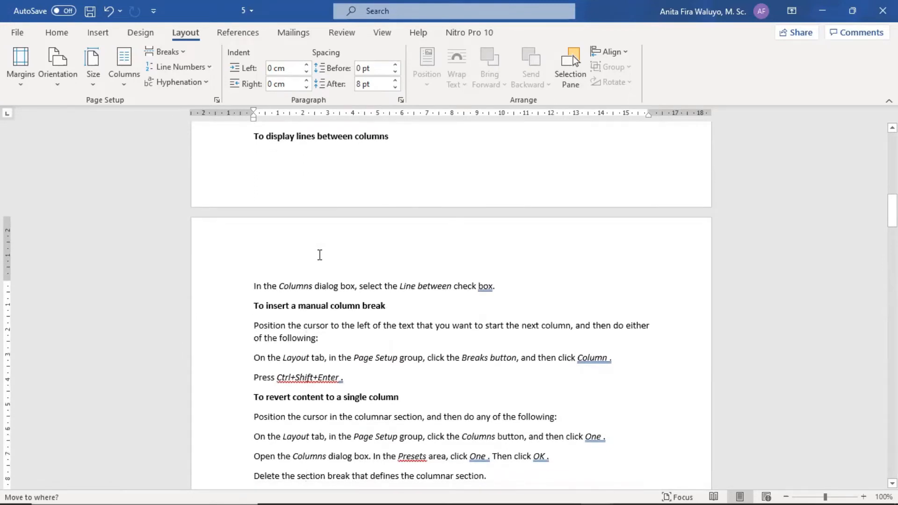
{"action": "scroll", "coordinate": [320, 255], "scroll_direction": "down", "scroll_amount": 1}
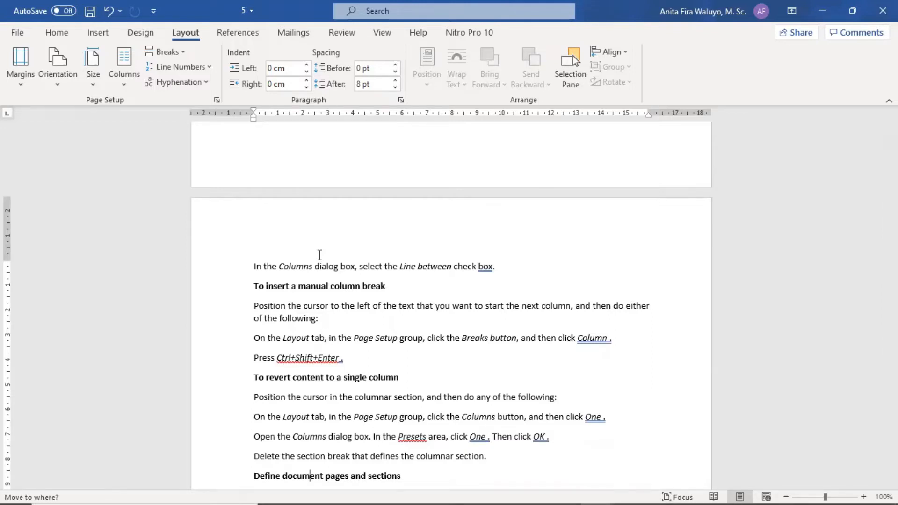
{"action": "scroll", "coordinate": [320, 254], "scroll_direction": "down", "scroll_amount": 3}
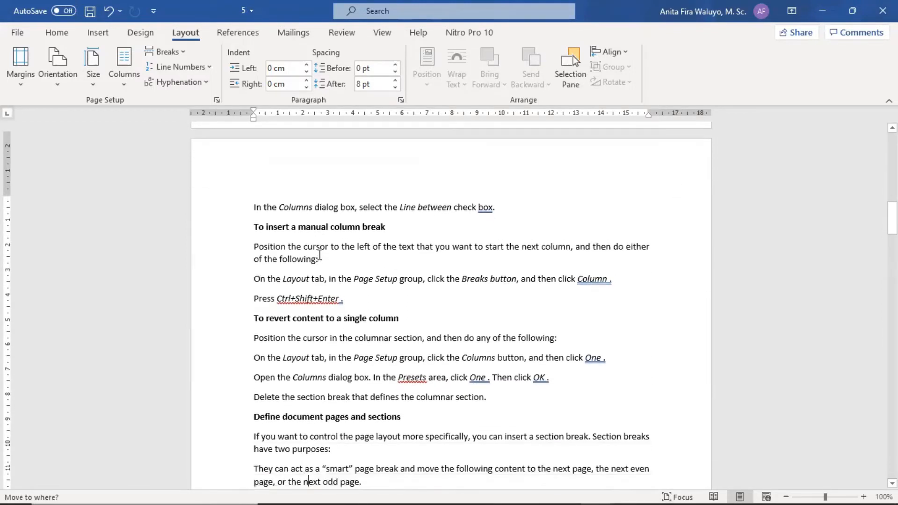
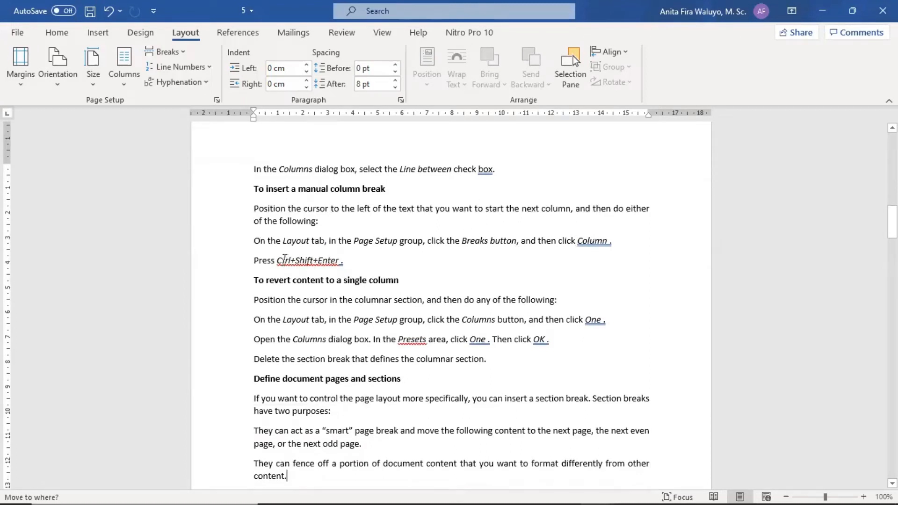
Look at the manual column break shortcut in the text and at the available column presets, leaving the layout as is
{"action": "left_click_drag", "start_coordinate": [276, 261], "coordinate": [318, 261]}
{"action": "left_click", "coordinate": [301, 262]}
{"action": "left_click", "coordinate": [124, 66]}
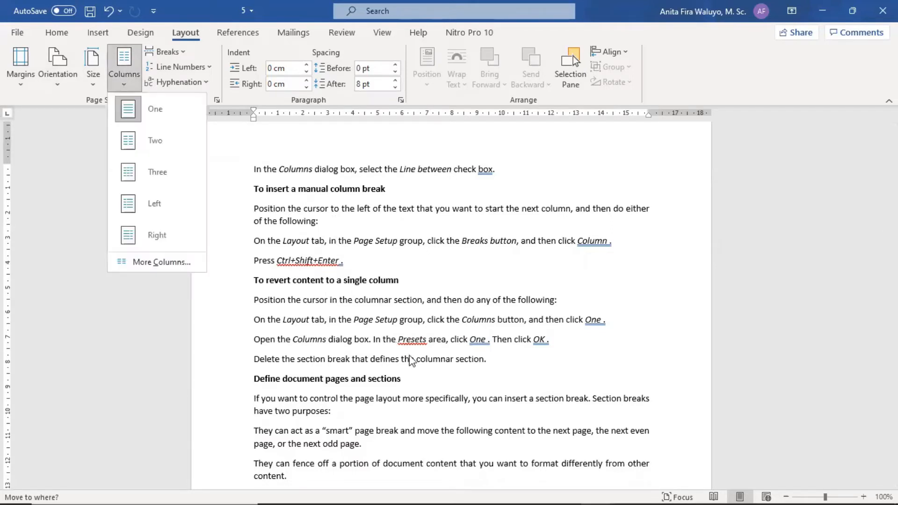
{"action": "left_click", "coordinate": [412, 356]}
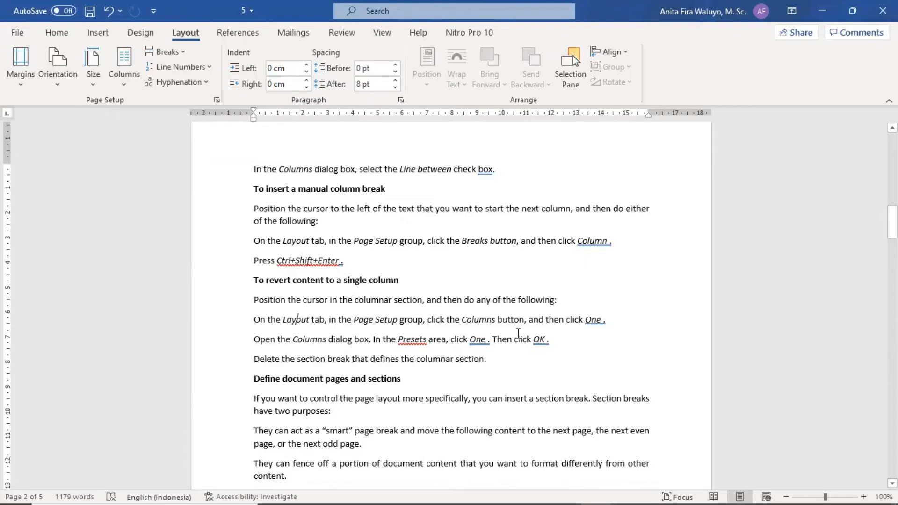
Read the section break descriptions and compare them with the available page and section break types without inserting one
{"action": "scroll", "coordinate": [518, 333], "scroll_direction": "down", "scroll_amount": 5}
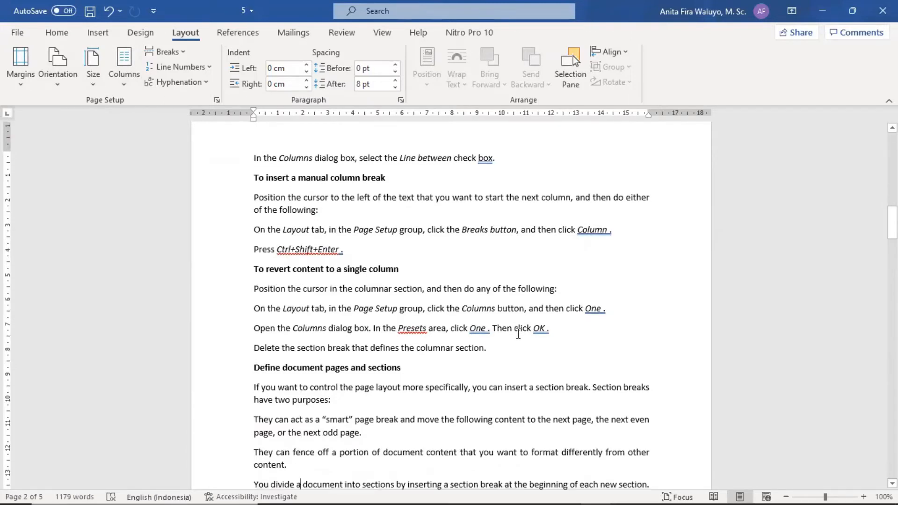
{"action": "scroll", "coordinate": [518, 333], "scroll_direction": "down", "scroll_amount": 10}
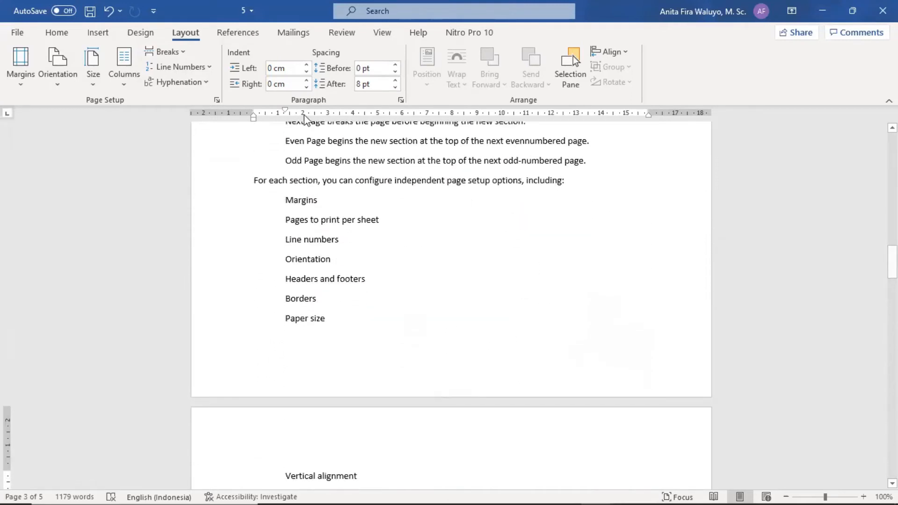
{"action": "left_click", "coordinate": [300, 160]}
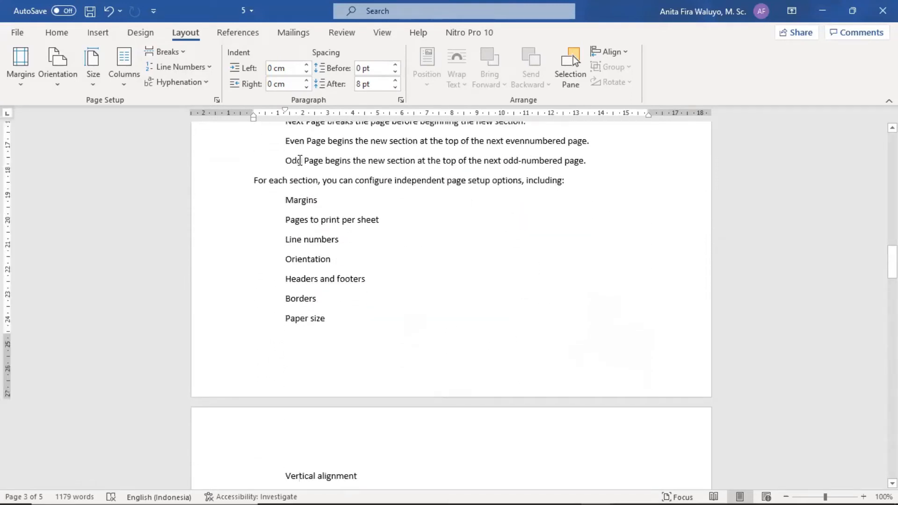
{"action": "left_click", "coordinate": [186, 50]}
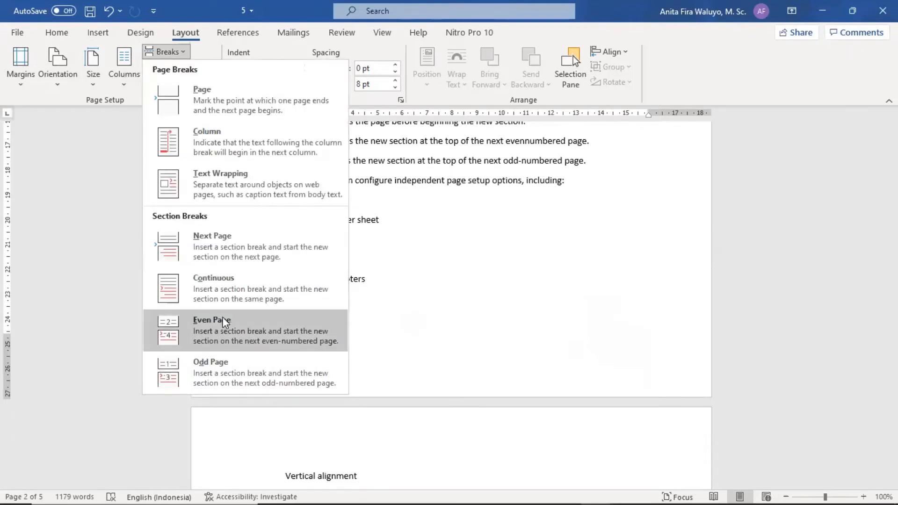
{"action": "left_click", "coordinate": [567, 233]}
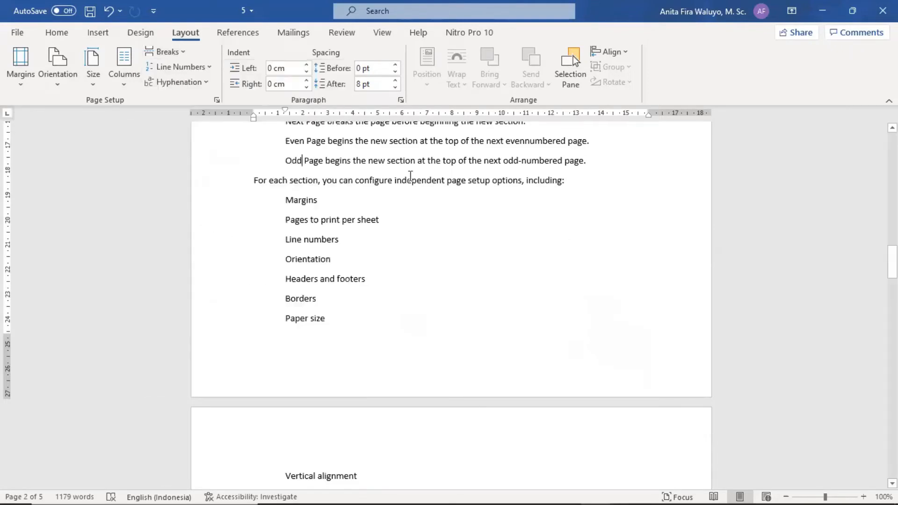
{"action": "scroll", "coordinate": [410, 177], "scroll_direction": "up", "scroll_amount": 3}
{"action": "scroll", "coordinate": [410, 179], "scroll_direction": "up", "scroll_amount": 12}
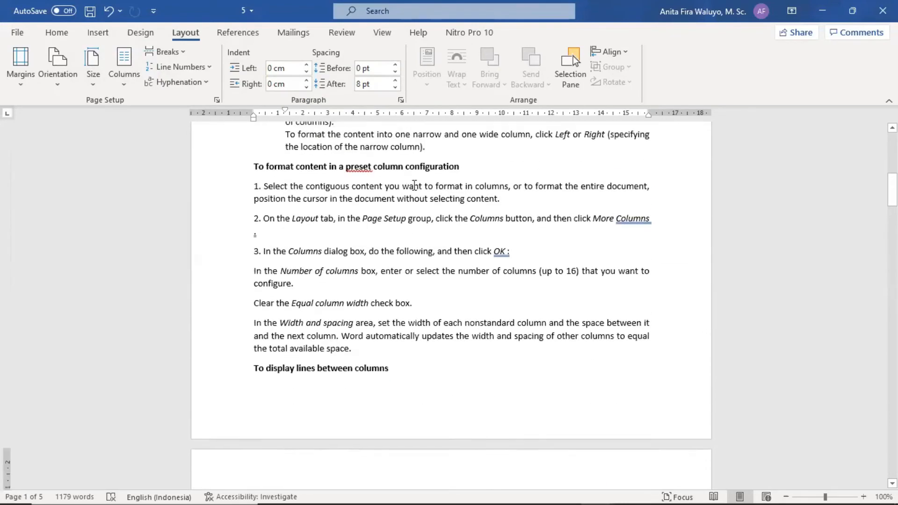
{"action": "scroll", "coordinate": [423, 197], "scroll_direction": "down", "scroll_amount": 5}
{"action": "scroll", "coordinate": [423, 197], "scroll_direction": "up", "scroll_amount": 8}
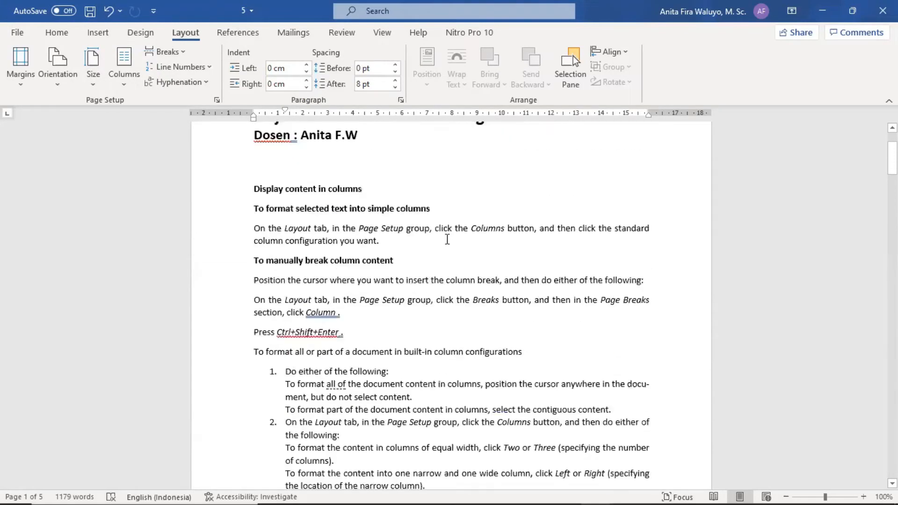
Add a centred page number in the header area of the document's pages and return to the body text
{"action": "scroll", "coordinate": [448, 240], "scroll_direction": "down", "scroll_amount": 10}
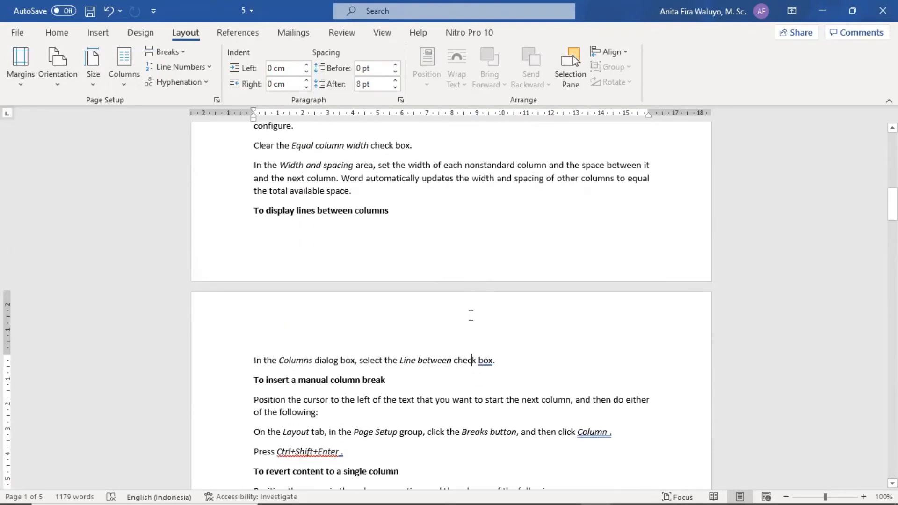
{"action": "double_click", "coordinate": [471, 316]}
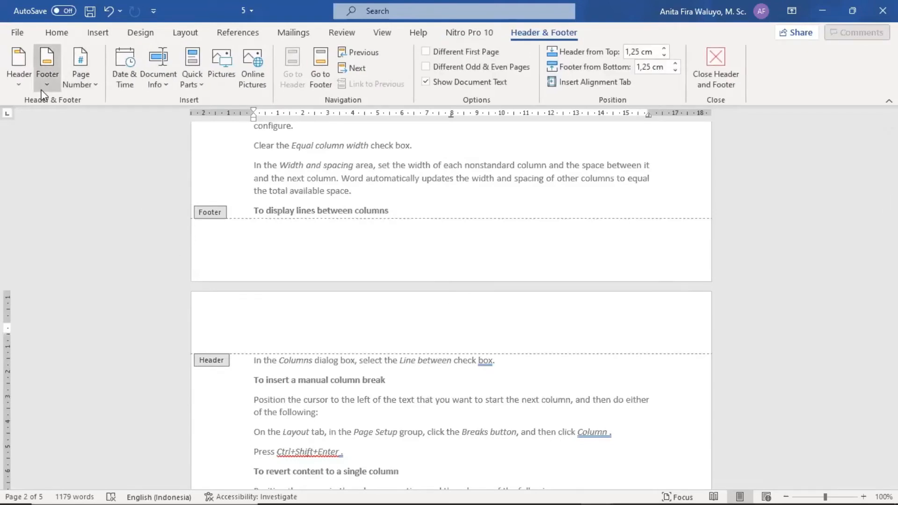
{"action": "left_click", "coordinate": [46, 65]}
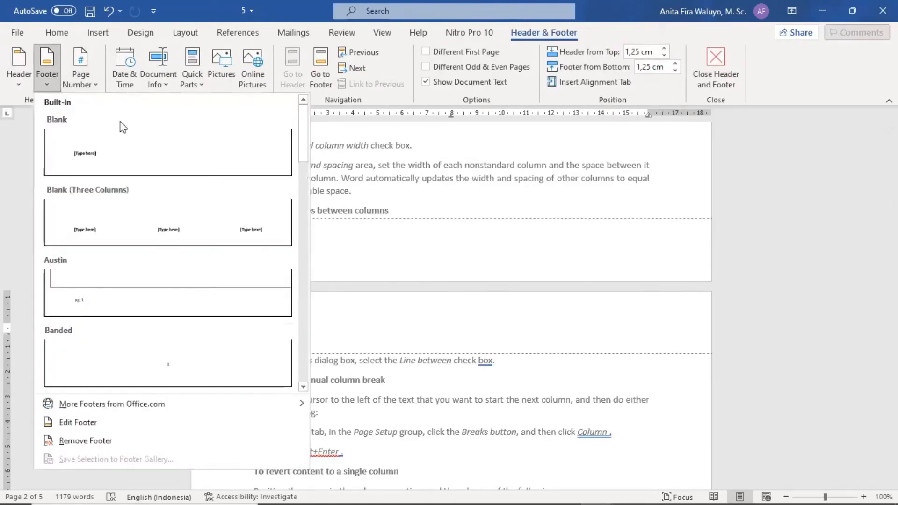
{"action": "left_click", "coordinate": [81, 75]}
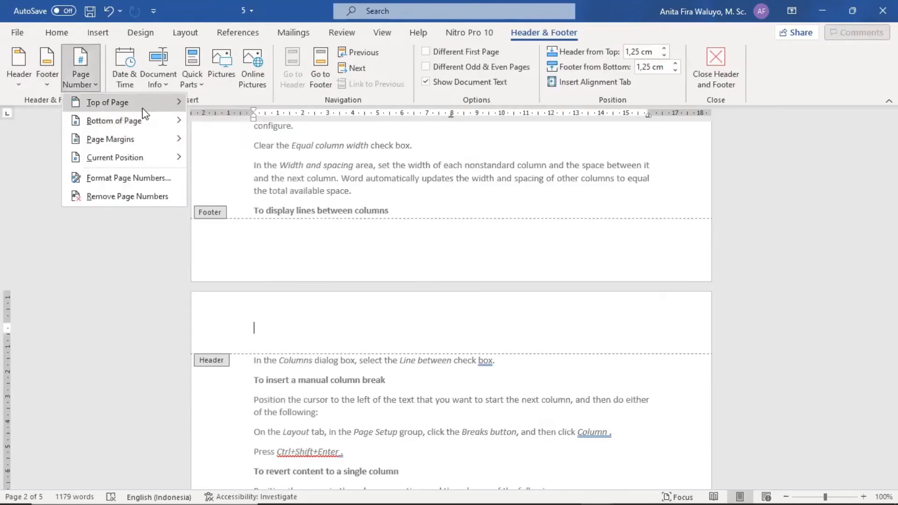
{"action": "left_click", "coordinate": [354, 216]}
{"action": "double_click", "coordinate": [525, 361]}
Select the whole document and insert an Even Page section break ahead of its content
{"action": "scroll", "coordinate": [344, 202], "scroll_direction": "up", "scroll_amount": 10}
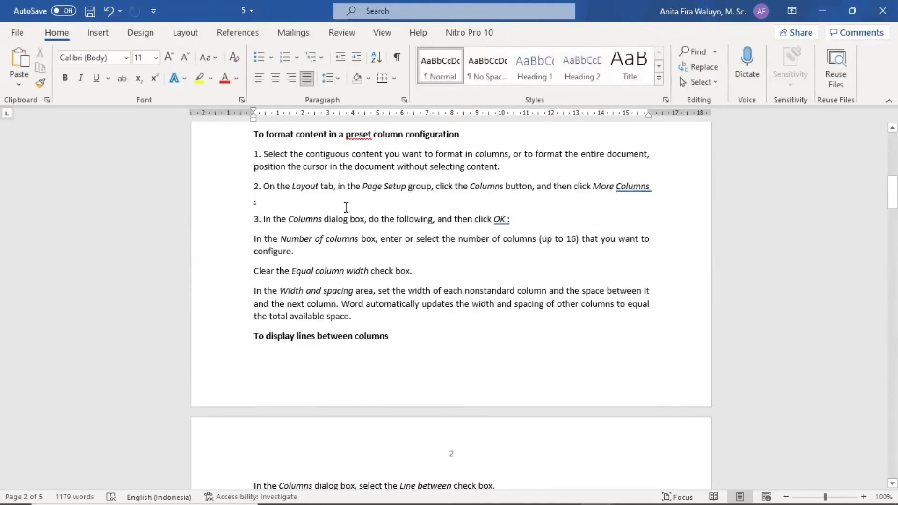
{"action": "left_click", "coordinate": [185, 32]}
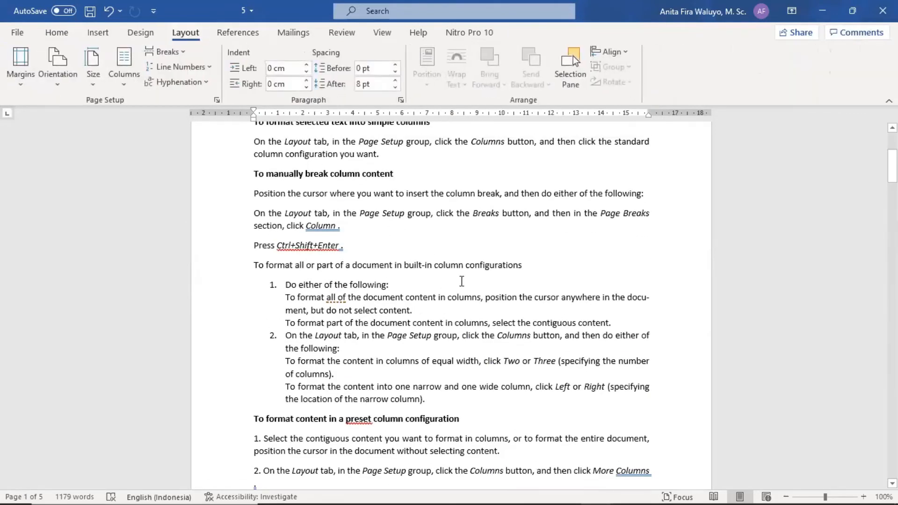
{"action": "scroll", "coordinate": [376, 231], "scroll_direction": "up", "scroll_amount": 2}
{"action": "scroll", "coordinate": [376, 231], "scroll_direction": "up", "scroll_amount": 2}
{"action": "key", "text": "ctrl+a"}
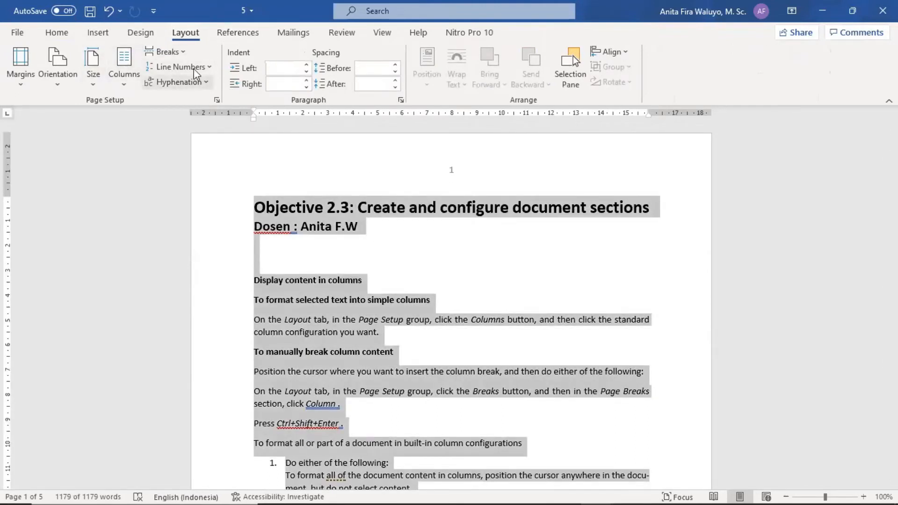
{"action": "left_click", "coordinate": [184, 51]}
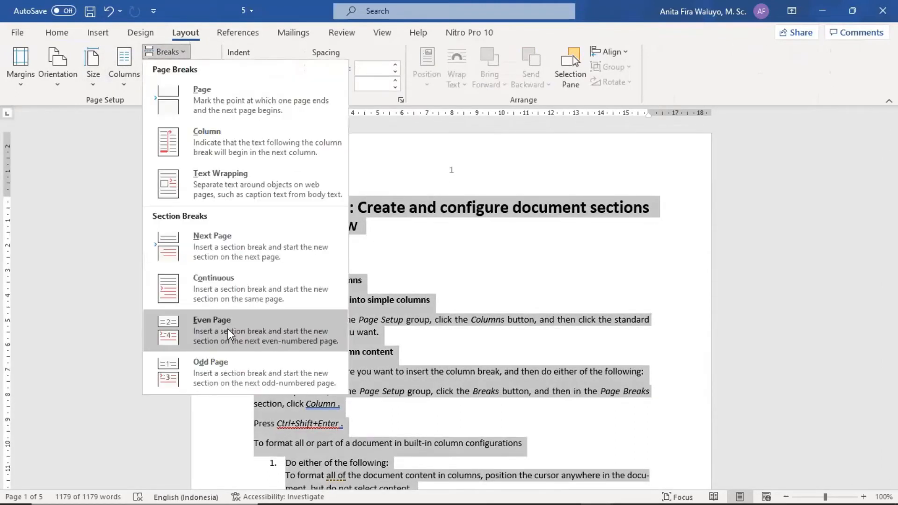
{"action": "left_click", "coordinate": [239, 327]}
{"action": "scroll", "coordinate": [458, 290], "scroll_direction": "down", "scroll_amount": 10}
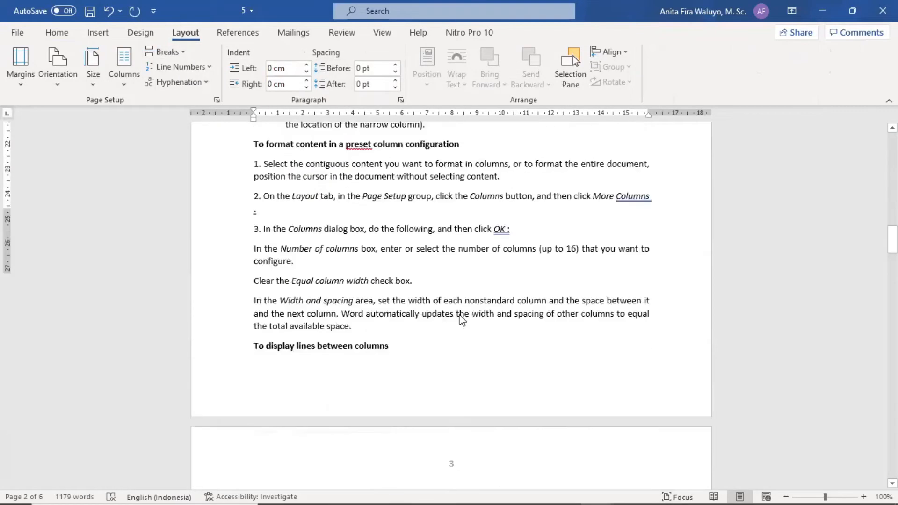
Set the page orientation to Landscape for the section that follows the break
{"action": "left_click", "coordinate": [50, 81]}
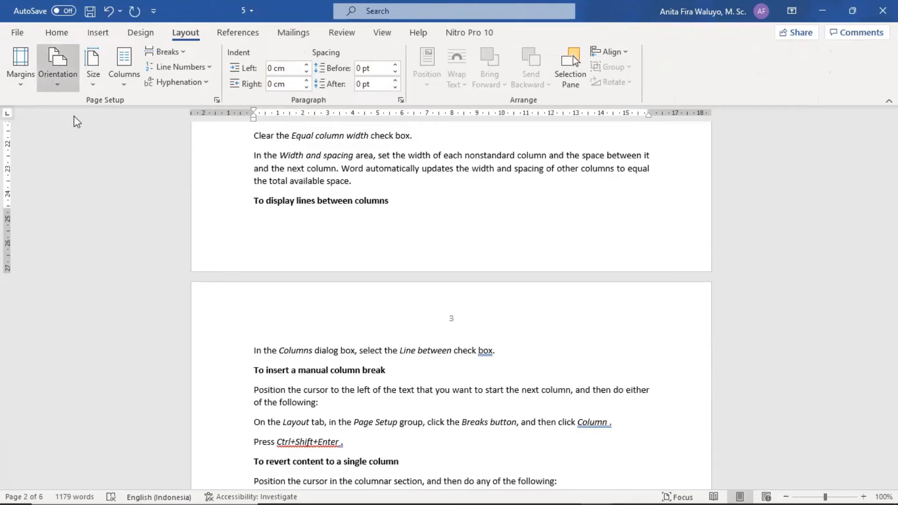
{"action": "left_click", "coordinate": [81, 142]}
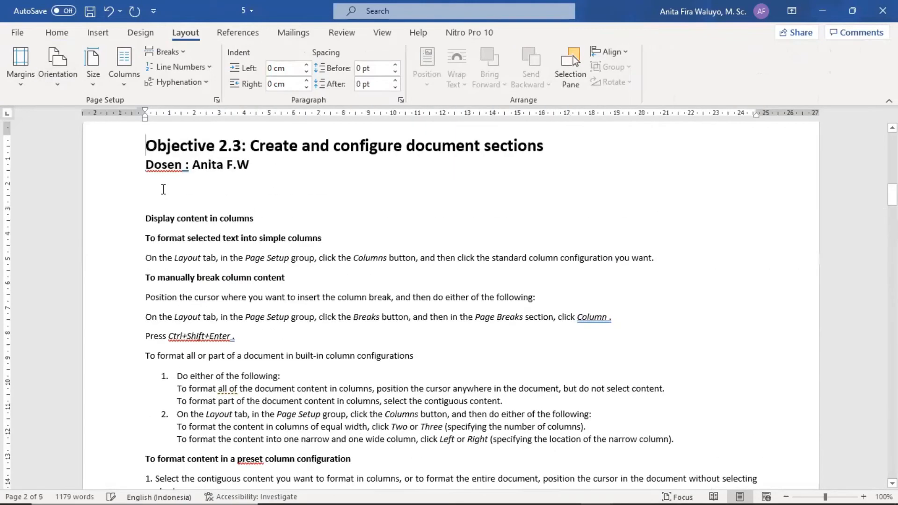
{"action": "mouse_move", "coordinate": [892, 194]}
{"action": "left_mouse_down"}
{"action": "mouse_move", "coordinate": [892, 161]}
{"action": "mouse_move", "coordinate": [892, 467]}
{"action": "mouse_move", "coordinate": [892, 148]}
{"action": "mouse_move", "coordinate": [892, 190]}
{"action": "left_mouse_up"}
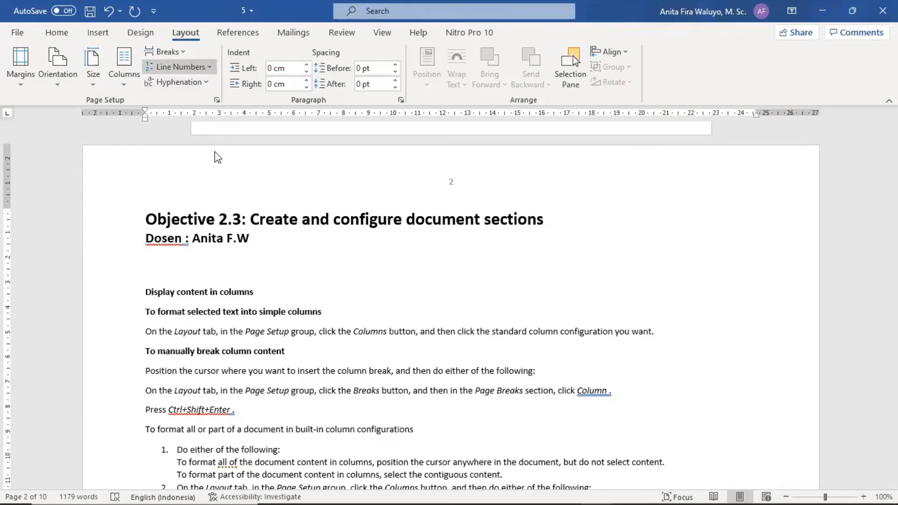
Try another Even Page section break before the "Objective 2.3" title and check the page numbering around it
{"action": "left_click", "coordinate": [183, 66]}
{"action": "left_click", "coordinate": [167, 52]}
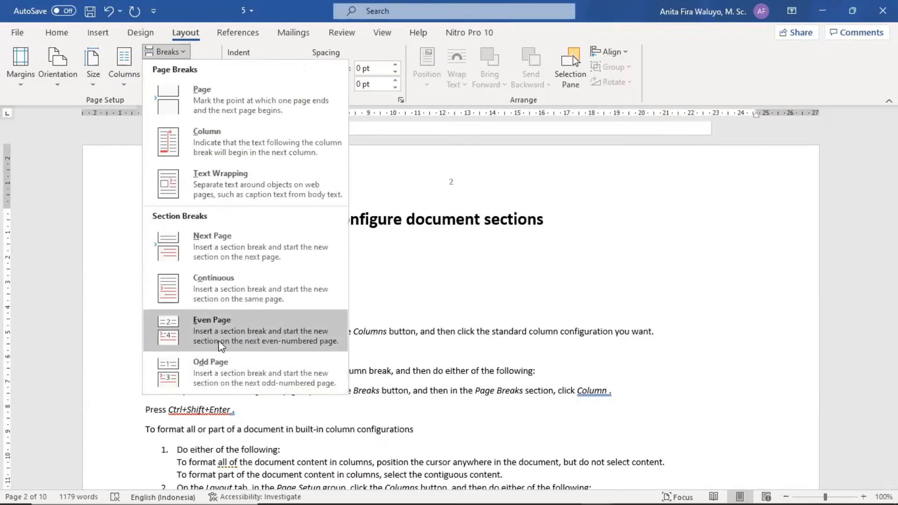
{"action": "left_click", "coordinate": [215, 336]}
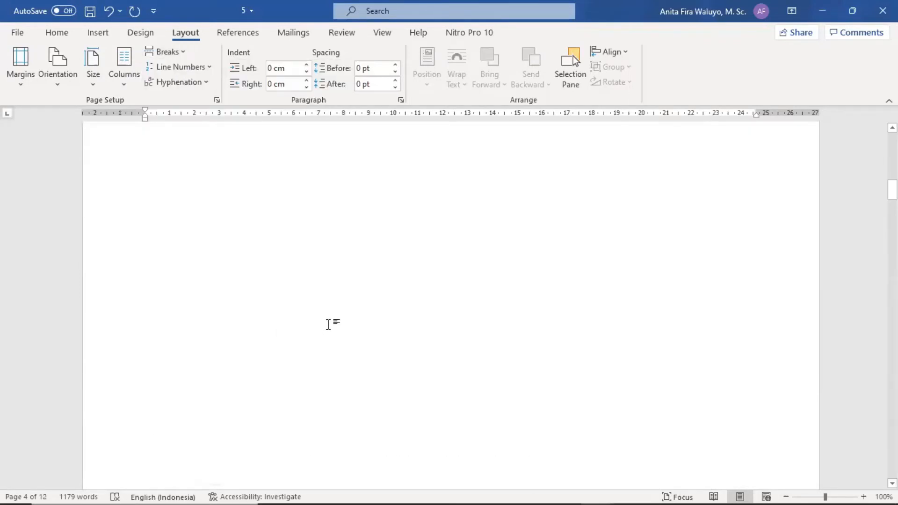
{"action": "scroll", "coordinate": [331, 331], "scroll_direction": "down", "scroll_amount": 20}
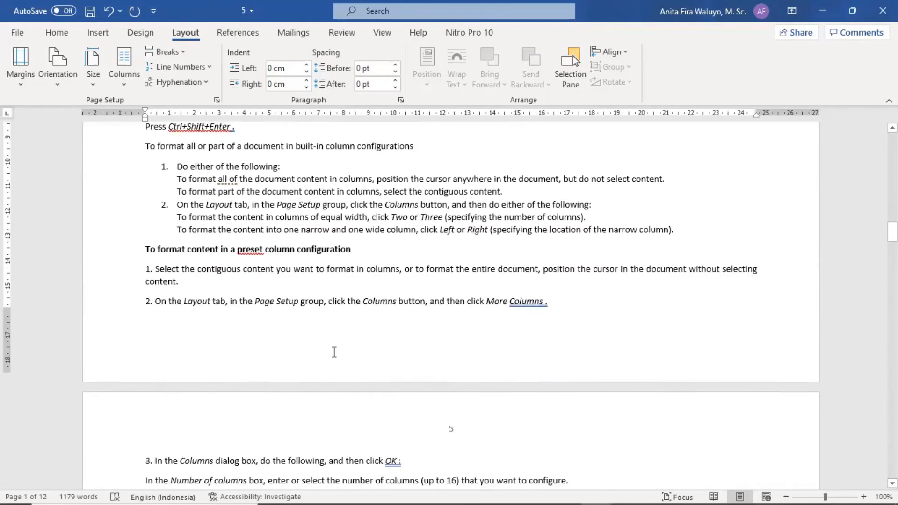
{"action": "scroll", "coordinate": [334, 351], "scroll_direction": "down", "scroll_amount": 4}
{"action": "scroll", "coordinate": [334, 351], "scroll_direction": "up", "scroll_amount": 10}
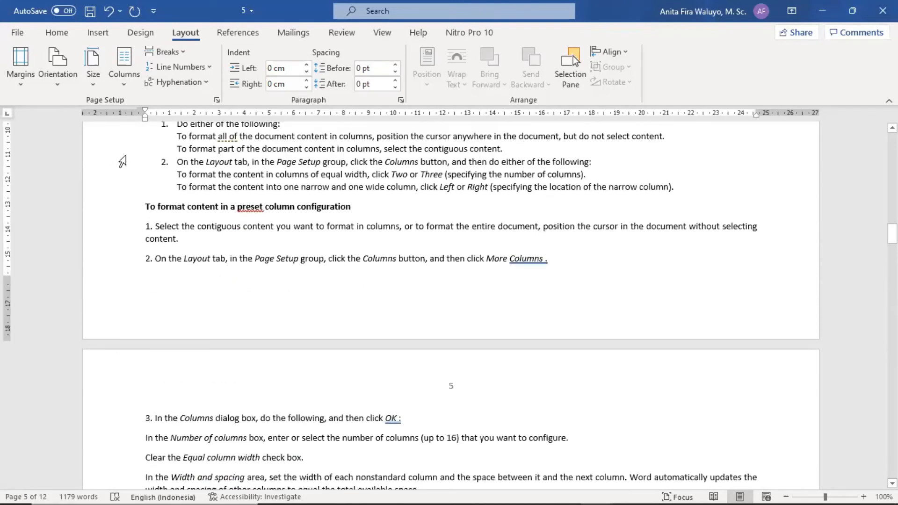
{"action": "scroll", "coordinate": [423, 271], "scroll_direction": "up", "scroll_amount": 10}
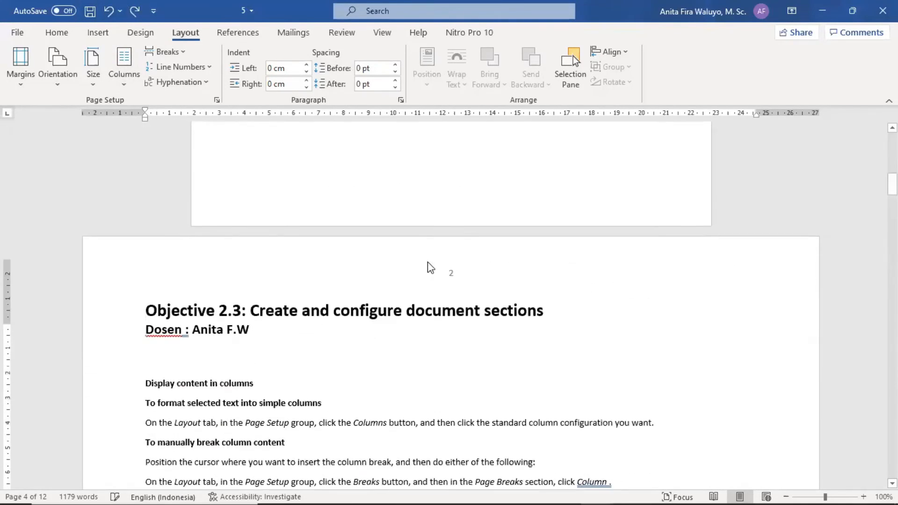
{"action": "scroll", "coordinate": [420, 285], "scroll_direction": "down", "scroll_amount": 8}
{"action": "scroll", "coordinate": [414, 309], "scroll_direction": "down", "scroll_amount": 5}
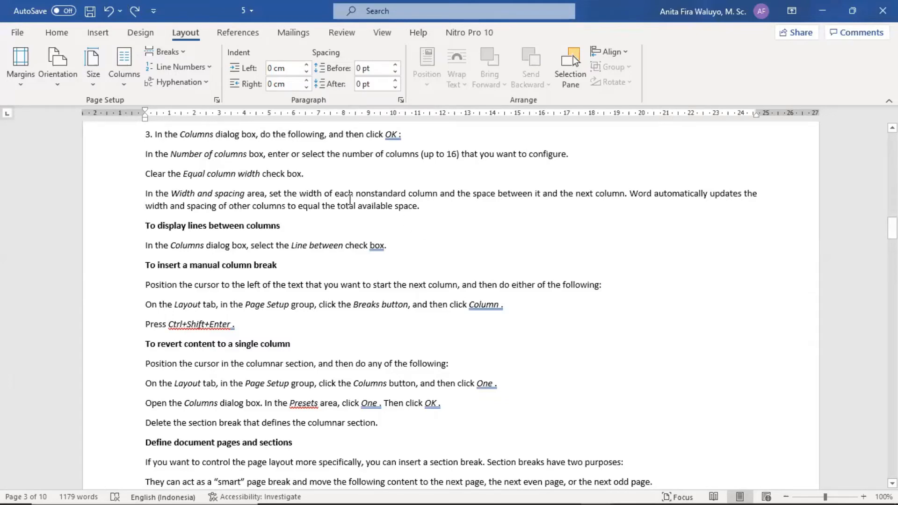
Insert two consecutive Even Page section breaks directly before the "Objective 2.3: Create and configure document sections" title
{"action": "scroll", "coordinate": [148, 148], "scroll_direction": "up", "scroll_amount": 6}
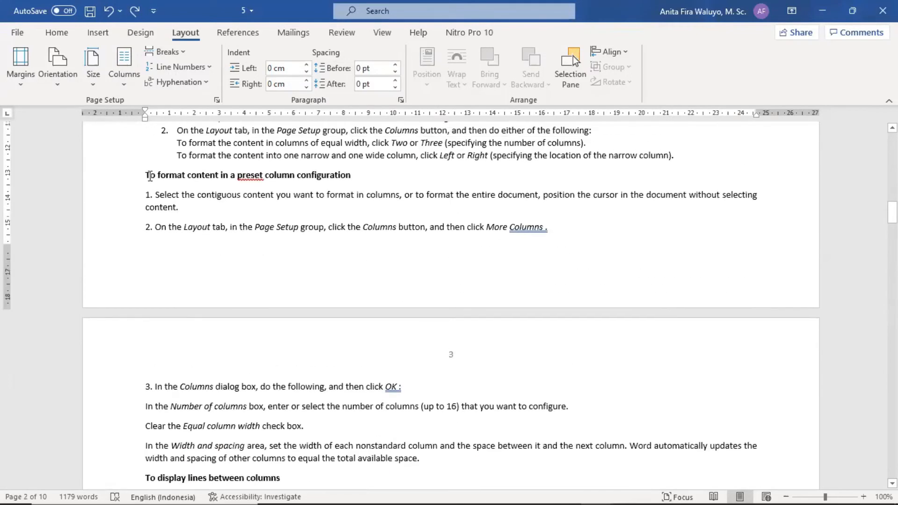
{"action": "scroll", "coordinate": [169, 257], "scroll_direction": "up", "scroll_amount": 7}
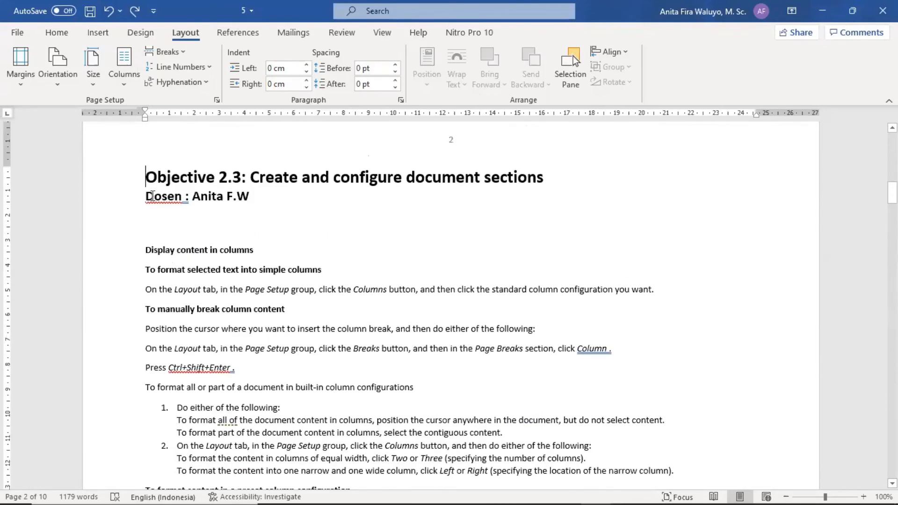
{"action": "left_click", "coordinate": [144, 155]}
{"action": "left_click", "coordinate": [183, 49]}
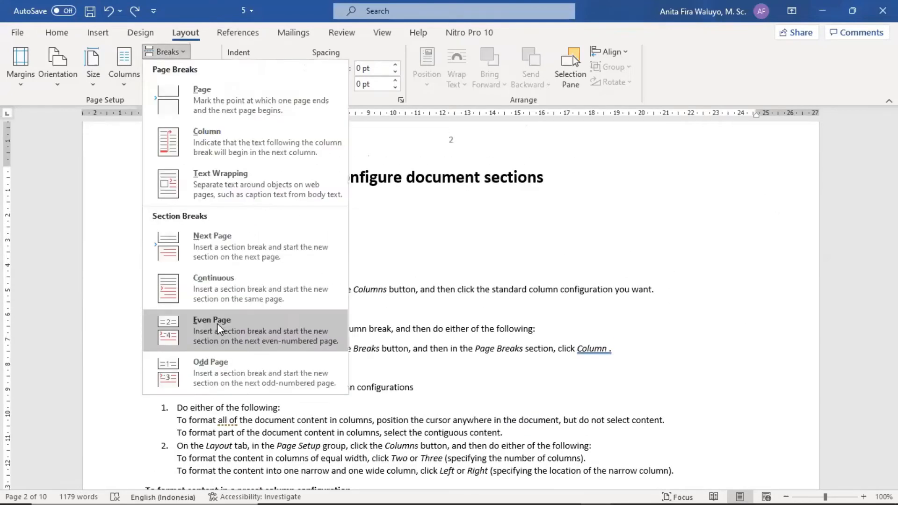
{"action": "left_click", "coordinate": [217, 323]}
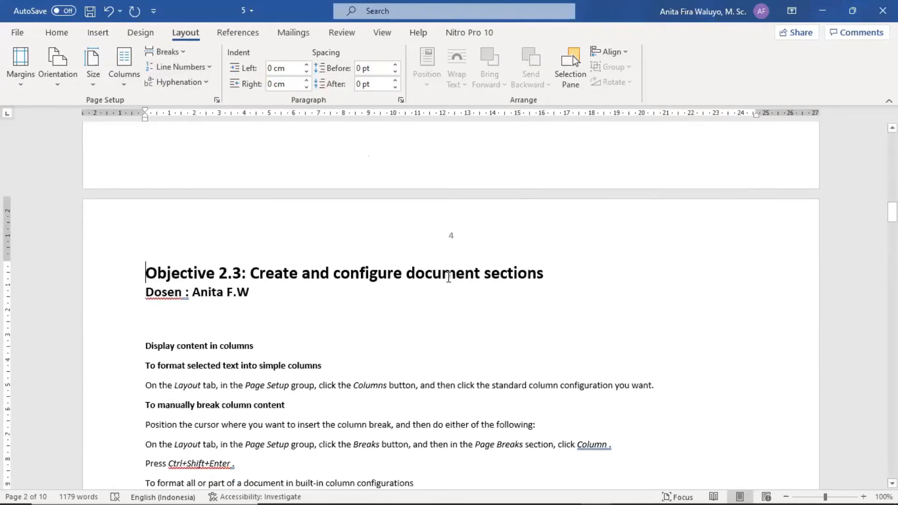
{"action": "left_click", "coordinate": [173, 49]}
{"action": "left_click", "coordinate": [236, 324]}
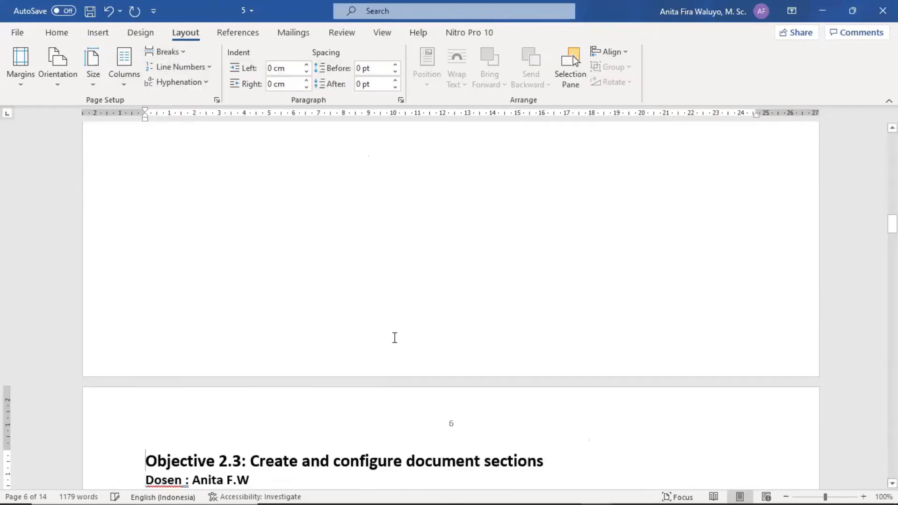
Examine how the even-page breaks affect the page numbers on the blank and text pages of the document
{"action": "scroll", "coordinate": [417, 189], "scroll_direction": "up", "scroll_amount": 20}
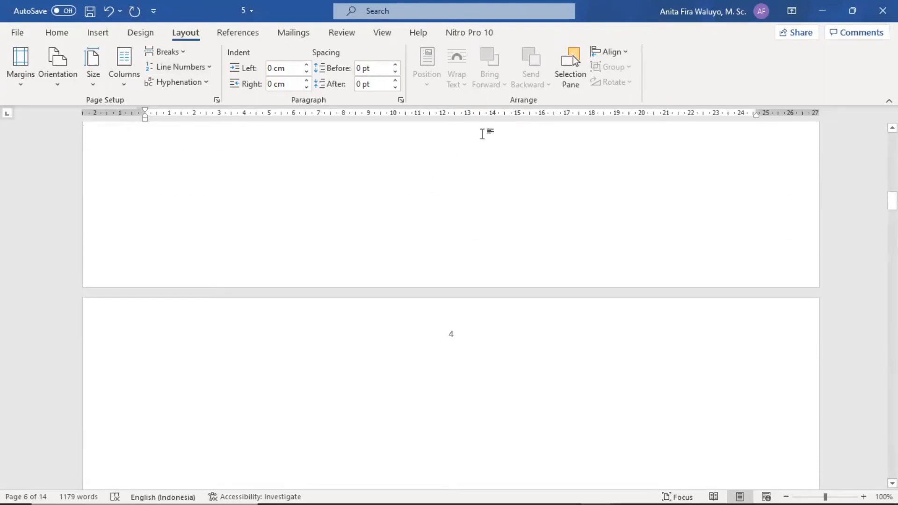
{"action": "scroll", "coordinate": [512, 221], "scroll_direction": "up", "scroll_amount": 10}
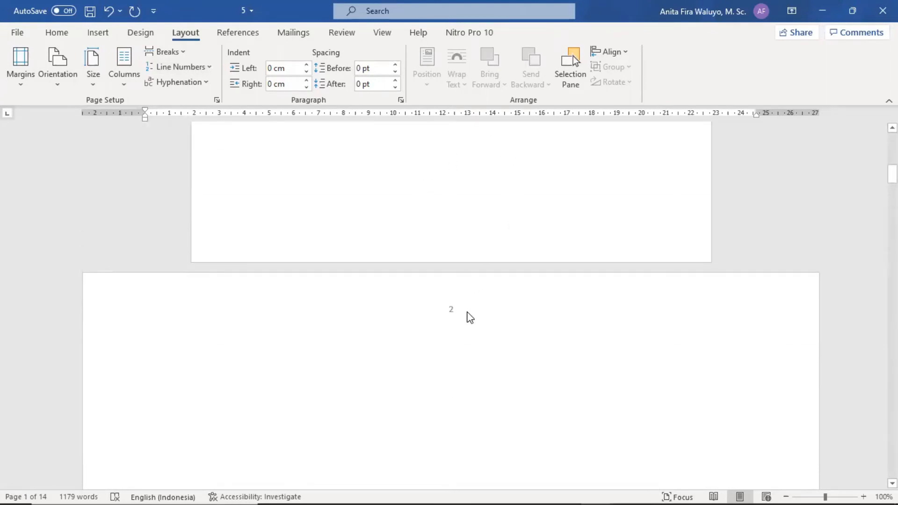
{"action": "scroll", "coordinate": [477, 336], "scroll_direction": "down", "scroll_amount": 4}
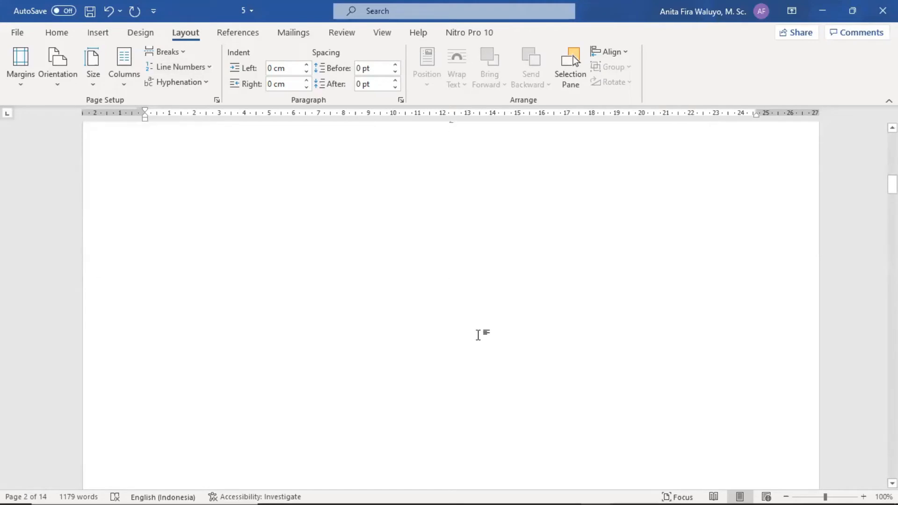
{"action": "scroll", "coordinate": [479, 333], "scroll_direction": "down", "scroll_amount": 20}
{"action": "scroll", "coordinate": [480, 327], "scroll_direction": "down", "scroll_amount": 20}
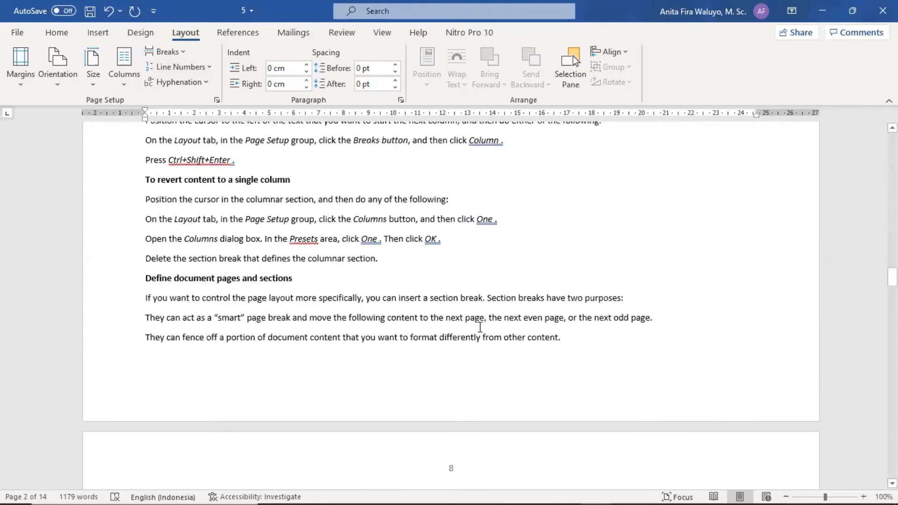
{"action": "scroll", "coordinate": [480, 327], "scroll_direction": "up", "scroll_amount": 20}
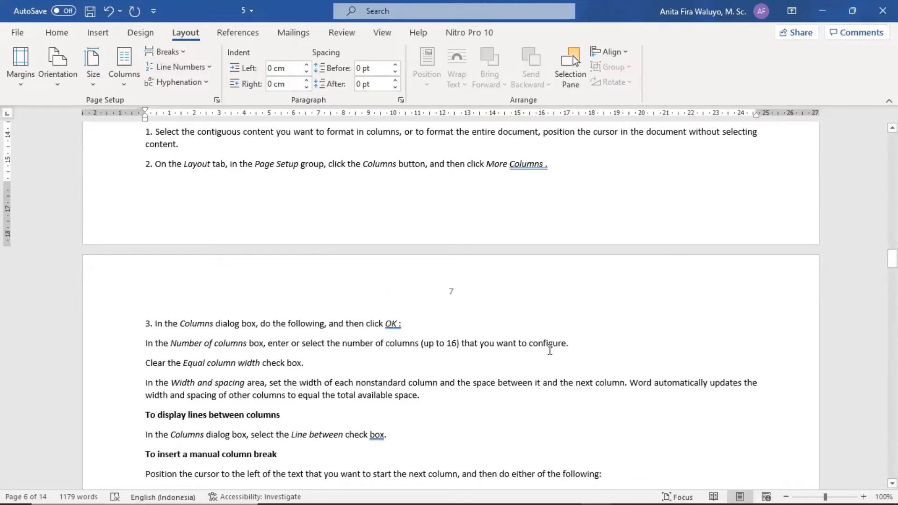
{"action": "scroll", "coordinate": [549, 350], "scroll_direction": "up", "scroll_amount": 20}
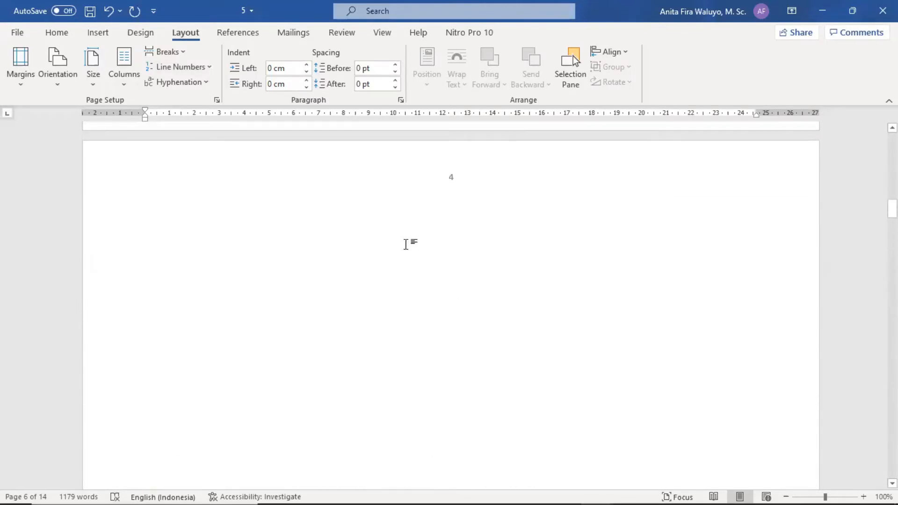
{"action": "scroll", "coordinate": [499, 144], "scroll_direction": "up", "scroll_amount": 20}
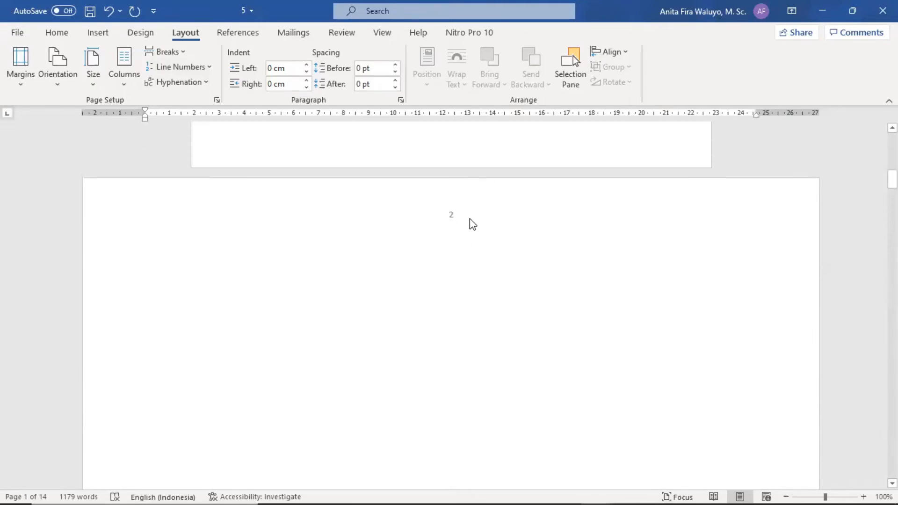
{"action": "scroll", "coordinate": [468, 280], "scroll_direction": "down", "scroll_amount": 3}
{"action": "scroll", "coordinate": [384, 203], "scroll_direction": "down", "scroll_amount": 10}
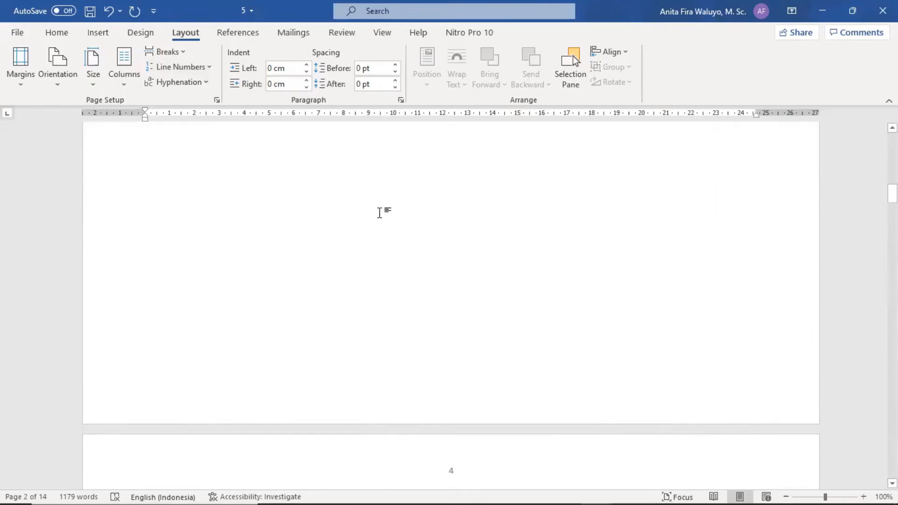
{"action": "scroll", "coordinate": [382, 219], "scroll_direction": "down", "scroll_amount": 4}
{"action": "scroll", "coordinate": [384, 222], "scroll_direction": "up", "scroll_amount": 6}
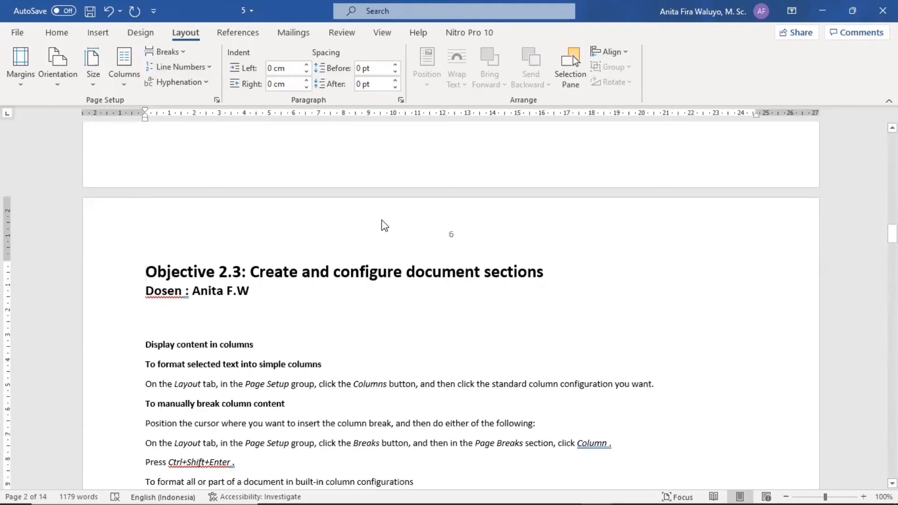
Insert a section break before the "Objective 2.3" title on page 6 so the text starts on odd-numbered page 7
{"action": "left_click", "coordinate": [154, 272]}
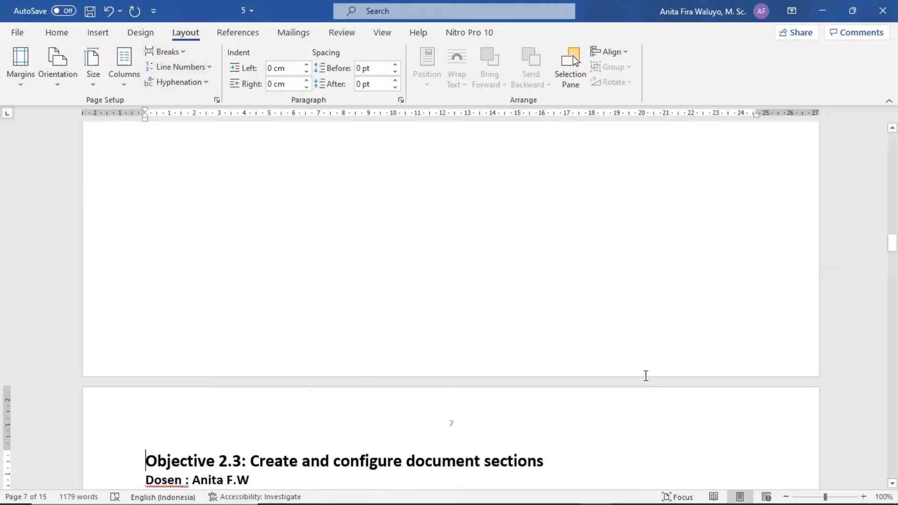
{"action": "scroll", "coordinate": [437, 315], "scroll_direction": "up", "scroll_amount": 8}
{"action": "scroll", "coordinate": [444, 338], "scroll_direction": "down", "scroll_amount": 3}
{"action": "scroll", "coordinate": [444, 343], "scroll_direction": "down", "scroll_amount": 10}
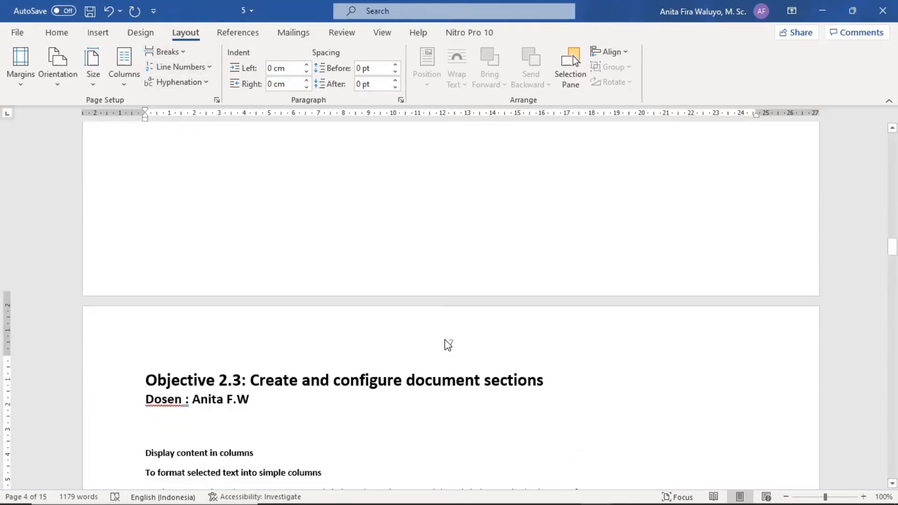
{"action": "scroll", "coordinate": [483, 192], "scroll_direction": "up", "scroll_amount": 2}
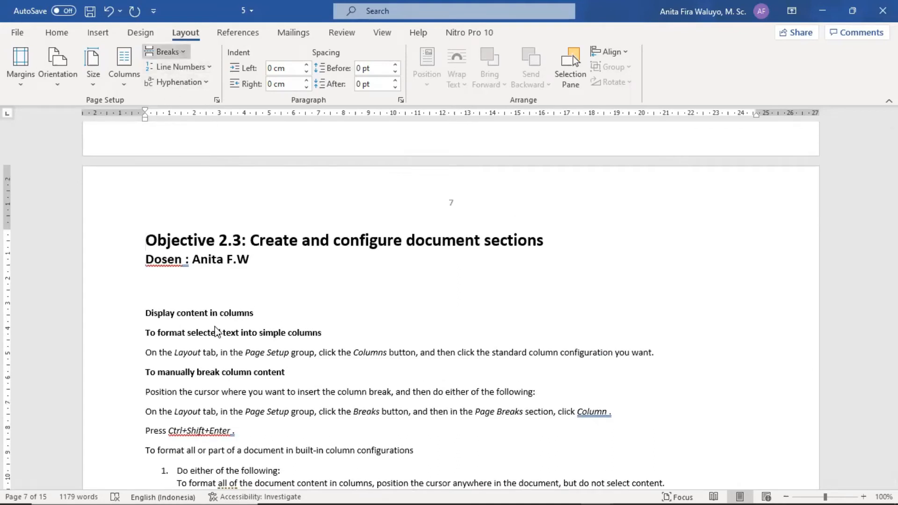
Enter the sample text "K,vmvnc v" on the blank page numbered 7
{"action": "scroll", "coordinate": [454, 299], "scroll_direction": "up", "scroll_amount": 6}
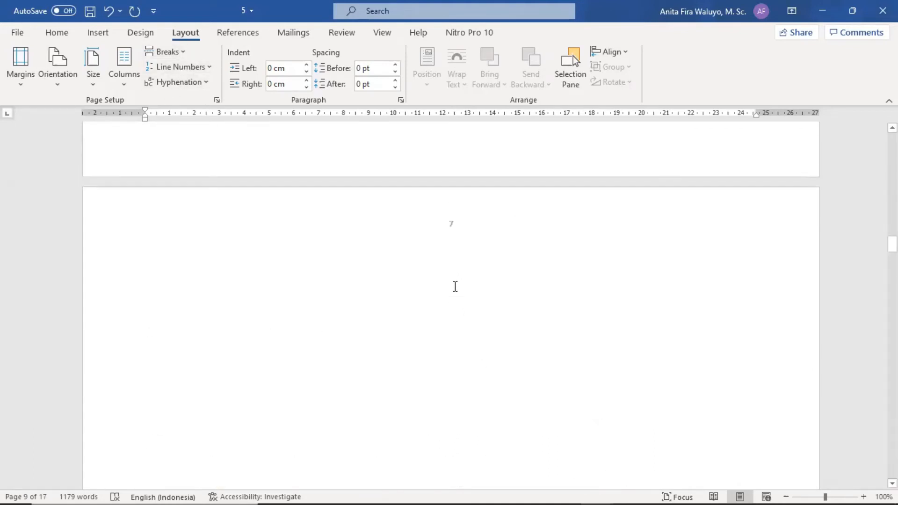
{"action": "scroll", "coordinate": [459, 306], "scroll_direction": "down", "scroll_amount": 3}
{"action": "scroll", "coordinate": [460, 309], "scroll_direction": "down", "scroll_amount": 5}
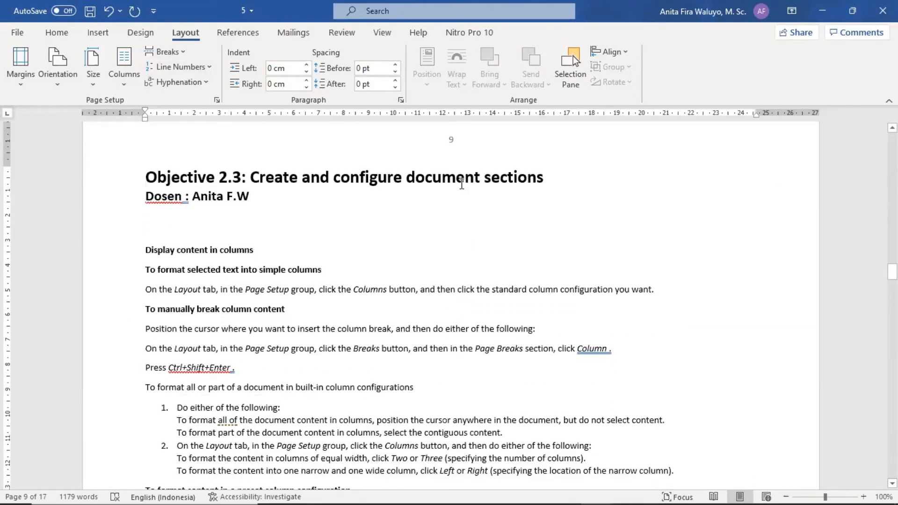
{"action": "scroll", "coordinate": [294, 192], "scroll_direction": "up", "scroll_amount": 15}
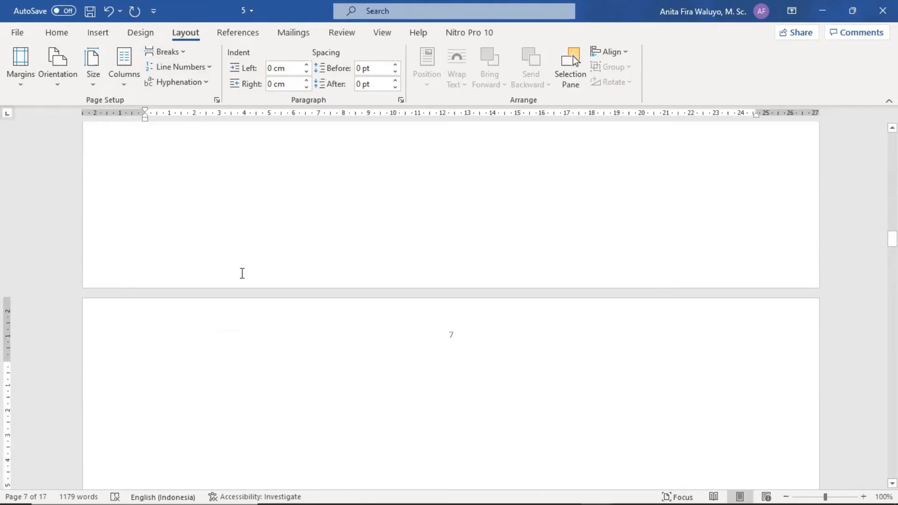
{"action": "scroll", "coordinate": [242, 276], "scroll_direction": "down", "scroll_amount": 3}
{"action": "left_click", "coordinate": [208, 242]}
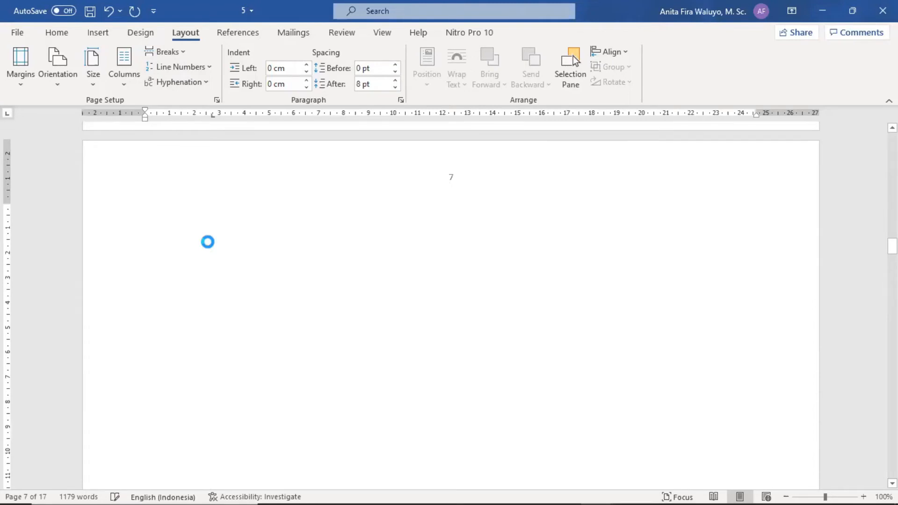
{"action": "left_click", "coordinate": [283, 60]}
{"action": "type", "text": "k,vmvnc v"}
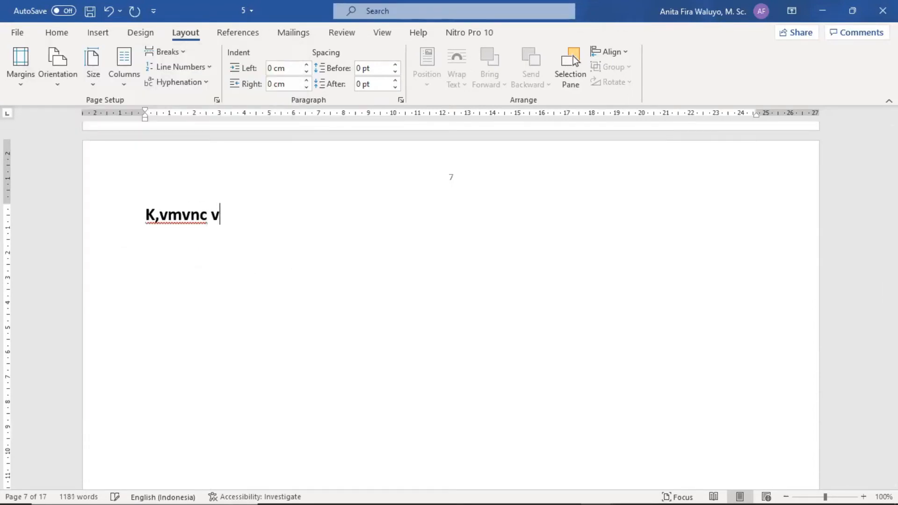
Change the section on page 7 to portrait orientation and compare it with the landscape pages around it
{"action": "scroll", "coordinate": [357, 267], "scroll_direction": "down", "scroll_amount": 20}
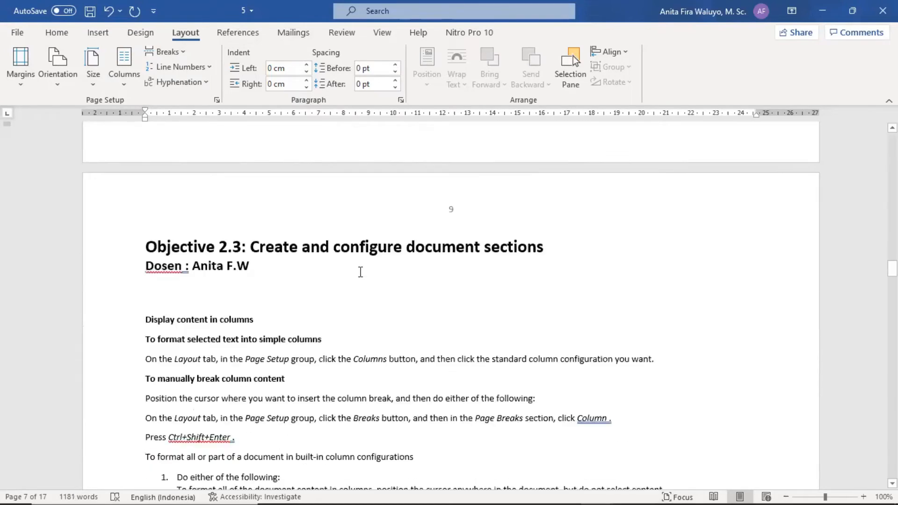
{"action": "scroll", "coordinate": [355, 257], "scroll_direction": "up", "scroll_amount": 20}
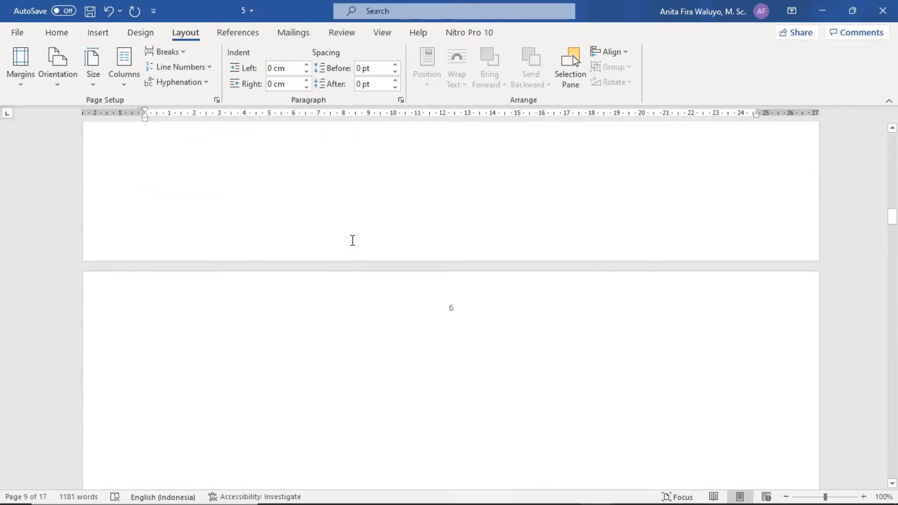
{"action": "scroll", "coordinate": [348, 240], "scroll_direction": "down", "scroll_amount": 12}
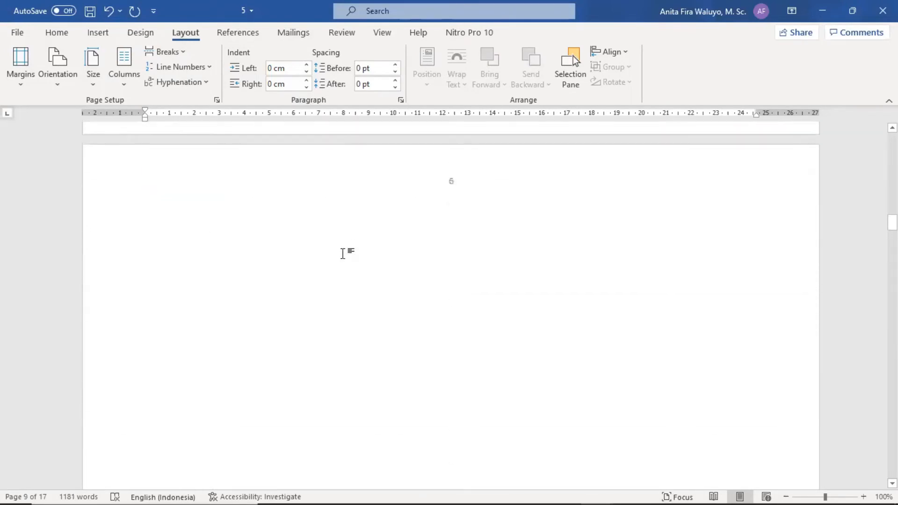
{"action": "scroll", "coordinate": [360, 243], "scroll_direction": "down", "scroll_amount": 5}
{"action": "scroll", "coordinate": [230, 169], "scroll_direction": "up", "scroll_amount": 4}
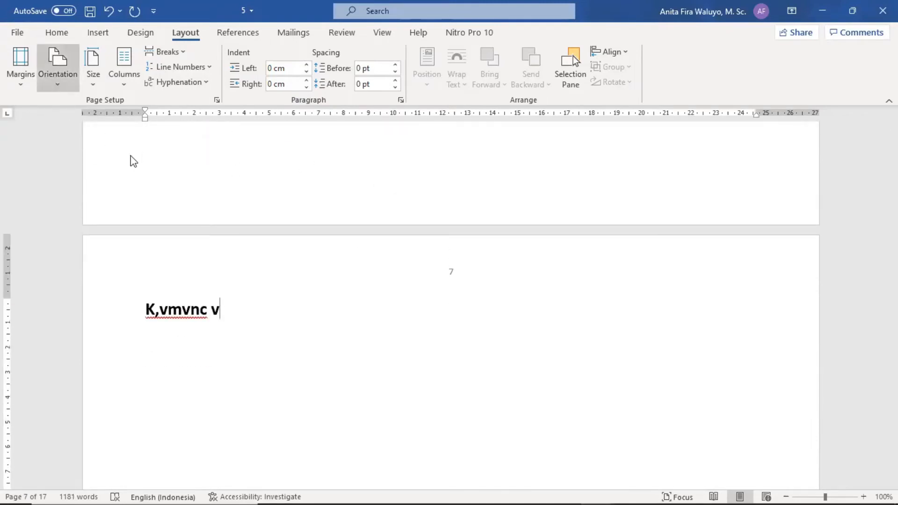
{"action": "left_click", "coordinate": [58, 66]}
{"action": "left_click", "coordinate": [84, 110]}
{"action": "scroll", "coordinate": [500, 303], "scroll_direction": "down", "scroll_amount": 10}
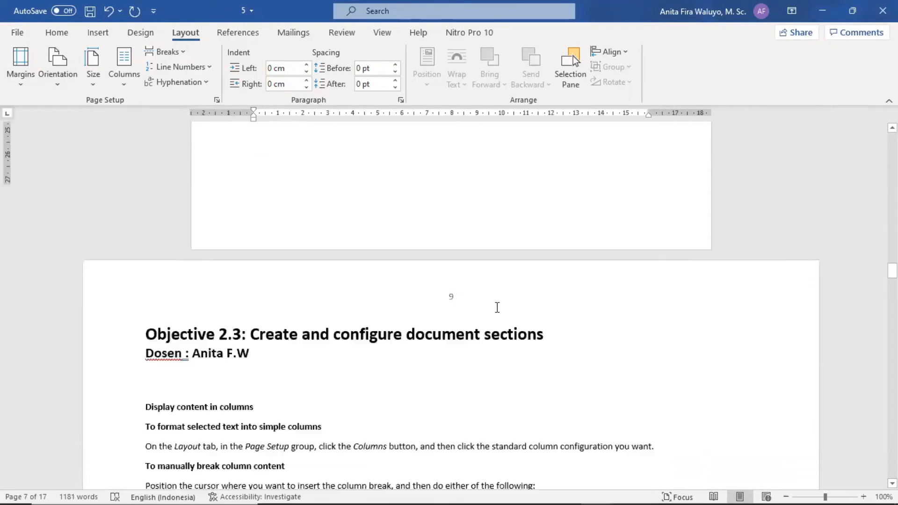
{"action": "scroll", "coordinate": [497, 308], "scroll_direction": "down", "scroll_amount": 3}
{"action": "scroll", "coordinate": [487, 280], "scroll_direction": "up", "scroll_amount": 10}
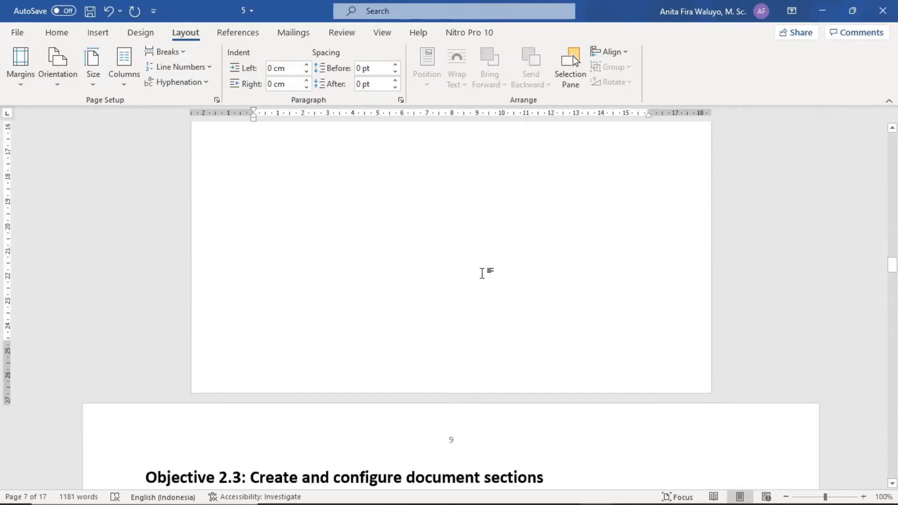
{"action": "scroll", "coordinate": [482, 280], "scroll_direction": "down", "scroll_amount": 20}
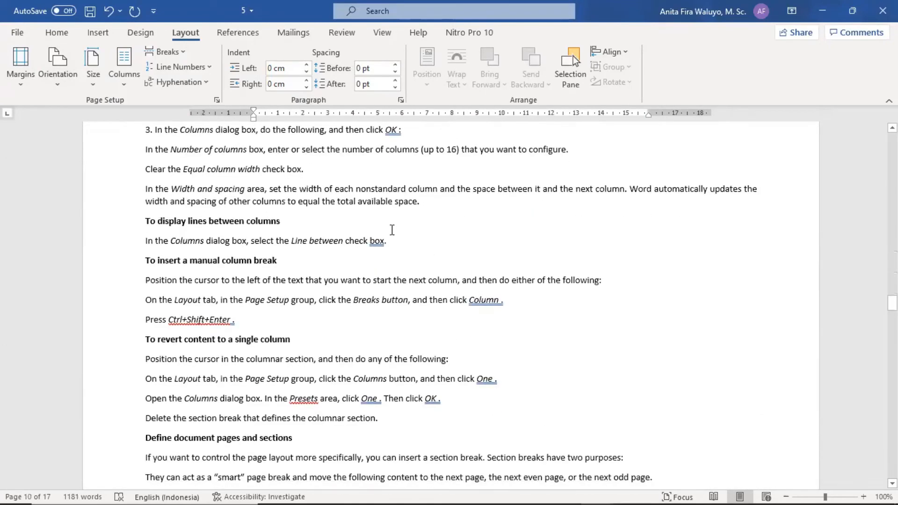
Change the blank section on page 4 to portrait orientation and compare it with the following pages
{"action": "left_click", "coordinate": [389, 240]}
{"action": "scroll", "coordinate": [217, 268], "scroll_direction": "up", "scroll_amount": 9}
{"action": "scroll", "coordinate": [217, 267], "scroll_direction": "up", "scroll_amount": 20}
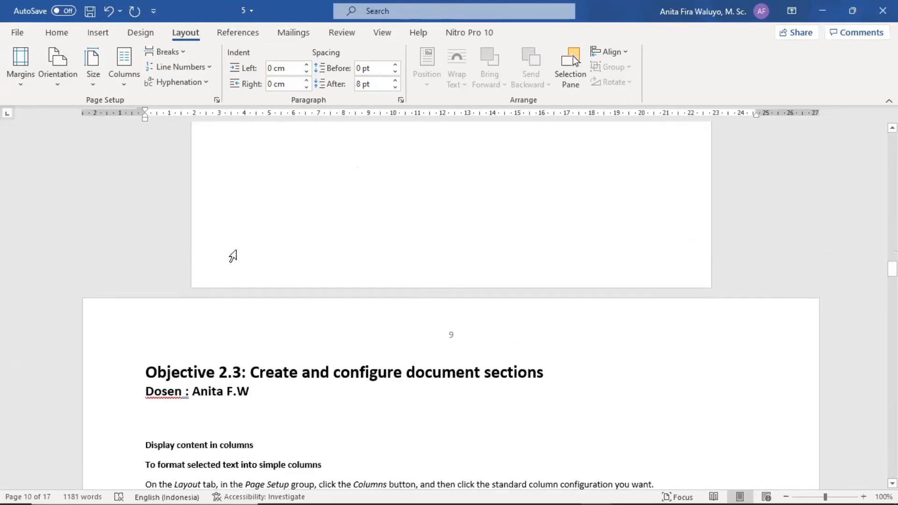
{"action": "scroll", "coordinate": [261, 239], "scroll_direction": "up", "scroll_amount": 15}
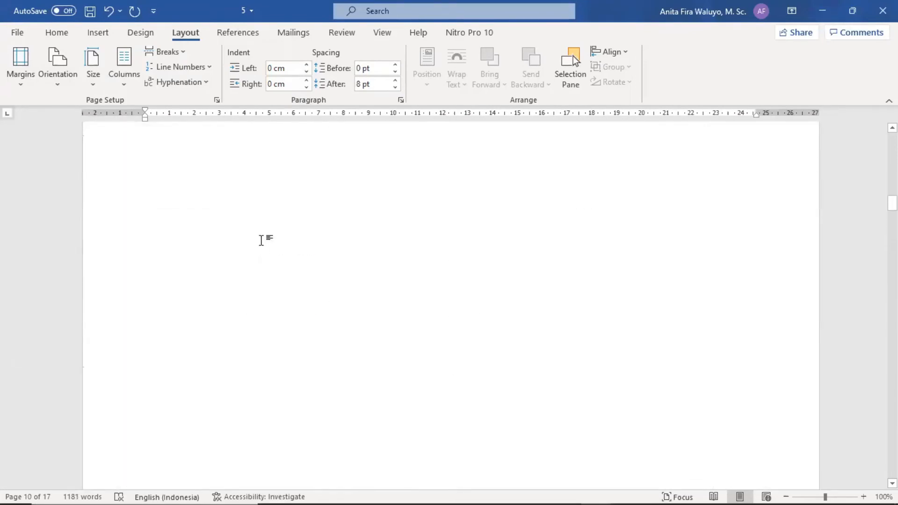
{"action": "left_click", "coordinate": [259, 272]}
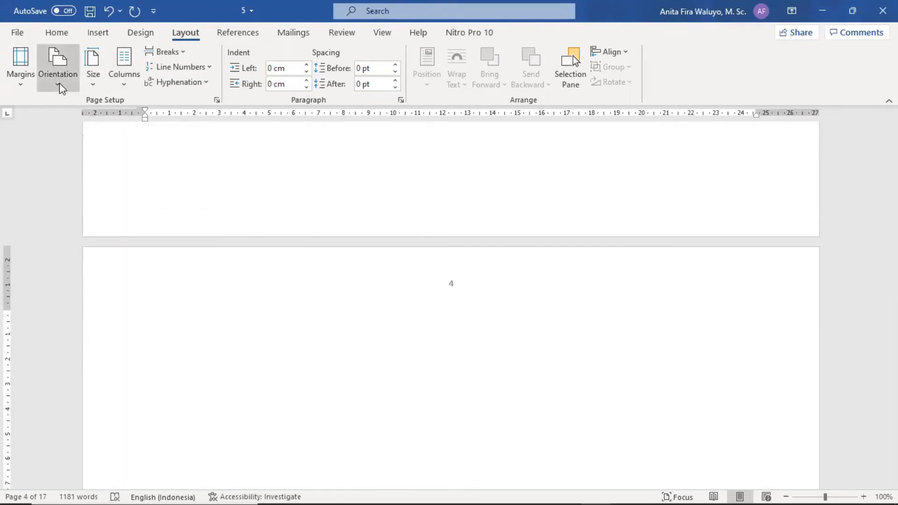
{"action": "scroll", "coordinate": [491, 308], "scroll_direction": "down", "scroll_amount": 20}
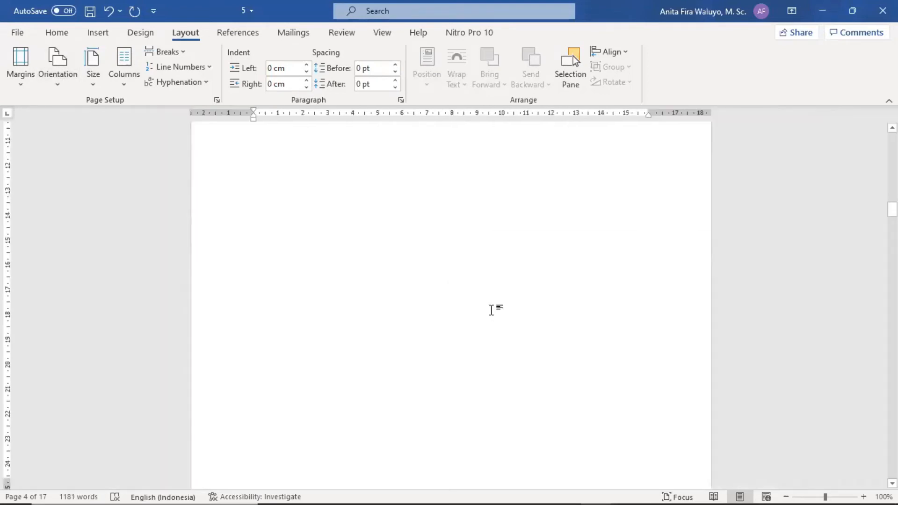
{"action": "scroll", "coordinate": [477, 243], "scroll_direction": "up", "scroll_amount": 4}
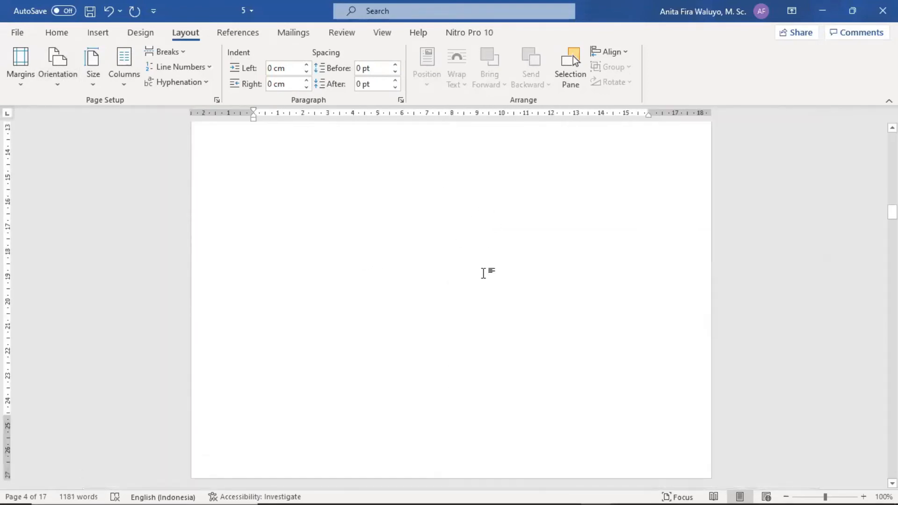
{"action": "scroll", "coordinate": [483, 273], "scroll_direction": "down", "scroll_amount": 6}
{"action": "scroll", "coordinate": [515, 297], "scroll_direction": "down", "scroll_amount": 20}
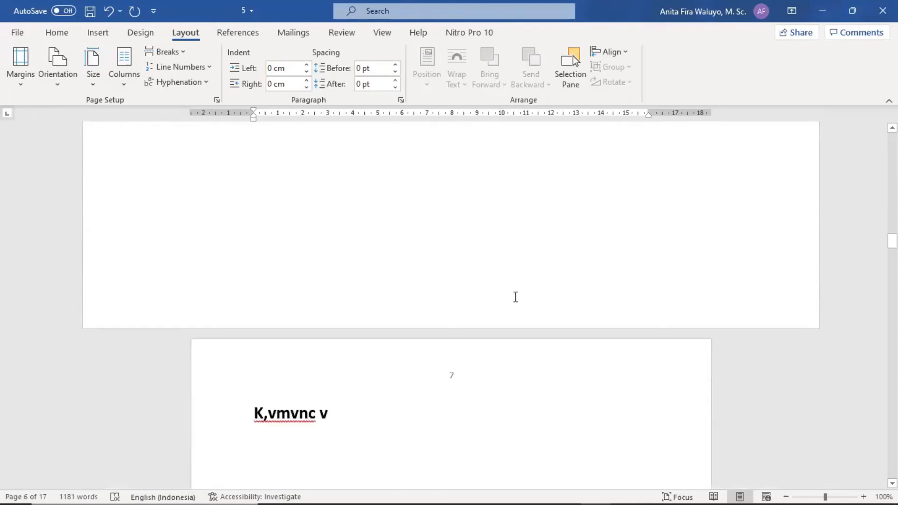
{"action": "scroll", "coordinate": [400, 195], "scroll_direction": "up", "scroll_amount": 5}
{"action": "scroll", "coordinate": [451, 280], "scroll_direction": "up", "scroll_amount": 5}
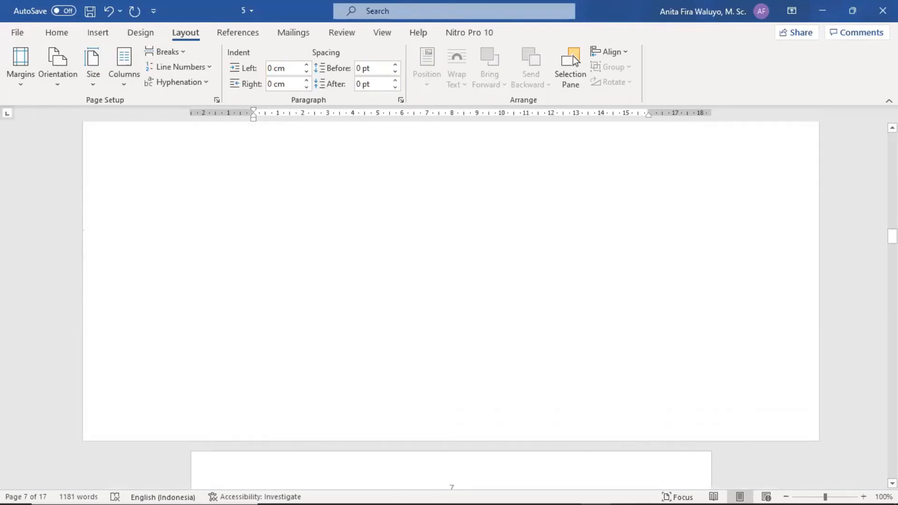
View the page setup settings for the "Objective 2.3" section on page 9 and close them without changes
{"action": "left_click_drag", "start_coordinate": [892, 236], "coordinate": [891, 283]}
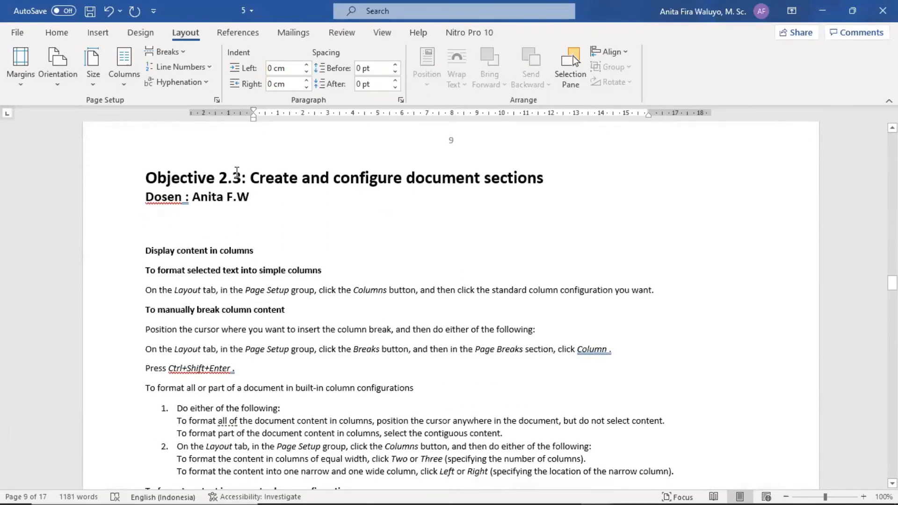
{"action": "left_click", "coordinate": [207, 197]}
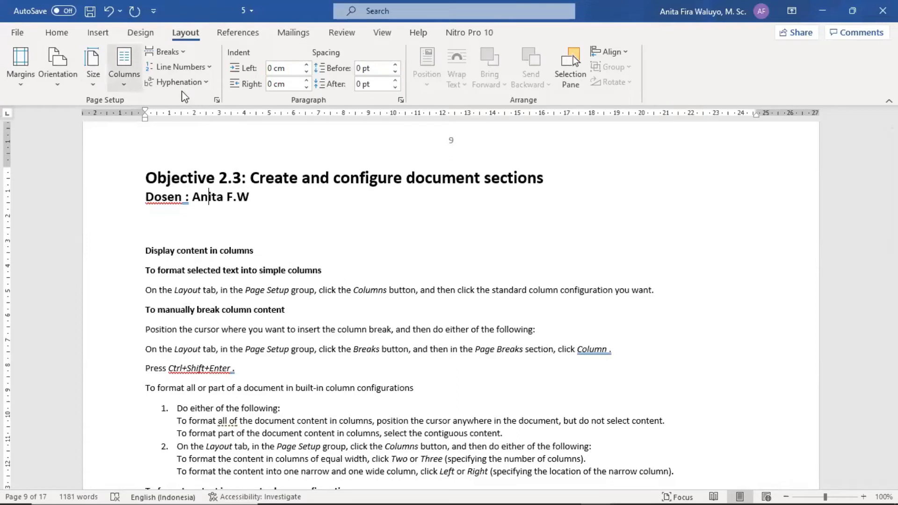
{"action": "left_click", "coordinate": [215, 98]}
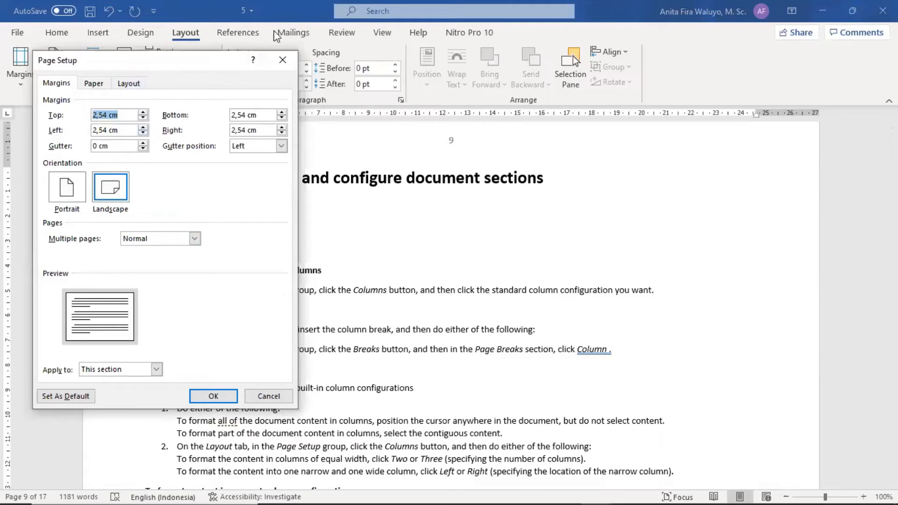
{"action": "left_click", "coordinate": [282, 60]}
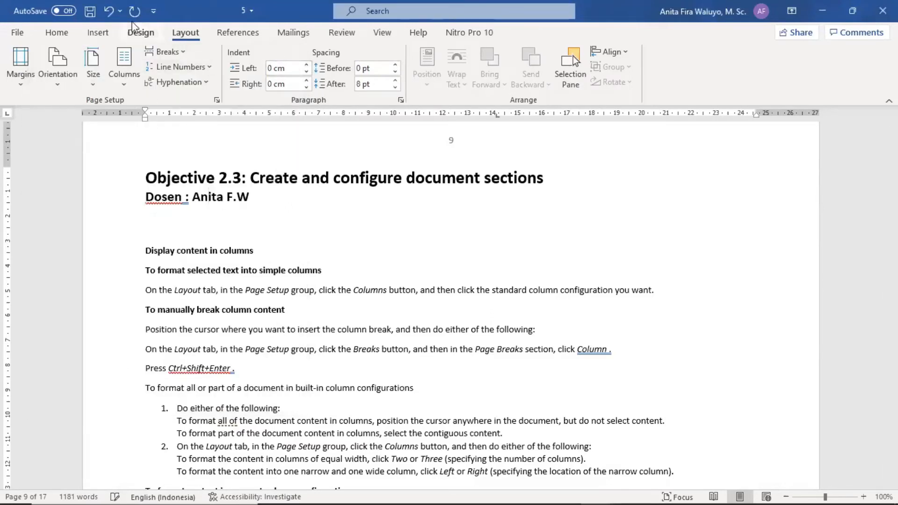
Undo the orientation changes, the sample text and the inserted section breaks until the "Objective 2.3" title is back on page 1
{"action": "left_click", "coordinate": [107, 8]}
{"action": "left_click", "coordinate": [107, 8]}
{"action": "left_click", "coordinate": [107, 7]}
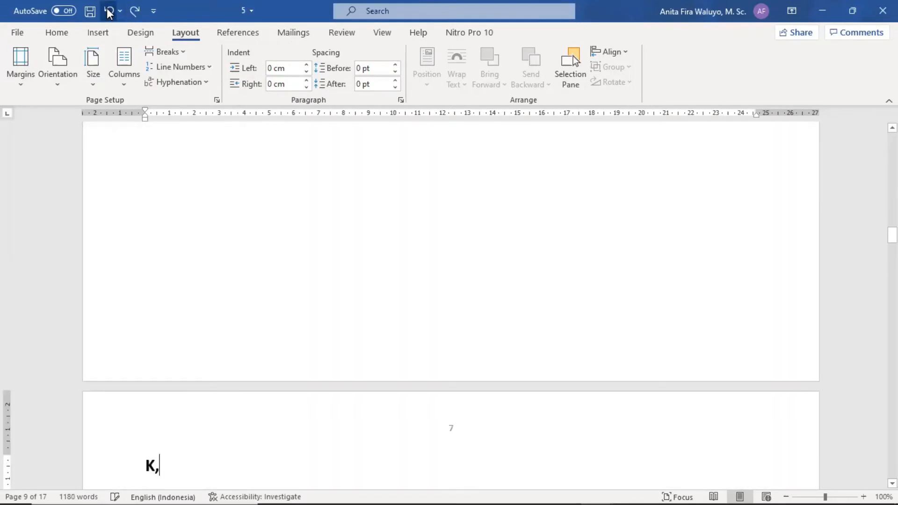
{"action": "left_click", "coordinate": [106, 7]}
{"action": "left_click", "coordinate": [107, 7]}
{"action": "left_click", "coordinate": [107, 8]}
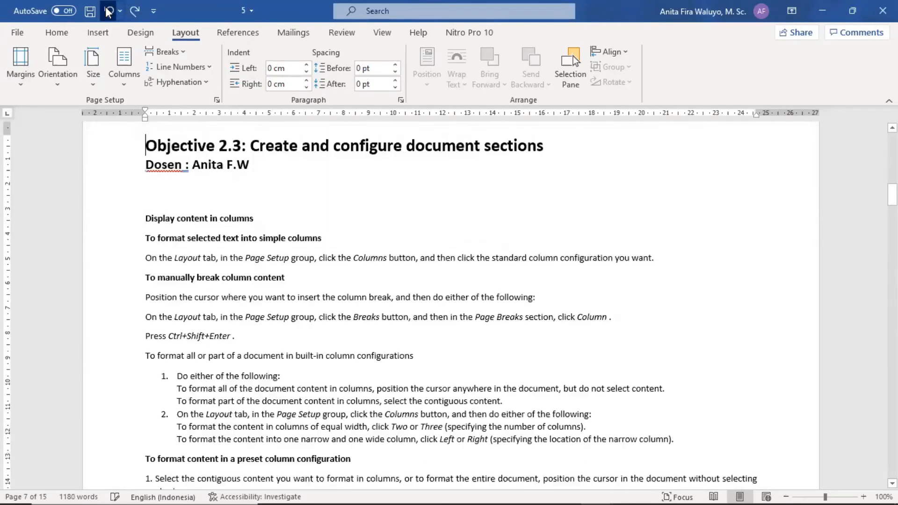
{"action": "left_click", "coordinate": [106, 8]}
{"action": "scroll", "coordinate": [843, 264], "scroll_direction": "up", "scroll_amount": 6}
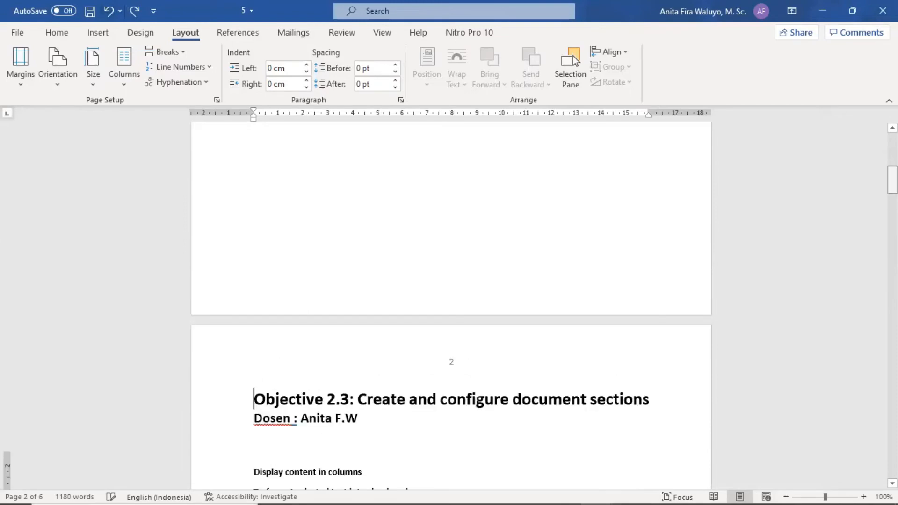
{"action": "left_click", "coordinate": [108, 8]}
{"action": "left_click", "coordinate": [108, 8]}
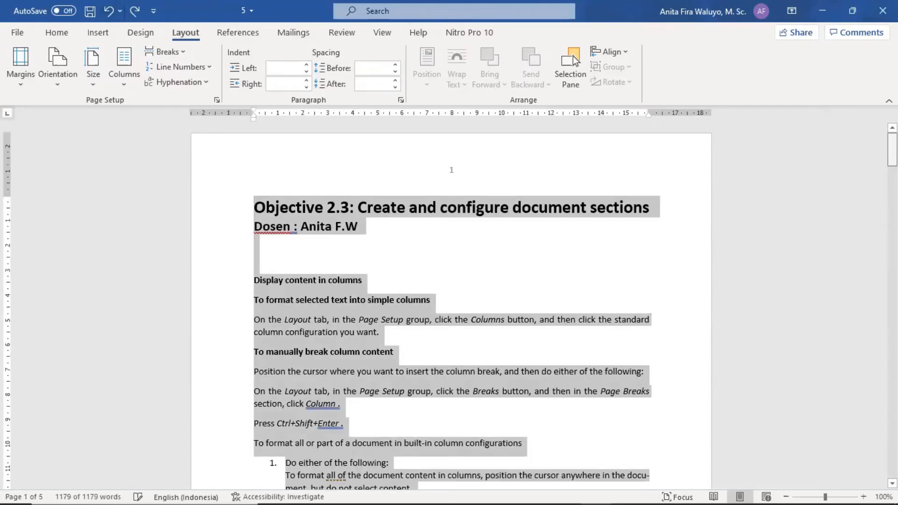
Review the document's instructions on section breaks, manual page breaks and the page setup options available for each section
{"action": "left_click_drag", "start_coordinate": [892, 150], "coordinate": [892, 303]}
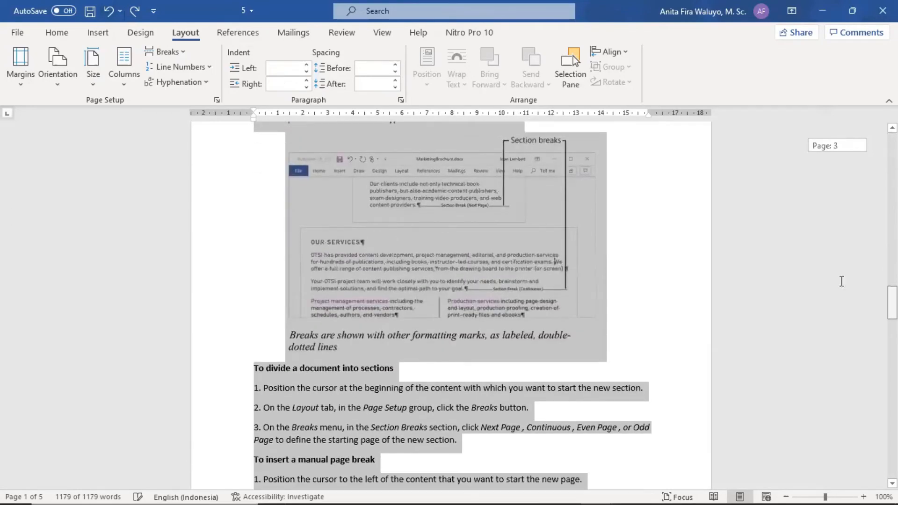
{"action": "left_click", "coordinate": [681, 278]}
{"action": "scroll", "coordinate": [682, 275], "scroll_direction": "down", "scroll_amount": 4}
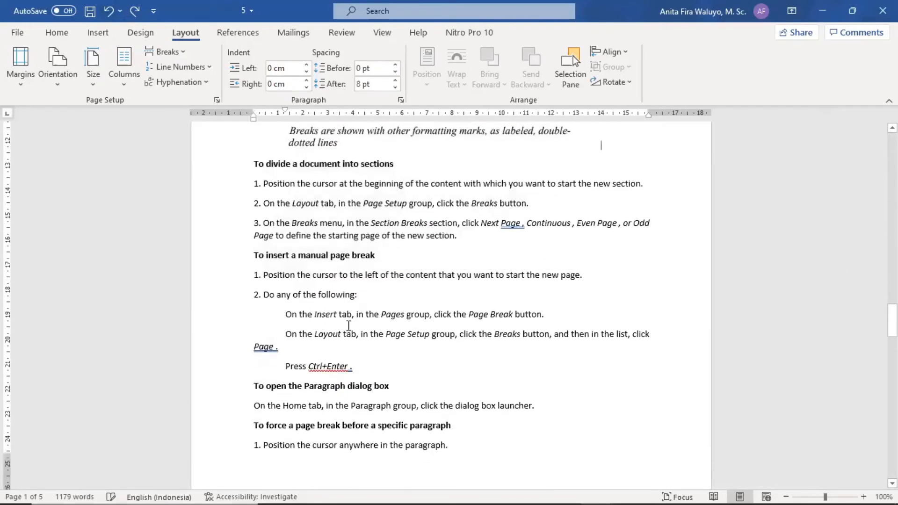
{"action": "scroll", "coordinate": [349, 325], "scroll_direction": "down", "scroll_amount": 3}
{"action": "scroll", "coordinate": [416, 239], "scroll_direction": "up", "scroll_amount": 3}
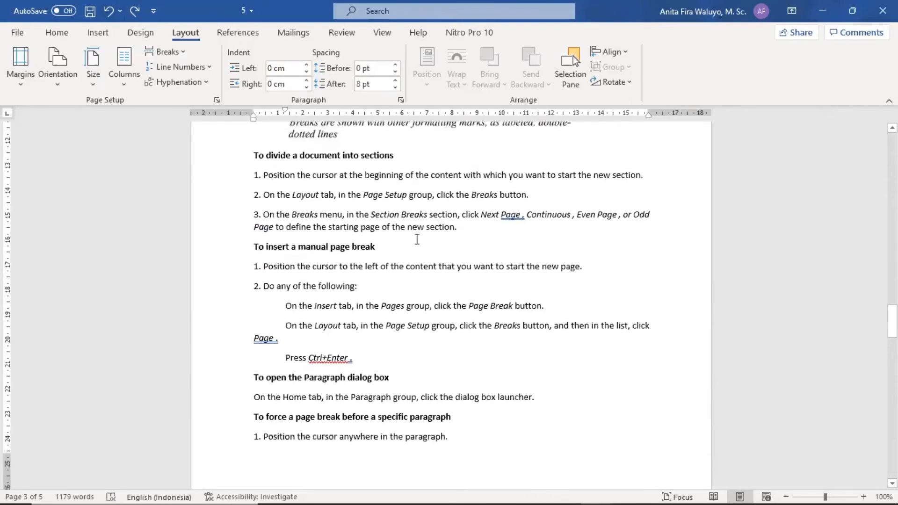
{"action": "scroll", "coordinate": [412, 255], "scroll_direction": "down", "scroll_amount": 6}
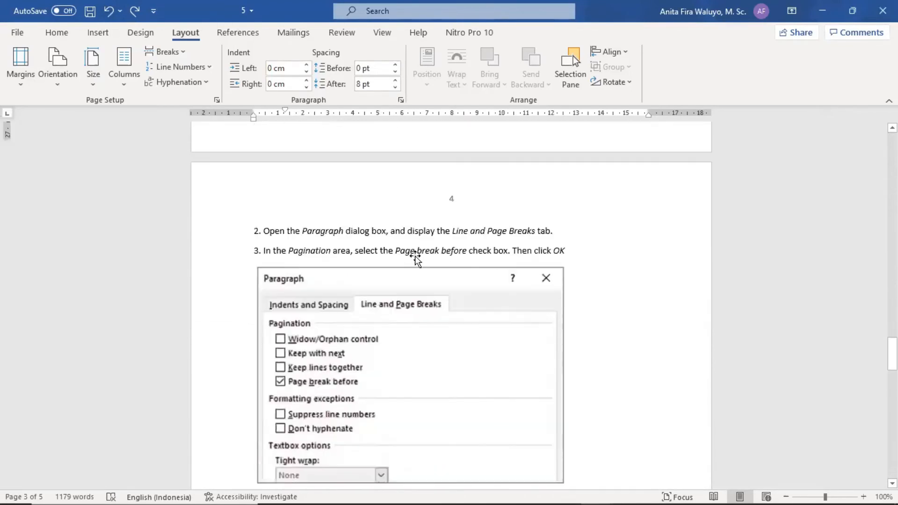
{"action": "scroll", "coordinate": [414, 256], "scroll_direction": "up", "scroll_amount": 11}
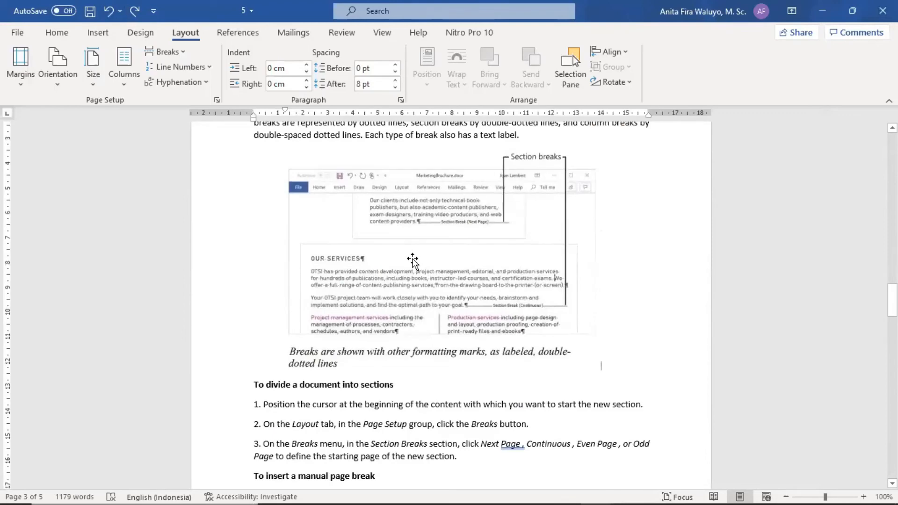
{"action": "scroll", "coordinate": [412, 258], "scroll_direction": "up", "scroll_amount": 10}
{"action": "scroll", "coordinate": [413, 259], "scroll_direction": "up", "scroll_amount": 10}
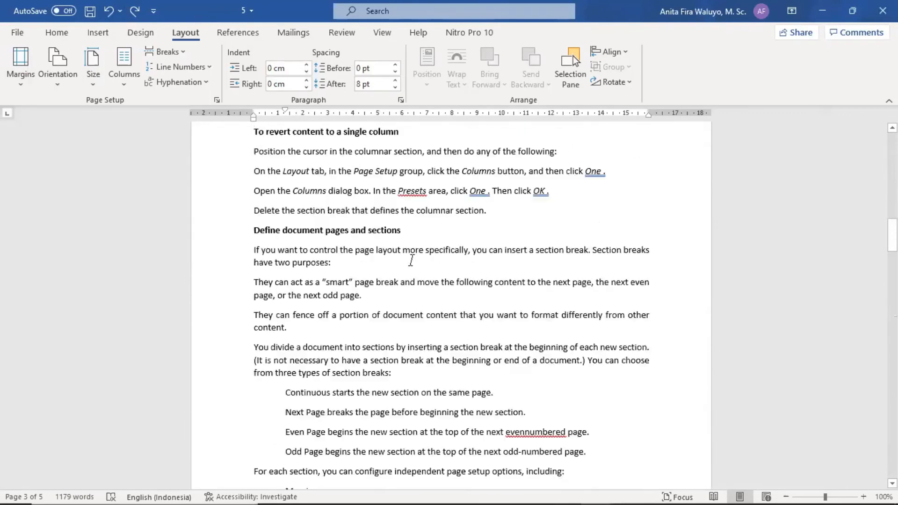
{"action": "scroll", "coordinate": [412, 264], "scroll_direction": "down", "scroll_amount": 6}
{"action": "scroll", "coordinate": [413, 265], "scroll_direction": "down", "scroll_amount": 3}
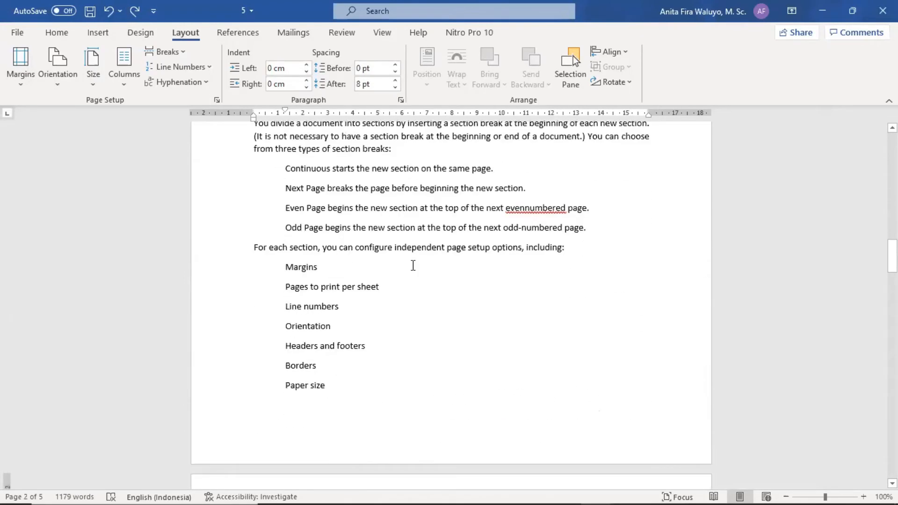
{"action": "left_click", "coordinate": [315, 313]}
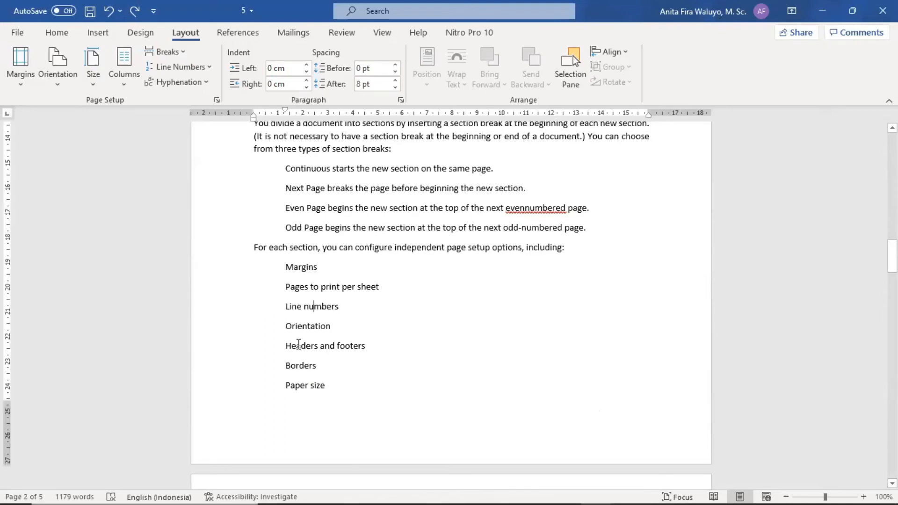
Locate the header, footer and page number commands and return to the page setup options
{"action": "left_click", "coordinate": [330, 347]}
{"action": "left_click", "coordinate": [89, 34]}
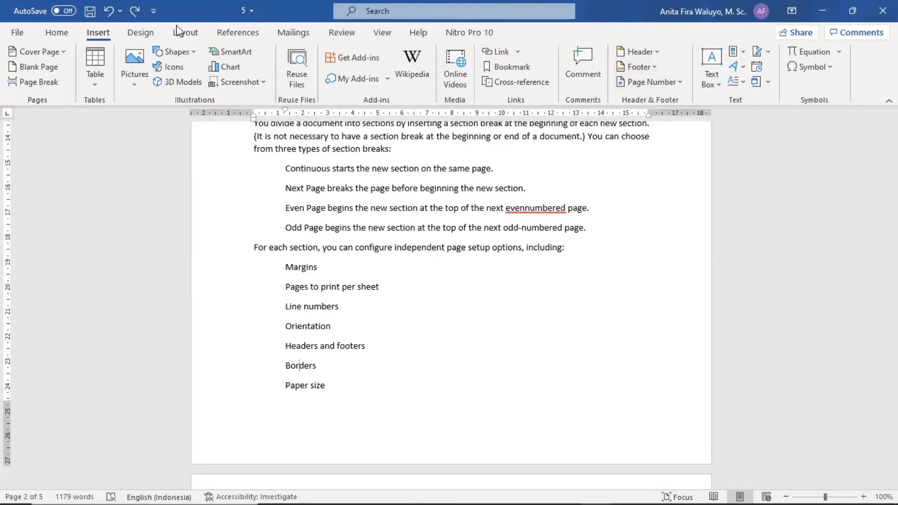
{"action": "left_click", "coordinate": [196, 38]}
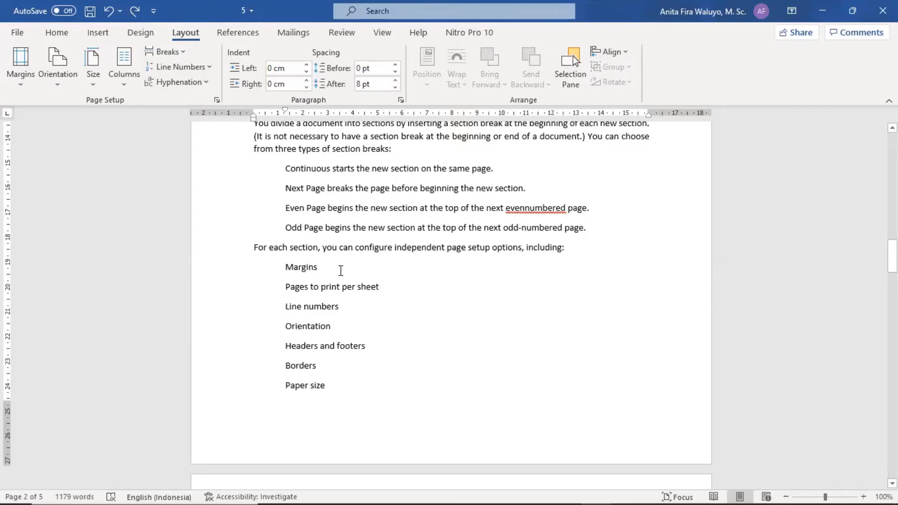
View the print settings and the available choices for which pages to print
{"action": "left_click", "coordinate": [11, 32]}
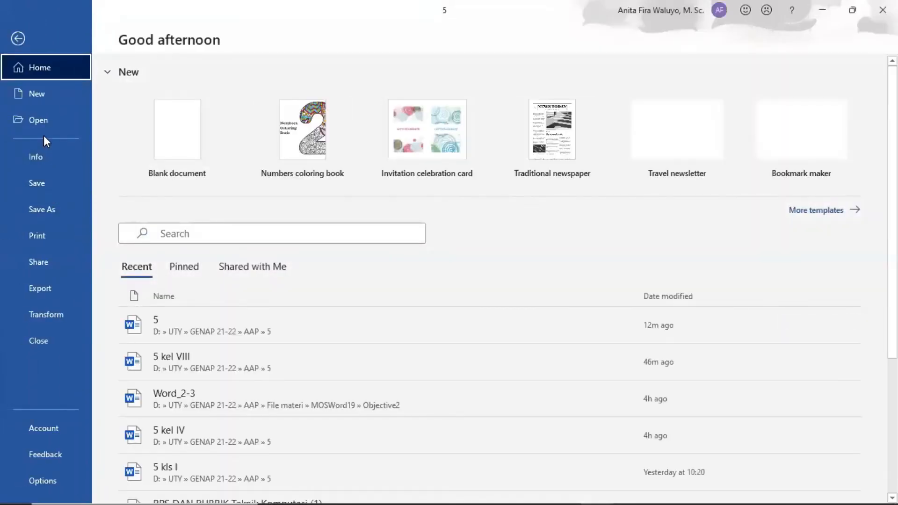
{"action": "left_click", "coordinate": [35, 234]}
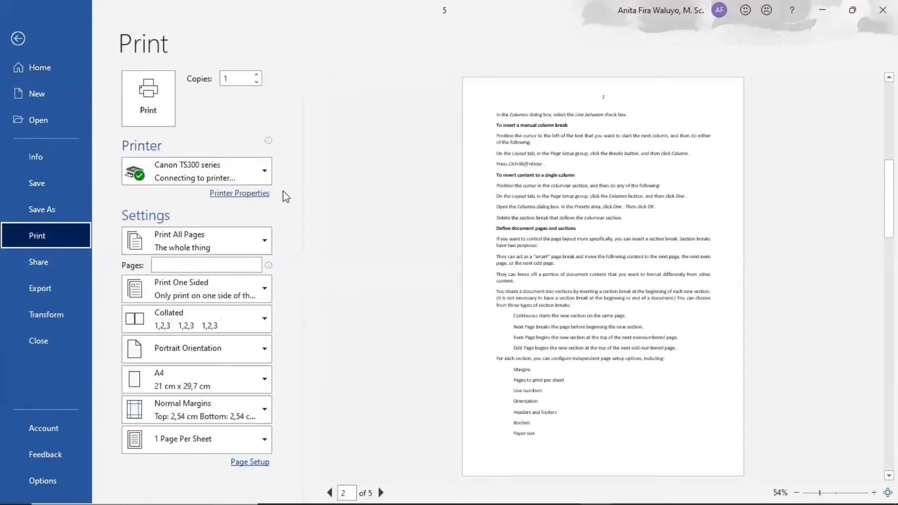
{"action": "left_click", "coordinate": [266, 240]}
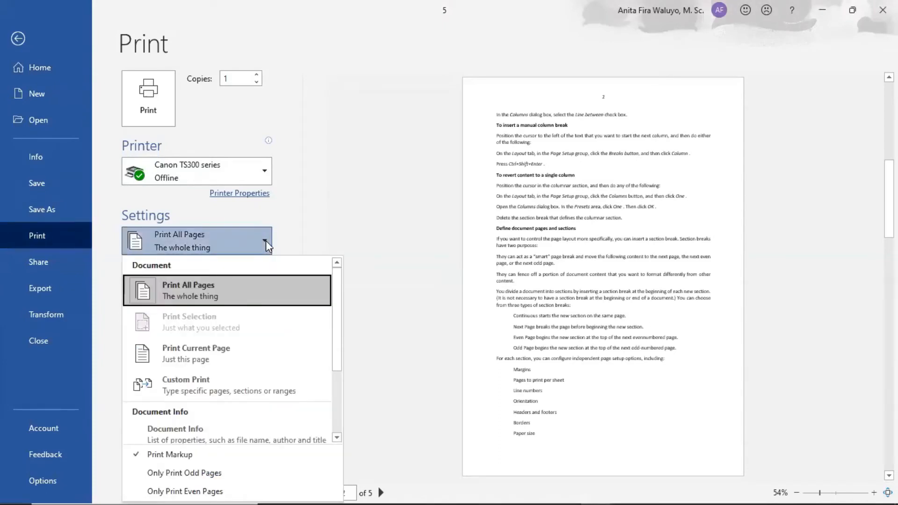
{"action": "left_click", "coordinate": [265, 240]}
Try the custom print range 1,2, replace it with 1-4, and return to the document without printing
{"action": "left_click", "coordinate": [192, 264]}
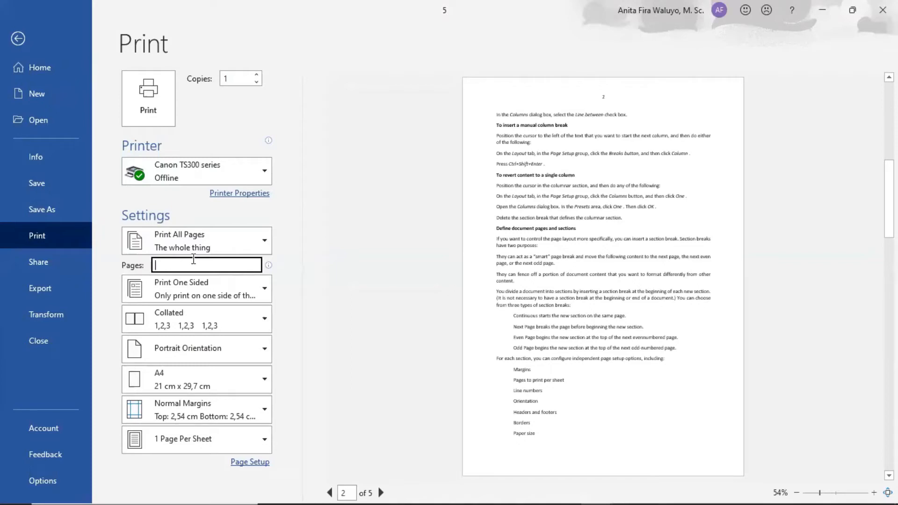
{"action": "type", "text": "1"}
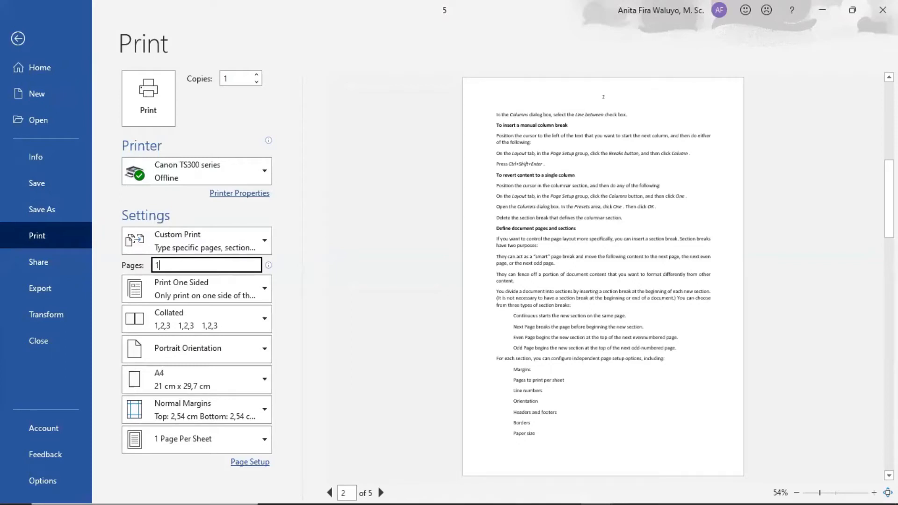
{"action": "type", "text": ",2"}
{"action": "key", "text": "BackSpace"}
{"action": "key", "text": "BackSpace"}
{"action": "key", "text": "BackSpace"}
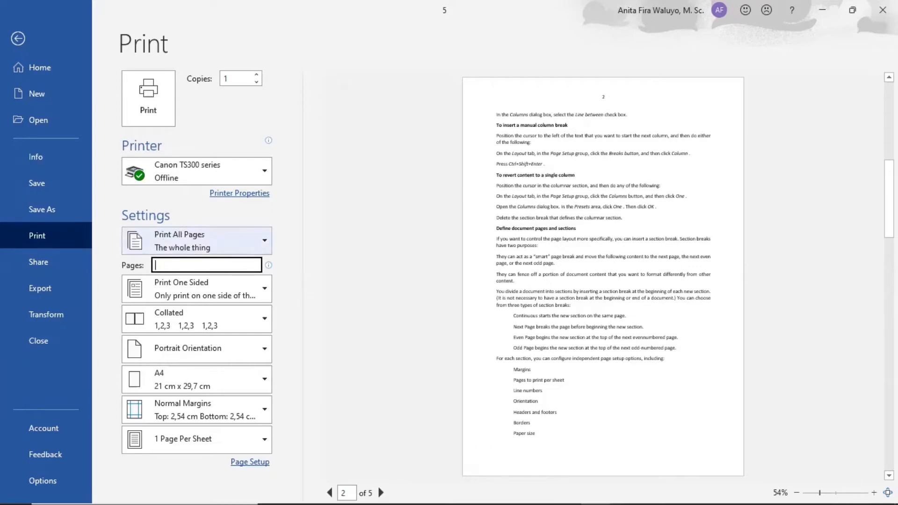
{"action": "type", "text": "1-4"}
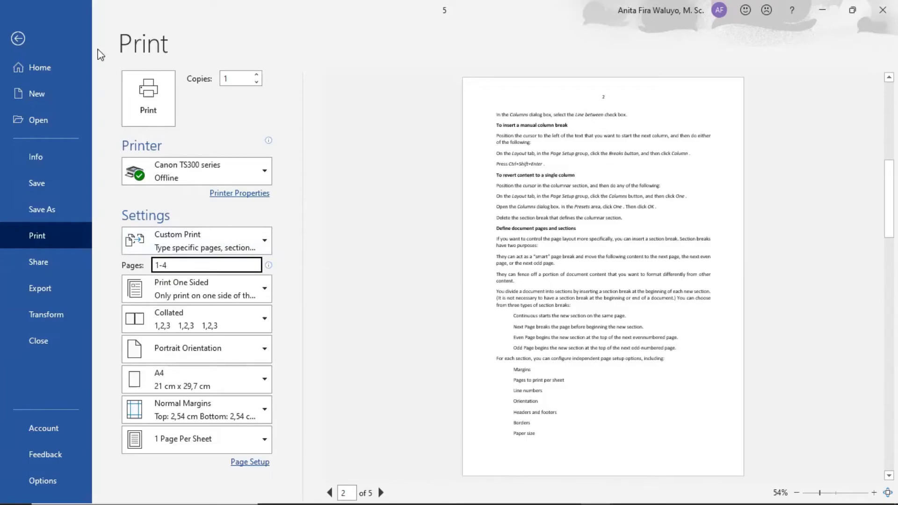
{"action": "left_click", "coordinate": [71, 31]}
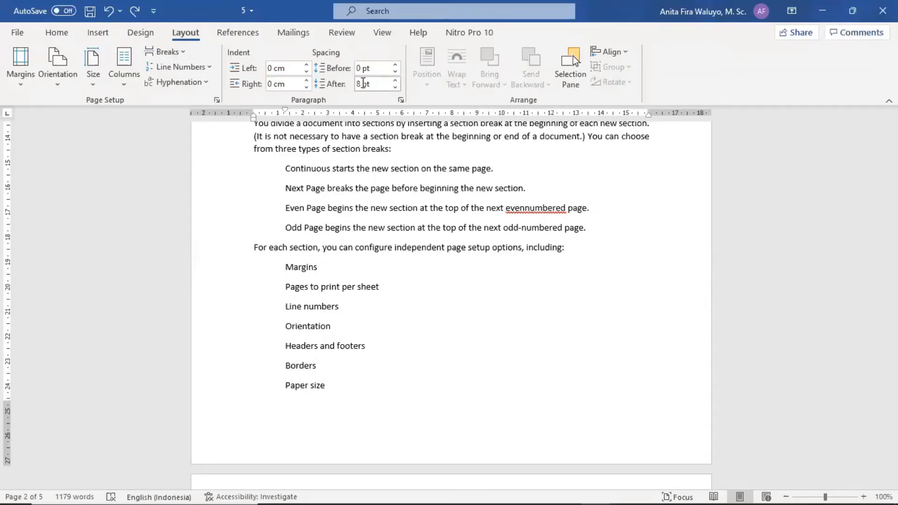
View the page border settings and close them without adding a border
{"action": "left_click", "coordinate": [140, 33]}
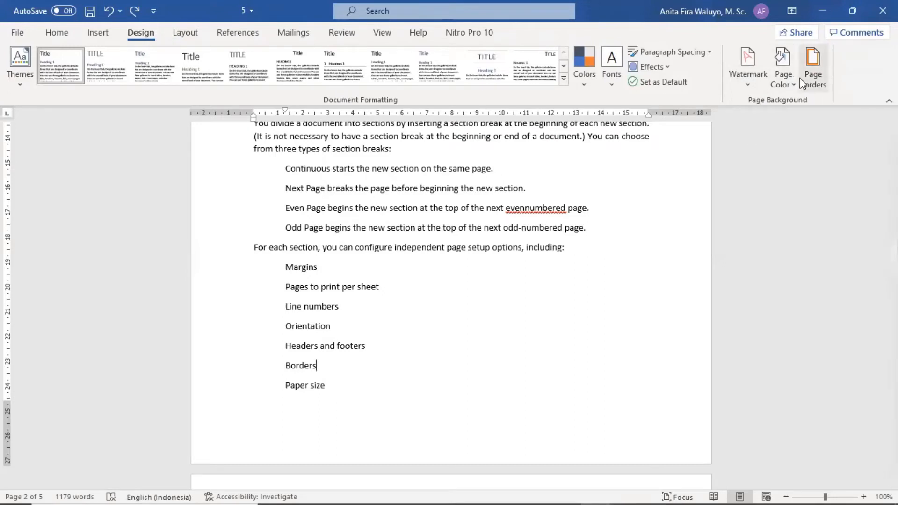
{"action": "scroll", "coordinate": [393, 335], "scroll_direction": "down", "scroll_amount": 2}
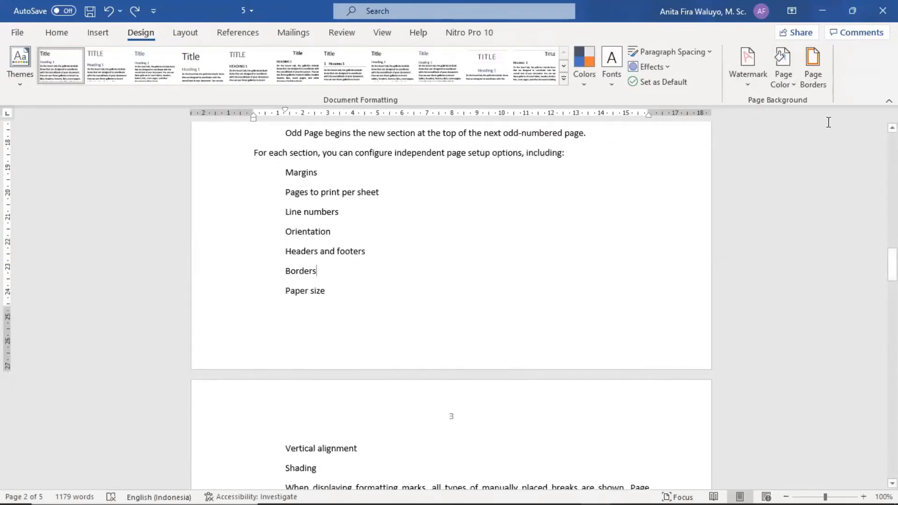
{"action": "left_click", "coordinate": [813, 67]}
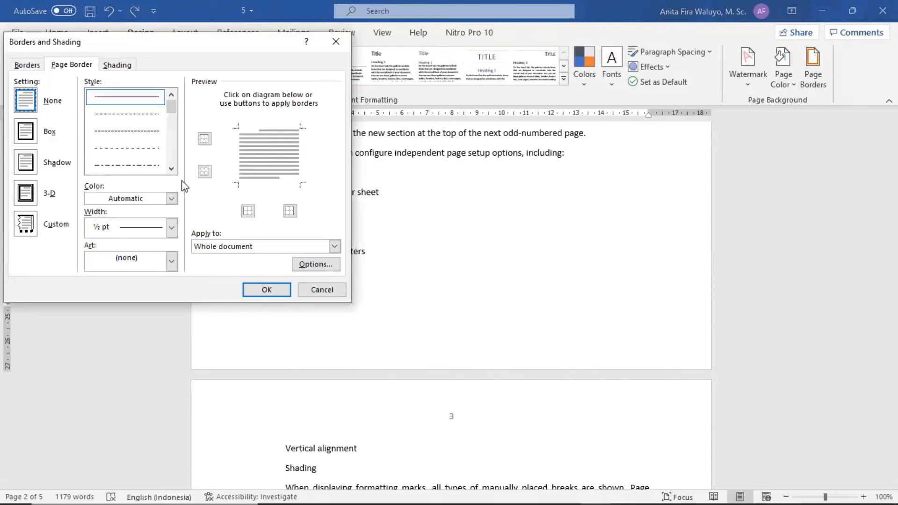
{"action": "left_click", "coordinate": [259, 296]}
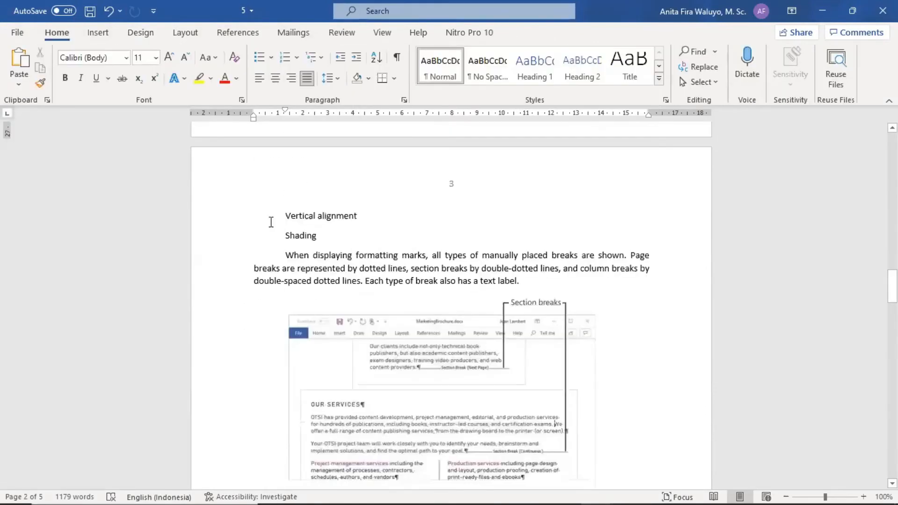
Apply a box page border to the whole document, starting from the "Vertical alignment" line on page 3
{"action": "left_click", "coordinate": [97, 36]}
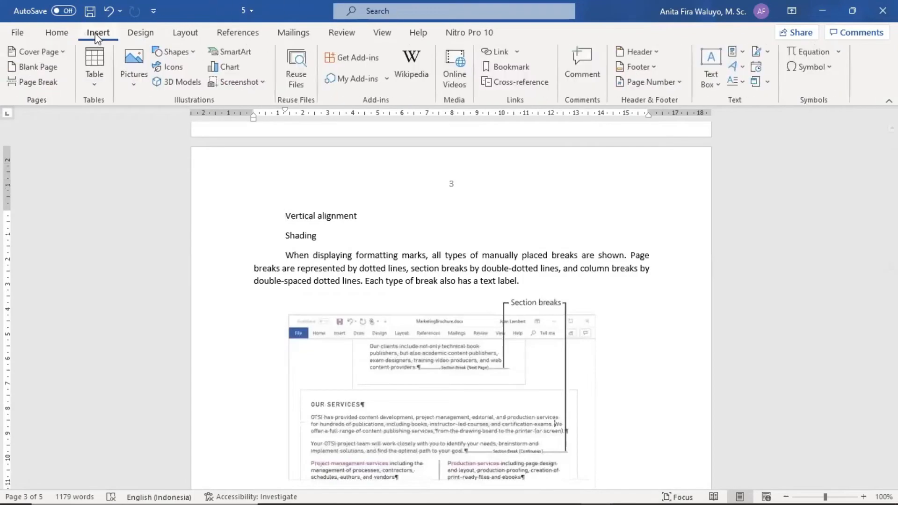
{"action": "left_click", "coordinate": [144, 34]}
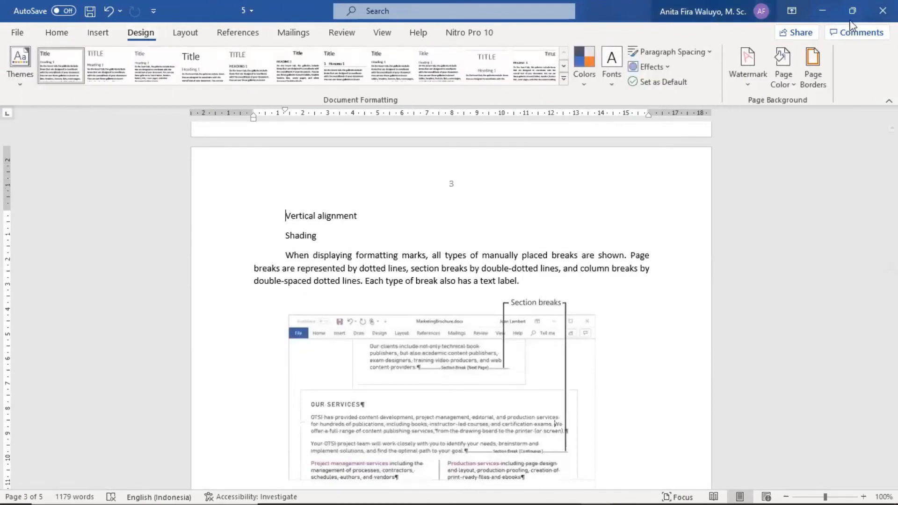
{"action": "left_click", "coordinate": [816, 75]}
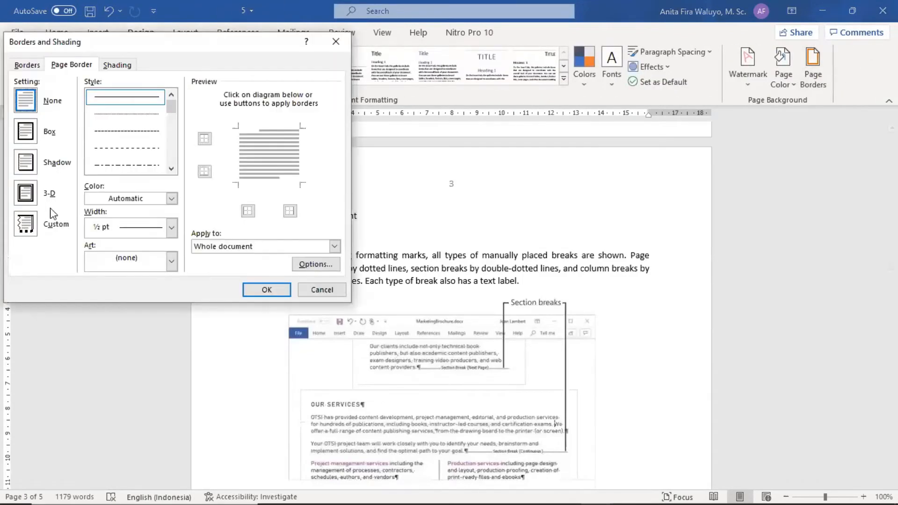
{"action": "left_click", "coordinate": [30, 138]}
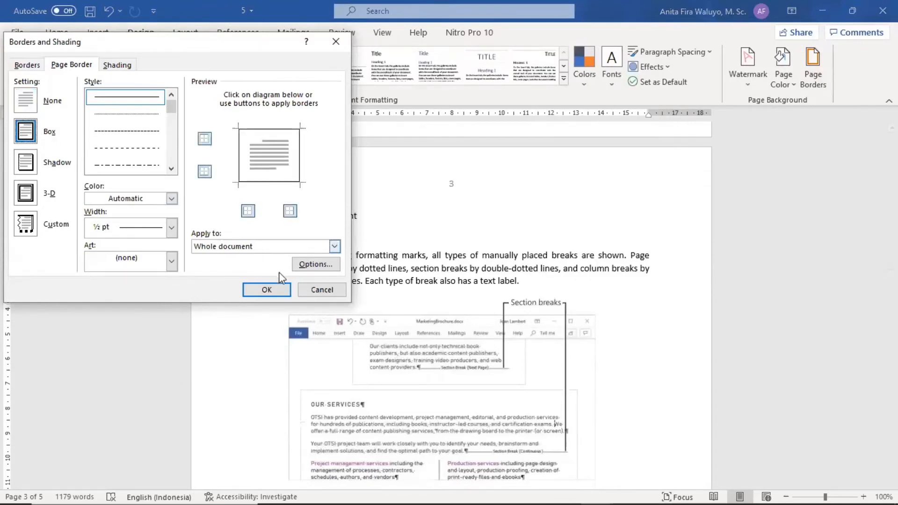
{"action": "left_click", "coordinate": [267, 290]}
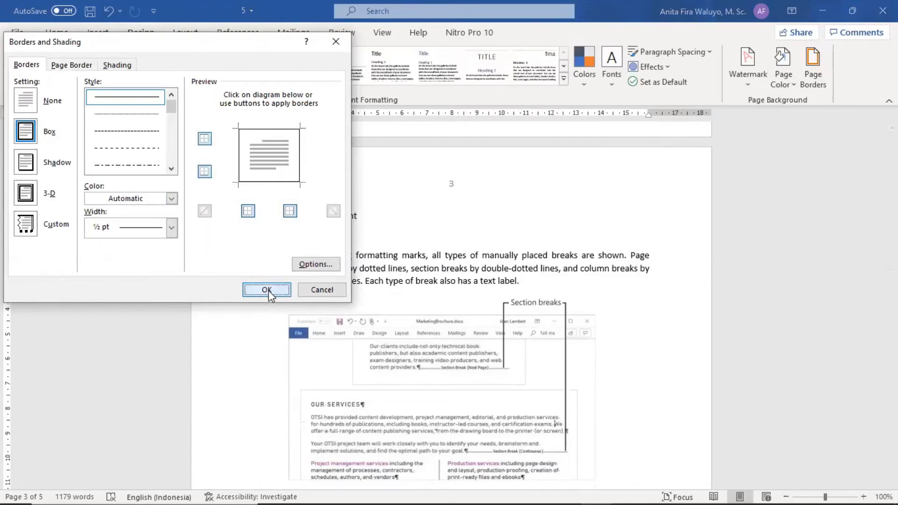
Check the box border on pages 3 to 5 and undo it
{"action": "scroll", "coordinate": [481, 216], "scroll_direction": "down", "scroll_amount": 5}
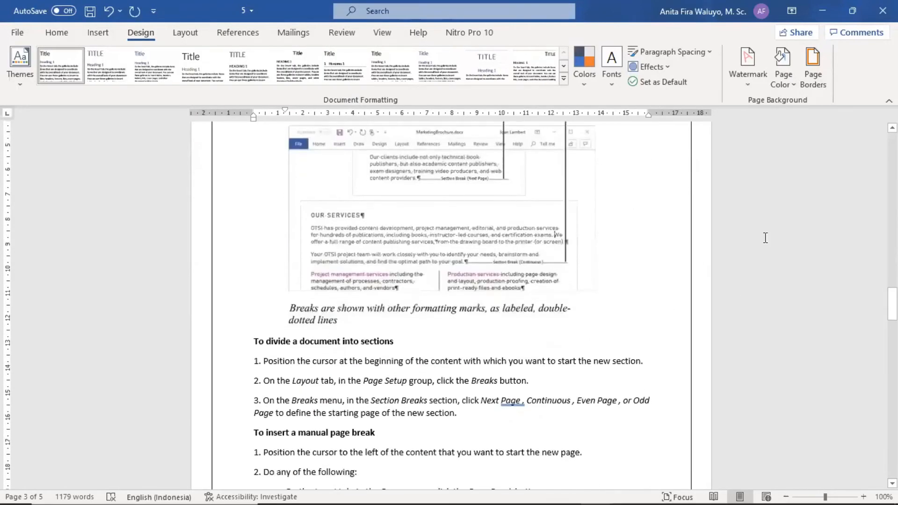
{"action": "scroll", "coordinate": [490, 290], "scroll_direction": "down", "scroll_amount": 7}
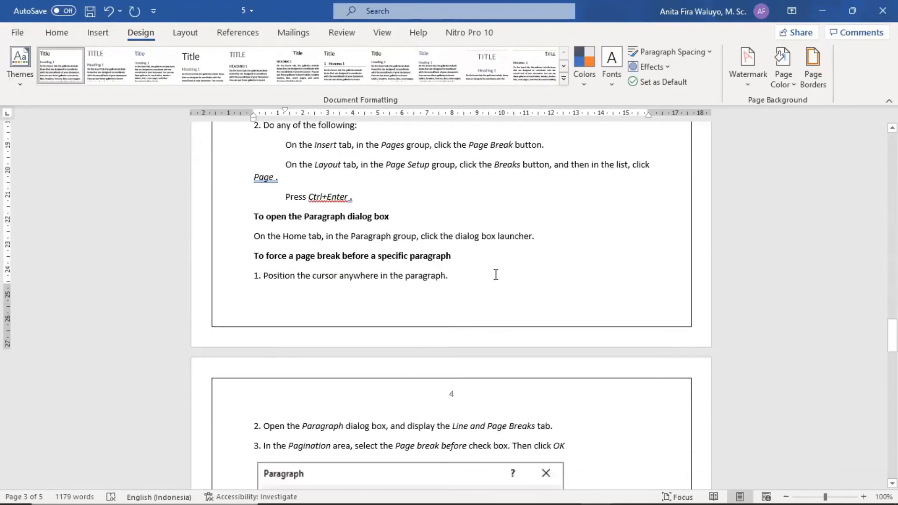
{"action": "scroll", "coordinate": [496, 275], "scroll_direction": "up", "scroll_amount": 5}
{"action": "scroll", "coordinate": [501, 247], "scroll_direction": "down", "scroll_amount": 18}
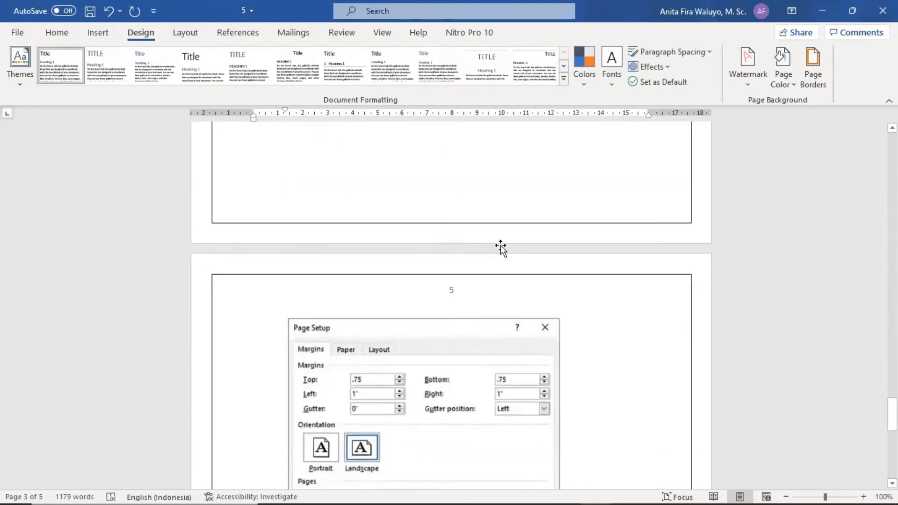
{"action": "scroll", "coordinate": [500, 248], "scroll_direction": "down", "scroll_amount": 1}
{"action": "scroll", "coordinate": [370, 152], "scroll_direction": "up", "scroll_amount": 11}
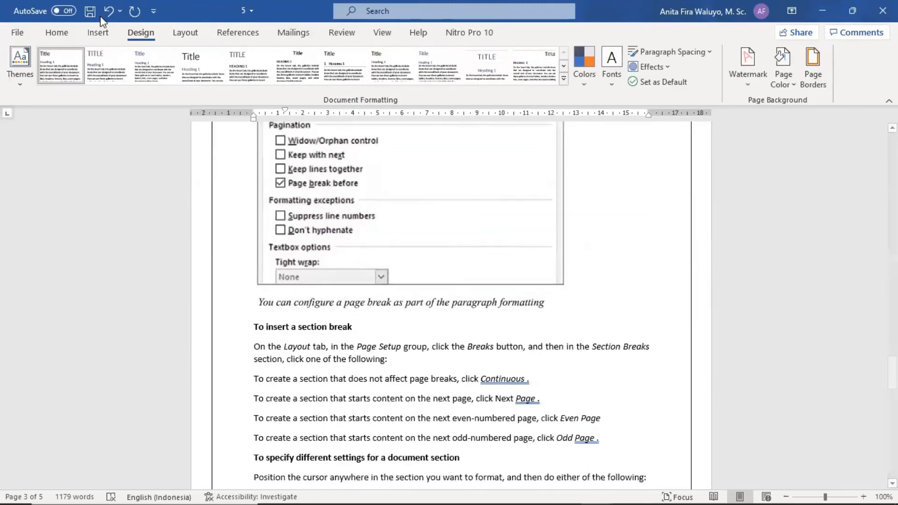
{"action": "left_click", "coordinate": [109, 14]}
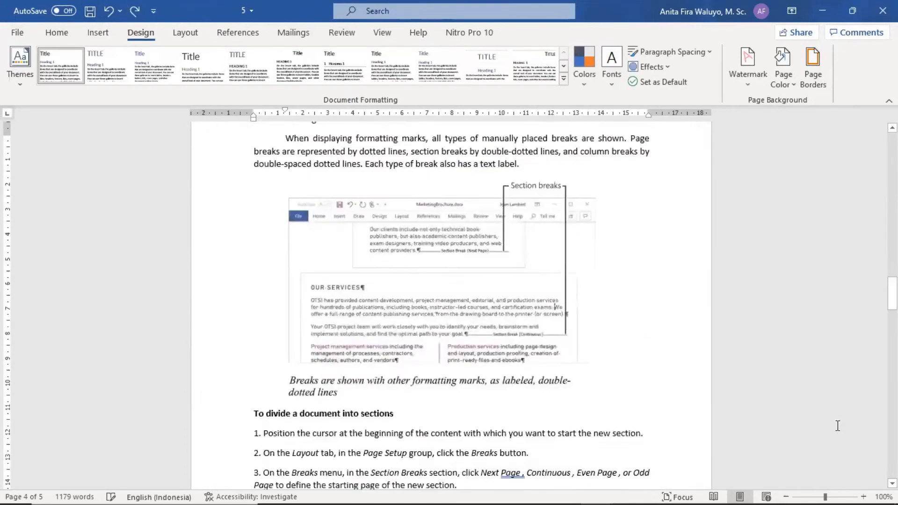
Review the remaining per-section options on page 3 and the instructions for dividing a document into sections
{"action": "scroll", "coordinate": [733, 384], "scroll_direction": "up", "scroll_amount": 4}
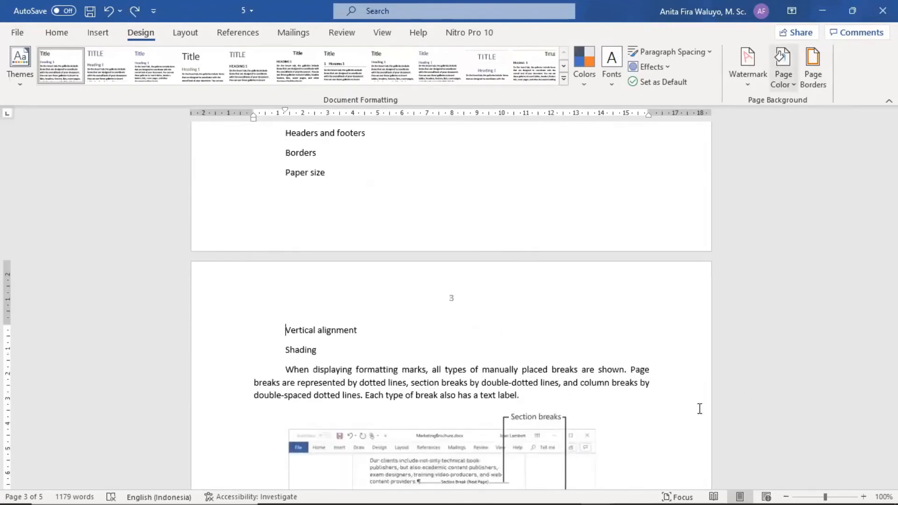
{"action": "scroll", "coordinate": [687, 393], "scroll_direction": "down", "scroll_amount": 10}
{"action": "scroll", "coordinate": [678, 376], "scroll_direction": "up", "scroll_amount": 7}
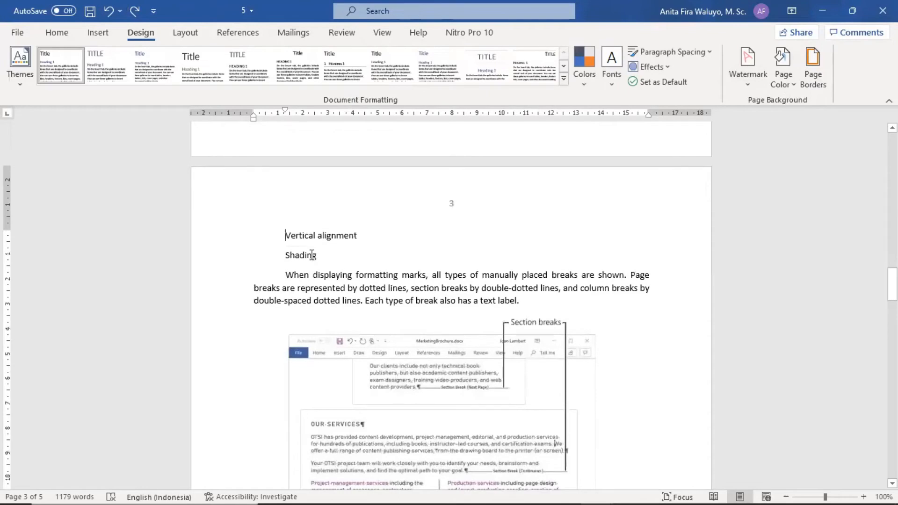
{"action": "scroll", "coordinate": [311, 255], "scroll_direction": "up", "scroll_amount": 4}
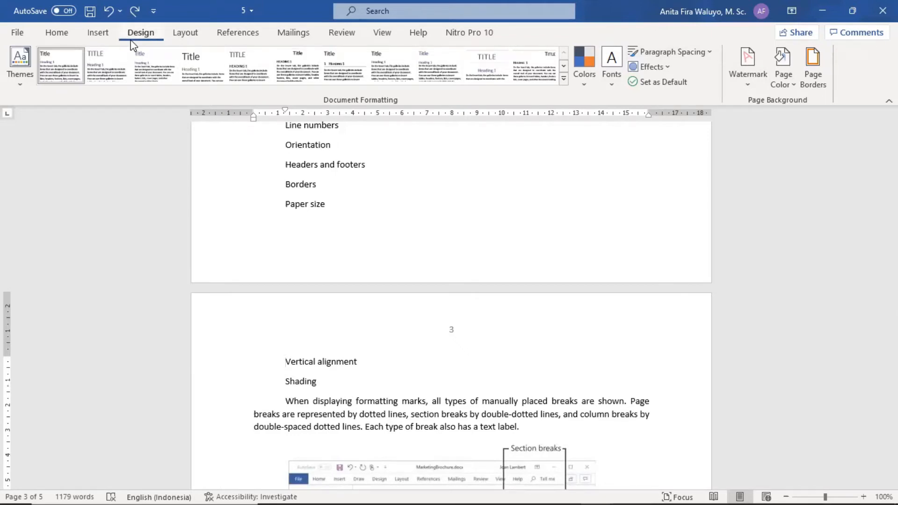
{"action": "left_click", "coordinate": [166, 39]}
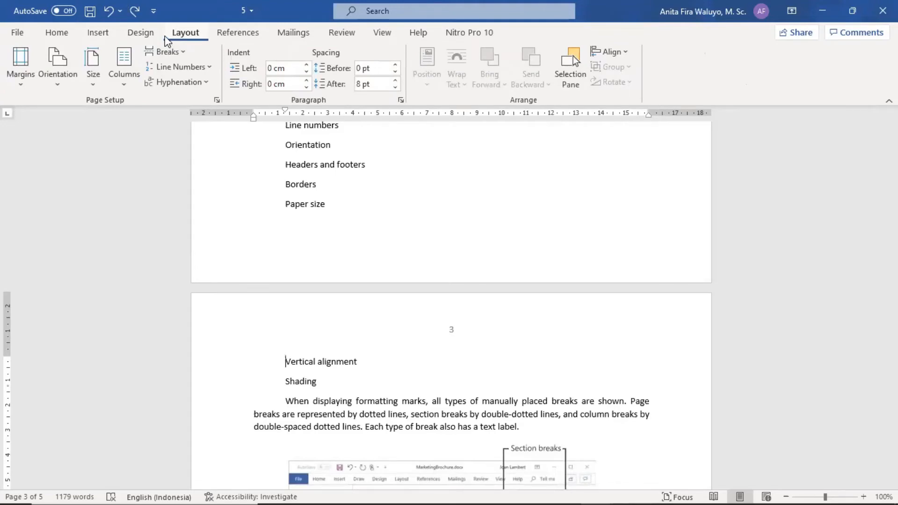
{"action": "scroll", "coordinate": [502, 366], "scroll_direction": "down", "scroll_amount": 5}
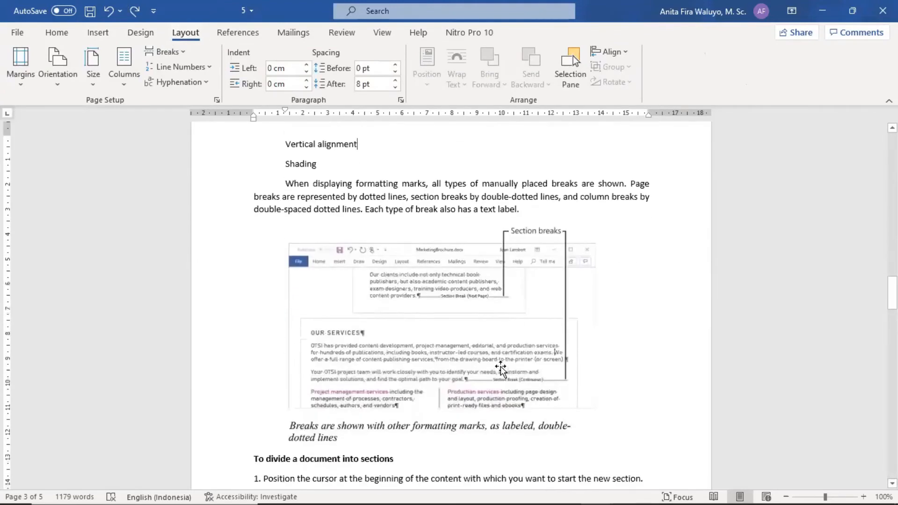
{"action": "scroll", "coordinate": [579, 241], "scroll_direction": "down", "scroll_amount": 4}
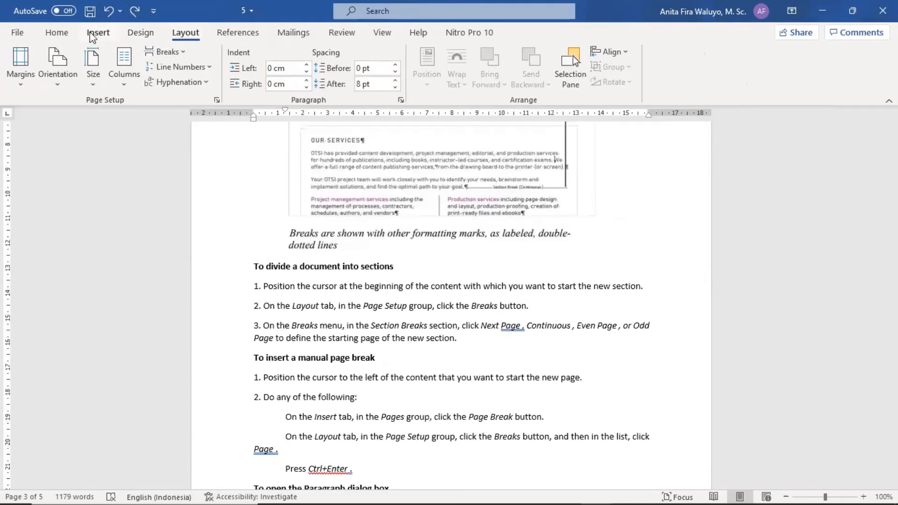
Show the paragraph marks and hidden formatting symbols and look through them to the document's last page
{"action": "left_click", "coordinate": [60, 34]}
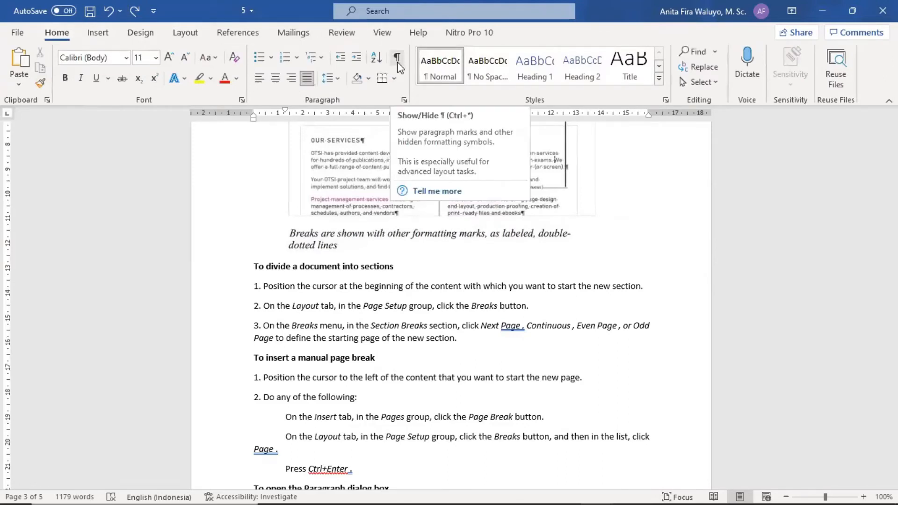
{"action": "left_click", "coordinate": [397, 58]}
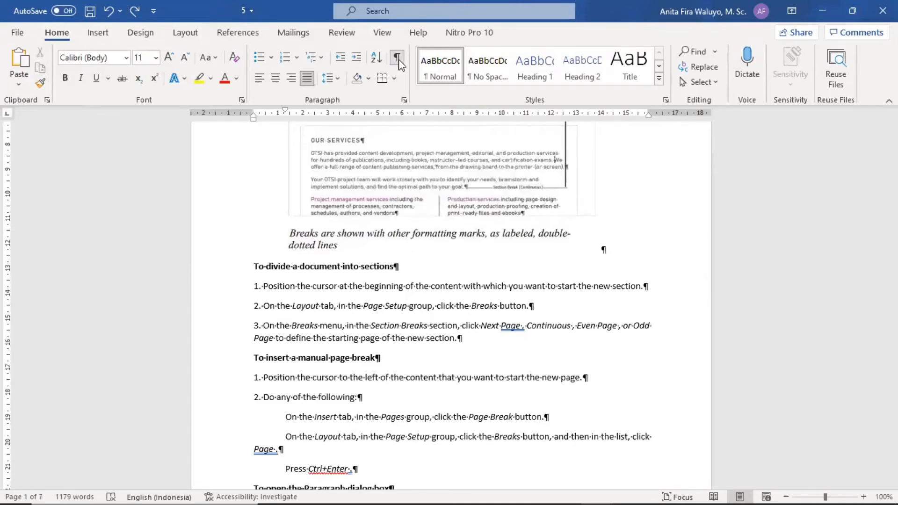
{"action": "scroll", "coordinate": [617, 313], "scroll_direction": "down", "scroll_amount": 15}
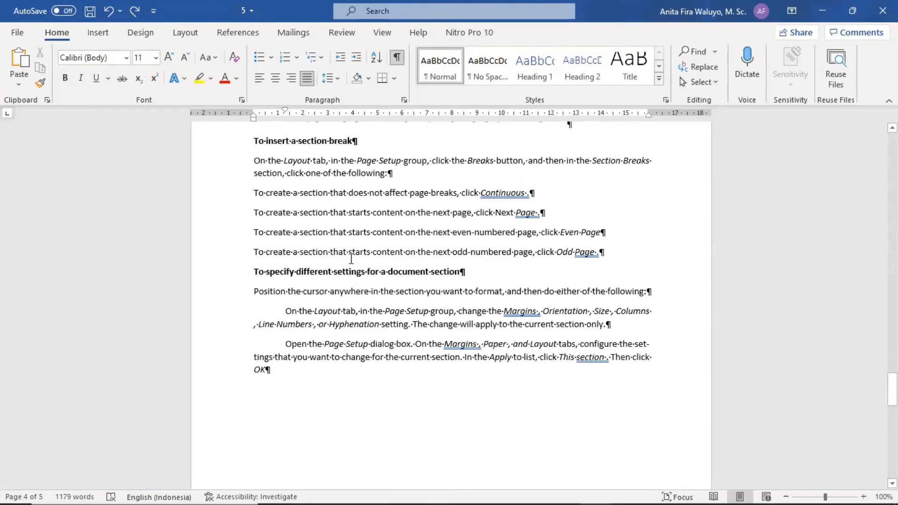
{"action": "scroll", "coordinate": [517, 255], "scroll_direction": "down", "scroll_amount": 14}
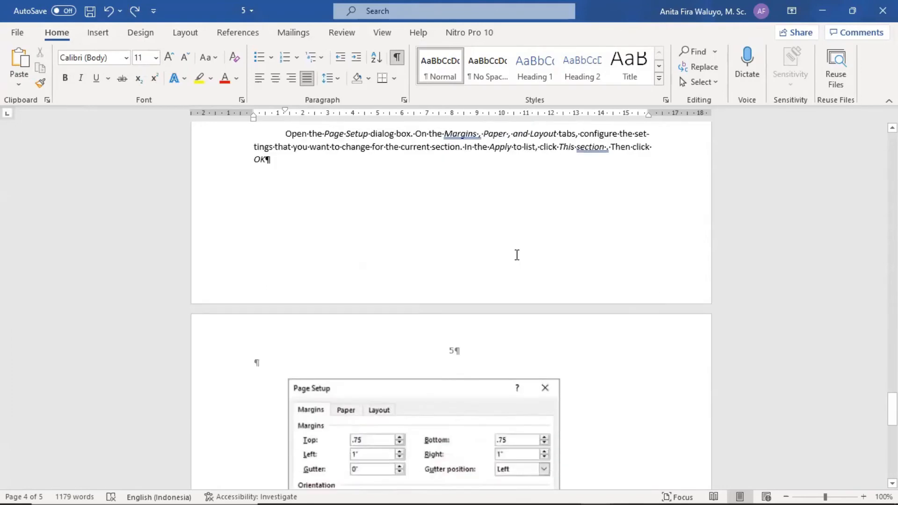
{"action": "scroll", "coordinate": [526, 246], "scroll_direction": "down", "scroll_amount": 3}
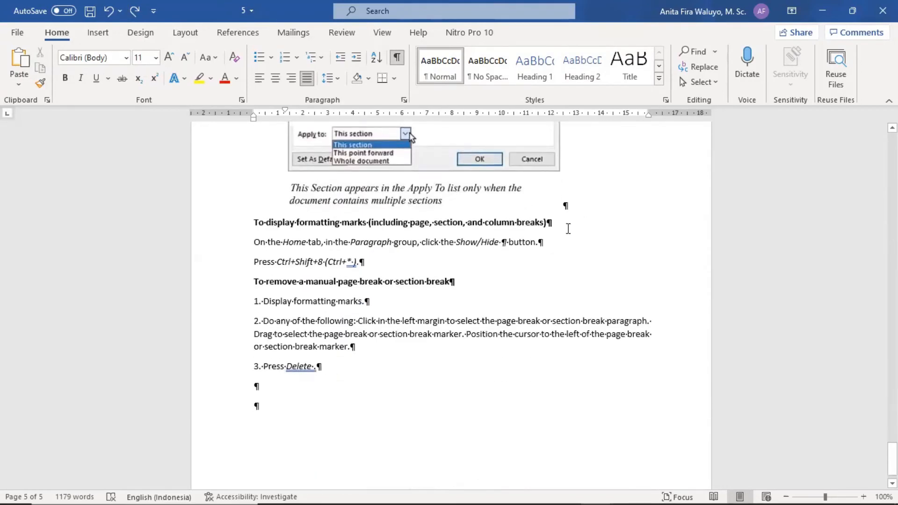
Format the page 1 text from the heading "To manually break column content" through the numbered step 3 in two columns
{"action": "scroll", "coordinate": [579, 250], "scroll_direction": "up", "scroll_amount": 15}
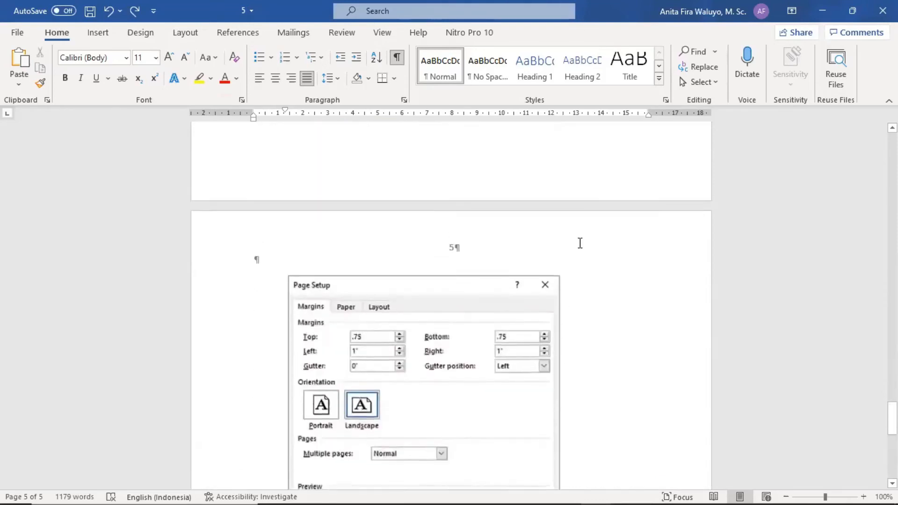
{"action": "scroll", "coordinate": [714, 229], "scroll_direction": "up", "scroll_amount": 1}
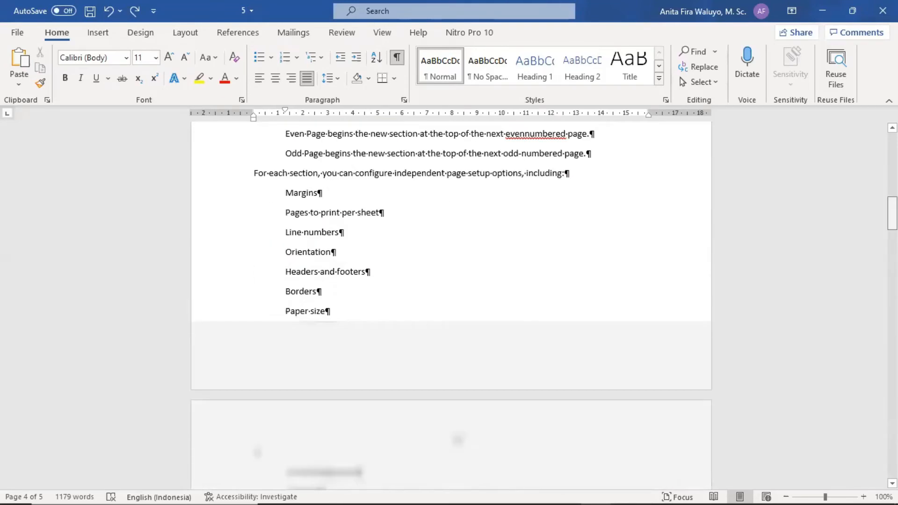
{"action": "left_click_drag", "start_coordinate": [892, 213], "coordinate": [892, 164]}
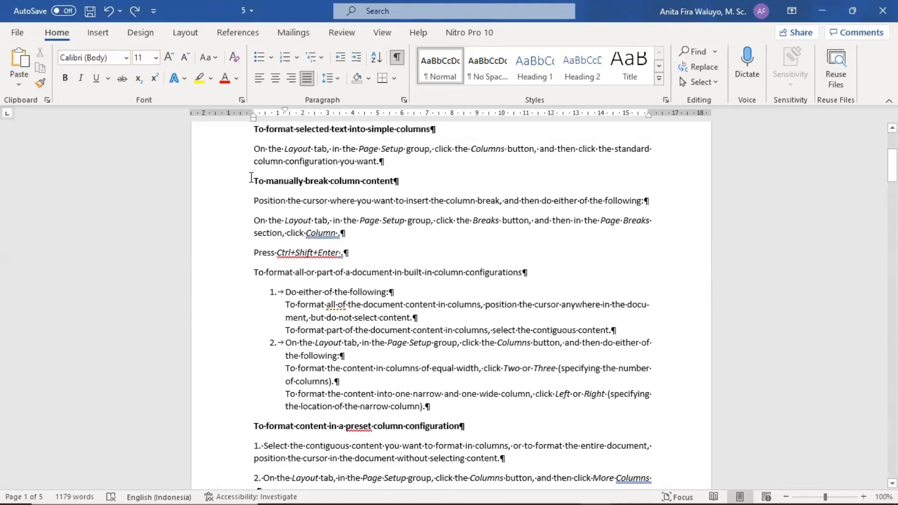
{"action": "left_click_drag", "start_coordinate": [251, 178], "coordinate": [463, 438]}
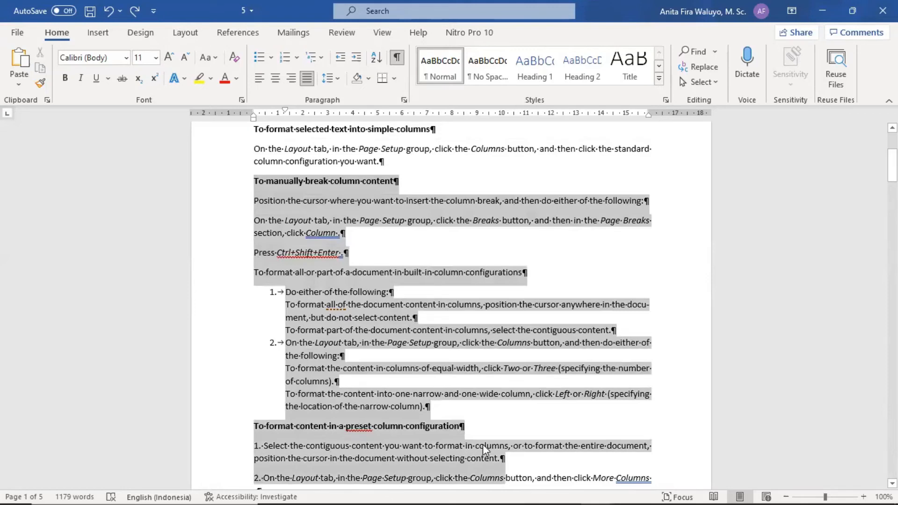
{"action": "scroll", "coordinate": [482, 445], "scroll_direction": "down", "scroll_amount": 10}
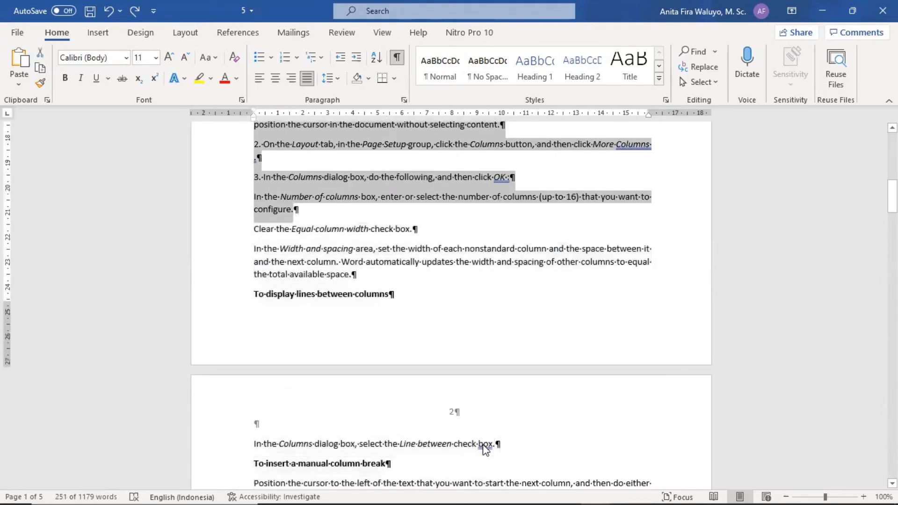
{"action": "key", "text": "shift+Up"}
{"action": "key", "text": "shift+Up"}
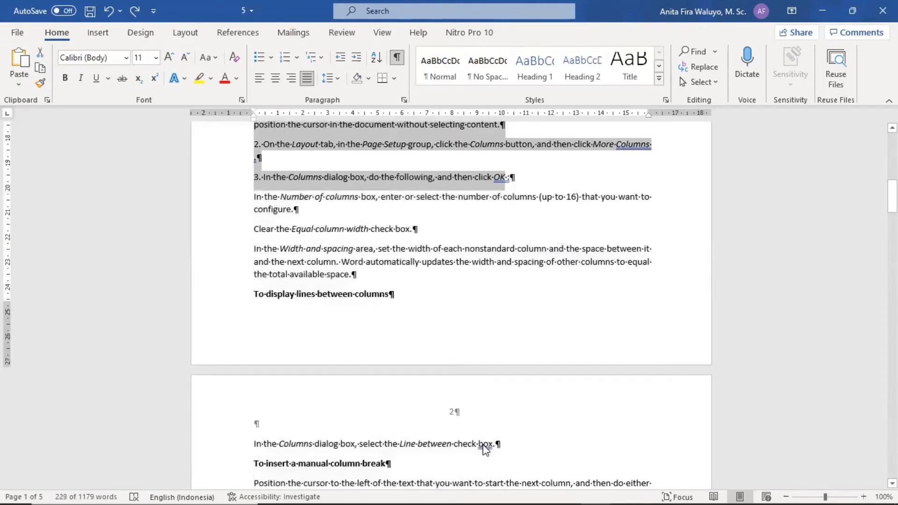
{"action": "key", "text": "shift+Right"}
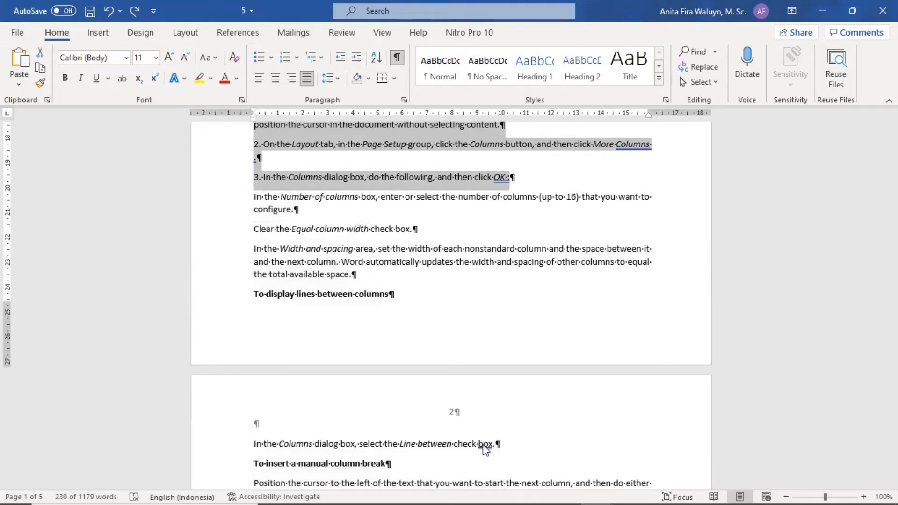
{"action": "left_click", "coordinate": [185, 33]}
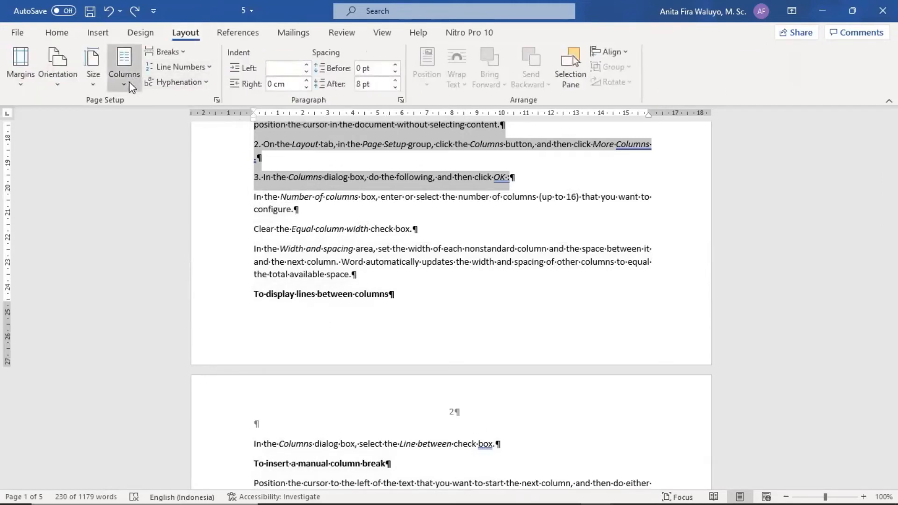
{"action": "key", "text": "ctrl+y"}
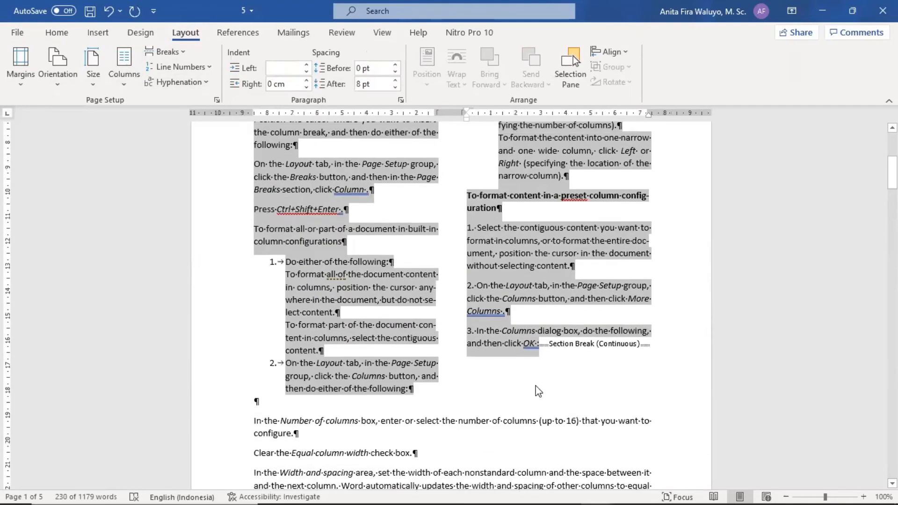
{"action": "left_click", "coordinate": [545, 344]}
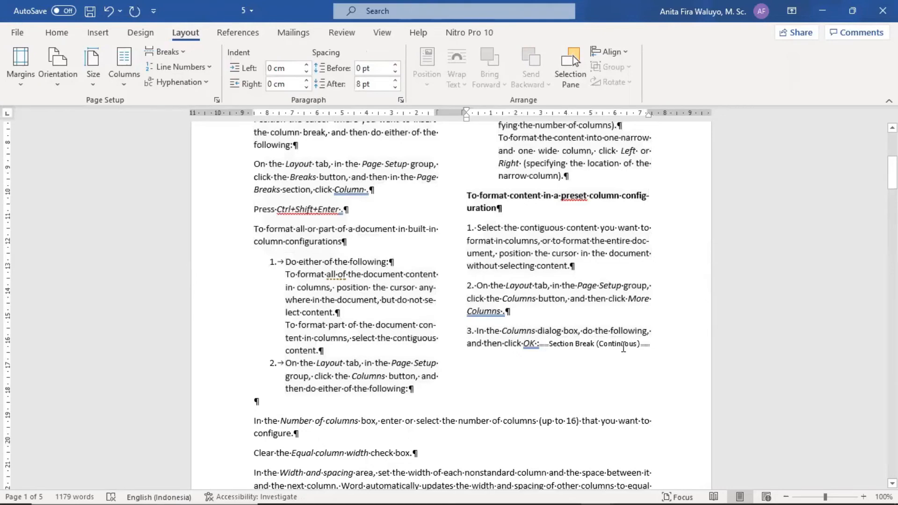
Insert a Next Page section break before the heading "To insert a manual column break" on page 2
{"action": "scroll", "coordinate": [623, 347], "scroll_direction": "down", "scroll_amount": 5}
{"action": "left_click", "coordinate": [526, 321]}
{"action": "scroll", "coordinate": [492, 308], "scroll_direction": "down", "scroll_amount": 3}
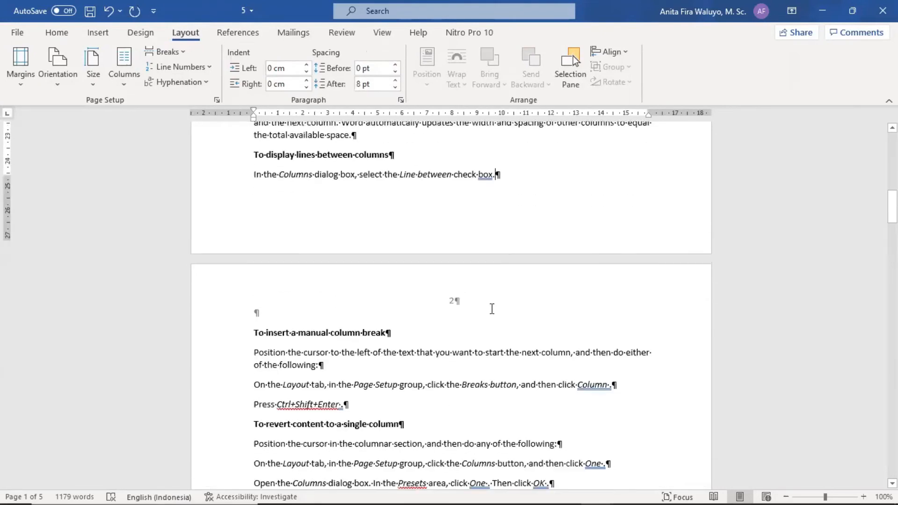
{"action": "left_click", "coordinate": [254, 317]}
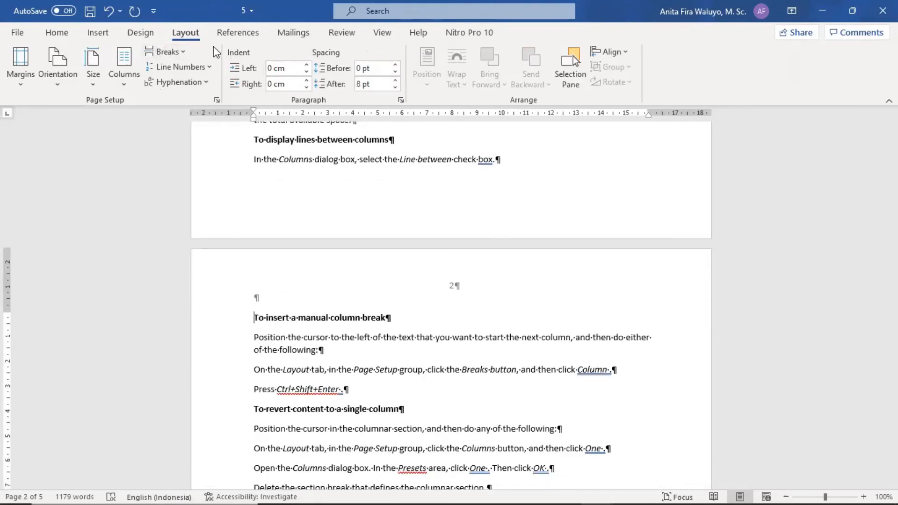
{"action": "left_click", "coordinate": [180, 57]}
{"action": "left_click", "coordinate": [260, 253]}
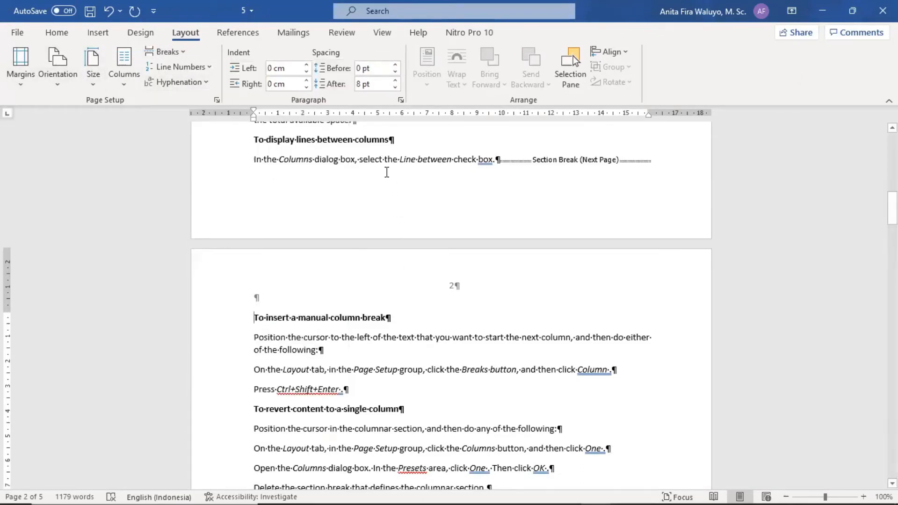
Hide the formatting marks and check the positions of both section breaks on pages 1 and 2
{"action": "scroll", "coordinate": [390, 177], "scroll_direction": "up", "scroll_amount": 5}
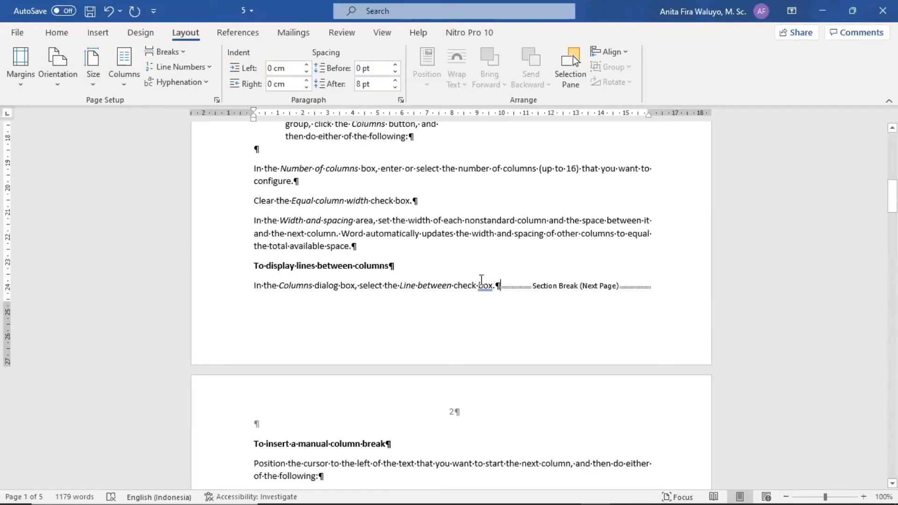
{"action": "scroll", "coordinate": [479, 282], "scroll_direction": "up", "scroll_amount": 3}
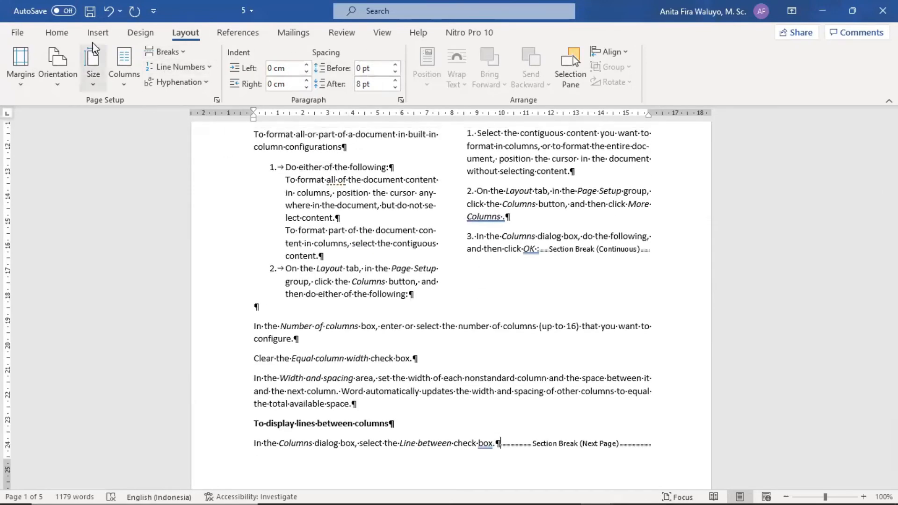
{"action": "left_click", "coordinate": [57, 32]}
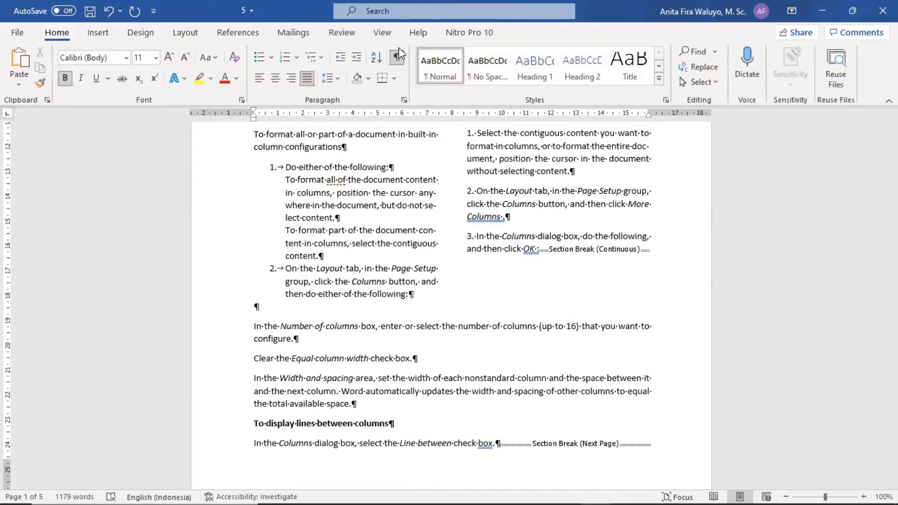
{"action": "left_click", "coordinate": [398, 60]}
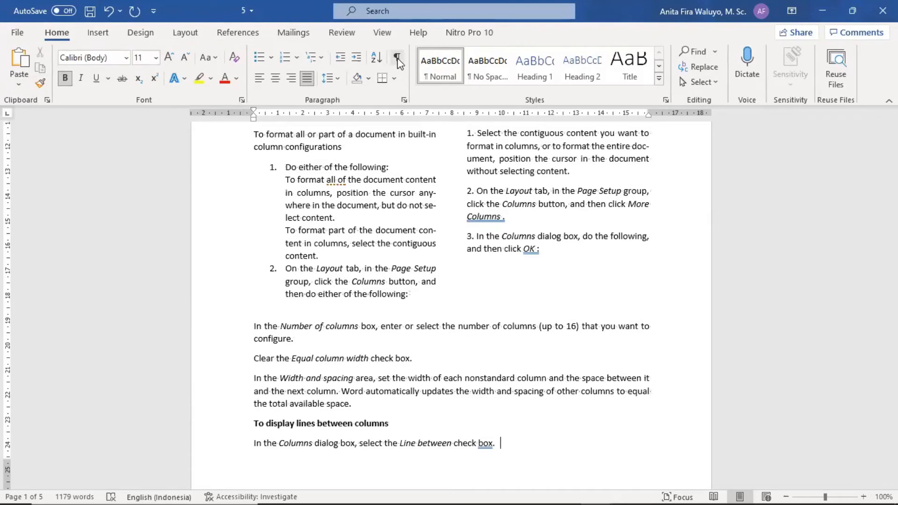
{"action": "left_click", "coordinate": [586, 258]}
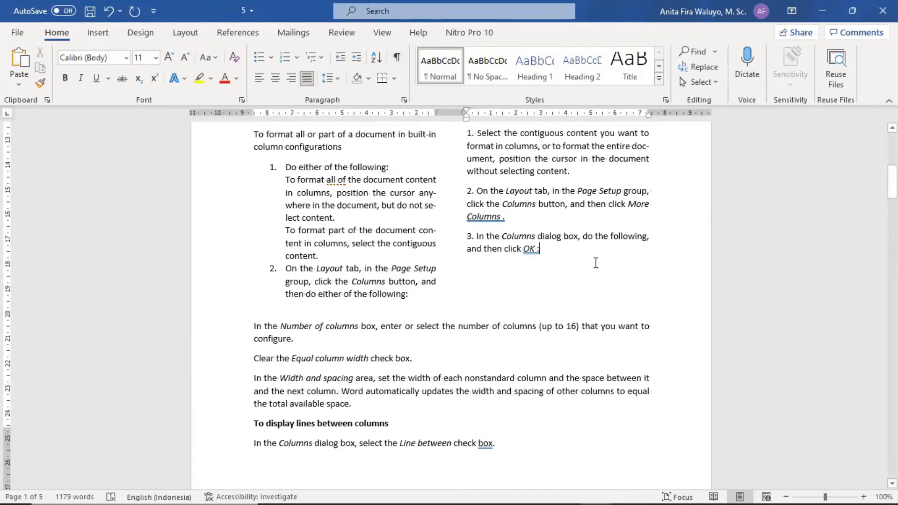
{"action": "scroll", "coordinate": [598, 267], "scroll_direction": "down", "scroll_amount": 5}
{"action": "scroll", "coordinate": [597, 267], "scroll_direction": "down", "scroll_amount": 4}
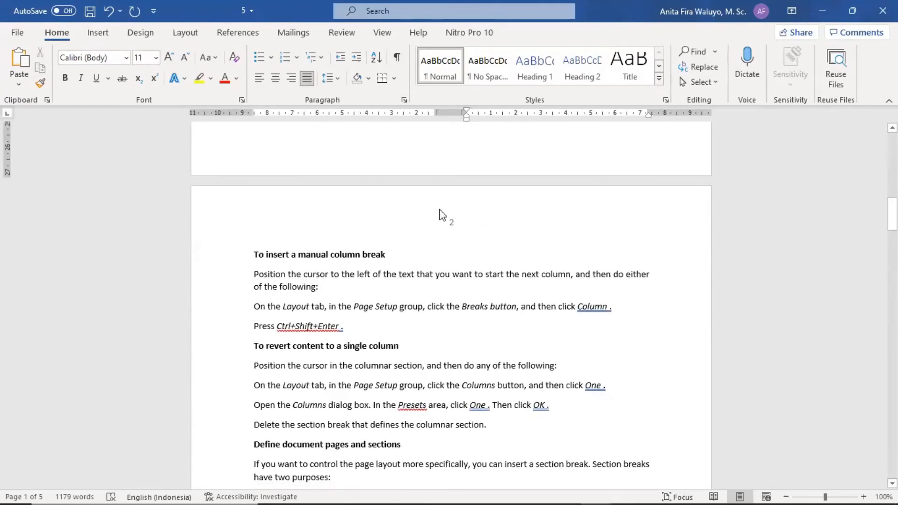
{"action": "scroll", "coordinate": [528, 256], "scroll_direction": "up", "scroll_amount": 4}
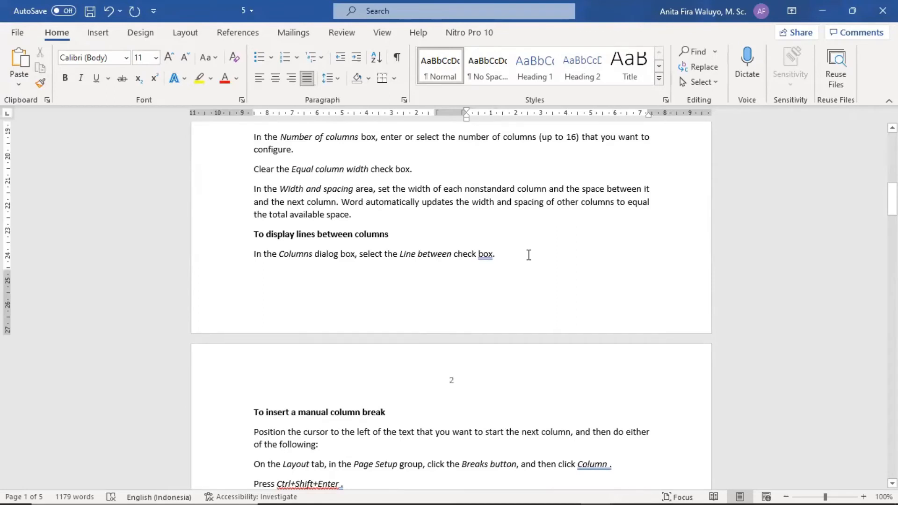
Set the section containing the "Line between" instruction to landscape orientation, check the surrounding pages and undo the change
{"action": "left_click", "coordinate": [528, 255]}
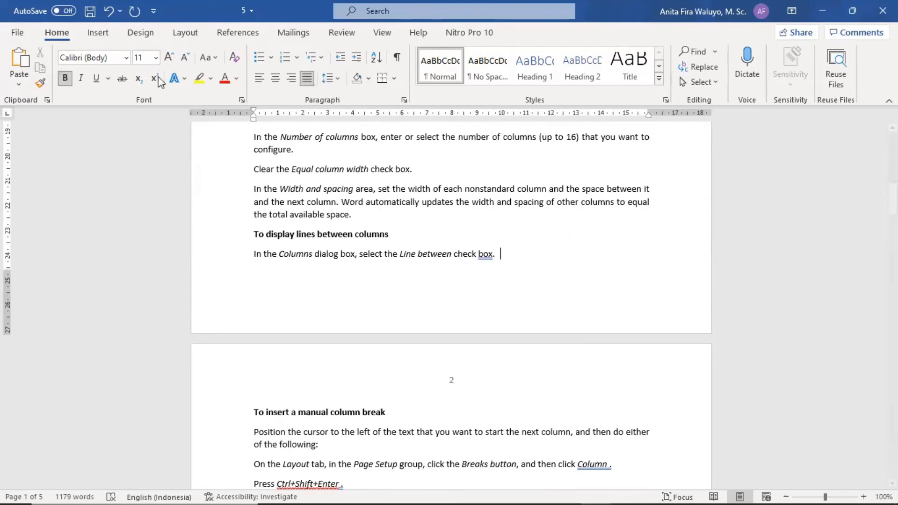
{"action": "left_click", "coordinate": [183, 33]}
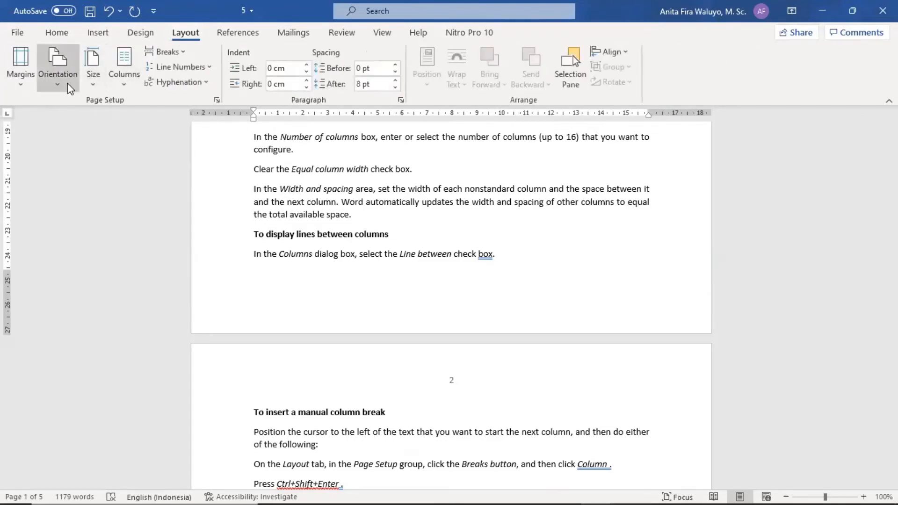
{"action": "scroll", "coordinate": [464, 300], "scroll_direction": "down", "scroll_amount": 10}
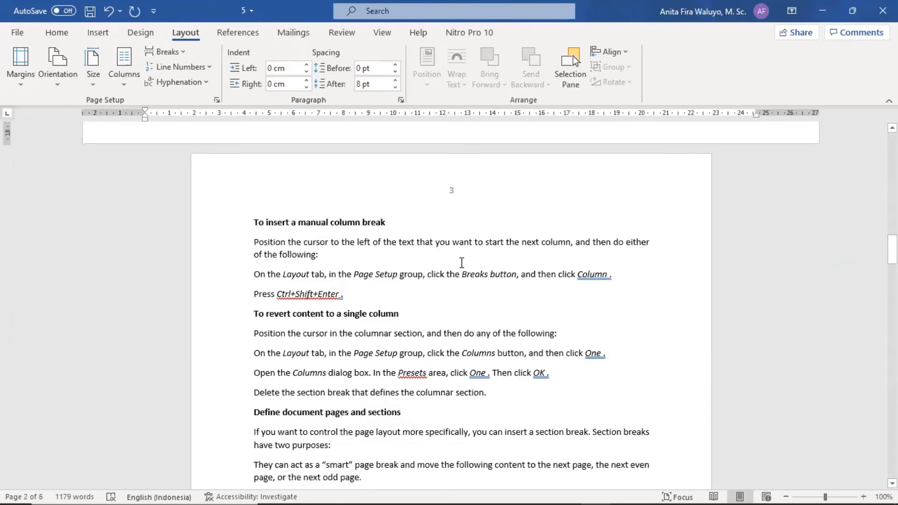
{"action": "scroll", "coordinate": [451, 234], "scroll_direction": "up", "scroll_amount": 12}
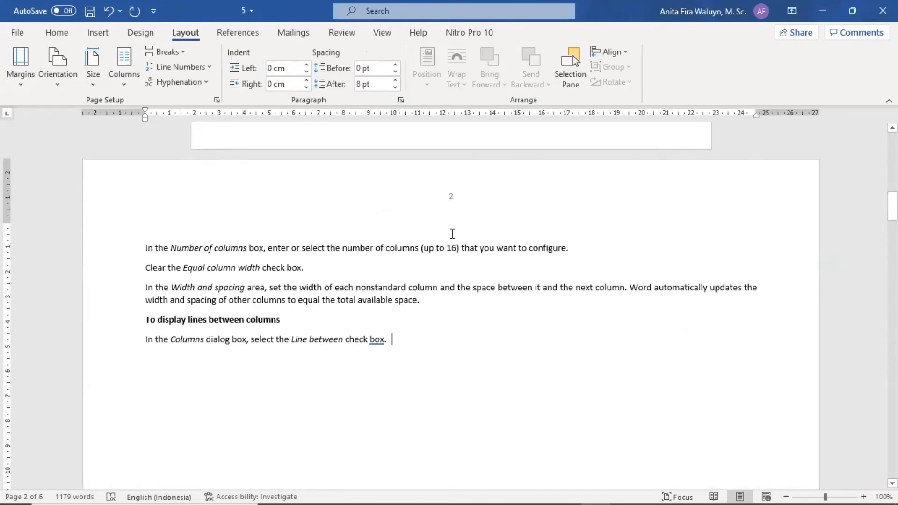
{"action": "scroll", "coordinate": [452, 234], "scroll_direction": "up", "scroll_amount": 4}
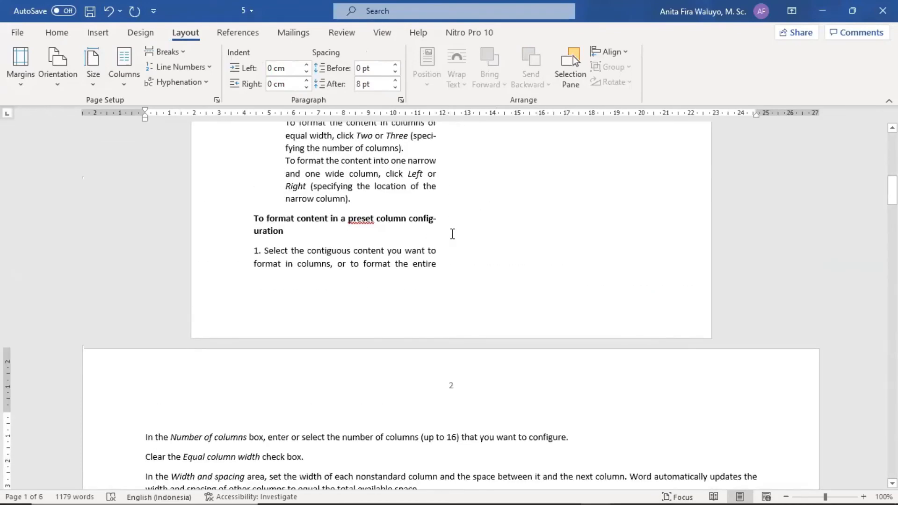
{"action": "left_click", "coordinate": [108, 11]}
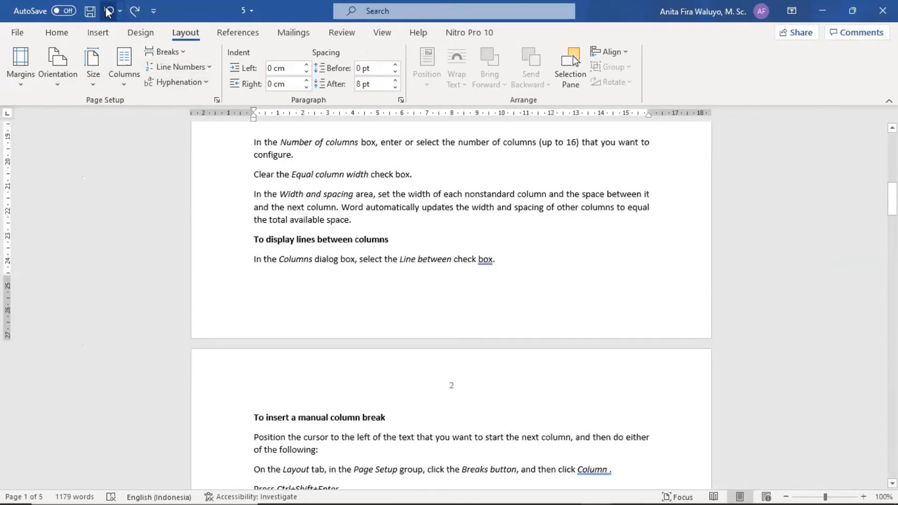
Show the formatting marks again and compare the section break on page 1 with the break instructions and illustration on page 3
{"action": "left_click", "coordinate": [66, 35]}
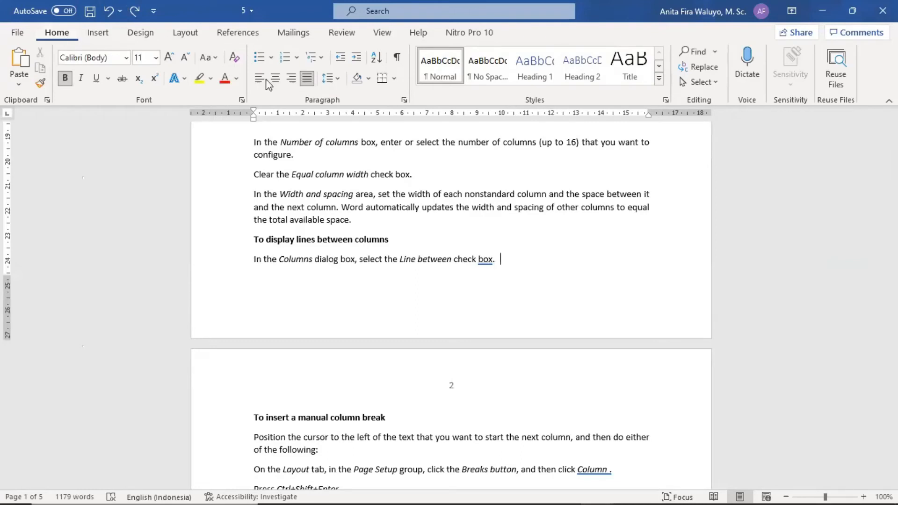
{"action": "left_click", "coordinate": [396, 58]}
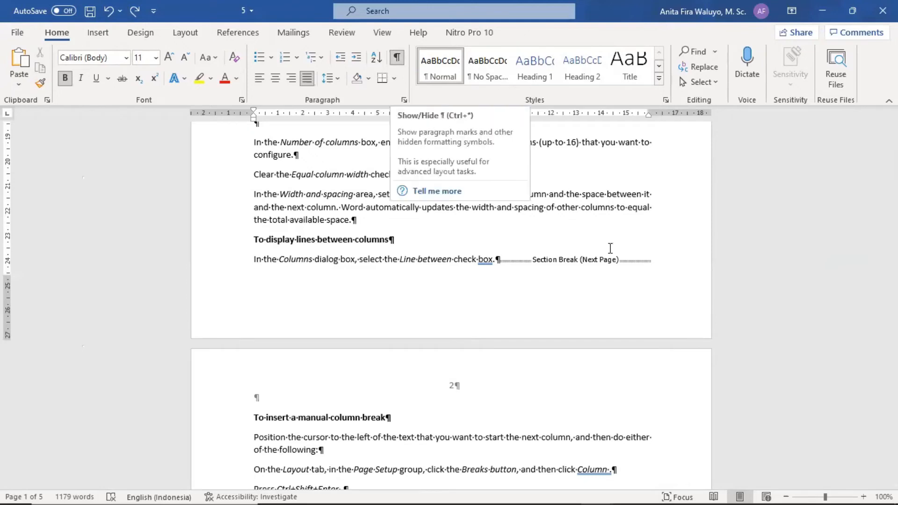
{"action": "scroll", "coordinate": [617, 247], "scroll_direction": "down", "scroll_amount": 8}
{"action": "scroll", "coordinate": [616, 246], "scroll_direction": "down", "scroll_amount": 17}
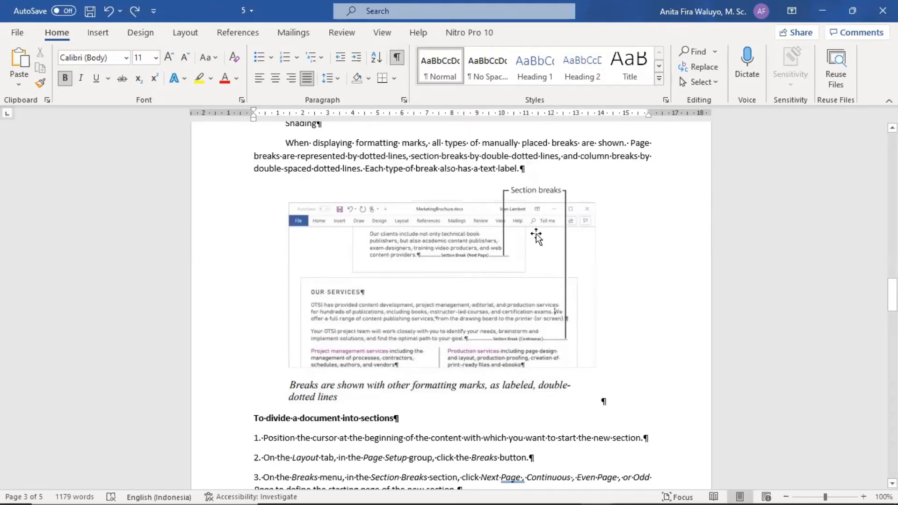
{"action": "scroll", "coordinate": [606, 198], "scroll_direction": "up", "scroll_amount": 15}
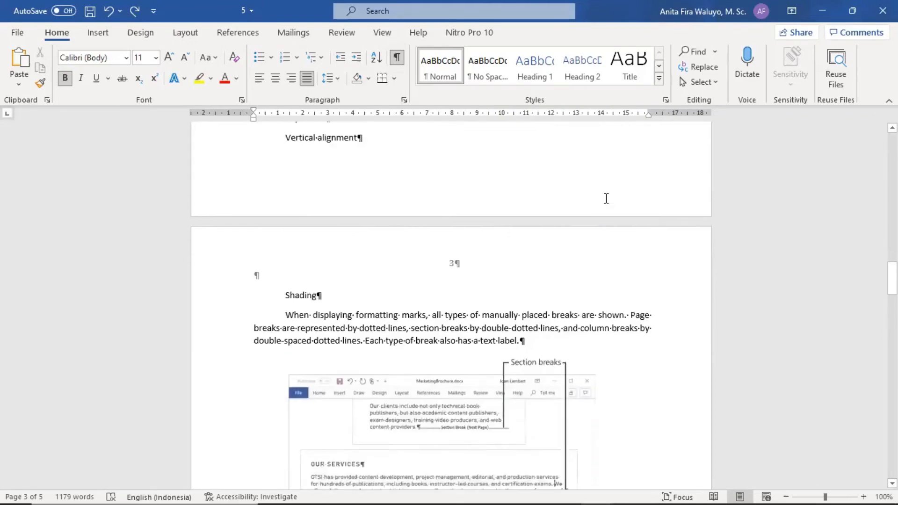
{"action": "scroll", "coordinate": [607, 200], "scroll_direction": "up", "scroll_amount": 8}
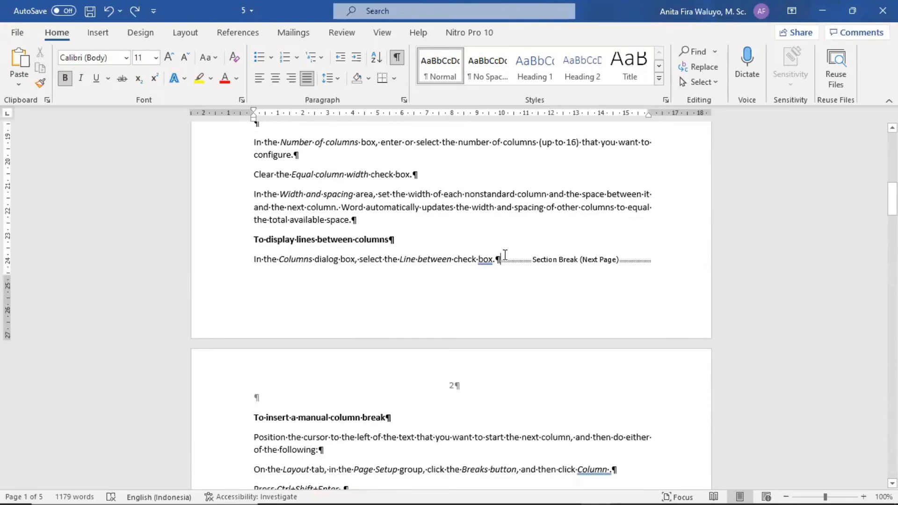
{"action": "scroll", "coordinate": [504, 261], "scroll_direction": "down", "scroll_amount": 3}
{"action": "scroll", "coordinate": [505, 271], "scroll_direction": "down", "scroll_amount": 20}
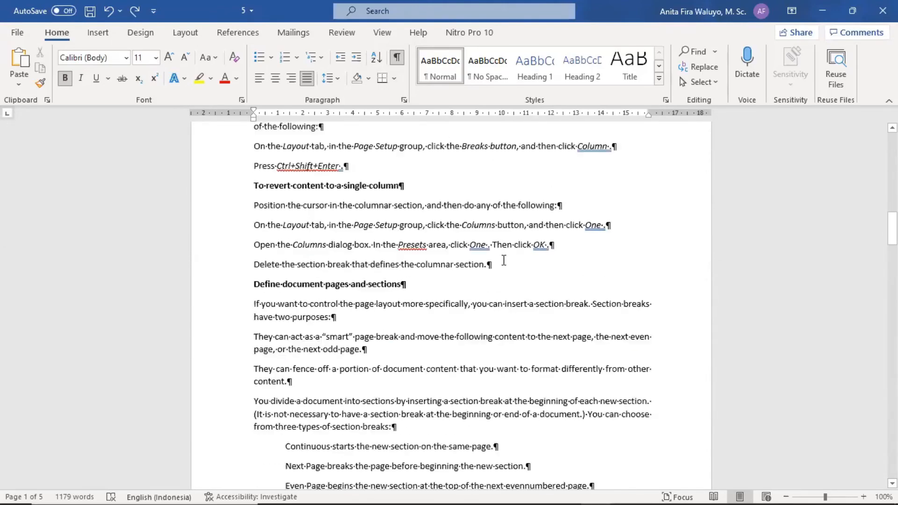
{"action": "scroll", "coordinate": [504, 253], "scroll_direction": "down", "scroll_amount": 1}
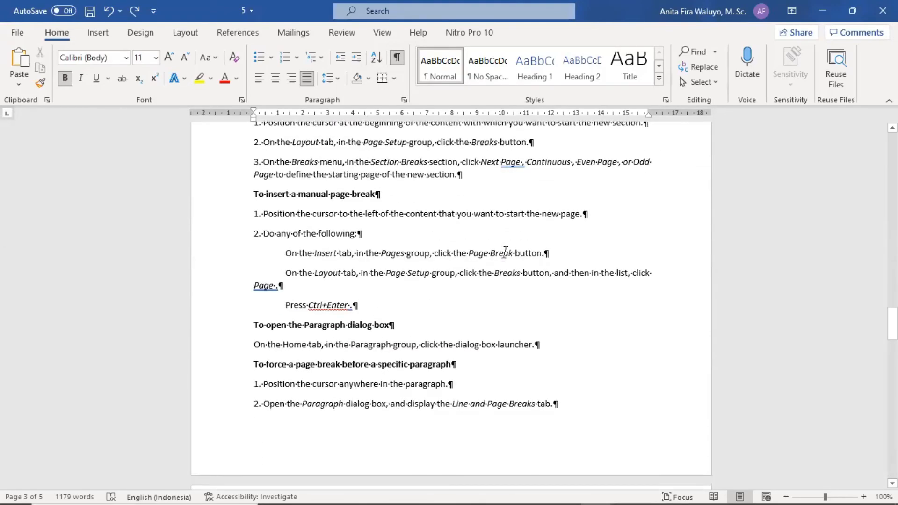
Hide the formatting marks and go on to the "To insert a section break" instructions
{"action": "left_click", "coordinate": [396, 57]}
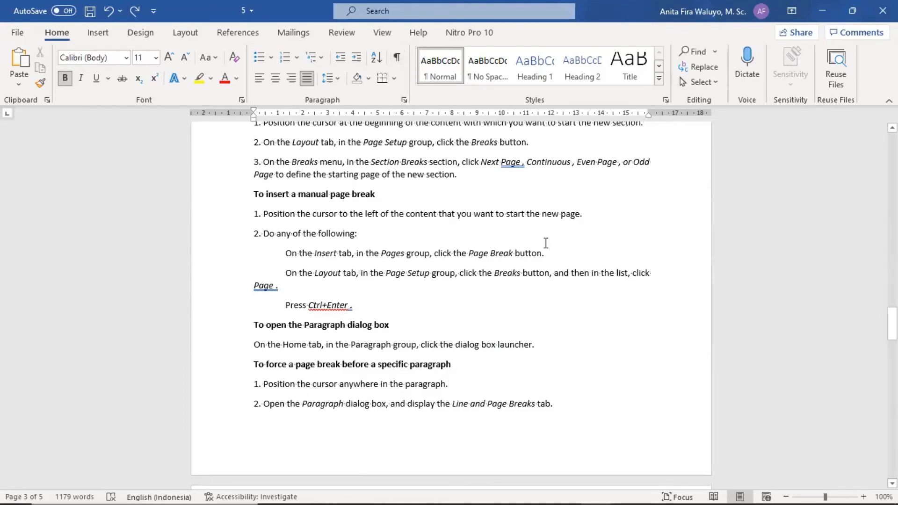
{"action": "scroll", "coordinate": [542, 250], "scroll_direction": "down", "scroll_amount": 20}
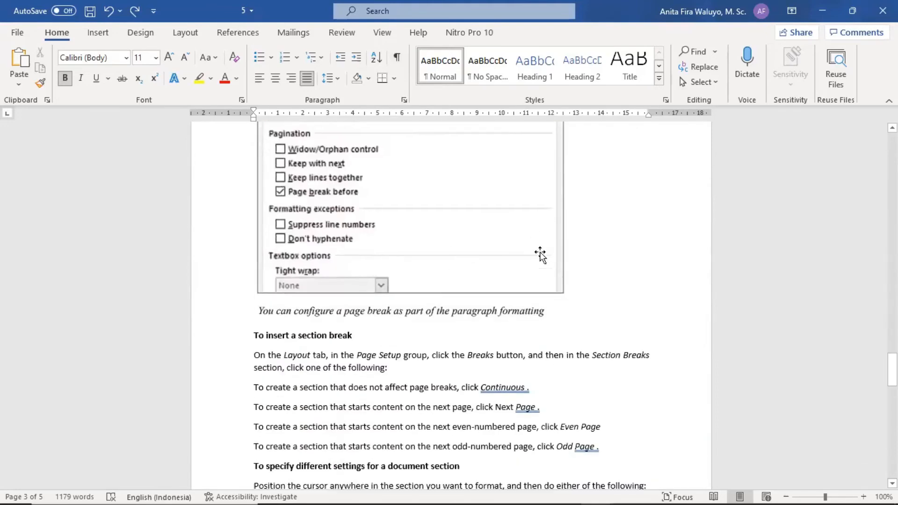
Examine the instructions on displaying formatting marks and removing a manual page or section break at the end of the document
{"action": "scroll", "coordinate": [538, 262], "scroll_direction": "down", "scroll_amount": 15}
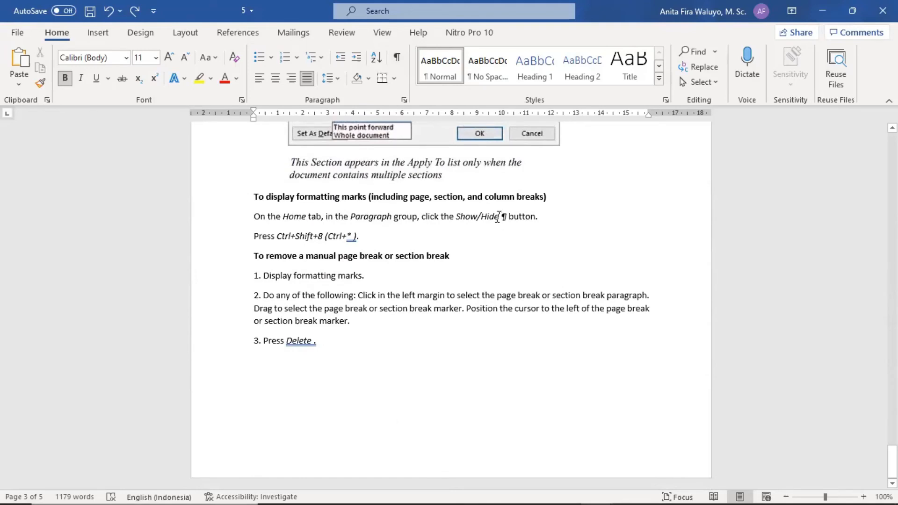
{"action": "left_click", "coordinate": [499, 216]}
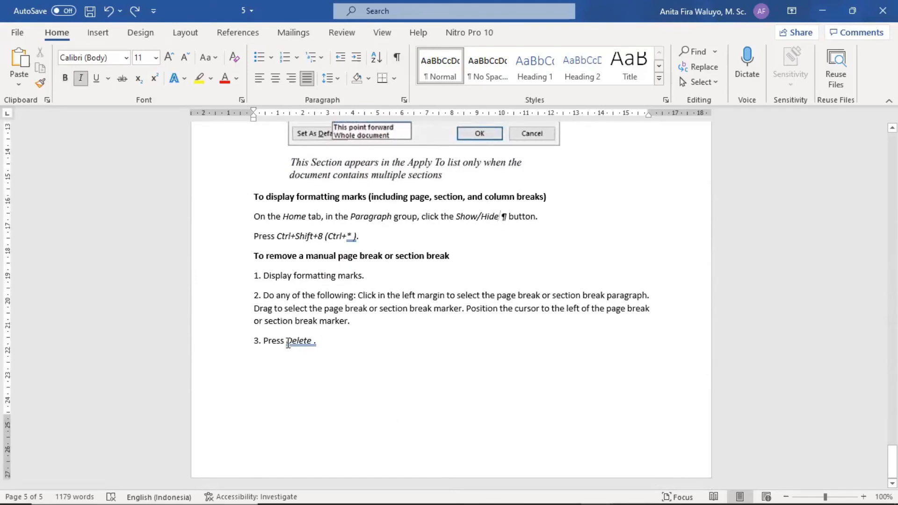
{"action": "left_click_drag", "start_coordinate": [286, 341], "coordinate": [314, 341]}
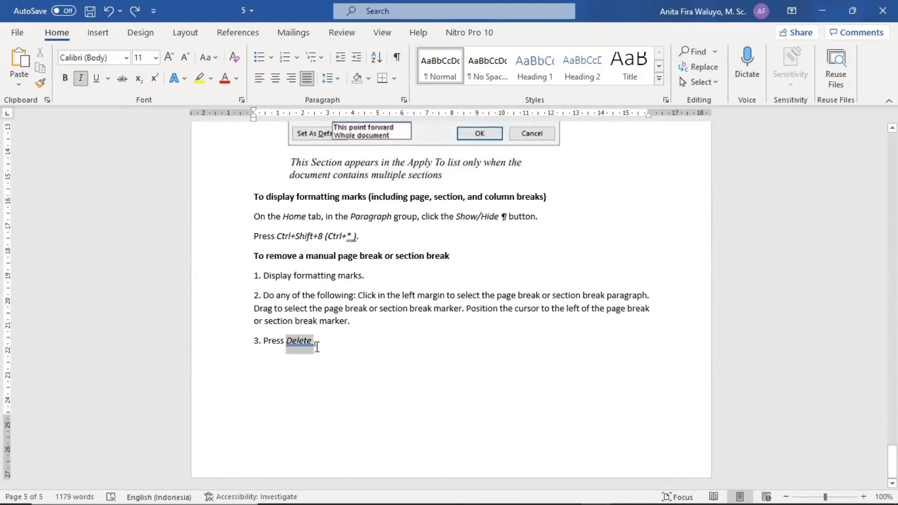
{"action": "left_click", "coordinate": [525, 246]}
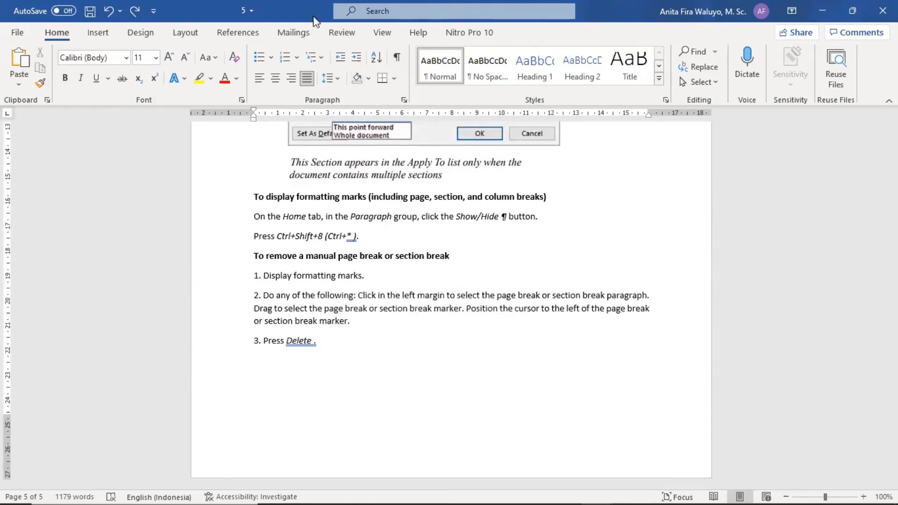
Show the formatting marks and delete the Next Page section break after the "Line between" instruction
{"action": "left_click", "coordinate": [397, 57]}
{"action": "scroll", "coordinate": [535, 253], "scroll_direction": "up", "scroll_amount": 20}
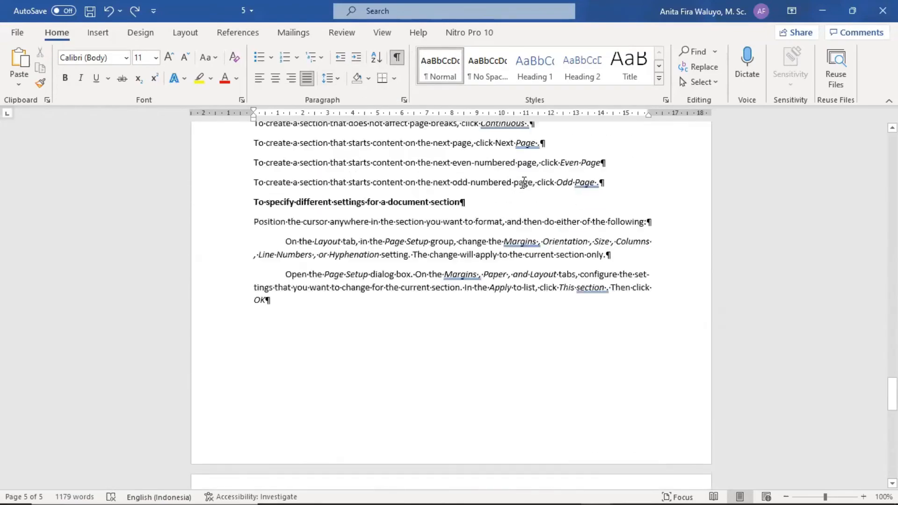
{"action": "scroll", "coordinate": [518, 173], "scroll_direction": "up", "scroll_amount": 20}
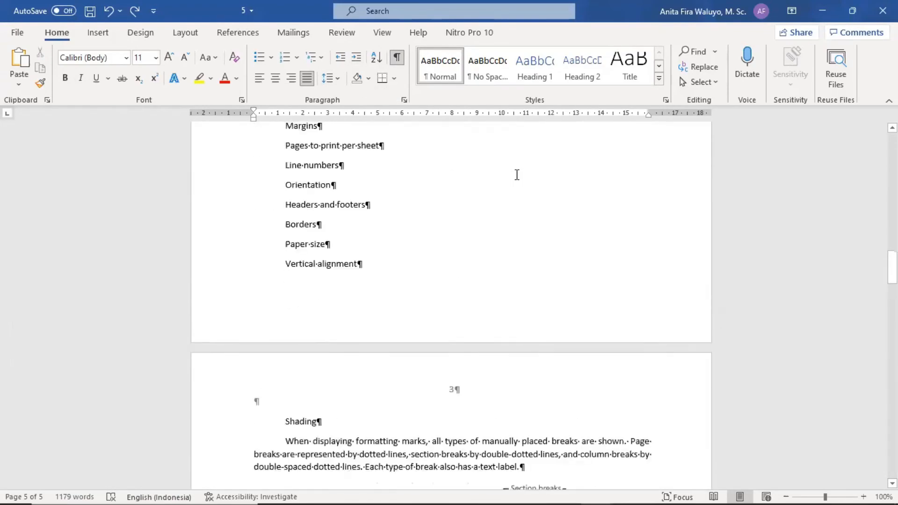
{"action": "scroll", "coordinate": [517, 178], "scroll_direction": "up", "scroll_amount": 9}
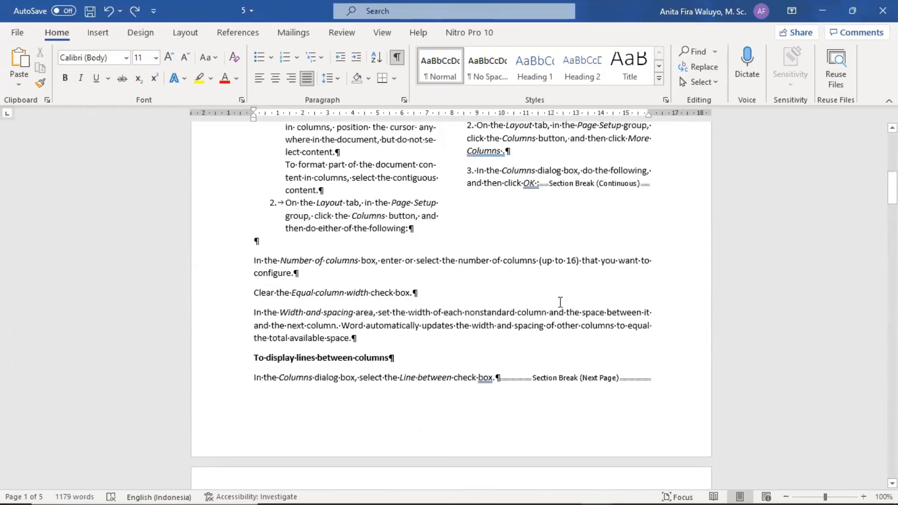
{"action": "scroll", "coordinate": [559, 305], "scroll_direction": "down", "scroll_amount": 2}
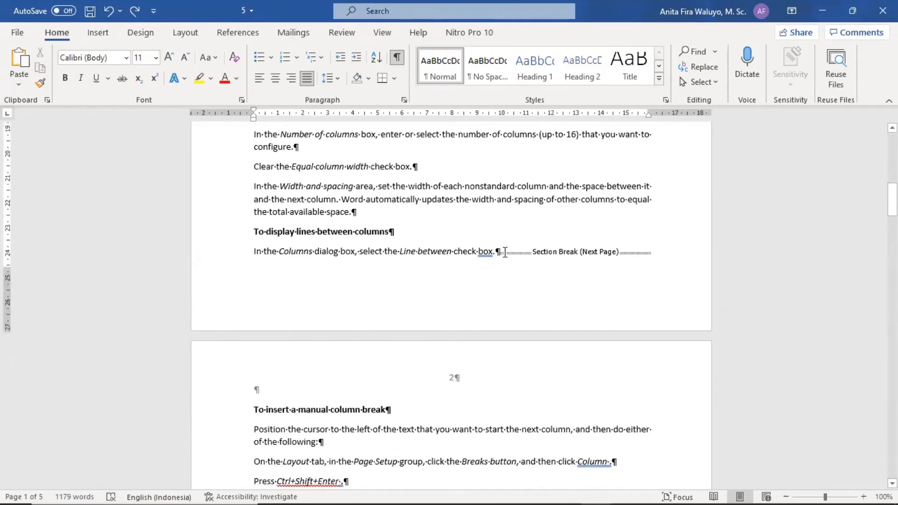
{"action": "left_click", "coordinate": [503, 253]}
{"action": "key", "text": "Delete"}
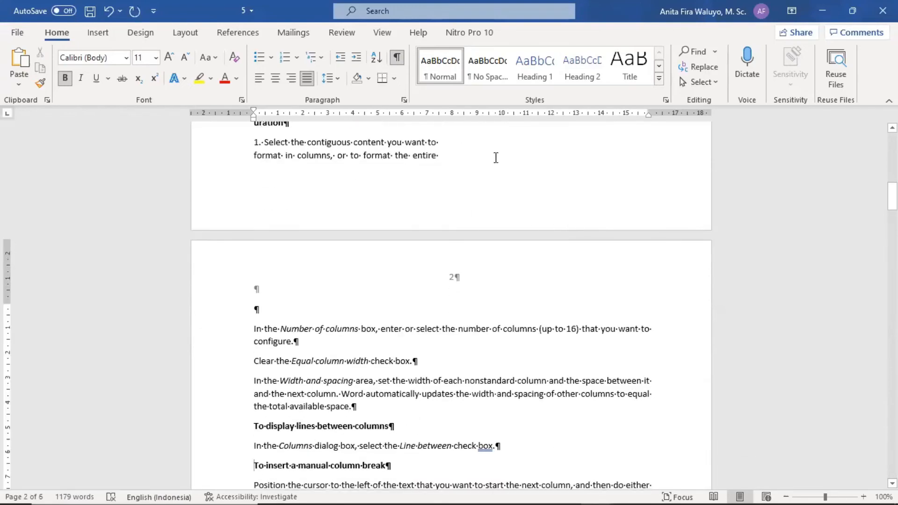
Compare the column text on page 1 with the start of page 2 and delete the section break ending the two-column text
{"action": "scroll", "coordinate": [479, 198], "scroll_direction": "up", "scroll_amount": 2}
{"action": "left_click", "coordinate": [468, 247]}
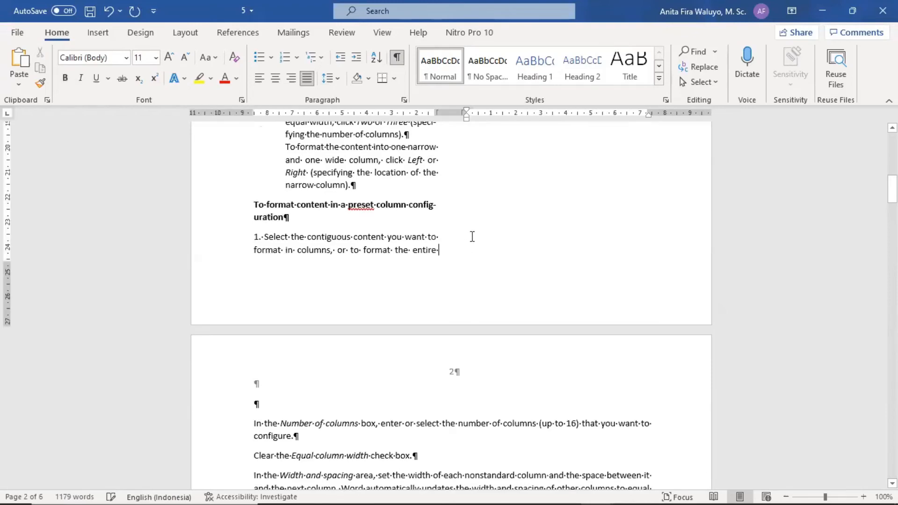
{"action": "scroll", "coordinate": [472, 237], "scroll_direction": "up", "scroll_amount": 10}
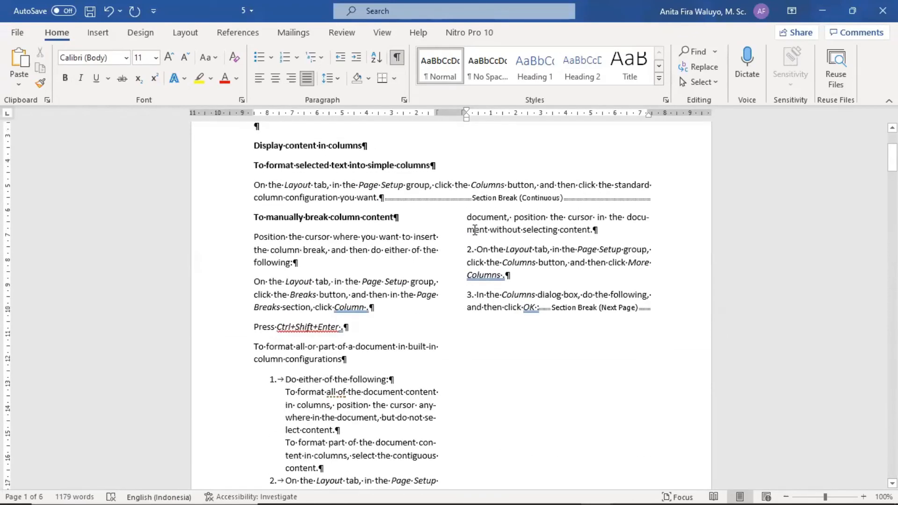
{"action": "scroll", "coordinate": [470, 240], "scroll_direction": "down", "scroll_amount": 6}
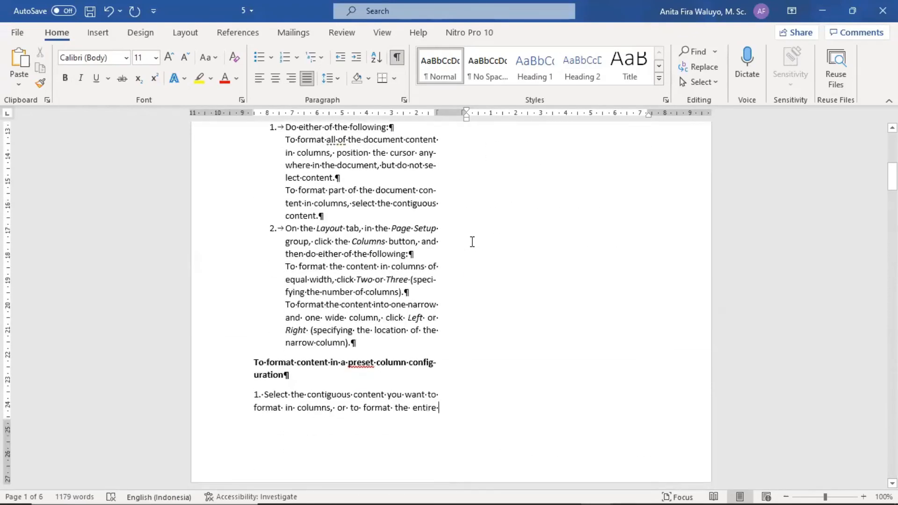
{"action": "scroll", "coordinate": [472, 242], "scroll_direction": "down", "scroll_amount": 6}
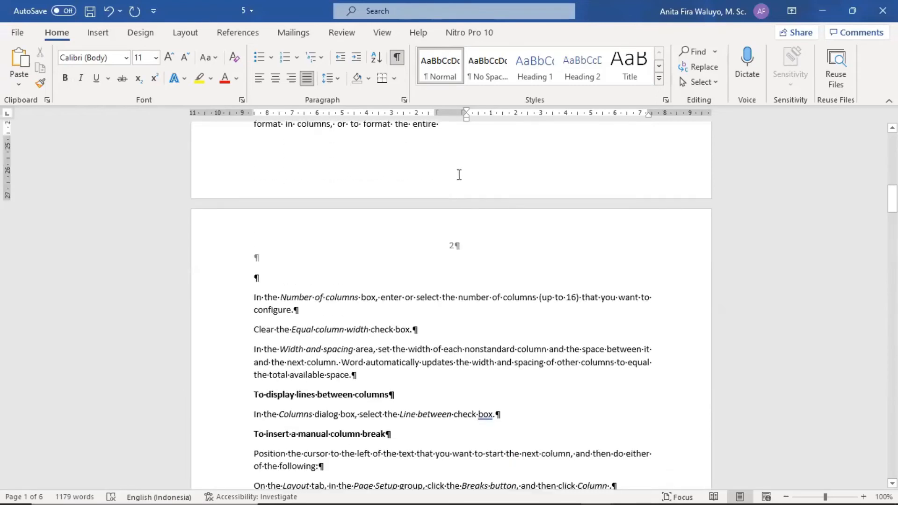
{"action": "scroll", "coordinate": [459, 178], "scroll_direction": "up", "scroll_amount": 4}
{"action": "scroll", "coordinate": [459, 177], "scroll_direction": "up", "scroll_amount": 4}
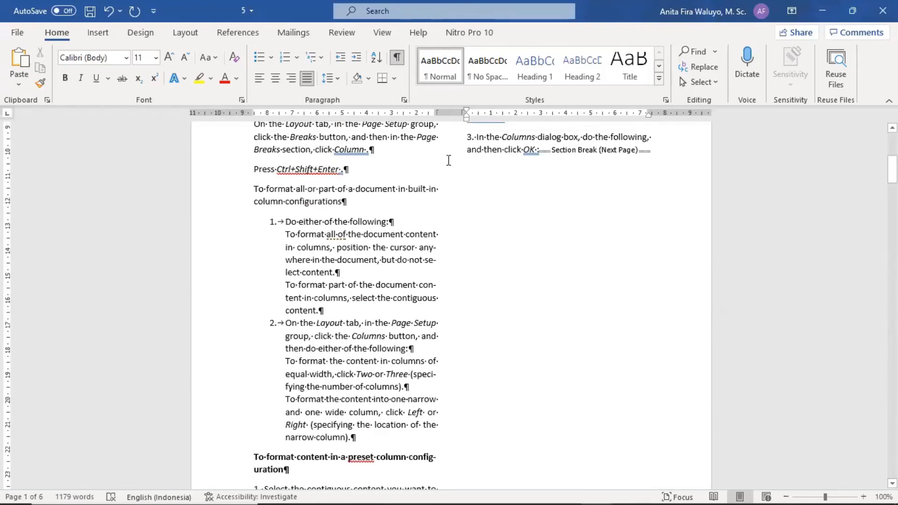
{"action": "scroll", "coordinate": [489, 256], "scroll_direction": "down", "scroll_amount": 7}
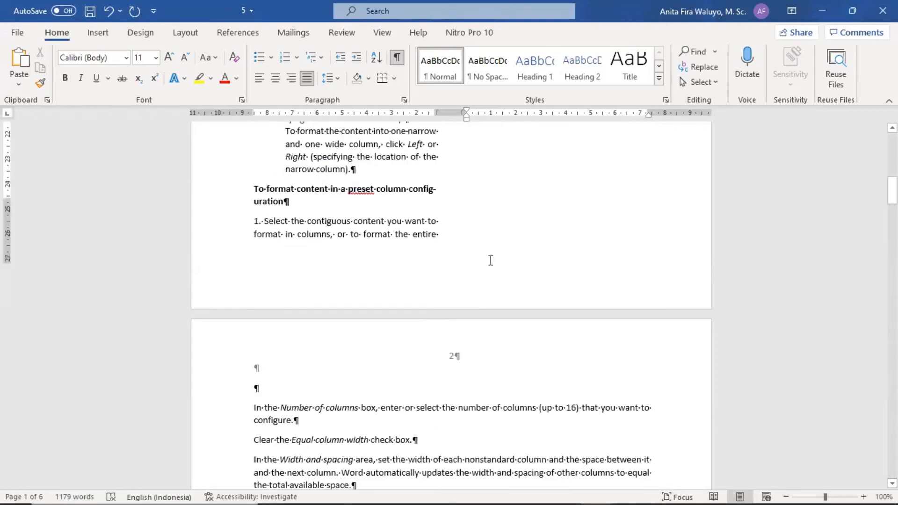
{"action": "scroll", "coordinate": [504, 218], "scroll_direction": "up", "scroll_amount": 3}
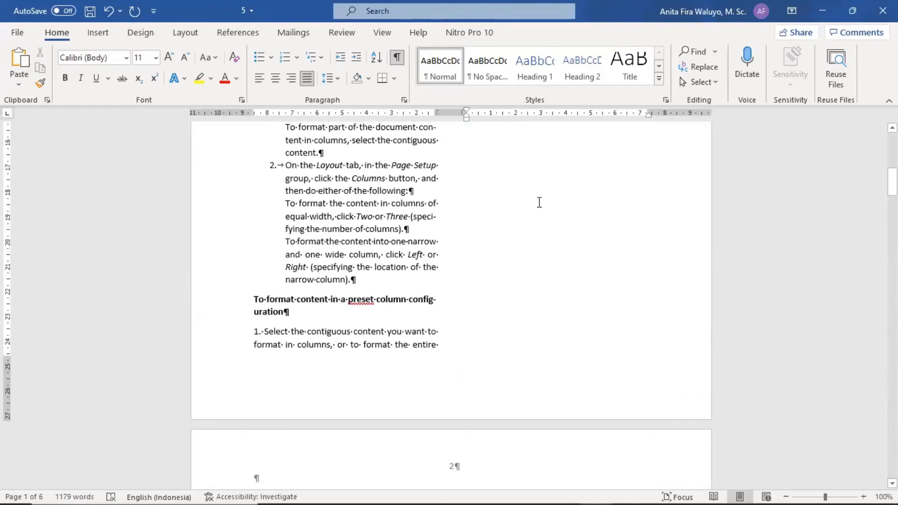
{"action": "scroll", "coordinate": [539, 202], "scroll_direction": "up", "scroll_amount": 4}
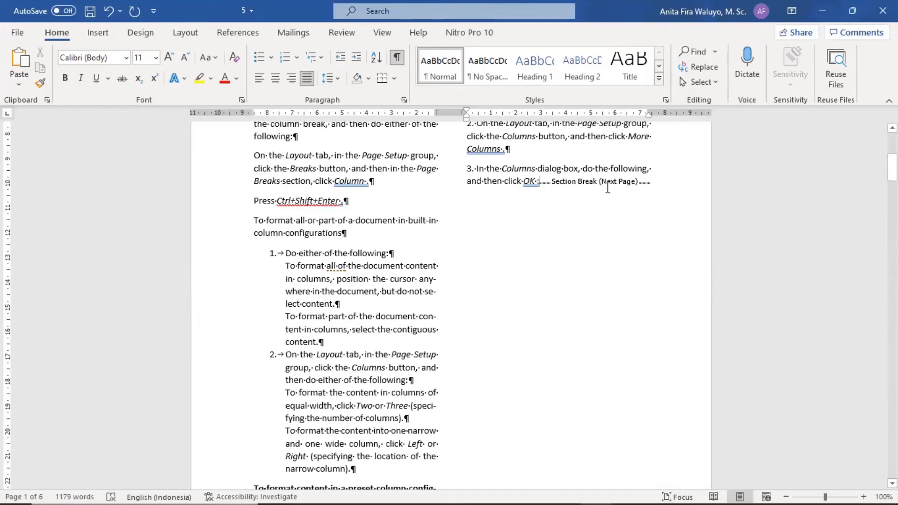
{"action": "key", "text": "Delete"}
Check the column layout and page flow on pages 1 and 2 and locate the remaining section break on page 1
{"action": "scroll", "coordinate": [563, 156], "scroll_direction": "up", "scroll_amount": 10}
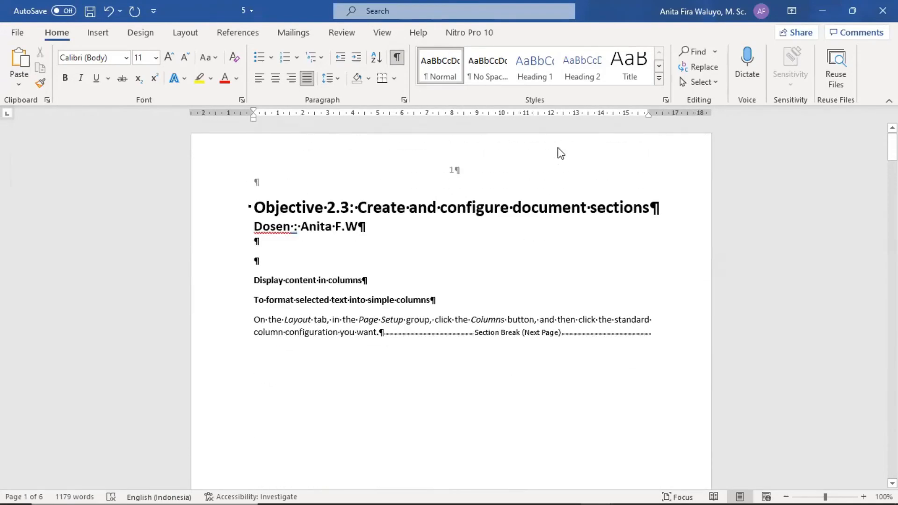
{"action": "scroll", "coordinate": [386, 322], "scroll_direction": "down", "scroll_amount": 2}
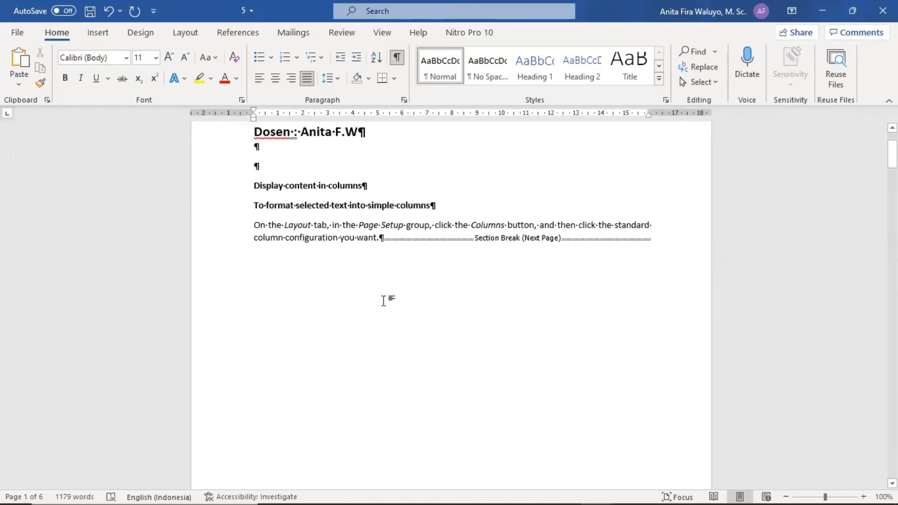
{"action": "scroll", "coordinate": [365, 287], "scroll_direction": "down", "scroll_amount": 1}
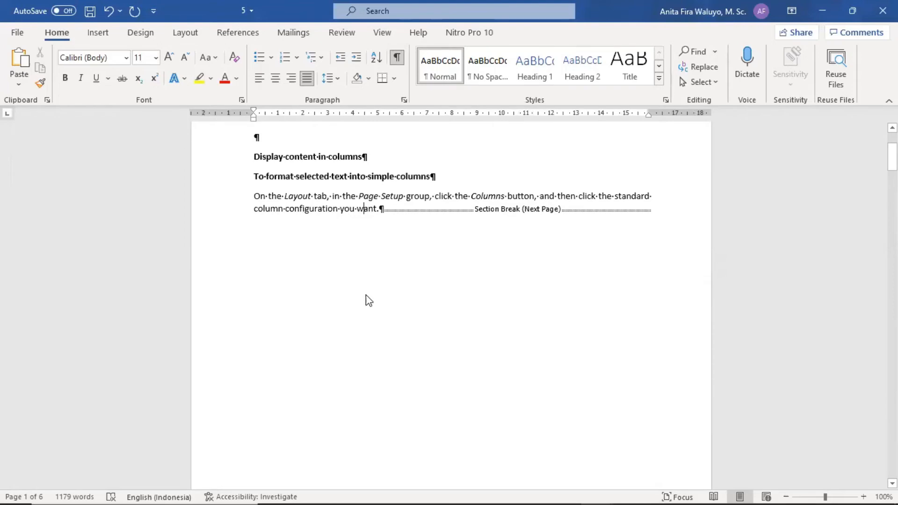
{"action": "scroll", "coordinate": [366, 295], "scroll_direction": "down", "scroll_amount": 10}
{"action": "right_click", "coordinate": [365, 295]}
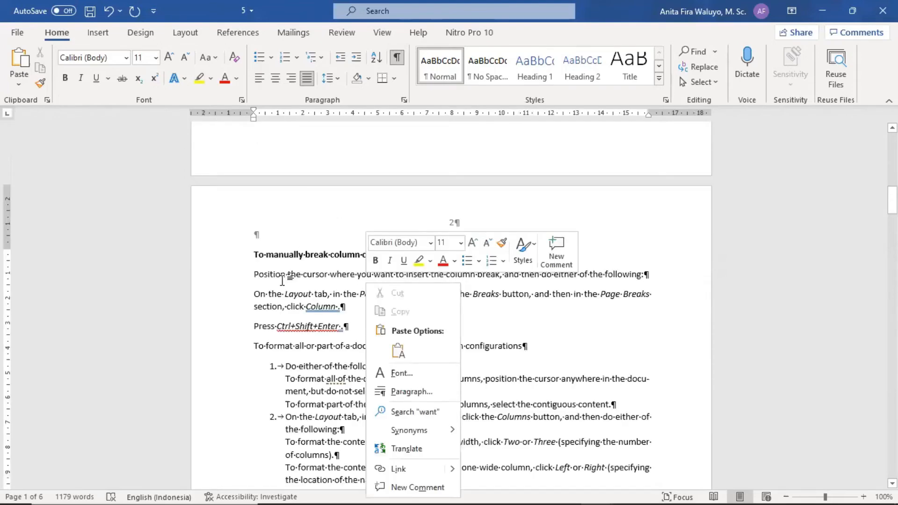
{"action": "scroll", "coordinate": [282, 280], "scroll_direction": "down", "scroll_amount": 5}
{"action": "scroll", "coordinate": [525, 208], "scroll_direction": "up", "scroll_amount": 12}
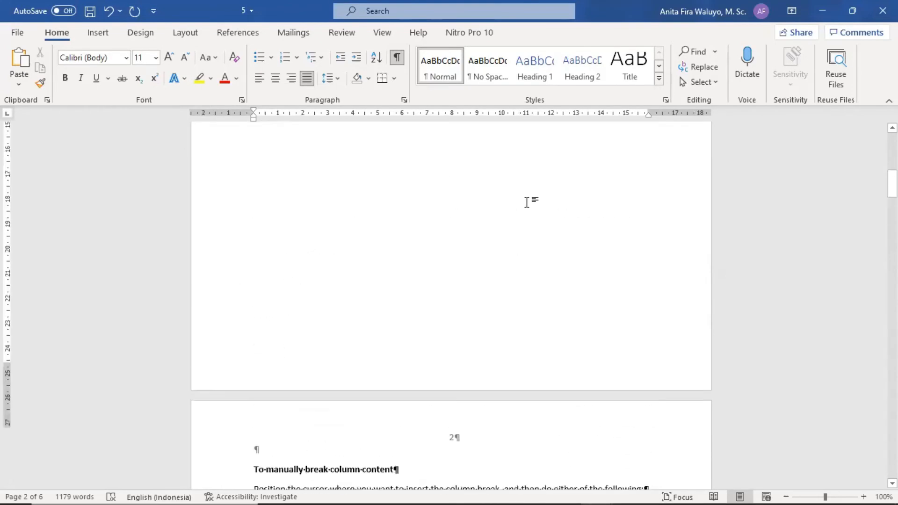
{"action": "scroll", "coordinate": [526, 202], "scroll_direction": "up", "scroll_amount": 7}
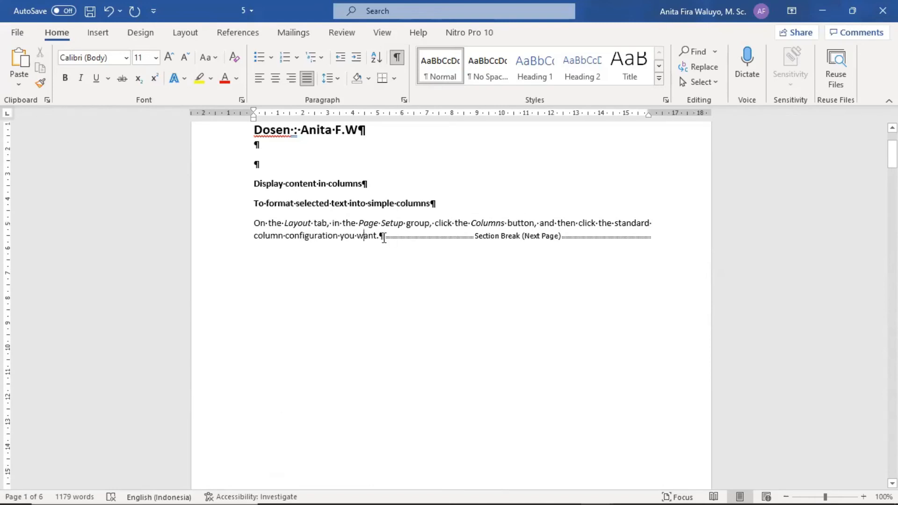
Delete the section break after the simple columns instruction on page 1, and undo the deletion
{"action": "key", "text": "ctrl+b"}
{"action": "key", "text": "Delete"}
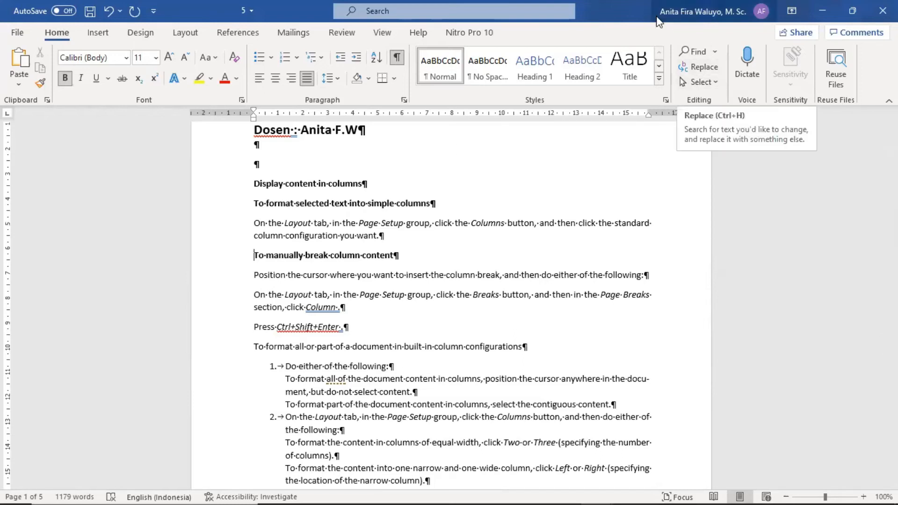
{"action": "left_click", "coordinate": [109, 13]}
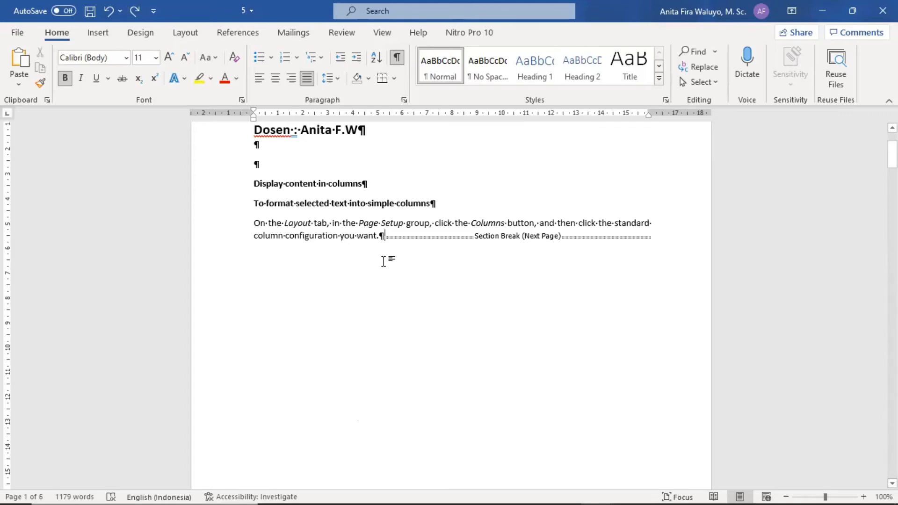
Check the blank area between the section break on page 1 and the text on page 2, and return the cursor to the break
{"action": "scroll", "coordinate": [383, 261], "scroll_direction": "down", "scroll_amount": 15}
{"action": "scroll", "coordinate": [377, 234], "scroll_direction": "up", "scroll_amount": 4}
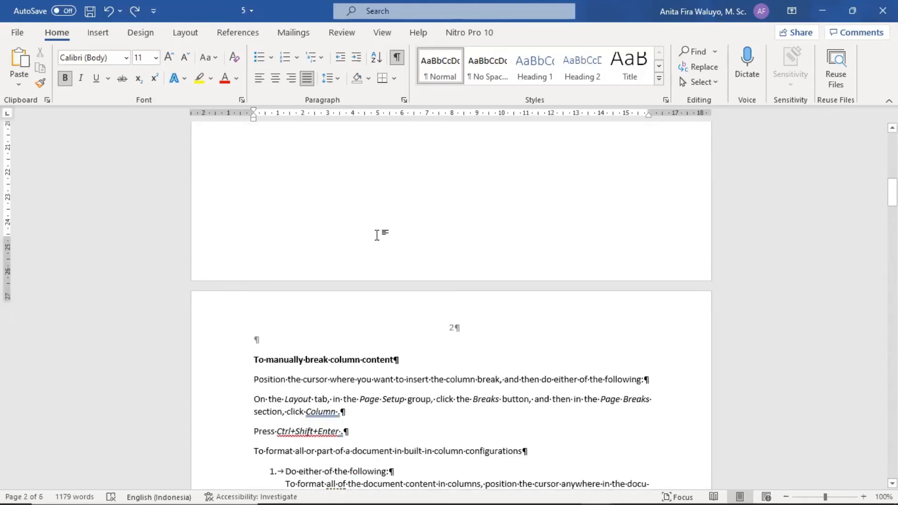
{"action": "scroll", "coordinate": [376, 234], "scroll_direction": "up", "scroll_amount": 10}
{"action": "double_click", "coordinate": [377, 234]}
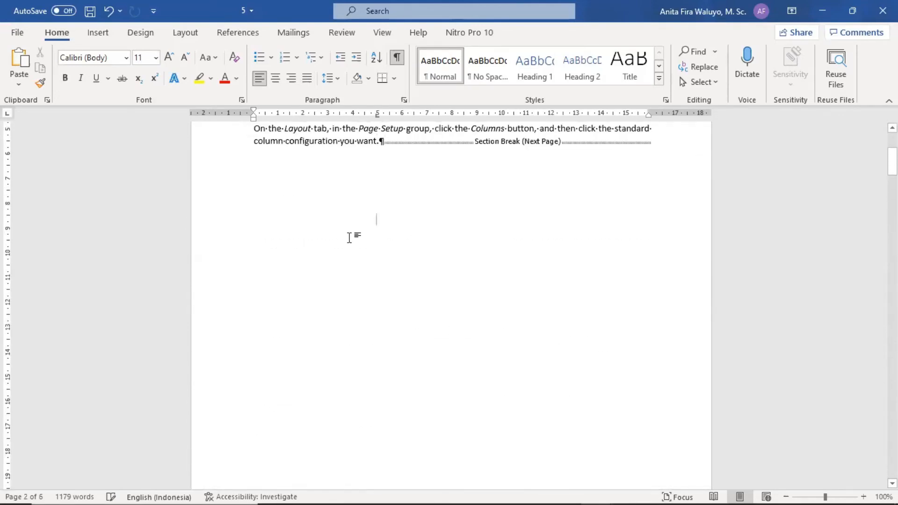
{"action": "double_click", "coordinate": [283, 199]}
{"action": "key", "text": "Up"}
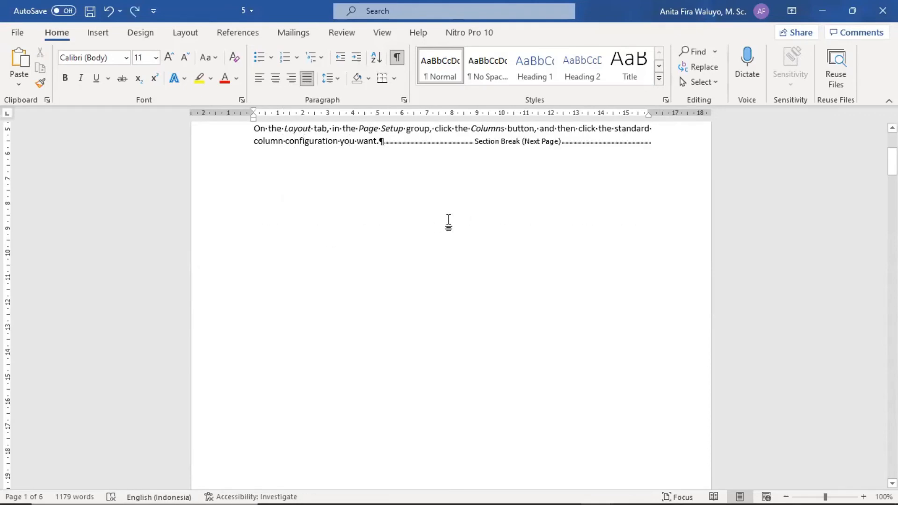
{"action": "left_click", "coordinate": [448, 222]}
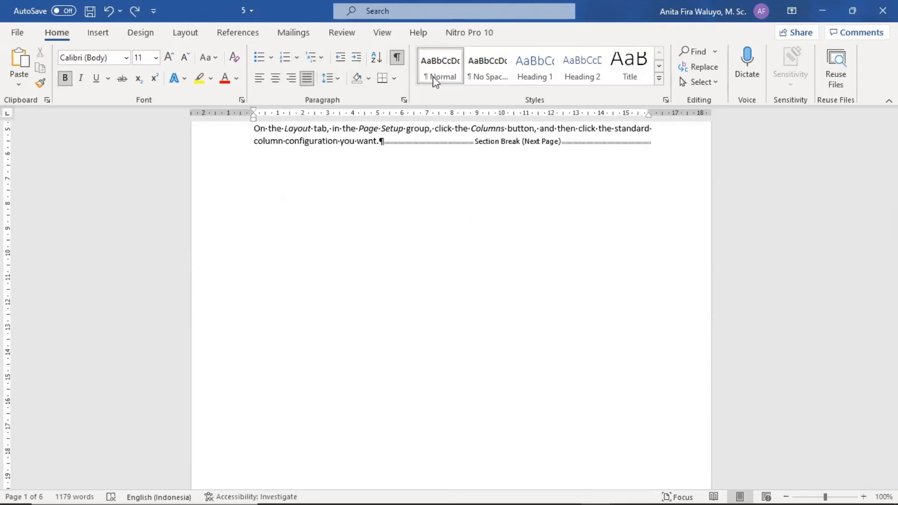
Hide the formatting marks and move the cursor across the section break from page 1 to page 2 and back
{"action": "left_click", "coordinate": [396, 57]}
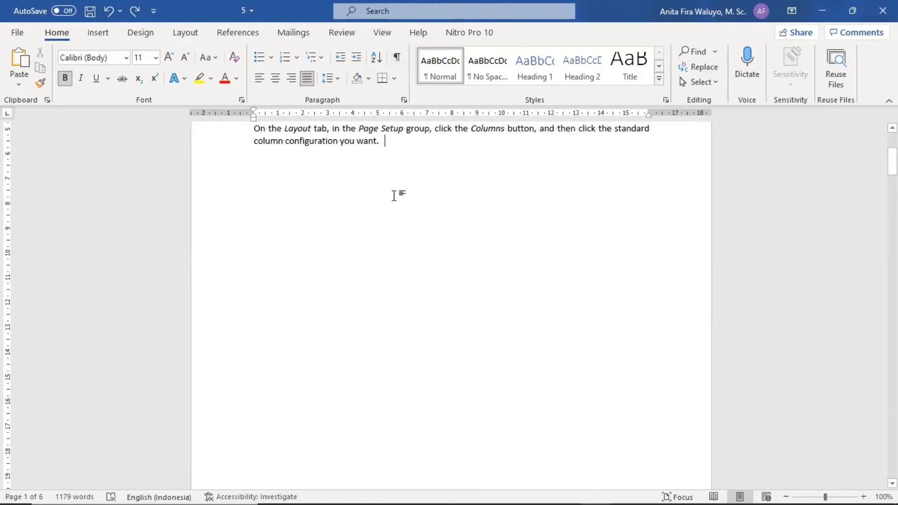
{"action": "key", "text": "Down"}
{"action": "key", "text": "Down"}
{"action": "key", "text": "Down"}
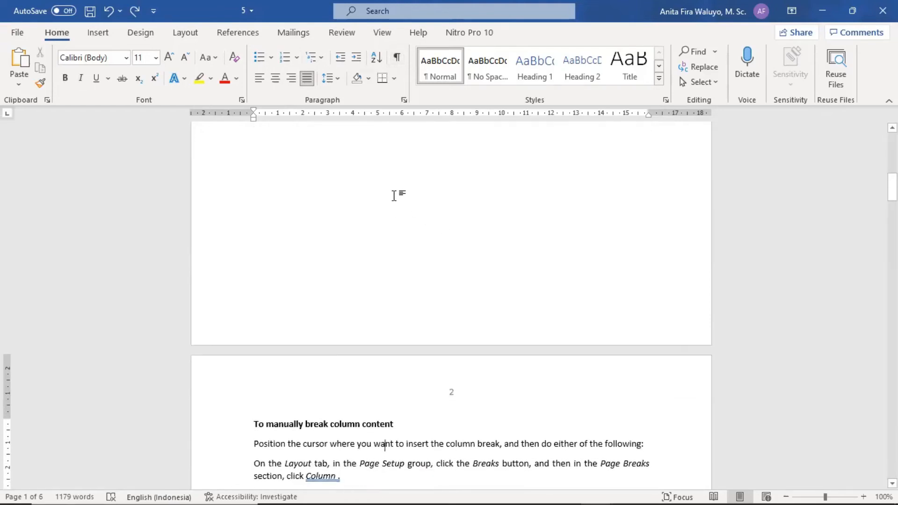
{"action": "key", "text": "Up"}
{"action": "key", "text": "Up"}
{"action": "key", "text": "Up"}
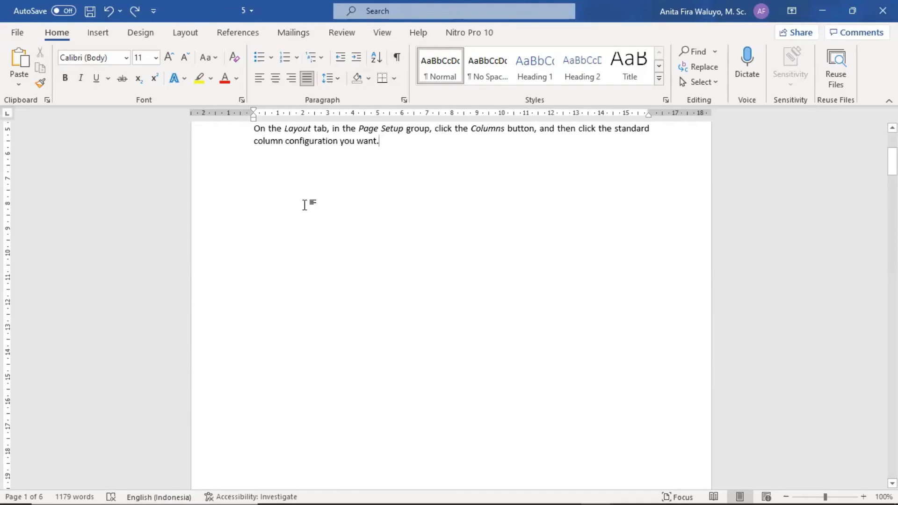
Add the test paragraph ",nj,mfyhh" below the simple columns instruction on page 1 and check the start of page 2
{"action": "key", "text": "Return"}
{"action": "type", "text": ",nj,mfyhh"}
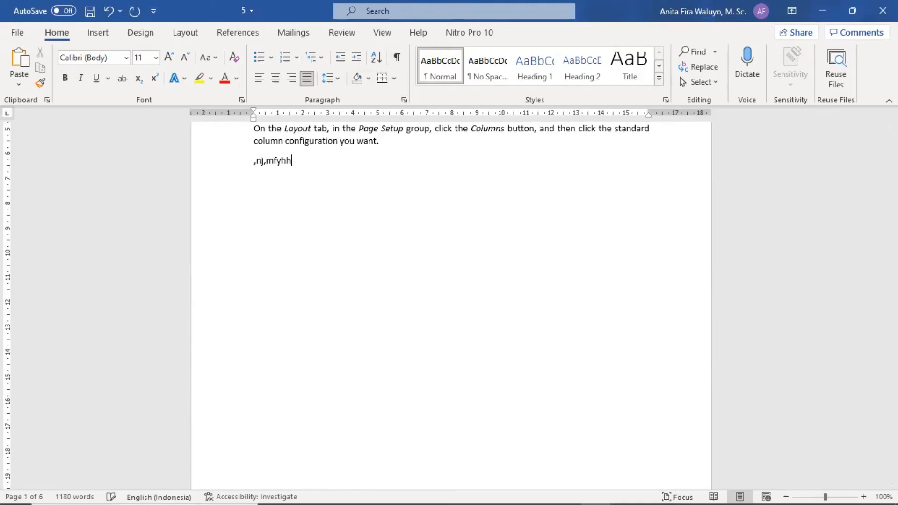
{"action": "scroll", "coordinate": [305, 227], "scroll_direction": "down", "scroll_amount": 10}
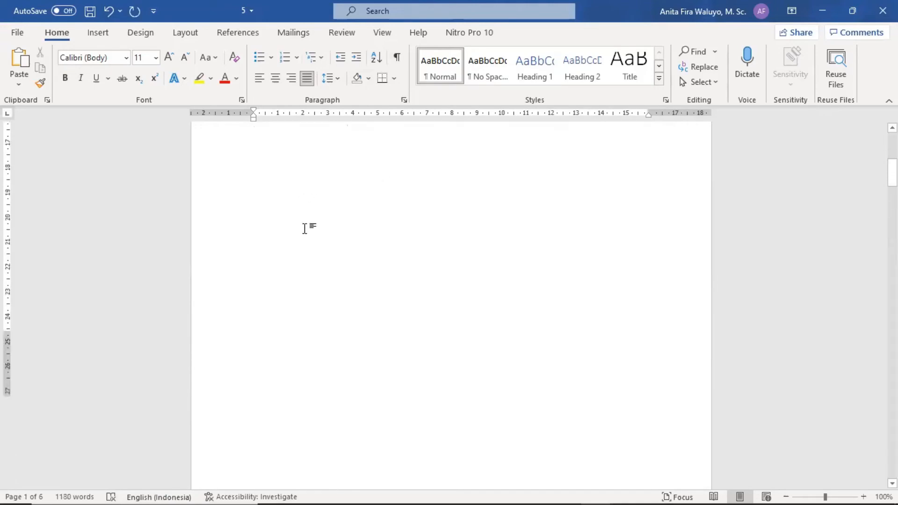
{"action": "double_click", "coordinate": [283, 211]}
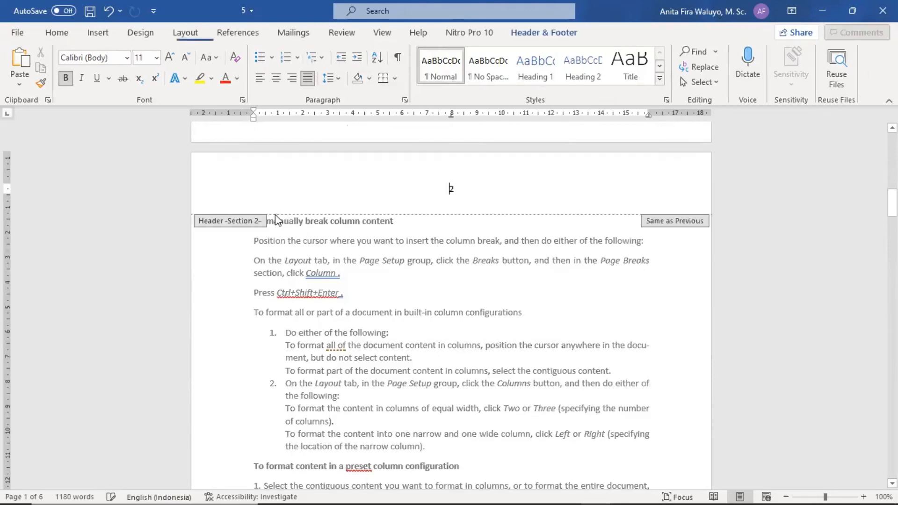
Leave the header, add the bold test text "mnvch" two paragraphs below ",nj,mfyhh" on page 1, and check the start of page 2
{"action": "double_click", "coordinate": [283, 218]}
{"action": "scroll", "coordinate": [284, 198], "scroll_direction": "up", "scroll_amount": 10}
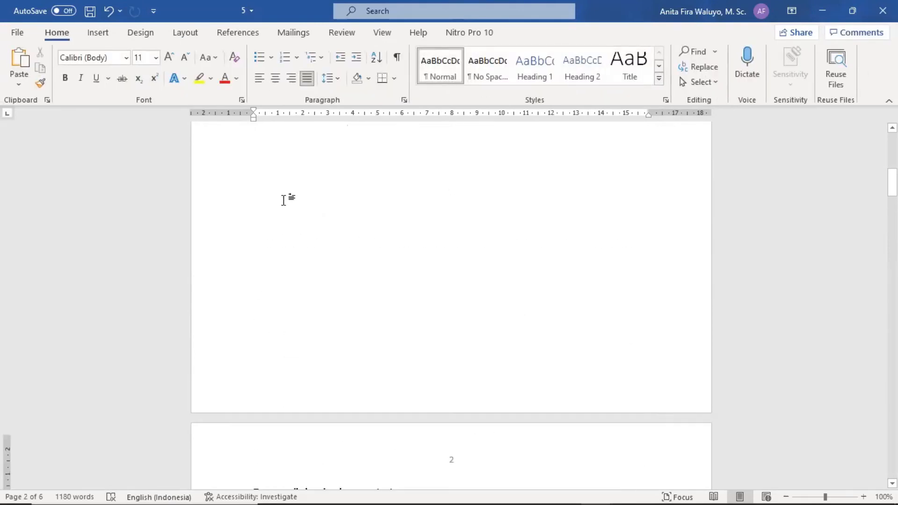
{"action": "left_click", "coordinate": [307, 299]}
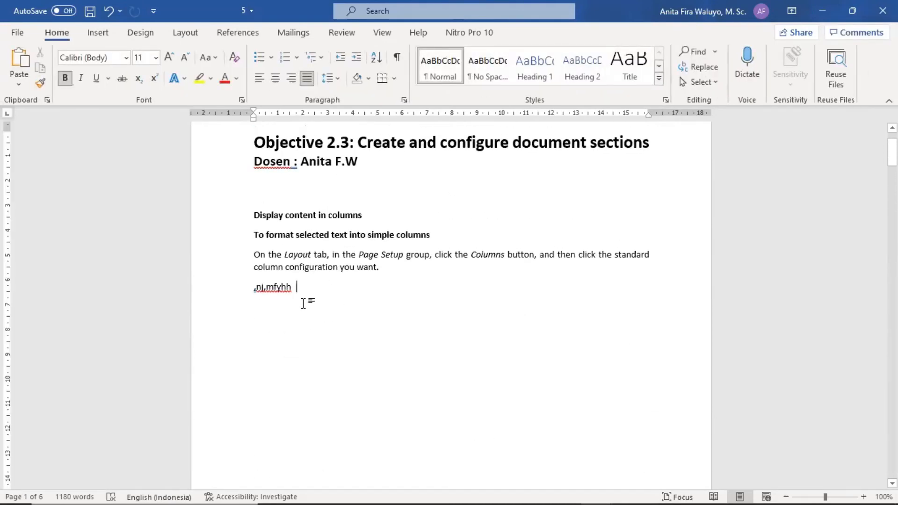
{"action": "key", "text": "Return"}
{"action": "key", "text": "Return"}
{"action": "type", "text": "mnvch"}
{"action": "scroll", "coordinate": [297, 304], "scroll_direction": "down", "scroll_amount": 15}
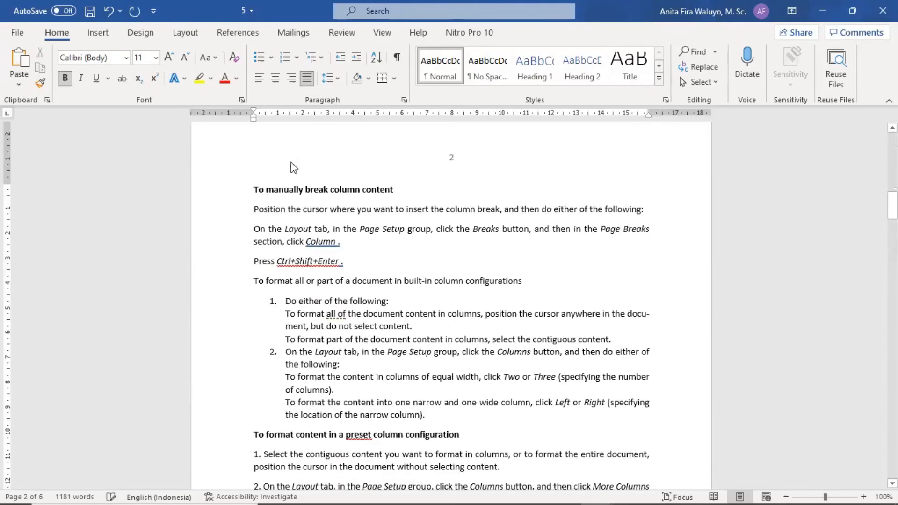
{"action": "scroll", "coordinate": [328, 145], "scroll_direction": "up", "scroll_amount": 15}
{"action": "scroll", "coordinate": [324, 381], "scroll_direction": "up", "scroll_amount": 4}
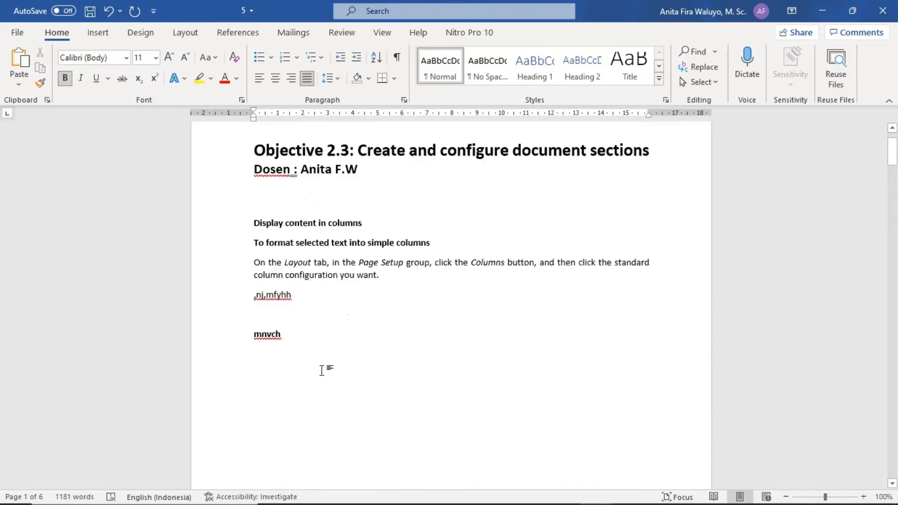
Delete the test paragraphs ",nj,mfyhh" and "mnvch" on page 1, and undo the deletion
{"action": "scroll", "coordinate": [321, 369], "scroll_direction": "down", "scroll_amount": 5}
{"action": "left_click_drag", "start_coordinate": [281, 193], "coordinate": [376, 258]}
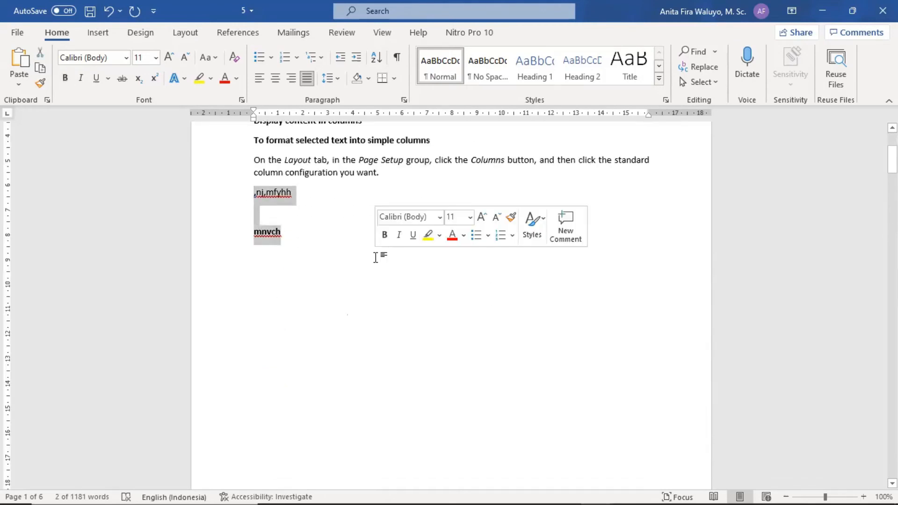
{"action": "key", "text": "ctrl+z"}
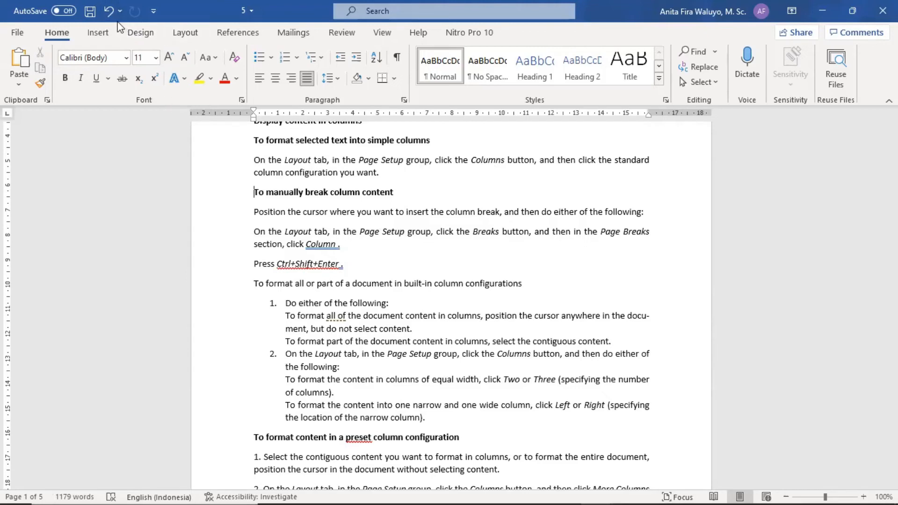
{"action": "left_click", "coordinate": [106, 10]}
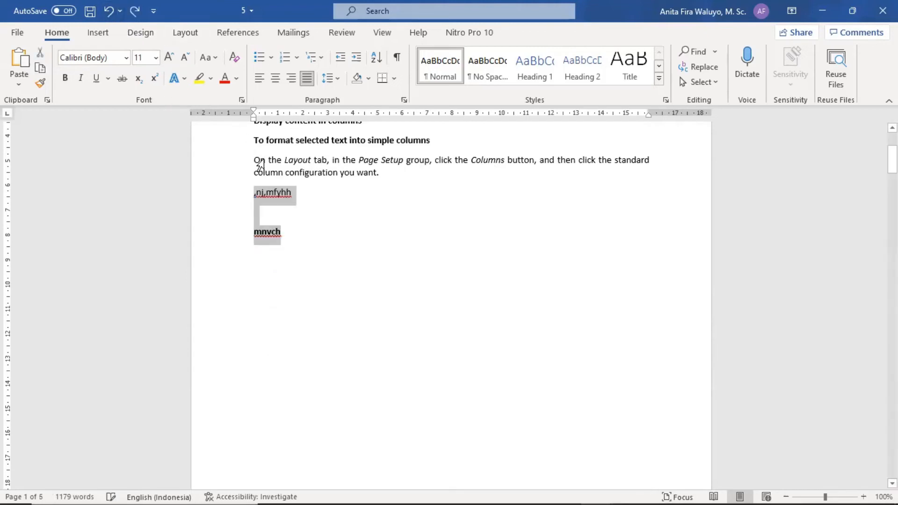
Remove the test paragraphs below the simple columns instruction on page 1 and check where page 2 starts
{"action": "left_click", "coordinate": [260, 195]}
{"action": "left_click_drag", "start_coordinate": [260, 196], "coordinate": [338, 270]}
{"action": "key", "text": "BackSpace"}
{"action": "key", "text": "BackSpace"}
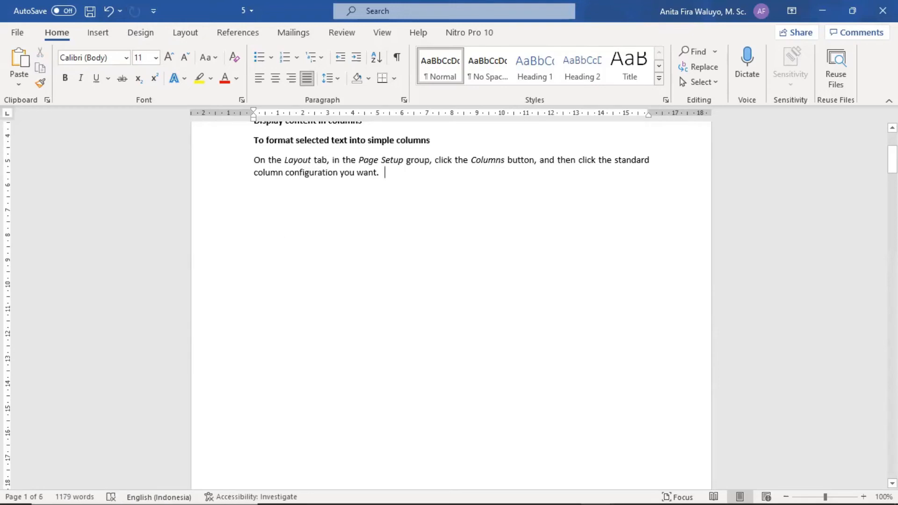
{"action": "scroll", "coordinate": [340, 267], "scroll_direction": "down", "scroll_amount": 5}
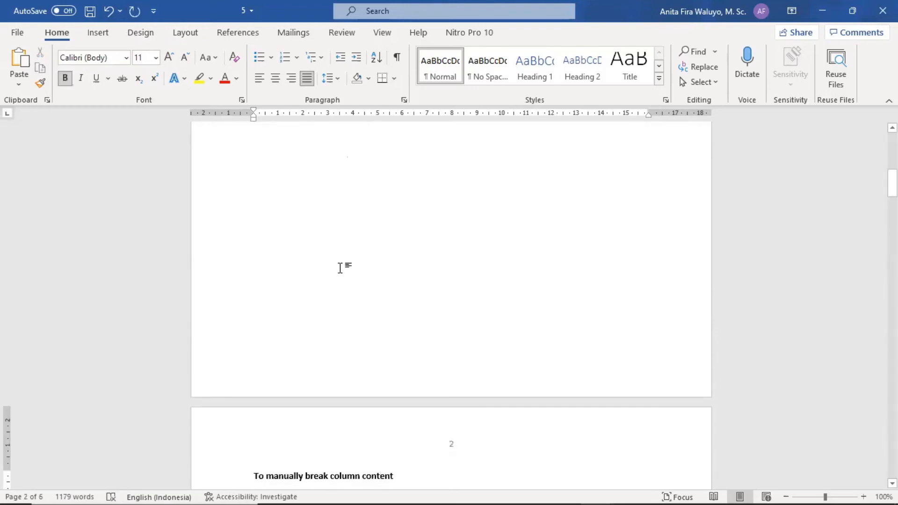
{"action": "scroll", "coordinate": [340, 267], "scroll_direction": "up", "scroll_amount": 6}
Undo and redo the recent edits around the section break on page 1
{"action": "left_click", "coordinate": [111, 11]}
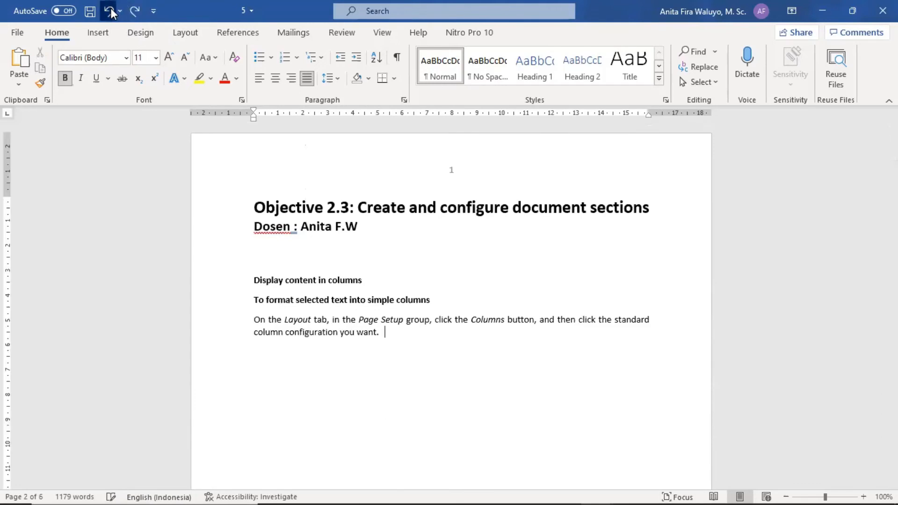
{"action": "left_click", "coordinate": [110, 11]}
{"action": "key", "text": "ctrl+y"}
{"action": "key", "text": "ctrl+y"}
{"action": "left_click", "coordinate": [111, 12]}
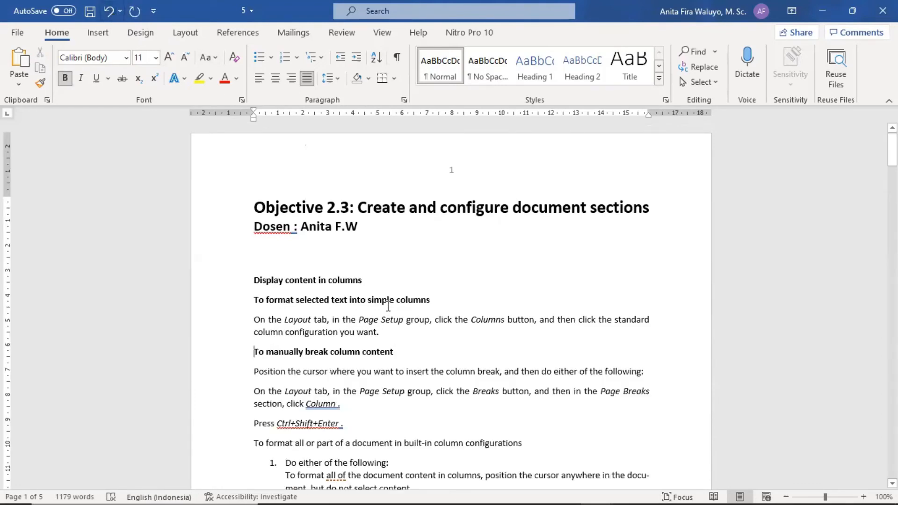
Show the formatting marks, restore the section break after the simple columns instruction, and check the page 2 content
{"action": "left_click", "coordinate": [397, 58]}
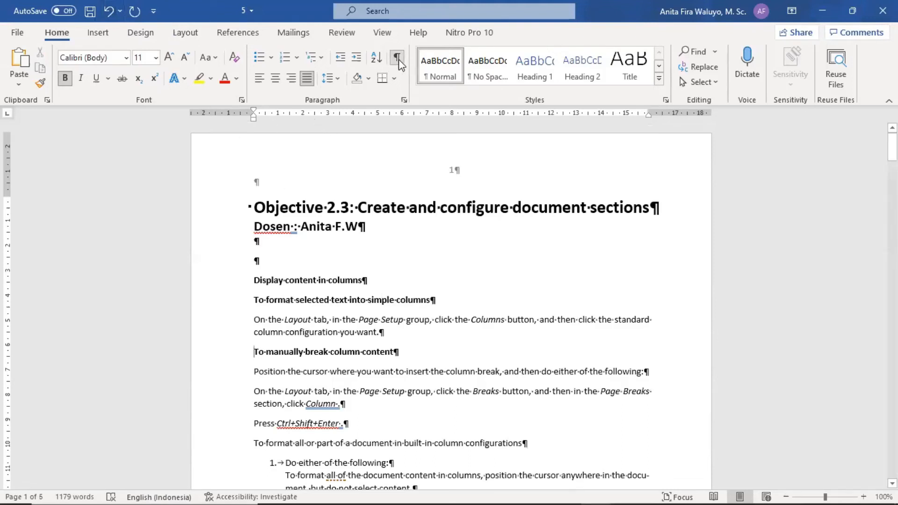
{"action": "left_click", "coordinate": [108, 10]}
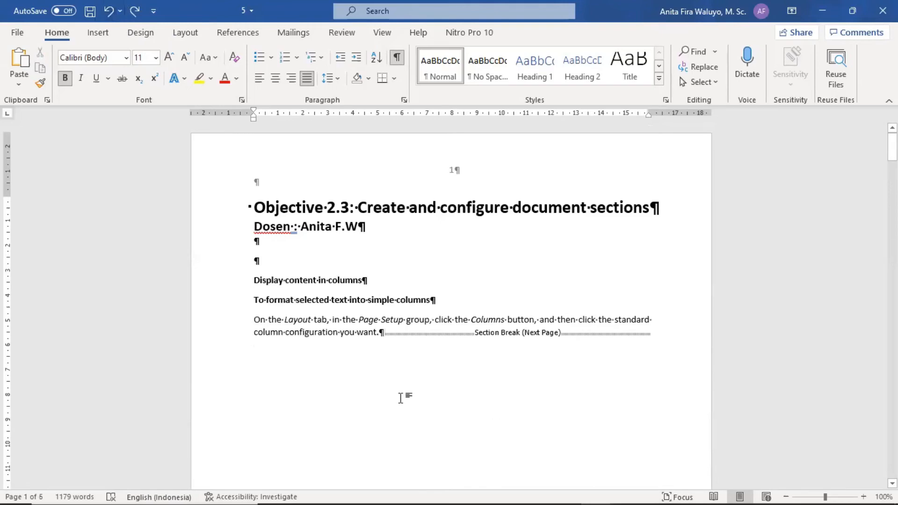
{"action": "scroll", "coordinate": [463, 327], "scroll_direction": "down", "scroll_amount": 5}
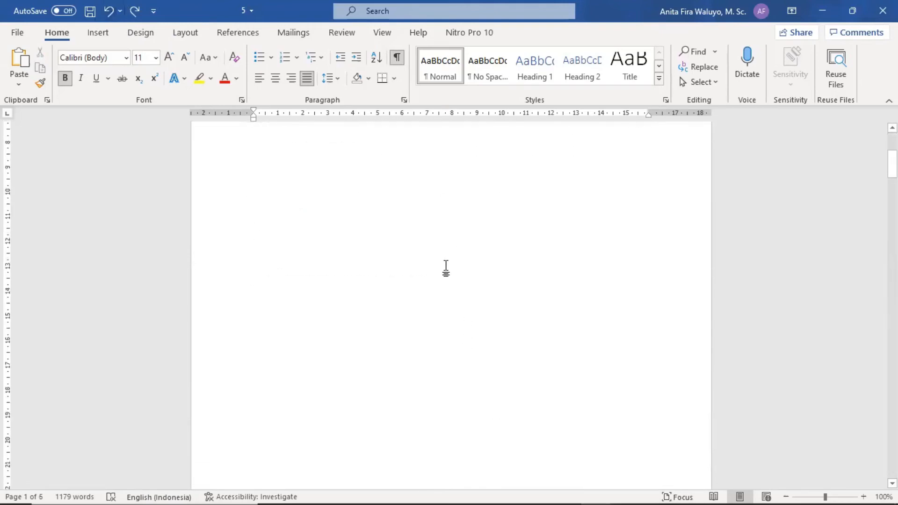
{"action": "scroll", "coordinate": [447, 265], "scroll_direction": "down", "scroll_amount": 10}
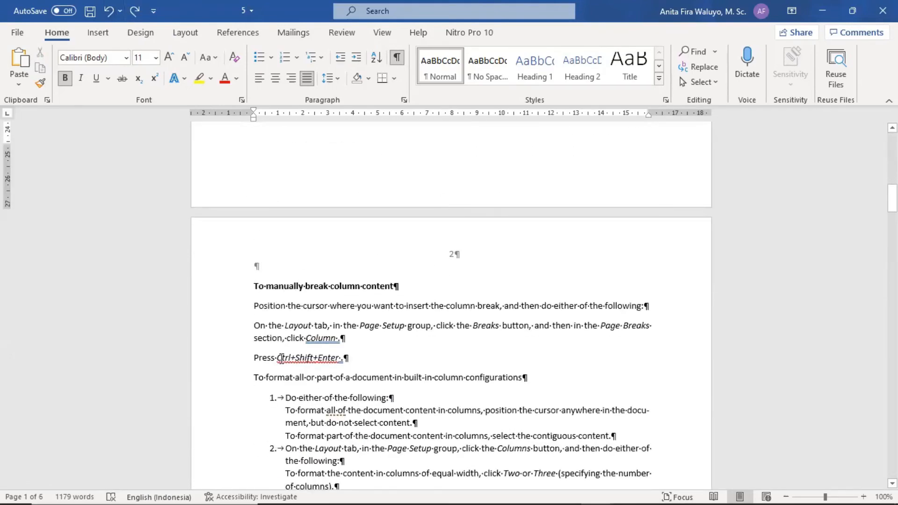
{"action": "scroll", "coordinate": [371, 182], "scroll_direction": "up", "scroll_amount": 12}
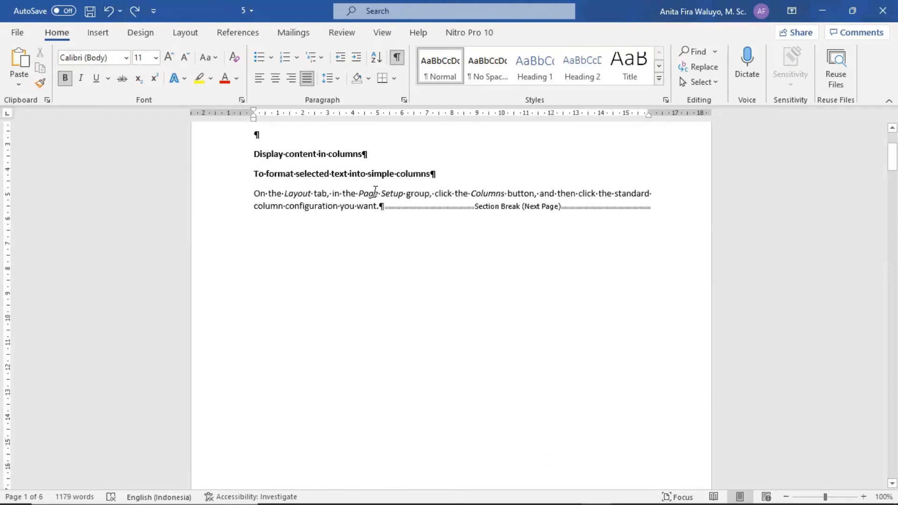
Delete the Section Break (Next Page) marker after the simple columns instruction, closing Page Setup without changes
{"action": "left_click", "coordinate": [388, 207]}
{"action": "double_click", "coordinate": [387, 206]}
{"action": "left_click", "coordinate": [286, 65]}
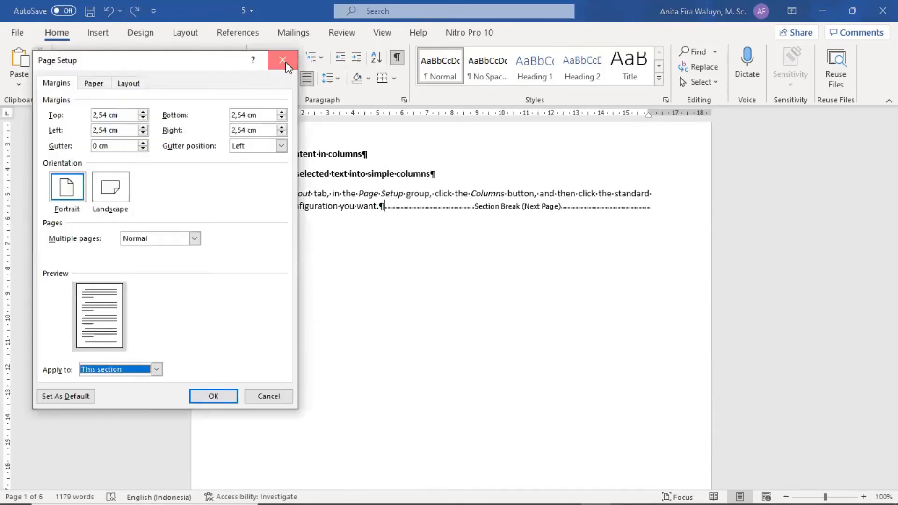
{"action": "key", "text": "Delete"}
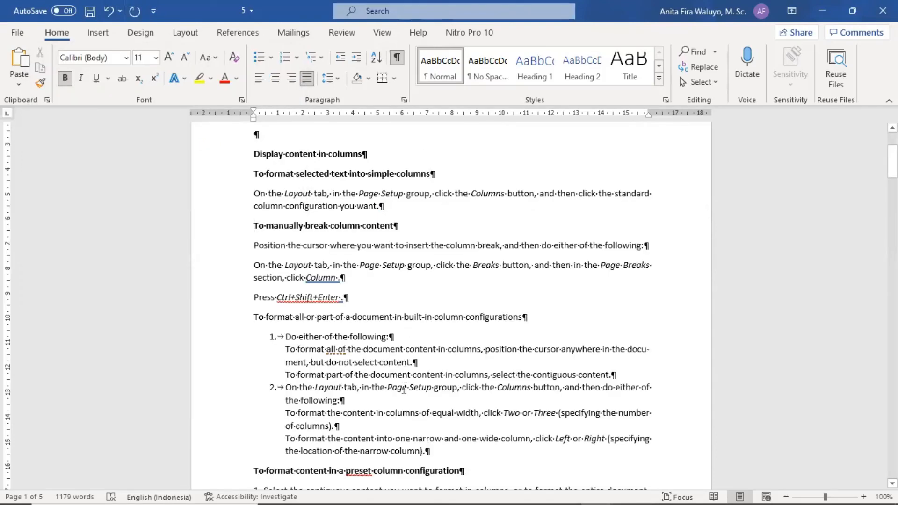
Look through the document to the manual break removal instructions on page 5 and highlight the words "Display formatting marks"
{"action": "scroll", "coordinate": [424, 330], "scroll_direction": "down", "scroll_amount": 10}
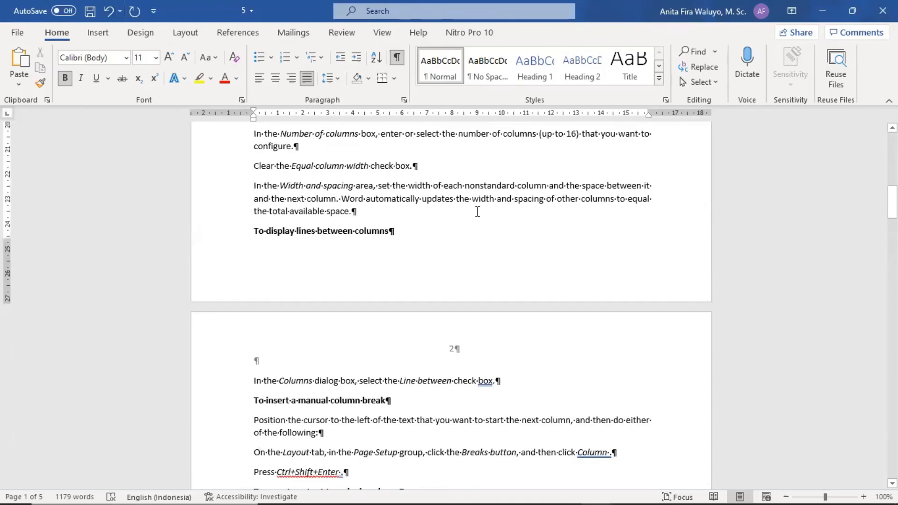
{"action": "scroll", "coordinate": [478, 211], "scroll_direction": "down", "scroll_amount": 6}
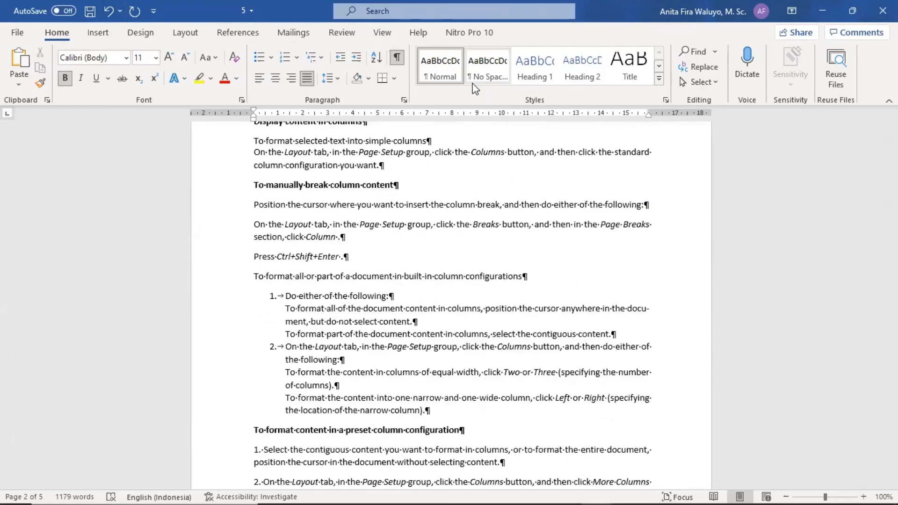
{"action": "scroll", "coordinate": [464, 230], "scroll_direction": "down", "scroll_amount": 10}
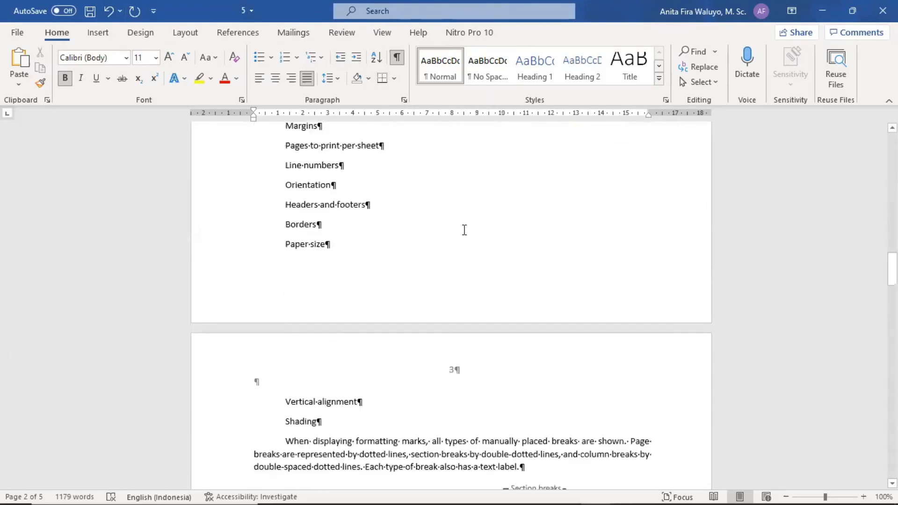
{"action": "scroll", "coordinate": [464, 230], "scroll_direction": "down", "scroll_amount": 15}
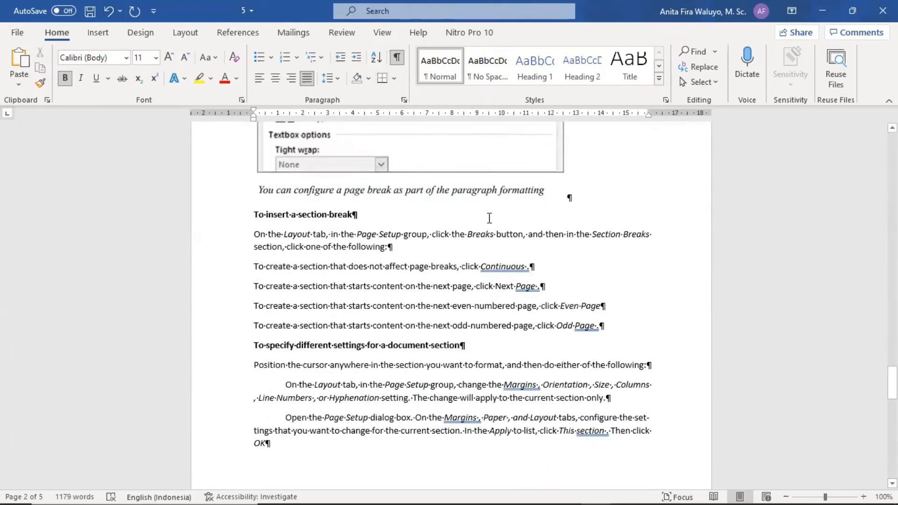
{"action": "scroll", "coordinate": [489, 217], "scroll_direction": "down", "scroll_amount": 15}
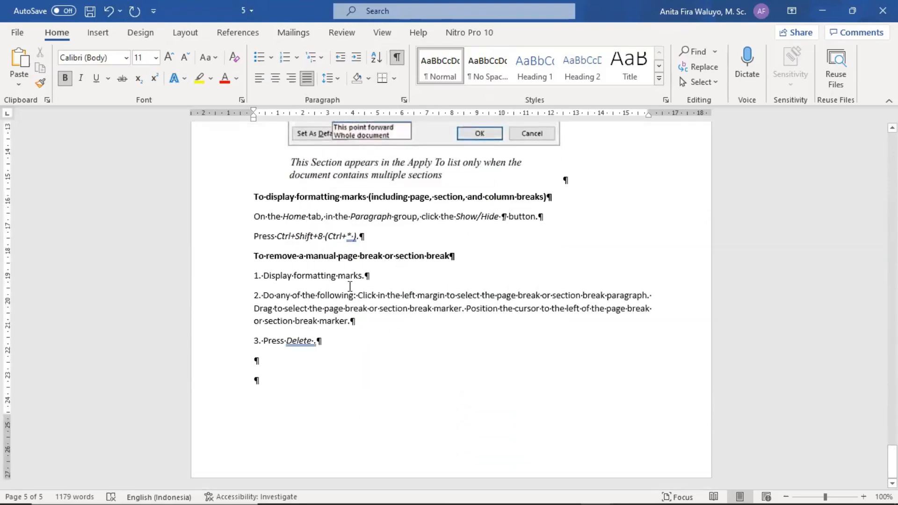
{"action": "left_click", "coordinate": [362, 276]}
{"action": "left_click_drag", "start_coordinate": [269, 276], "coordinate": [359, 277]}
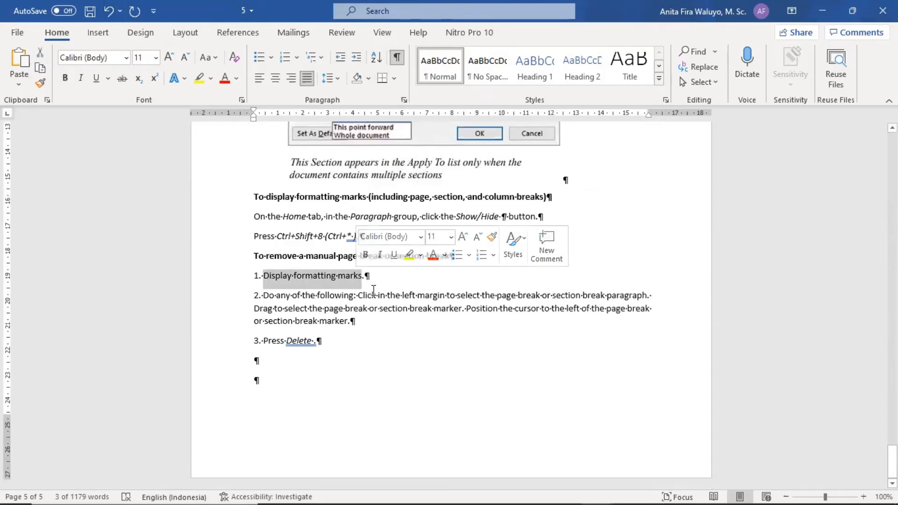
{"action": "left_click", "coordinate": [345, 309]}
Hide the formatting marks and highlight the phrase "Click in the left margin" in the second removal instruction
{"action": "key", "text": "ctrl+shift+8"}
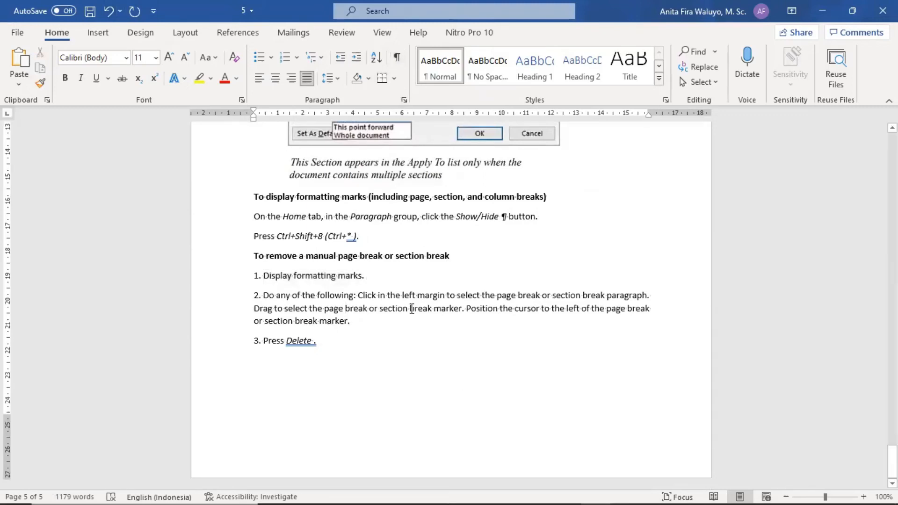
{"action": "left_click_drag", "start_coordinate": [358, 295], "coordinate": [445, 300]}
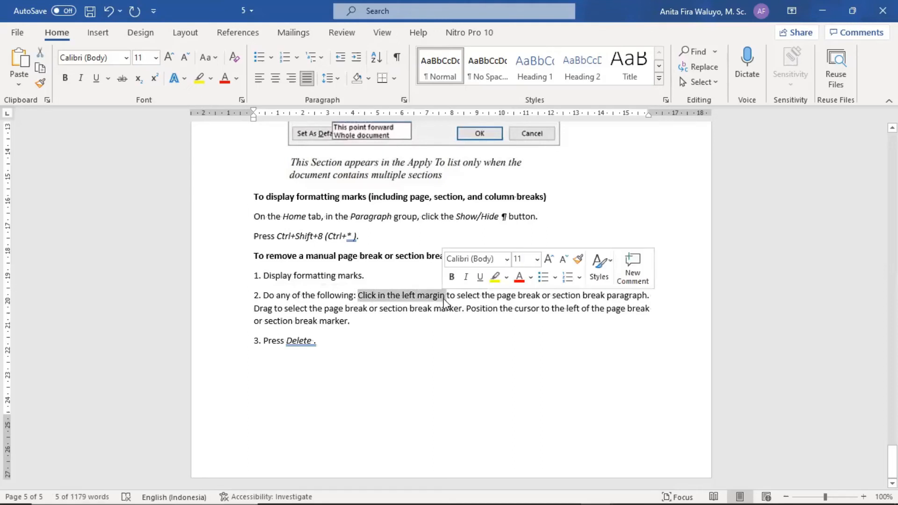
{"action": "left_click", "coordinate": [490, 299]}
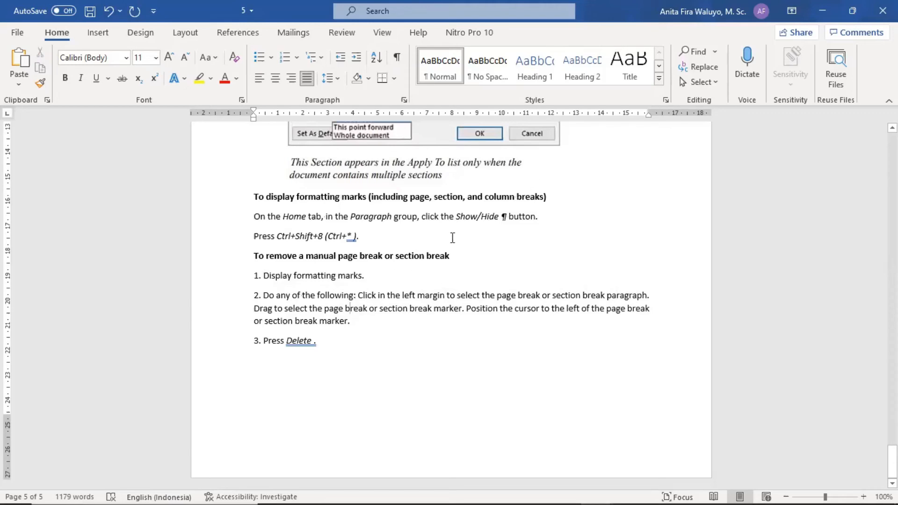
Review the document from page 5 back to the column instructions on page 1
{"action": "scroll", "coordinate": [342, 296], "scroll_direction": "up", "scroll_amount": 15}
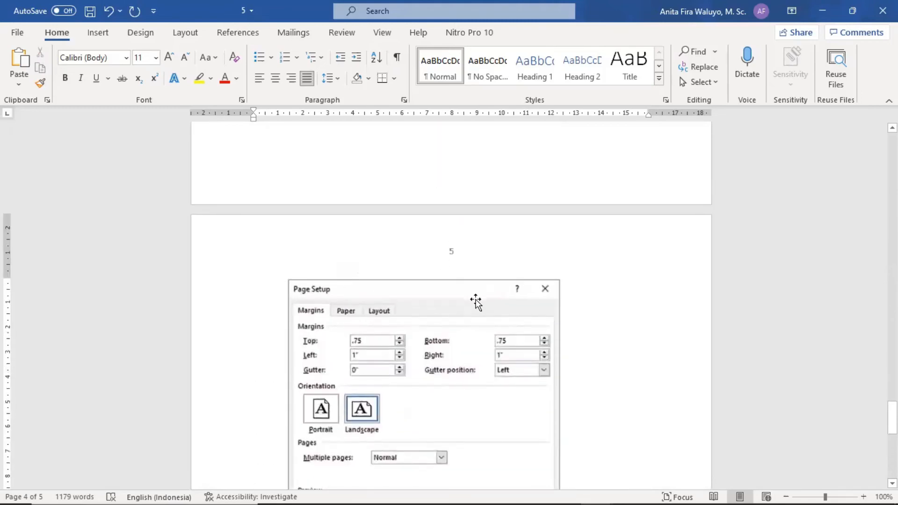
{"action": "scroll", "coordinate": [477, 302], "scroll_direction": "down", "scroll_amount": 15}
{"action": "scroll", "coordinate": [477, 302], "scroll_direction": "up", "scroll_amount": 15}
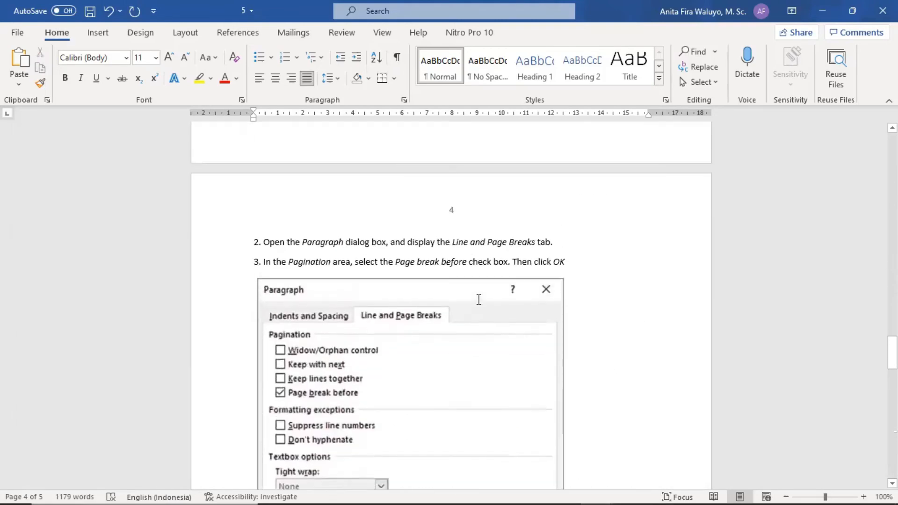
{"action": "scroll", "coordinate": [475, 305], "scroll_direction": "up", "scroll_amount": 4}
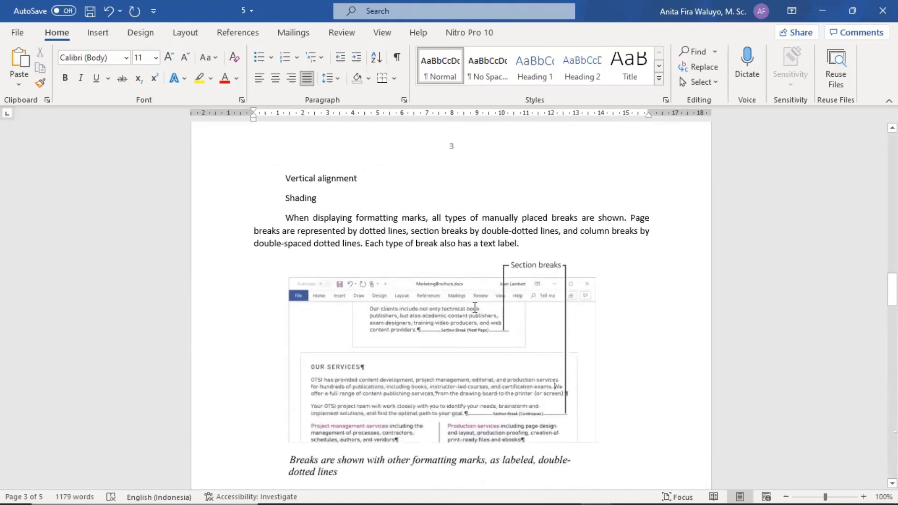
{"action": "scroll", "coordinate": [474, 307], "scroll_direction": "up", "scroll_amount": 5}
{"action": "scroll", "coordinate": [474, 307], "scroll_direction": "up", "scroll_amount": 20}
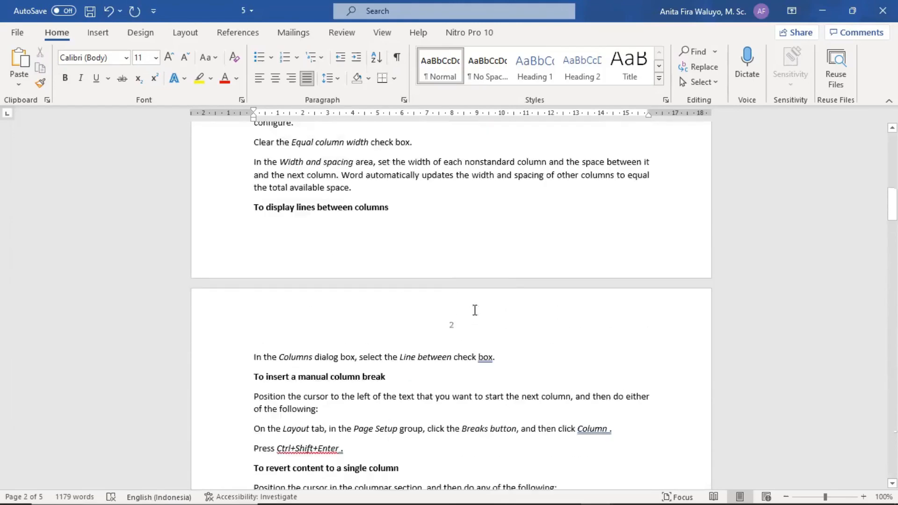
{"action": "scroll", "coordinate": [473, 311], "scroll_direction": "up", "scroll_amount": 6}
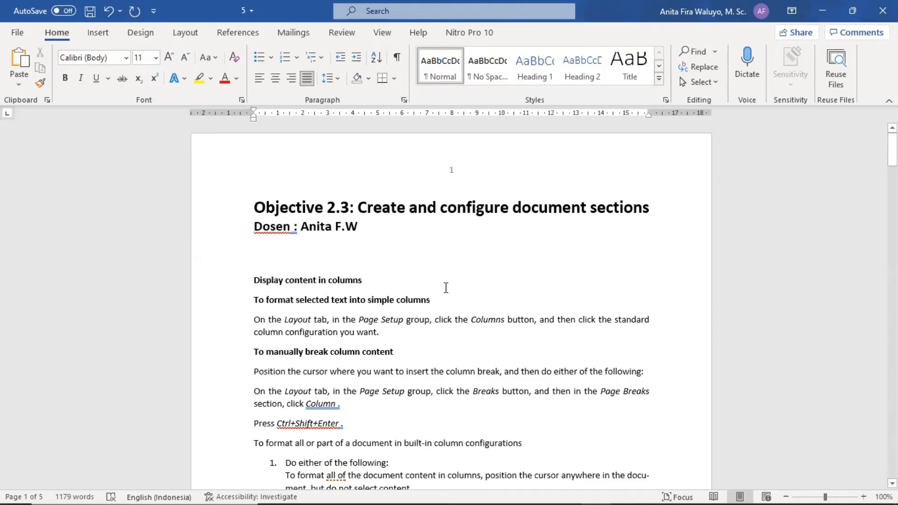
{"action": "scroll", "coordinate": [437, 283], "scroll_direction": "down", "scroll_amount": 5}
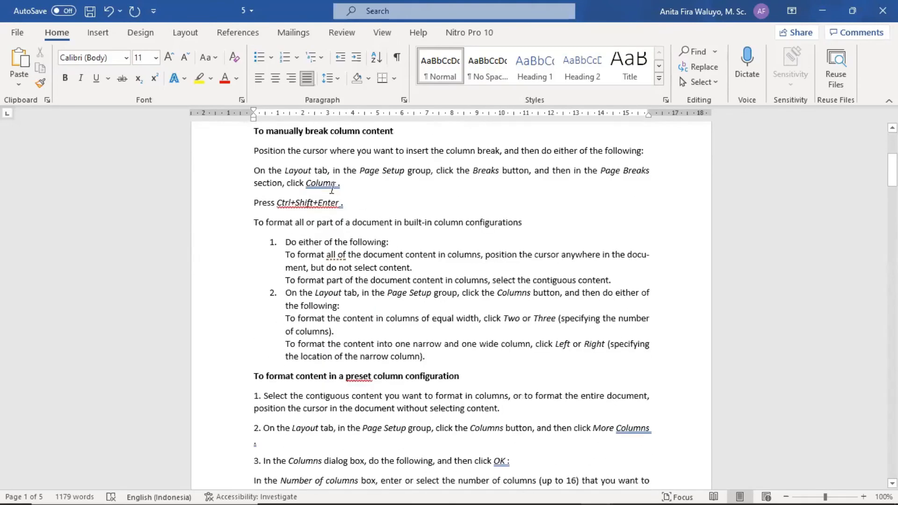
{"action": "scroll", "coordinate": [334, 220], "scroll_direction": "up", "scroll_amount": 3}
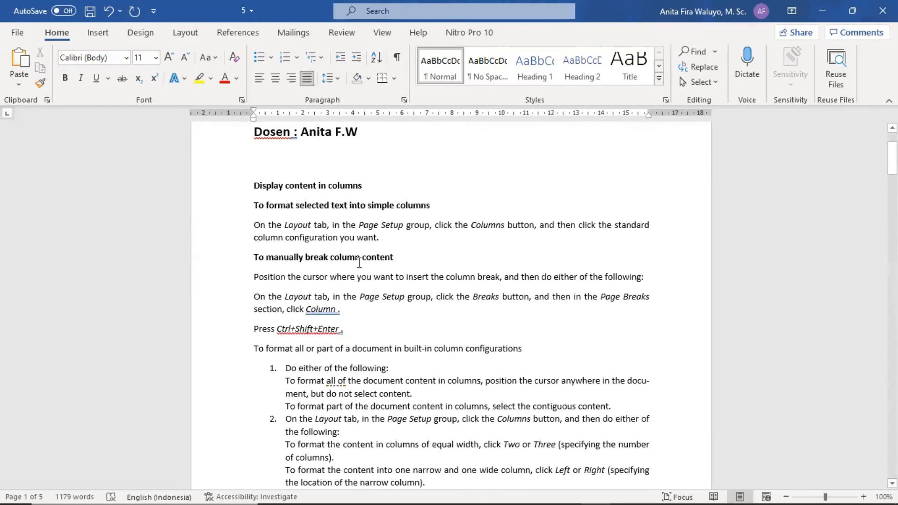
{"action": "scroll", "coordinate": [362, 264], "scroll_direction": "down", "scroll_amount": 7}
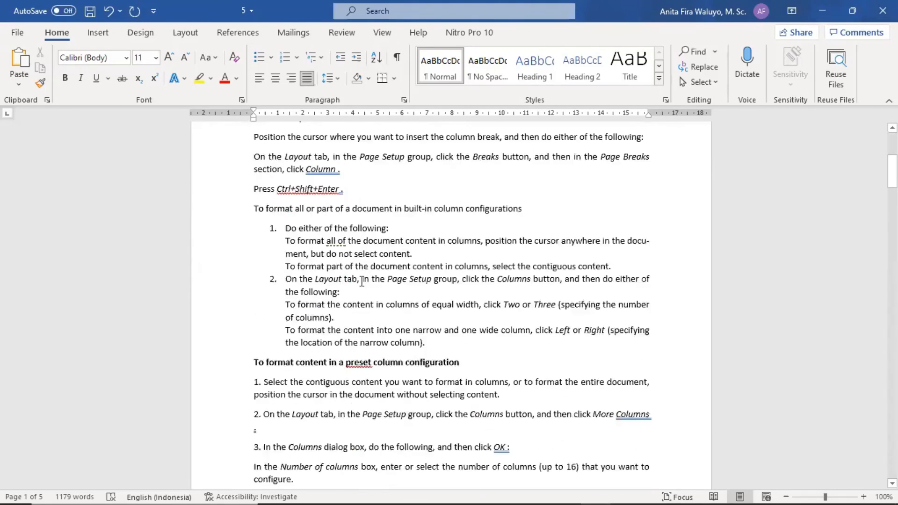
Remove the stray space before the full stop after "More Columns" and before the colon after "OK" in the preset column instructions
{"action": "scroll", "coordinate": [362, 281], "scroll_direction": "down", "scroll_amount": 3}
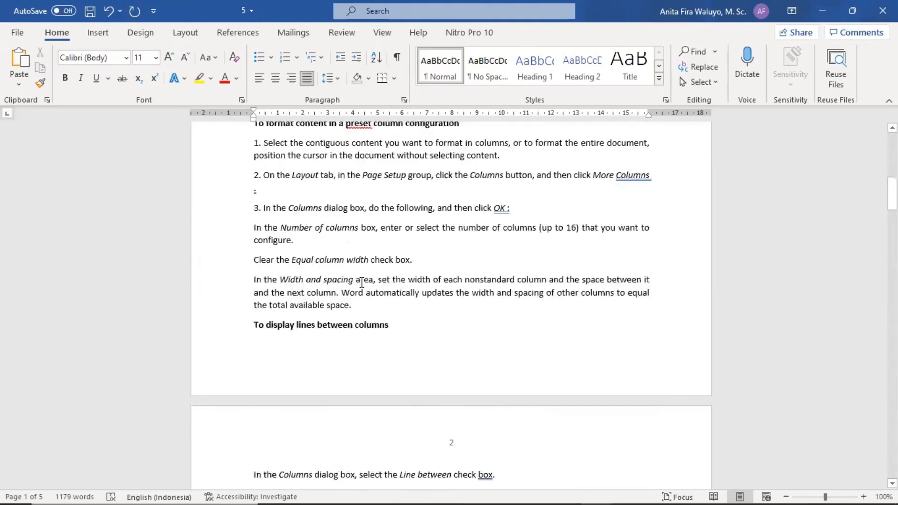
{"action": "scroll", "coordinate": [359, 276], "scroll_direction": "up", "scroll_amount": 3}
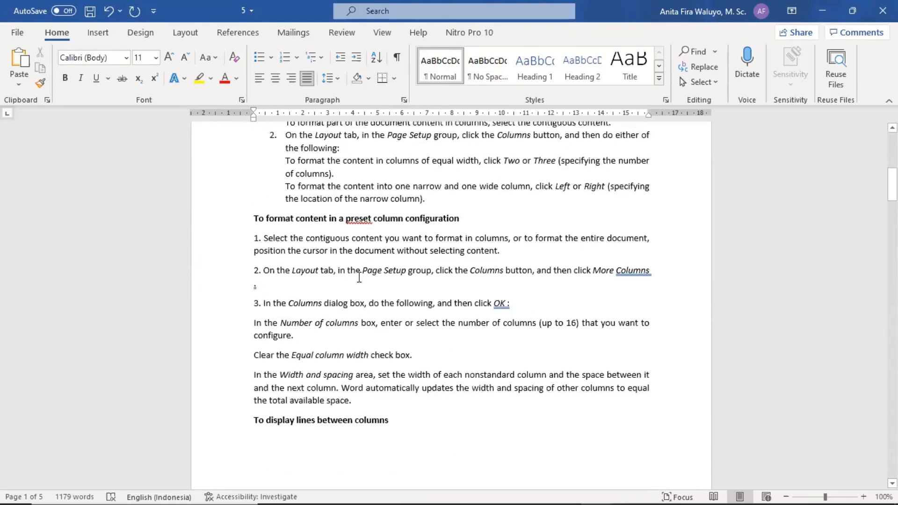
{"action": "left_click", "coordinate": [251, 284]}
{"action": "key", "text": "BackSpace"}
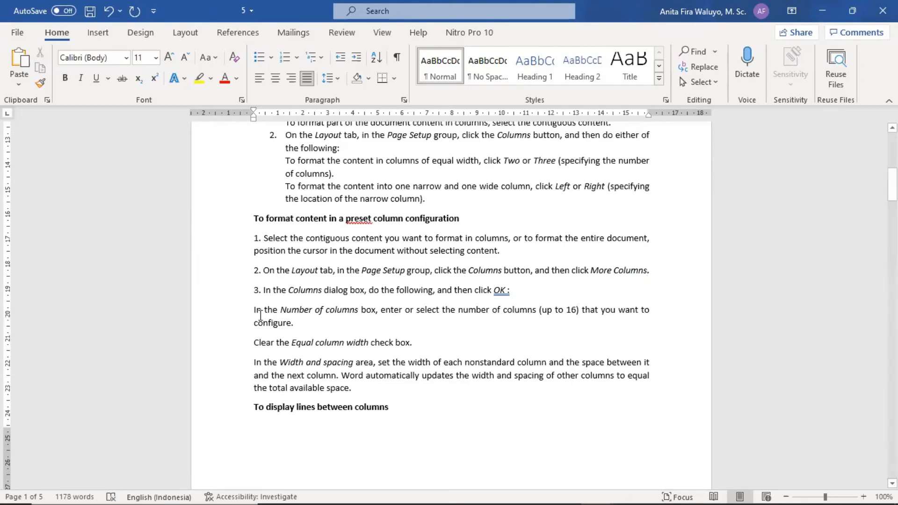
{"action": "left_click", "coordinate": [512, 291]}
{"action": "key", "text": "BackSpace"}
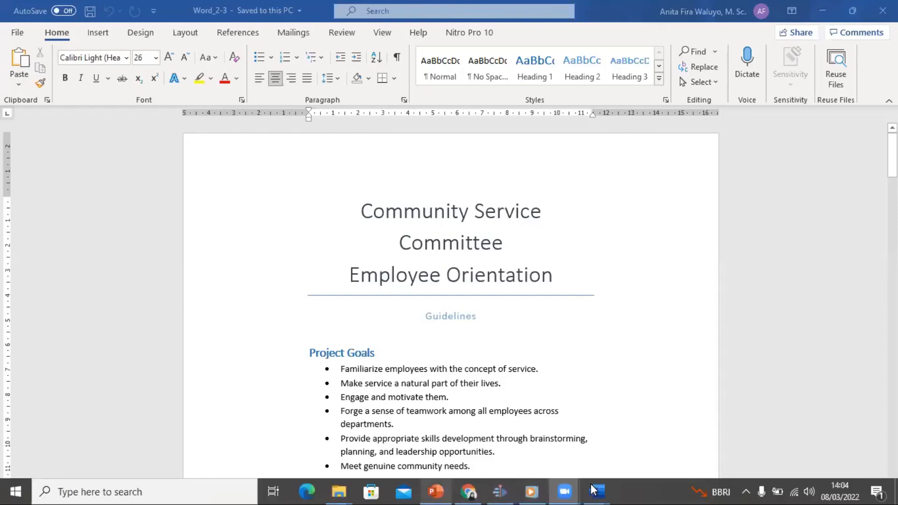
Switch to the Word_2-3 document and place the cursor directly before the Process heading on page 1
{"action": "left_click", "coordinate": [535, 491]}
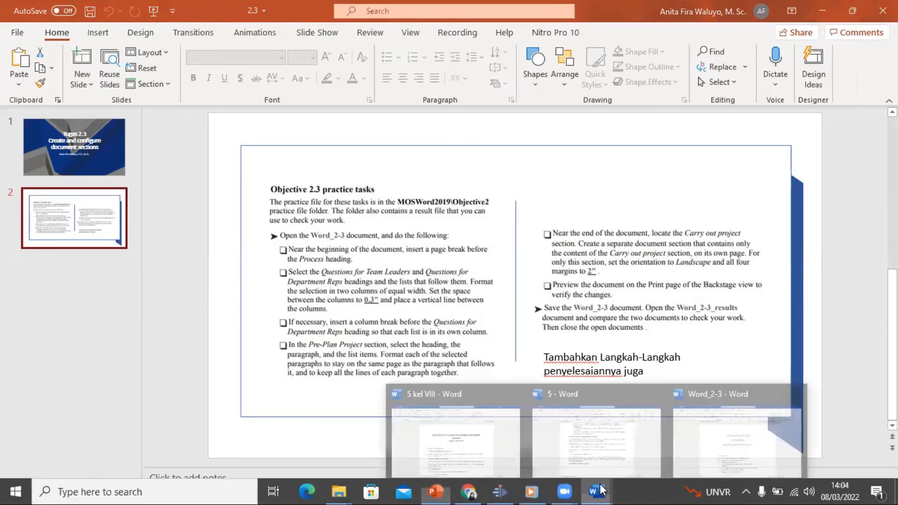
{"action": "mouse_move", "coordinate": [596, 491]}
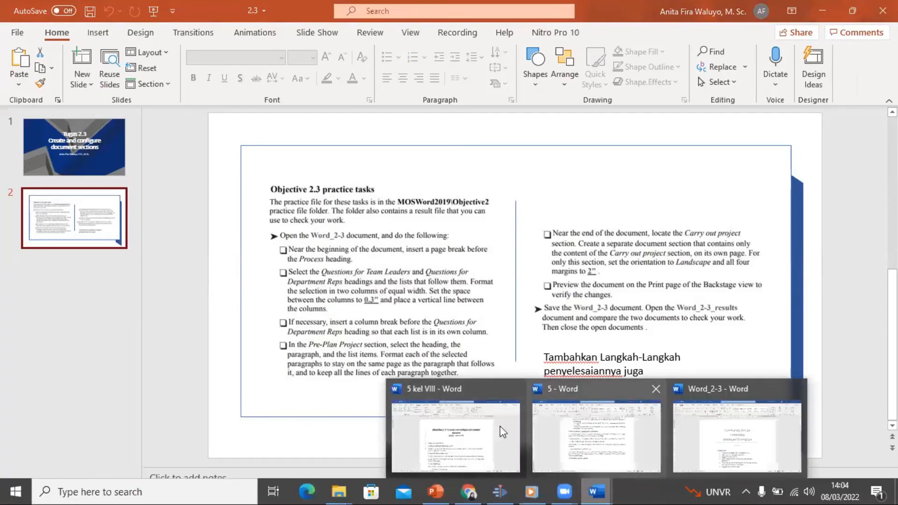
{"action": "left_click", "coordinate": [730, 423]}
{"action": "scroll", "coordinate": [276, 242], "scroll_direction": "down", "scroll_amount": 6}
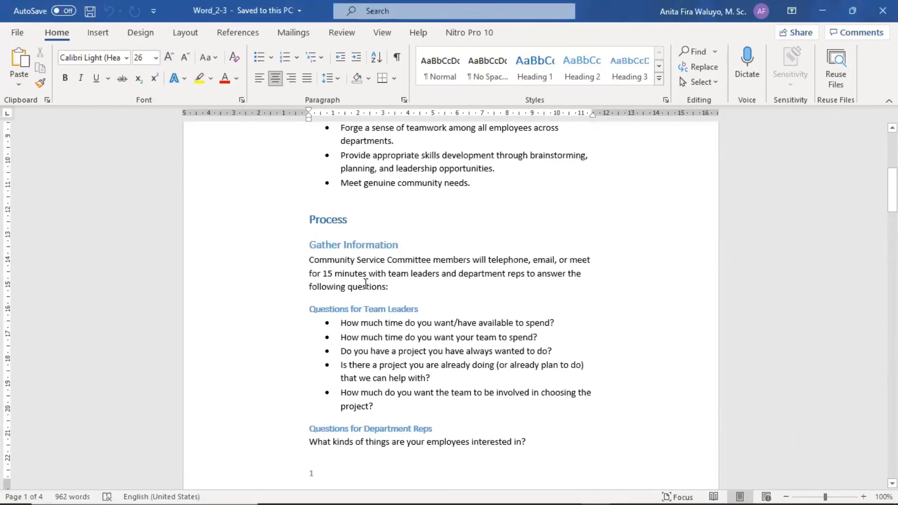
{"action": "left_click", "coordinate": [308, 218]}
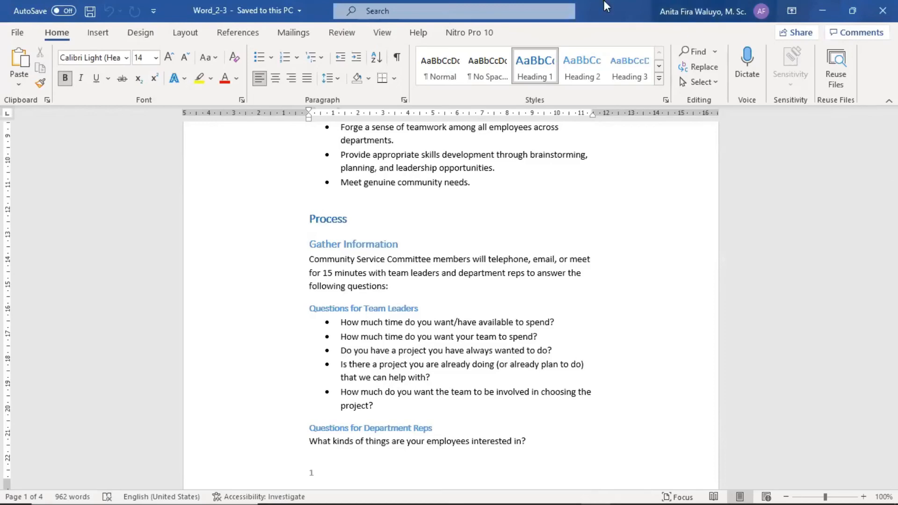
Reduce the Word_2-3 document and the PowerPoint 2.3 presentation to smaller windows so the practice tasks can be read beside the document
{"action": "double_click", "coordinate": [666, 2]}
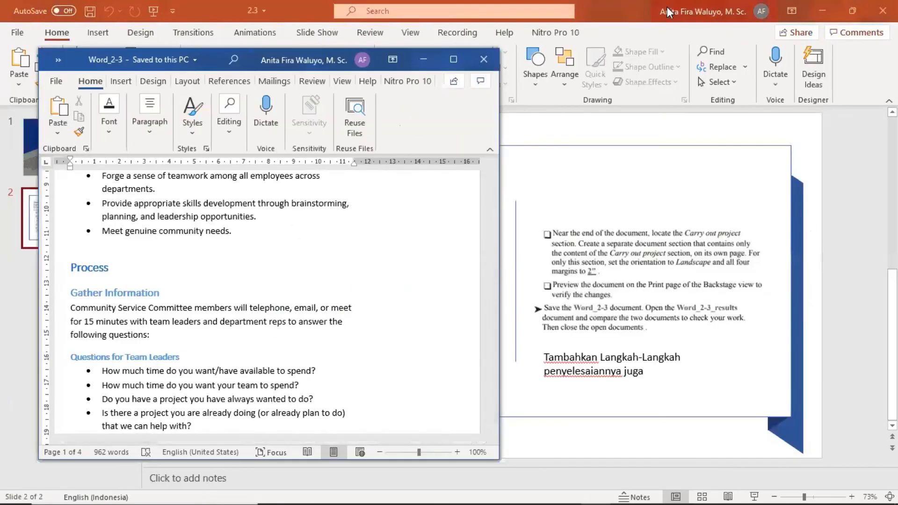
{"action": "double_click", "coordinate": [309, 53]}
{"action": "double_click", "coordinate": [624, 1]}
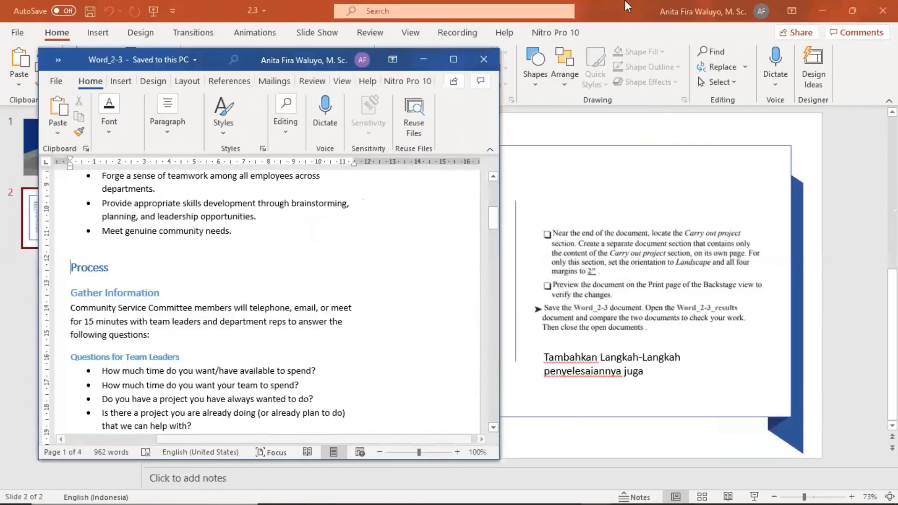
{"action": "double_click", "coordinate": [625, 2]}
{"action": "left_click", "coordinate": [800, 469]}
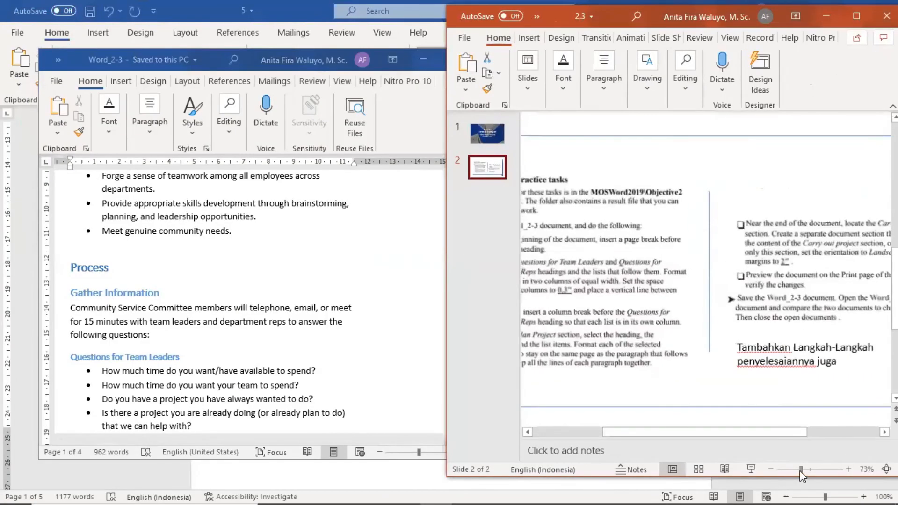
{"action": "left_click_drag", "start_coordinate": [682, 432], "coordinate": [607, 423]}
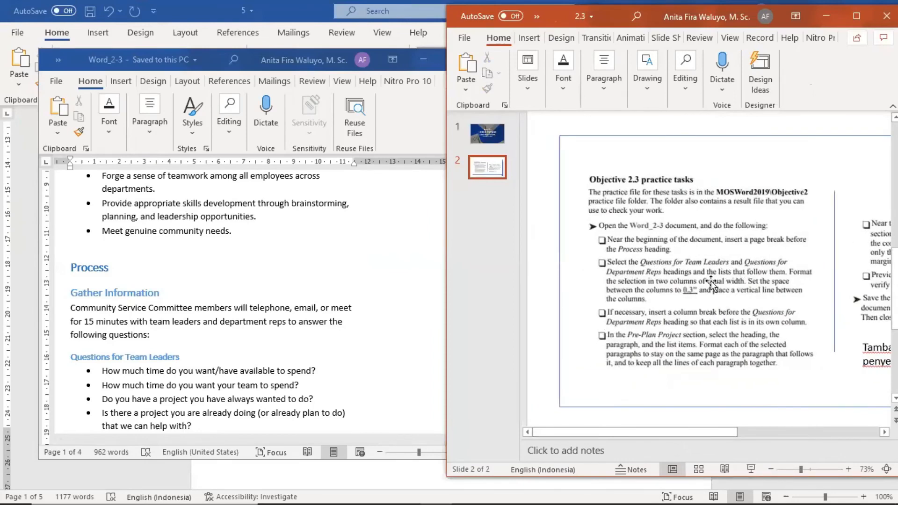
Compare the Questions for Team Leaders and Questions for Department Reps lists with the slide's tasks on two columns and a column break
{"action": "left_click", "coordinate": [388, 357]}
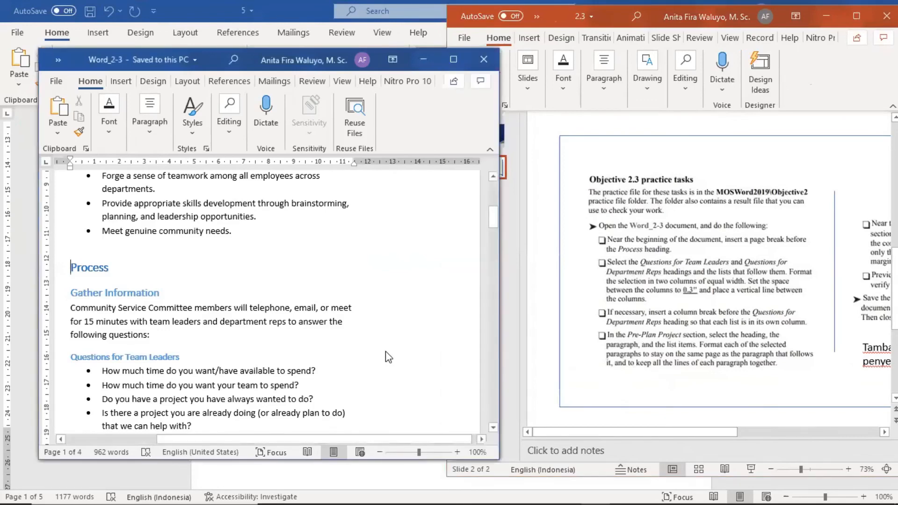
{"action": "scroll", "coordinate": [388, 357], "scroll_direction": "down", "scroll_amount": 3}
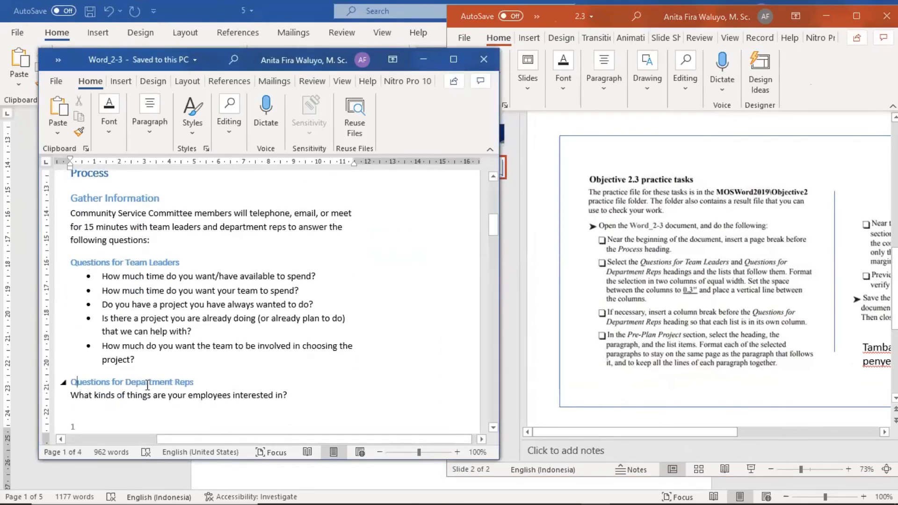
{"action": "left_click_drag", "start_coordinate": [71, 262], "coordinate": [176, 277]}
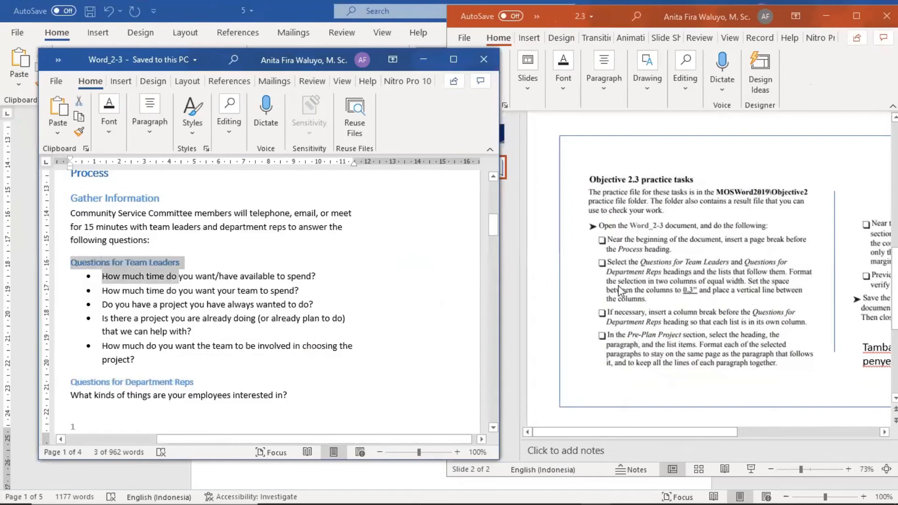
{"action": "left_click", "coordinate": [739, 282]}
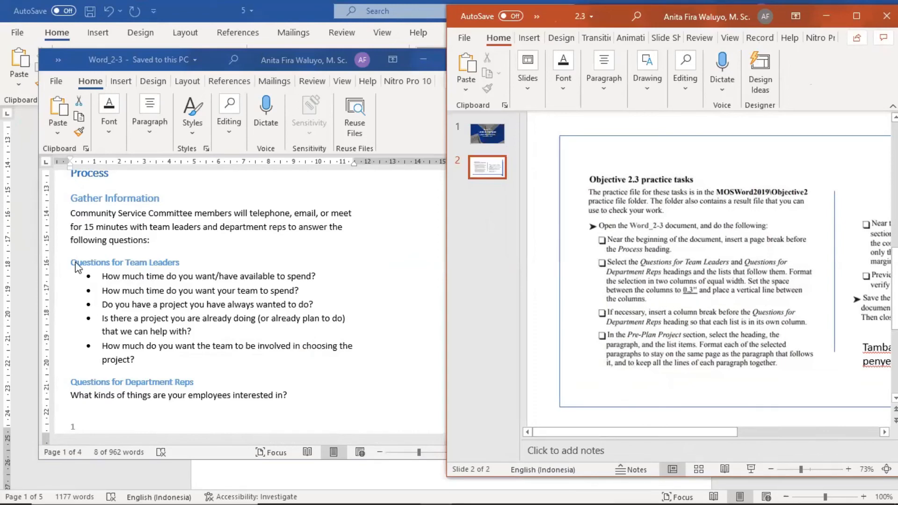
{"action": "left_click_drag", "start_coordinate": [75, 263], "coordinate": [173, 277]}
{"action": "left_click", "coordinate": [173, 280]}
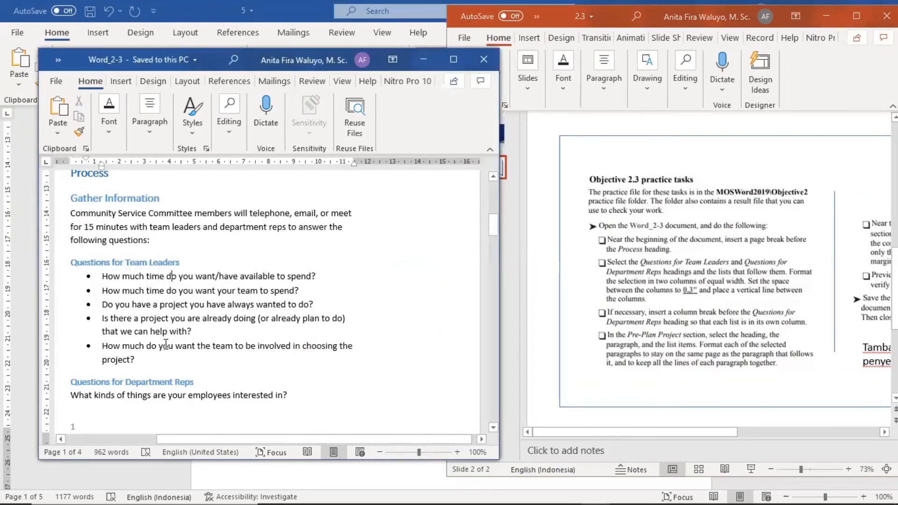
{"action": "scroll", "coordinate": [169, 341], "scroll_direction": "down", "scroll_amount": 7}
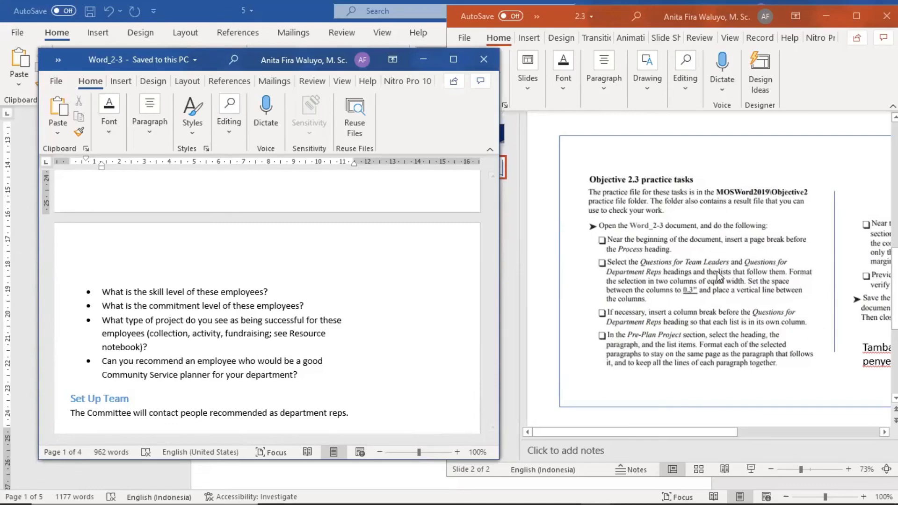
{"action": "left_click", "coordinate": [677, 312]}
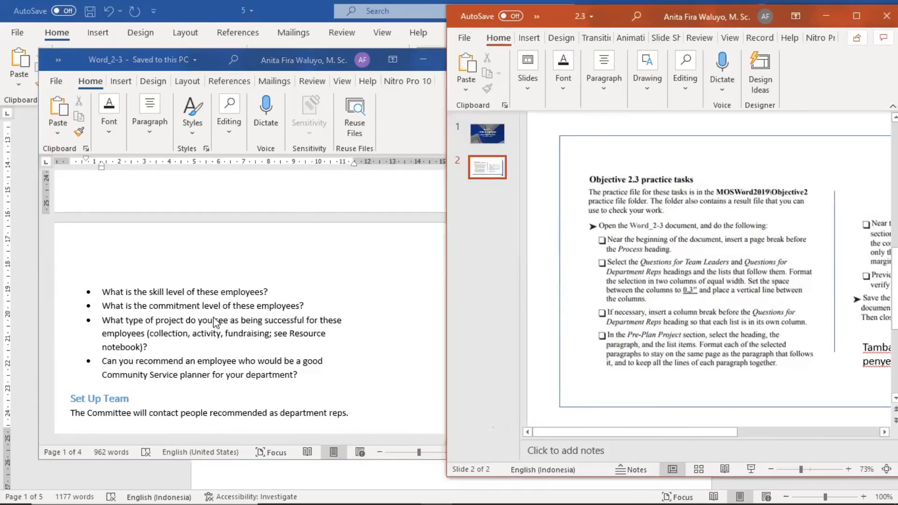
{"action": "scroll", "coordinate": [205, 313], "scroll_direction": "up", "scroll_amount": 4}
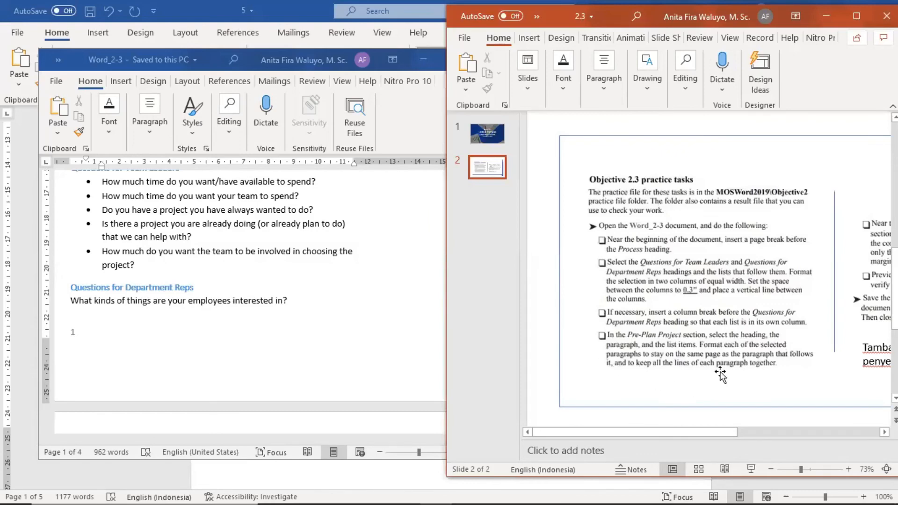
Examine the Pre-Plan Project heading, paragraph and list through page 3 against the slide's task on keeping paragraphs and lines together
{"action": "scroll", "coordinate": [214, 266], "scroll_direction": "down", "scroll_amount": 10}
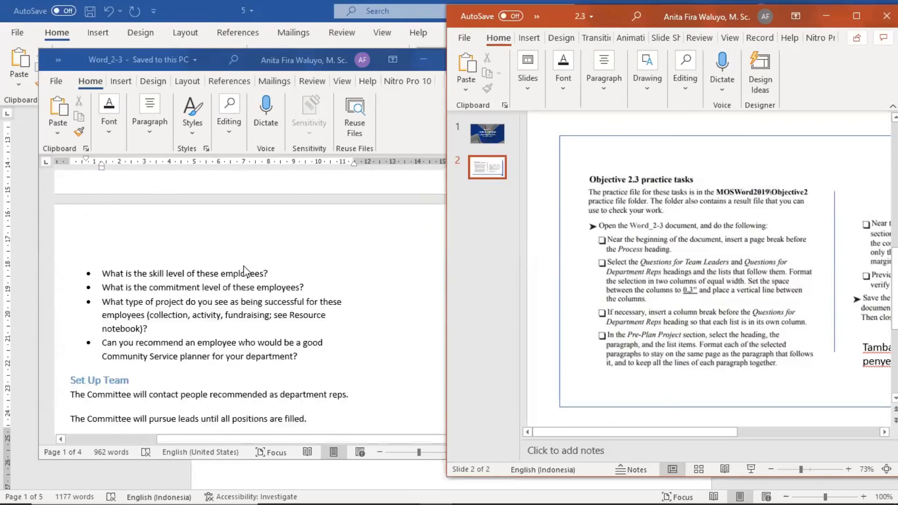
{"action": "scroll", "coordinate": [246, 271], "scroll_direction": "down", "scroll_amount": 2}
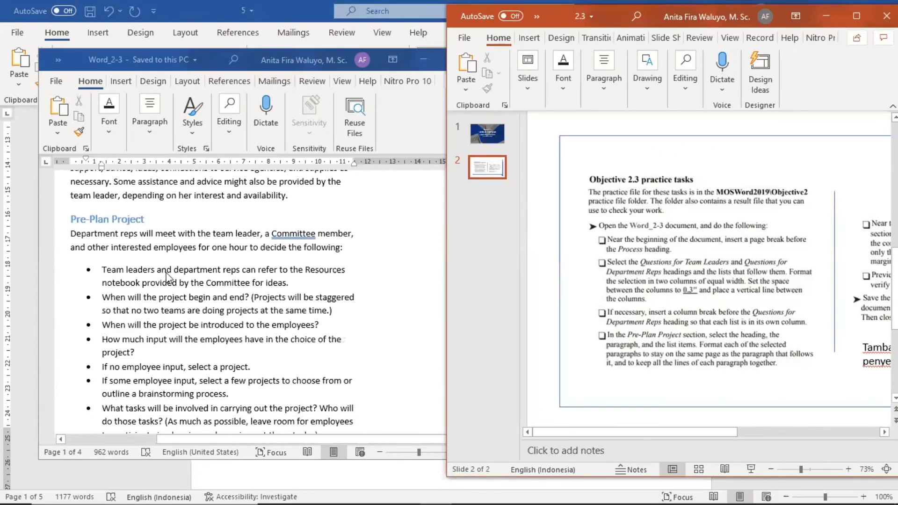
{"action": "left_click", "coordinate": [94, 226]}
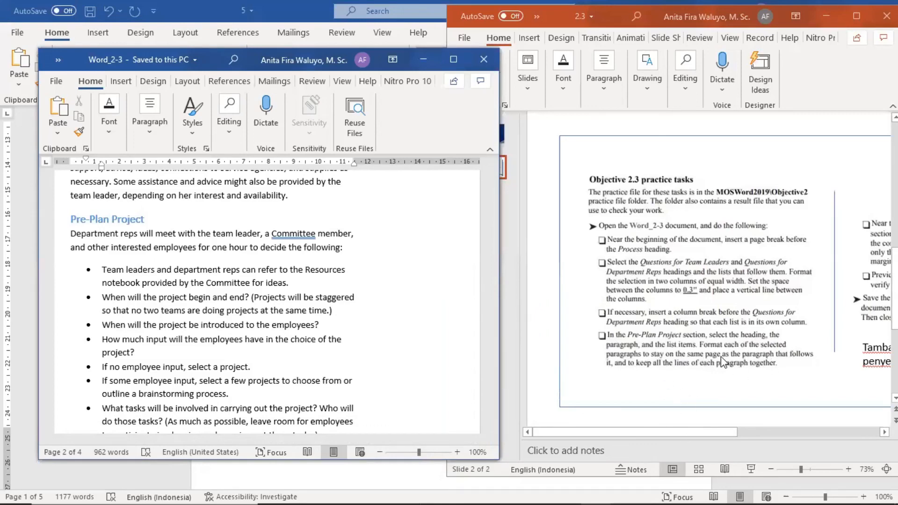
{"action": "scroll", "coordinate": [303, 287], "scroll_direction": "down", "scroll_amount": 9}
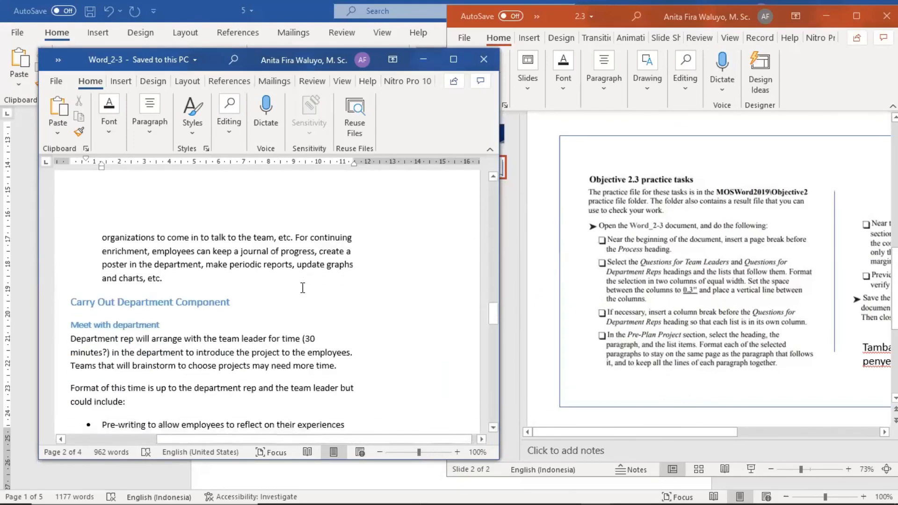
{"action": "scroll", "coordinate": [302, 288], "scroll_direction": "up", "scroll_amount": 2}
{"action": "left_click_drag", "start_coordinate": [112, 300], "coordinate": [162, 341]}
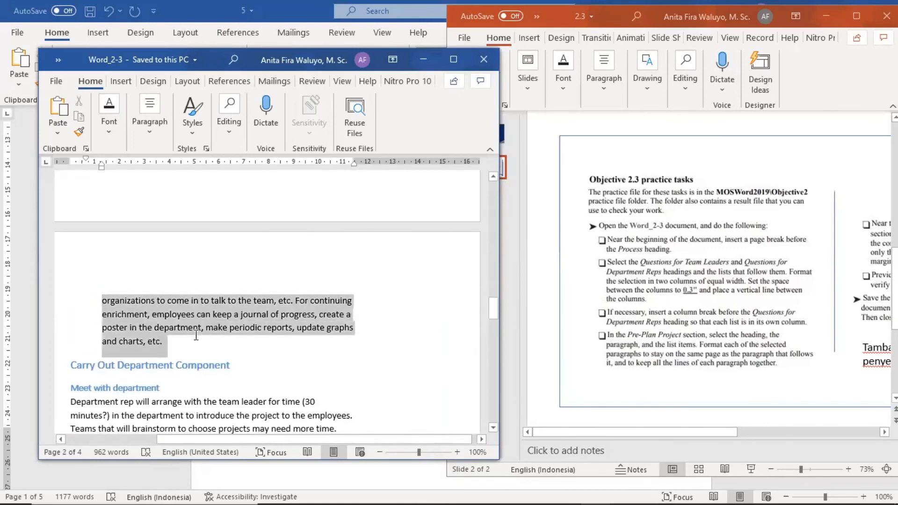
{"action": "scroll", "coordinate": [280, 327], "scroll_direction": "up", "scroll_amount": 10}
{"action": "left_click", "coordinate": [613, 361]}
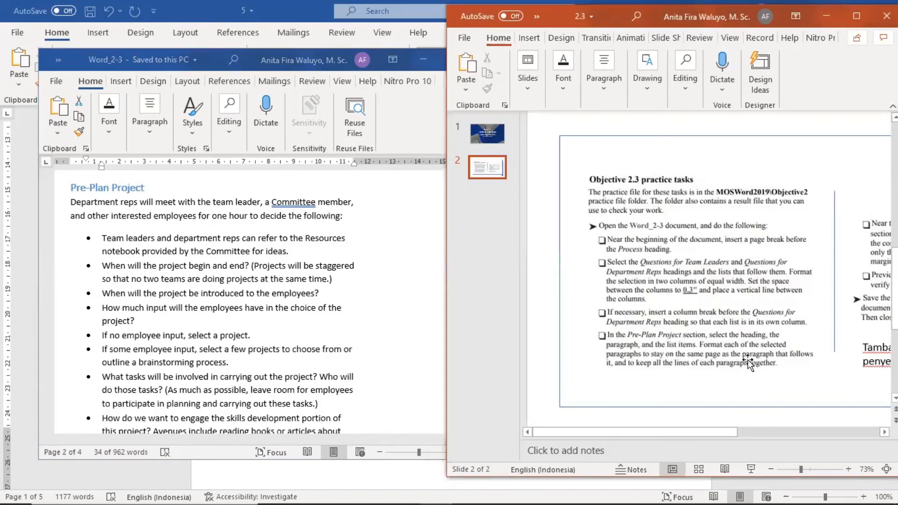
{"action": "left_click", "coordinate": [173, 254]}
Maximize the Word_2-3 document and check how the Pre-Plan Project list runs from page 2 onto page 3
{"action": "left_click", "coordinate": [260, 61]}
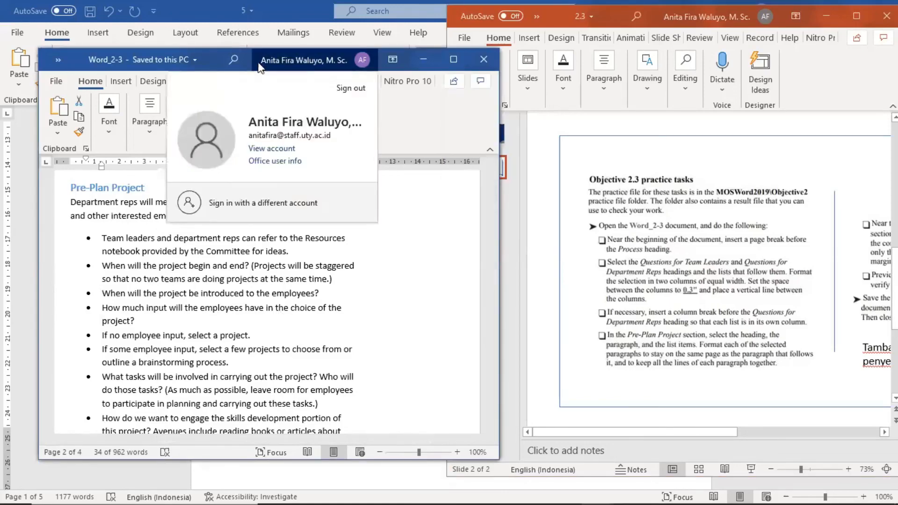
{"action": "double_click", "coordinate": [260, 68]}
{"action": "scroll", "coordinate": [366, 240], "scroll_direction": "down", "scroll_amount": 8}
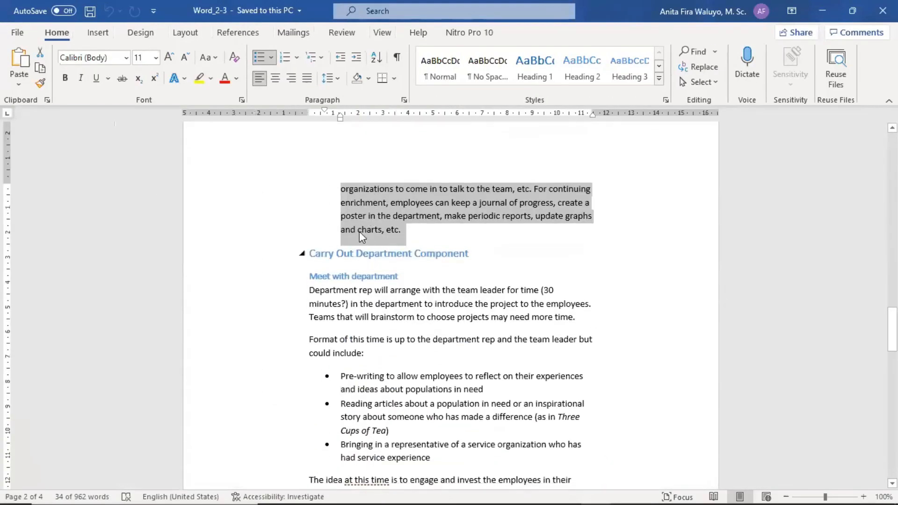
{"action": "left_click", "coordinate": [341, 190]}
{"action": "scroll", "coordinate": [342, 196], "scroll_direction": "up", "scroll_amount": 6}
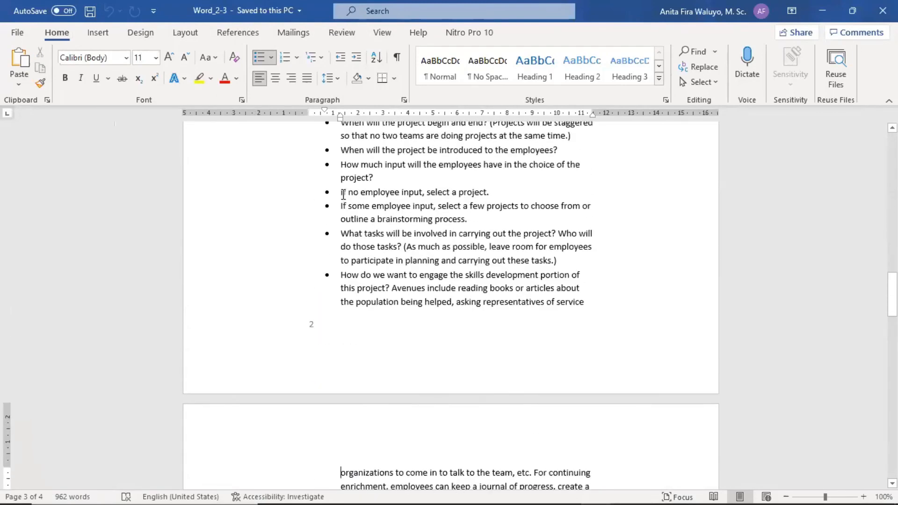
{"action": "scroll", "coordinate": [344, 194], "scroll_direction": "up", "scroll_amount": 5}
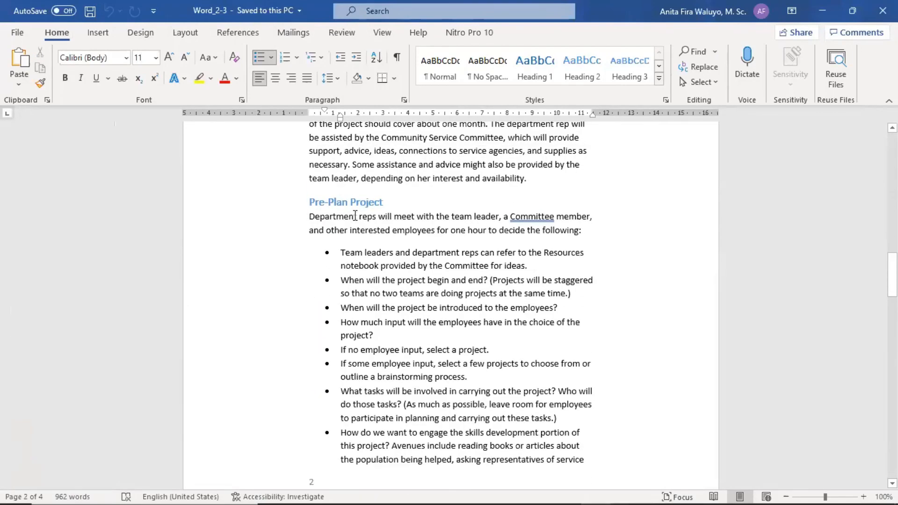
{"action": "scroll", "coordinate": [450, 281], "scroll_direction": "up", "scroll_amount": 5}
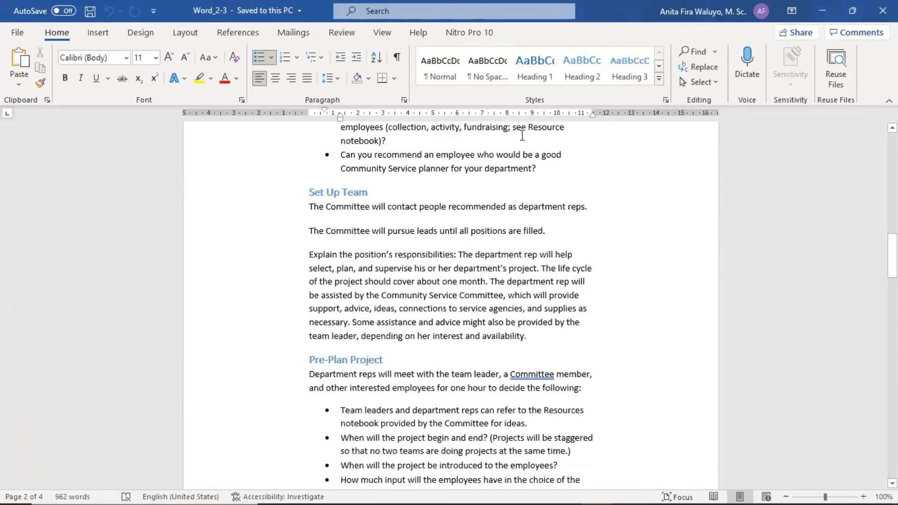
Return Word_2-3 to its smaller window and read the slide's remaining tasks on the Carry out project section, print preview and saving
{"action": "double_click", "coordinate": [604, 0]}
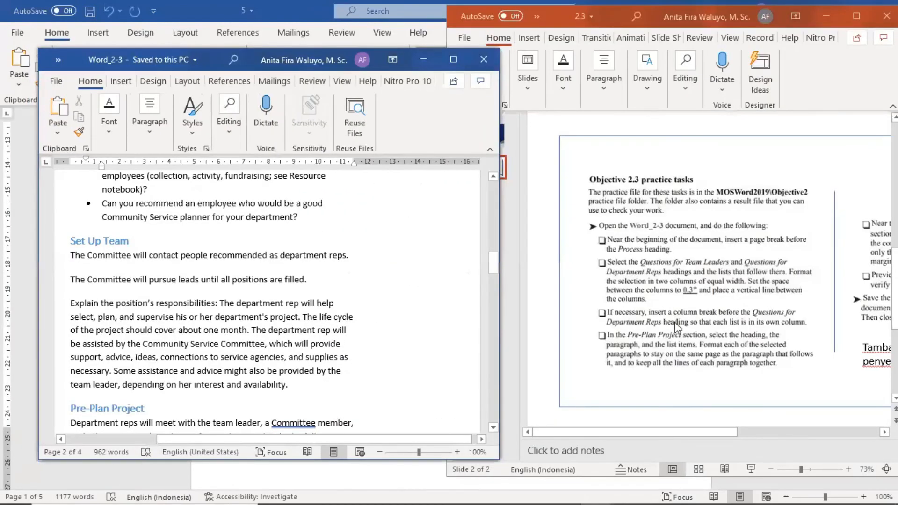
{"action": "left_click", "coordinate": [700, 430]}
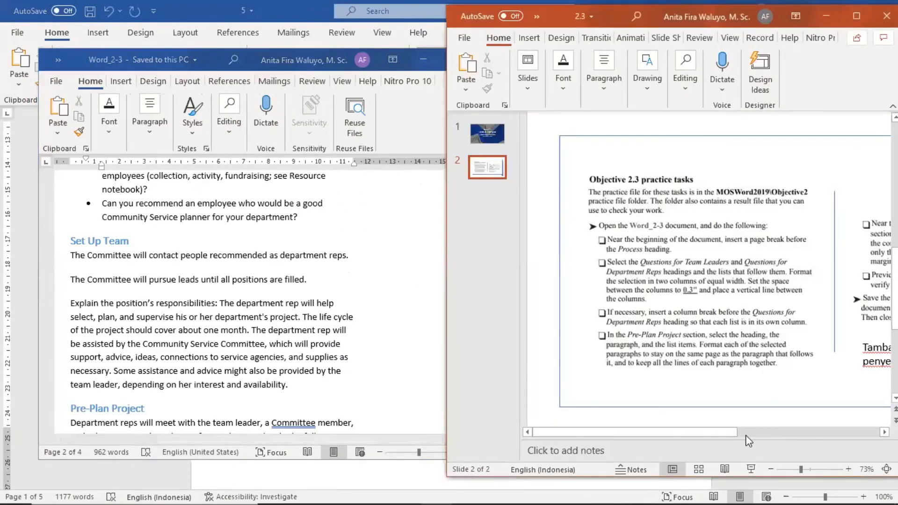
{"action": "left_click_drag", "start_coordinate": [739, 431], "coordinate": [863, 432]}
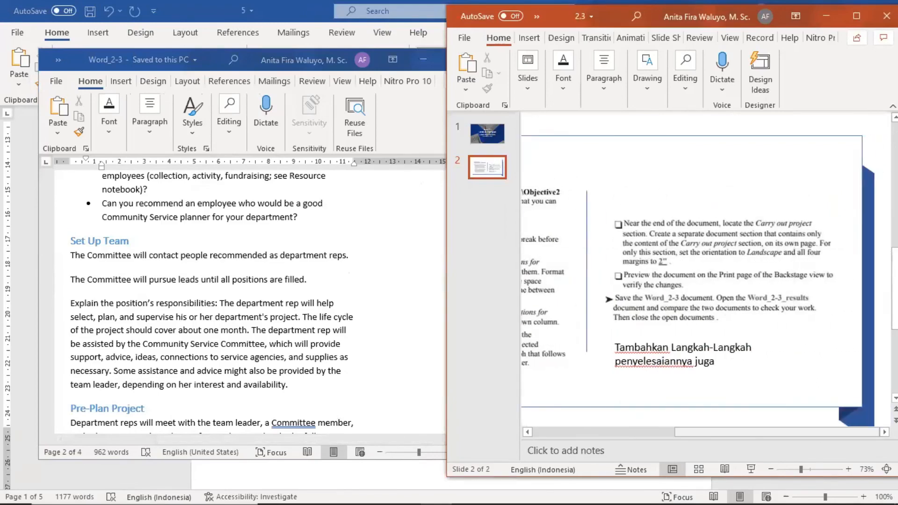
{"action": "left_click", "coordinate": [306, 335]}
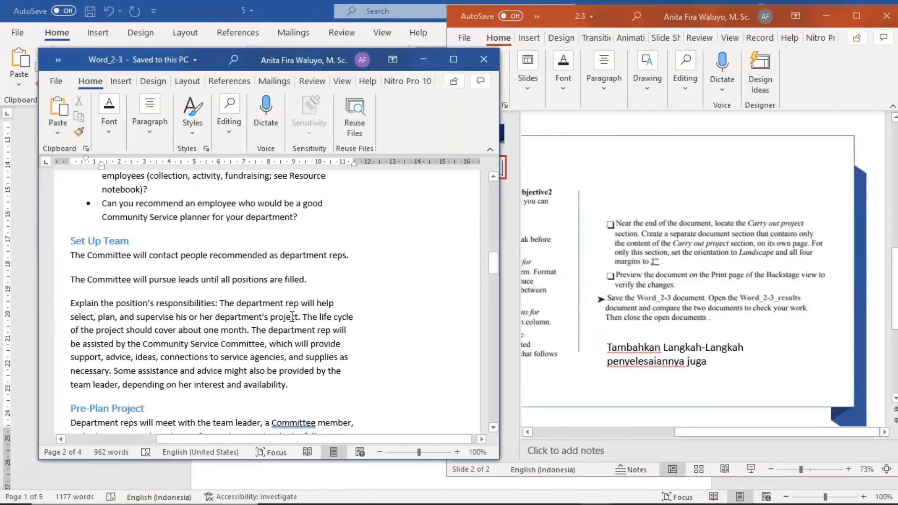
Locate the Carry out project heading near the end of the Word_2-3 document and select it
{"action": "scroll", "coordinate": [291, 289], "scroll_direction": "down", "scroll_amount": 15}
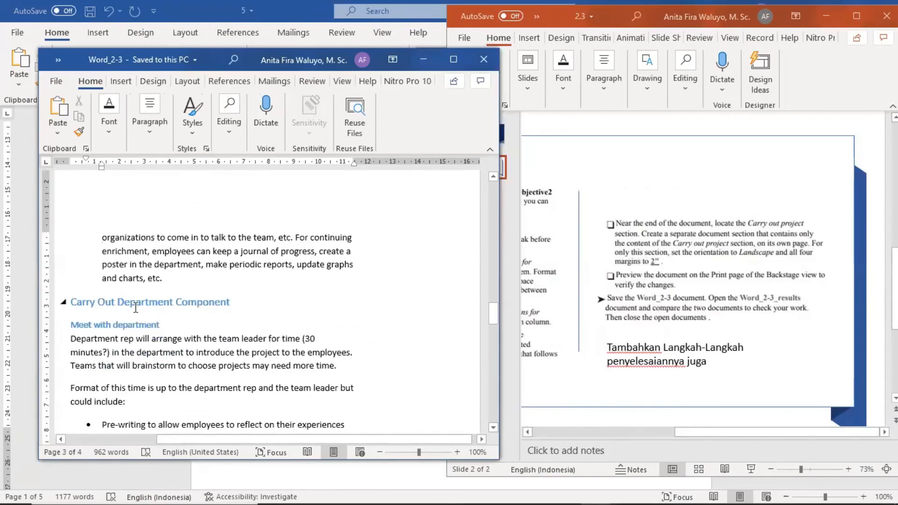
{"action": "left_click_drag", "start_coordinate": [74, 300], "coordinate": [114, 301]}
{"action": "scroll", "coordinate": [178, 303], "scroll_direction": "down", "scroll_amount": 10}
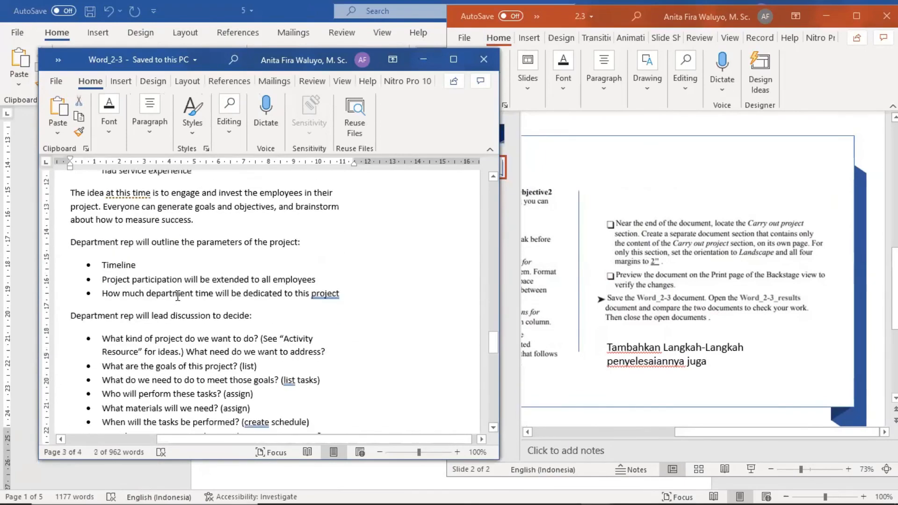
{"action": "scroll", "coordinate": [178, 303], "scroll_direction": "down", "scroll_amount": 10}
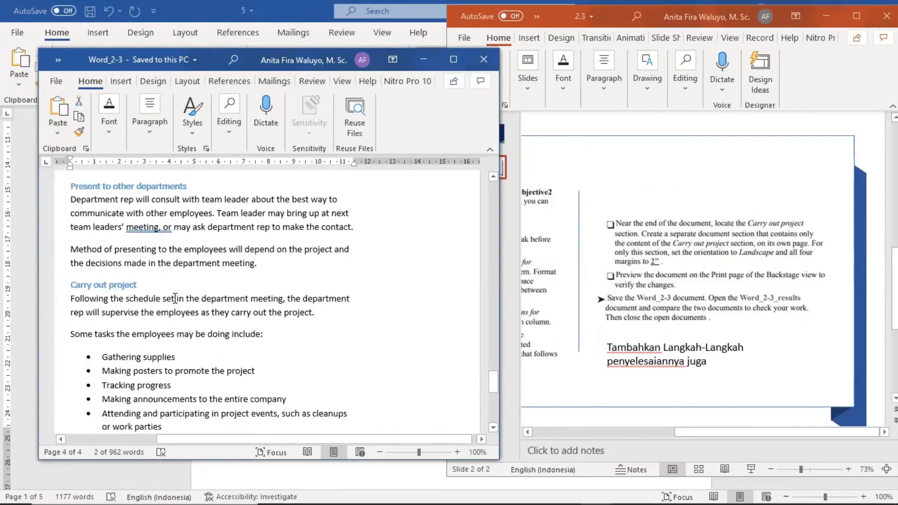
{"action": "scroll", "coordinate": [76, 291], "scroll_direction": "up", "scroll_amount": 3}
{"action": "triple_click", "coordinate": [129, 300]}
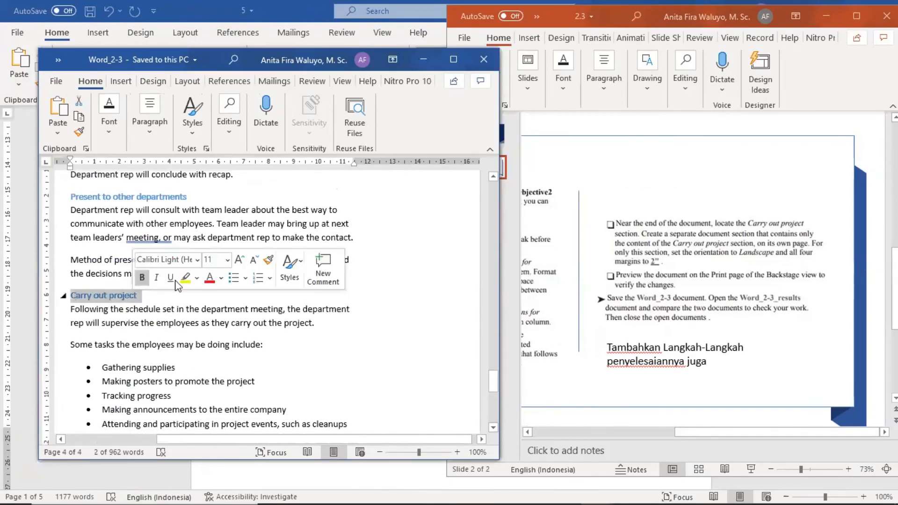
Compare the Carry out project content through the document's end with the slide's task on a separate landscape section with 2" margins
{"action": "left_click", "coordinate": [768, 262]}
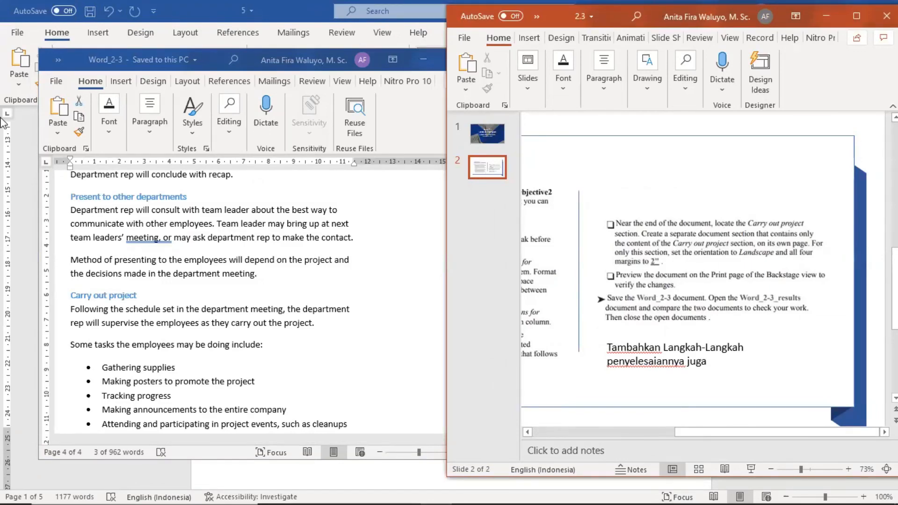
{"action": "left_click", "coordinate": [68, 297]}
{"action": "left_click", "coordinate": [76, 295]}
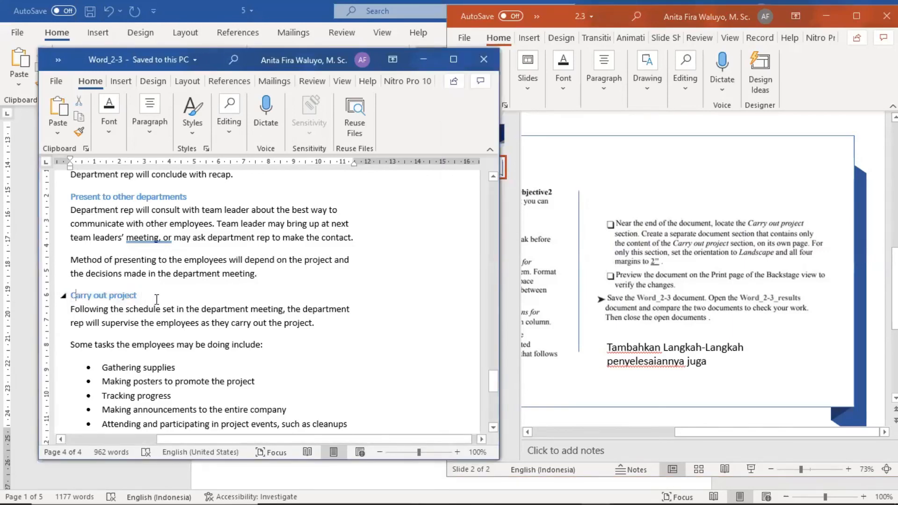
{"action": "scroll", "coordinate": [131, 297], "scroll_direction": "down", "scroll_amount": 10}
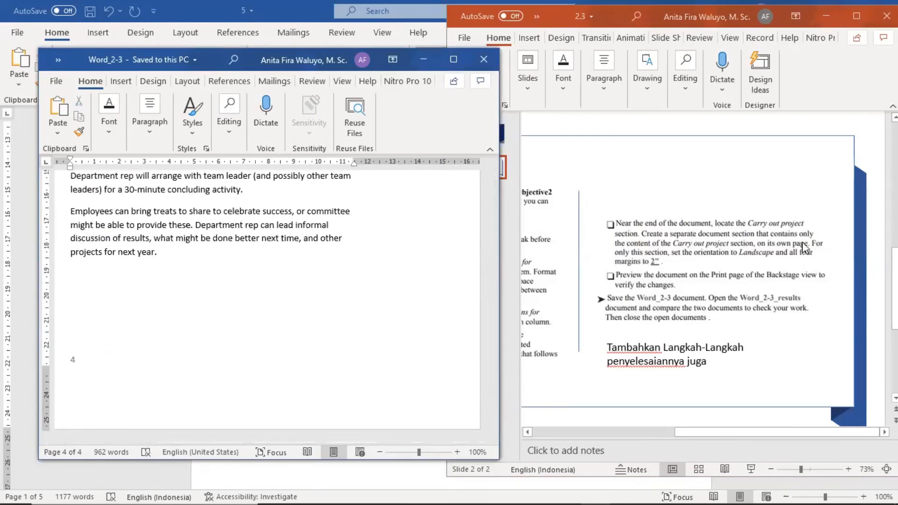
{"action": "left_click", "coordinate": [783, 248]}
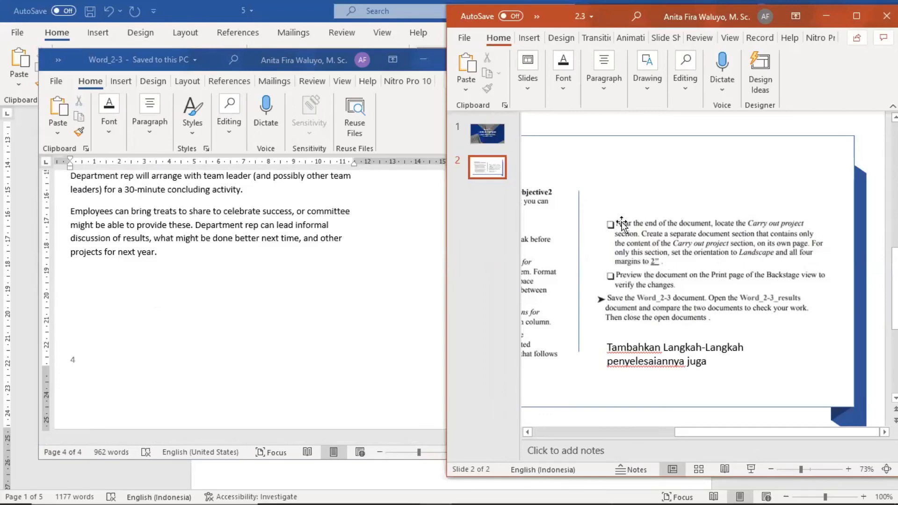
{"action": "left_click", "coordinate": [343, 268]}
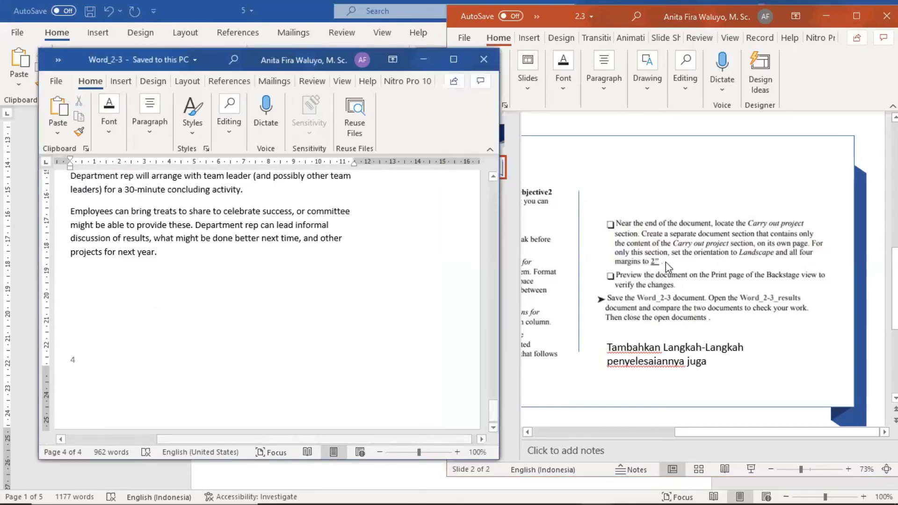
{"action": "scroll", "coordinate": [144, 337], "scroll_direction": "up", "scroll_amount": 4}
{"action": "scroll", "coordinate": [144, 337], "scroll_direction": "up", "scroll_amount": 9}
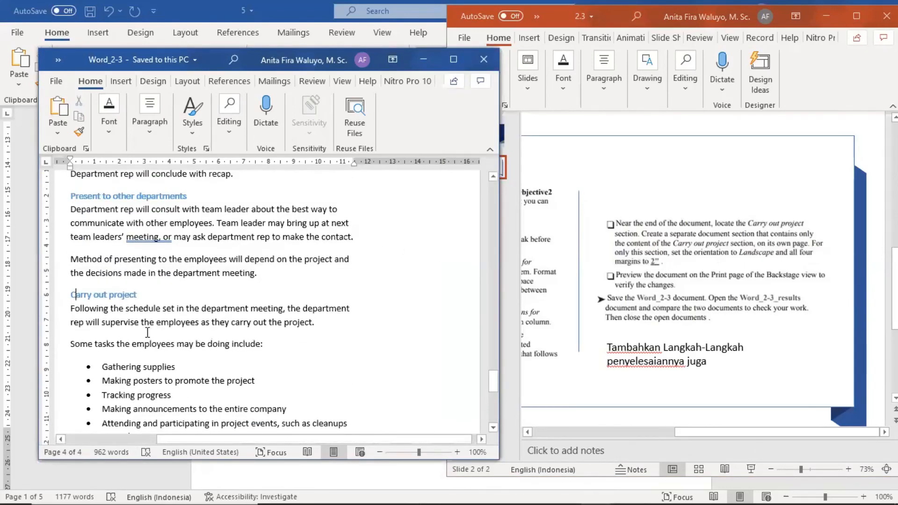
{"action": "scroll", "coordinate": [147, 330], "scroll_direction": "down", "scroll_amount": 2}
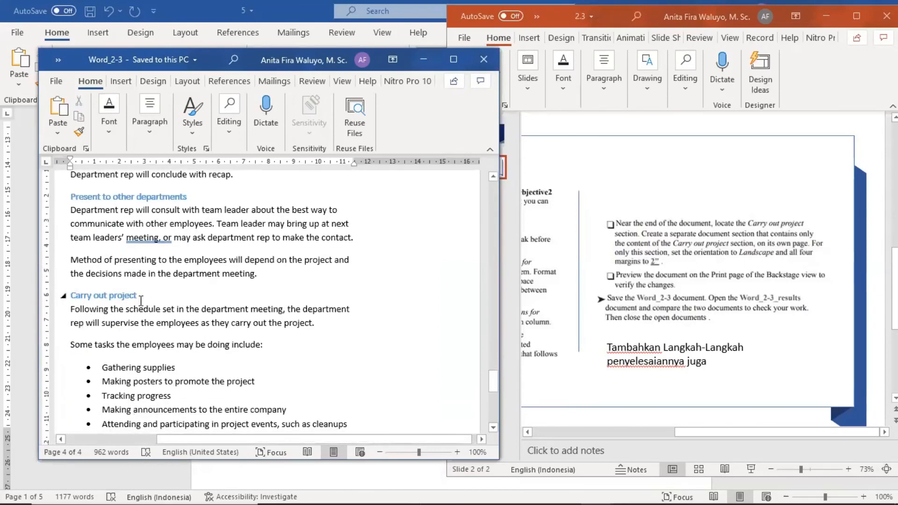
Maximize Word_2-3 to view the Carry out project section and the text before it, and return the document to its smaller window
{"action": "left_click", "coordinate": [125, 300]}
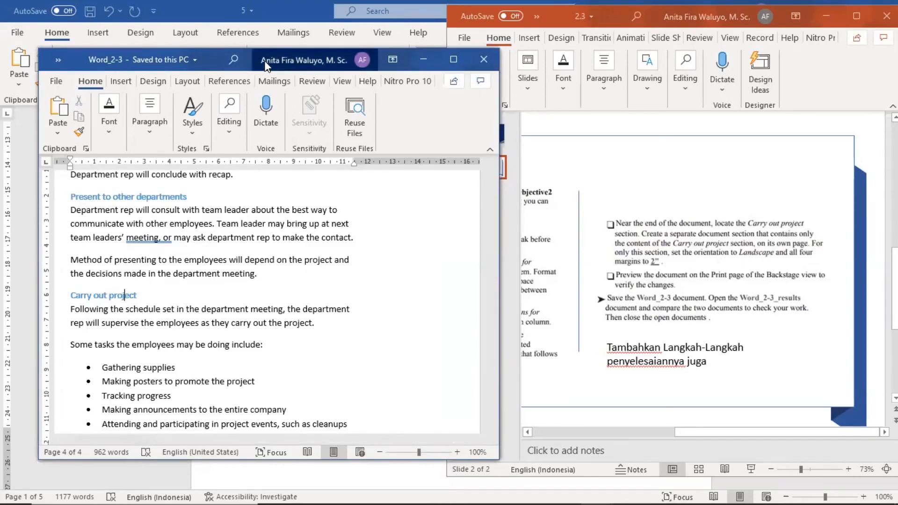
{"action": "double_click", "coordinate": [276, 60]}
{"action": "scroll", "coordinate": [527, 193], "scroll_direction": "up", "scroll_amount": 4}
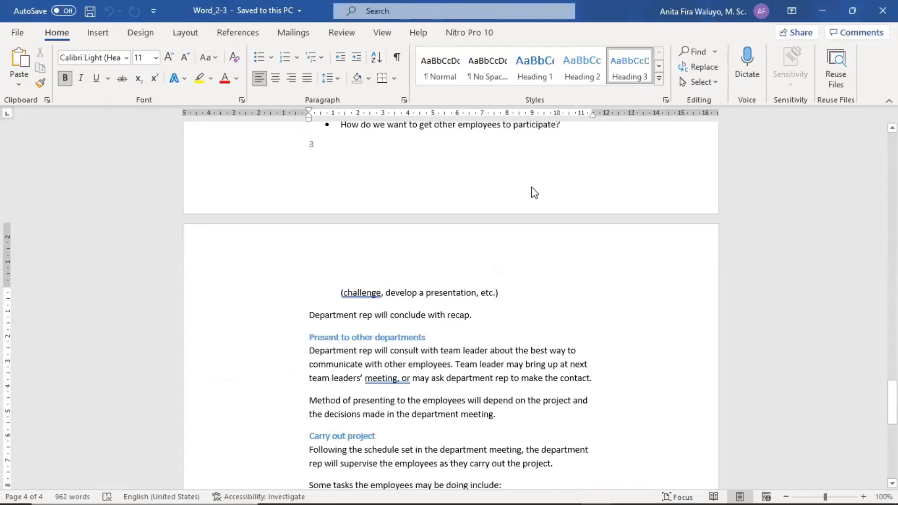
{"action": "double_click", "coordinate": [604, 0]}
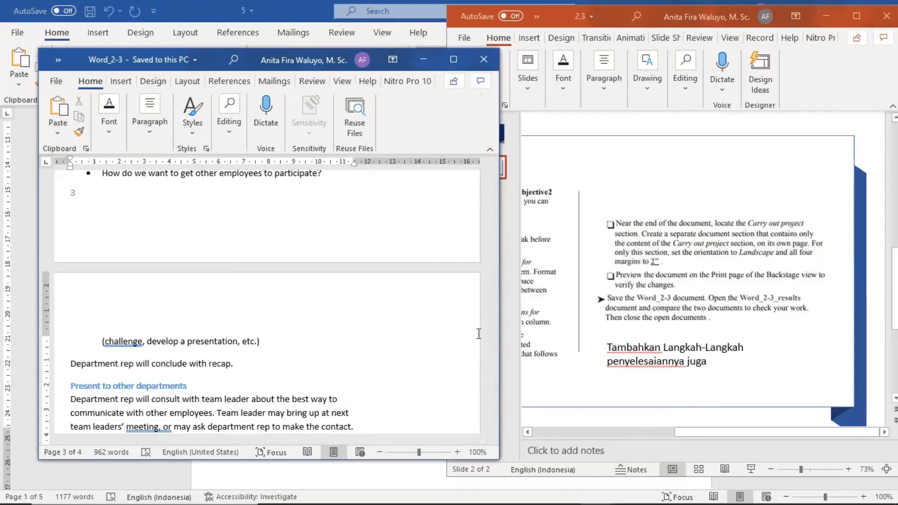
Switch to the 2.3 presentation and highlight part of the slide's note "Tambahkan Langkah-Langkah penyelesaiannya juga" while reading it
{"action": "left_click", "coordinate": [720, 353]}
{"action": "left_click_drag", "start_coordinate": [617, 347], "coordinate": [663, 347]}
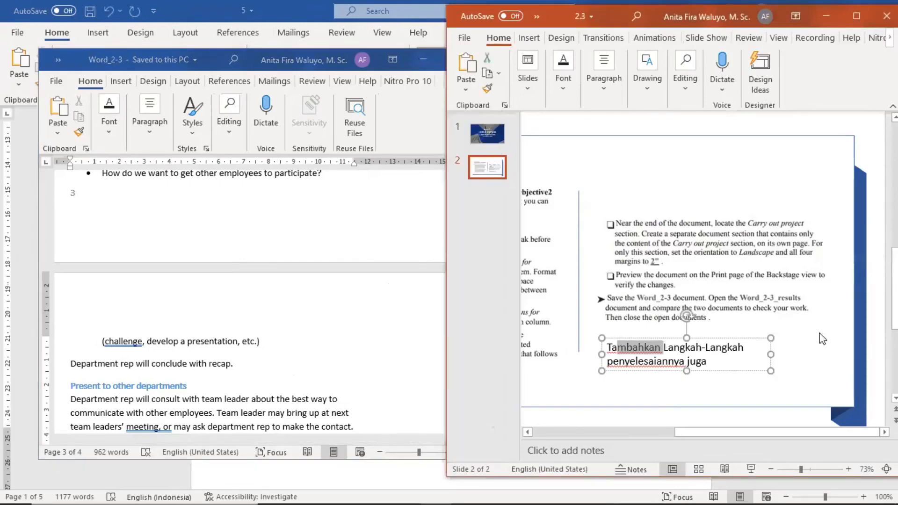
{"action": "left_click", "coordinate": [676, 403]}
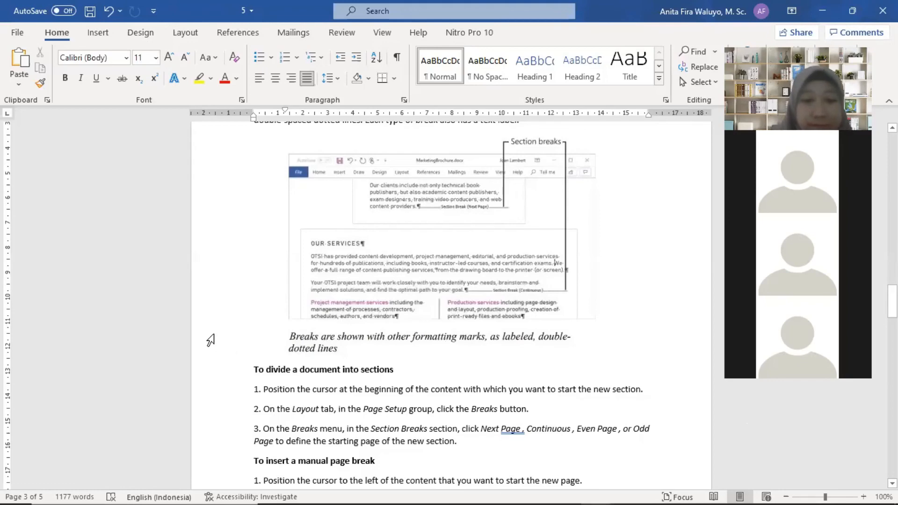
Lower the system sound volume to 68
{"action": "key", "text": "XF86AudioLowerVolume"}
{"action": "key", "text": "XF86AudioLowerVolume"}
{"action": "key", "text": "XF86AudioLowerVolume"}
{"action": "key", "text": "XF86AudioLowerVolume"}
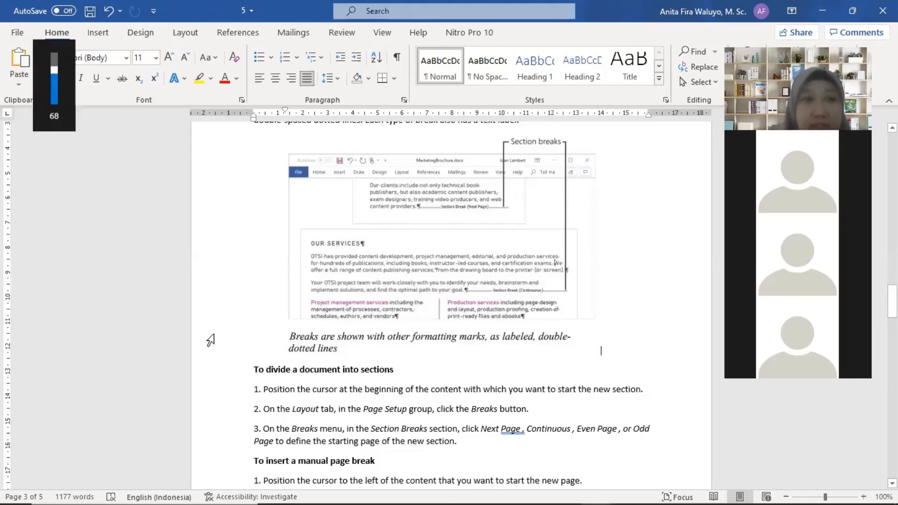